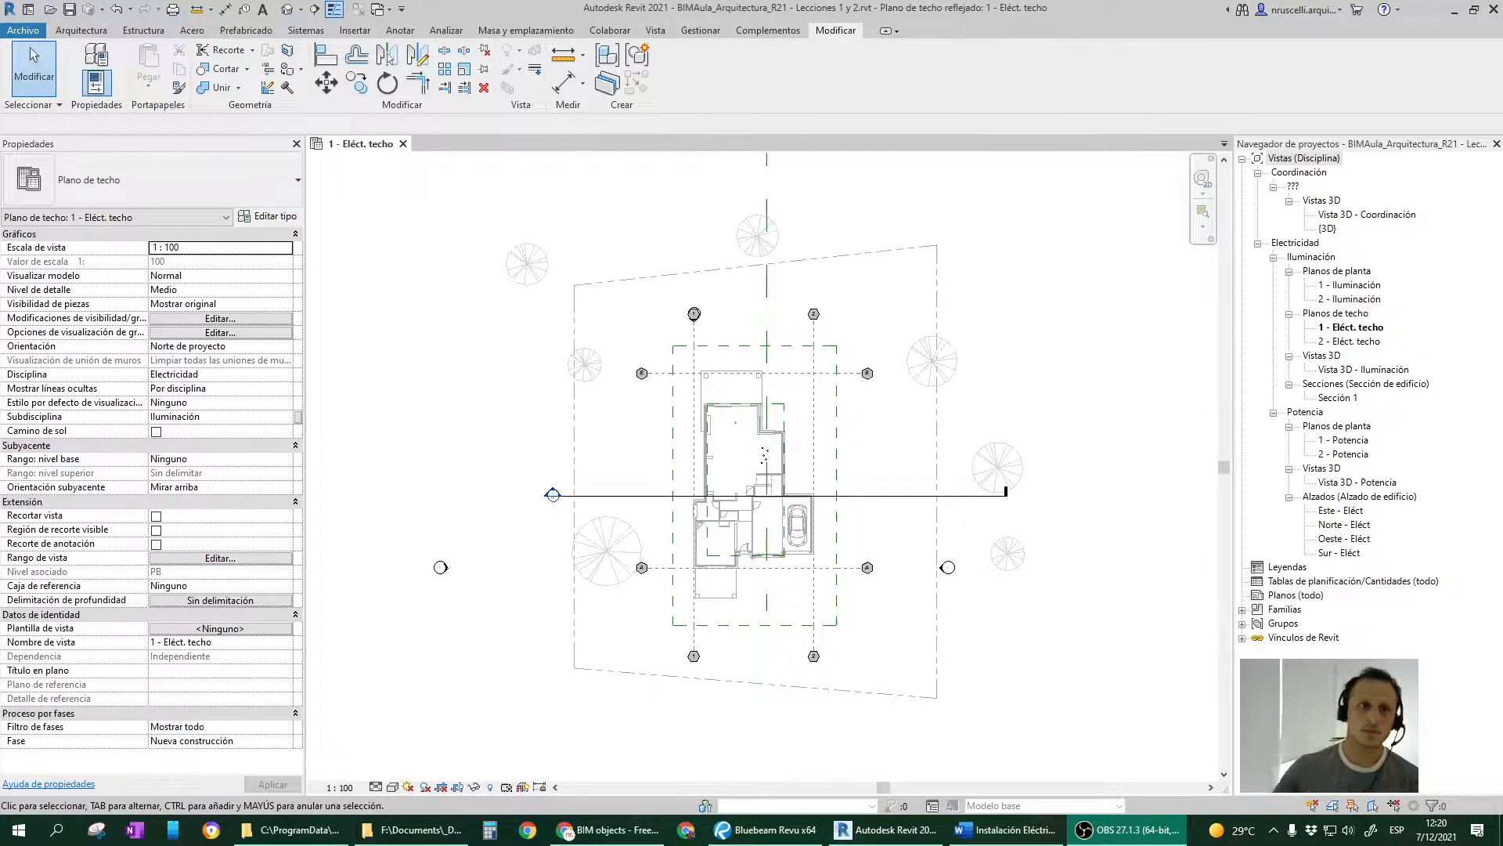
Start placing a luminaire and accept loading a Luminarias family into the project.
left_click(307, 31)
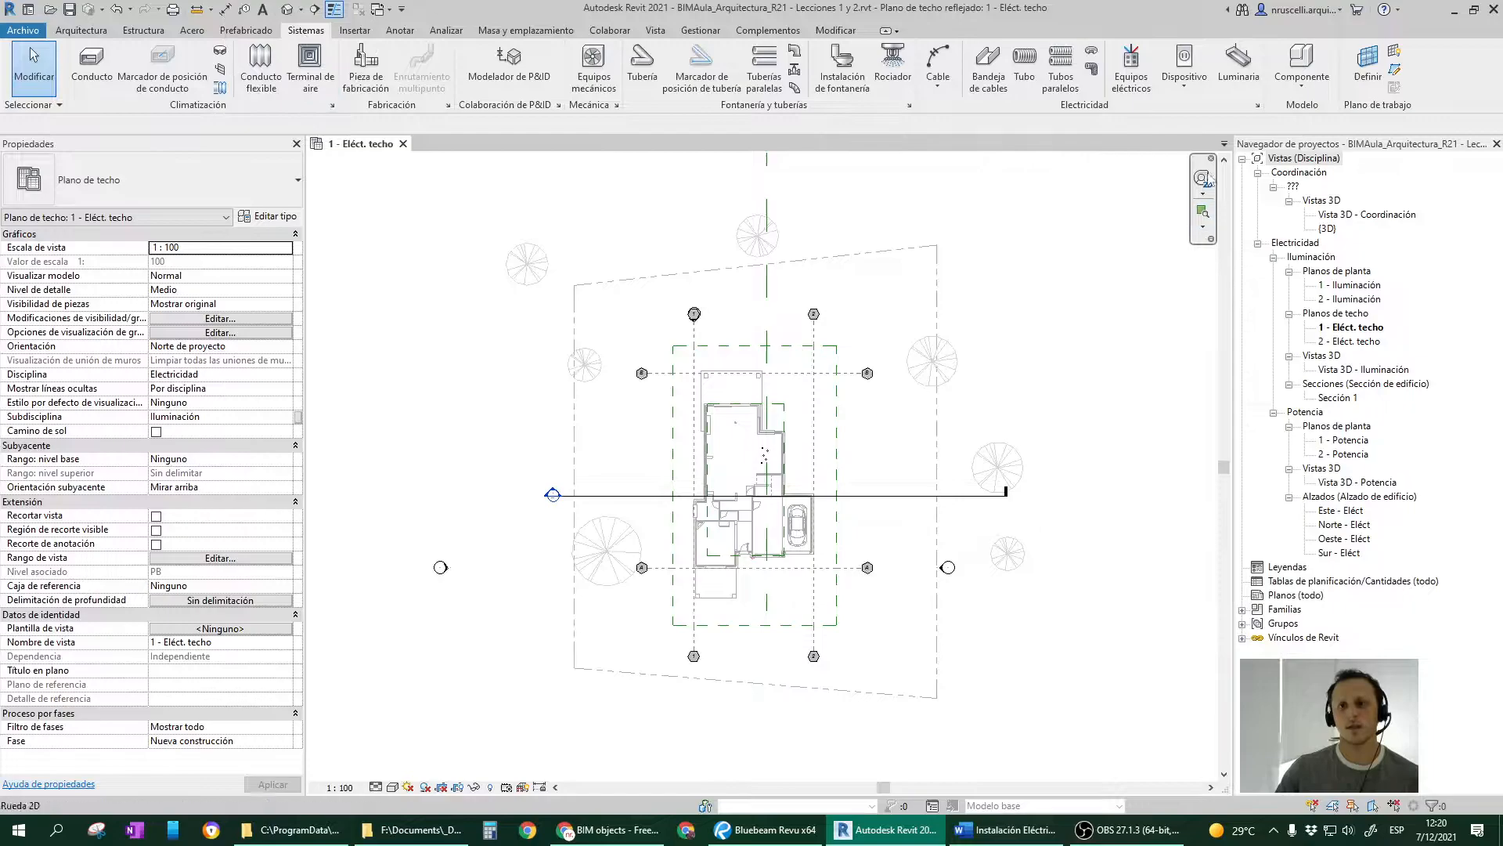
key("ctrl")
key("ctrl")
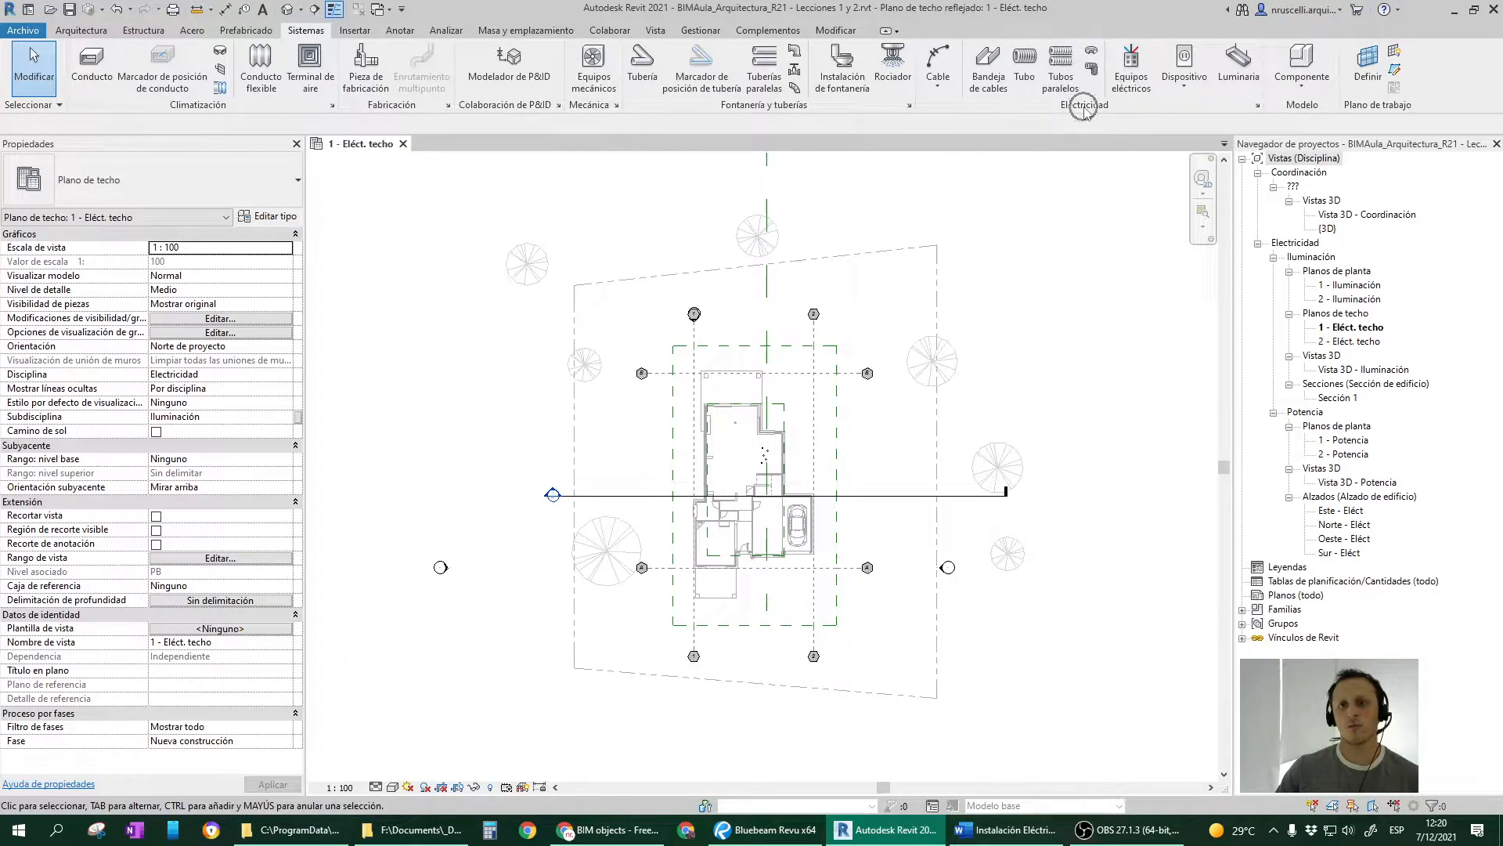
left_click(1238, 77)
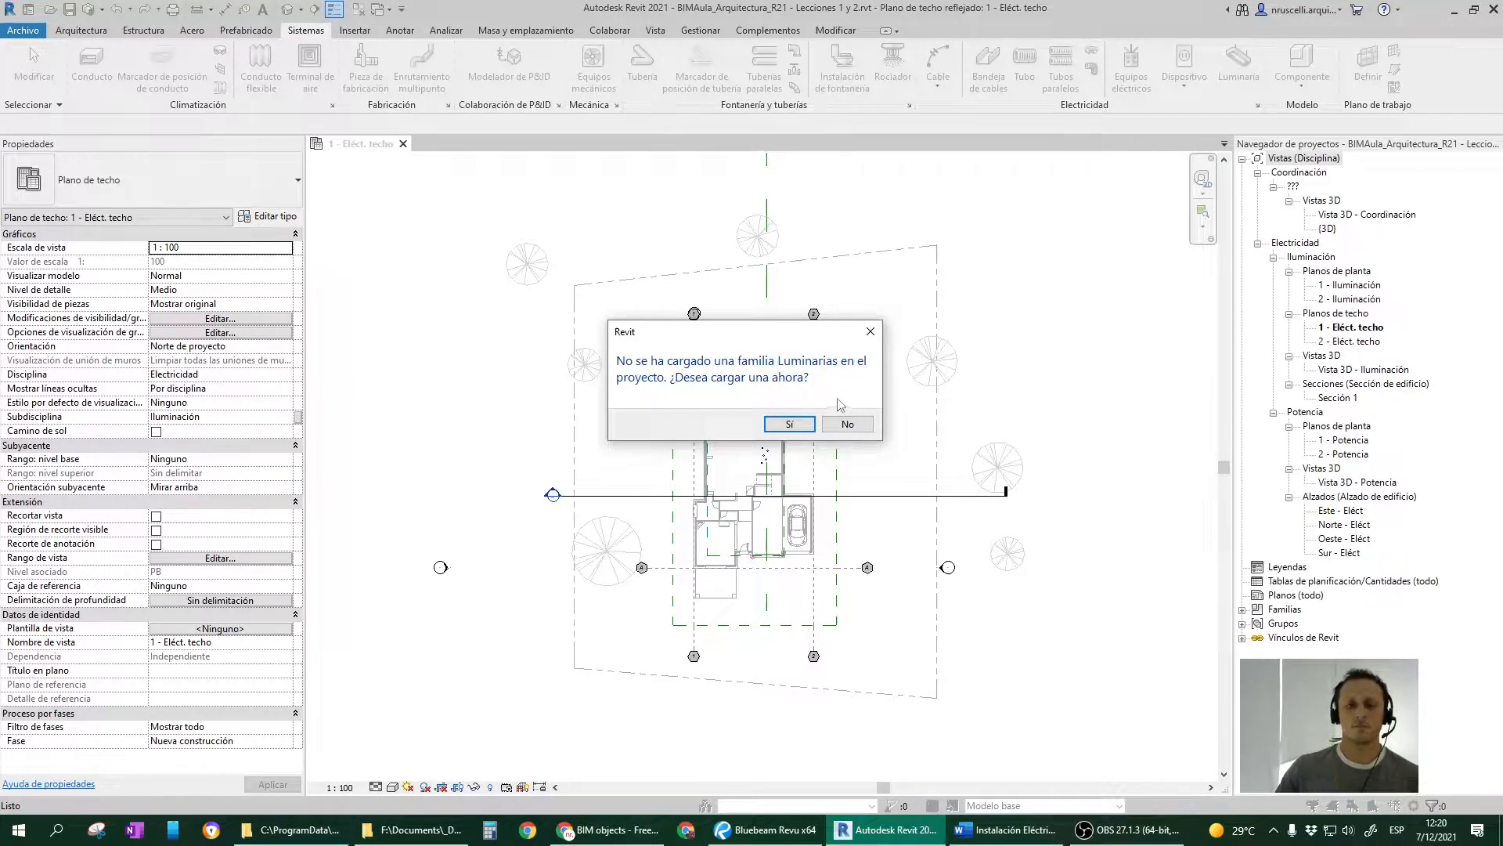
left_click(790, 426)
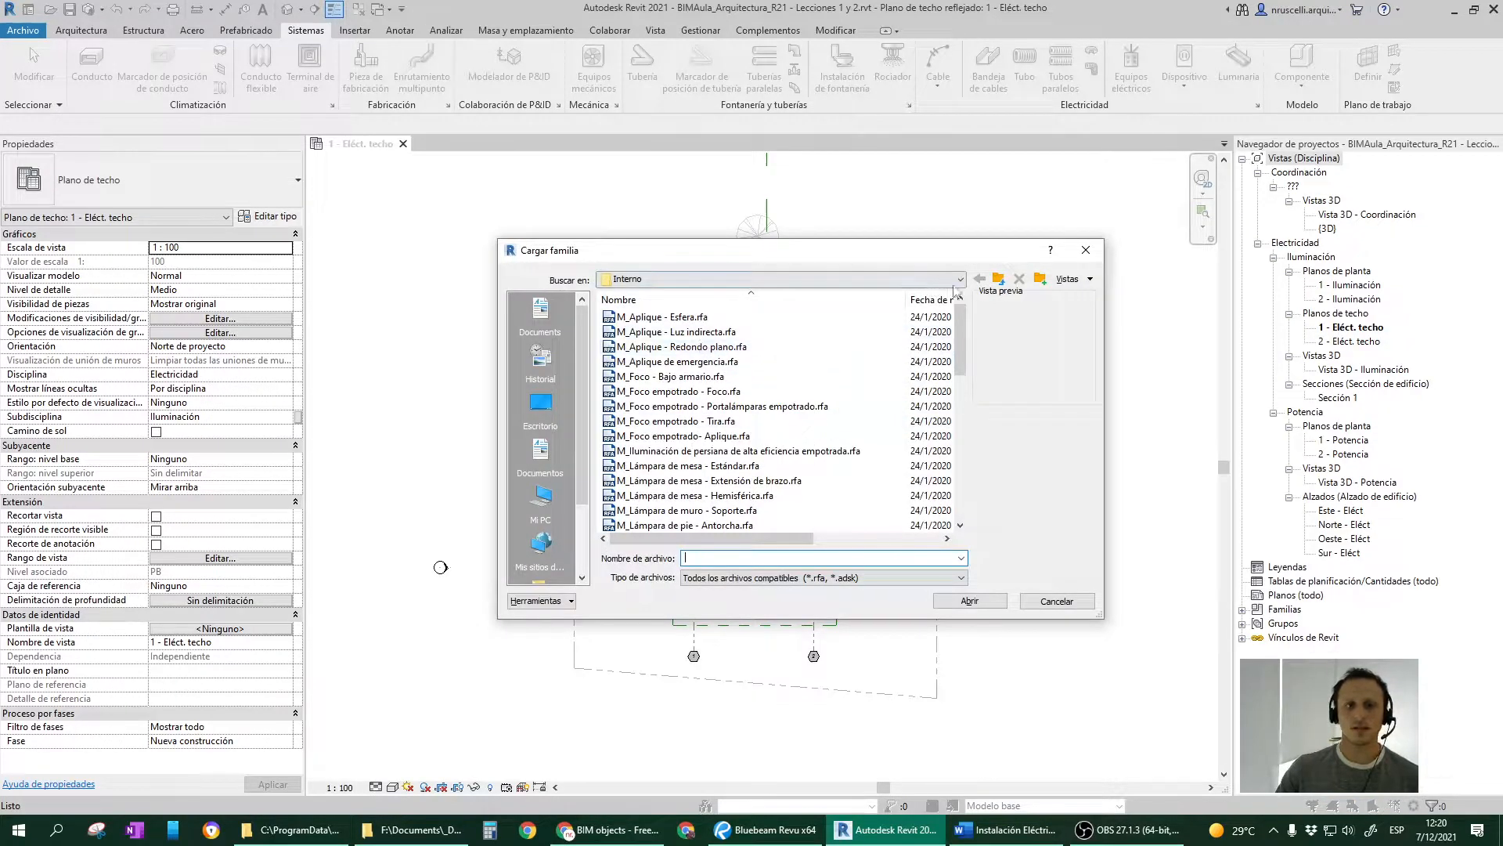
Browse the Spanish_INTL family library from its root down to the Iluminación, MEP, Interno folder.
left_click(999, 281)
left_click(999, 280)
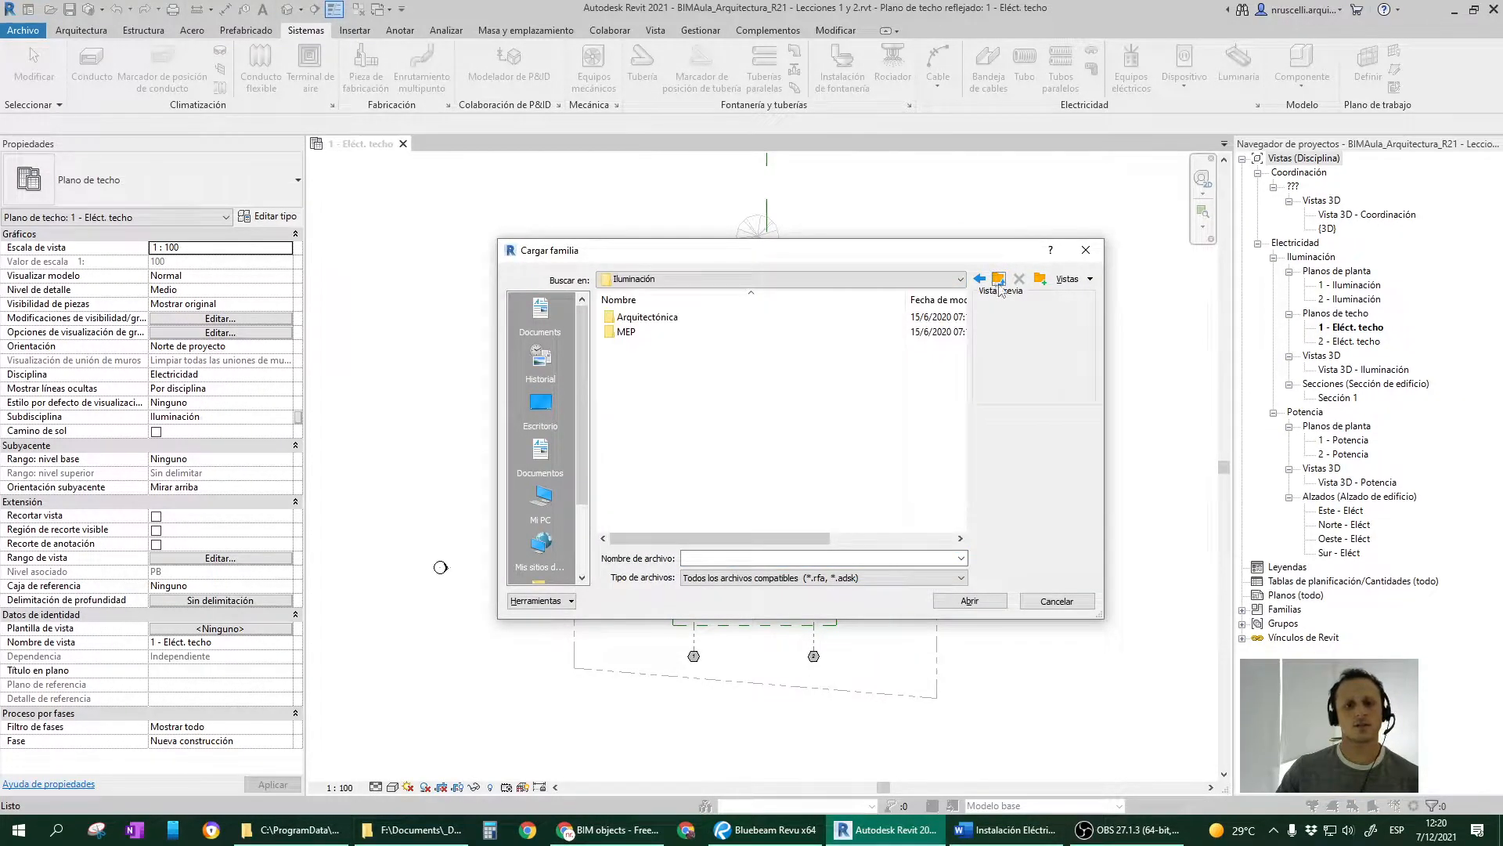
left_click(999, 280)
left_click(776, 405)
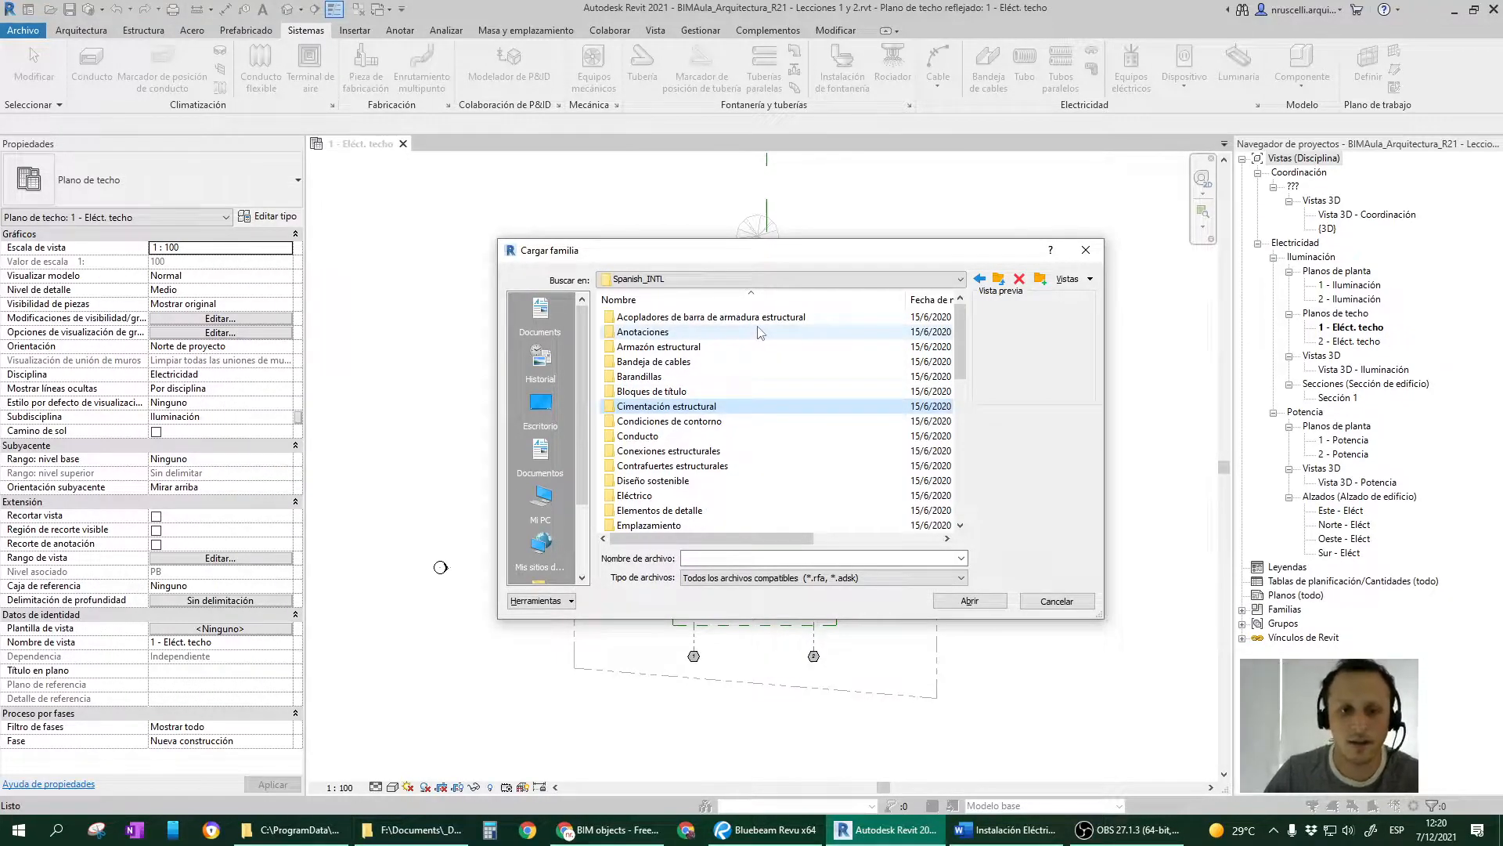
scroll(759, 332, "down", 5)
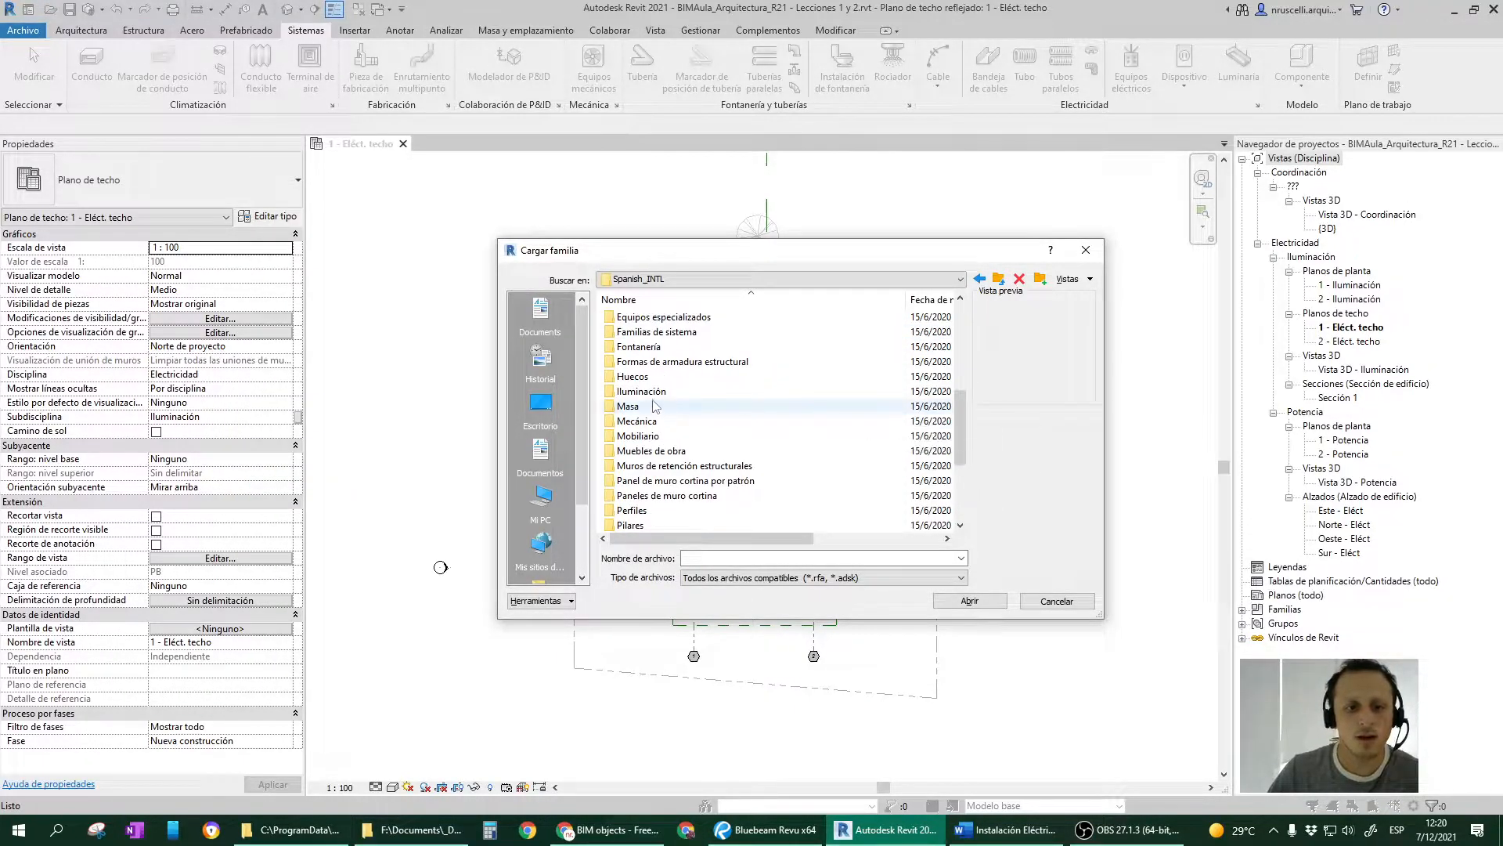
scroll(638, 401, "up", 1)
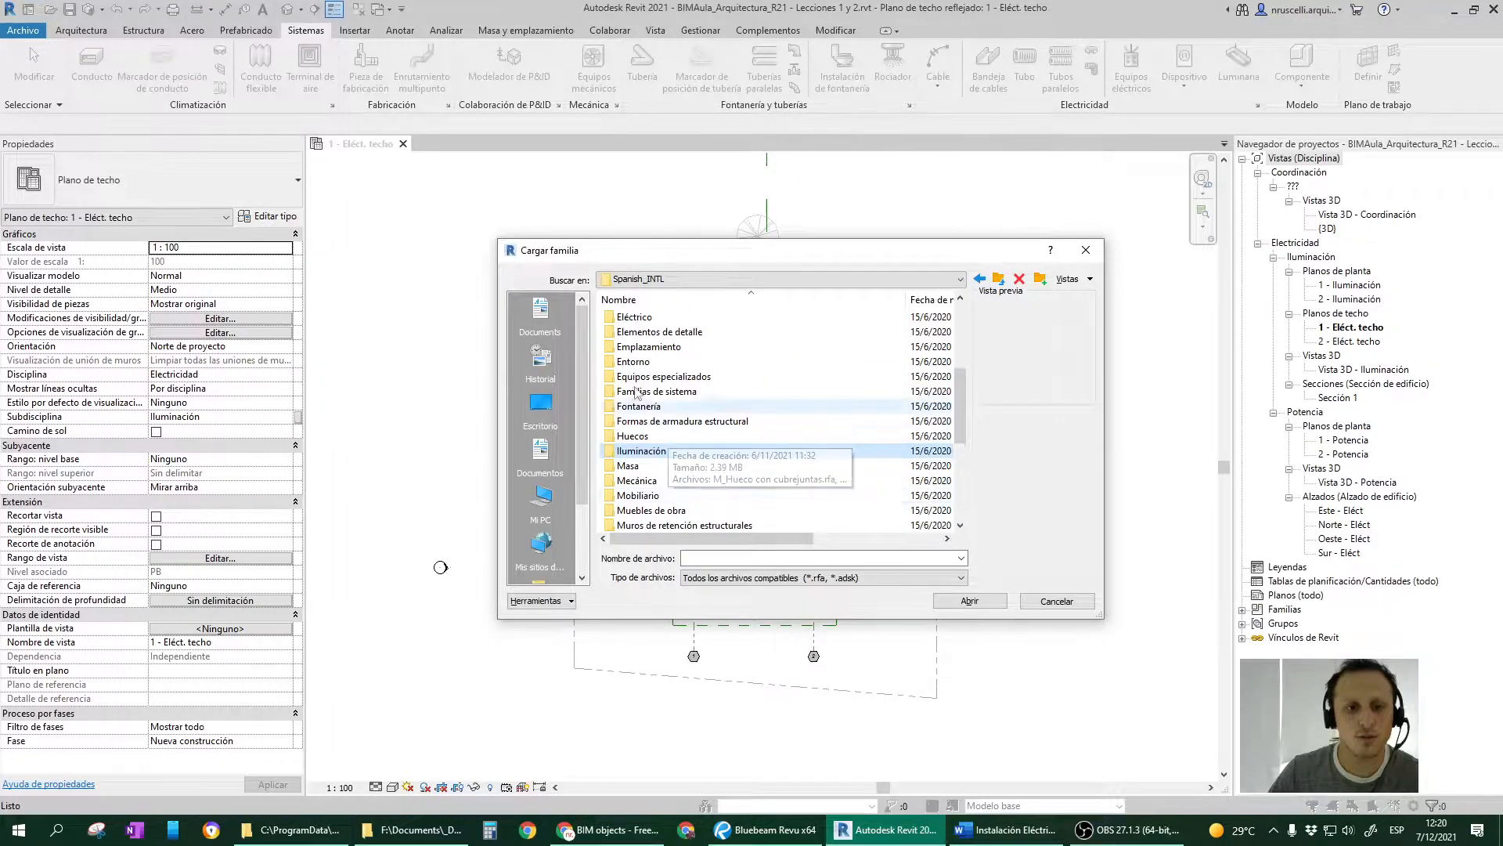
left_click(635, 317)
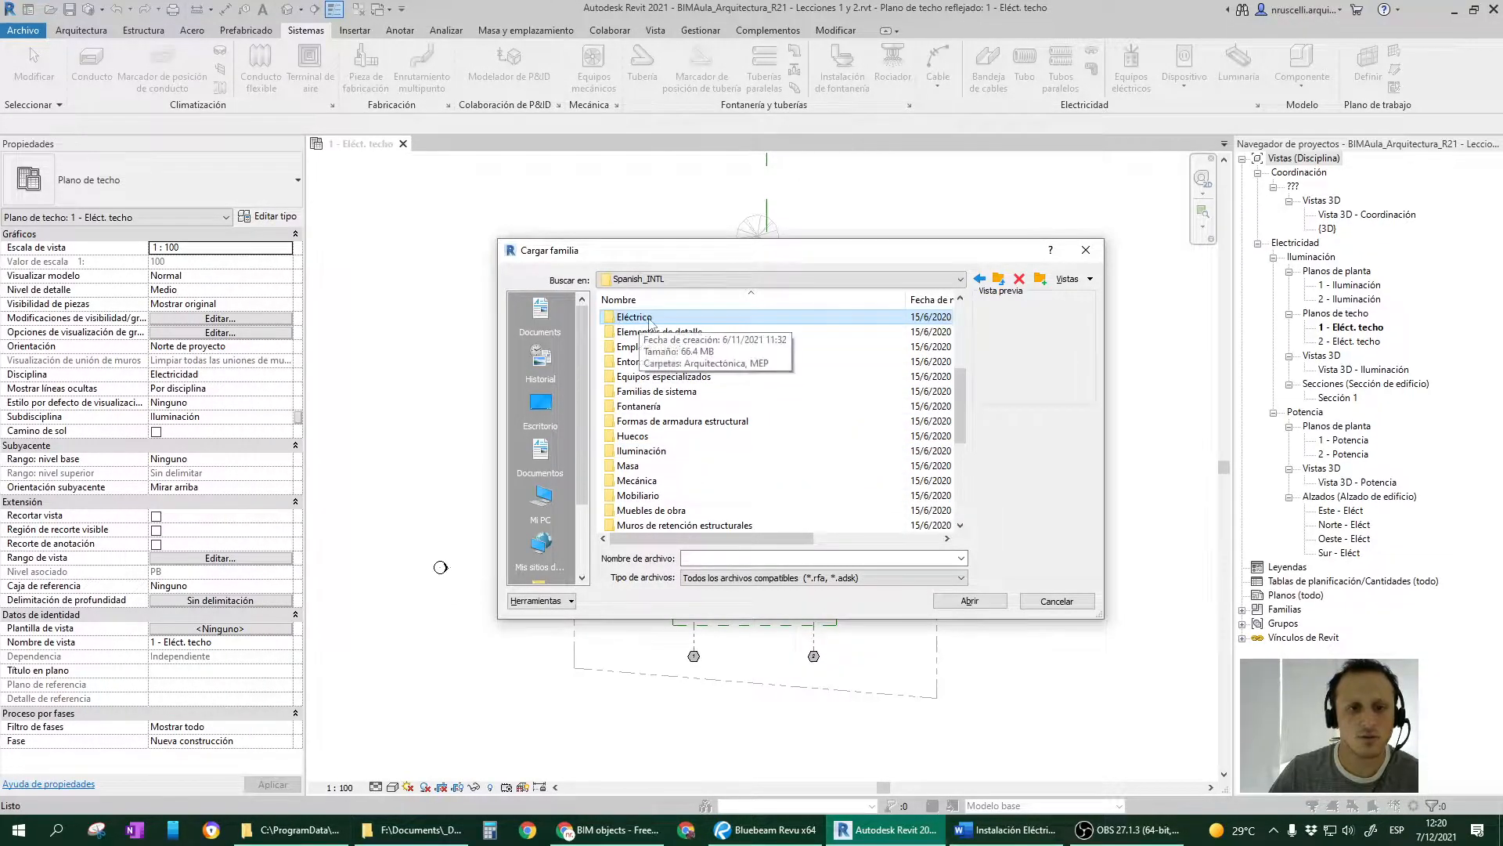
double_click(660, 451)
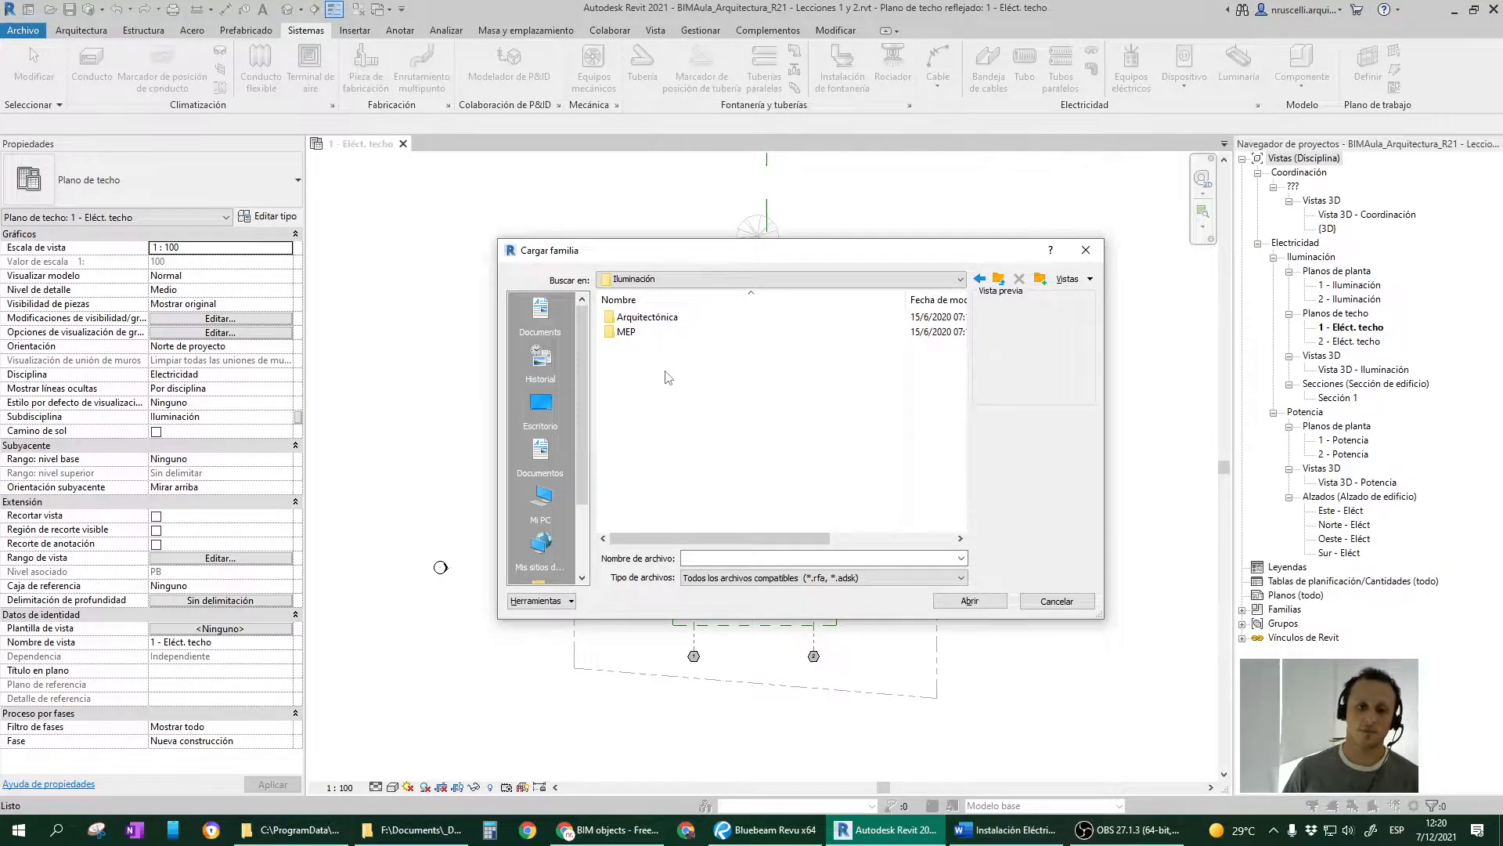
double_click(675, 330)
double_click(675, 331)
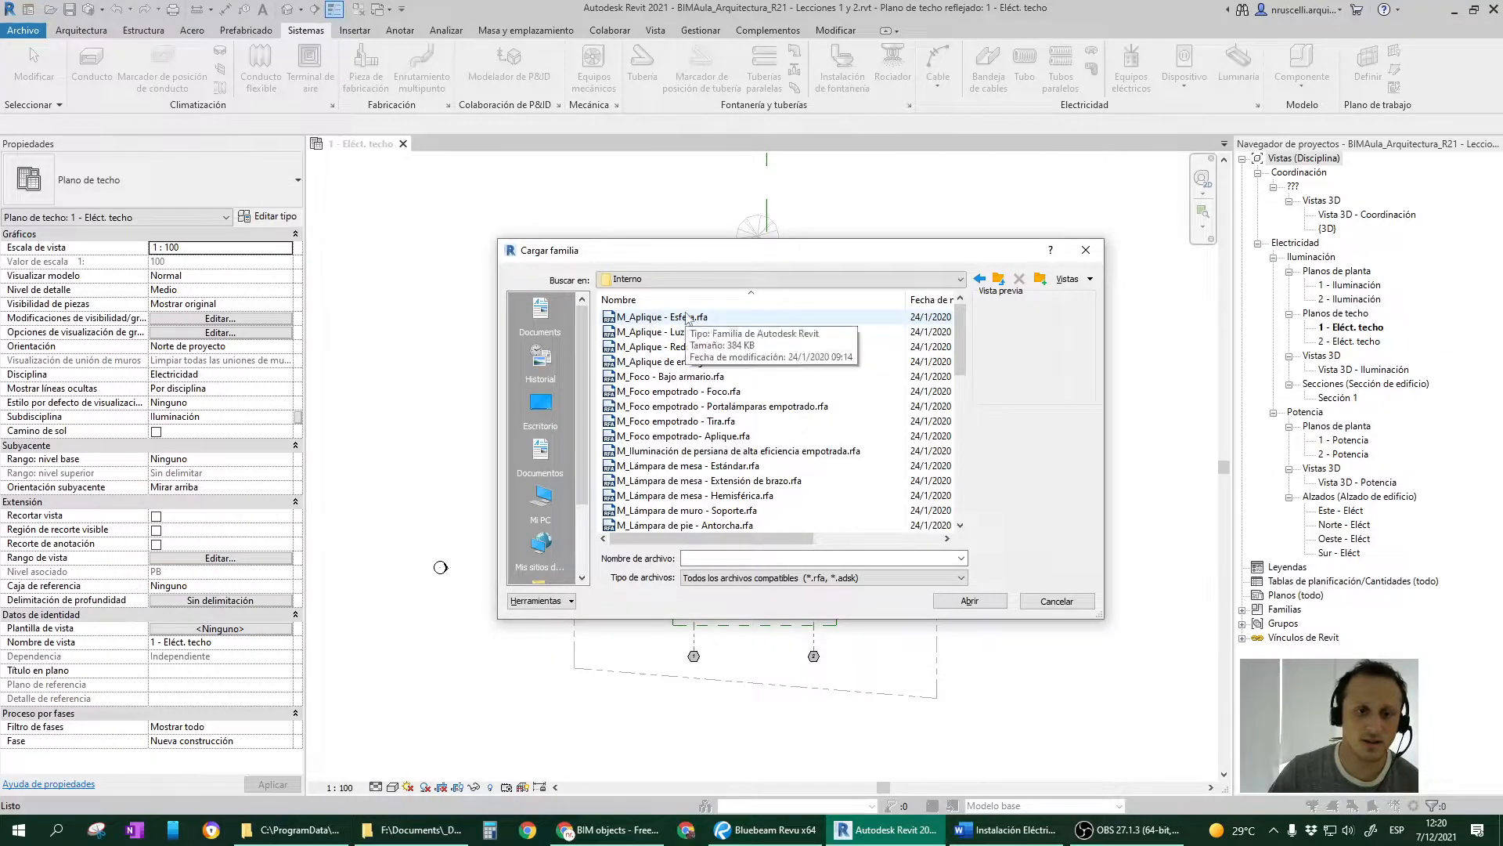
Examine the light families in the Interno folder of Iluminación, Arquitectónica.
left_click(999, 280)
left_click(999, 280)
double_click(642, 317)
double_click(647, 334)
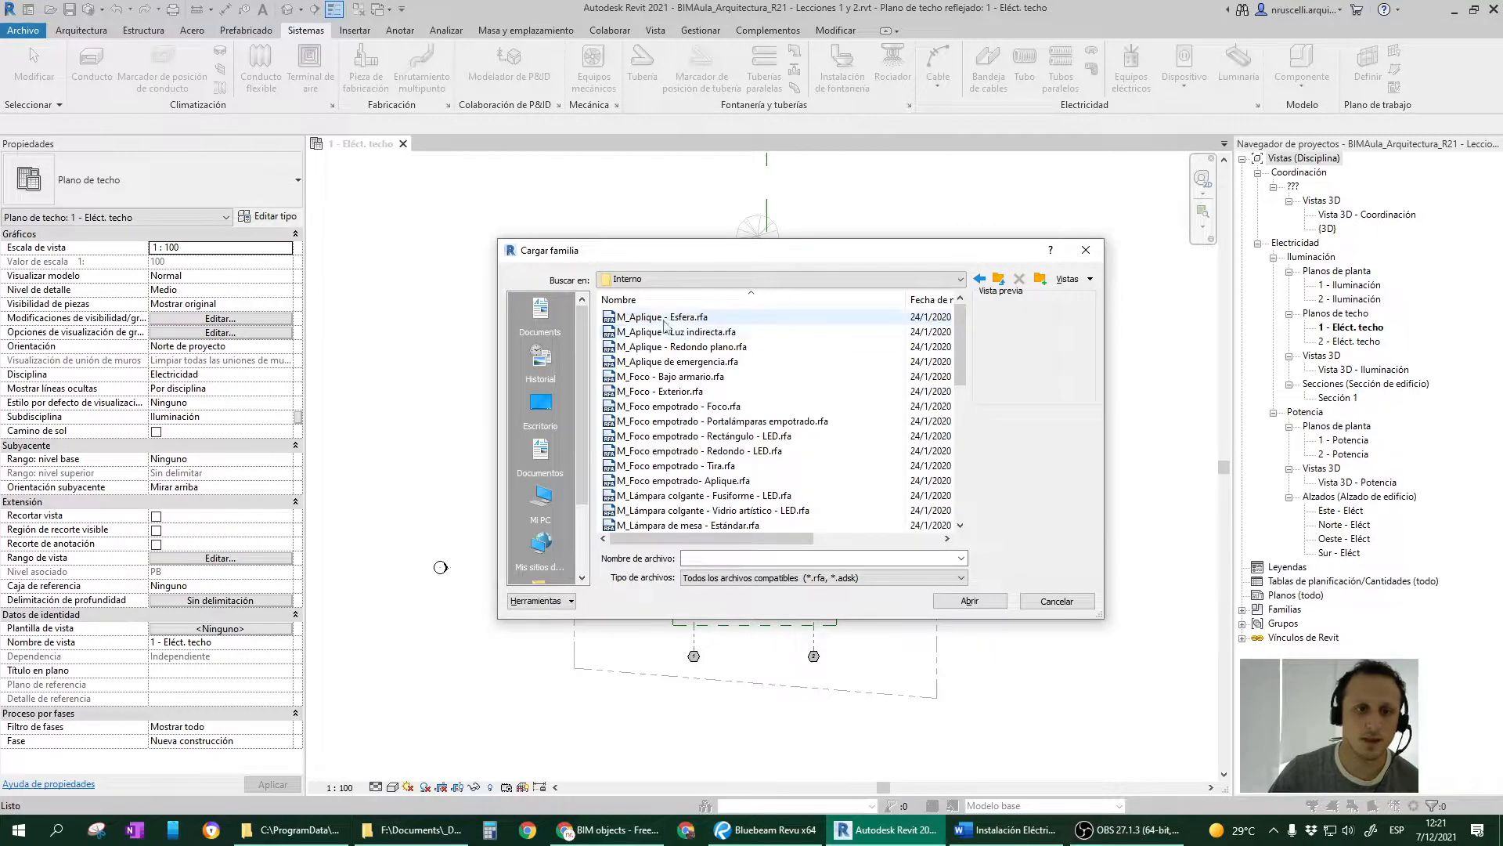
Load the family M_Aplique - Esfera.rfa from the Iluminación, MEP, Interno folder.
left_click(1002, 281)
left_click(1001, 281)
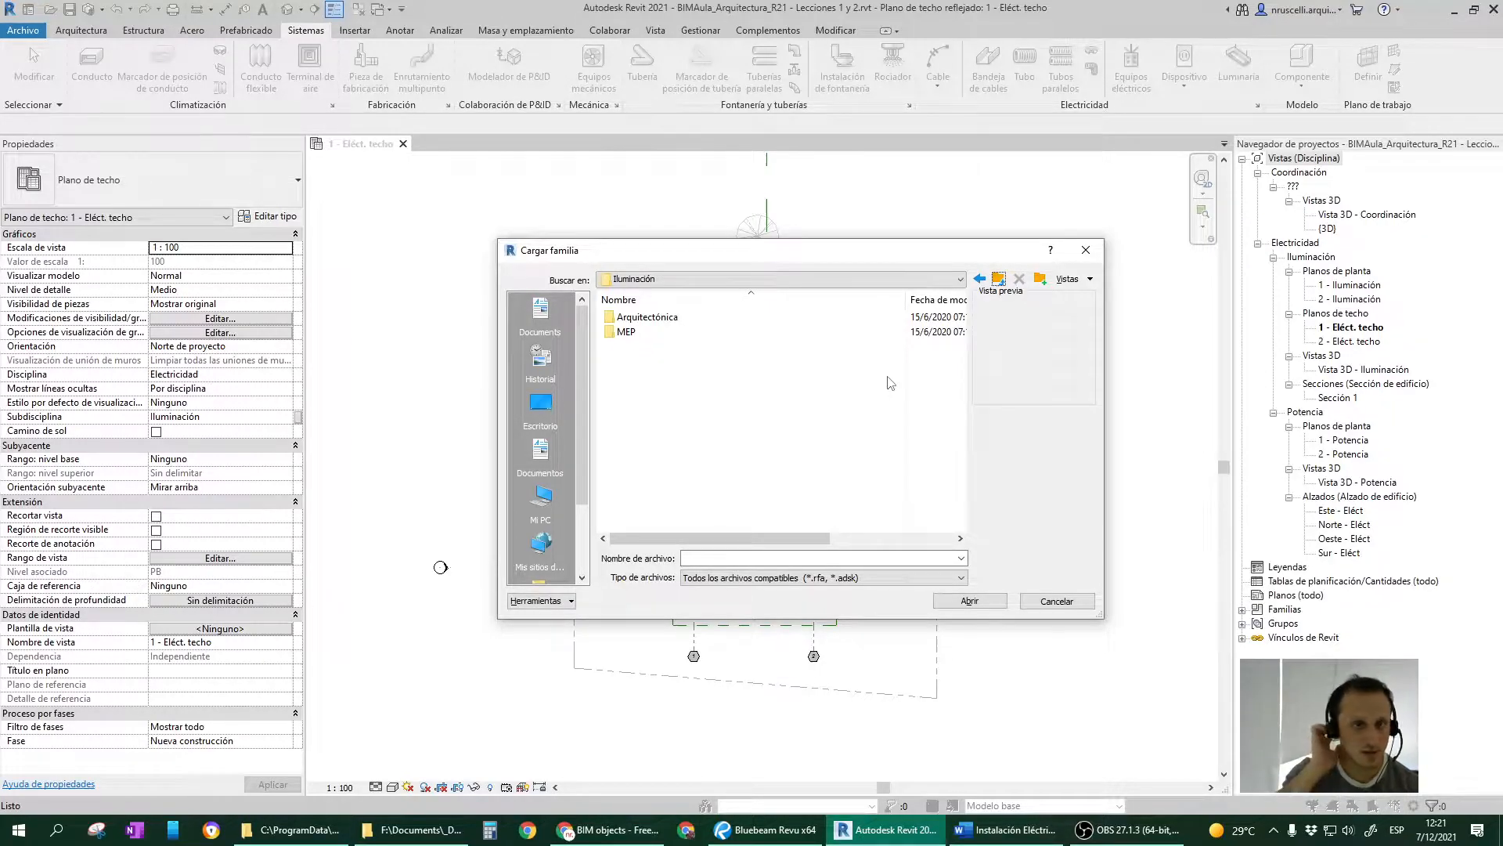
double_click(809, 332)
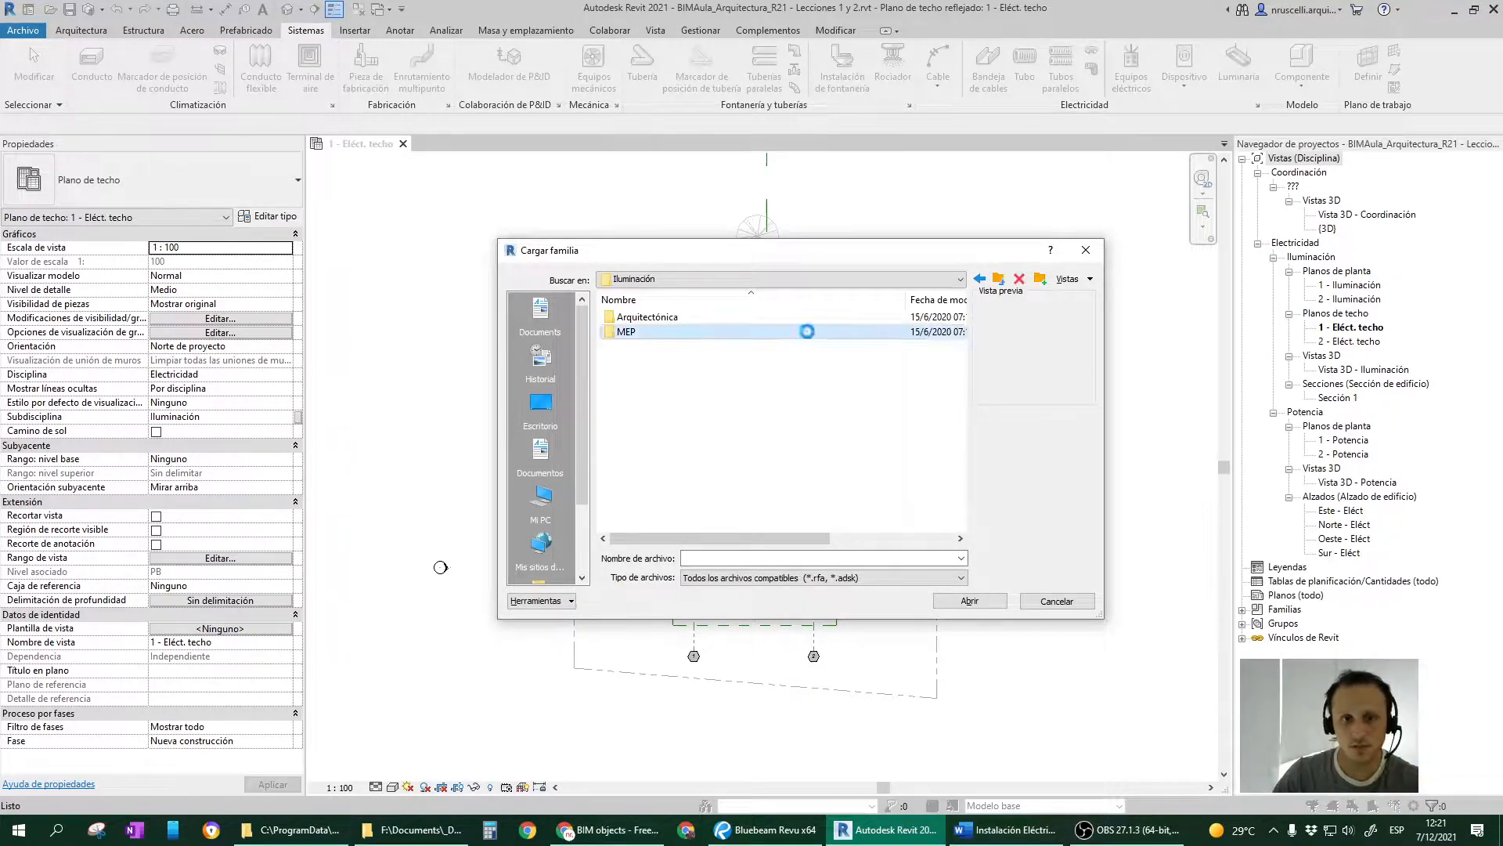
double_click(672, 335)
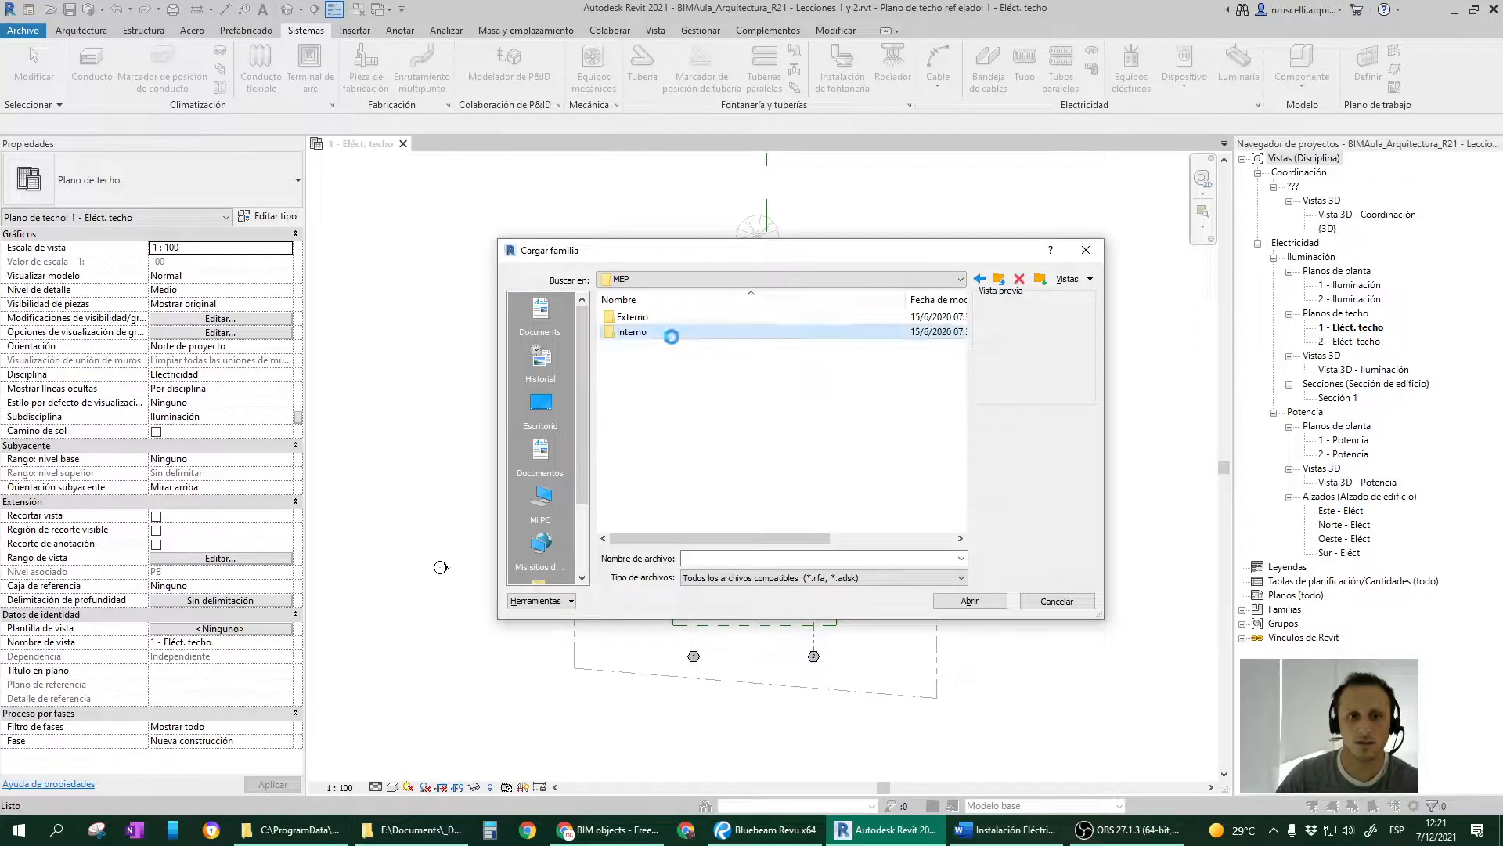
left_click(683, 316)
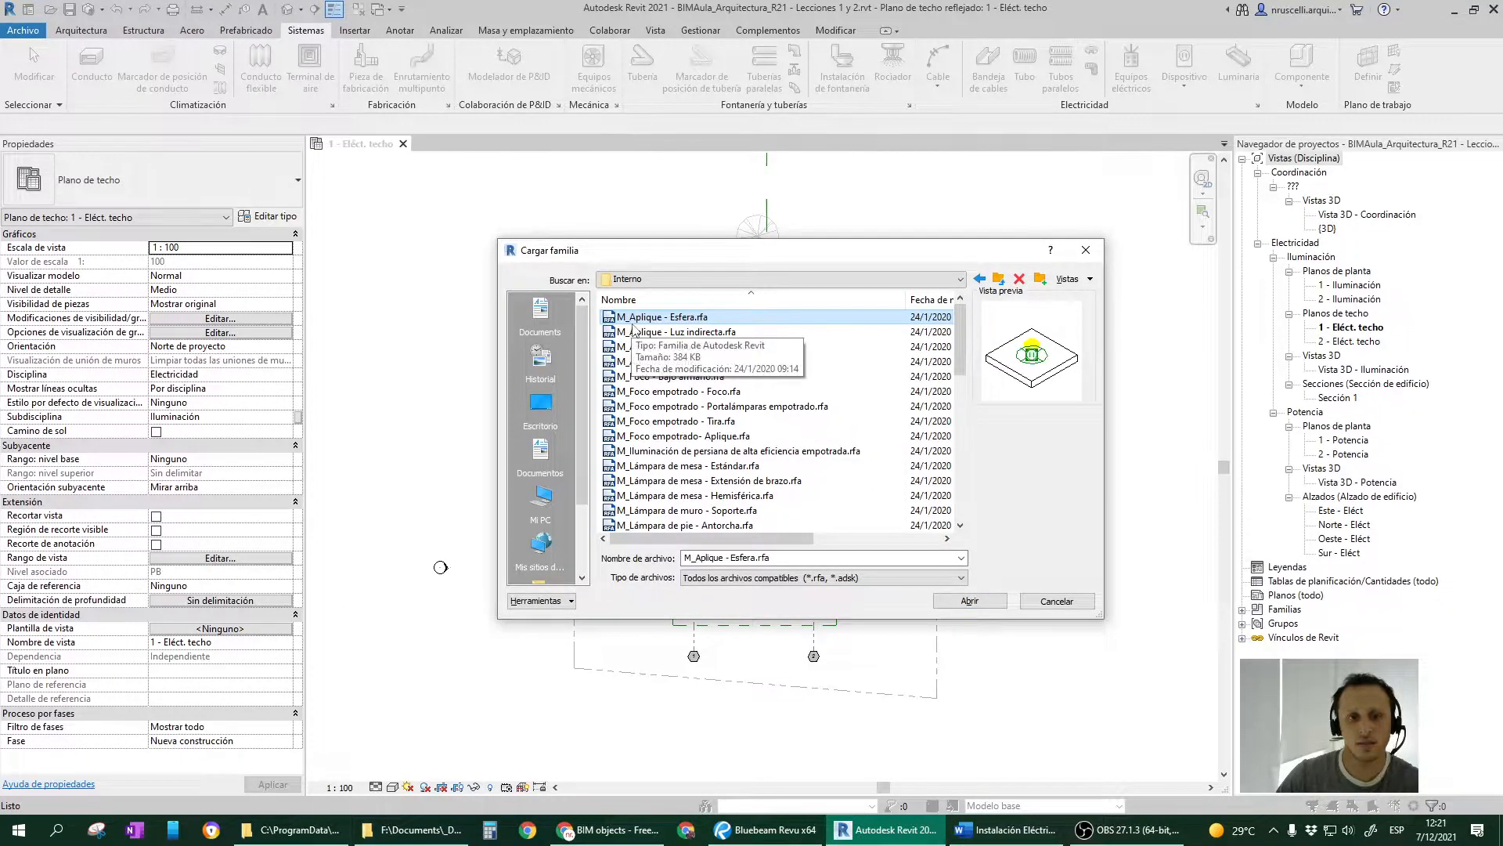
left_click(971, 601)
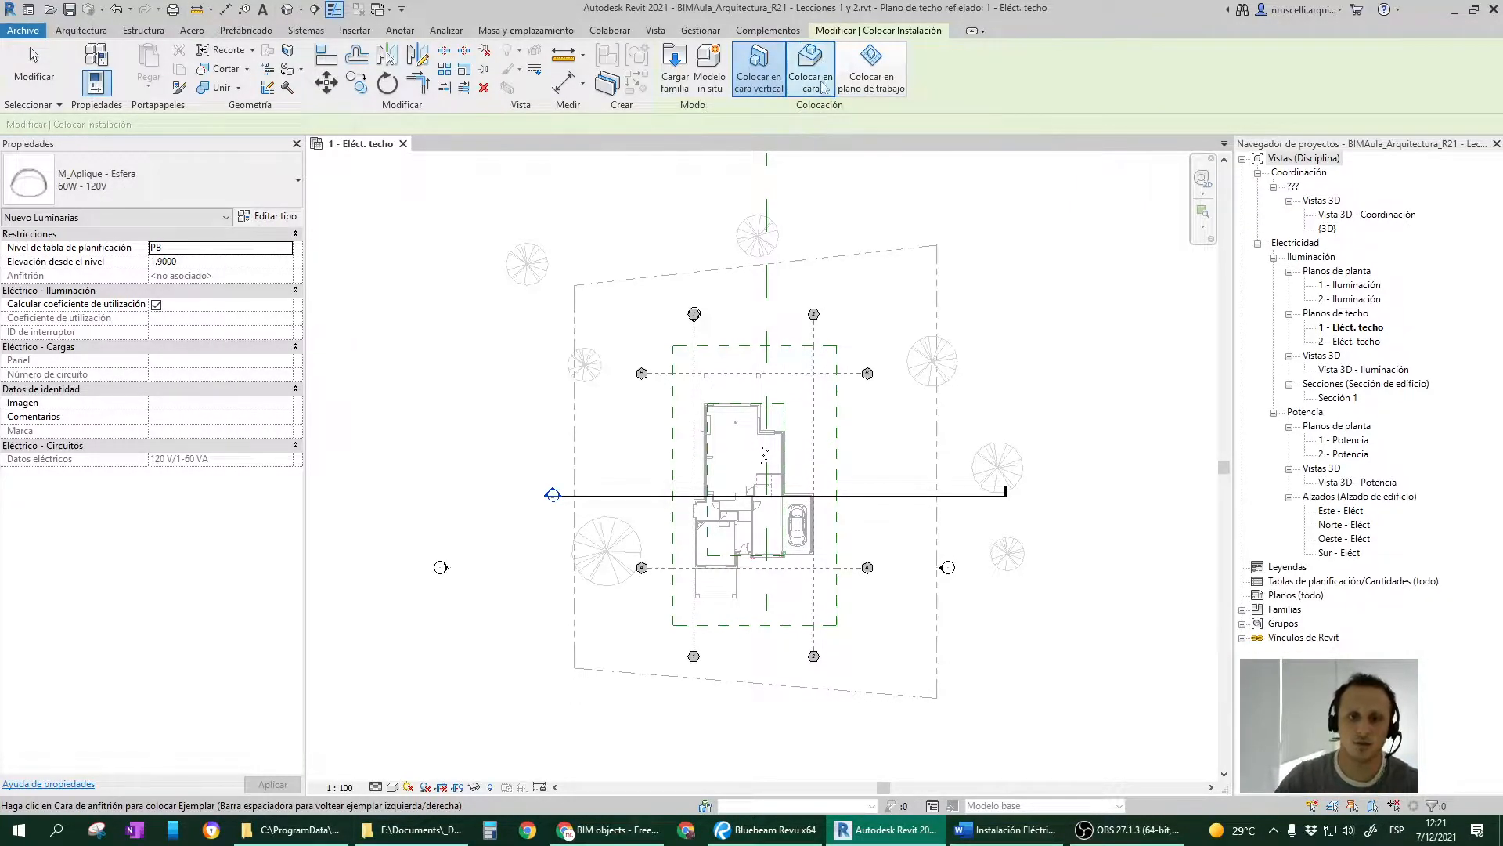
Place one M_Aplique - Esfera 60W - 120V luminaire on the vertical face of the entrance hall wall near the front door.
scroll(747, 438, "up", 3)
scroll(747, 438, "up", 2)
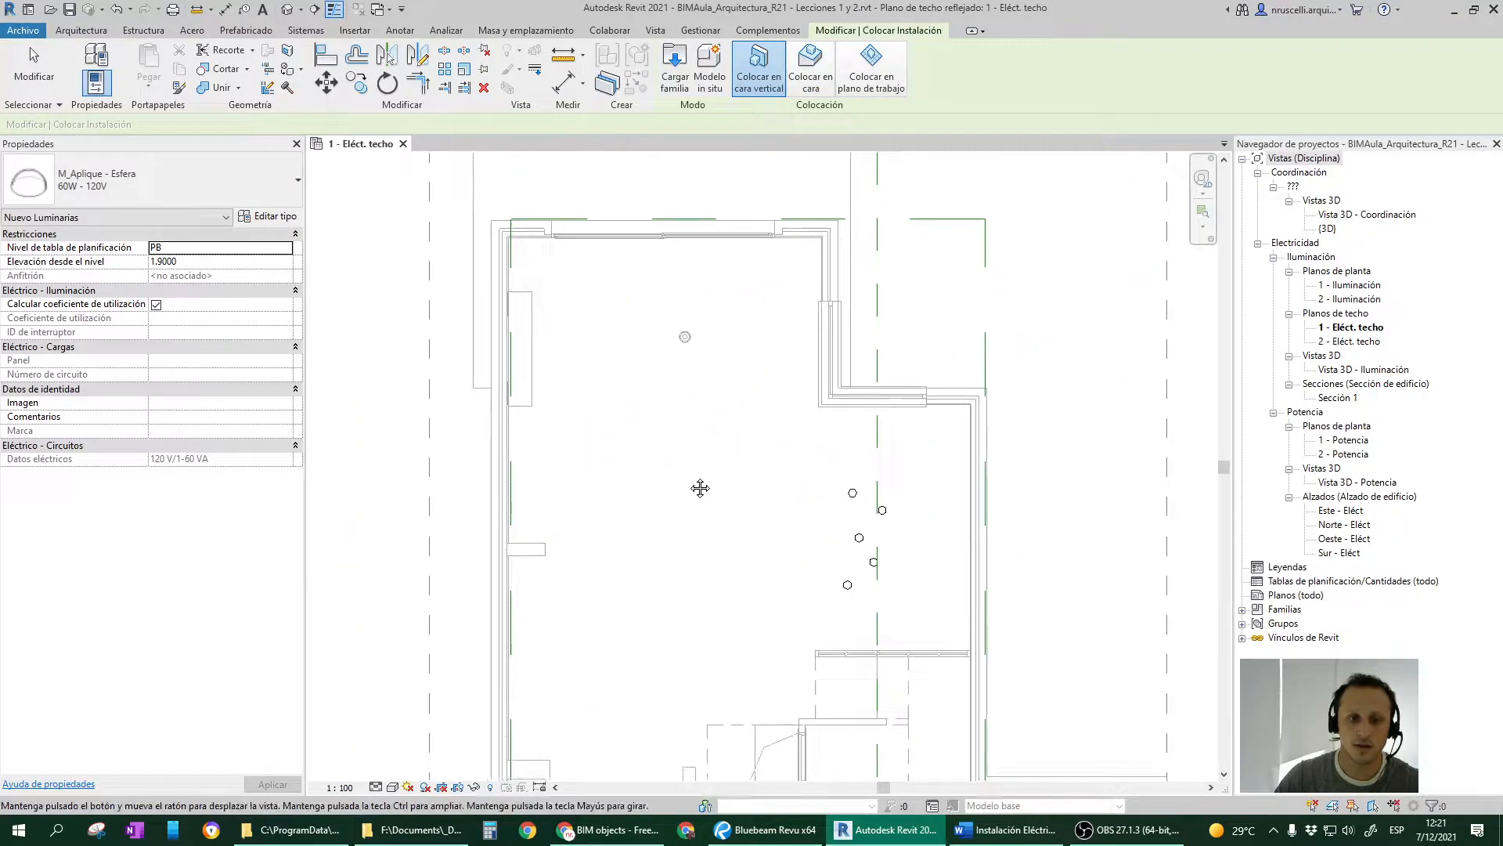
scroll(694, 506, "up", 2)
scroll(721, 407, "down", 2)
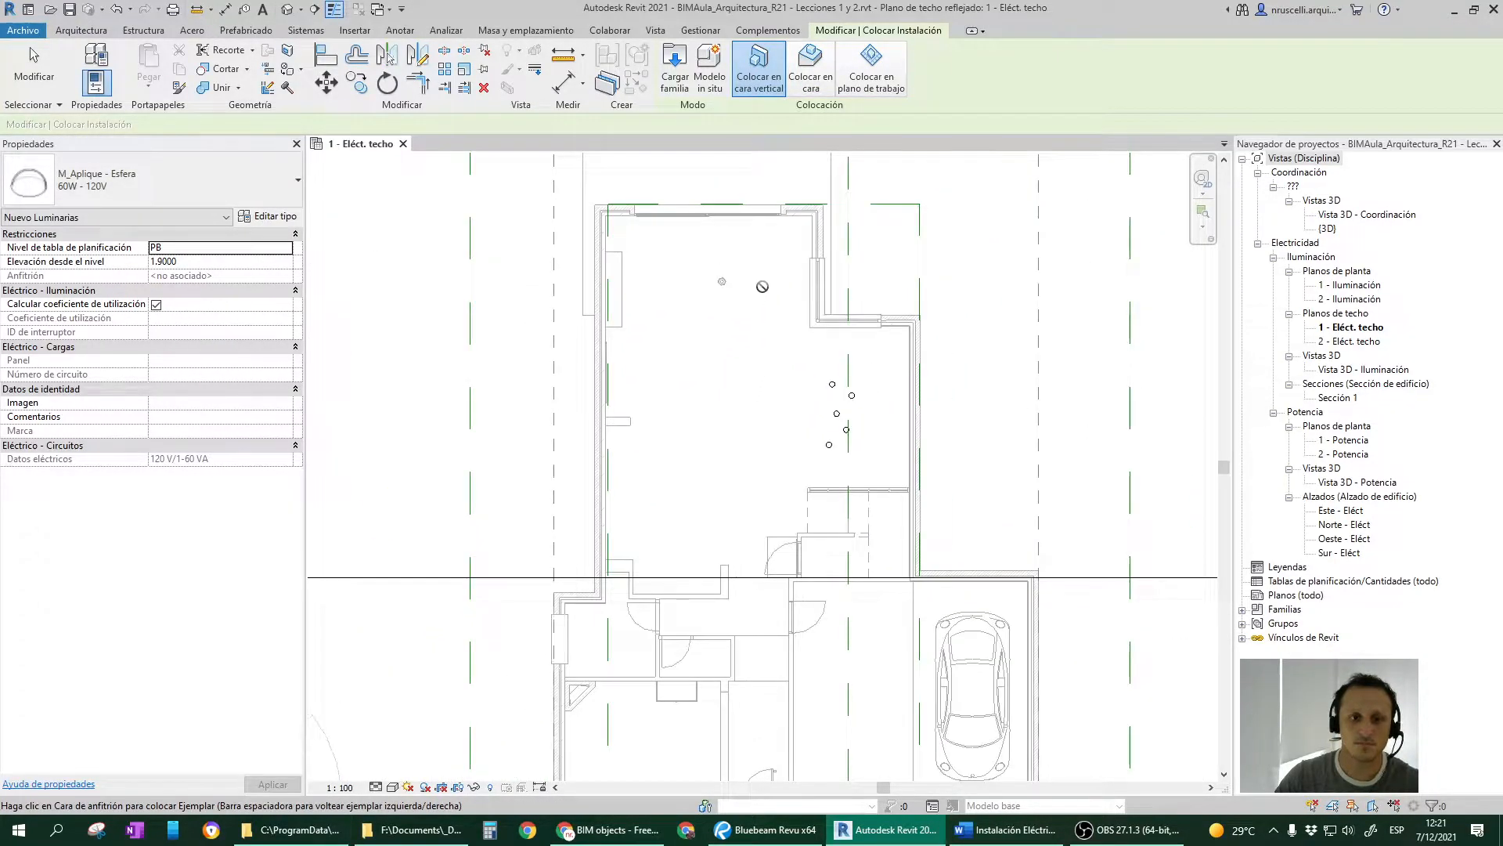
middle_click_drag(907, 342, 857, 440)
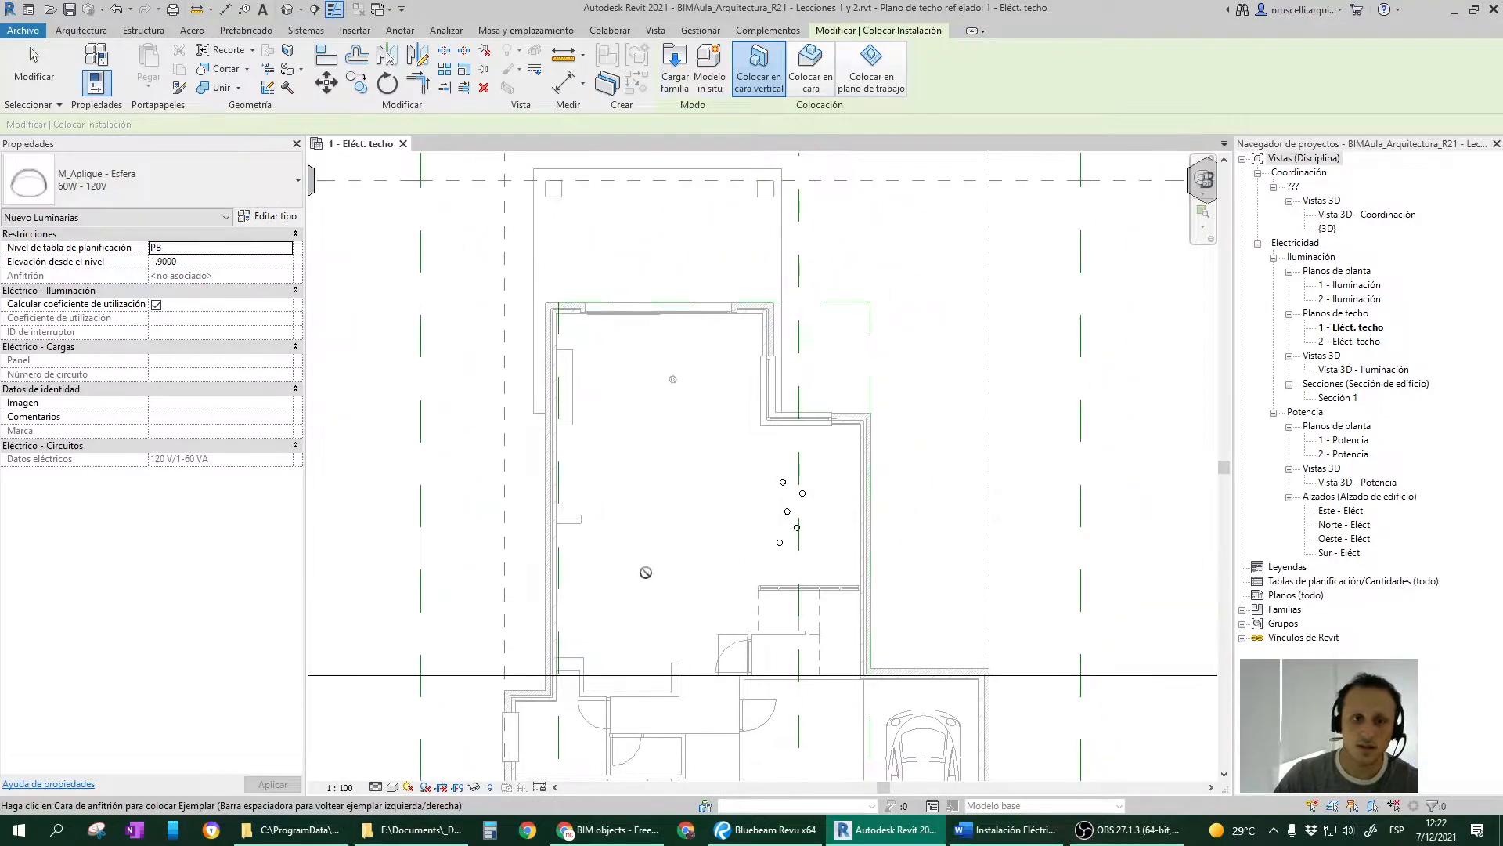
left_click(819, 92)
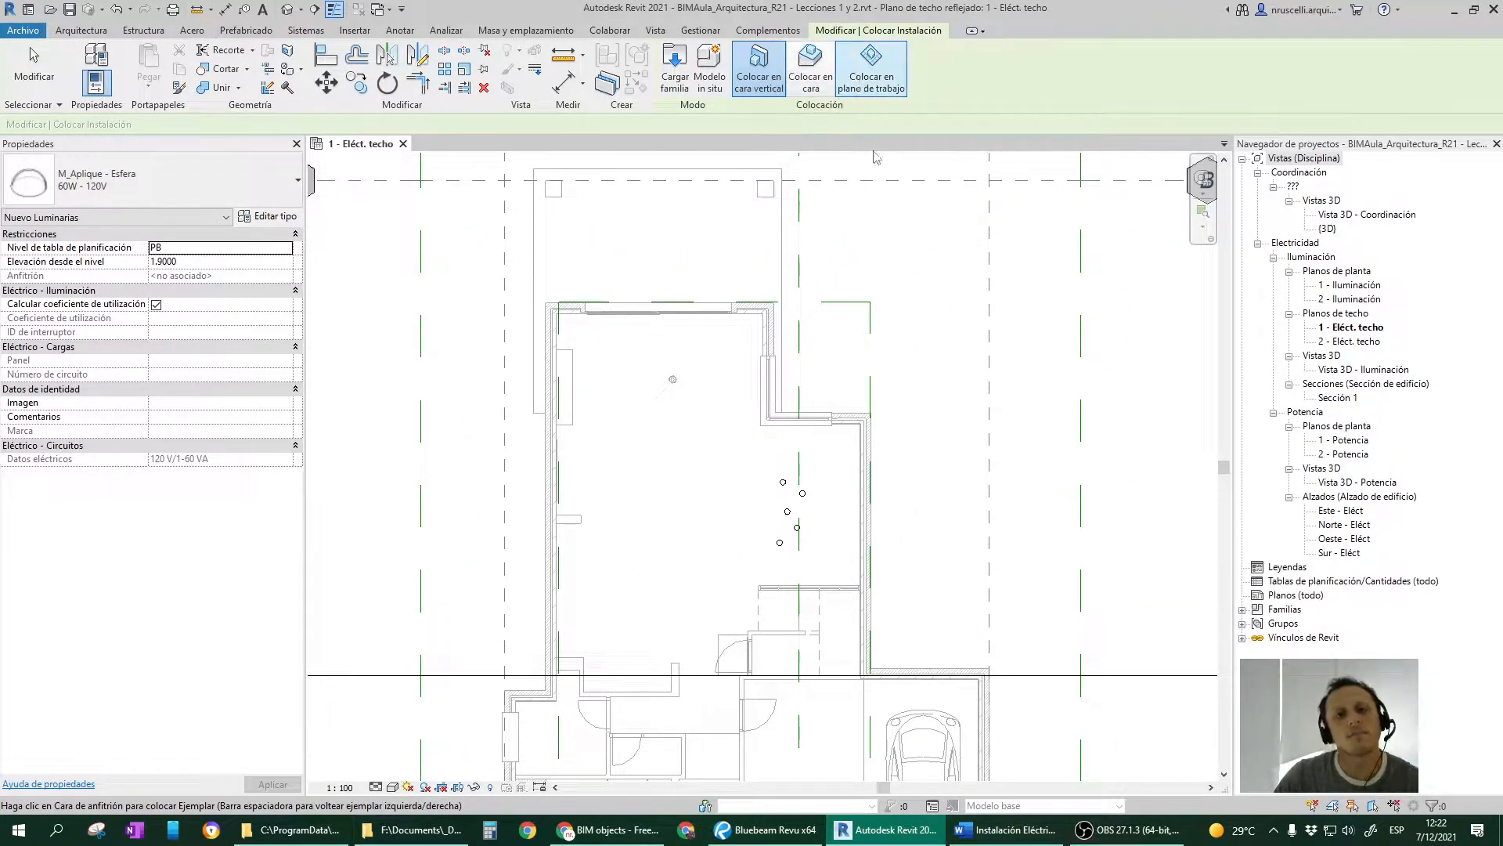
left_click(903, 94)
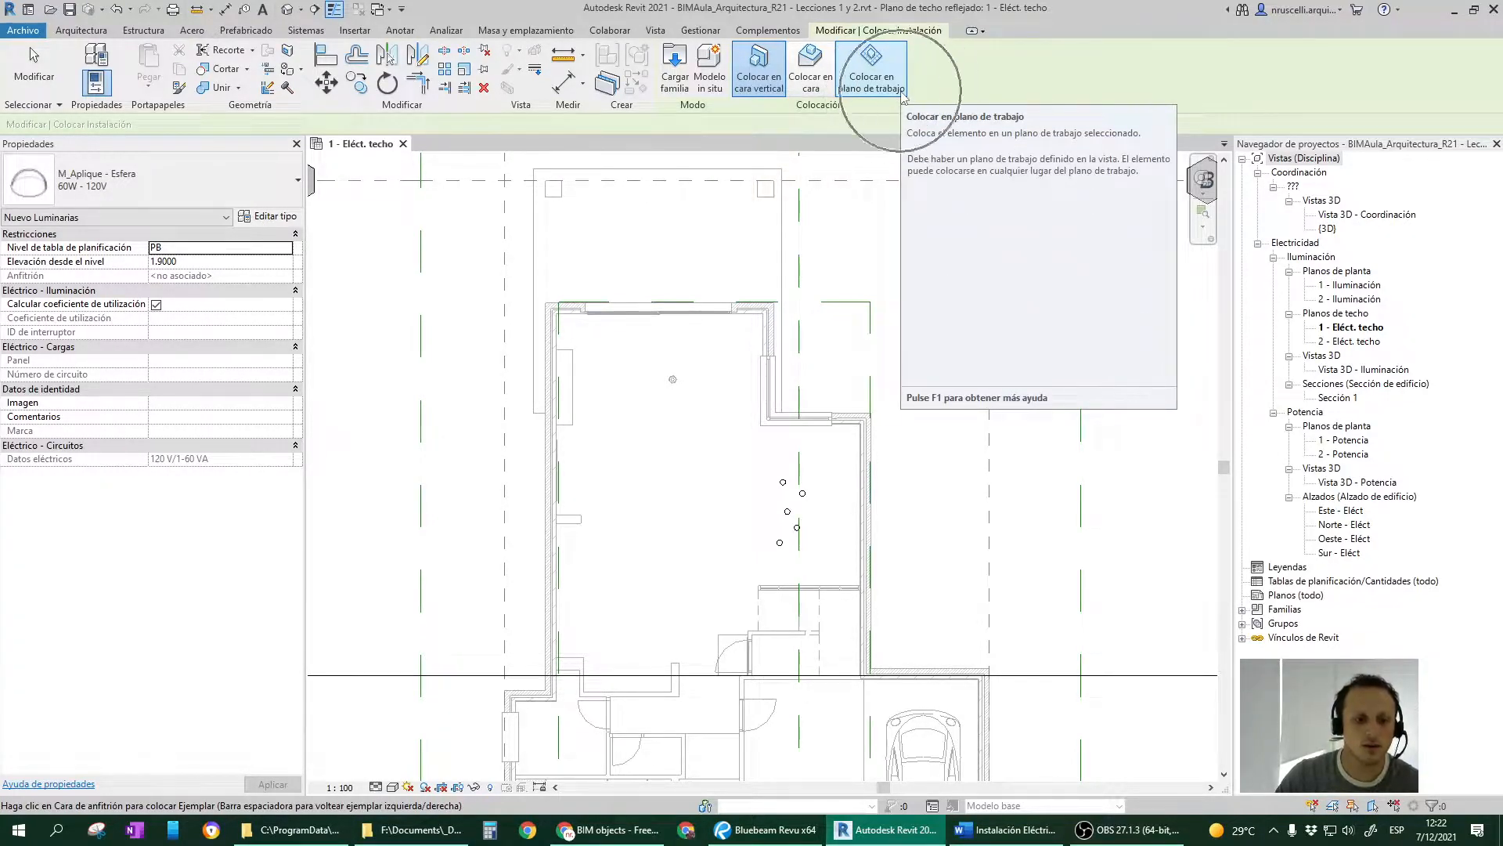
scroll(736, 303, "down", 2)
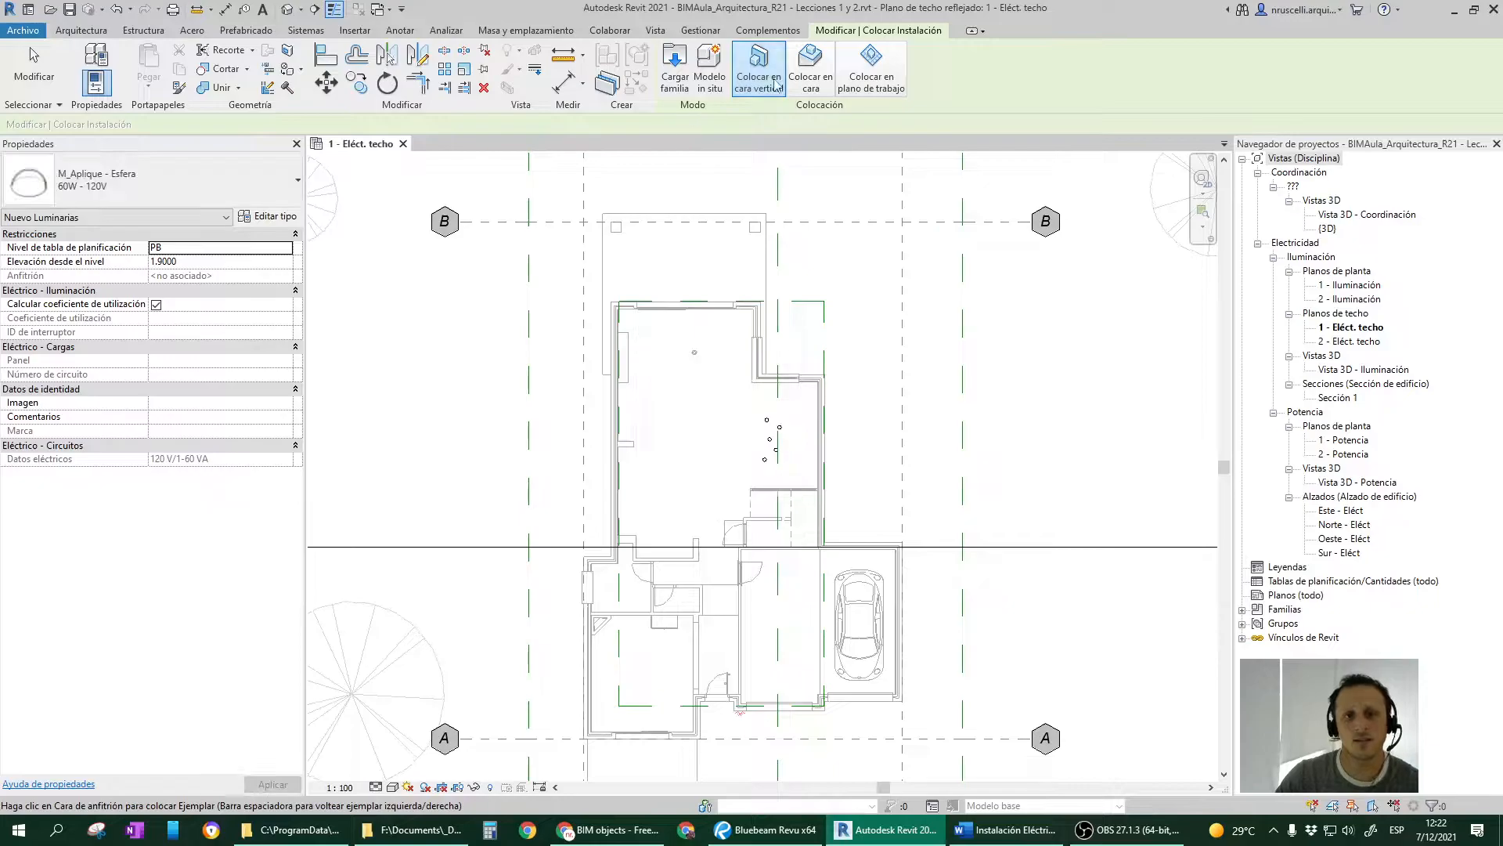
middle_click_drag(799, 444, 797, 312)
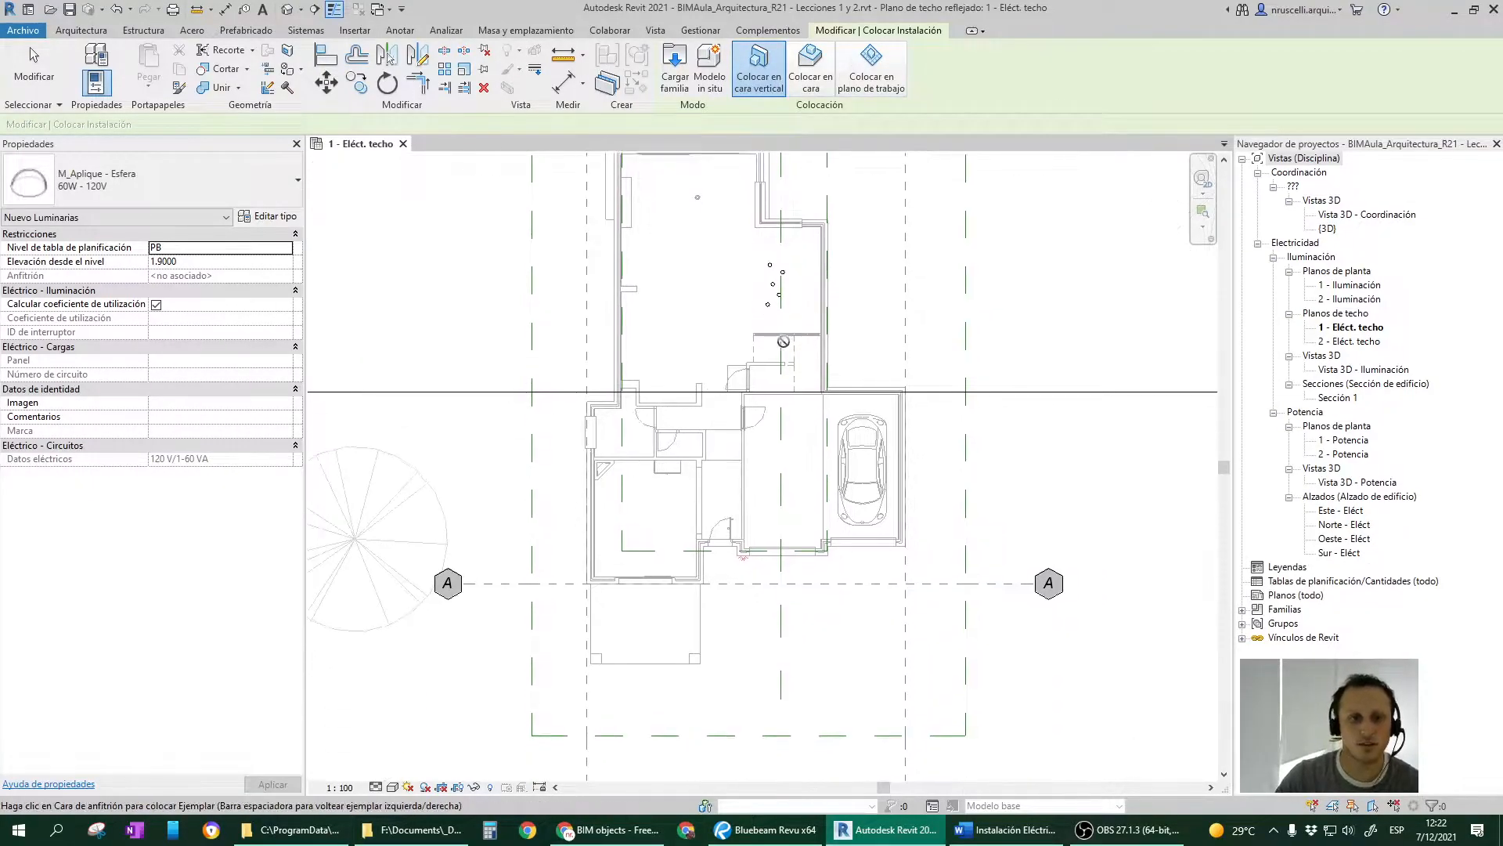
scroll(765, 410, "up", 5)
scroll(637, 490, "up", 1)
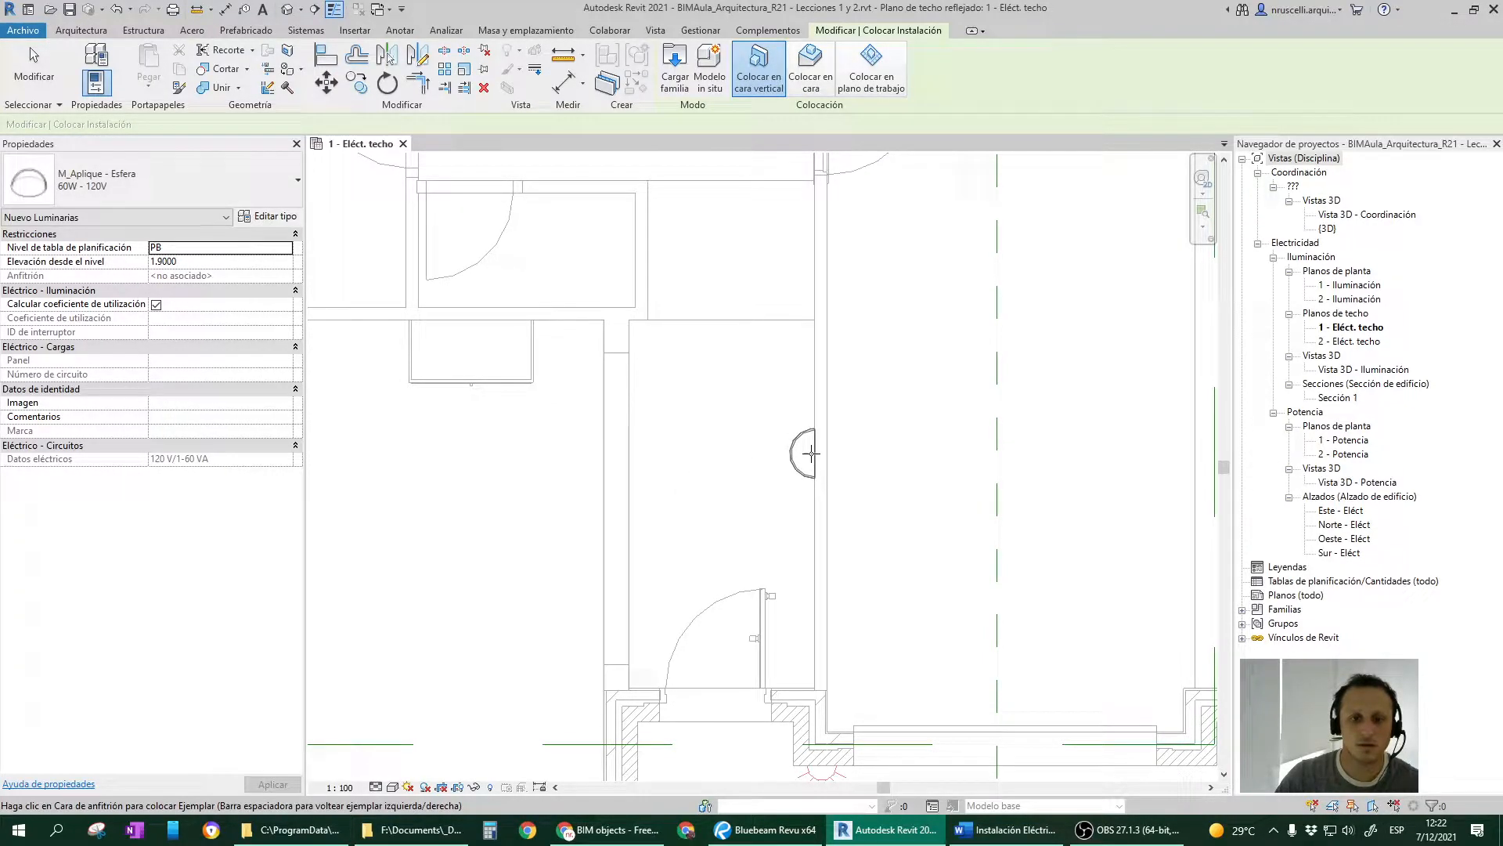
left_click(812, 464)
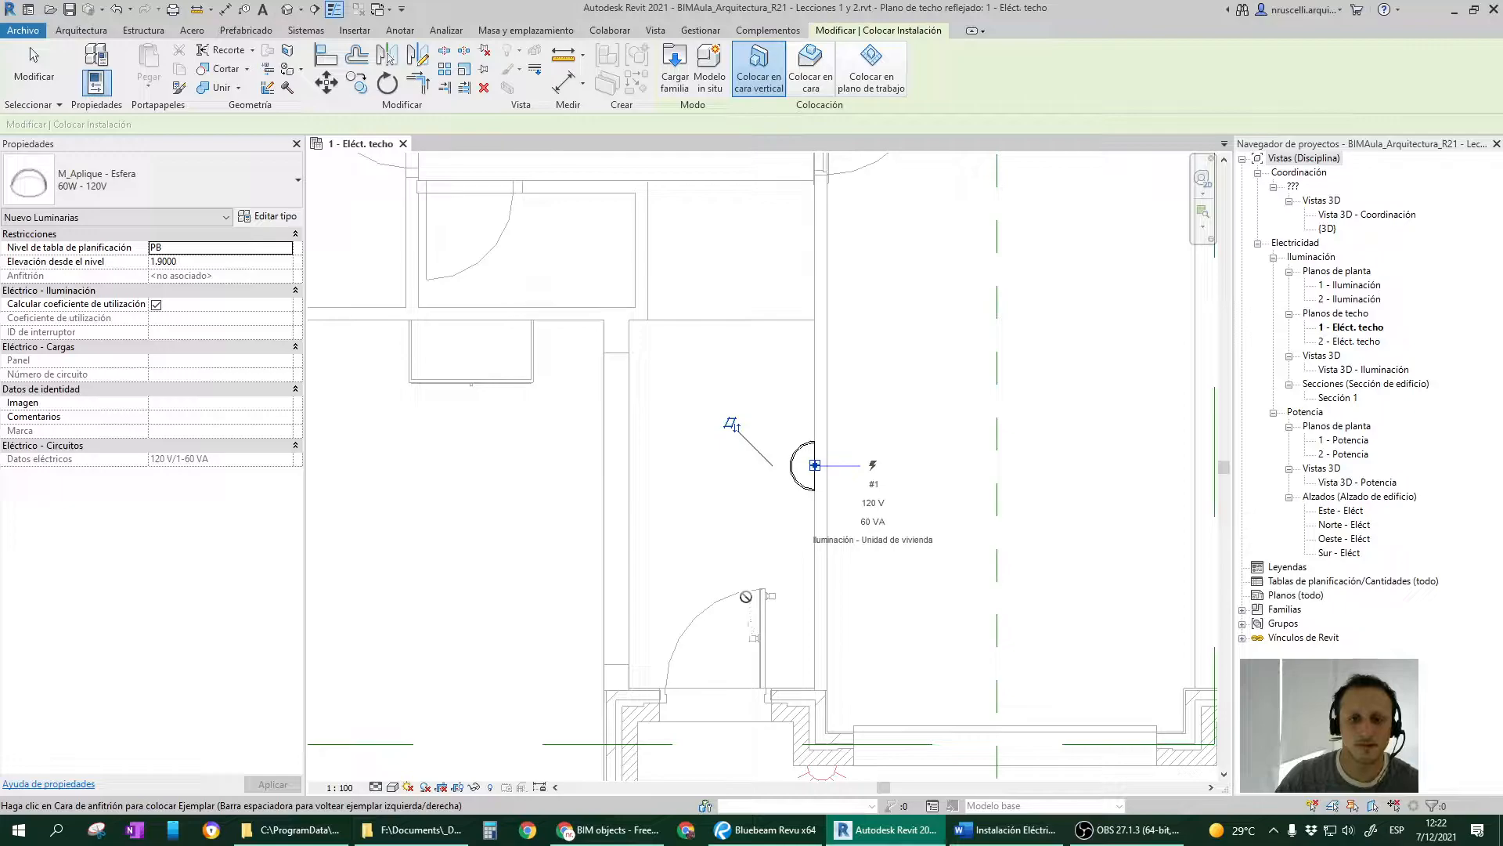
scroll(712, 486, "down", 2)
scroll(820, 474, "up", 3)
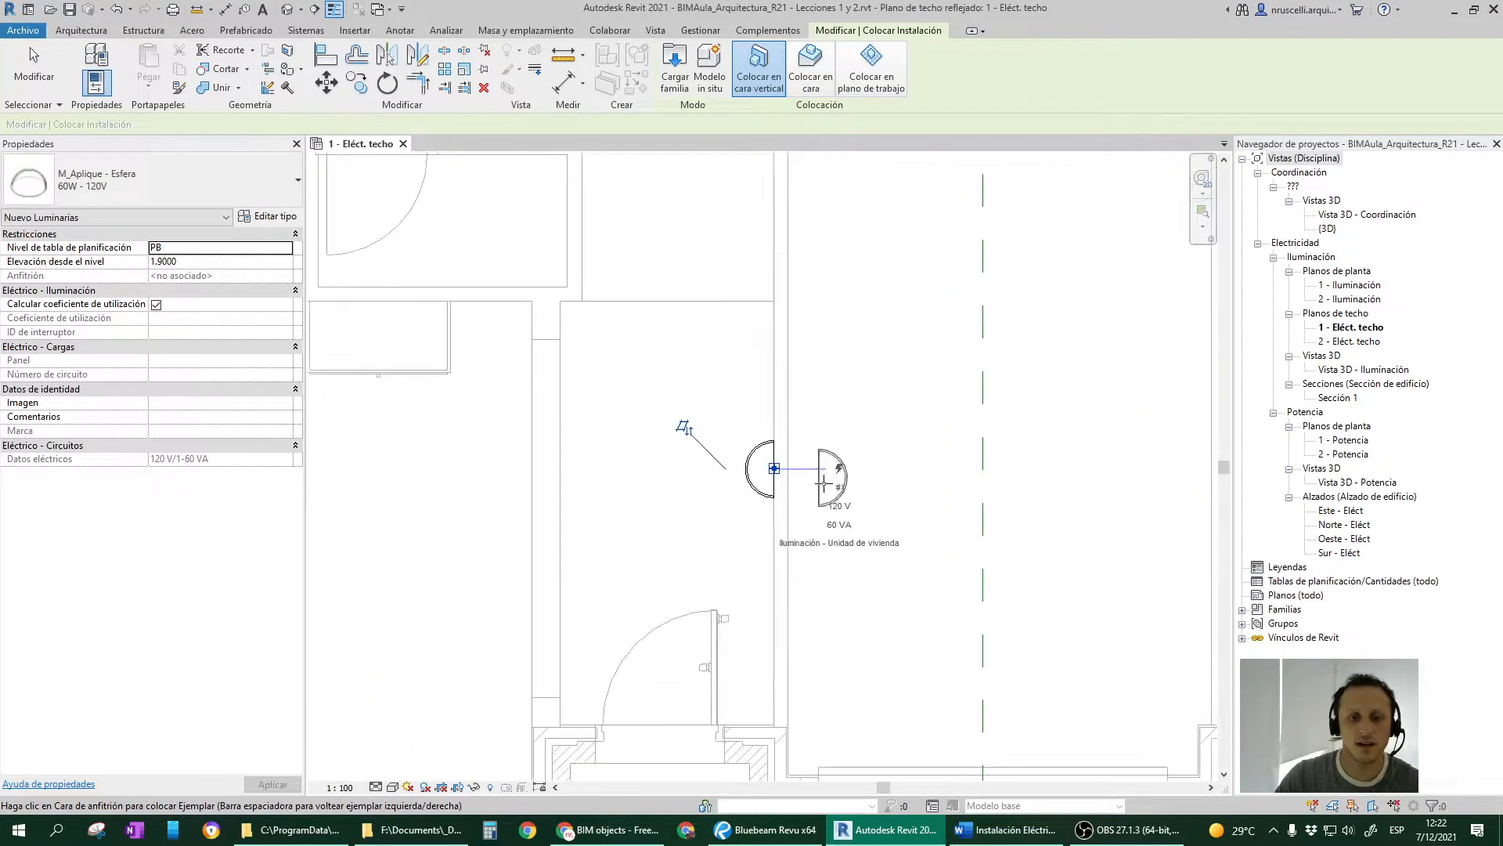
scroll(775, 496, "up", 1)
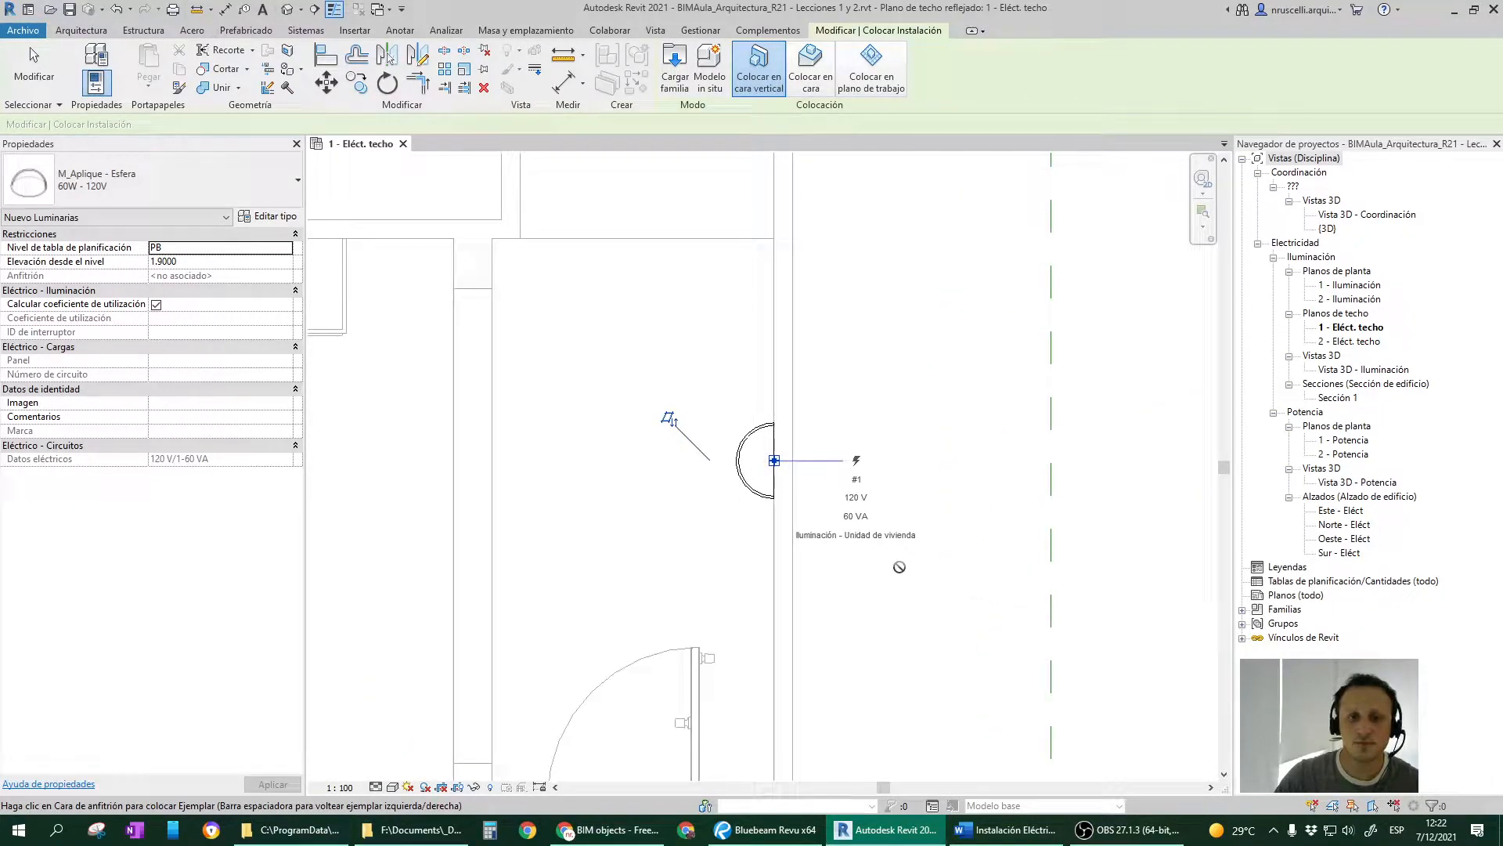
scroll(774, 456, "up", 1)
key("Escape")
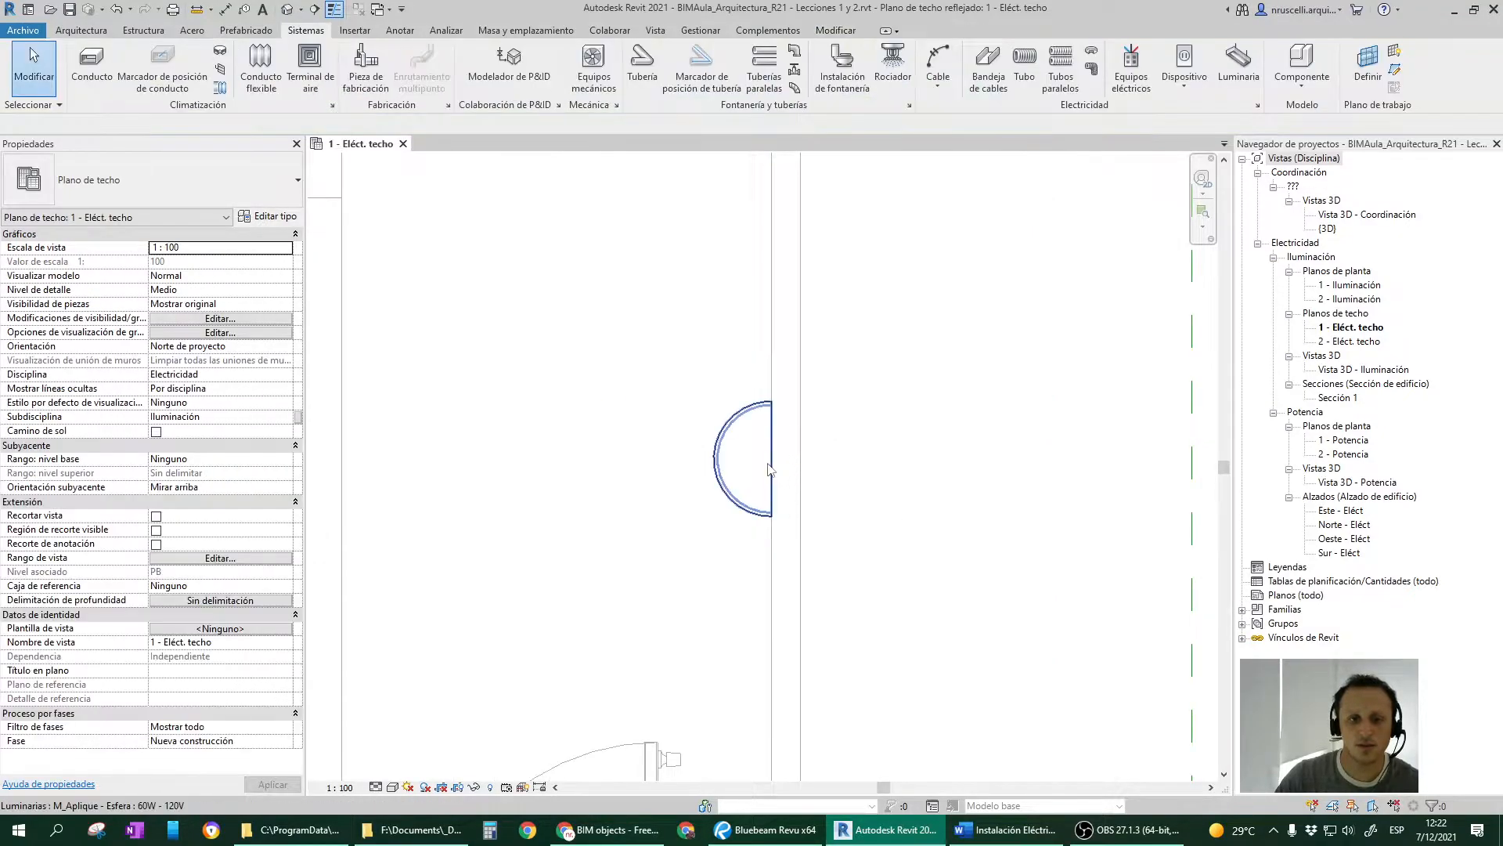
Open the type properties of the M_Aplique - Esfera wall light placed near the front door and enlarge the parameter list.
left_click(771, 463)
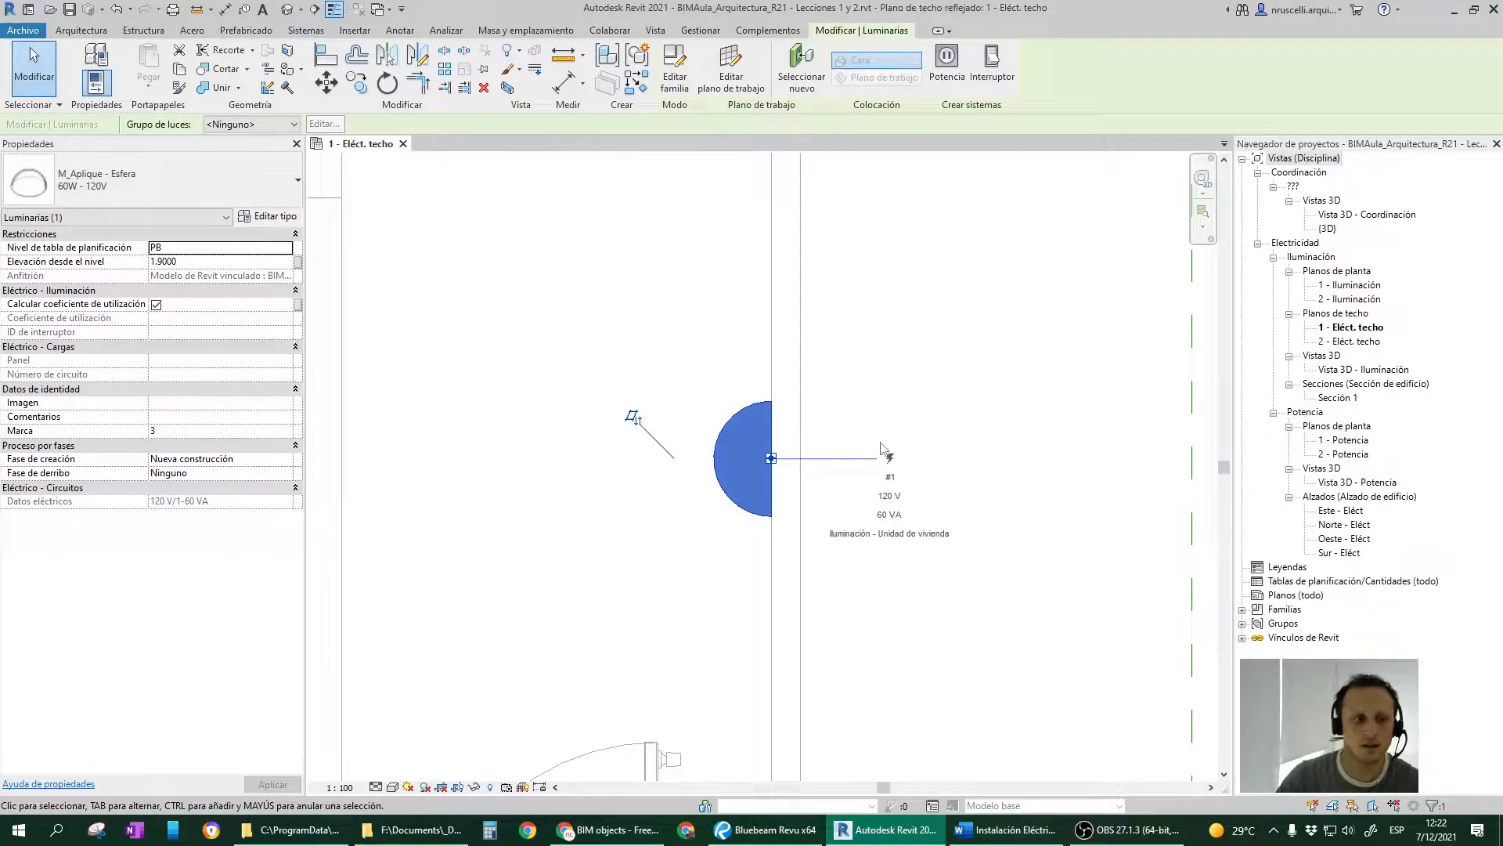
scroll(913, 495, "down", 1)
scroll(912, 494, "down", 3)
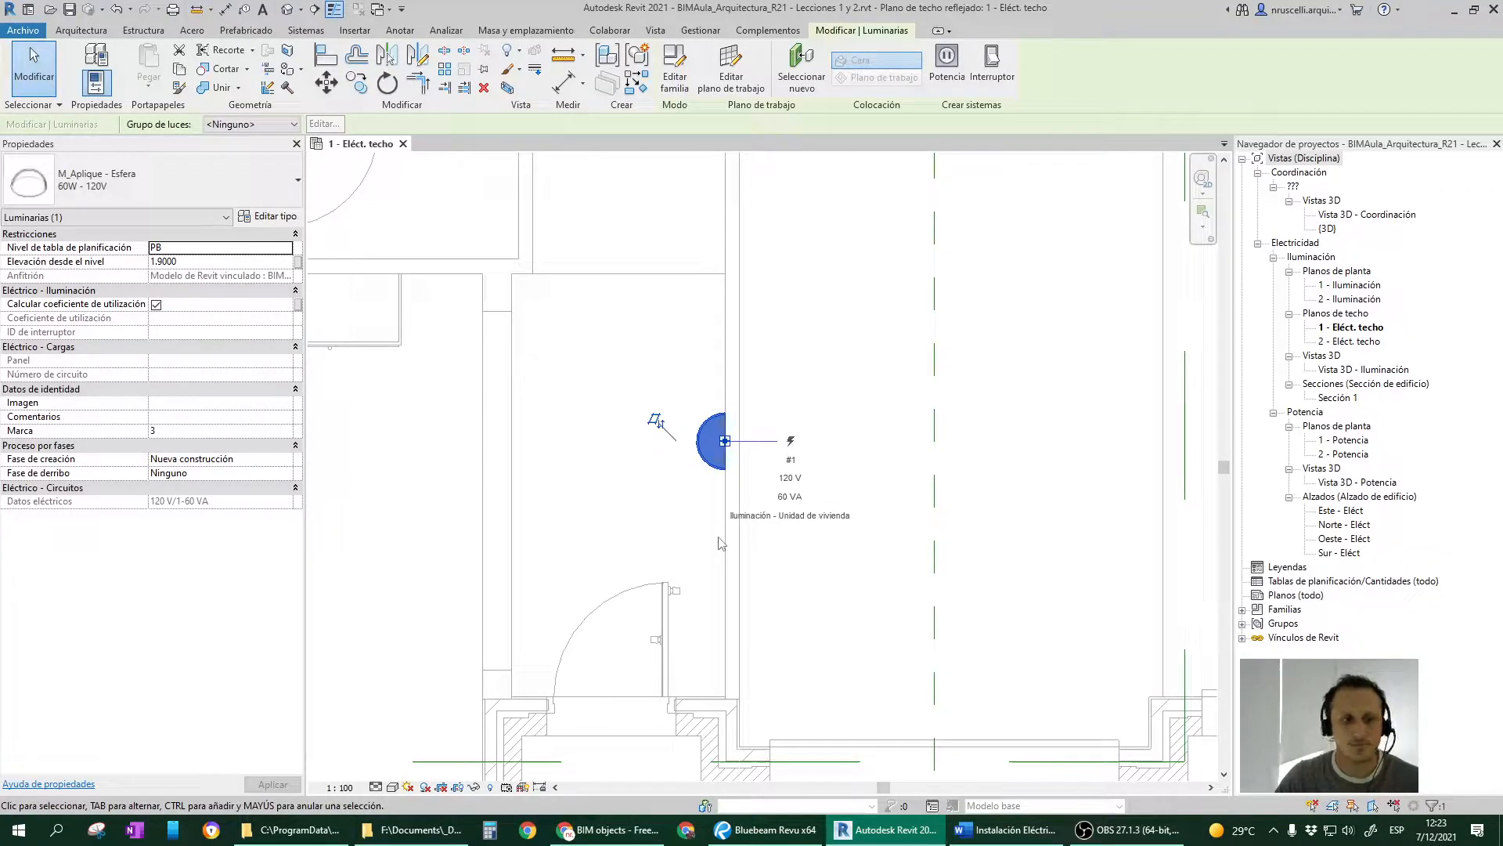
left_click(269, 216)
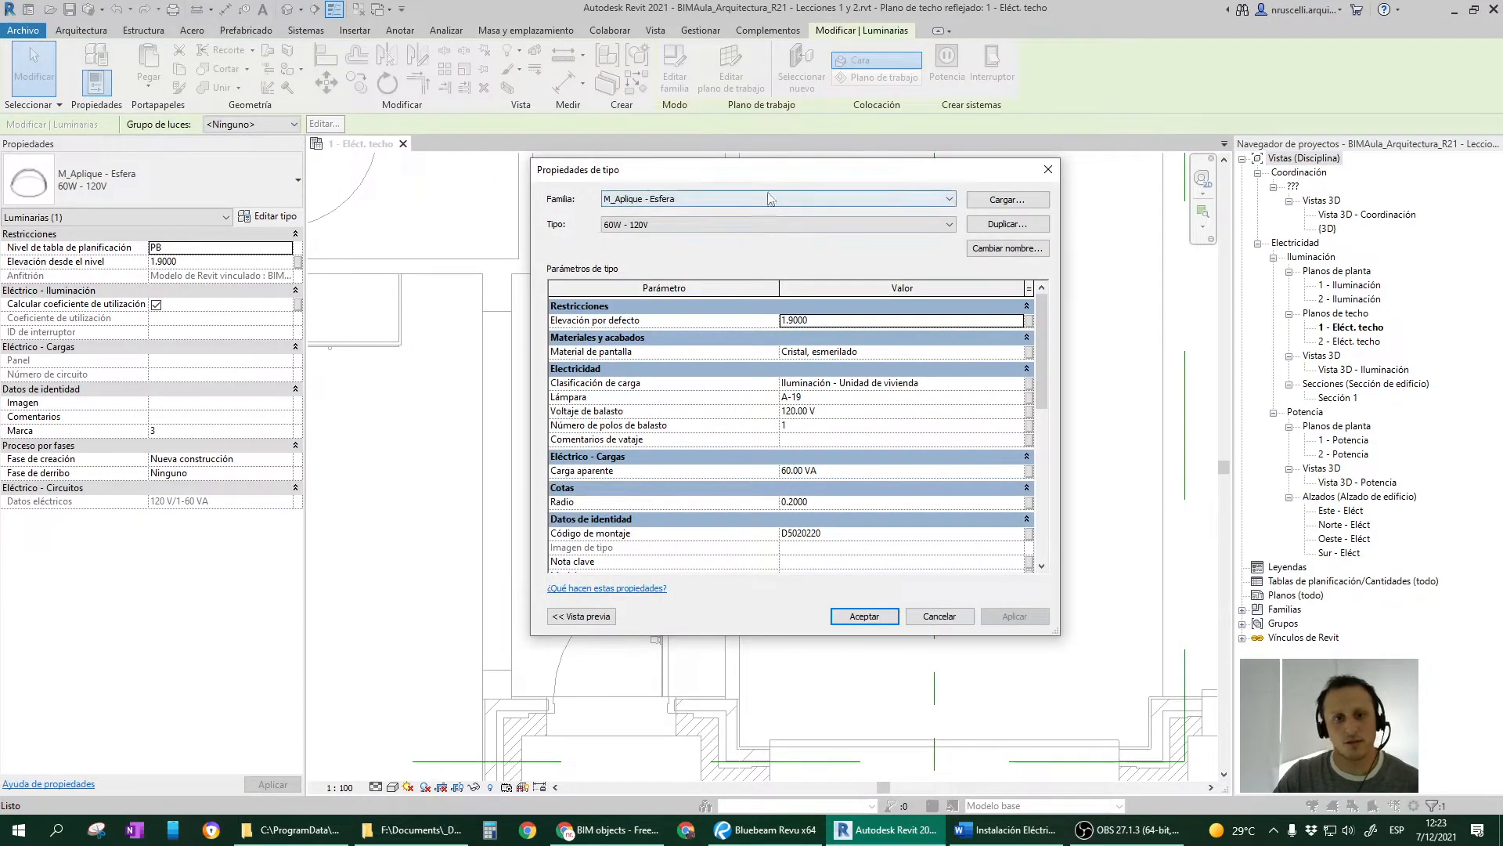
left_click_drag(766, 175, 730, 162)
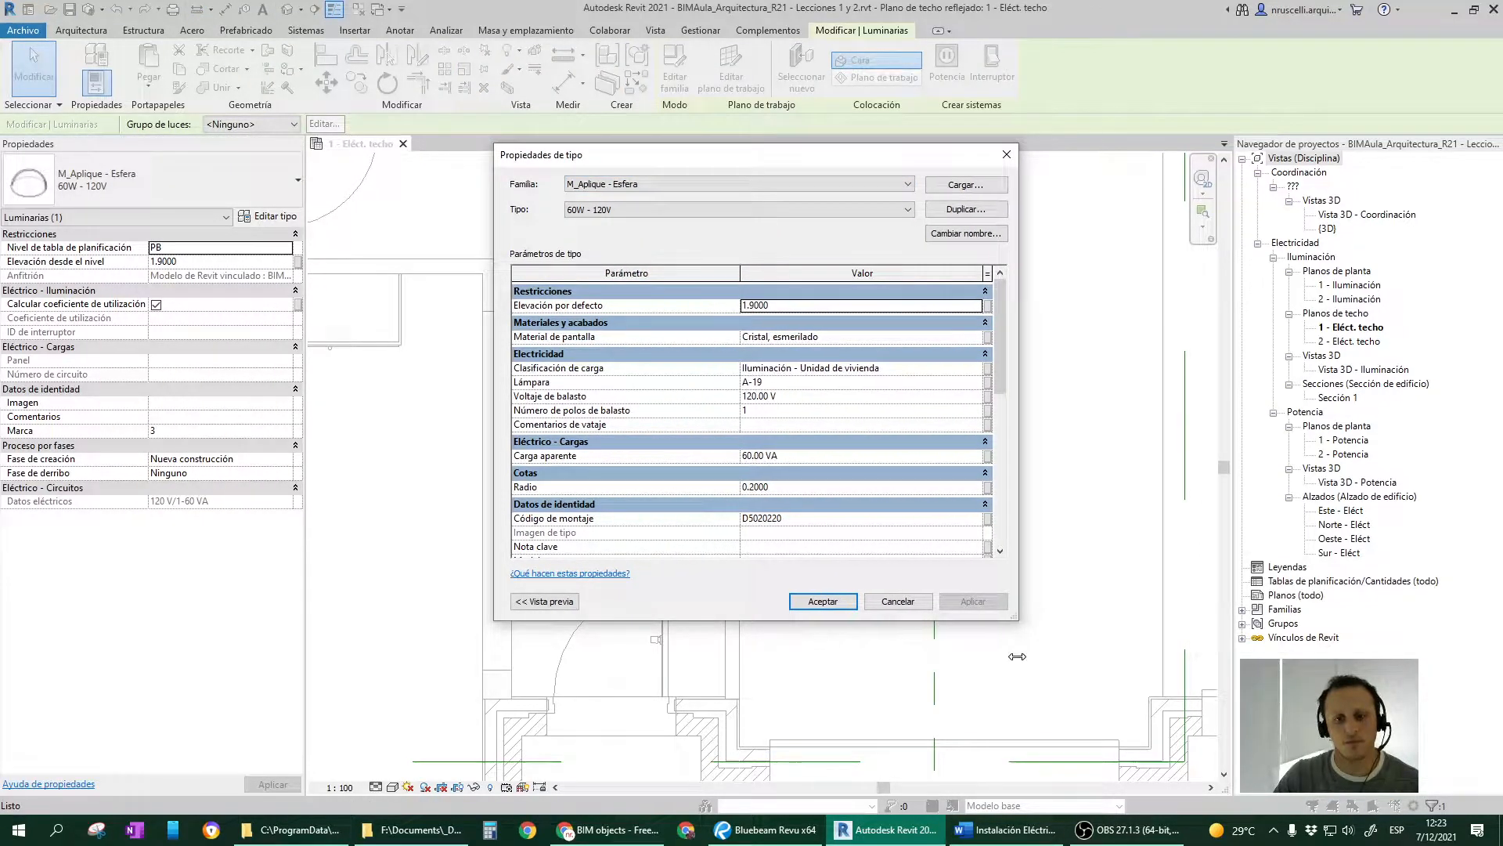
left_click_drag(1020, 622, 1033, 686)
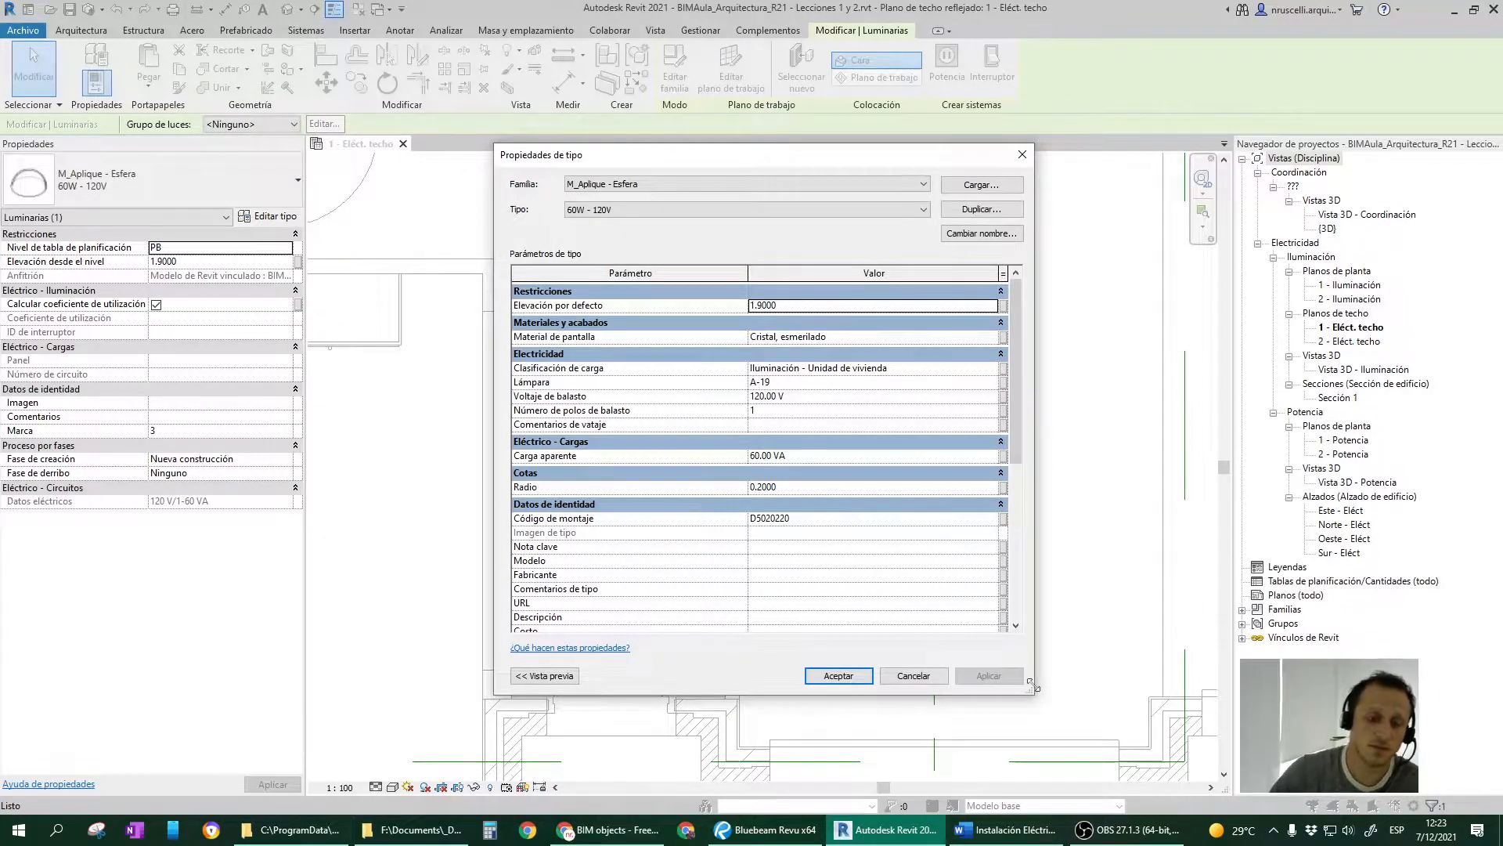
Review the type's Material de pantalla and the available load classifications under Clasificación de carga without changing them.
left_click(839, 338)
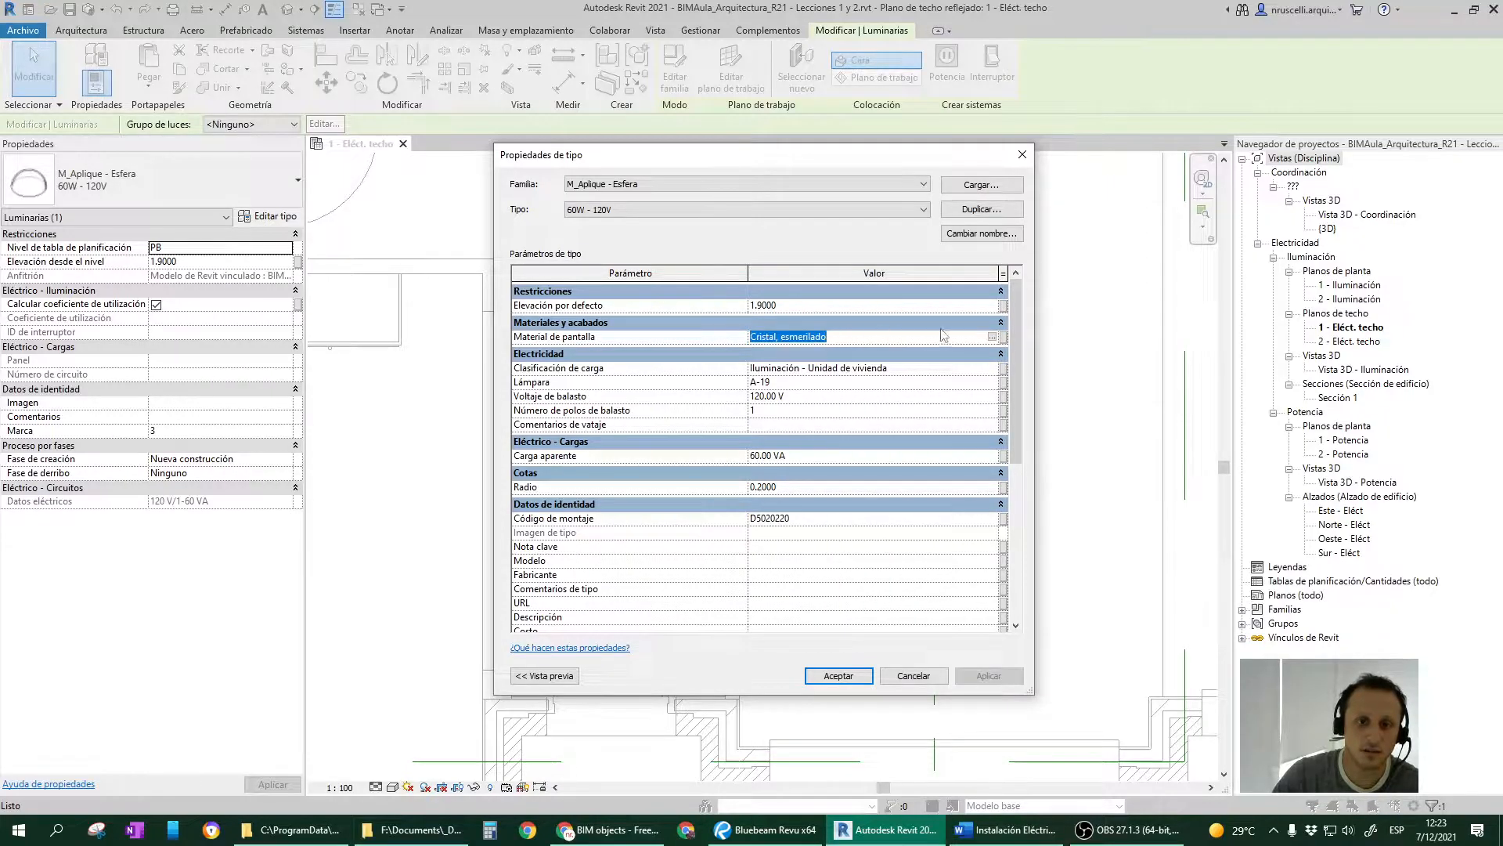
left_click(651, 355)
left_click(651, 355)
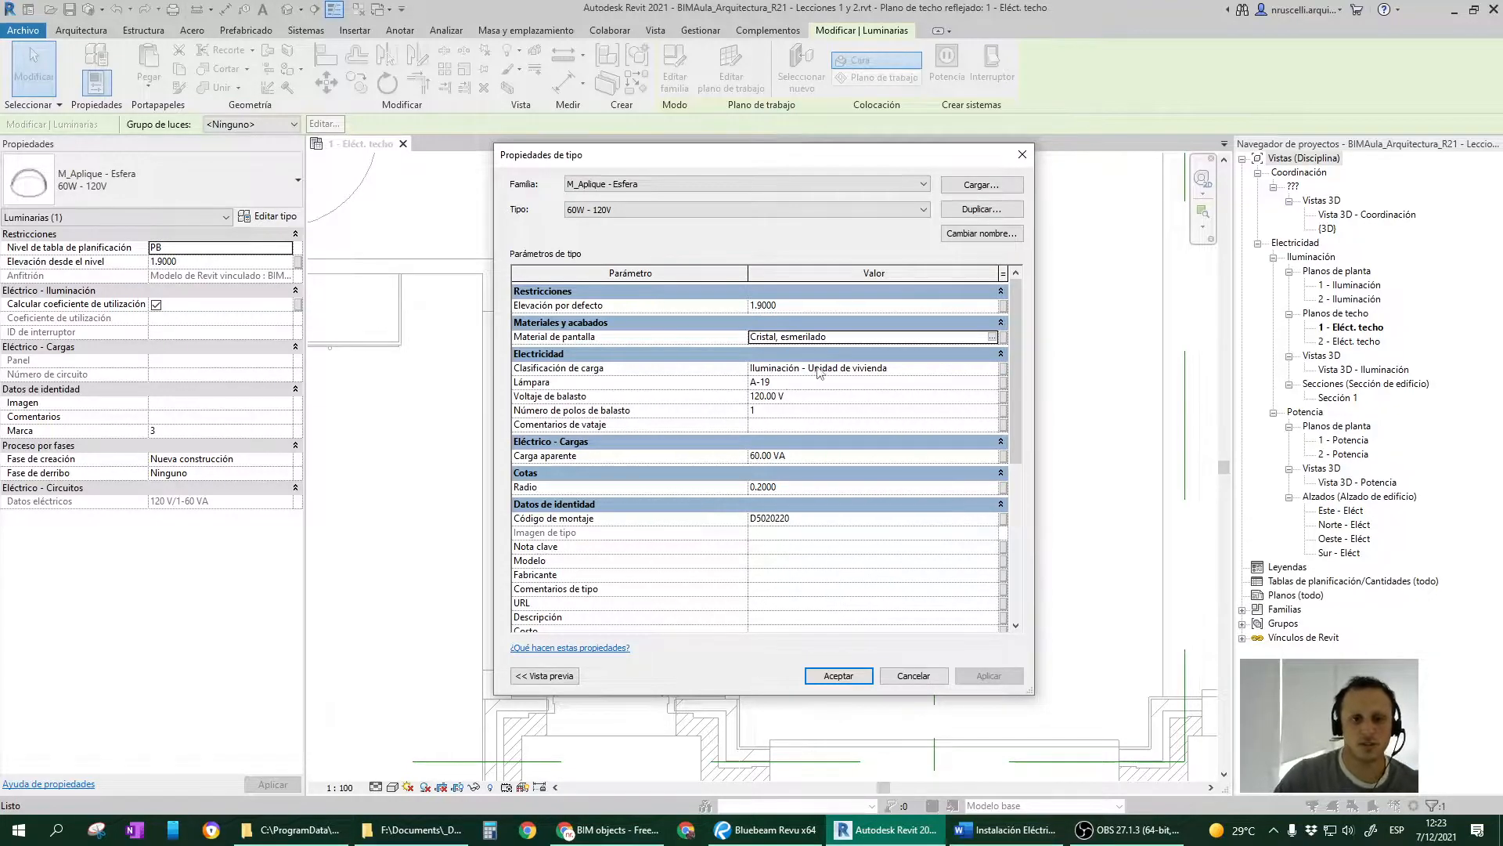
left_click(994, 371)
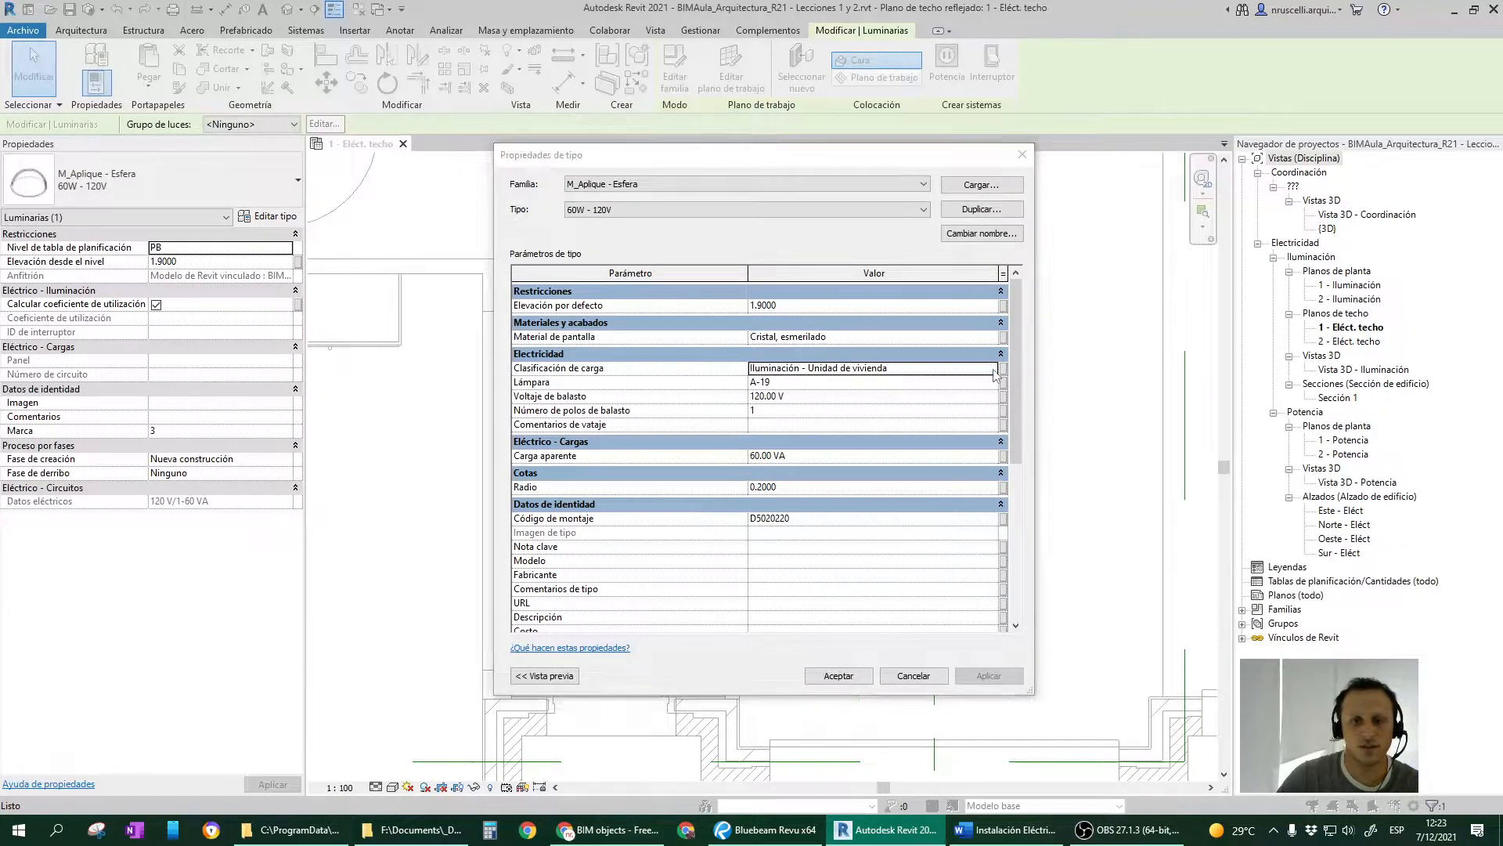
left_click(992, 368)
left_click_drag(716, 396, 716, 418)
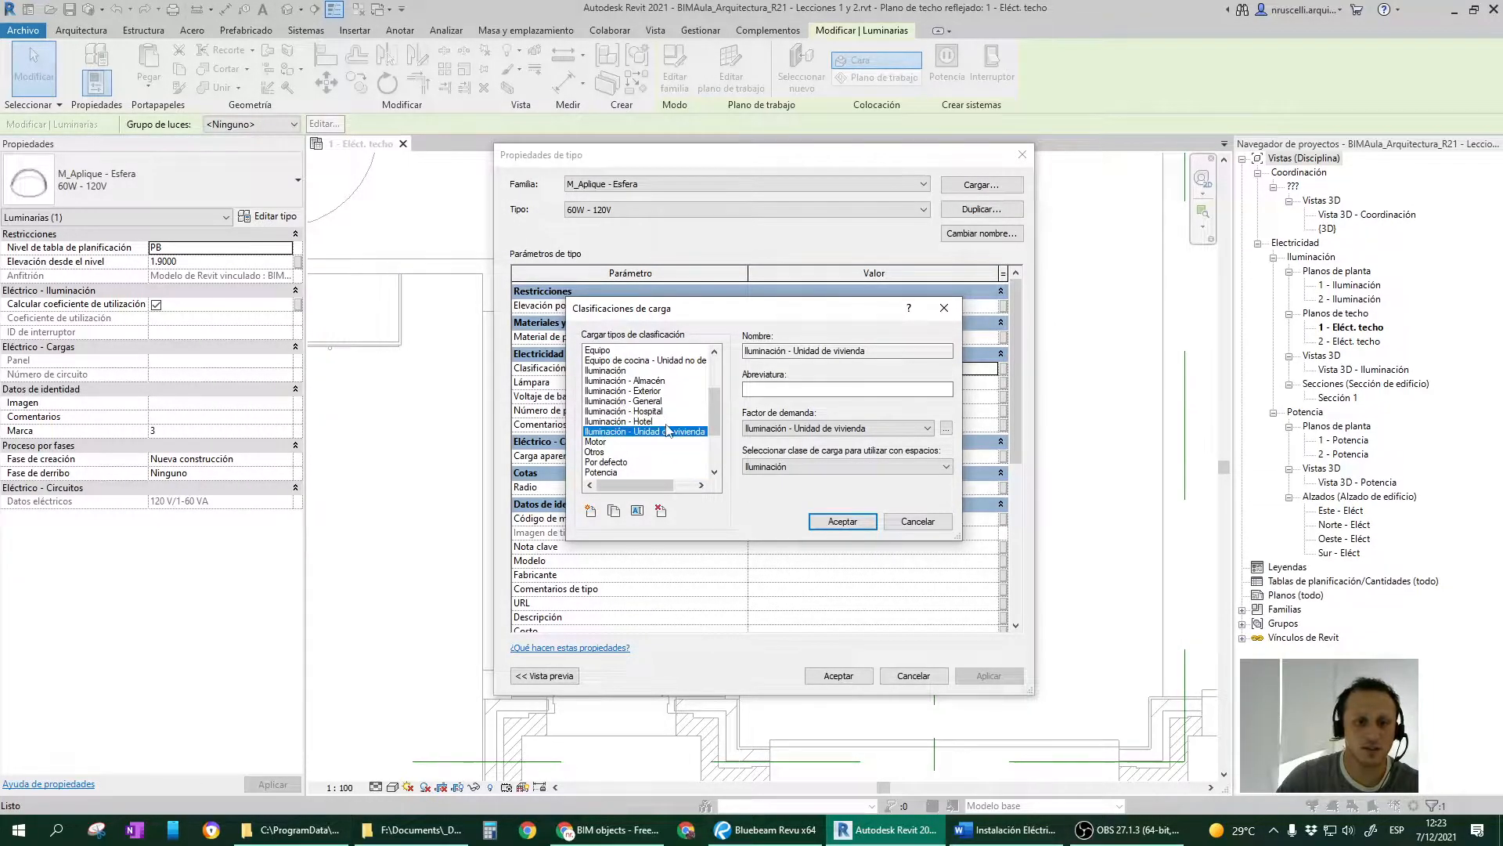
left_click(913, 522)
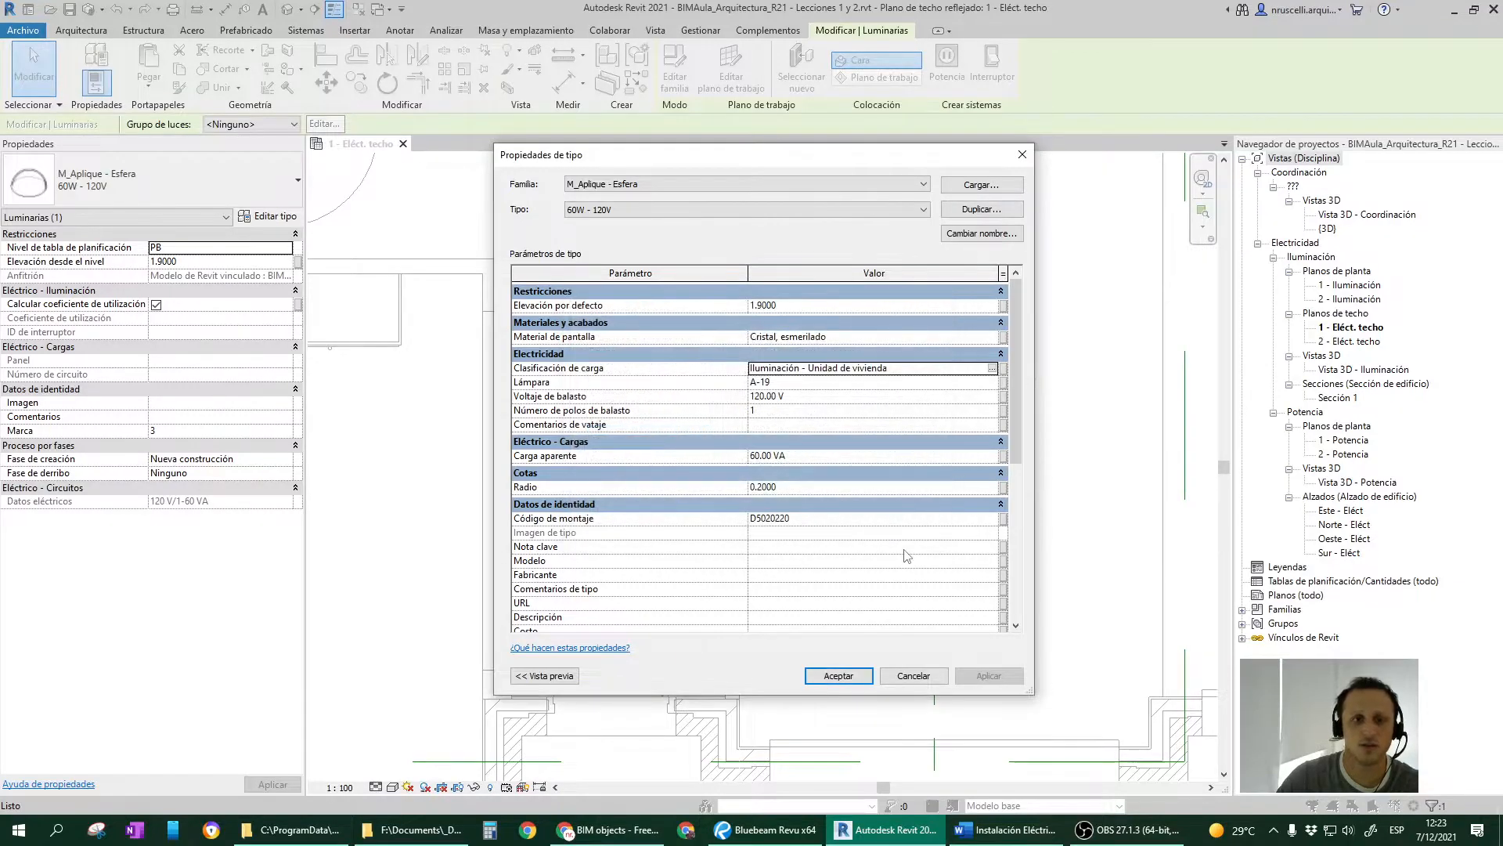
Set the ballast voltage (Voltaje de balasto) of the 60W - 120V type to 230 V.
left_click(786, 382)
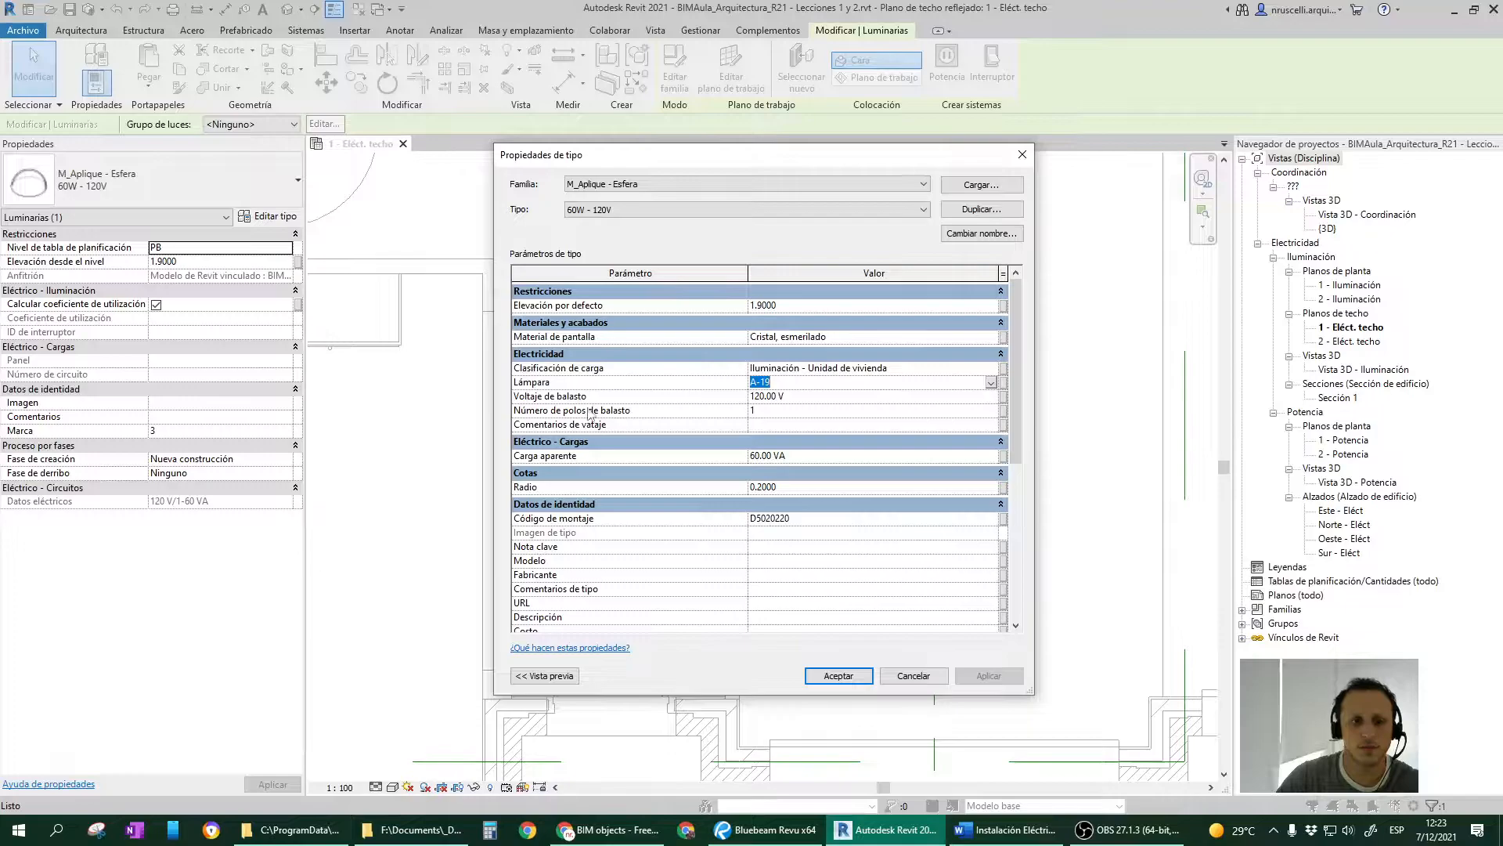
left_click(810, 395)
double_click(811, 395)
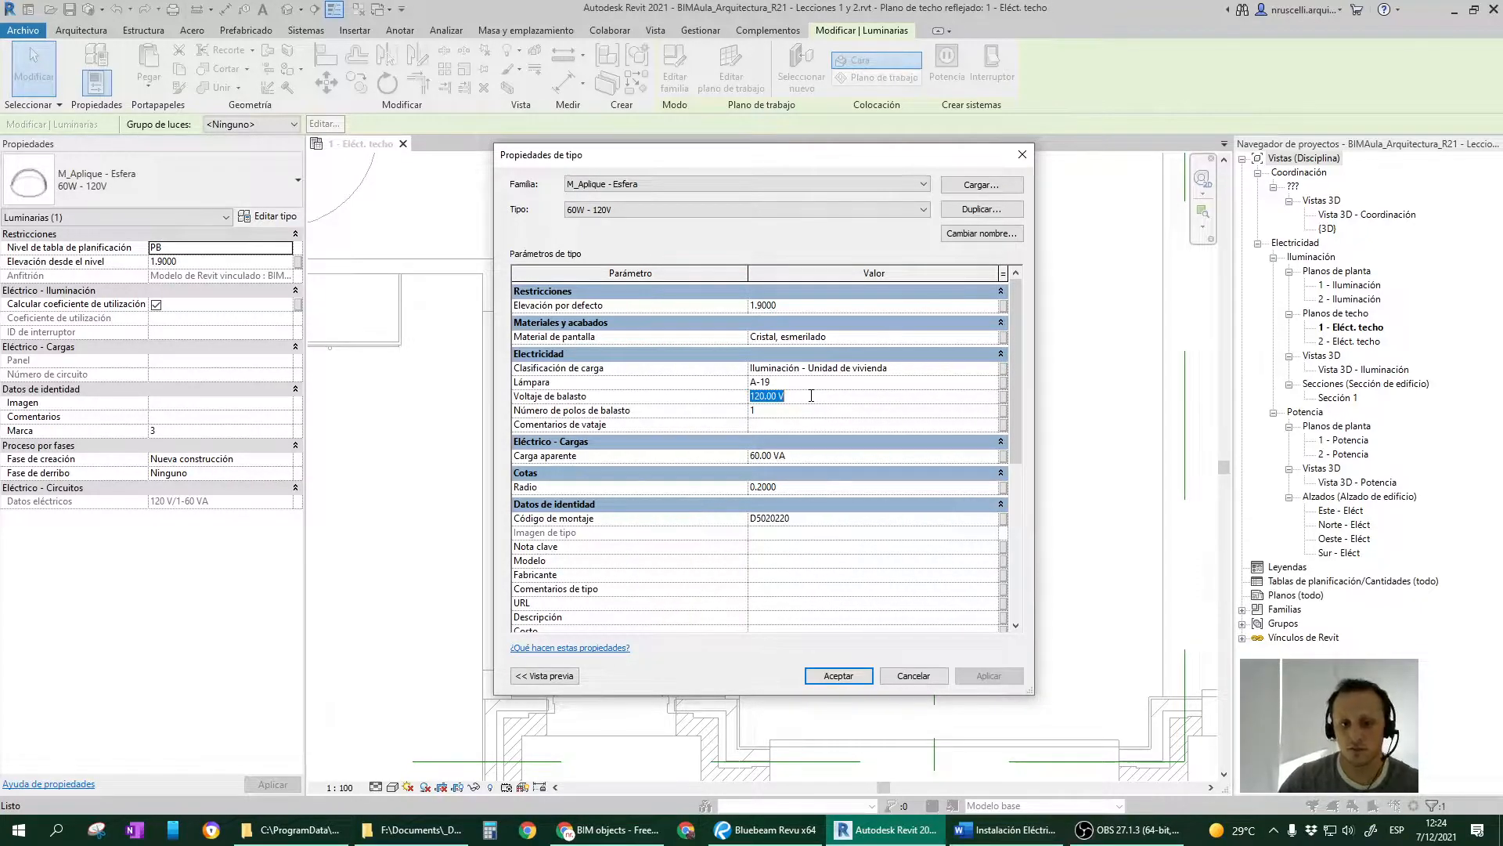
type("230")
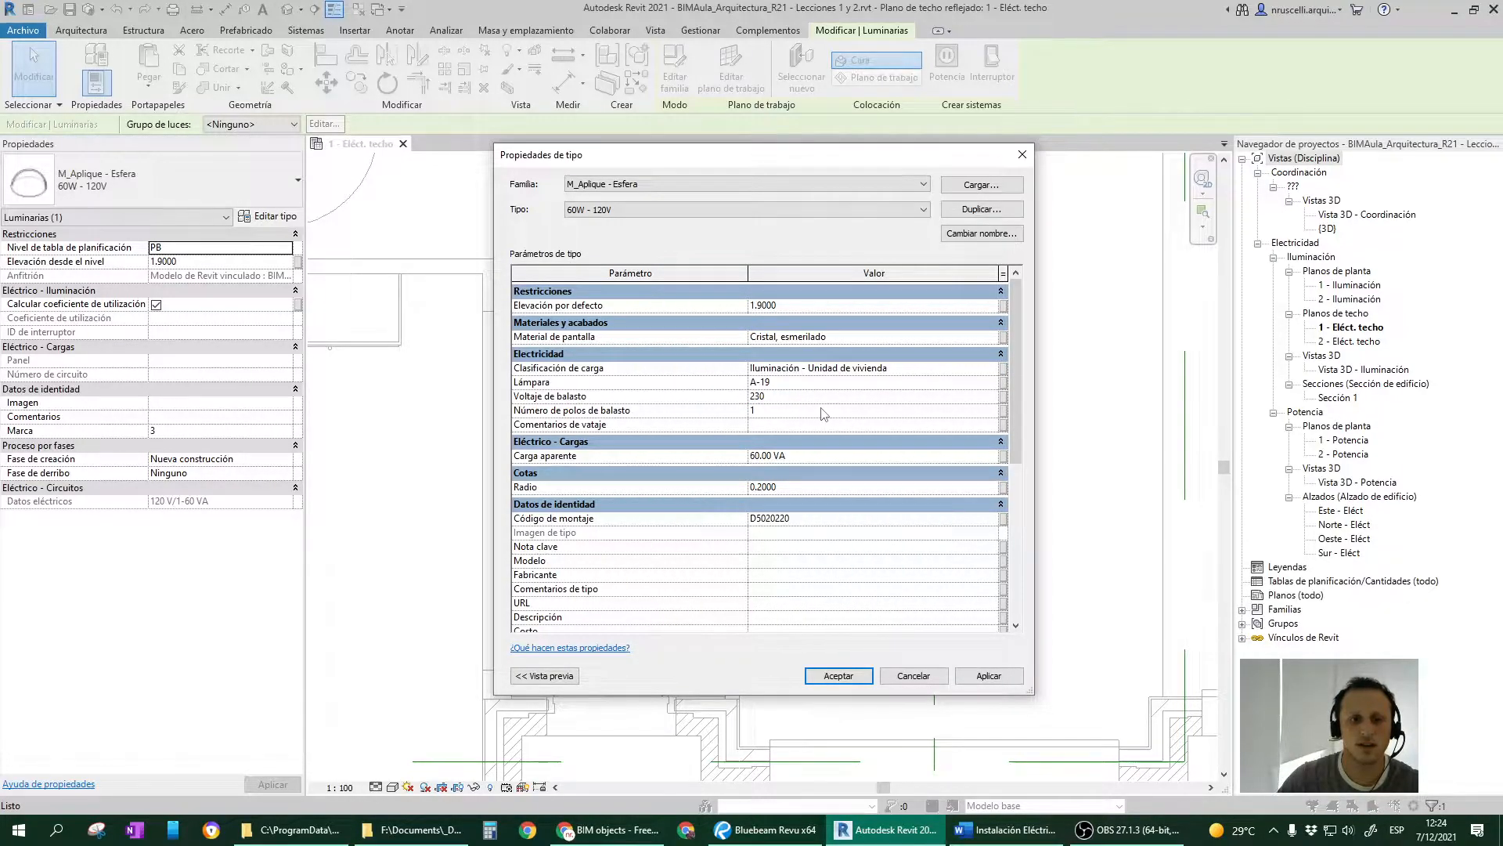
left_click(822, 396)
left_click(822, 396)
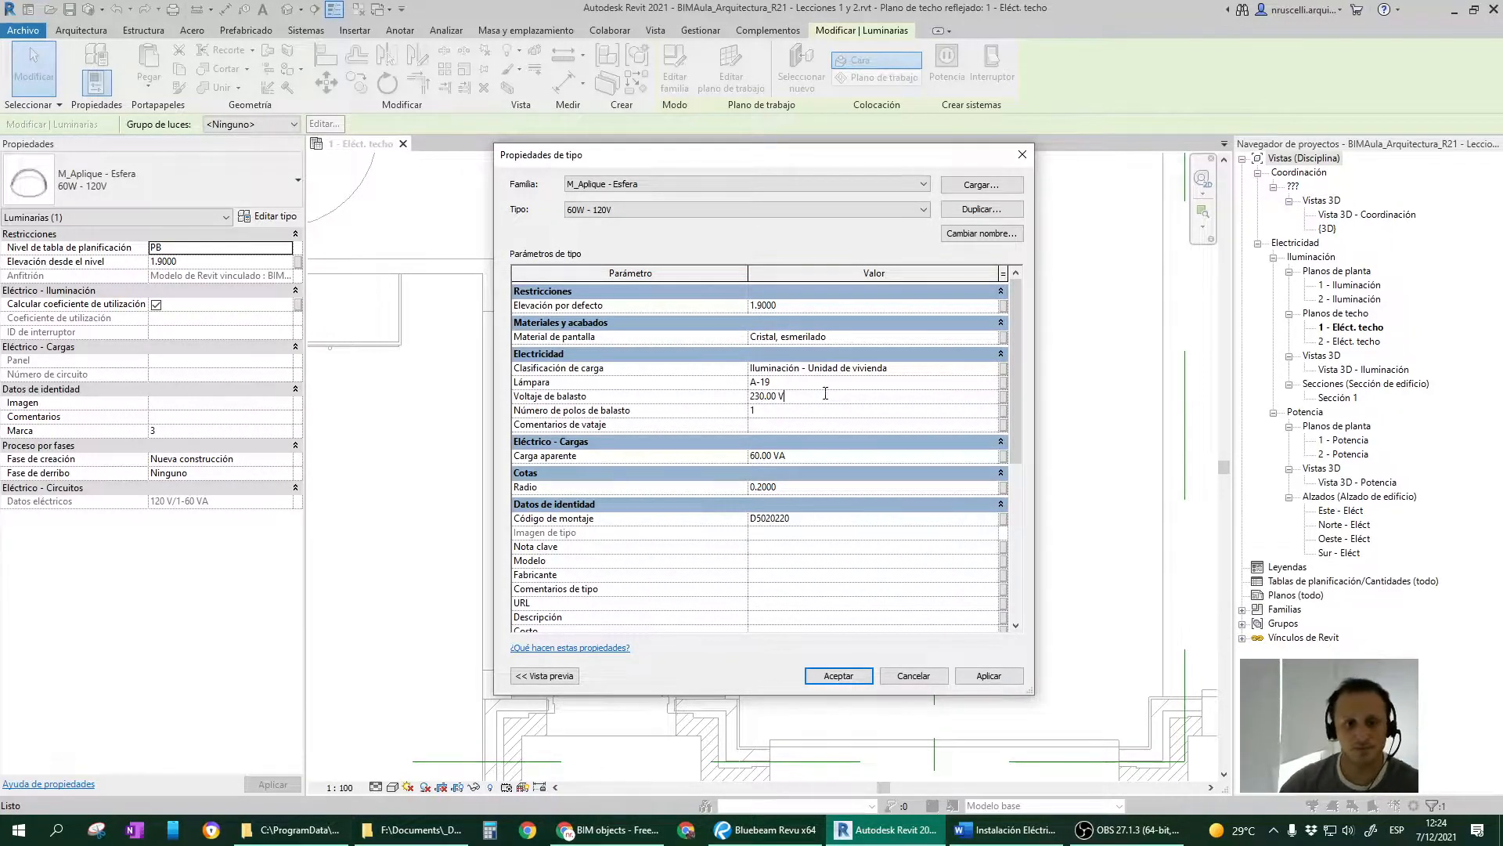
Set the type's number of ballast poles (Número de polos de balasto) to 2 and check the Carga aparente value.
left_click(775, 409)
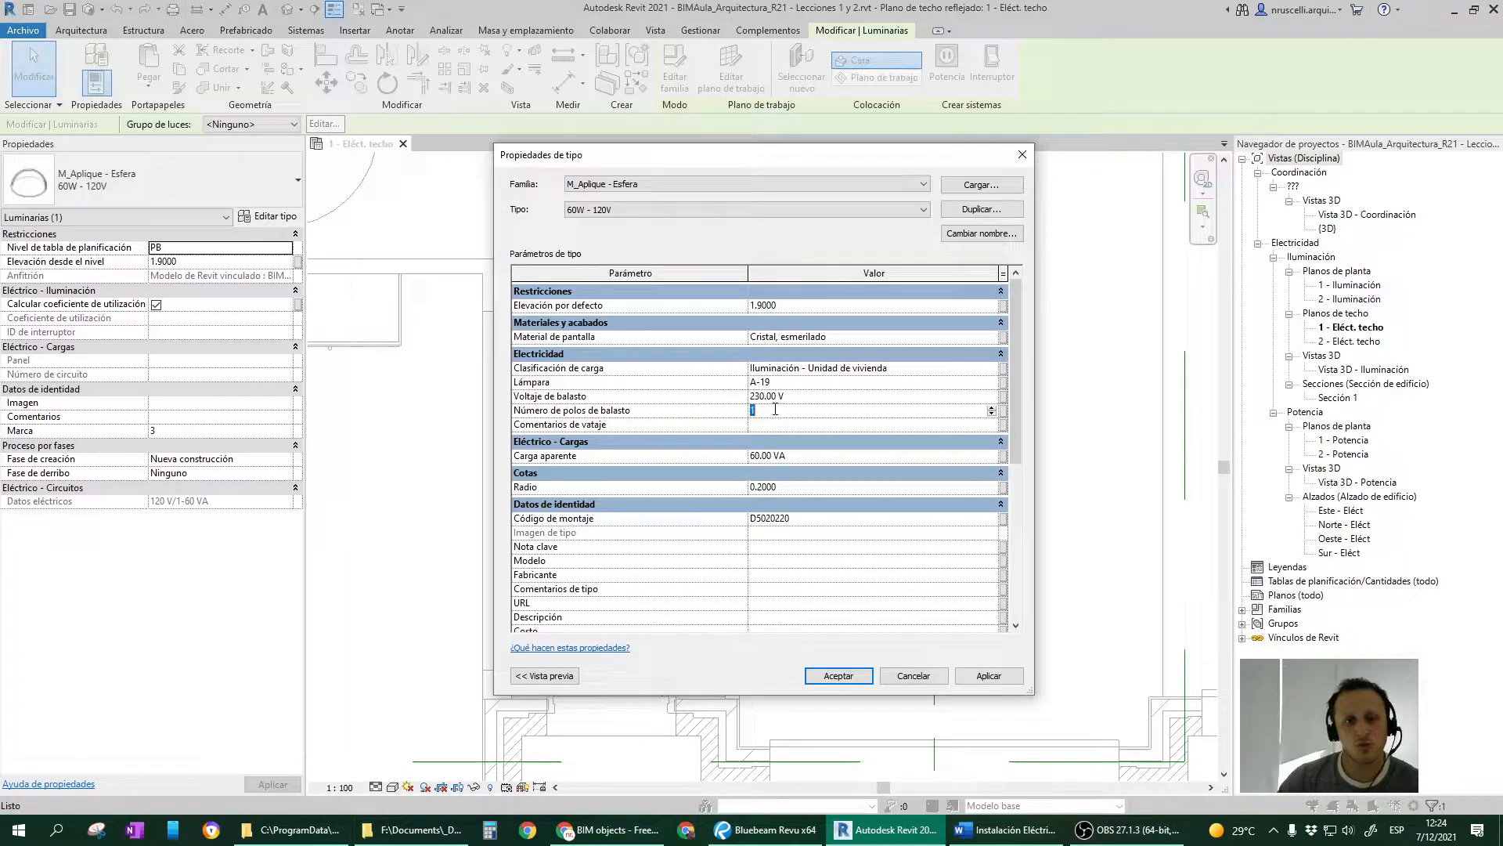
left_click(992, 408)
left_click(991, 408)
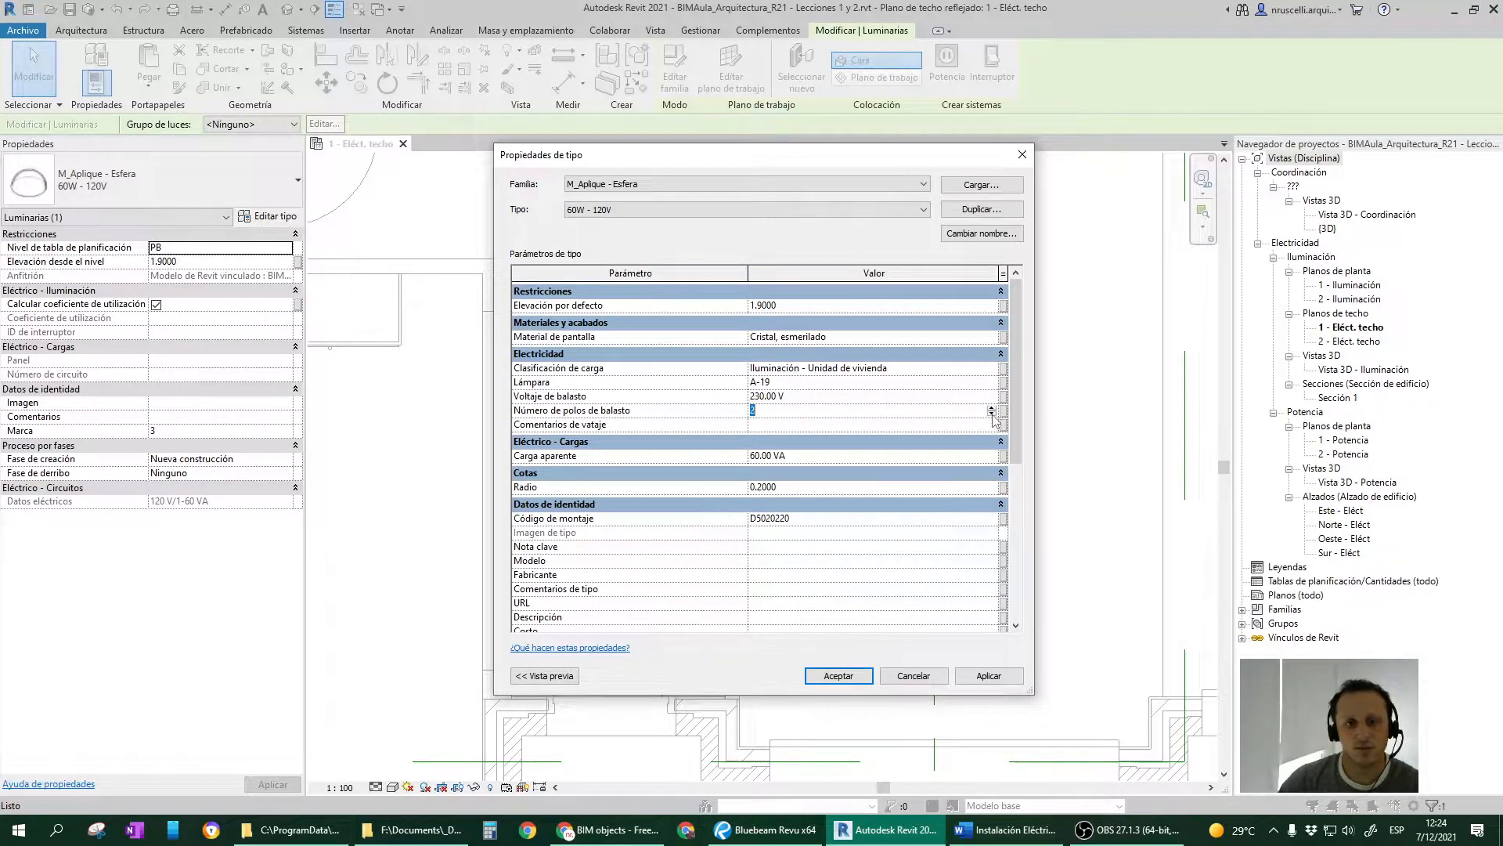
left_click(805, 424)
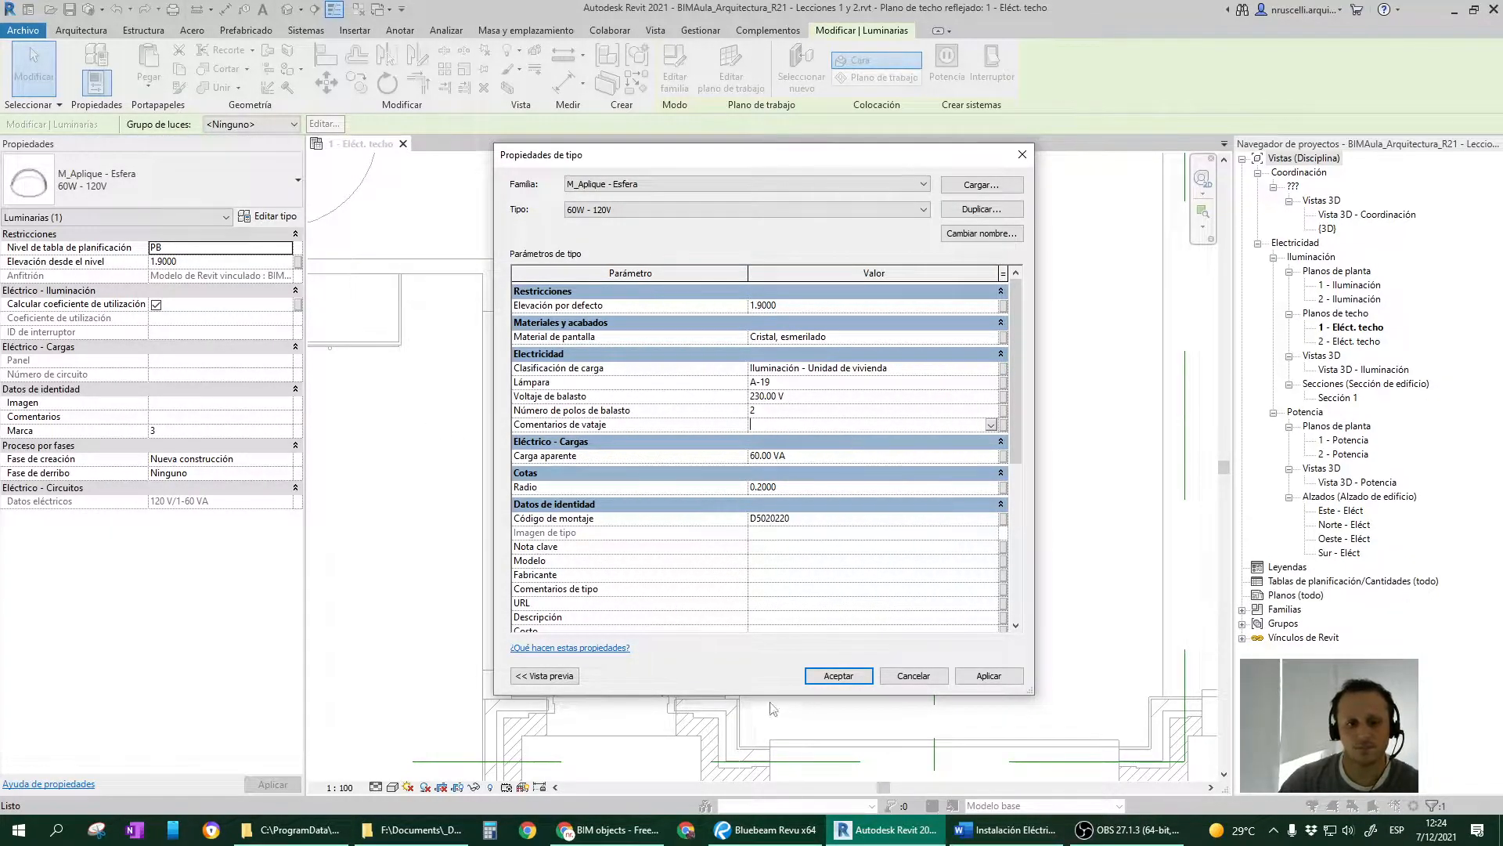
left_click(814, 455)
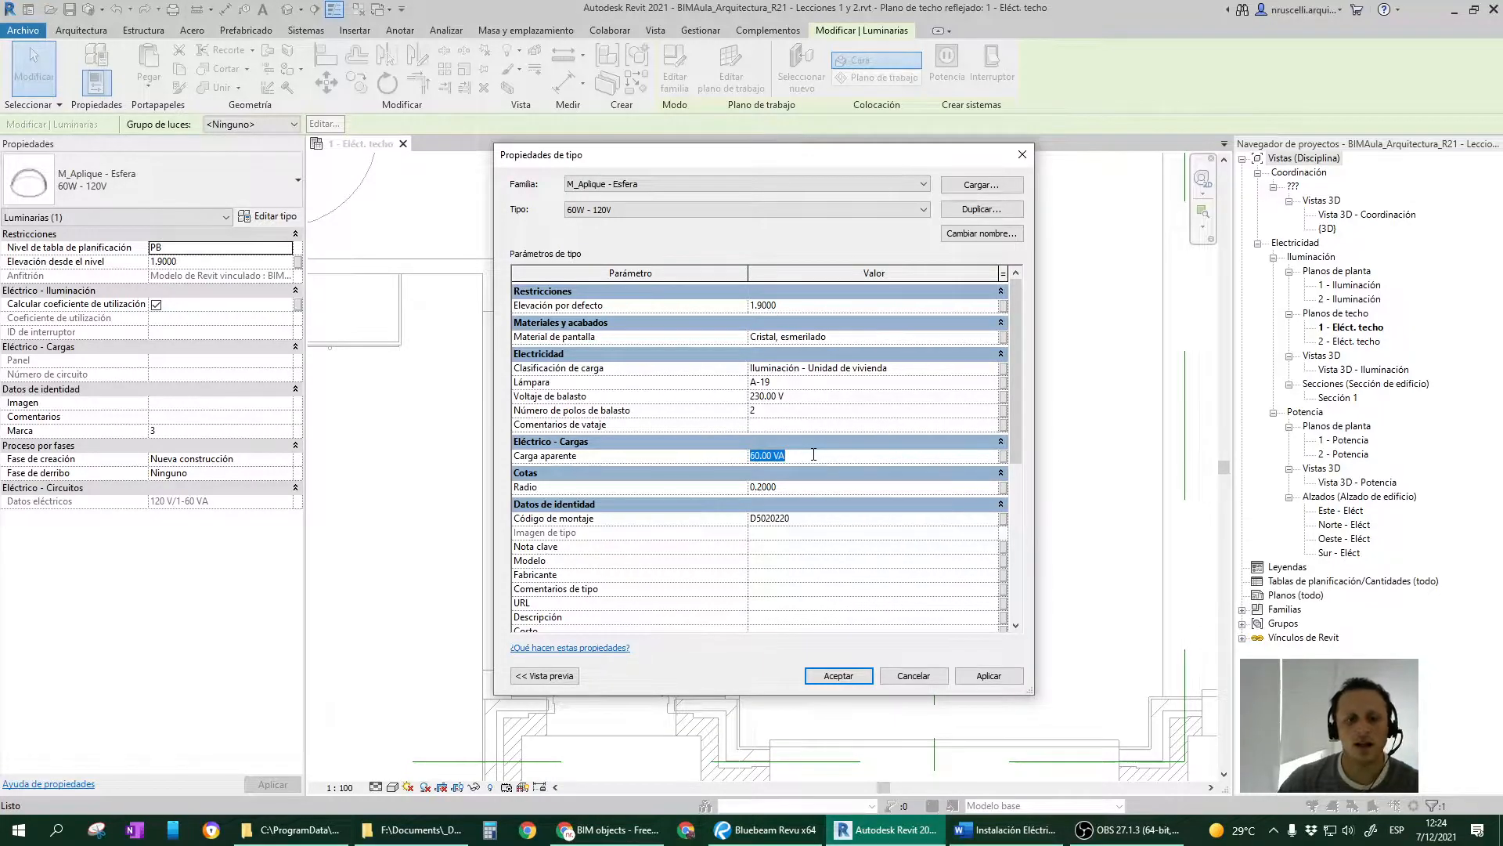
left_click(814, 459)
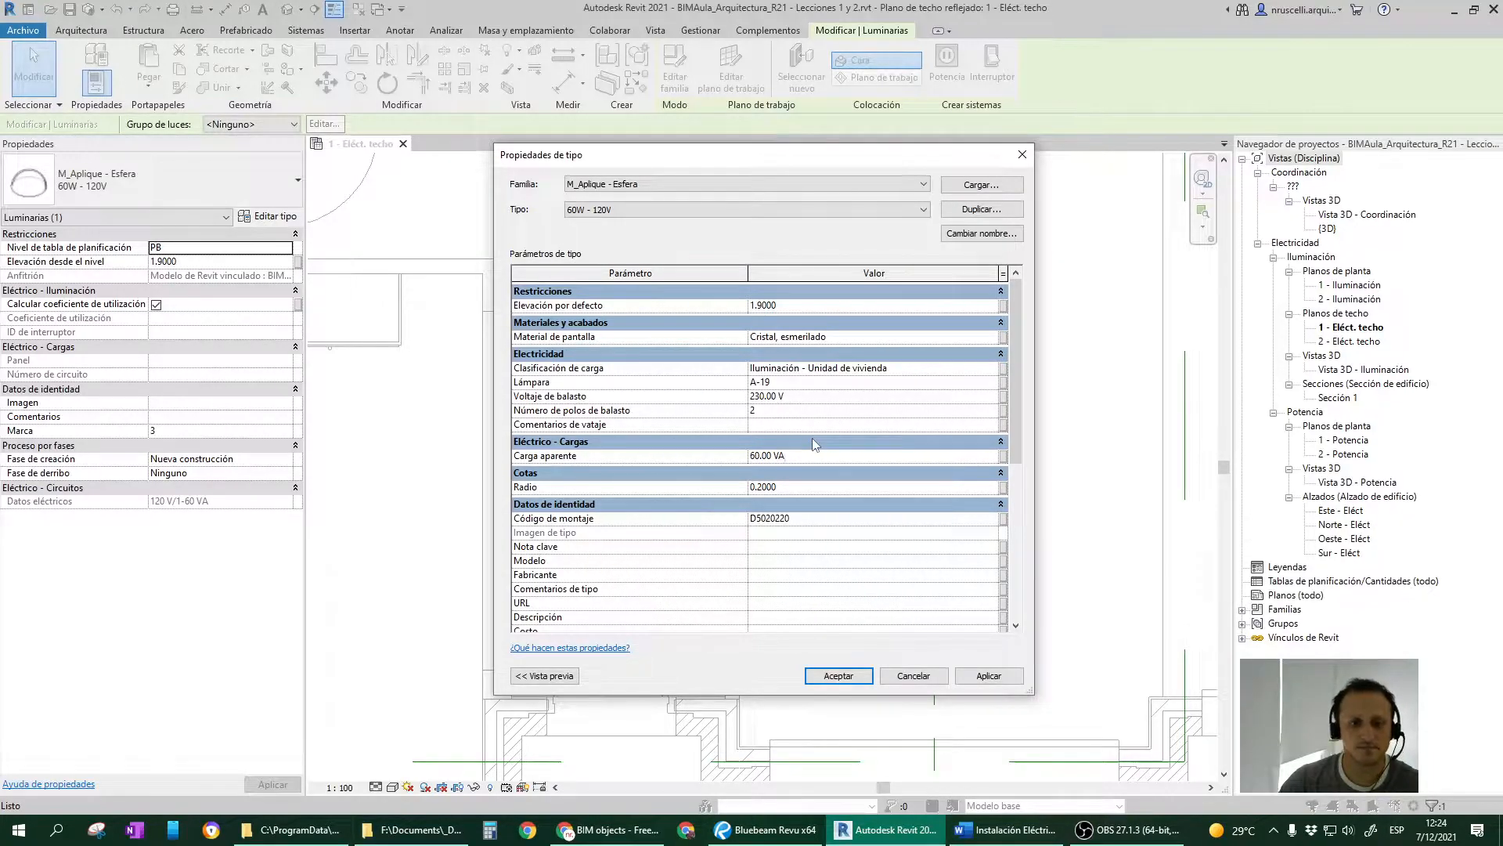
Set the wall light type's Radio to 0.5 and apply it with the luminaire in view.
left_click(812, 488)
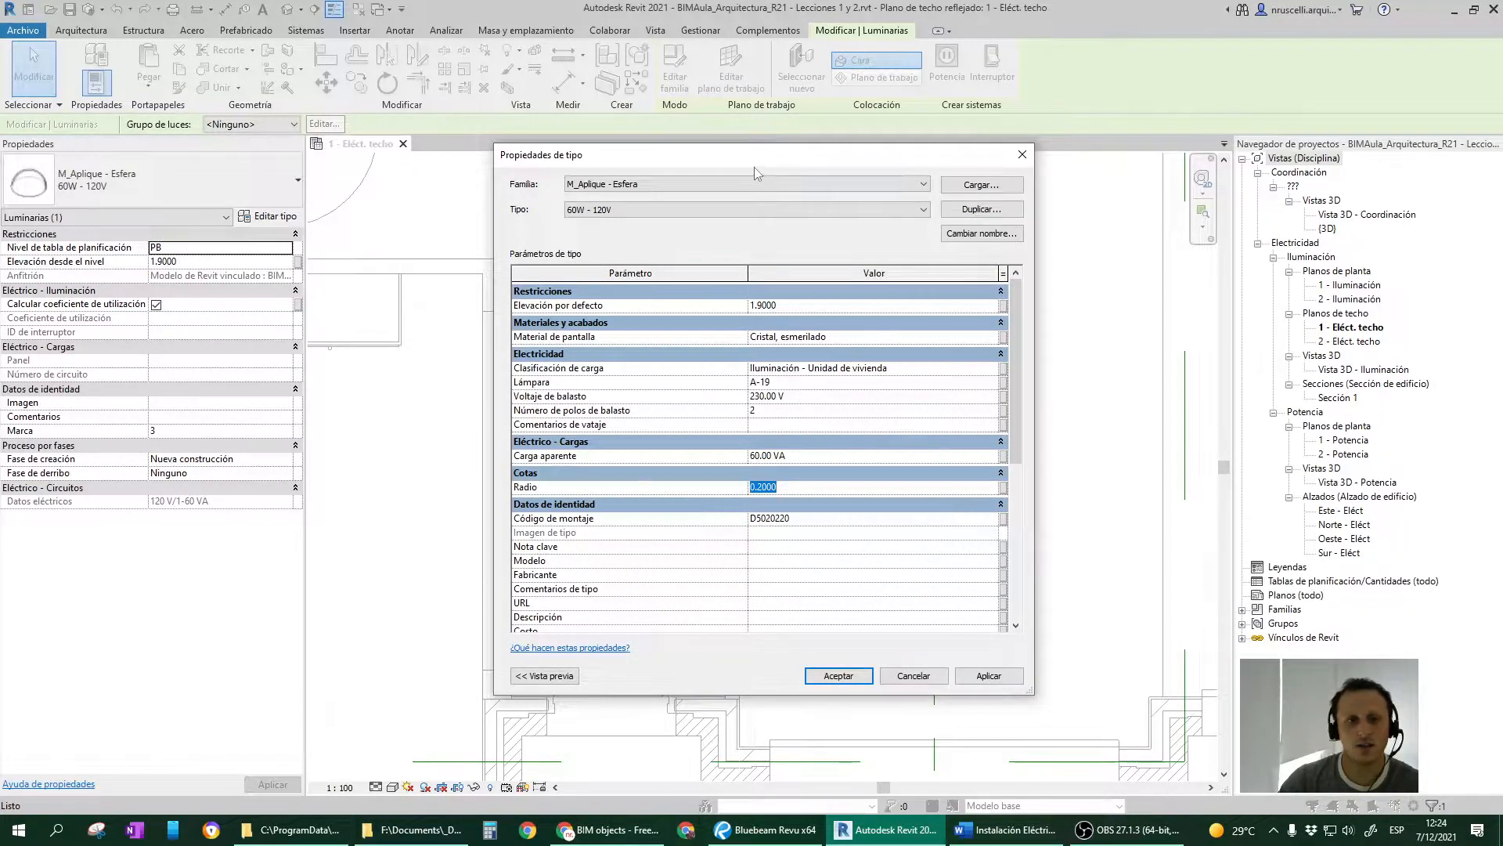
left_click_drag(753, 167, 1052, 153)
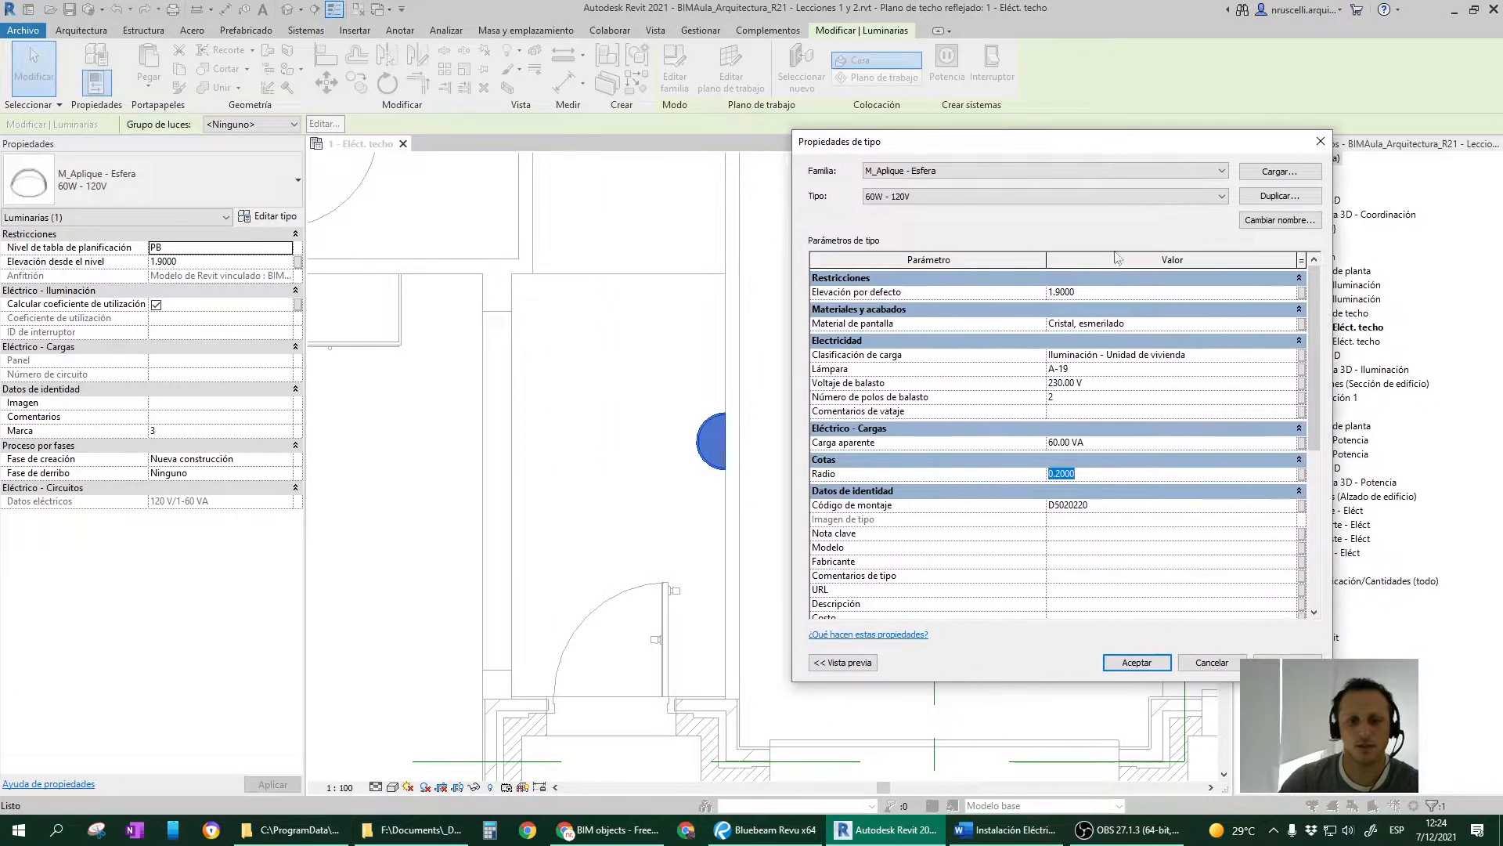
type(".5")
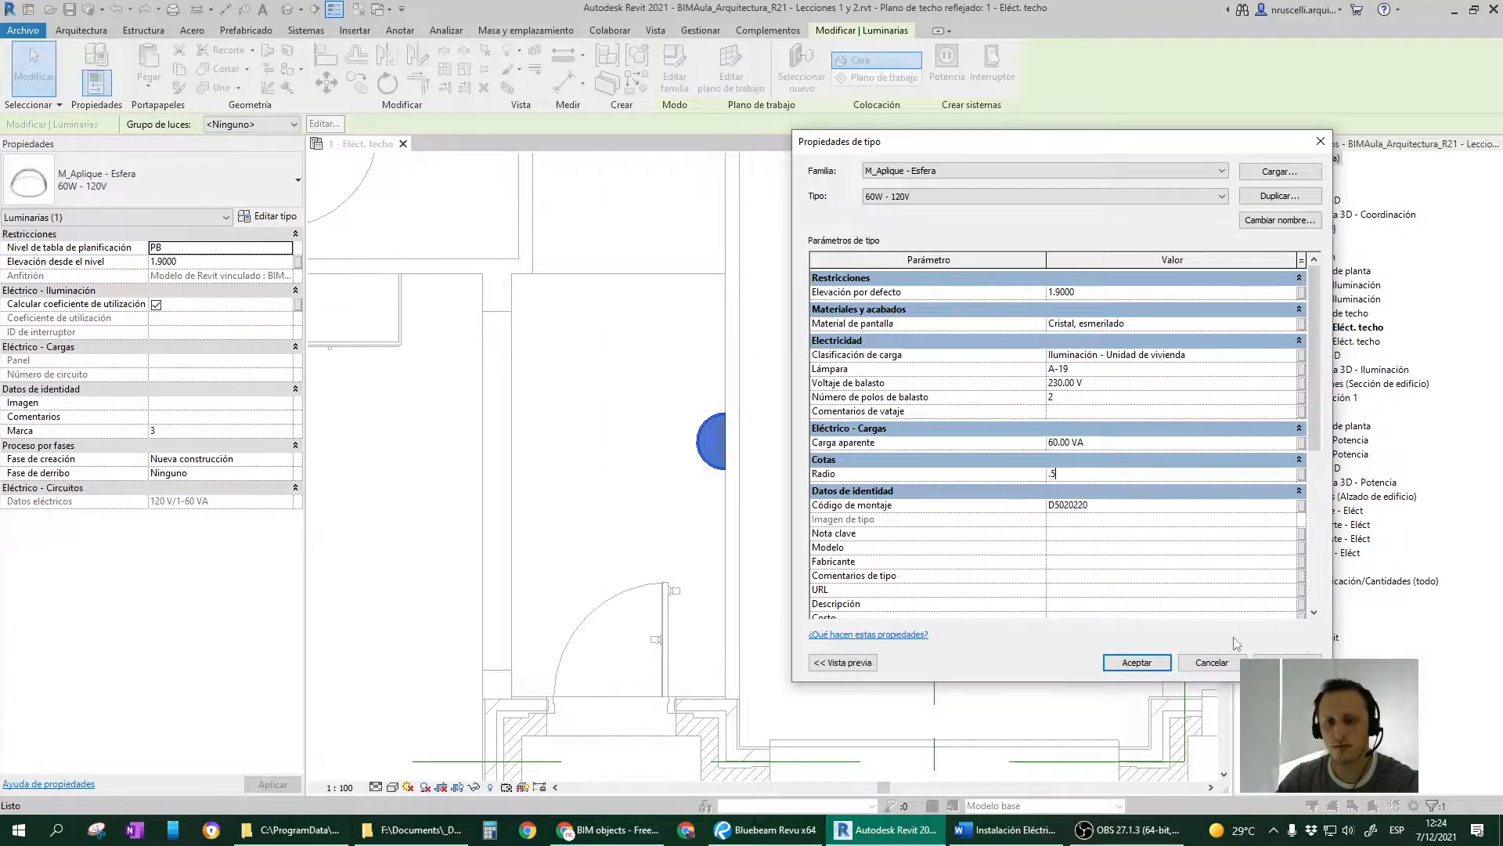
left_click(1286, 664)
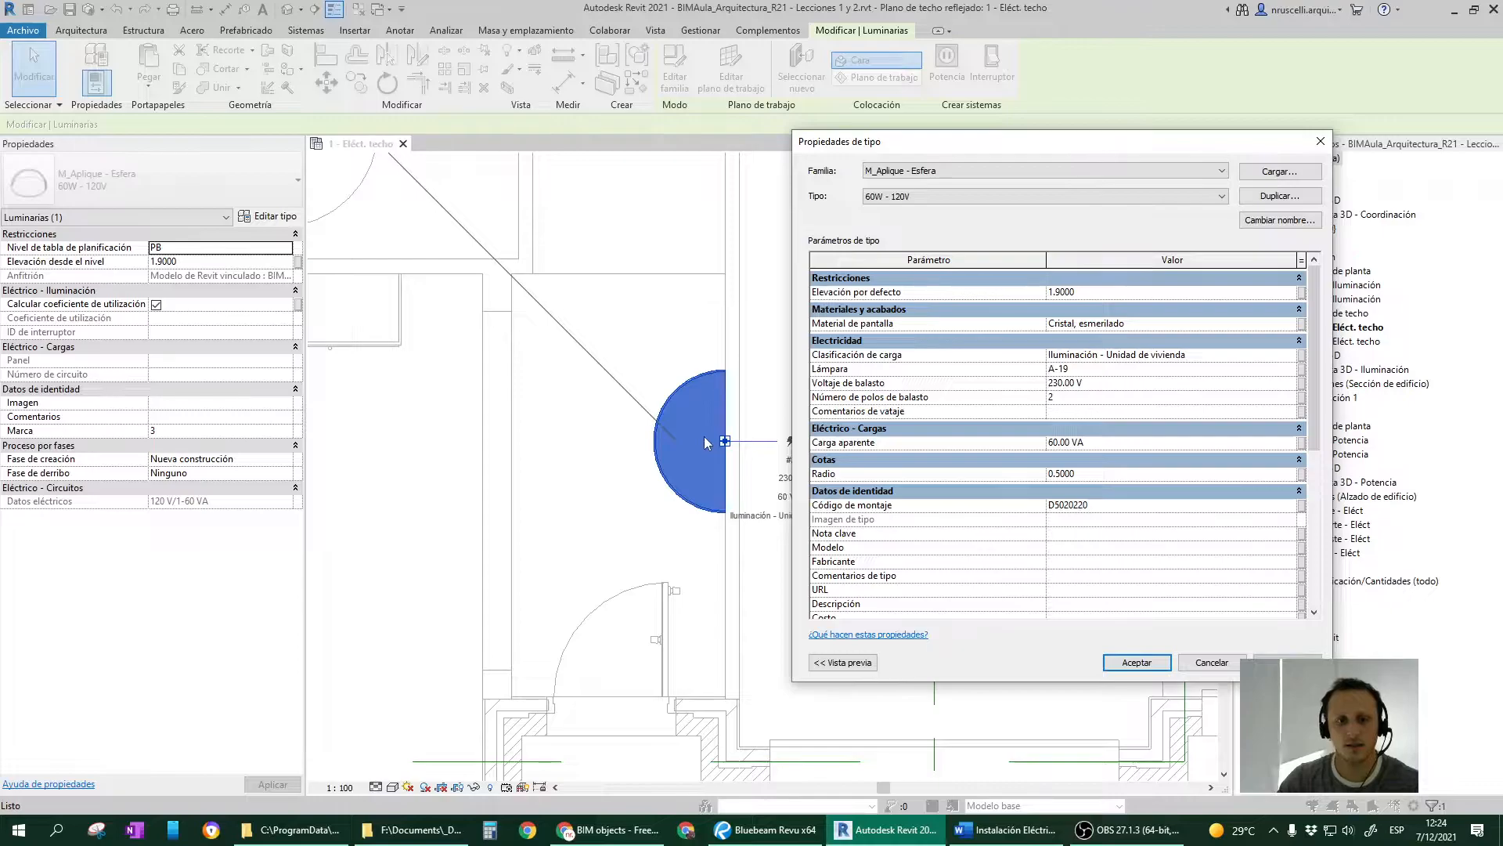
Set the wall light type's Radio back to 0.2 and apply it.
left_click(1134, 476)
type(".2")
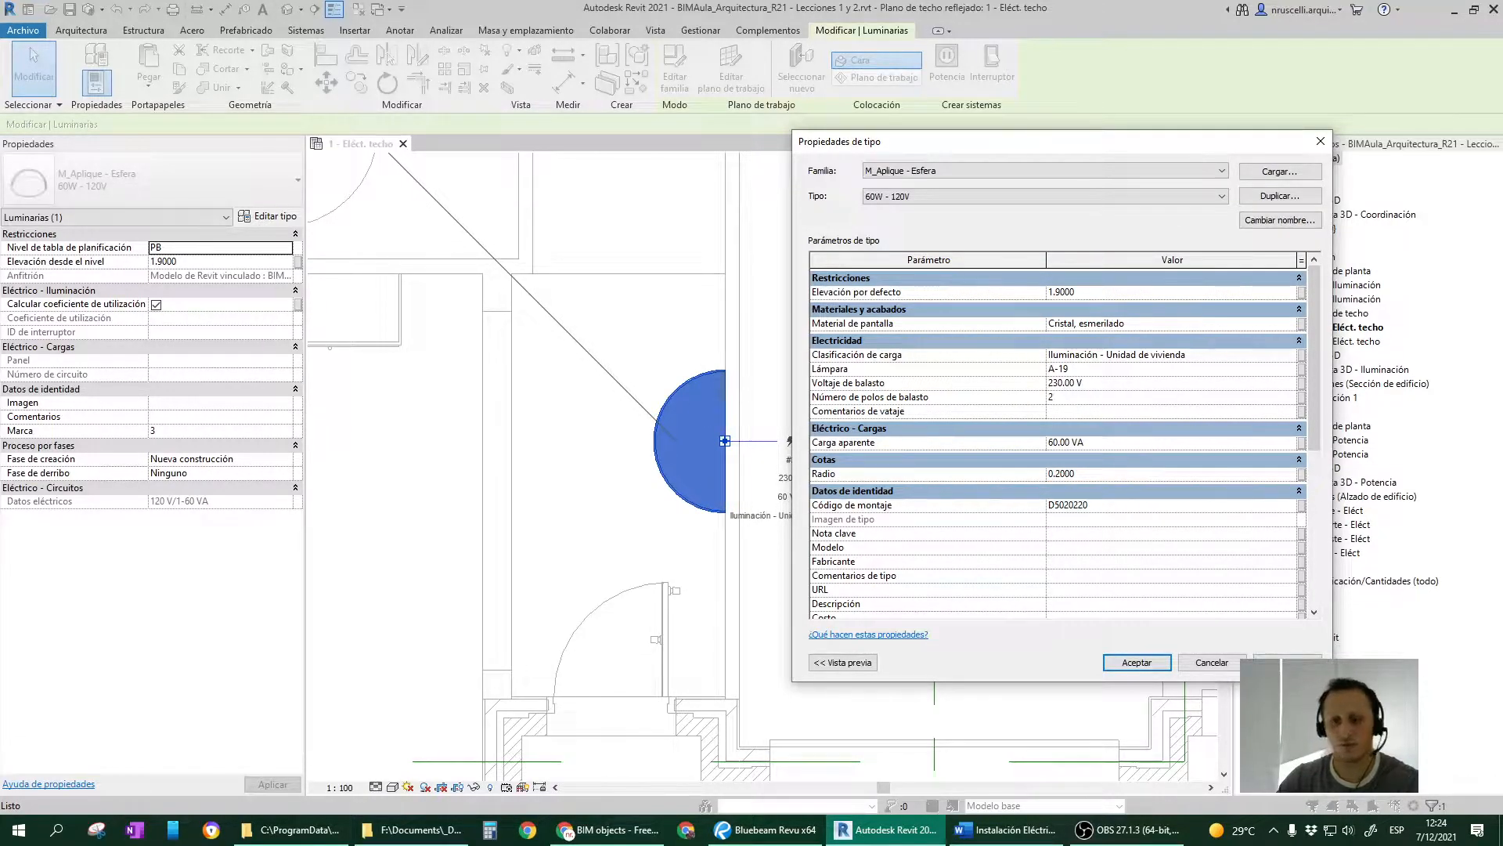
left_click(1286, 664)
Examine the identity data and photometry (Fotometría) parameters of the wall light type.
left_click(1138, 503)
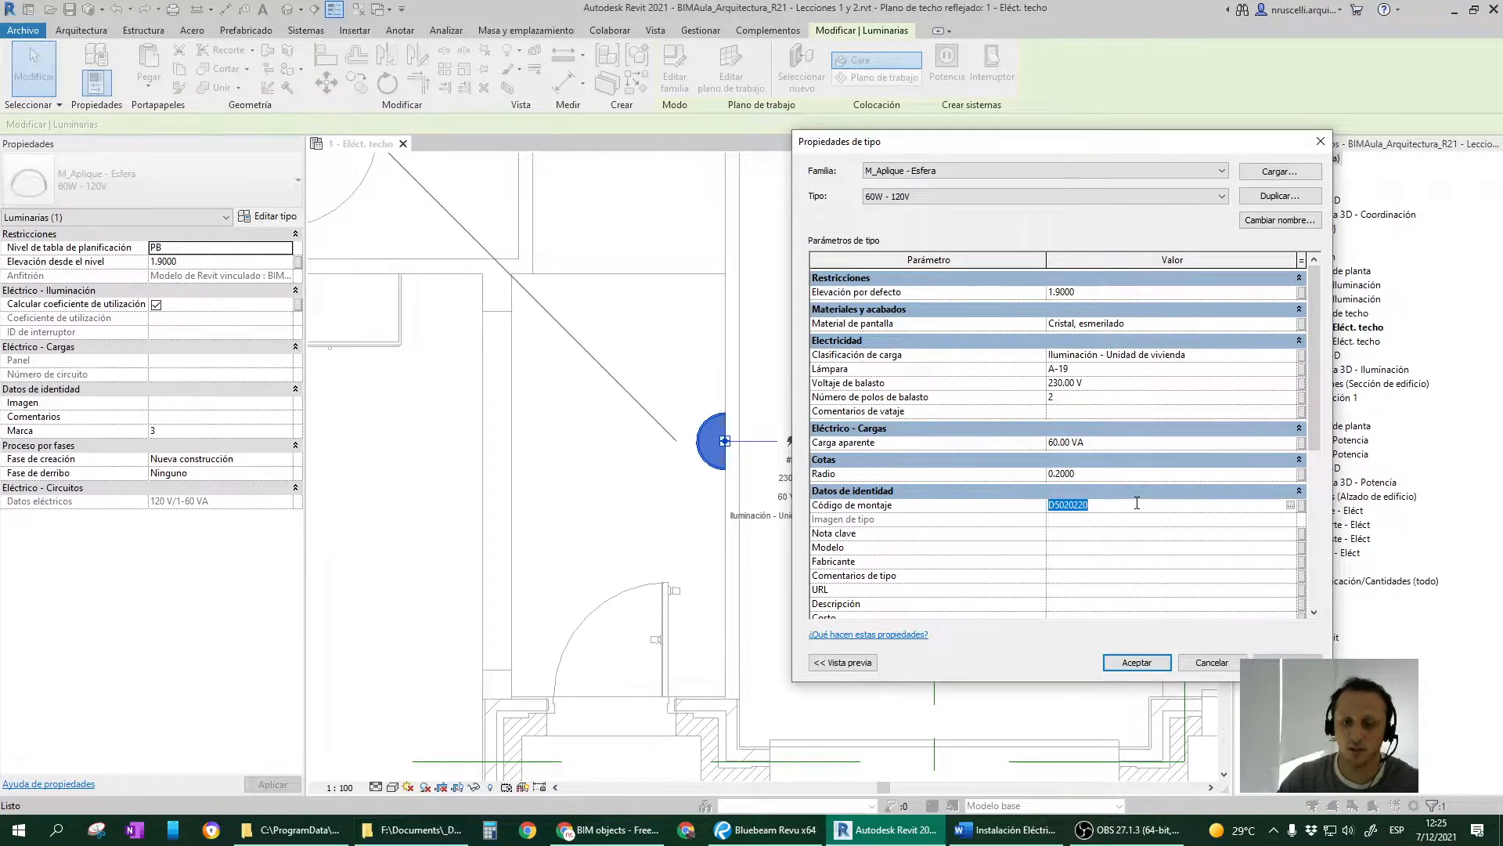
scroll(1314, 436, "down", 2)
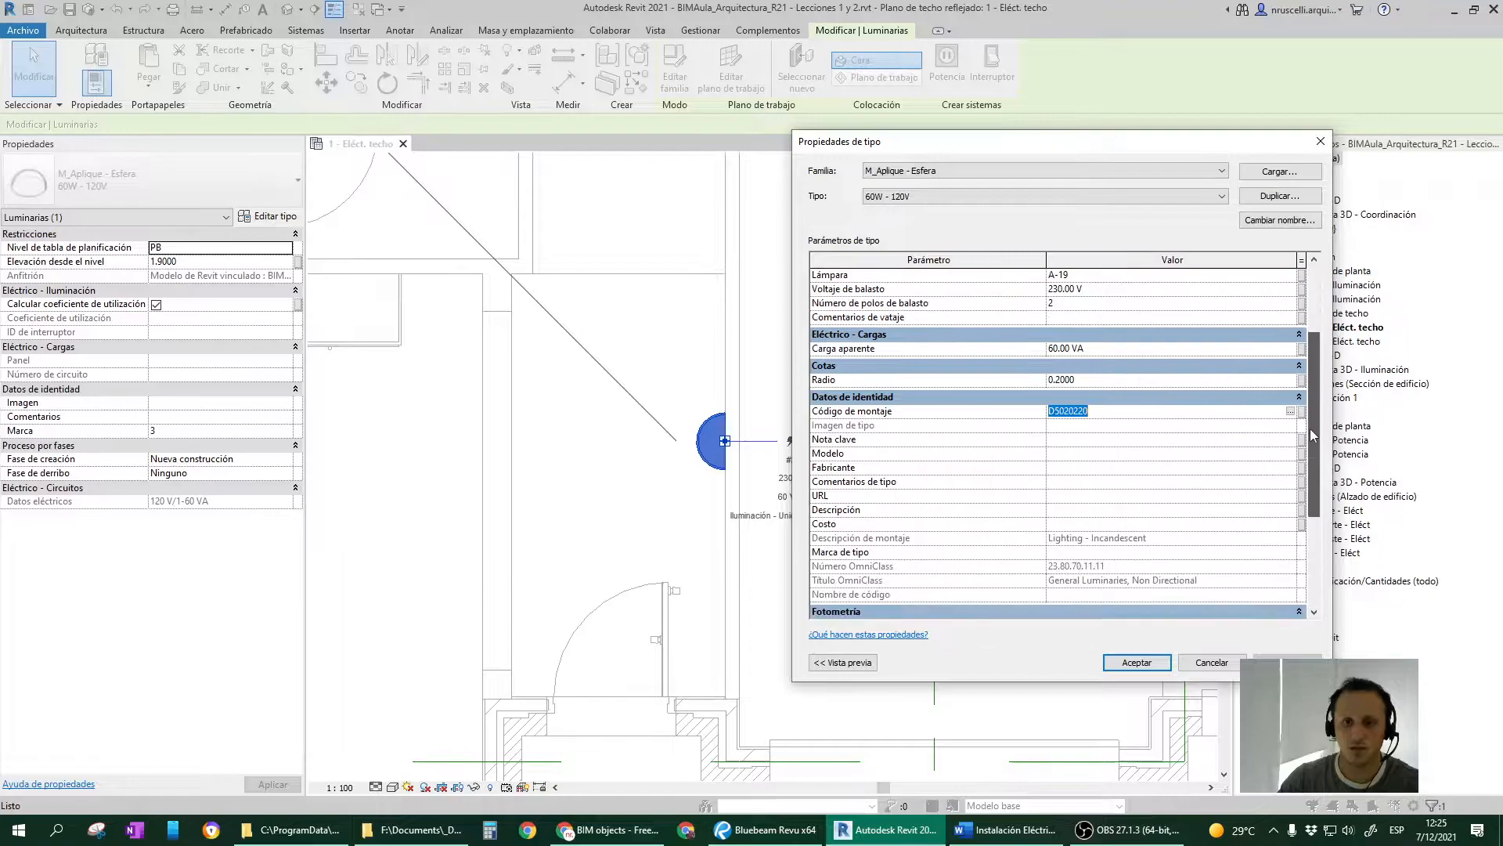
left_click_drag(1311, 429, 1313, 523)
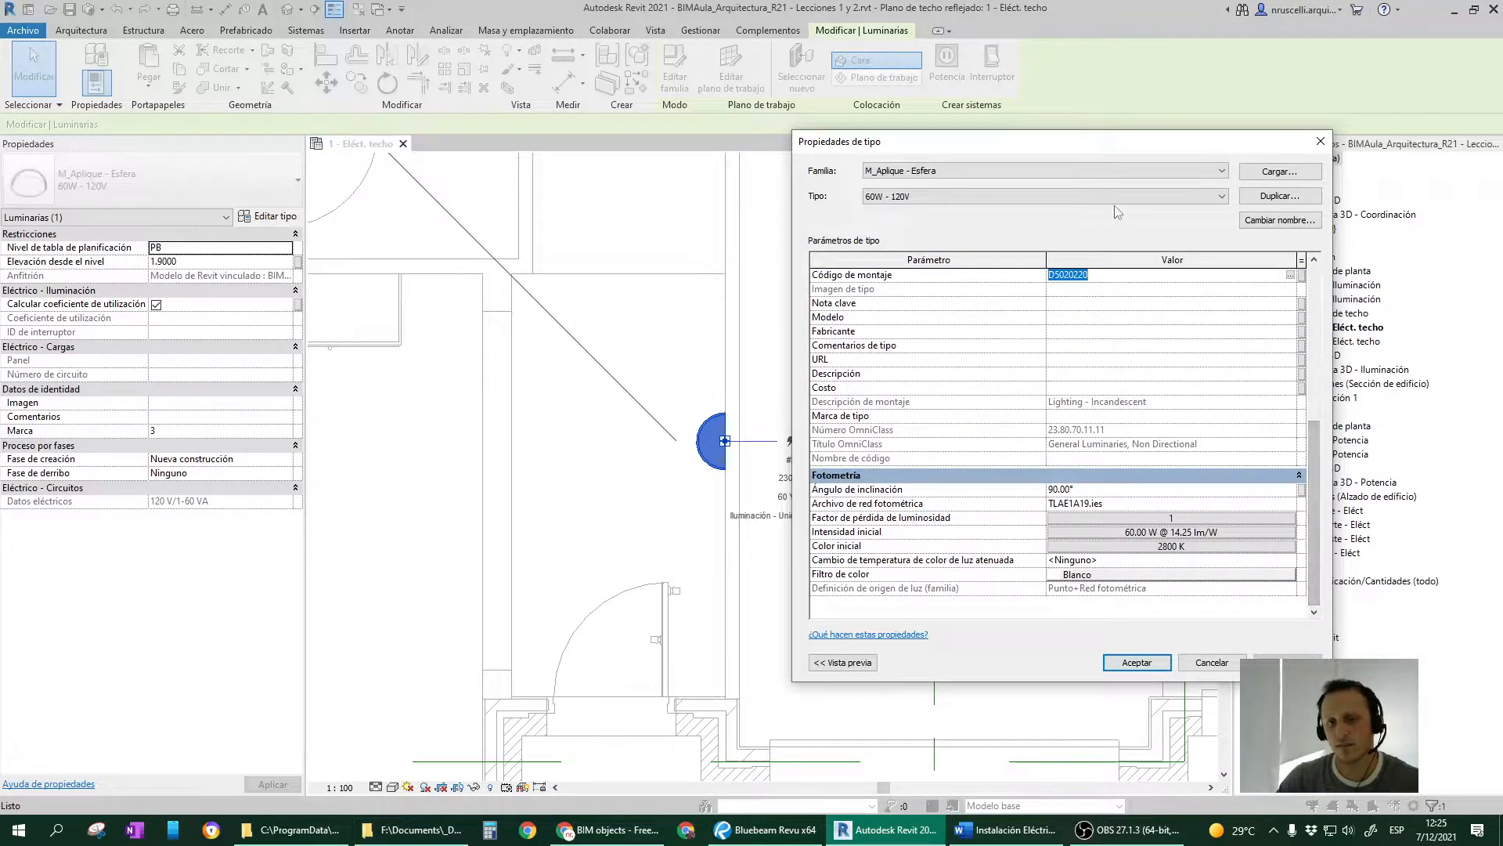
left_click_drag(999, 145, 956, 178)
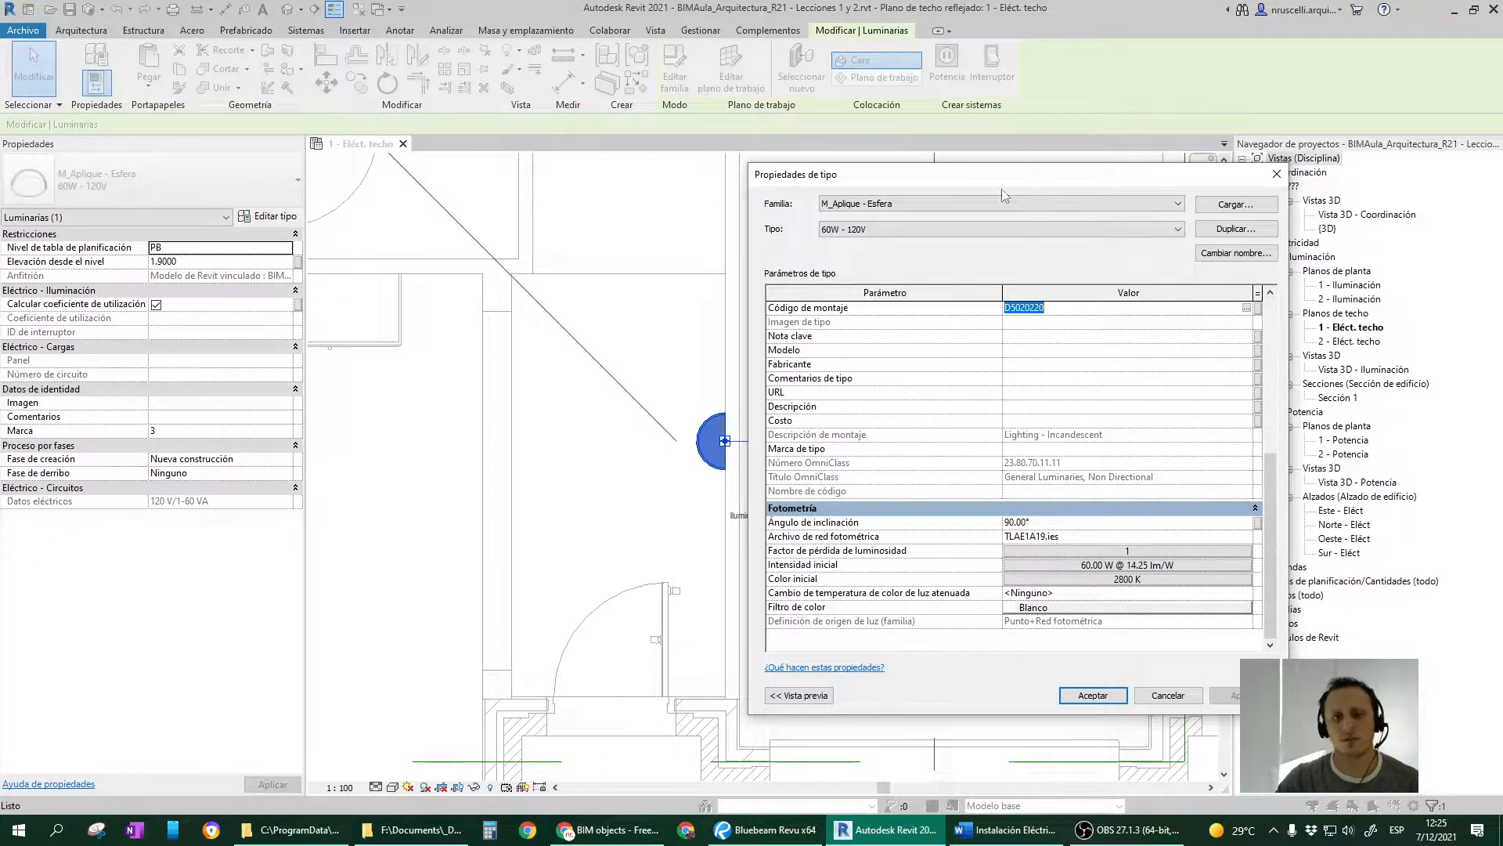
mouse_move(1004, 175)
left_mouse_down()
mouse_move(917, 164)
mouse_move(1019, 170)
left_mouse_up()
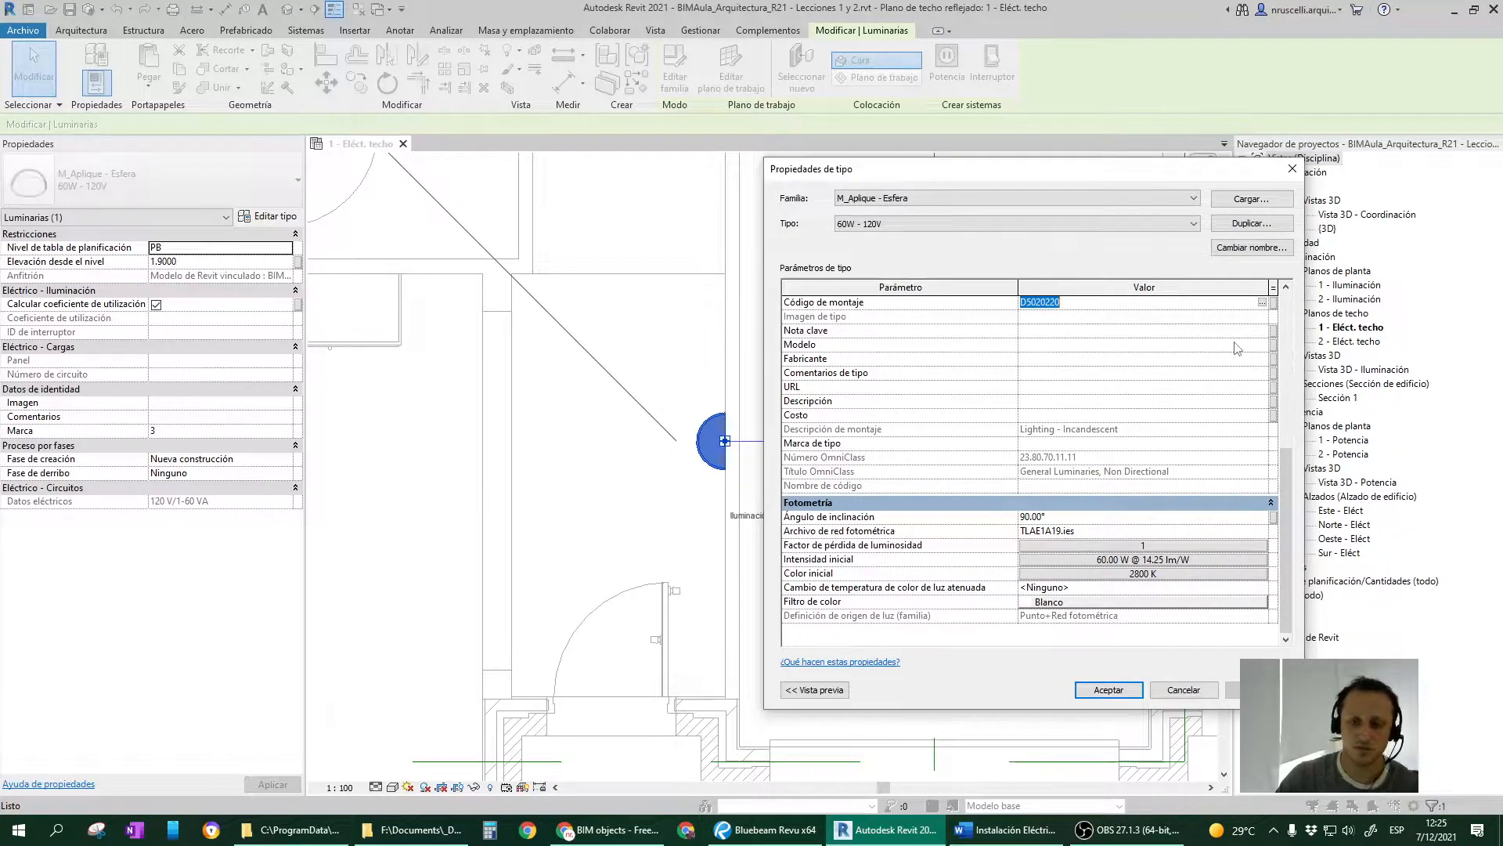
left_click_drag(1064, 173, 815, 141)
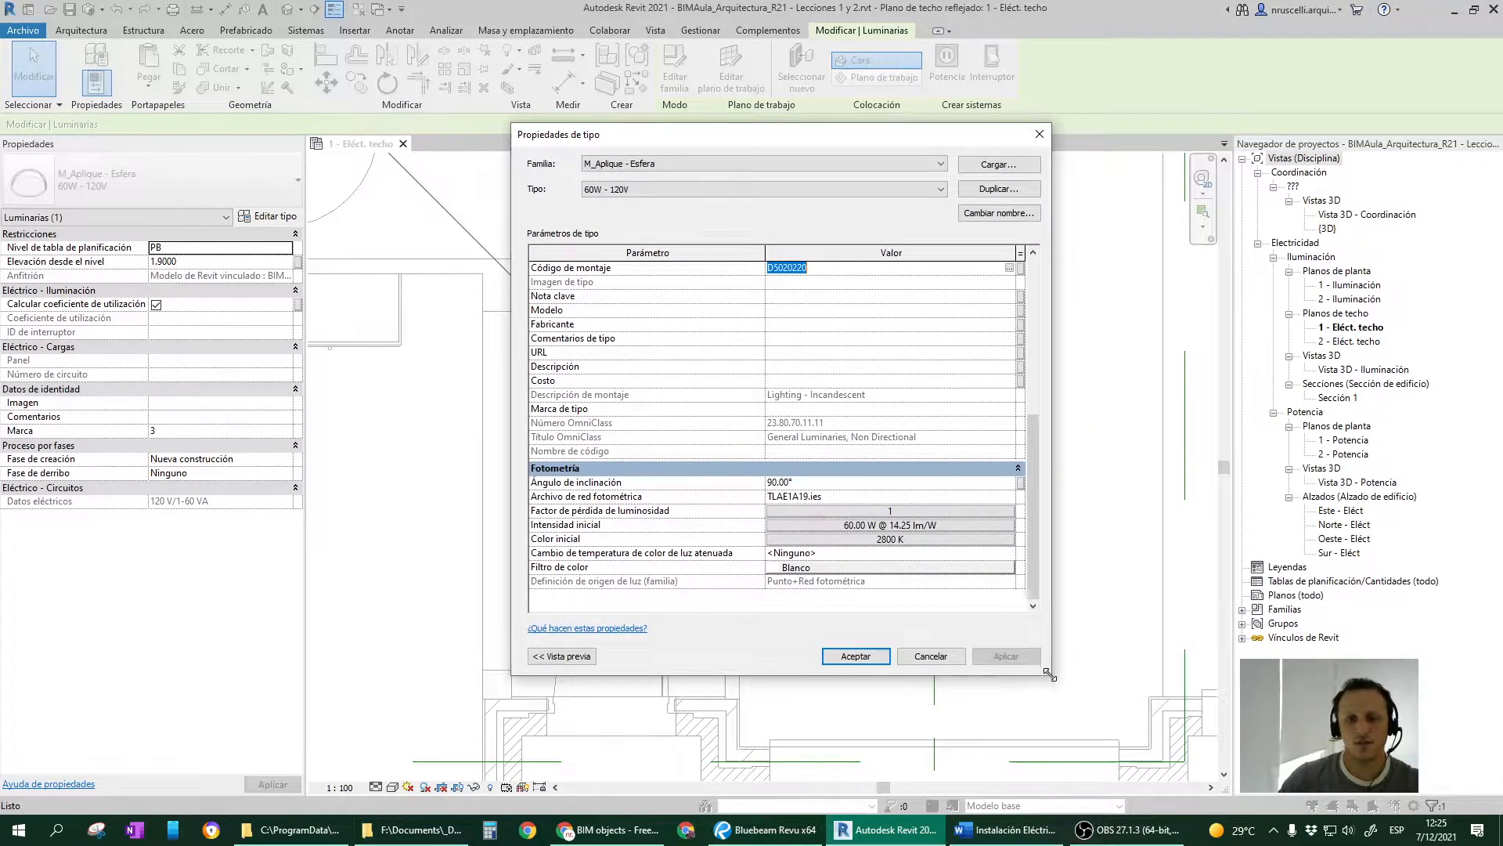
left_click_drag(1049, 674, 1050, 683)
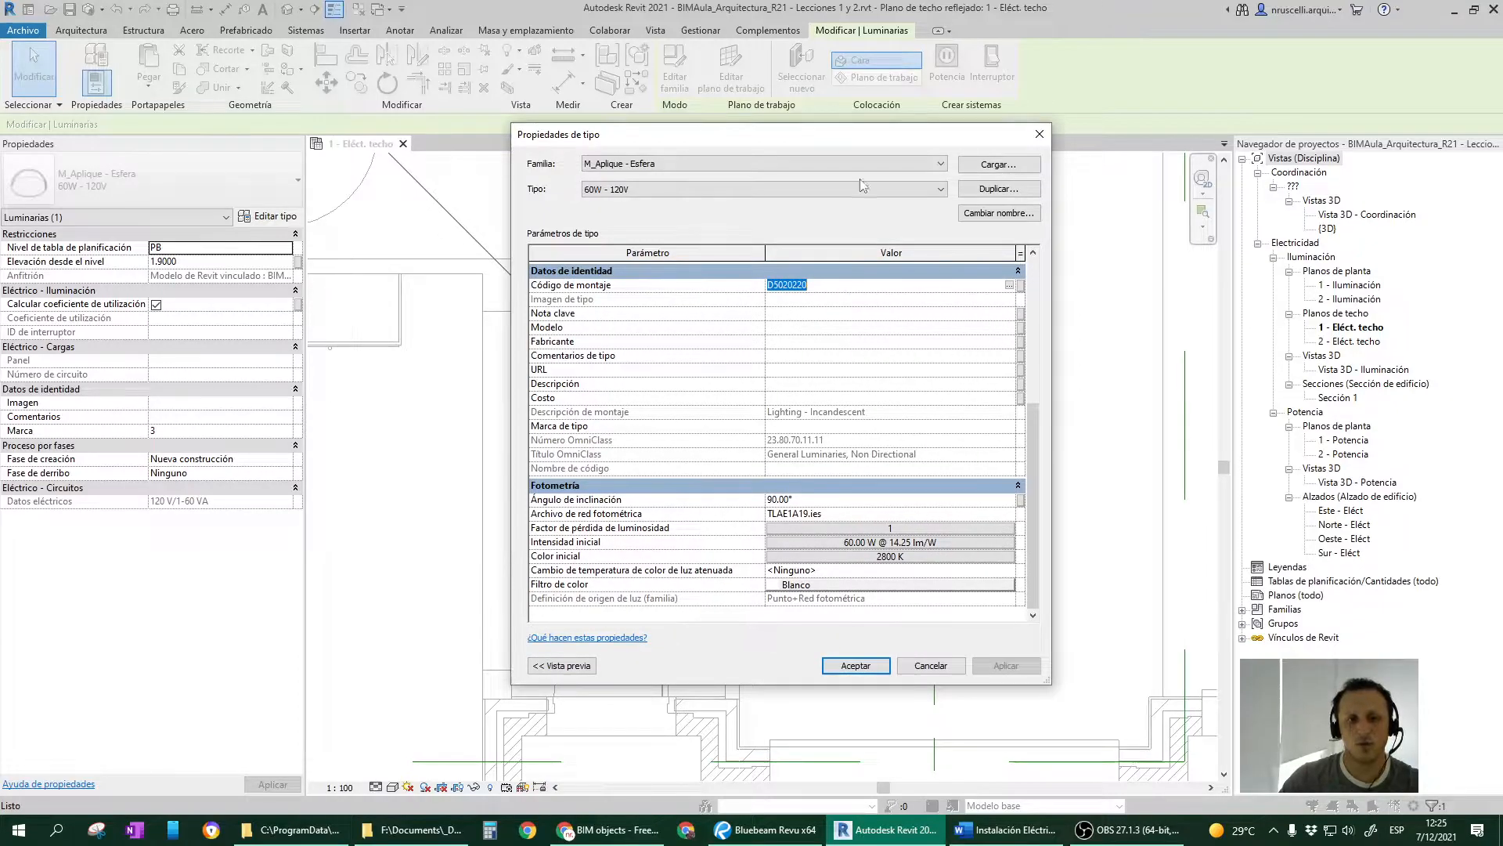
left_click_drag(841, 144, 1105, 156)
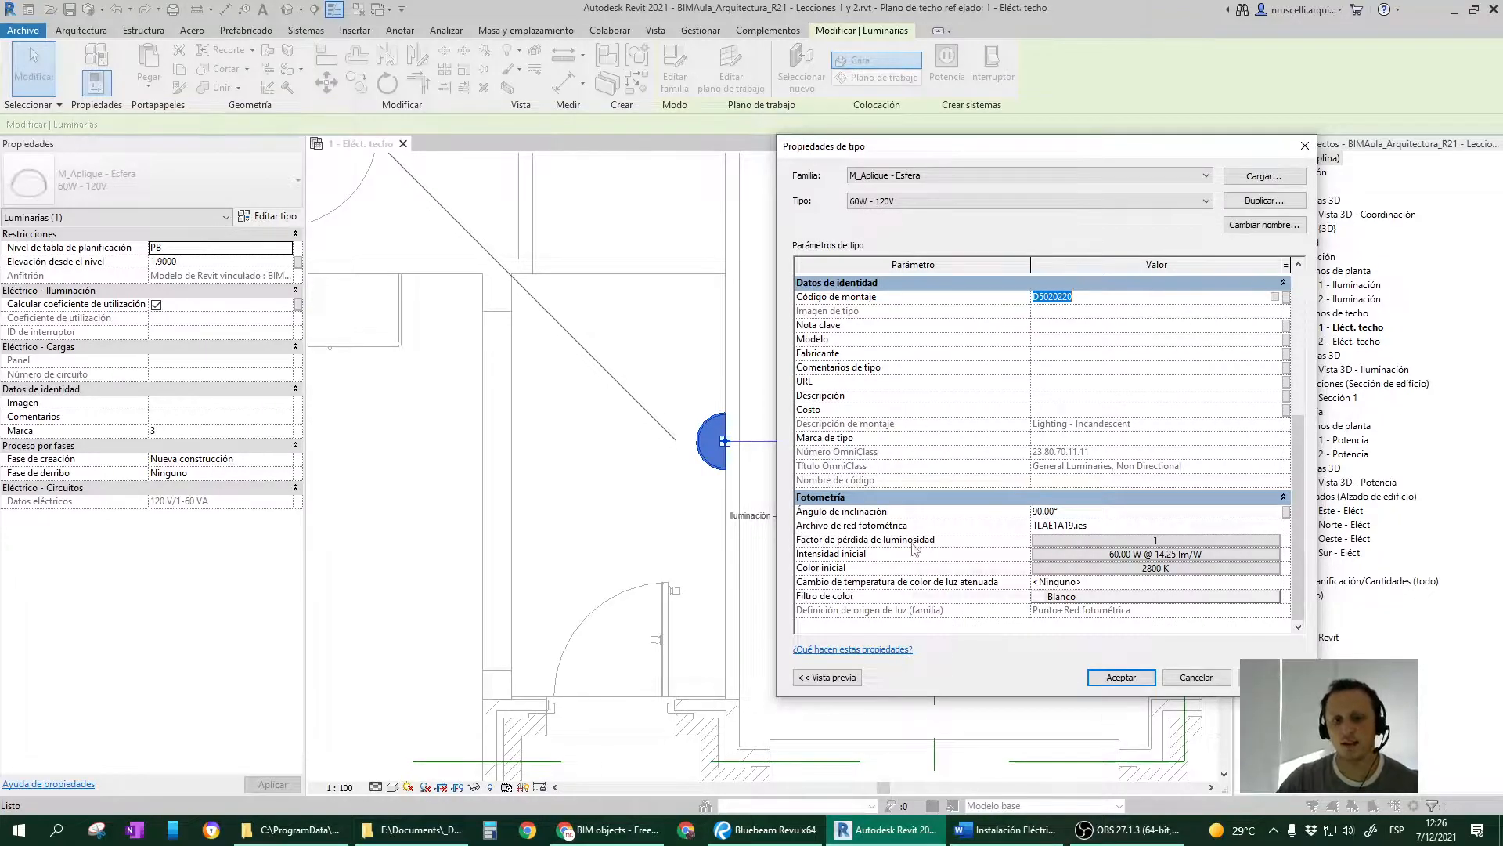
Try advanced light loss factors for the wall light type: temperature and voltage 2.00, lamp tilt and lumen 0.66, surface 0.77, dirt 0.59.
left_click(1125, 540)
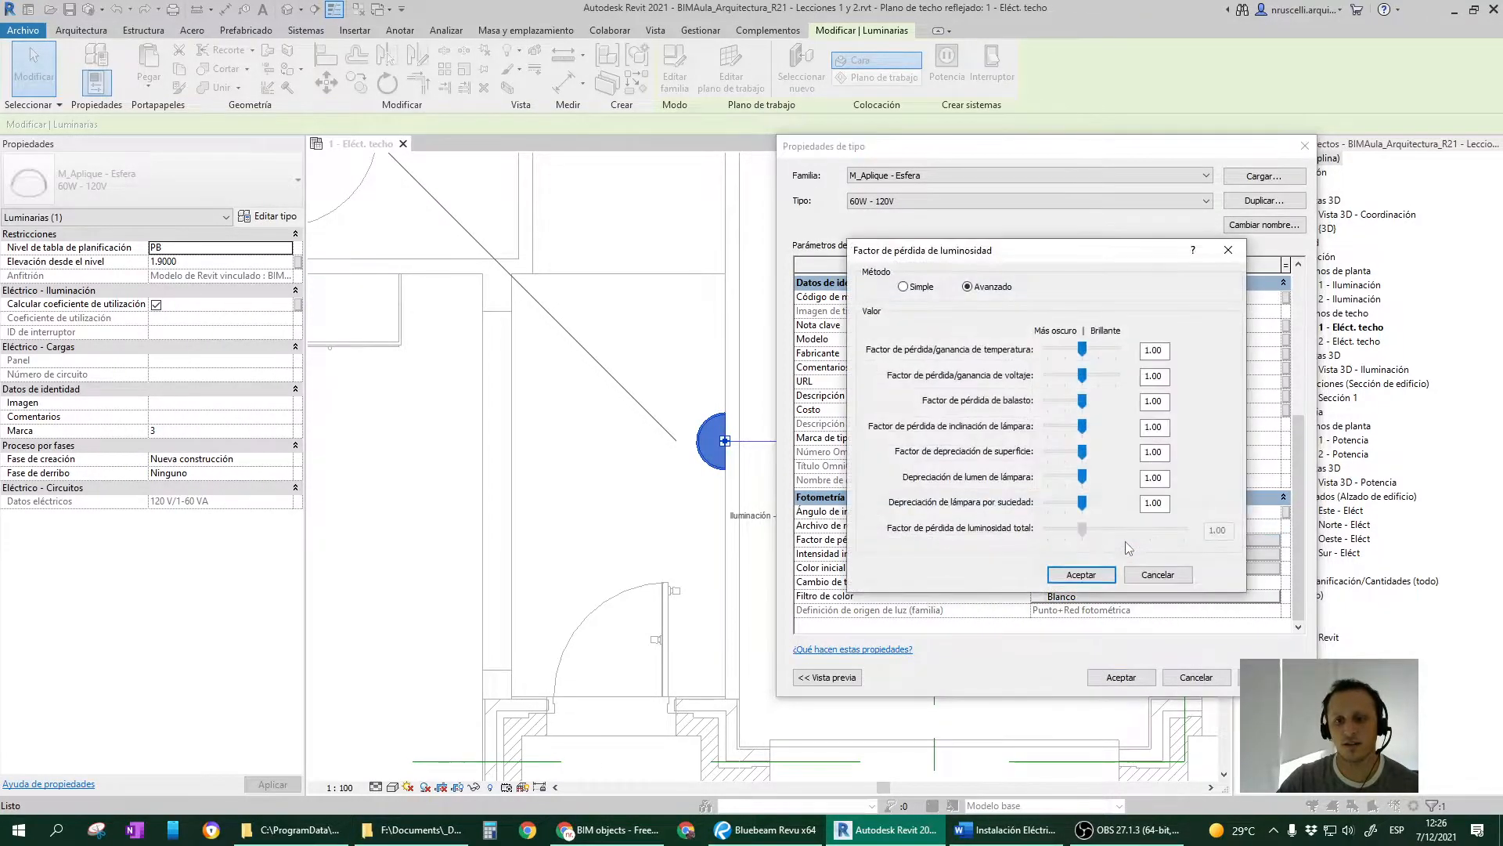
left_click_drag(1071, 255, 946, 259)
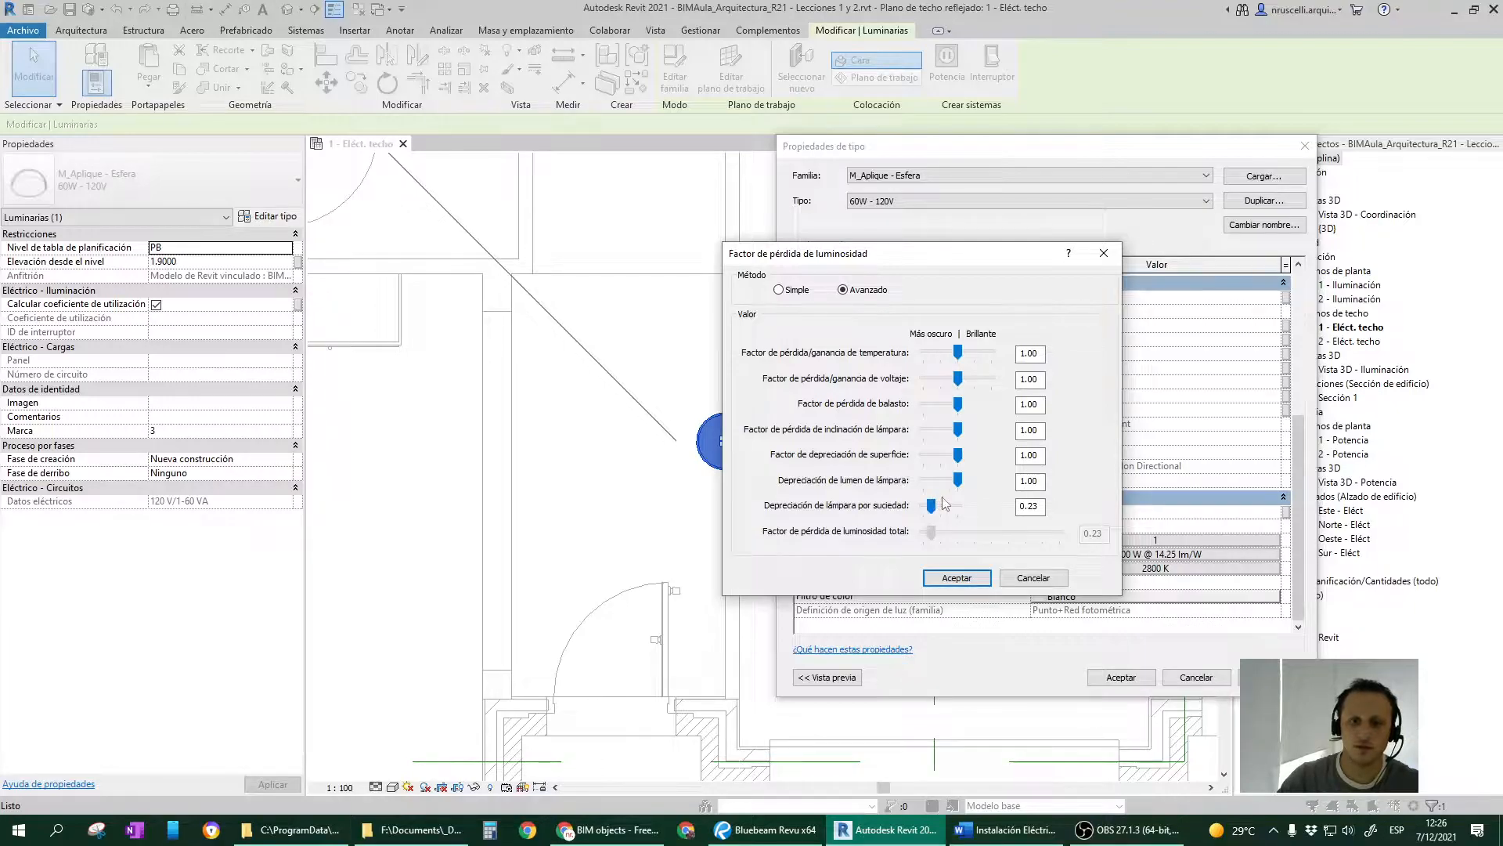
mouse_move(931, 506)
left_mouse_down()
mouse_move(958, 506)
mouse_move(912, 517)
mouse_move(956, 514)
mouse_move(947, 523)
left_mouse_up()
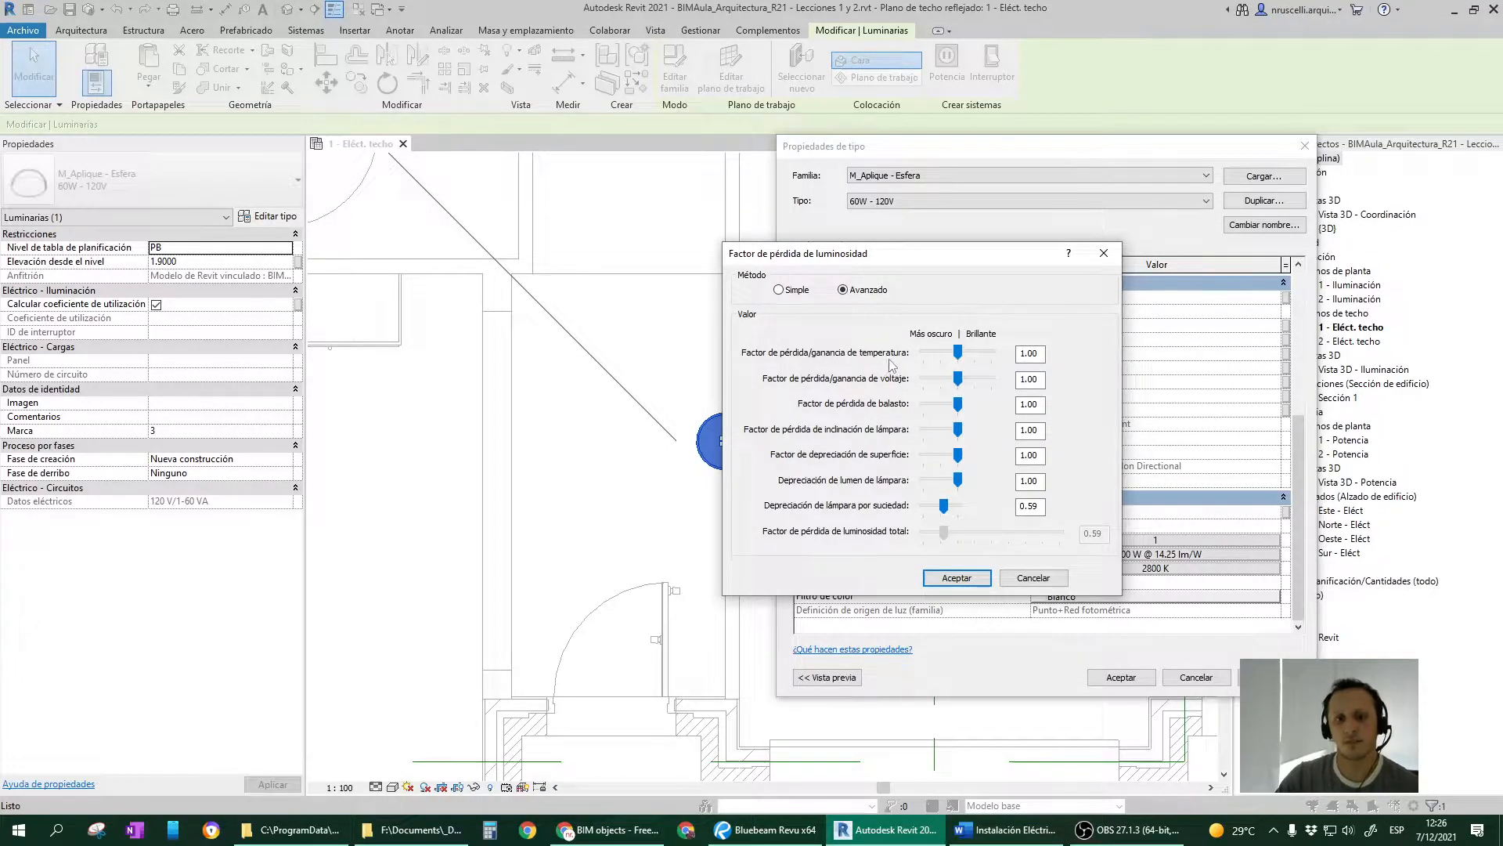
left_click_drag(957, 352, 1006, 357)
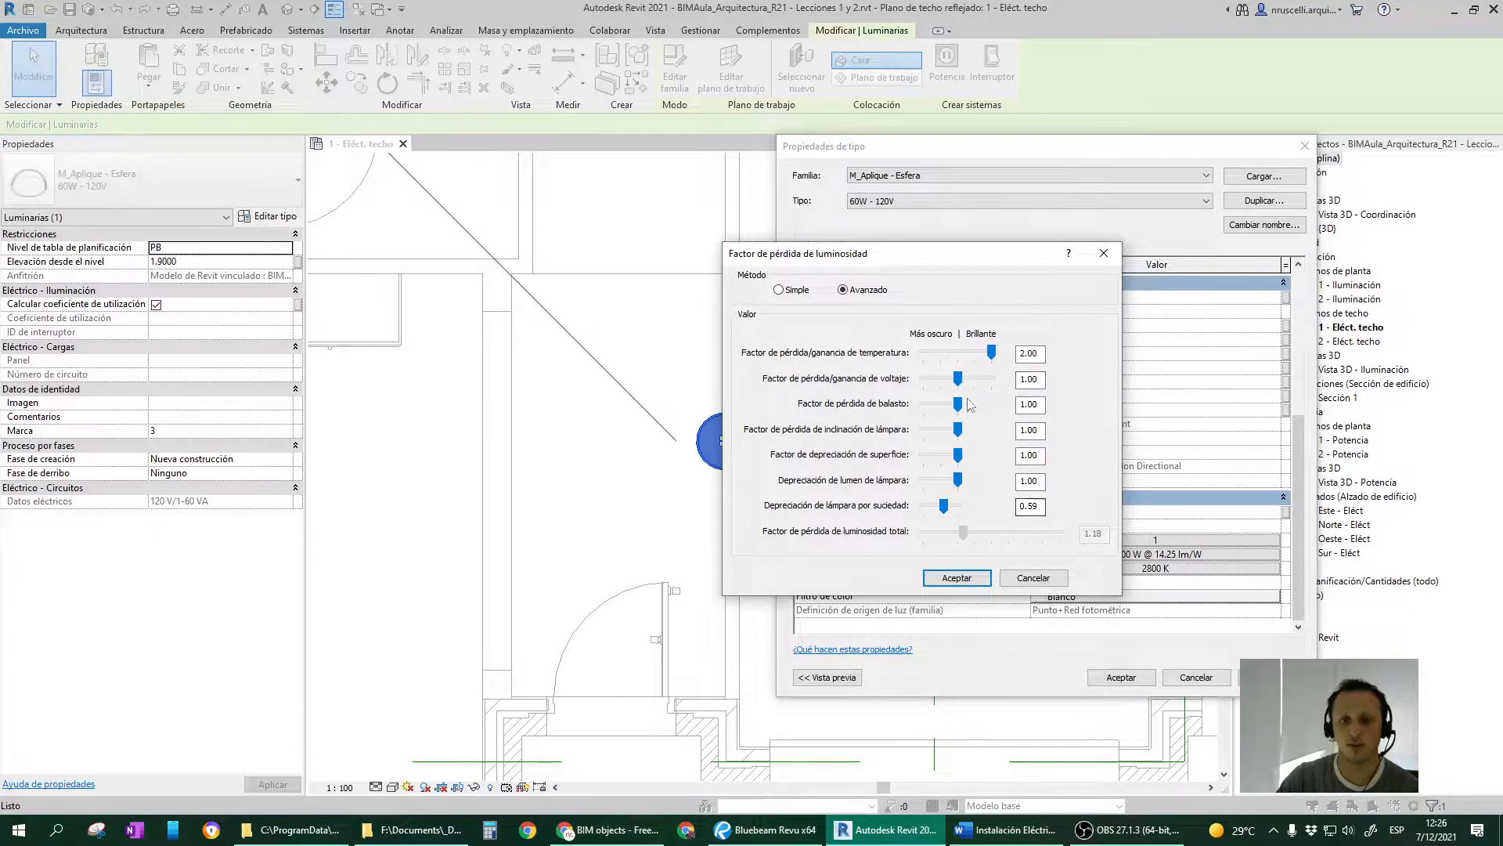
left_click_drag(993, 351, 950, 455)
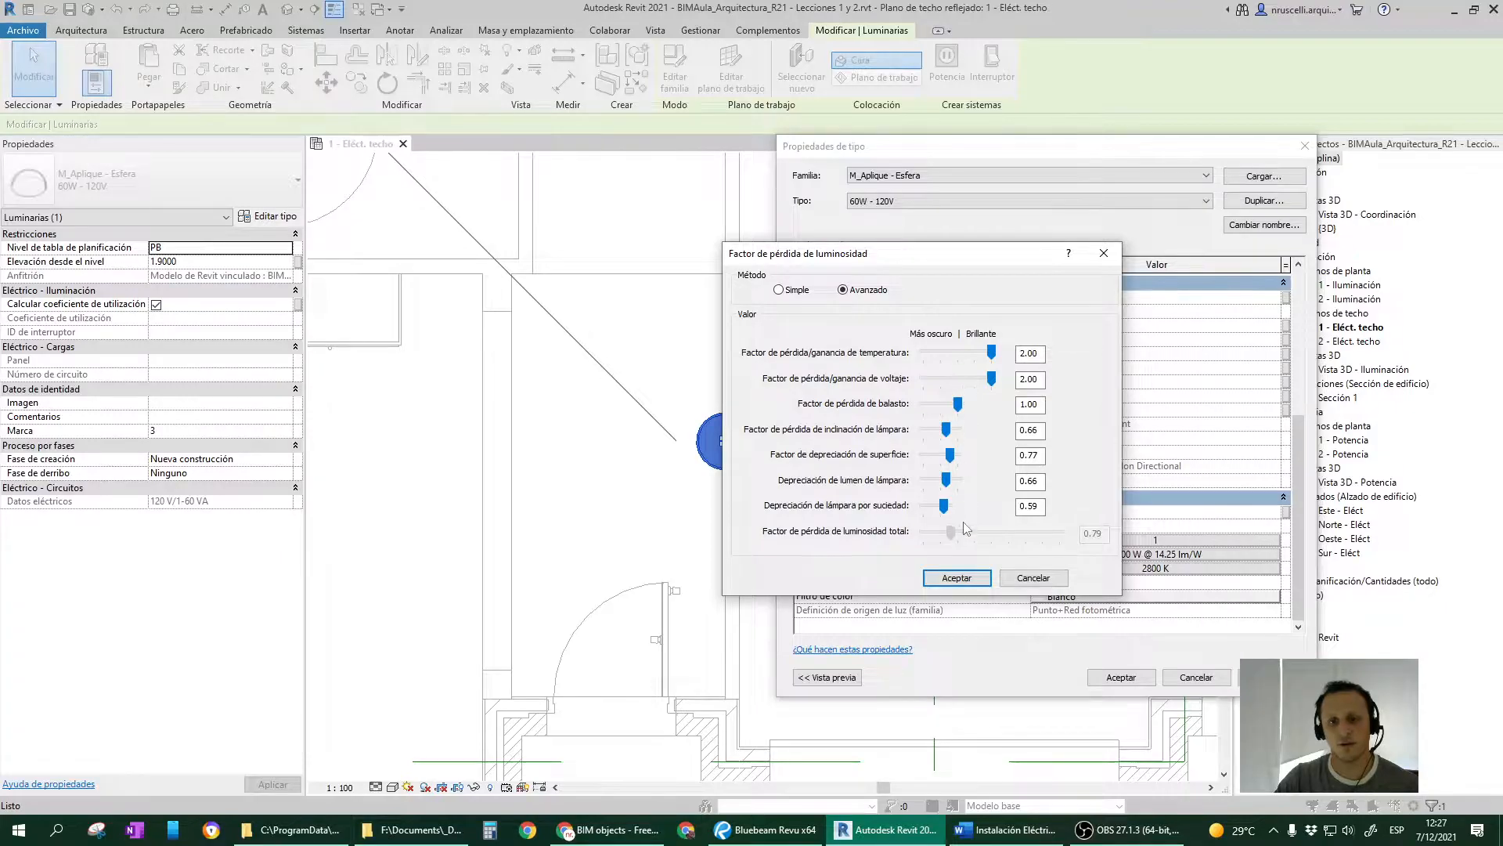
Reset all seven advanced light loss factors, from temperature gain/loss to lamp dirt depreciation, to 1.
double_click(1019, 354)
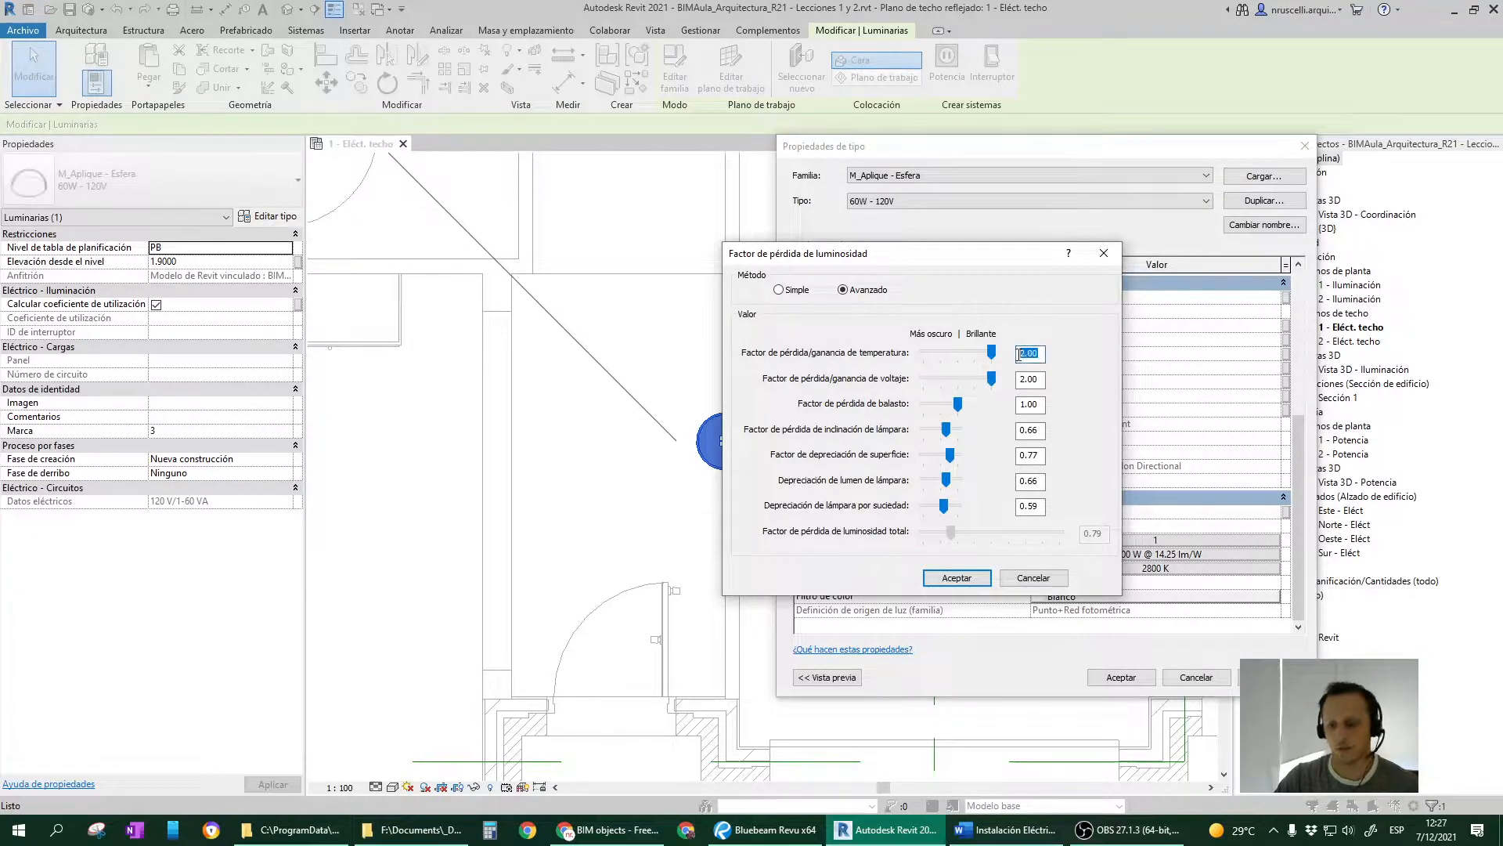
type("1")
double_click(1033, 379)
type("1")
double_click(1032, 404)
type("1")
double_click(1042, 429)
type("1")
double_click(1042, 455)
type("1")
double_click(1042, 481)
type("1")
double_click(1041, 507)
type("1")
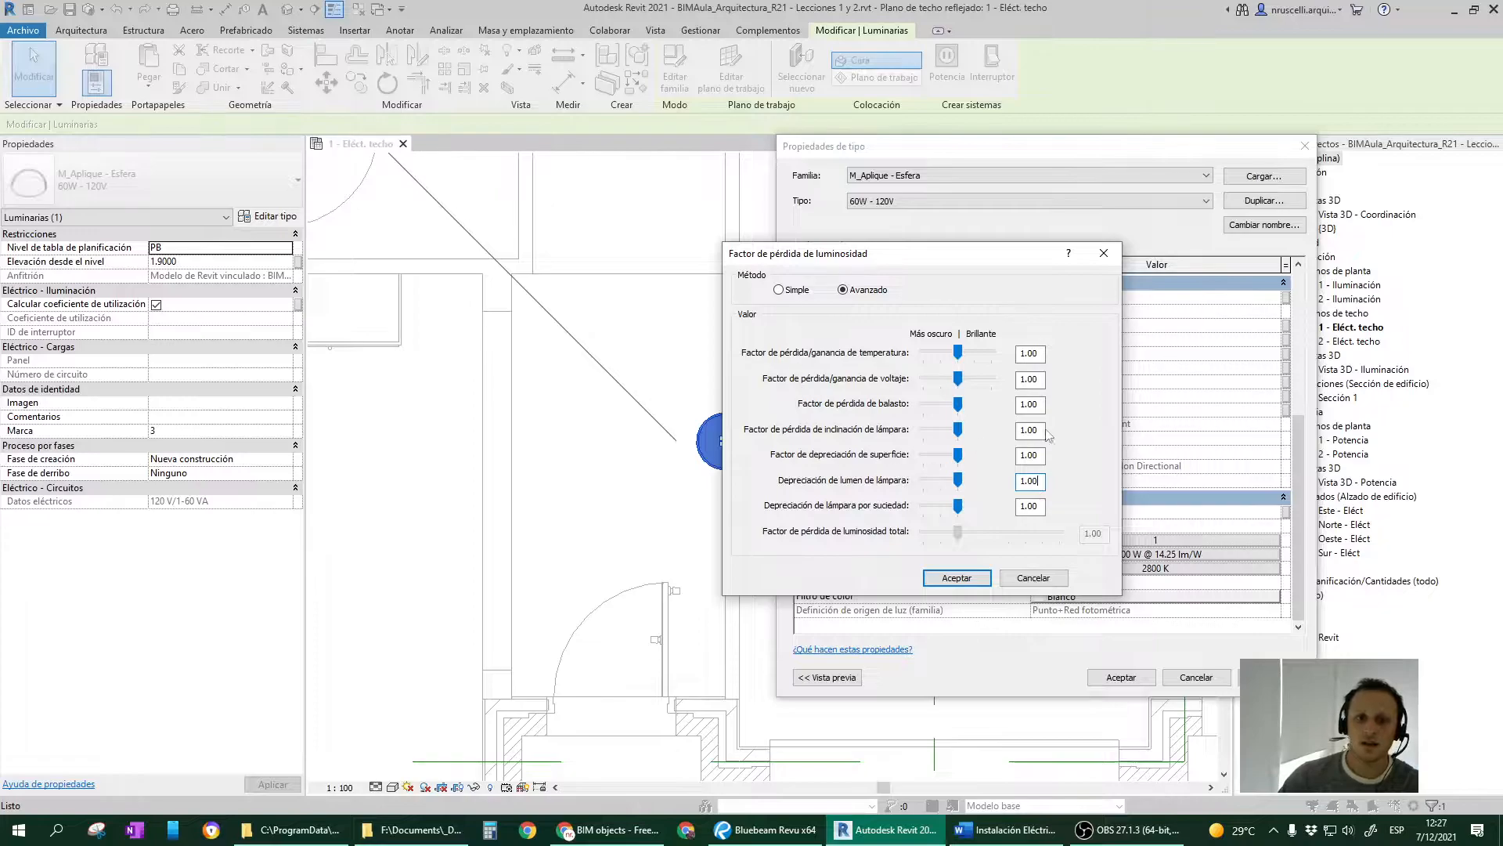
Switch the light loss factor to the Simple method, try a total factor of 2.90, and accept it at 1.
left_click(779, 290)
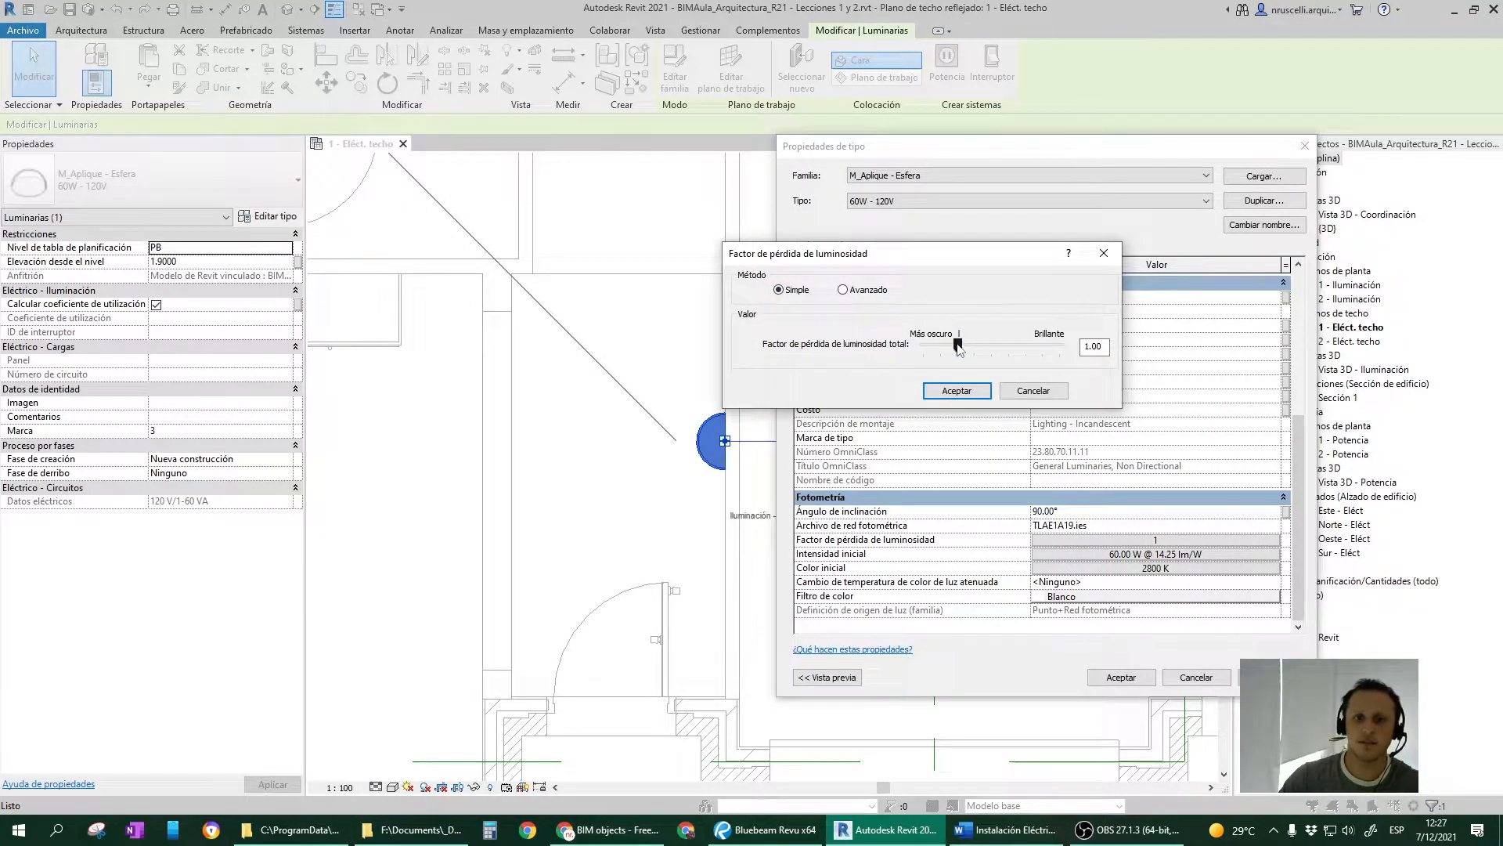
mouse_move(998, 351)
left_mouse_down()
mouse_move(1046, 357)
mouse_move(960, 350)
mouse_move(1023, 350)
left_mouse_up()
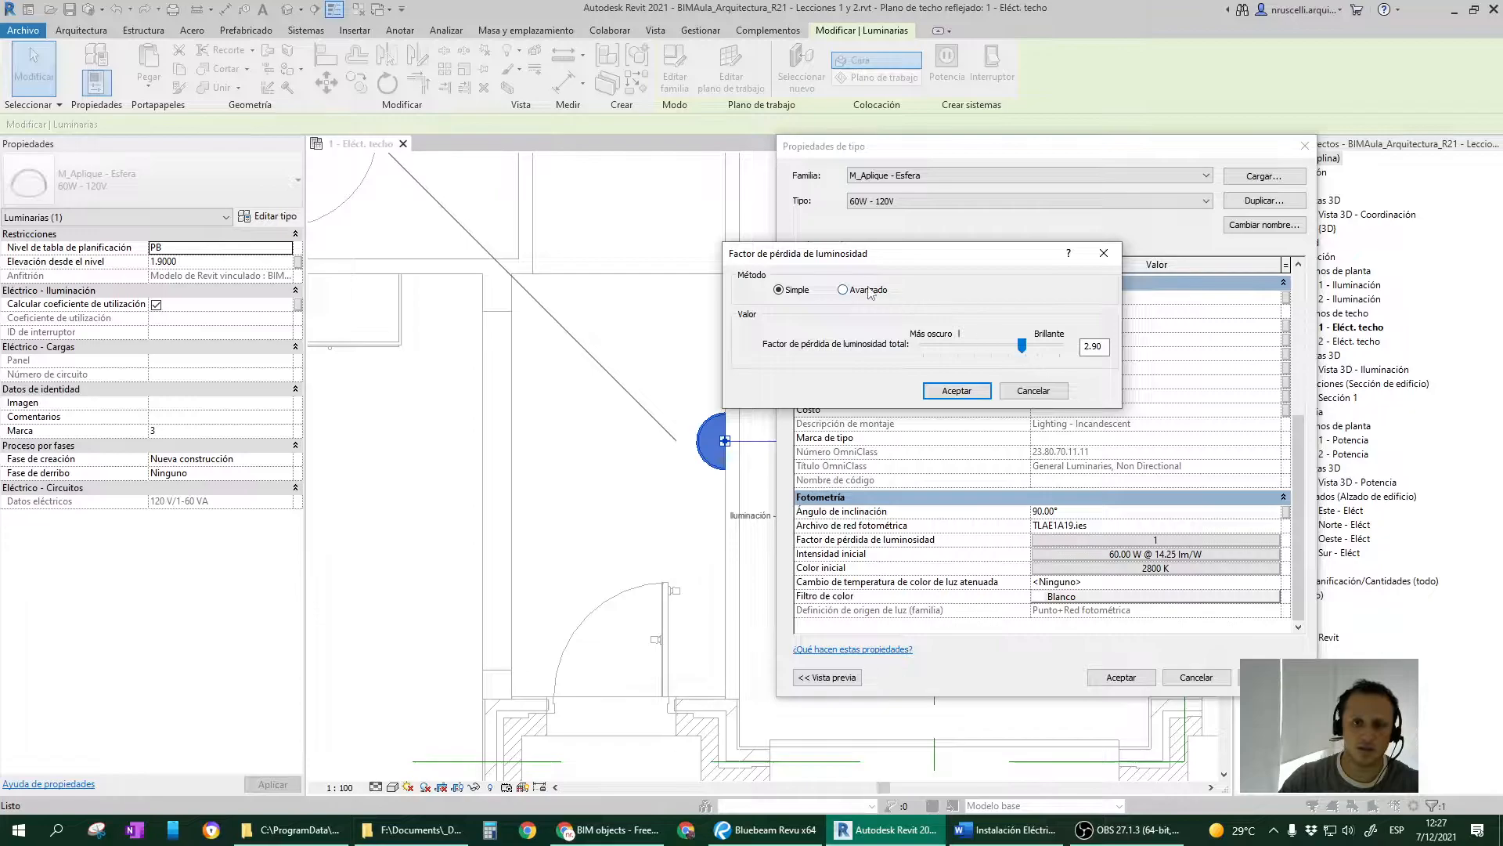
left_click(843, 290)
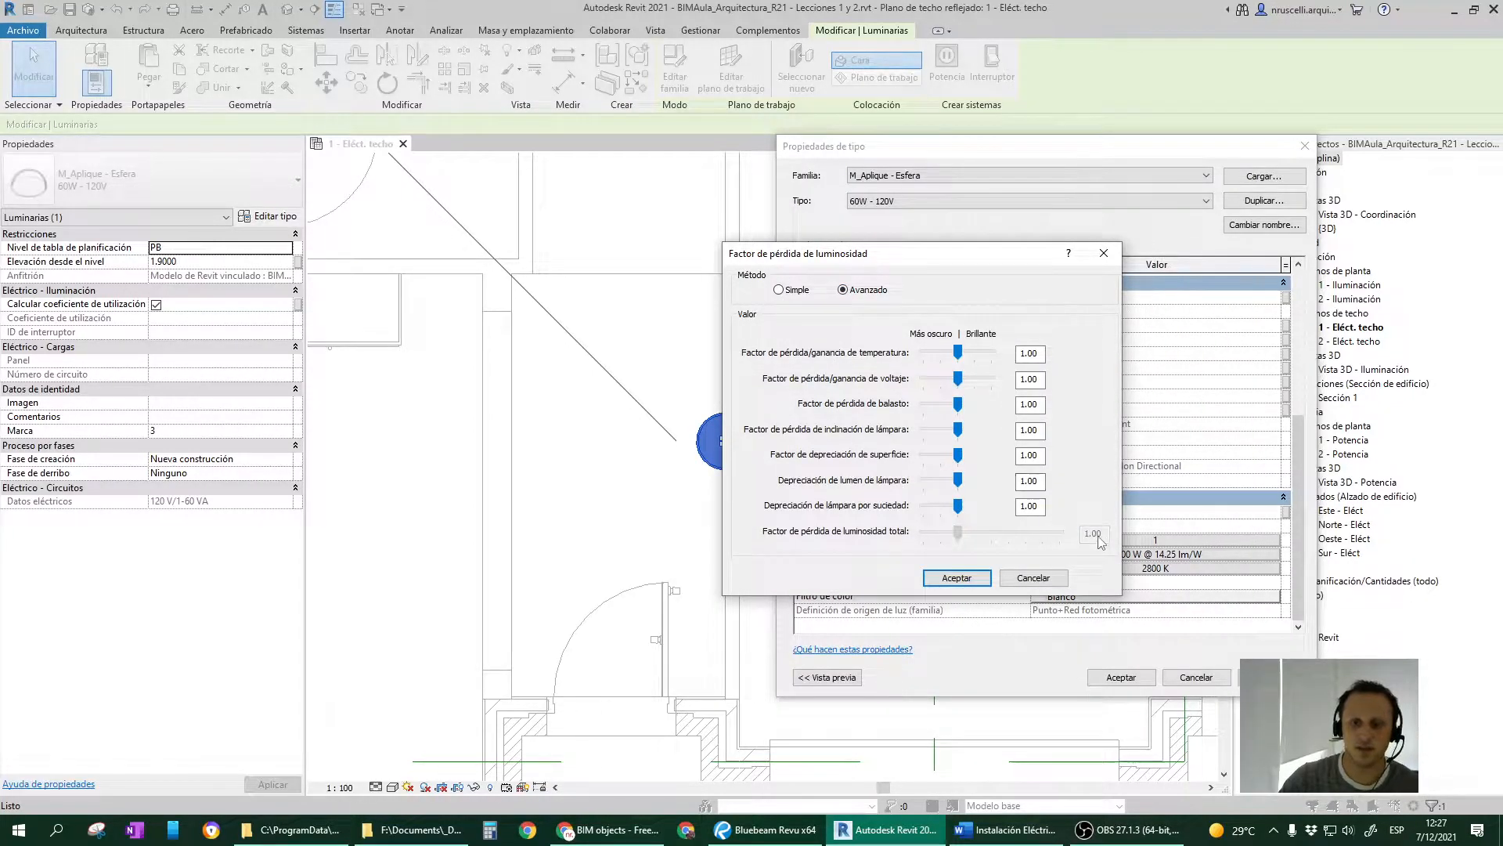
left_click(808, 291)
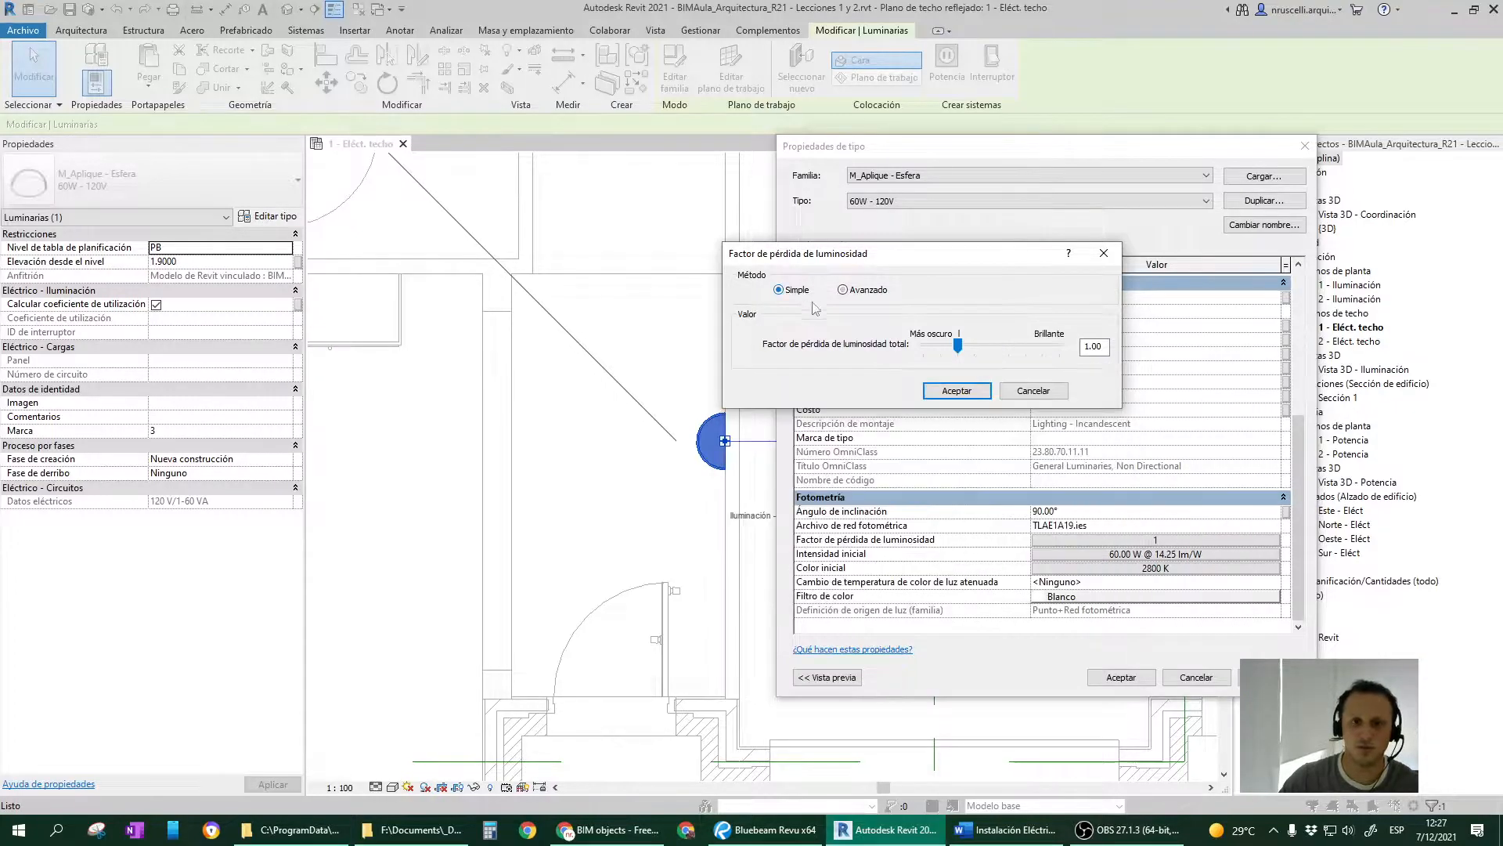
left_click_drag(959, 345, 996, 345)
double_click(1087, 346)
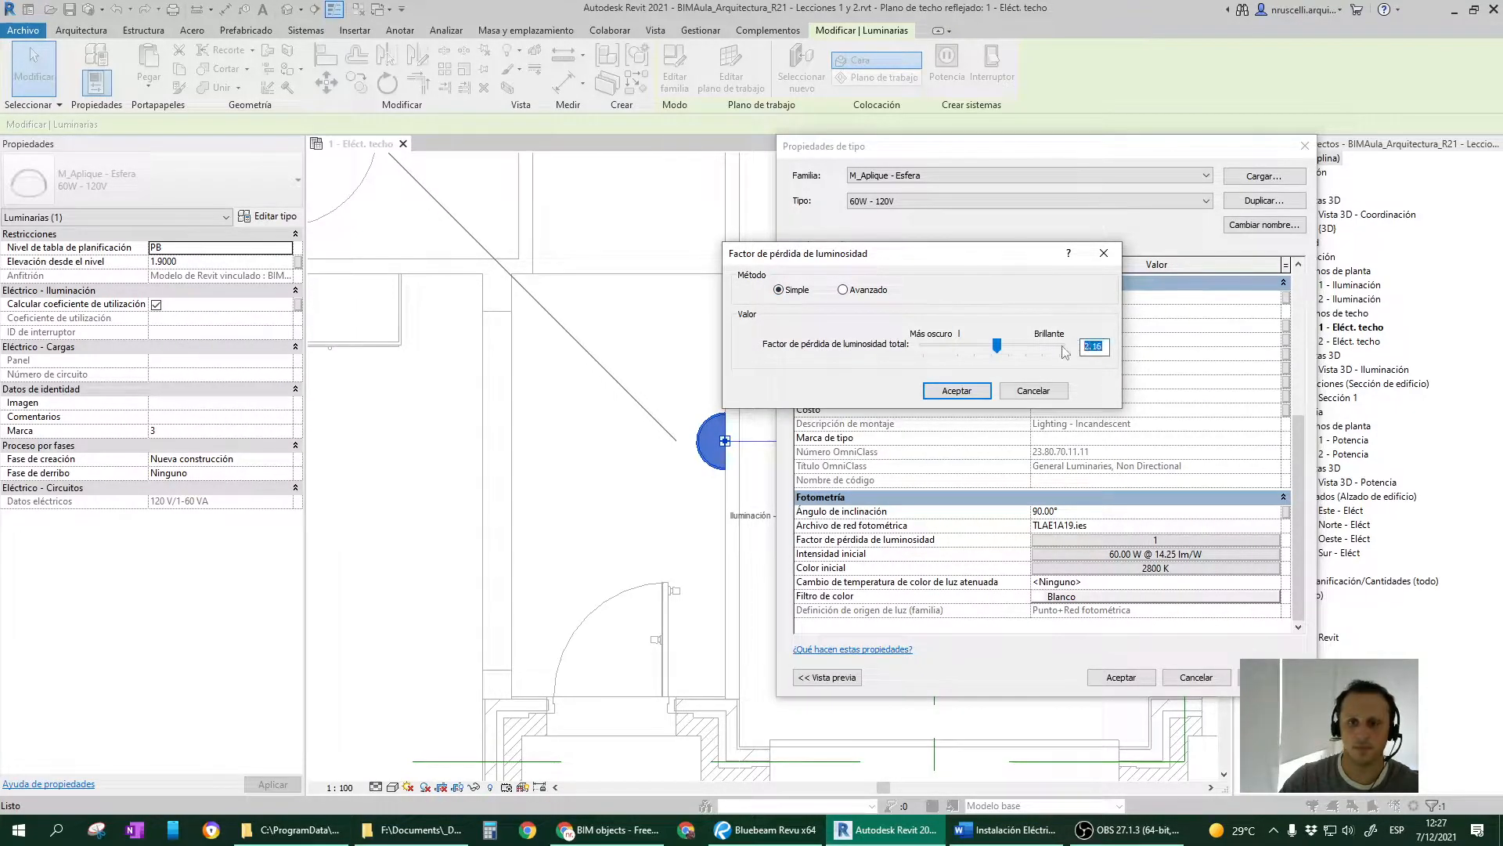
left_click(957, 390)
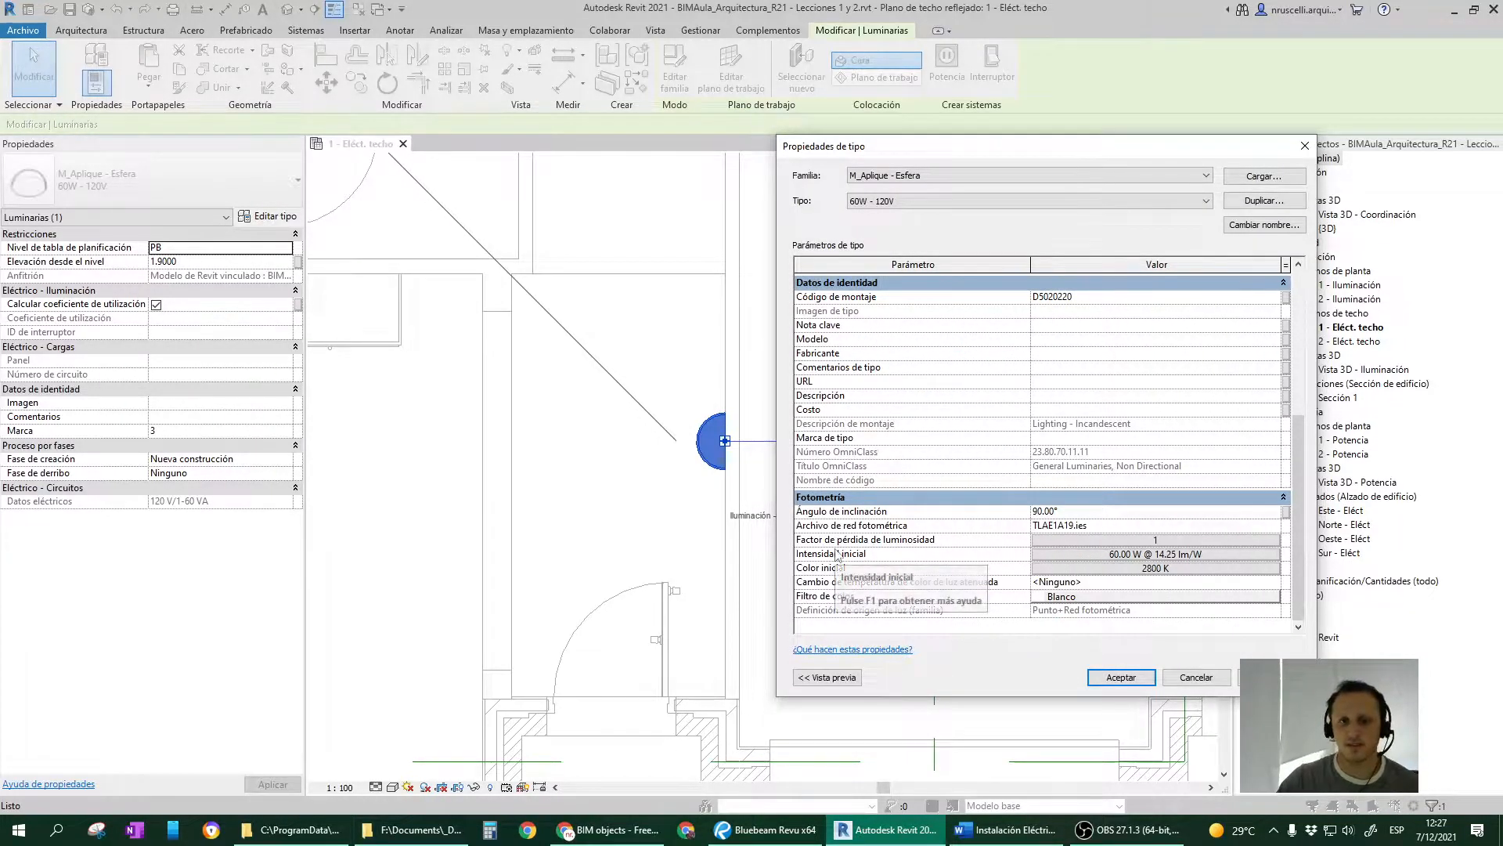
Review the initial intensity methods and define Intensidad inicial by Iluminancia, 7.32 lx at a distance of 3.0480.
left_click(1174, 555)
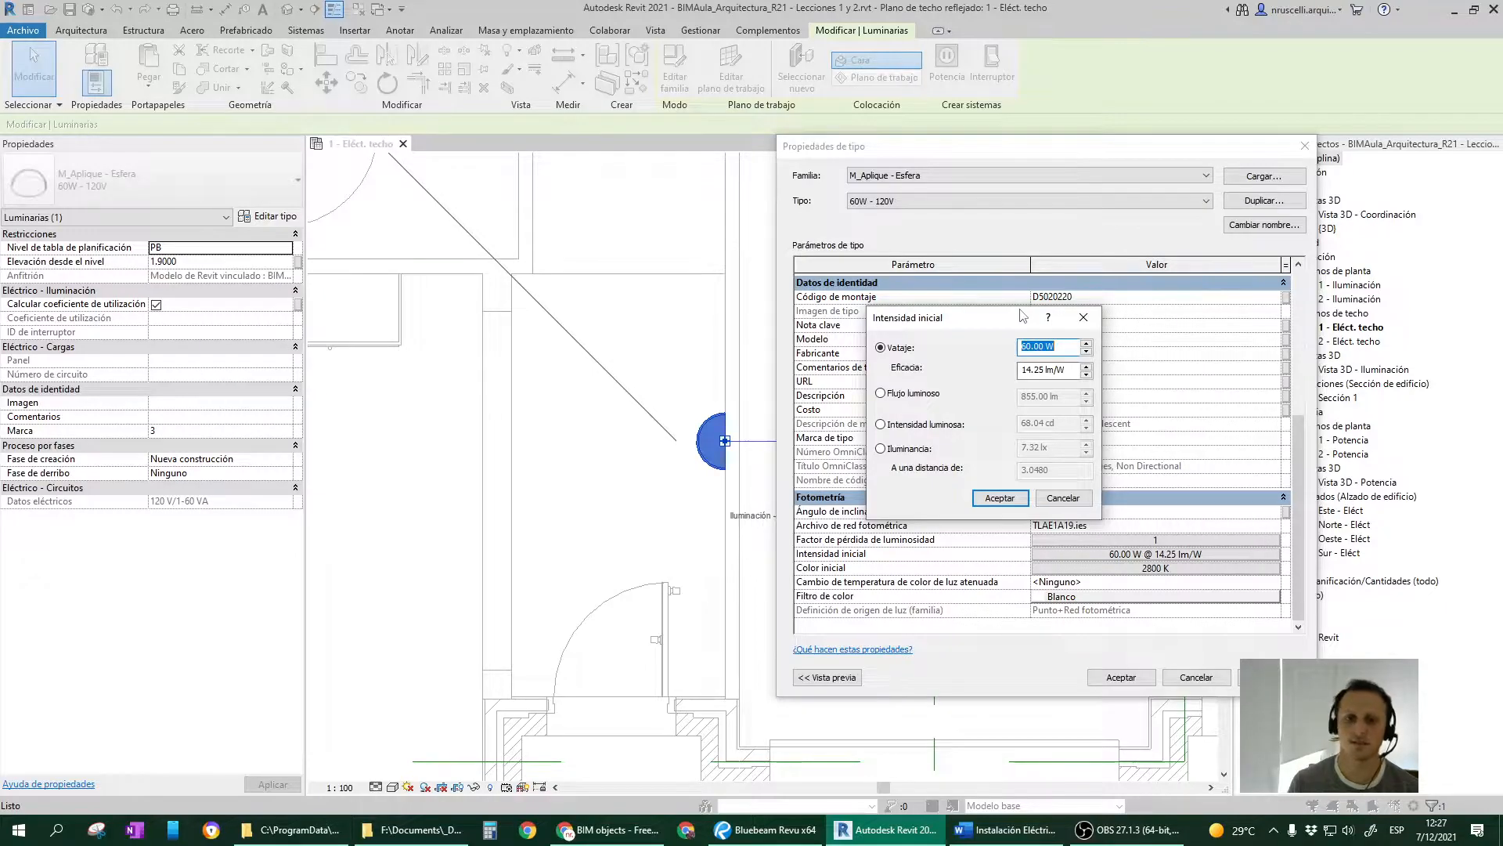
left_click(928, 396)
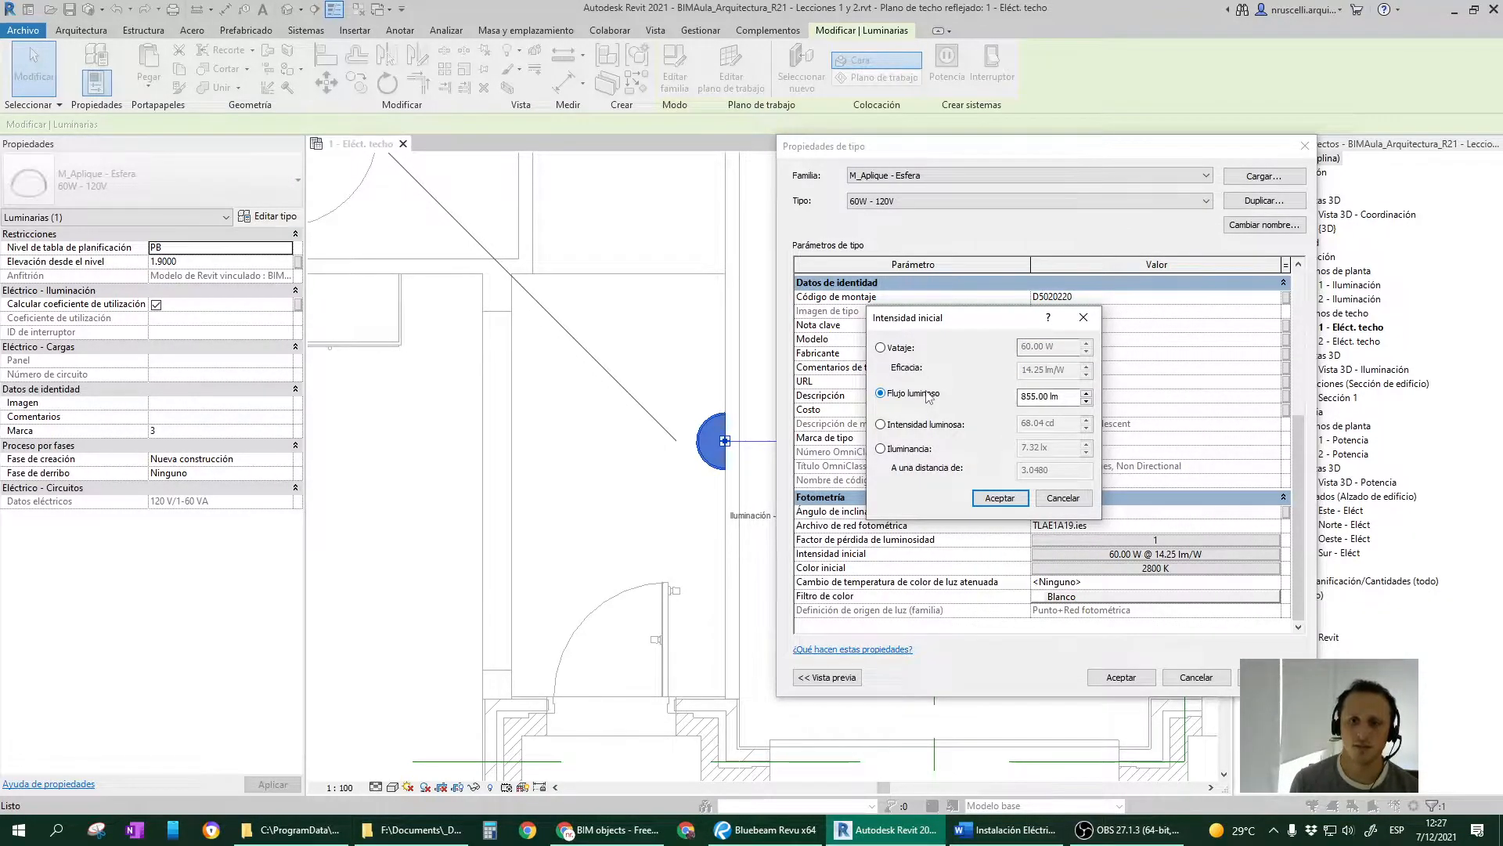
left_click(931, 428)
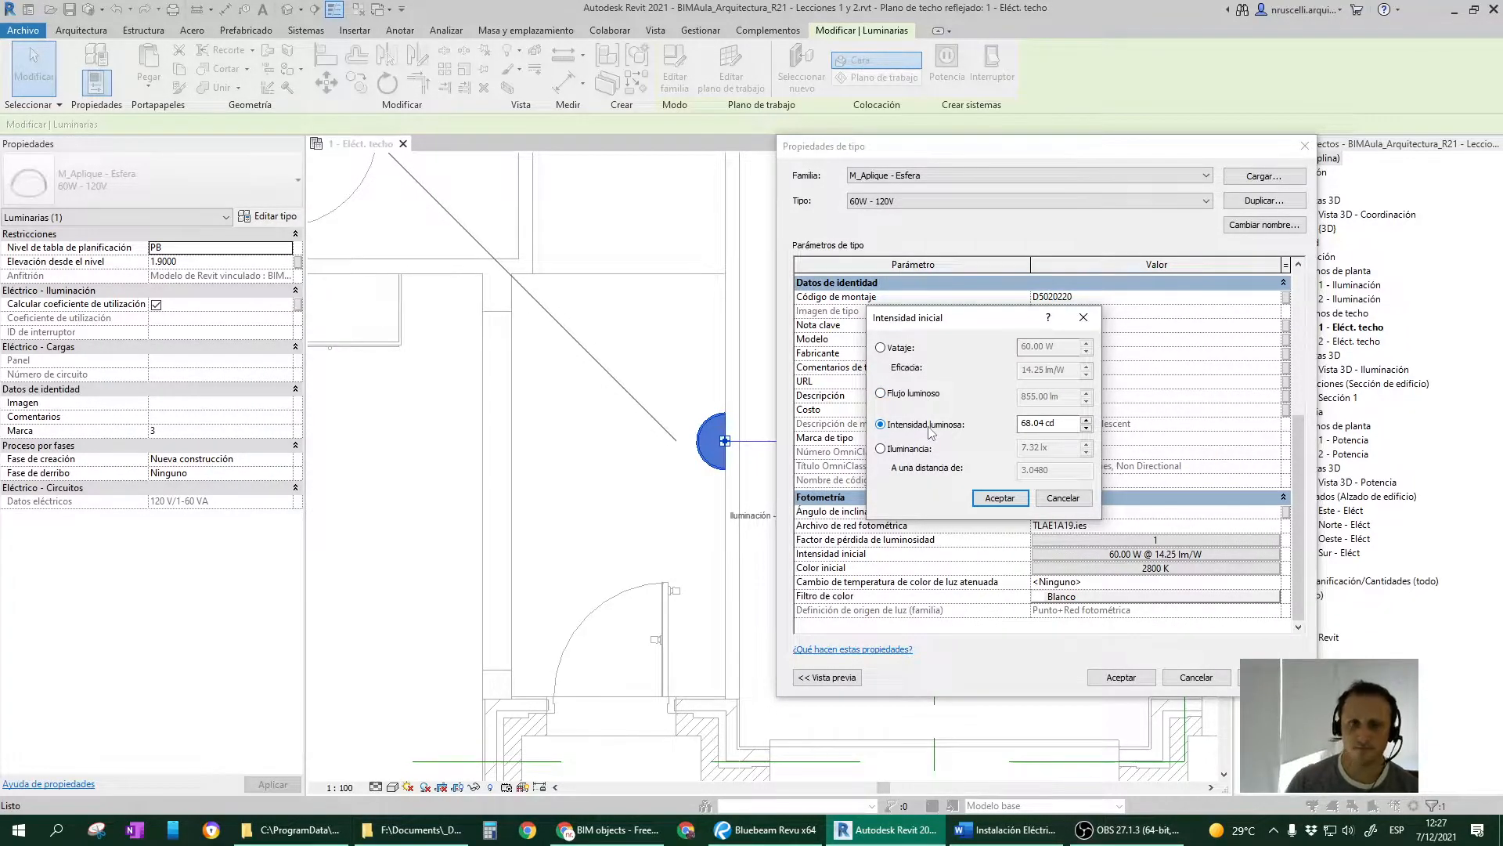
left_click(927, 448)
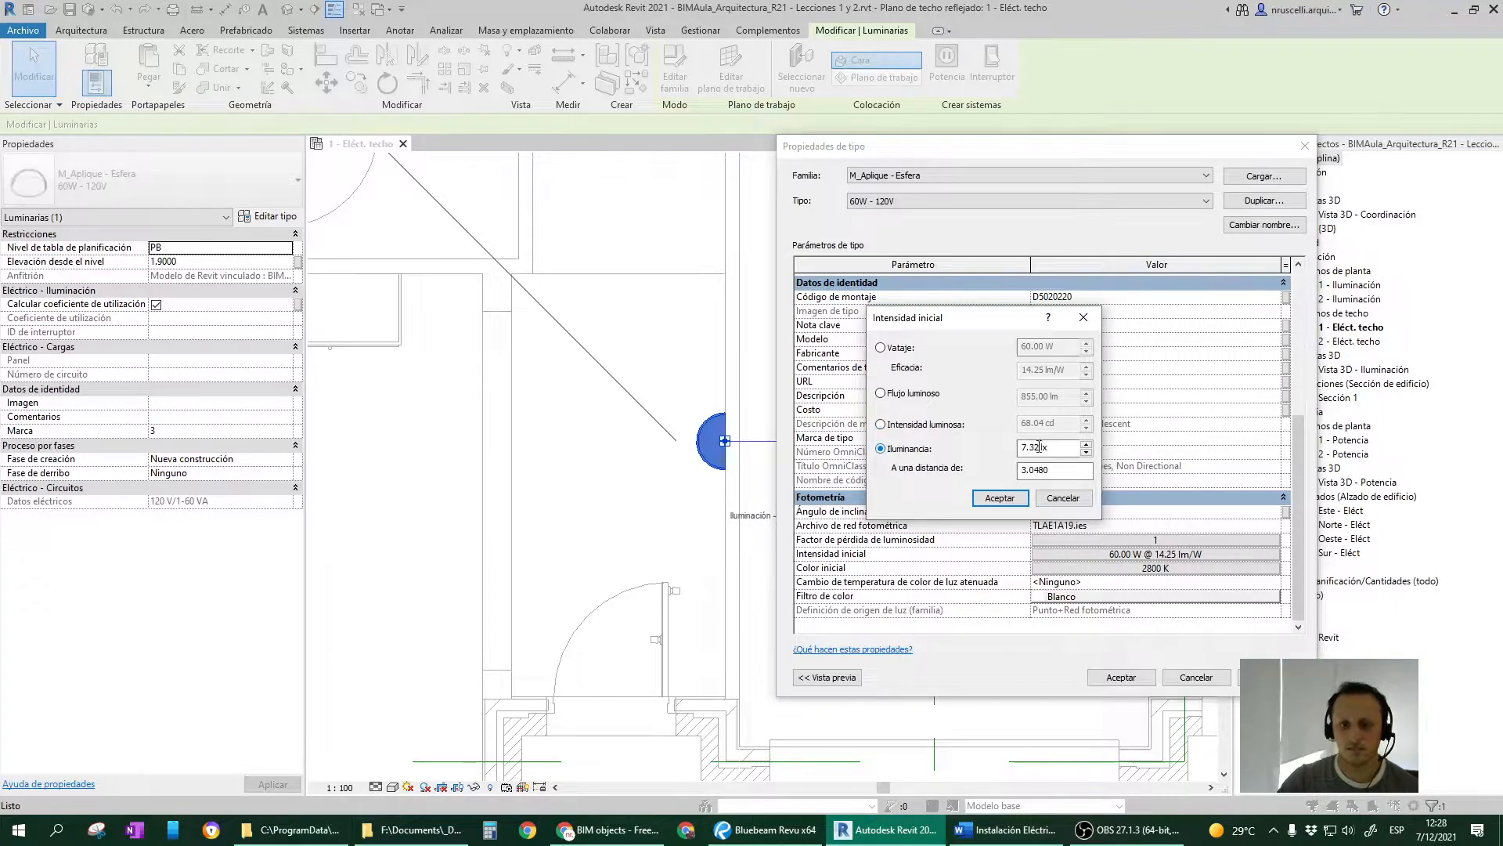
left_click(1067, 467)
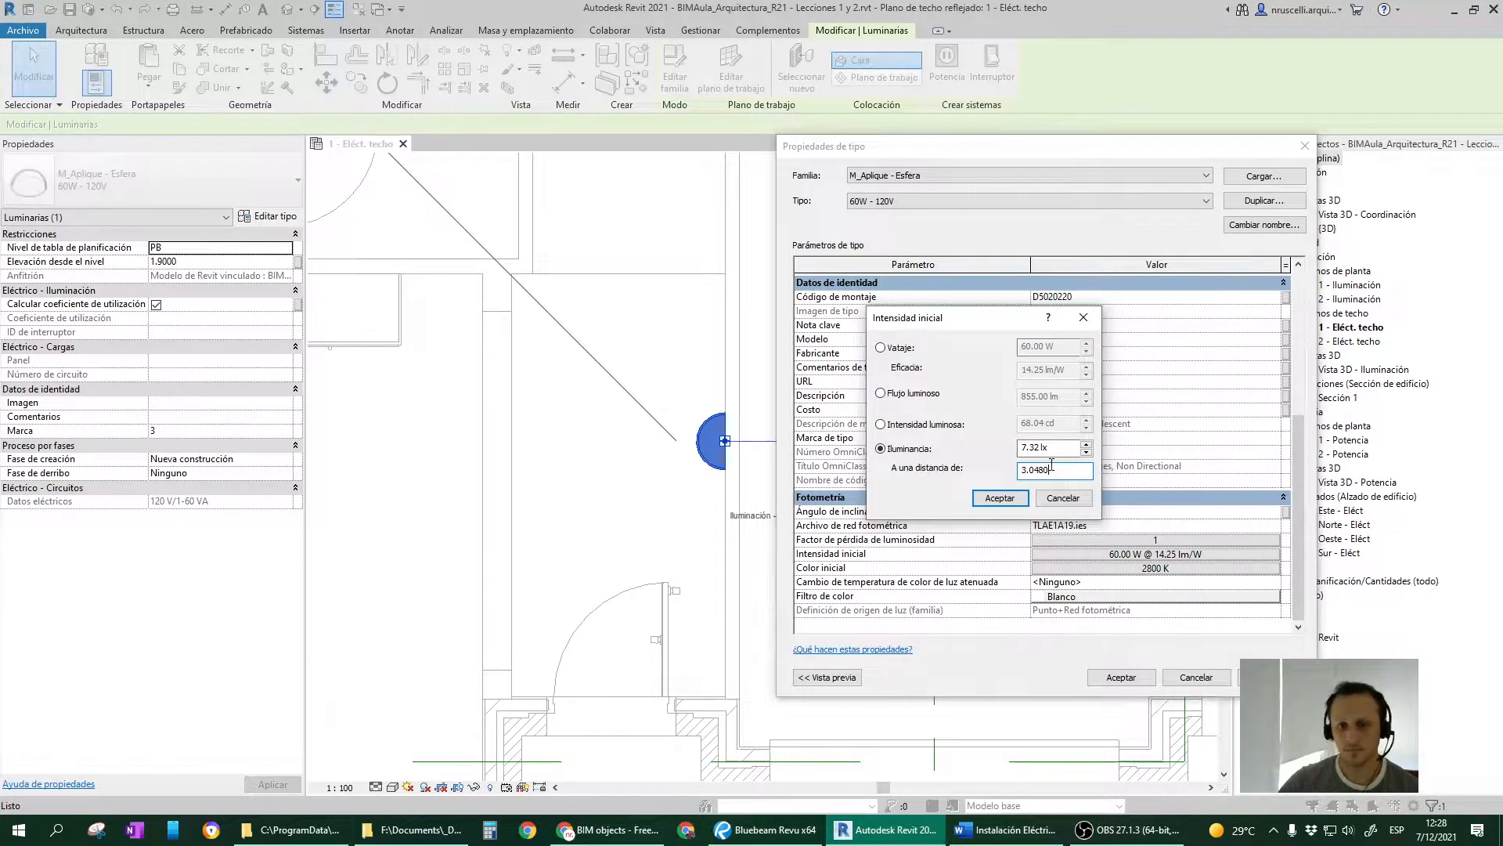
left_click(999, 499)
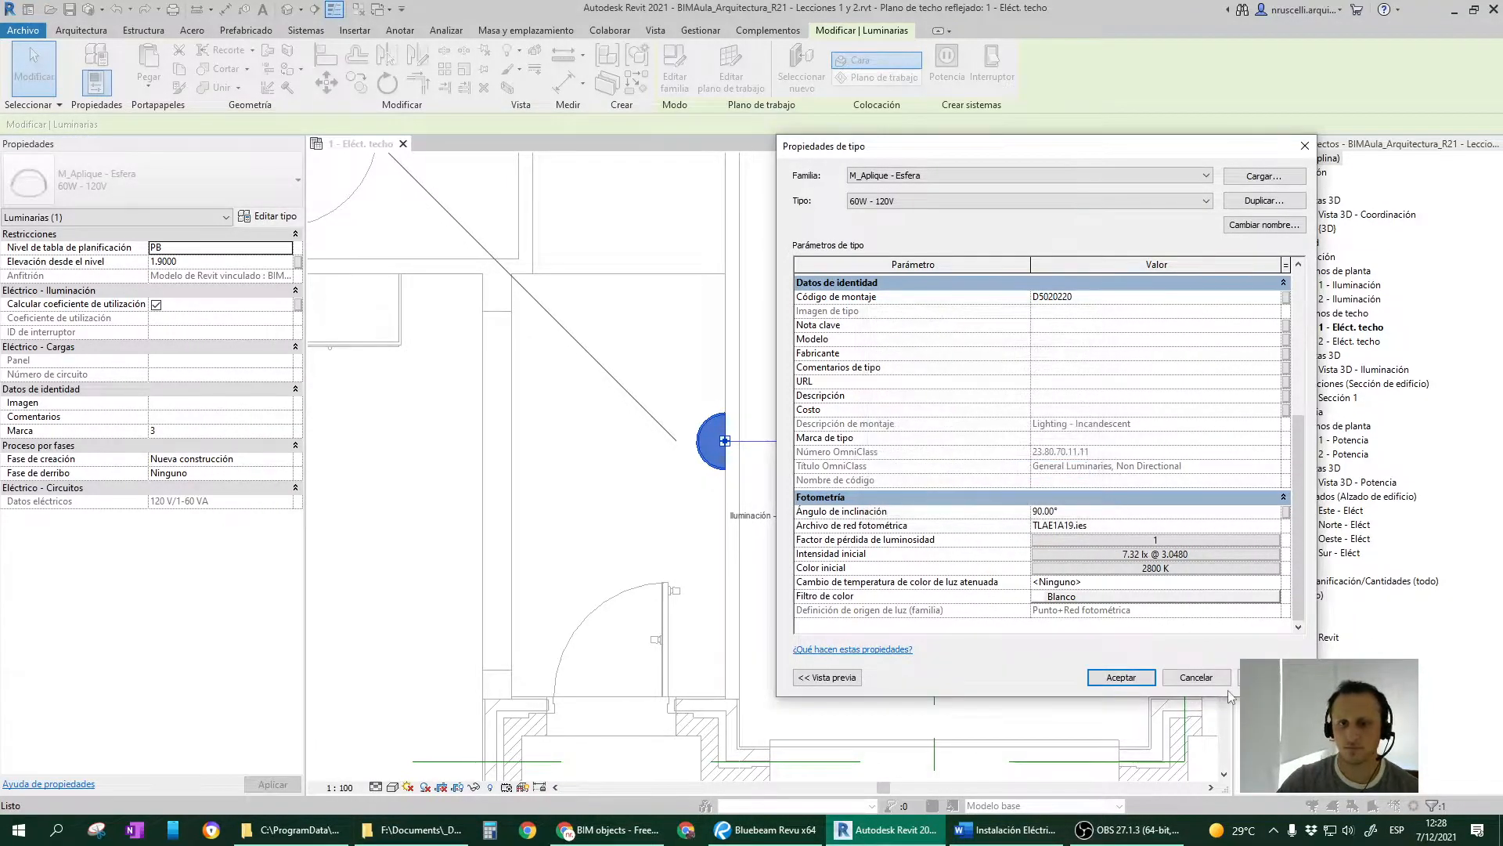
Preview the Color inicial presets Fluorescente (luz diurna), Halógena and Xenón for the wall light type.
left_click(1161, 569)
left_click(1162, 570)
left_click_drag(1006, 299, 988, 295)
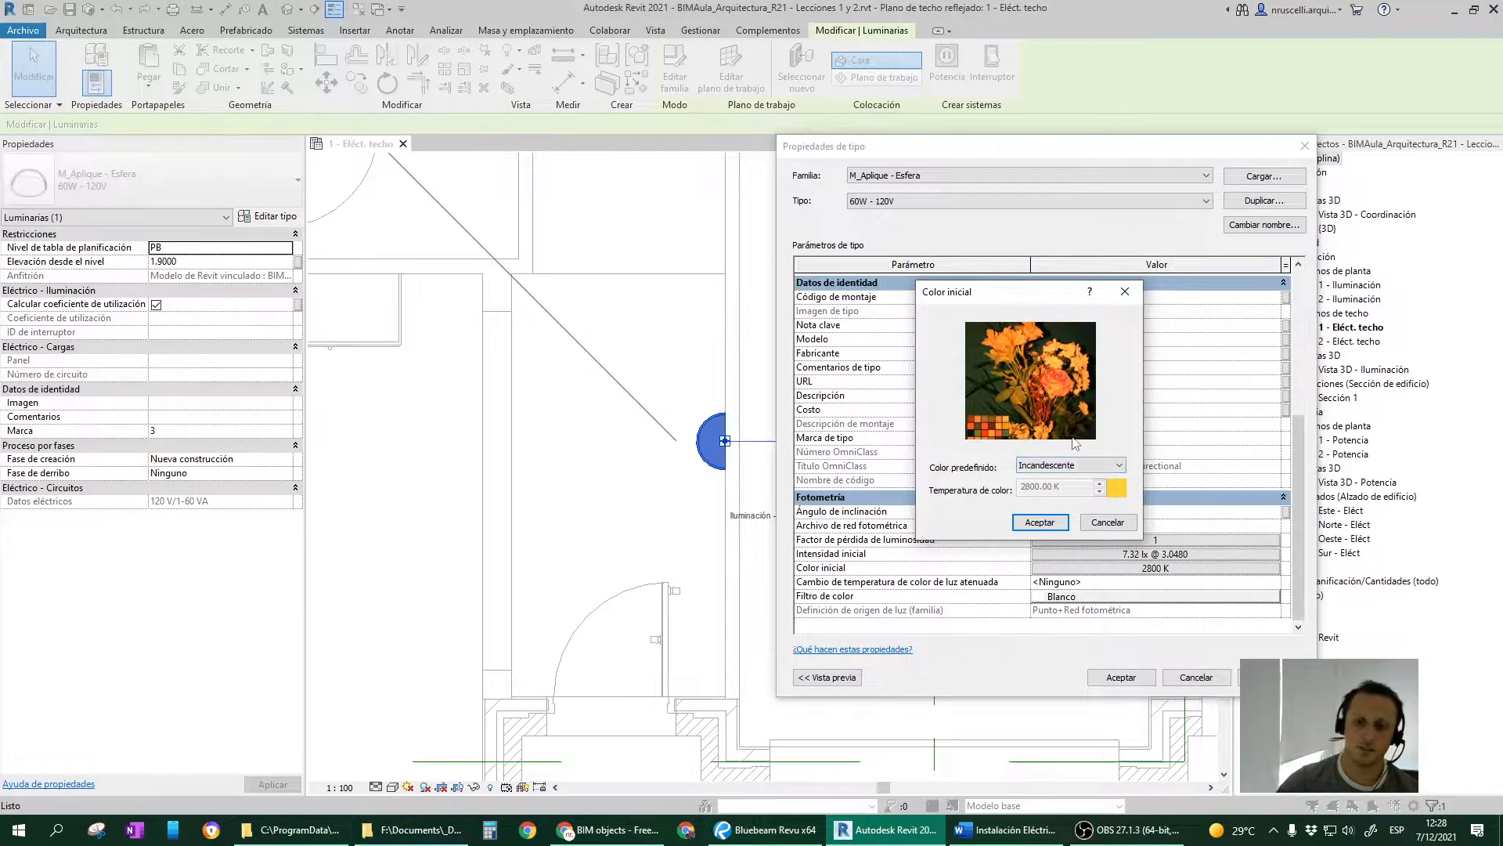
left_click(1084, 470)
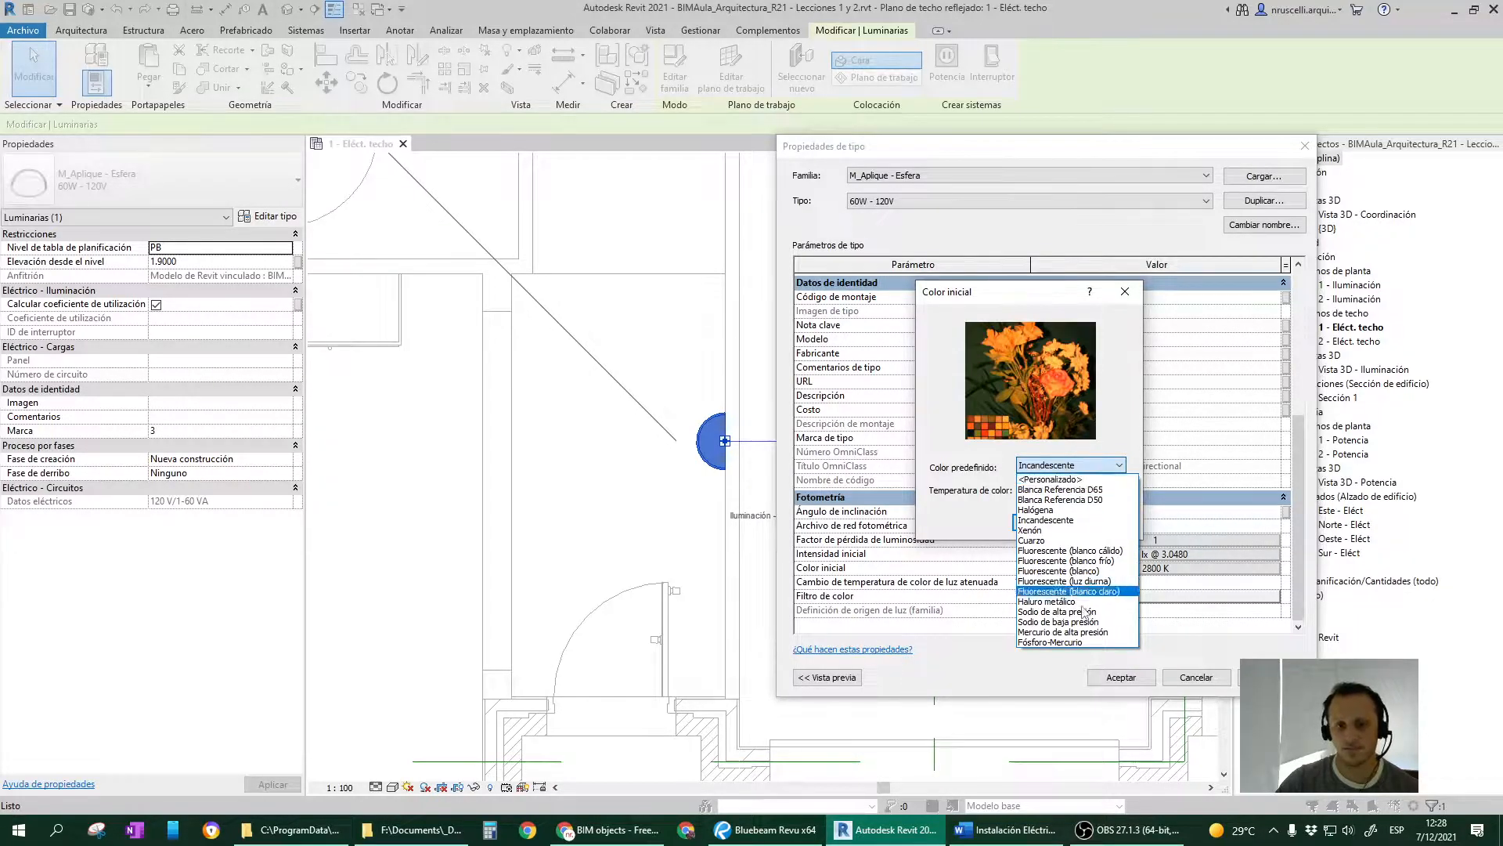
left_click(1082, 581)
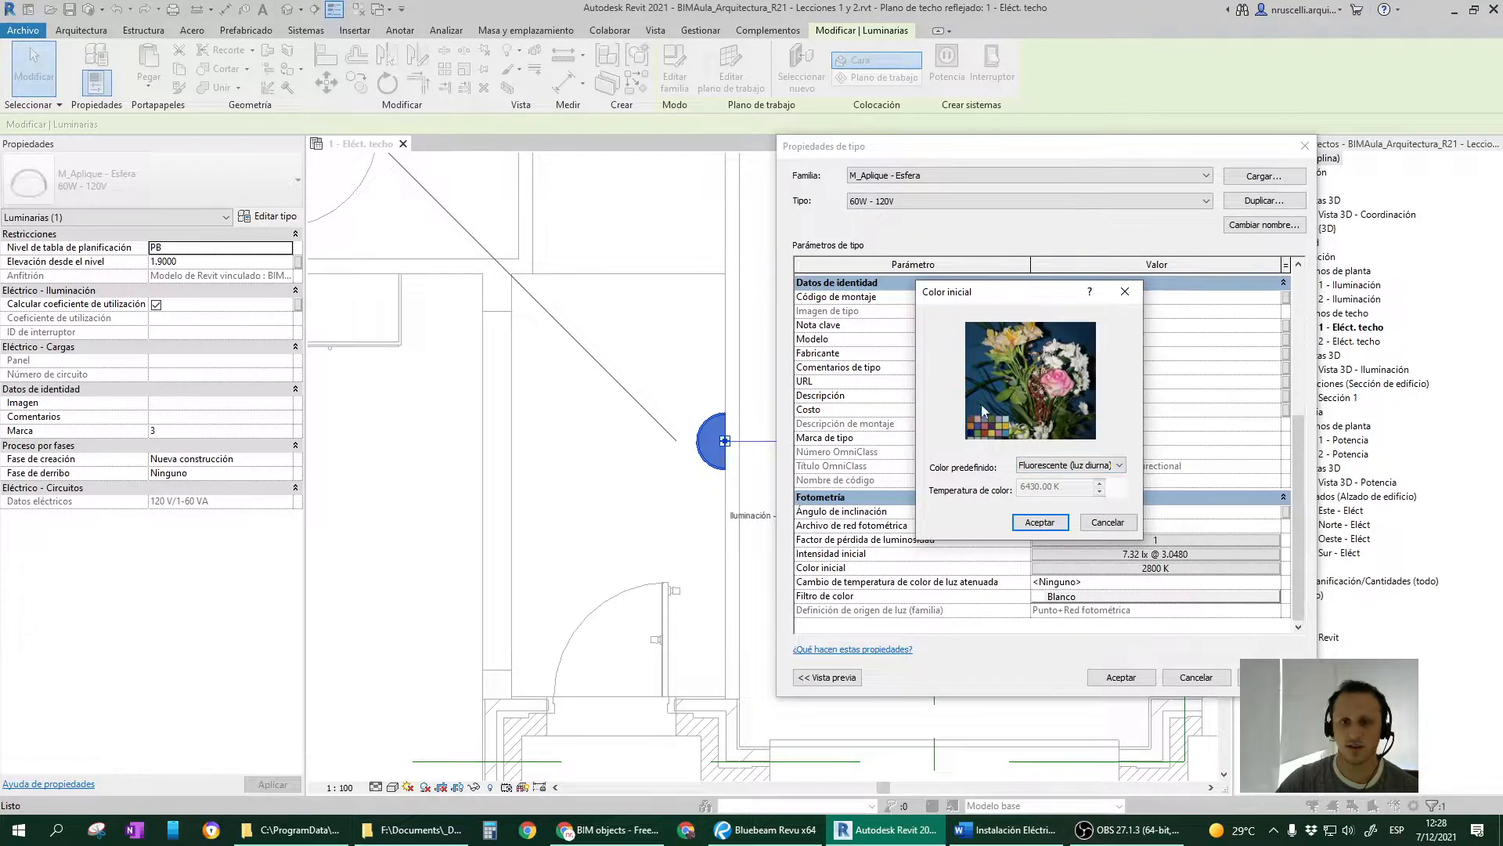
left_click(1097, 467)
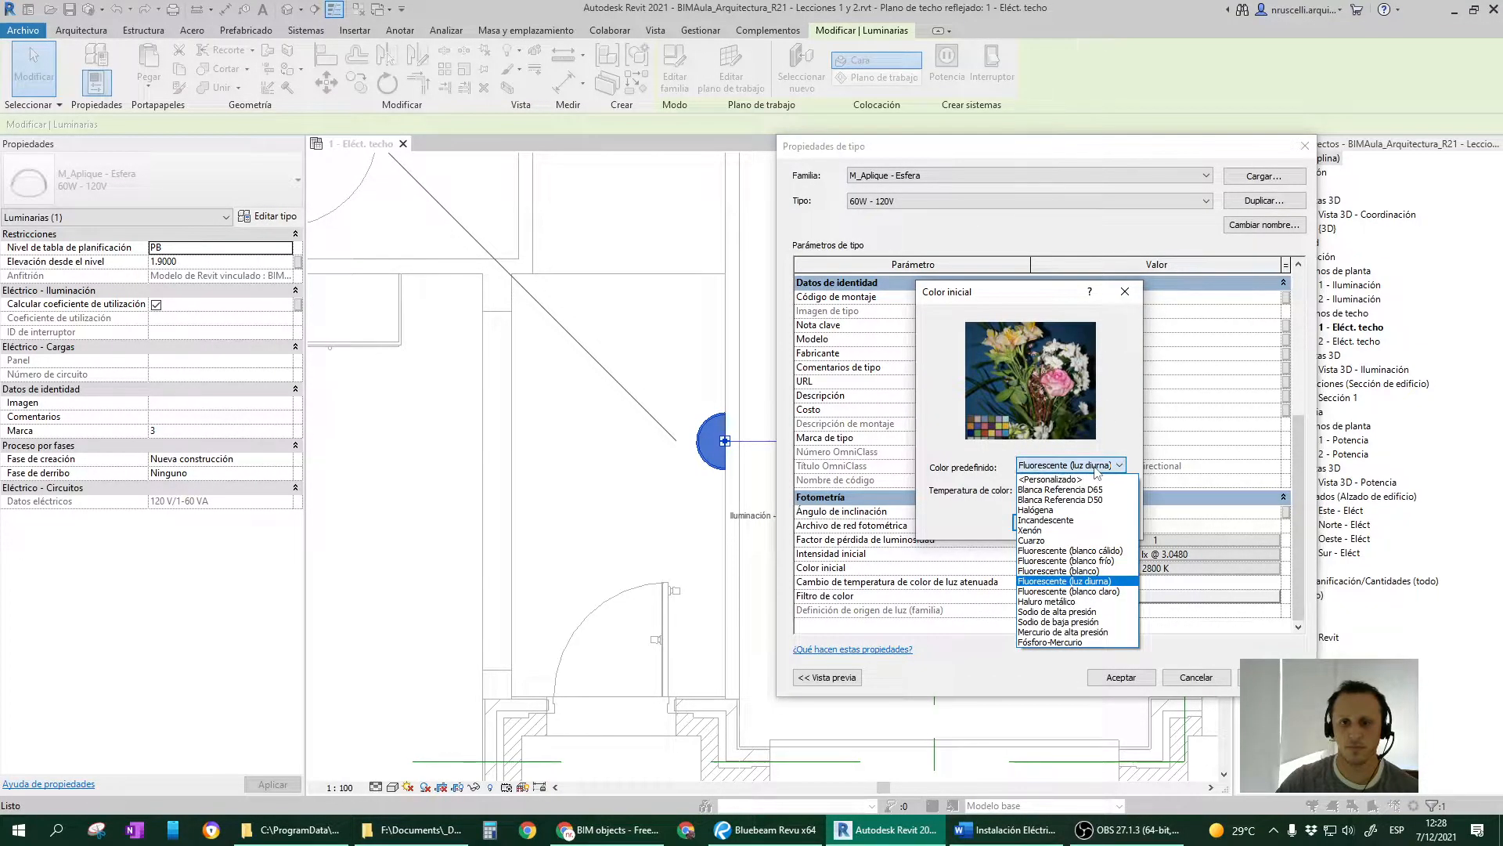
left_click(1059, 510)
left_click(1083, 468)
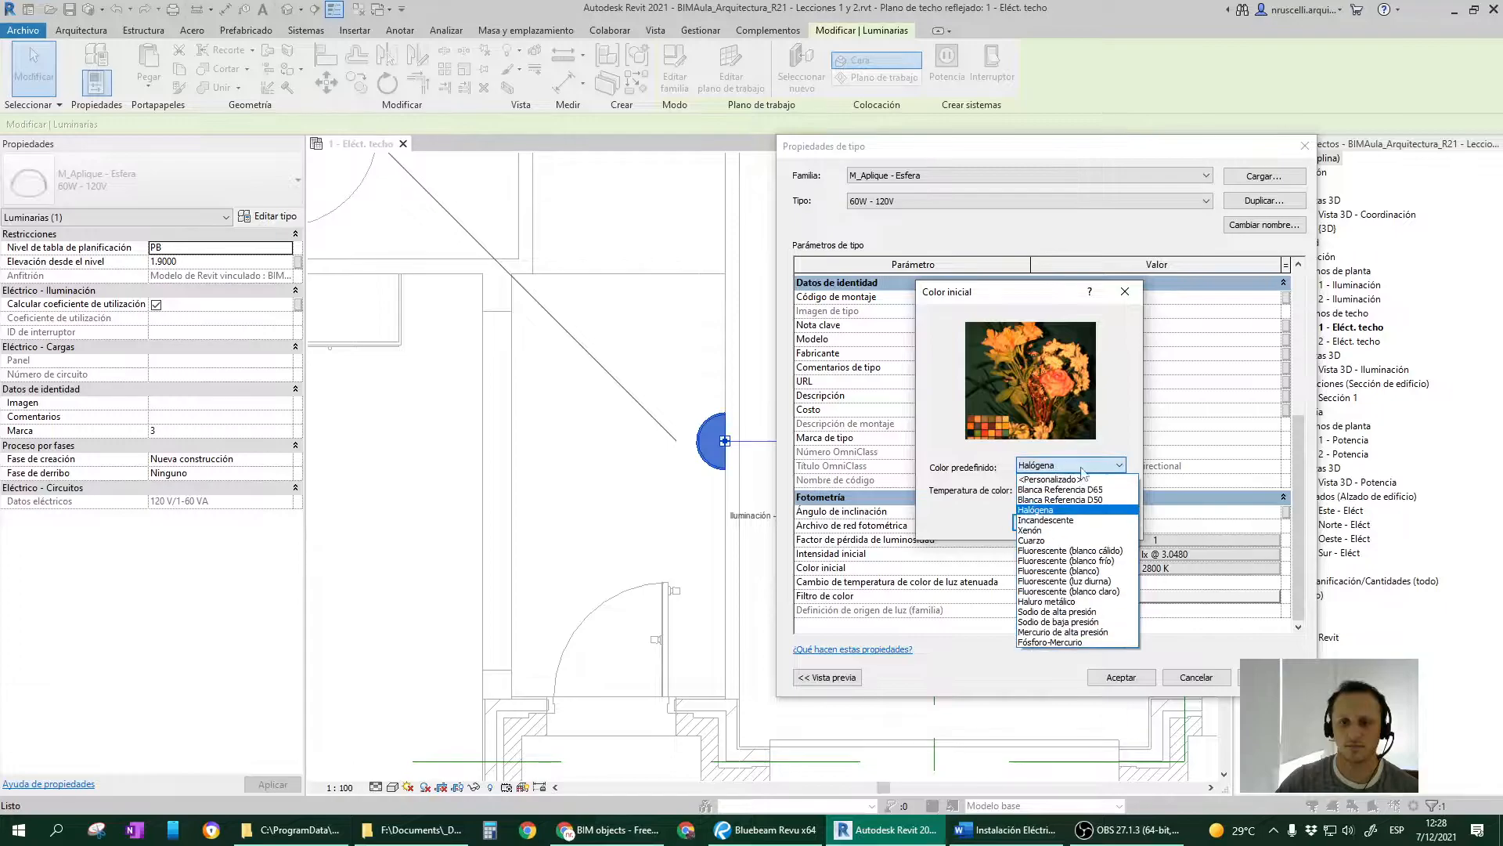
left_click(1070, 530)
left_click(1072, 468)
left_click(1069, 482)
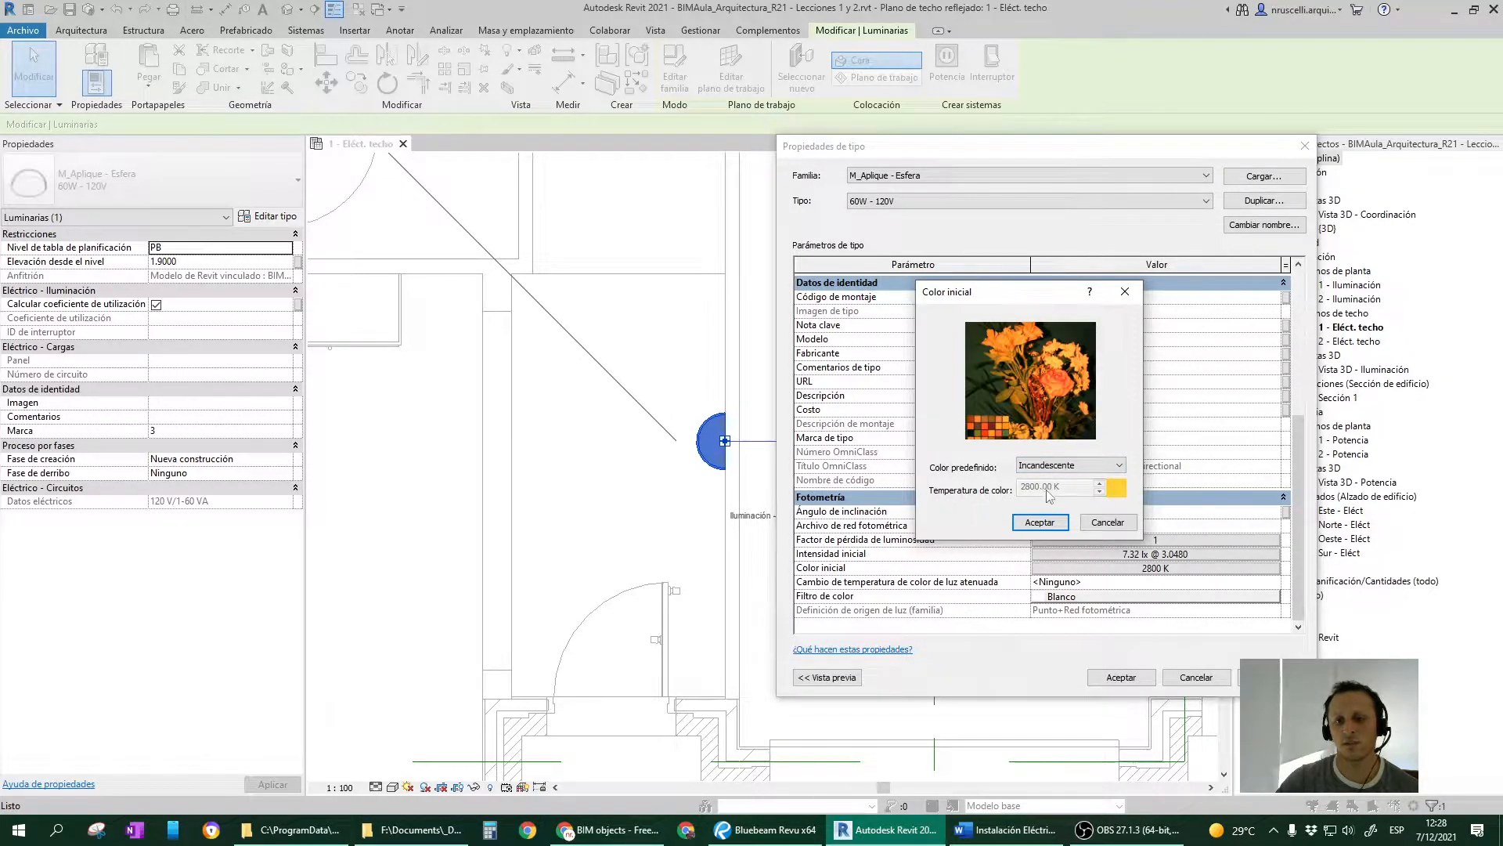
Preview the Blanca Referencia D65 and Fluorescente (blanco frío) presets for the initial color and discard the change.
left_click(1104, 466)
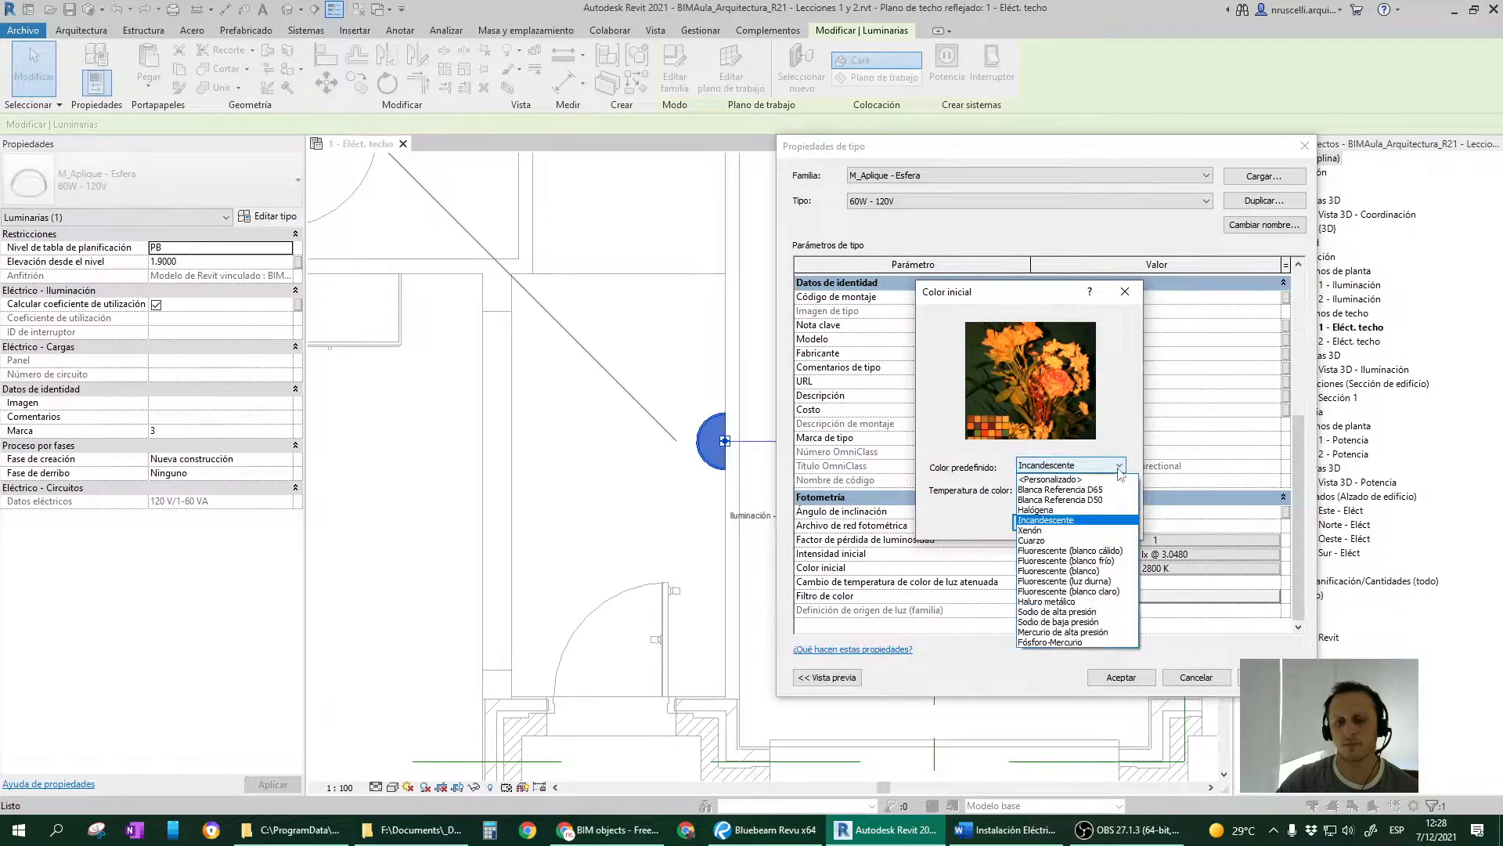
left_click(1093, 490)
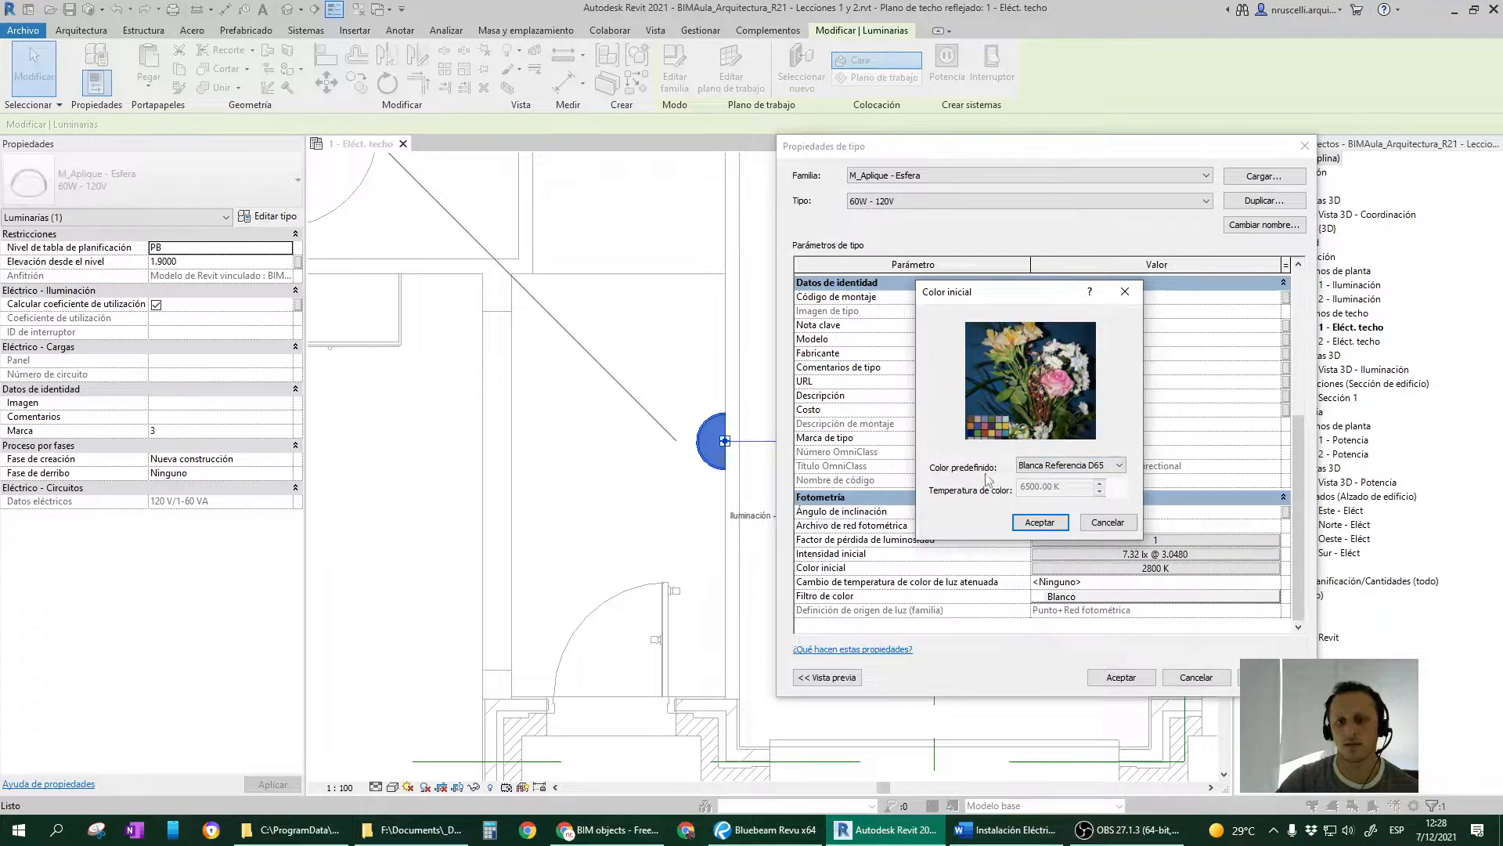
left_click(1096, 465)
left_click(1065, 567)
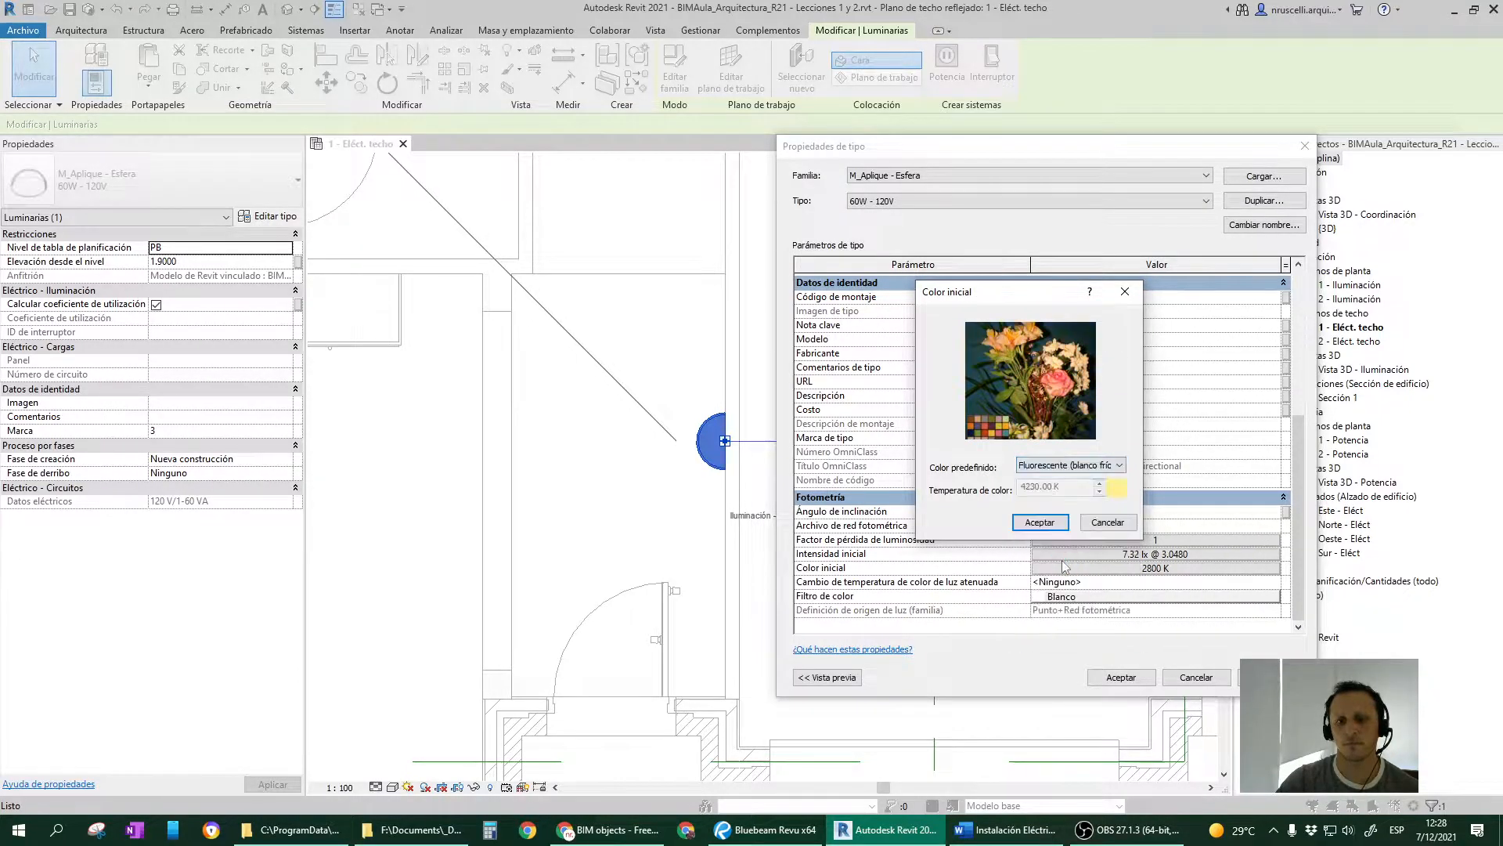
left_click(1108, 522)
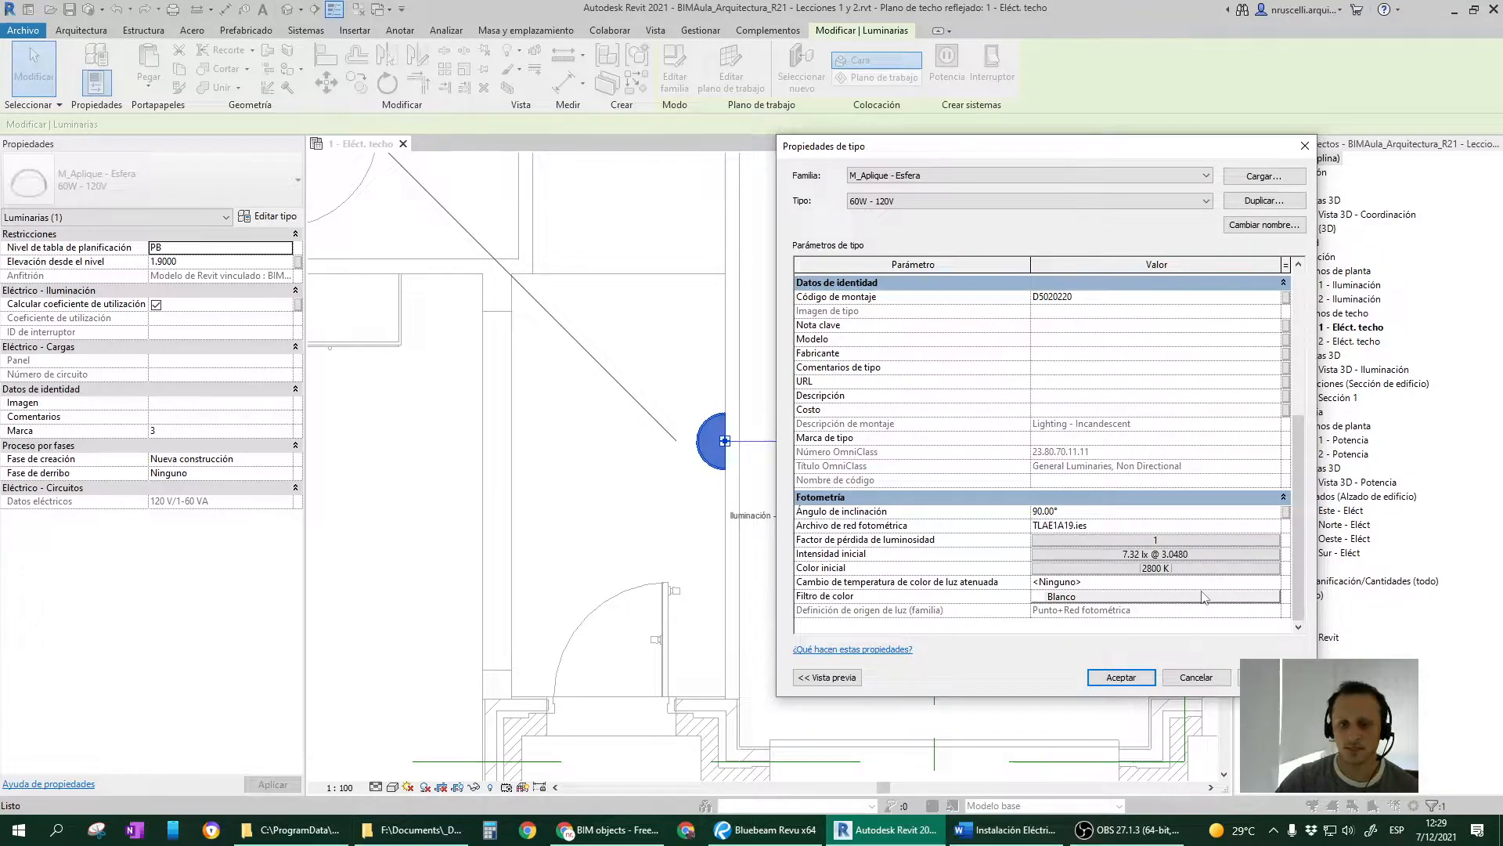
Set Cambio de temperatura de color de luz atenuada to Curva de lámpara incandescente and look at the Filtro de color choices.
left_click(1151, 596)
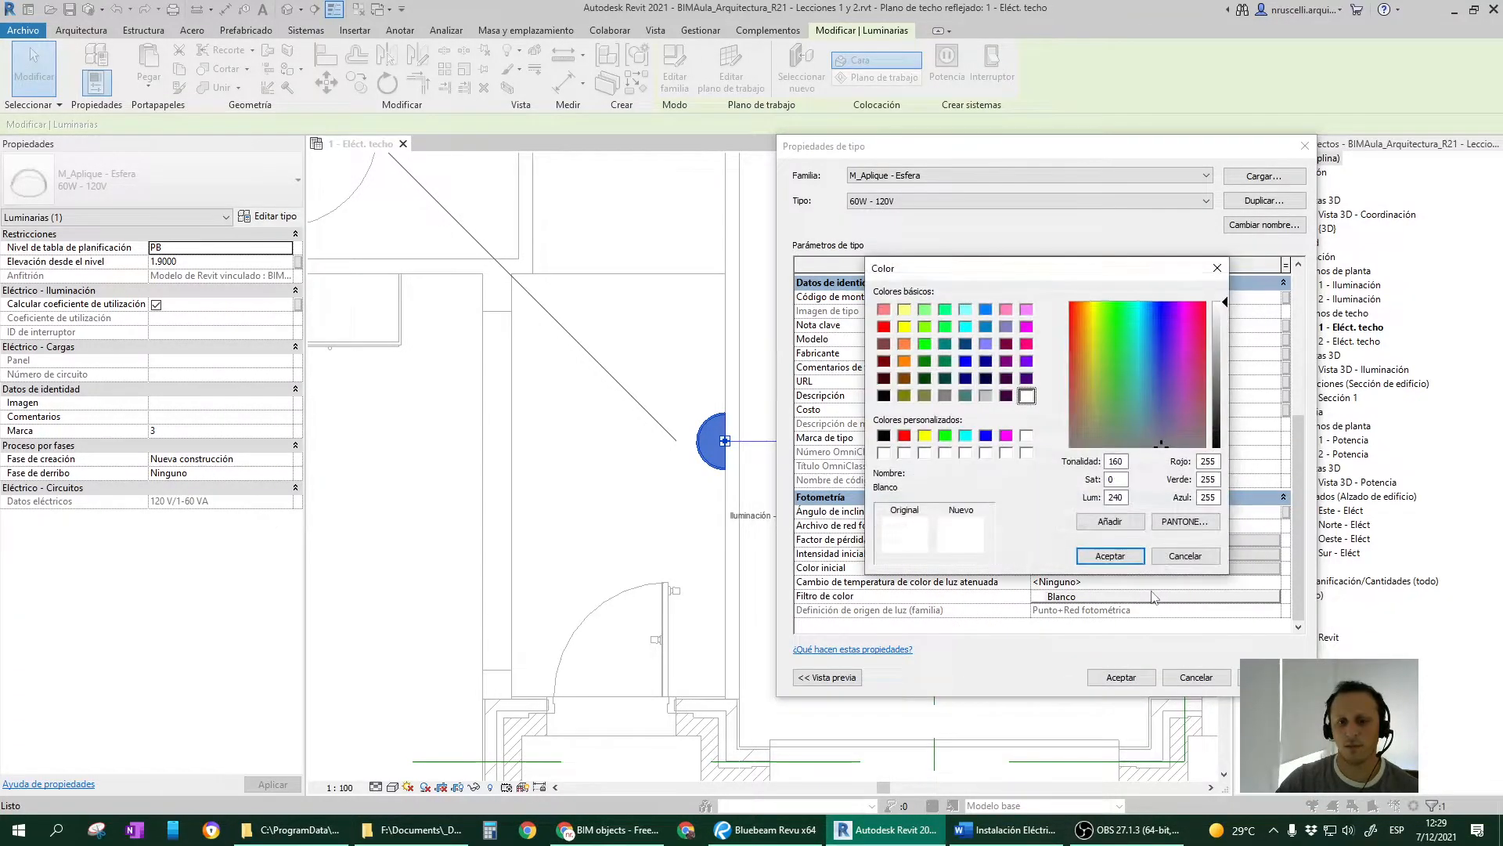
left_click(1186, 556)
left_click(1105, 583)
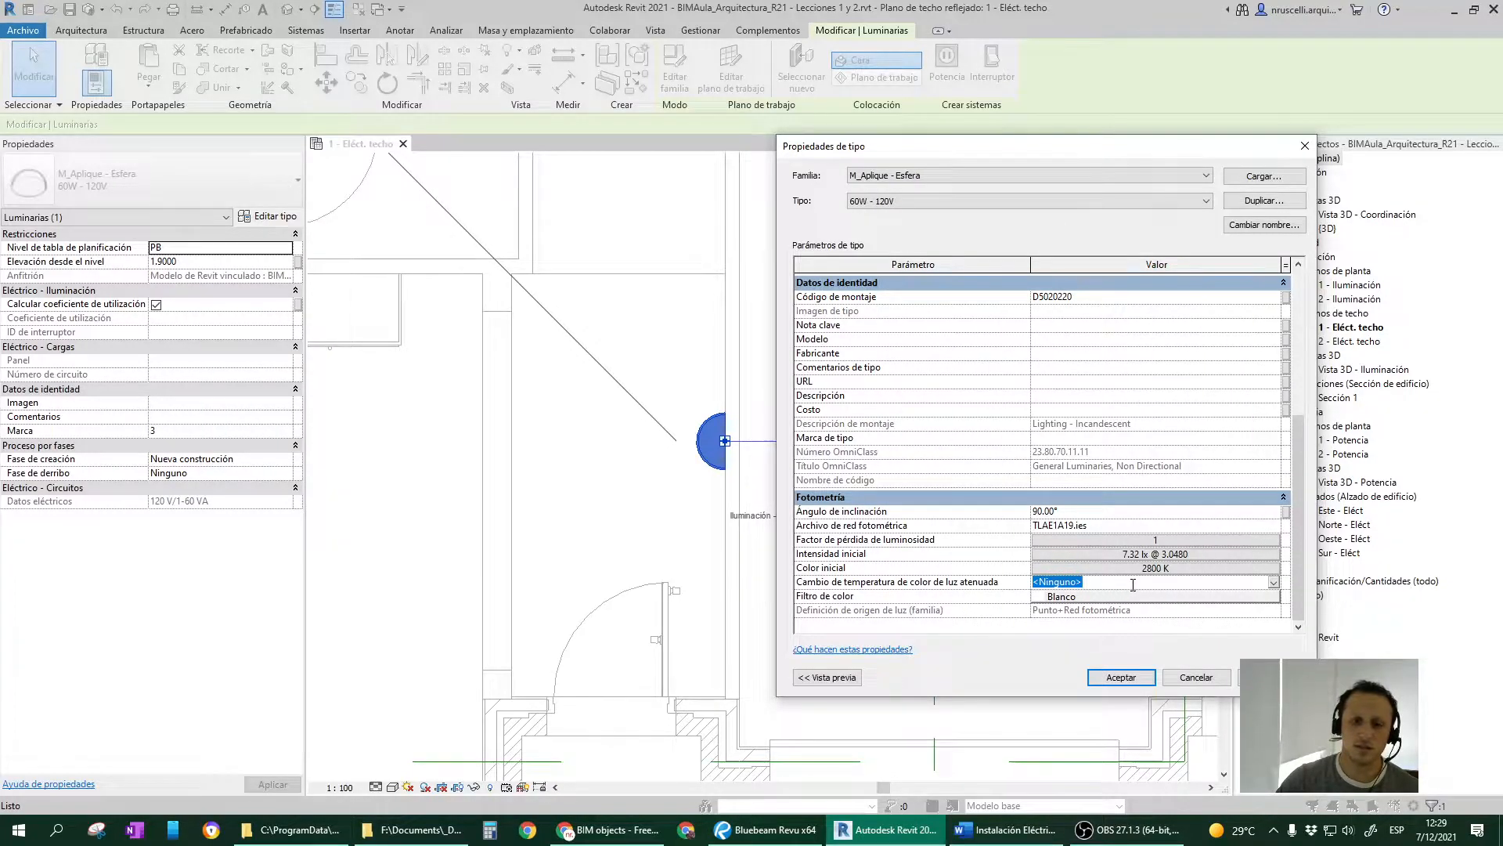
left_click(1273, 582)
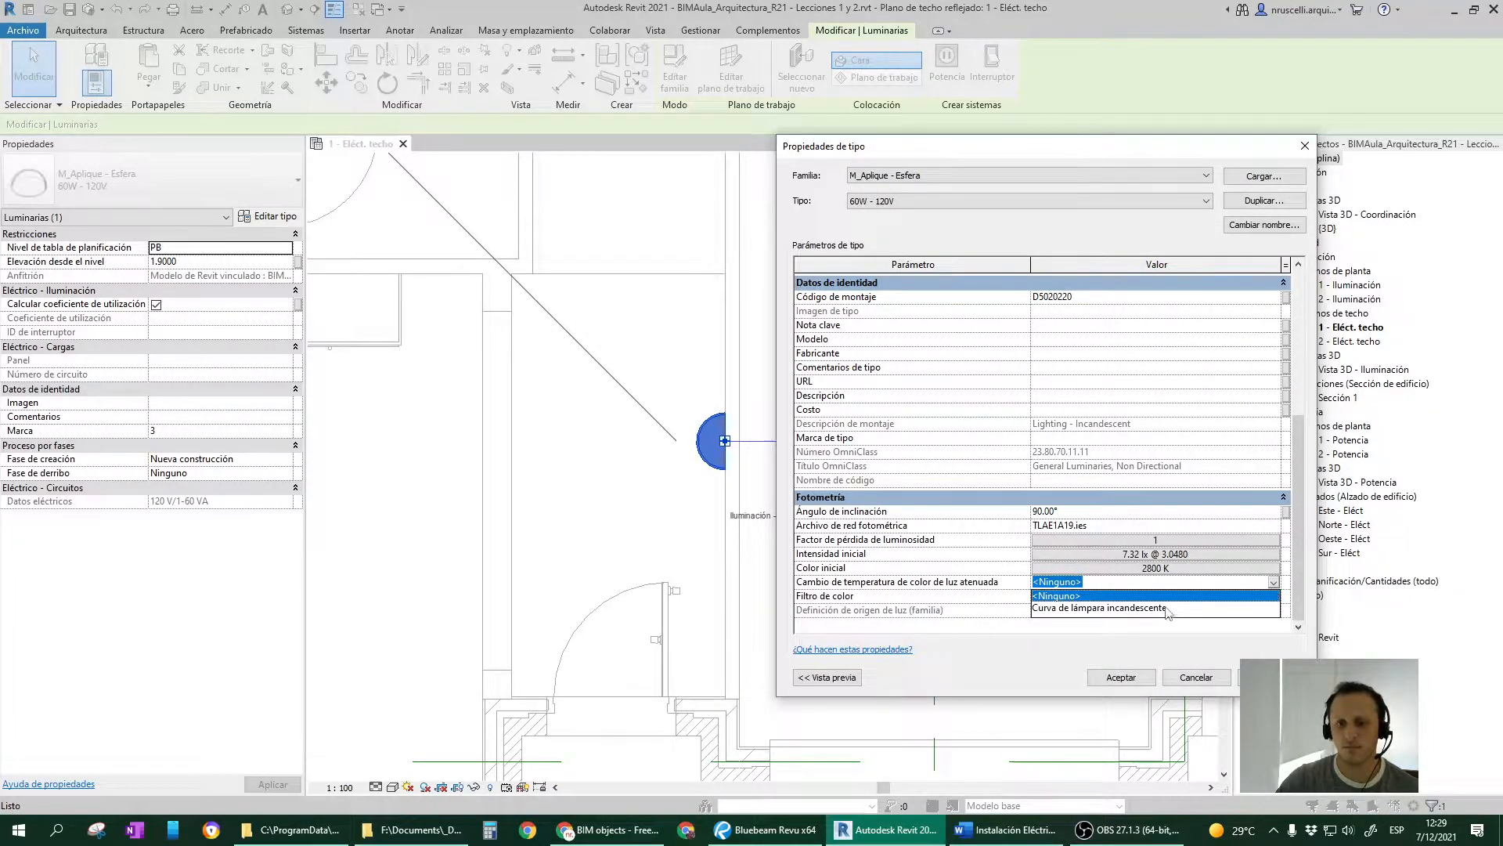
left_click(1076, 613)
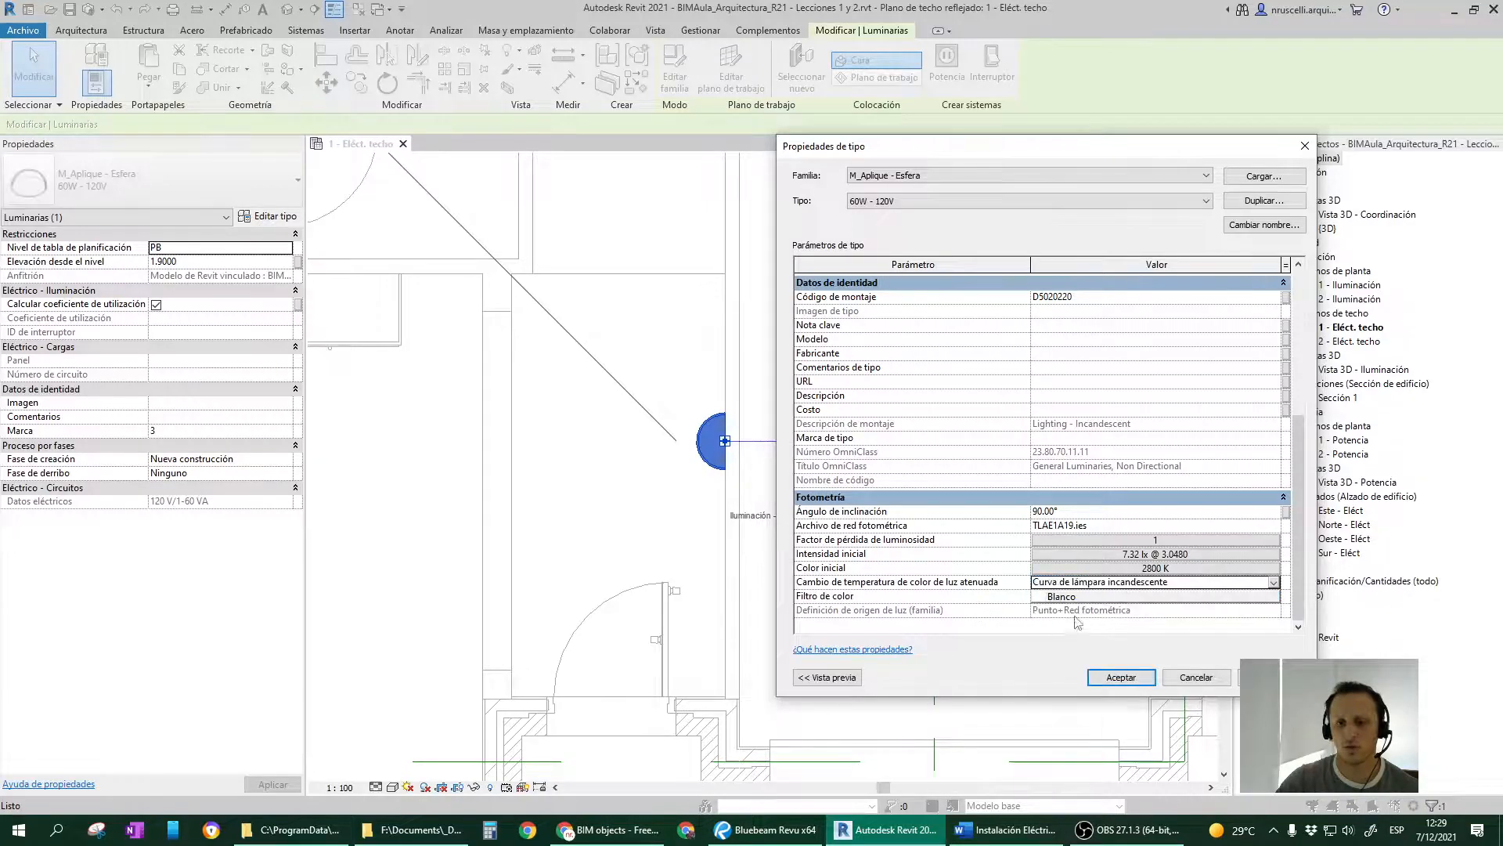
left_click(1088, 598)
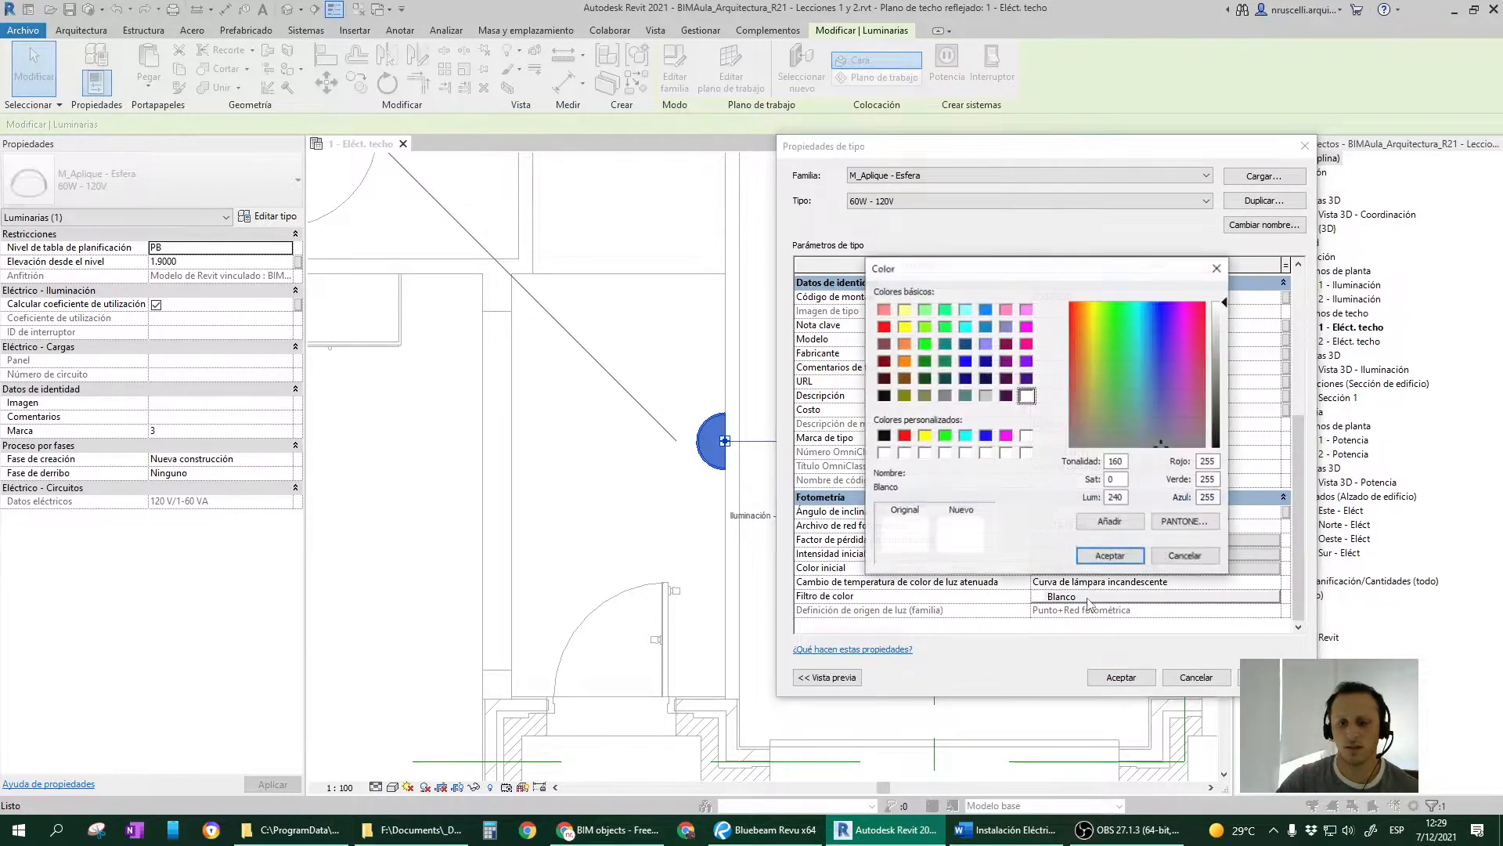
left_click(1186, 556)
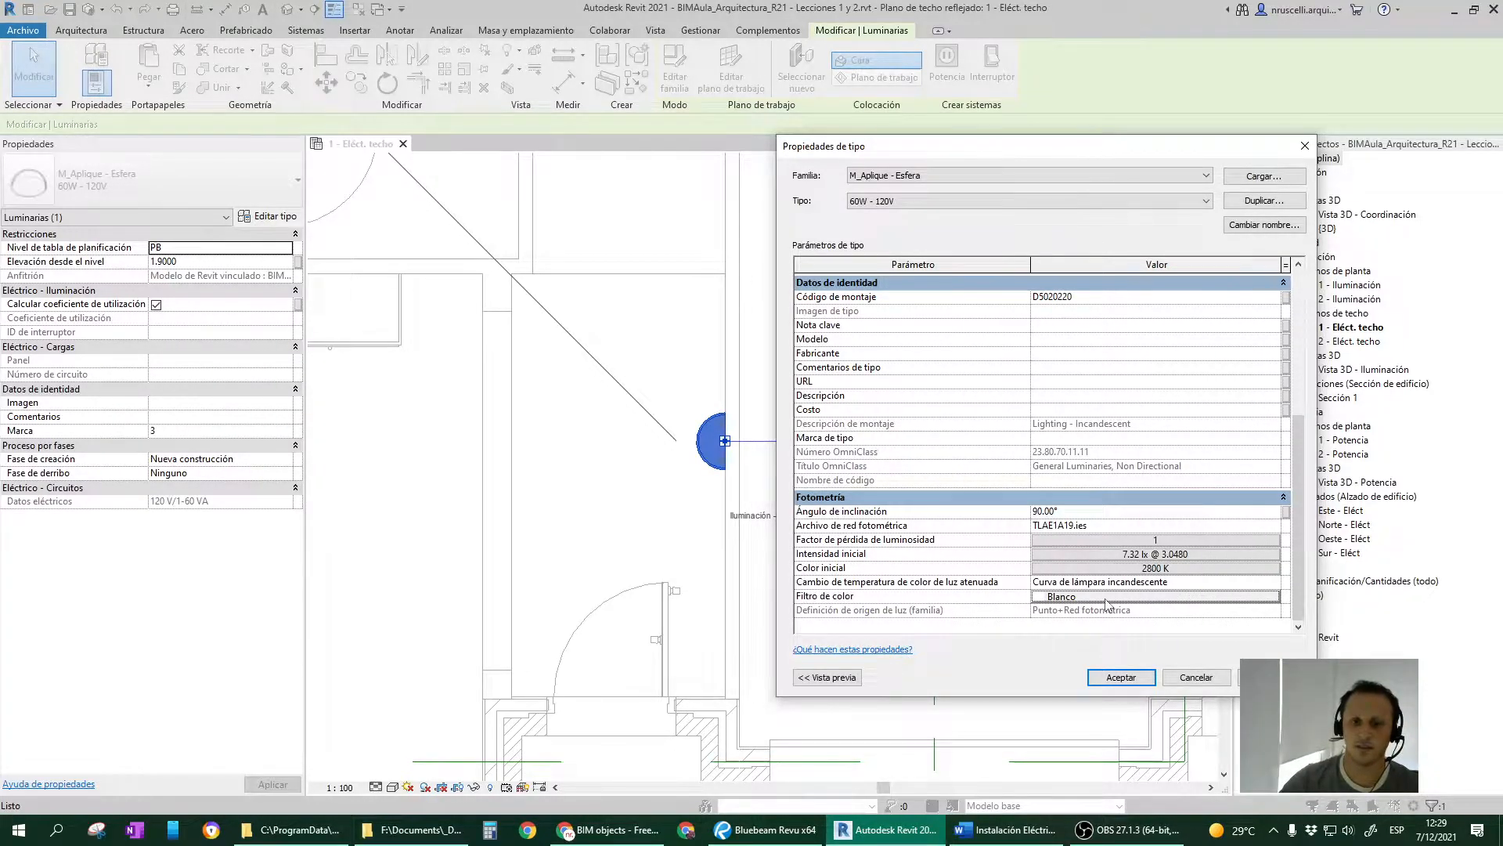
Review the wall light's electrical load, dimension and identity type parameters and close the type properties without further changes.
scroll(1107, 604, "up", 5)
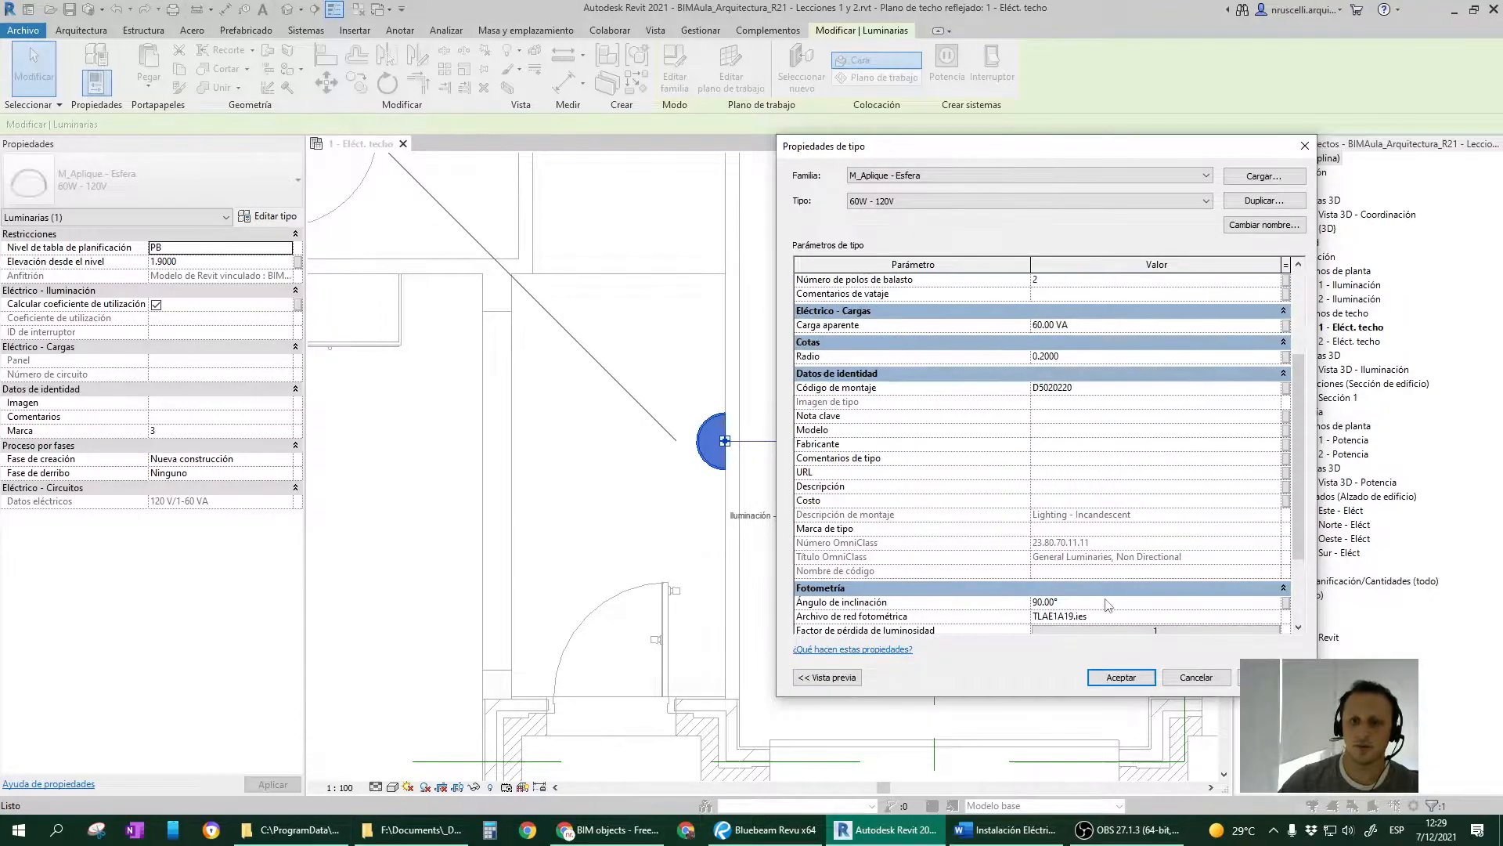
left_click_drag(1057, 162, 746, 152)
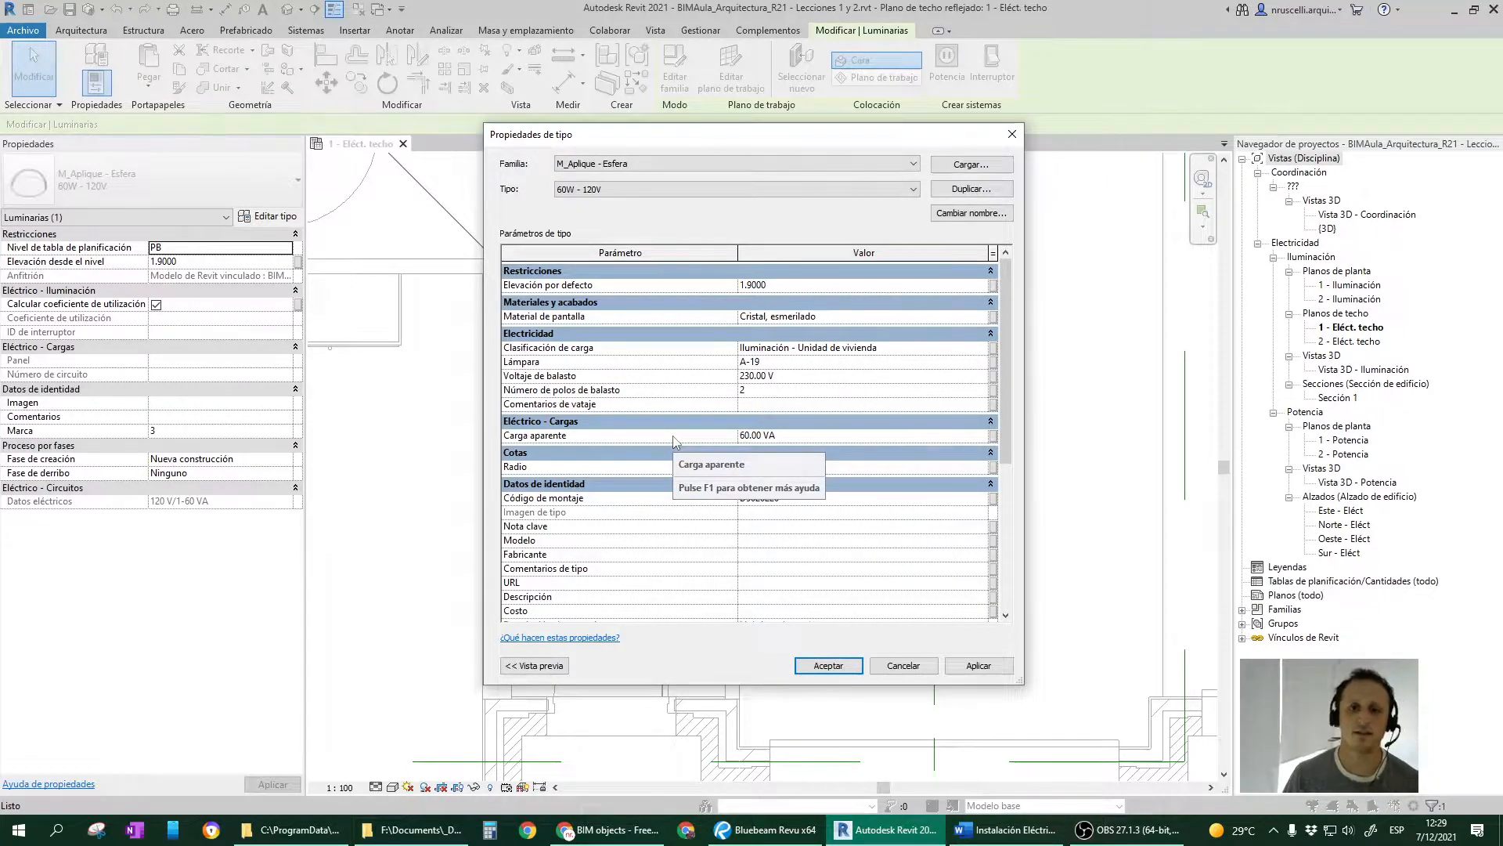
left_click(903, 666)
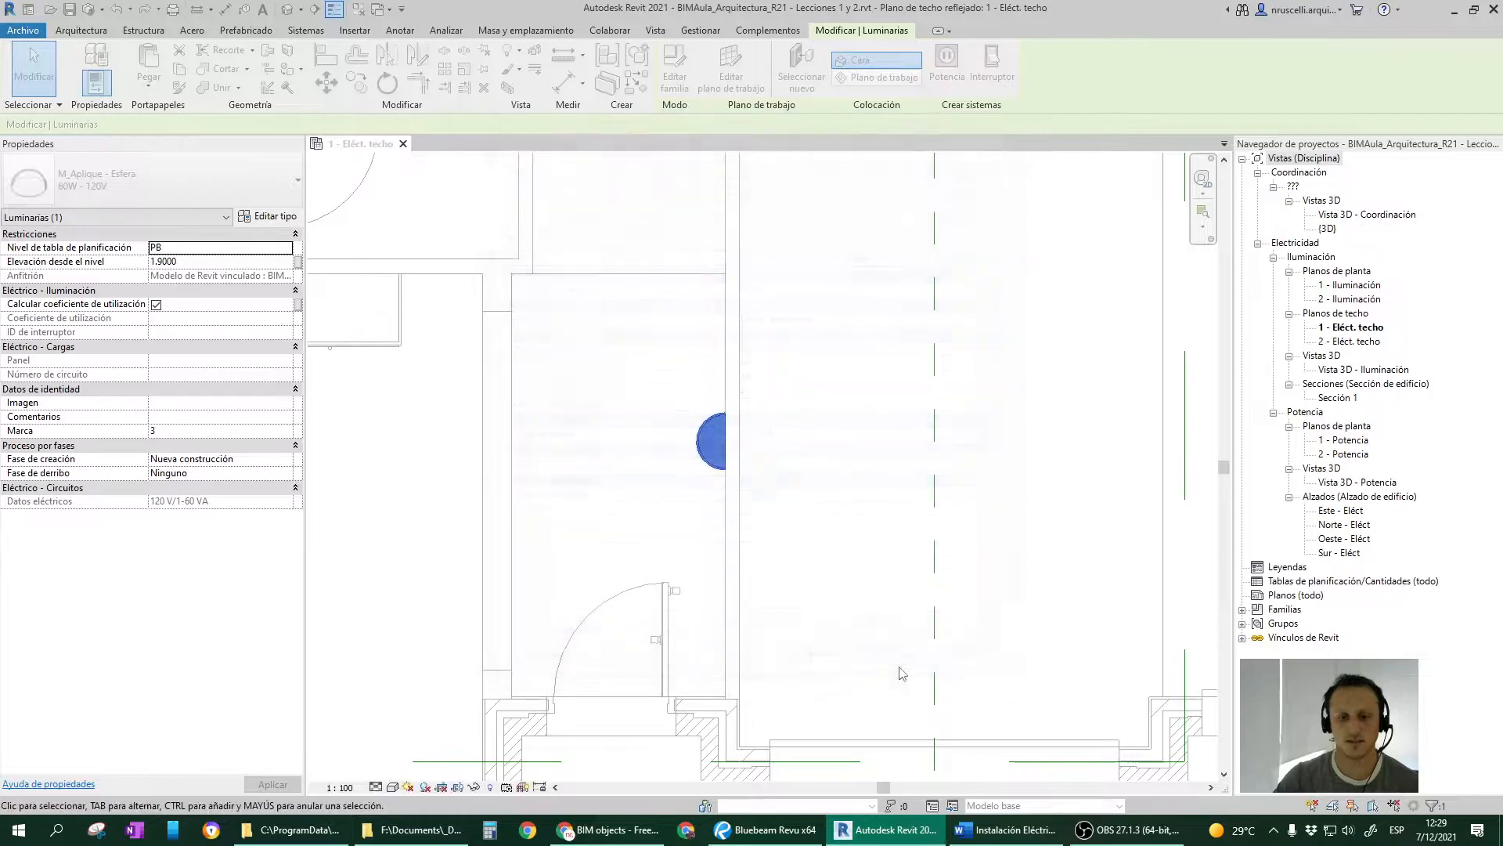
Open the default 3D view and isolate the selected wall light with a section box around it.
scroll(558, 419, "up", 3)
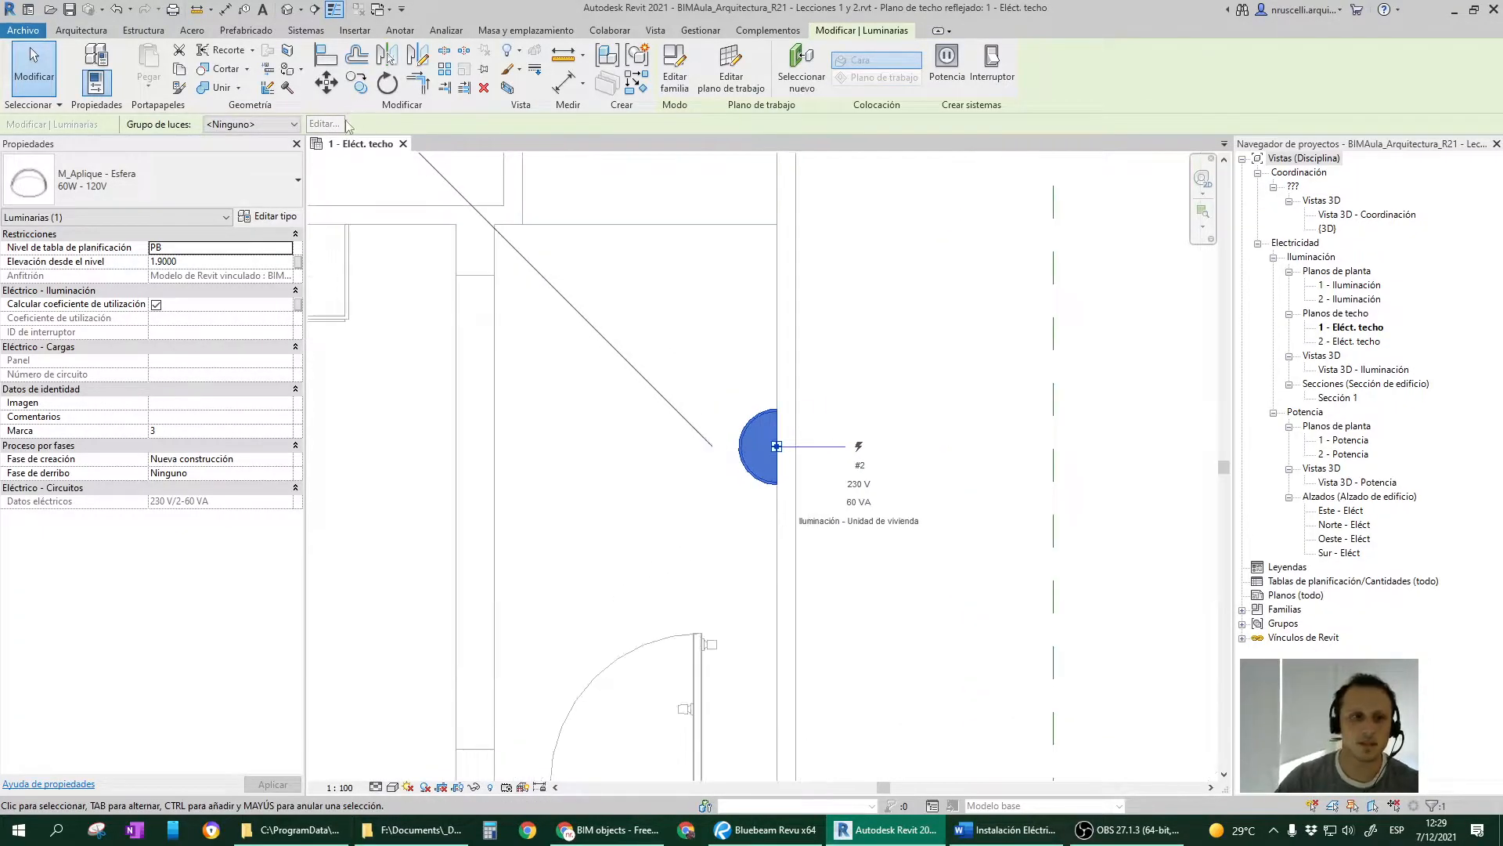
left_click(287, 8)
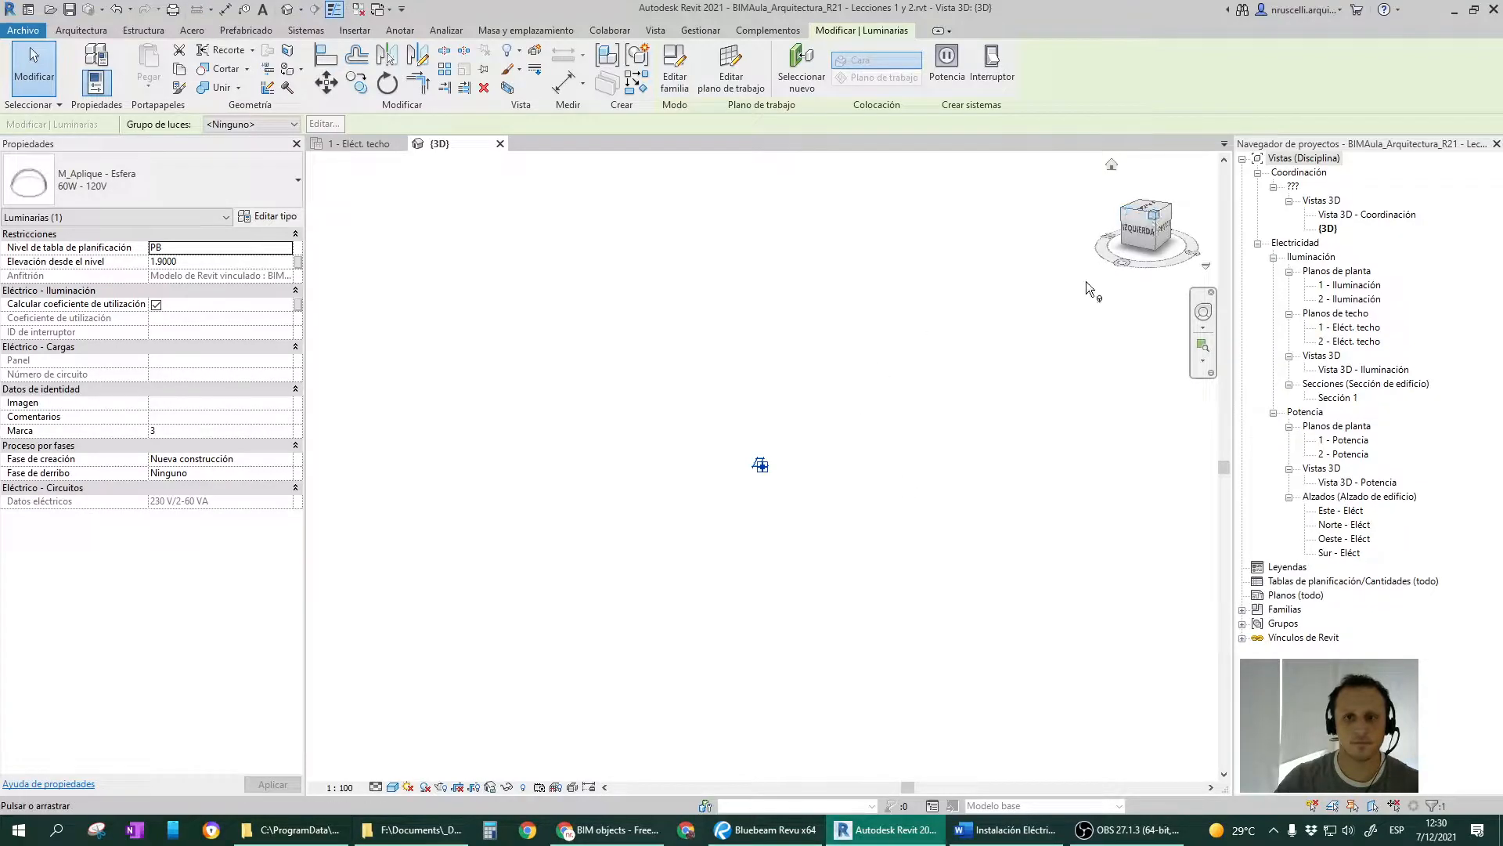
key("b")
key("x")
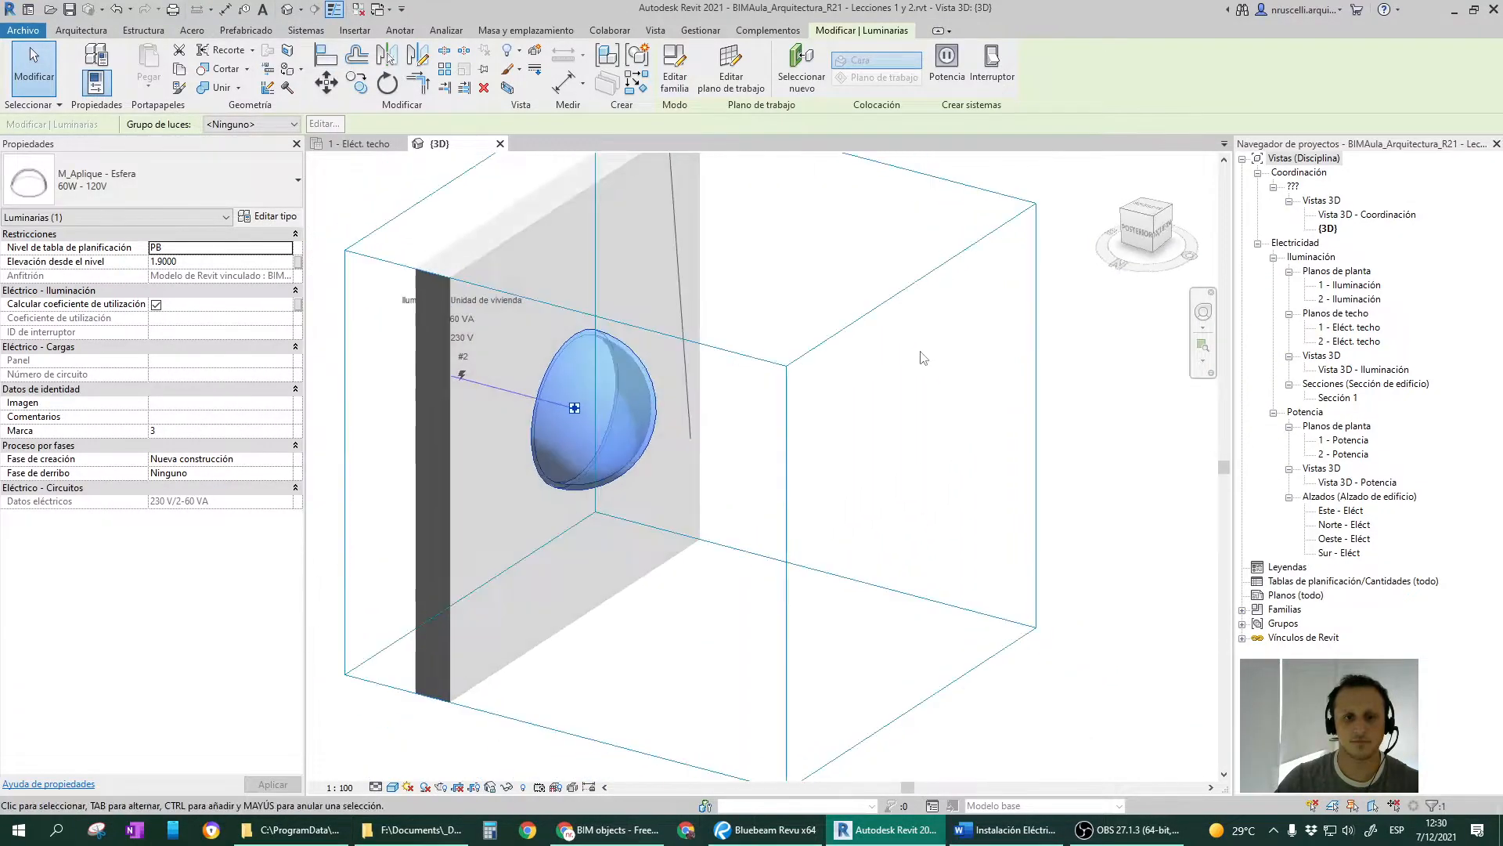
key("Escape")
middle_click_drag(857, 580, 740, 559, "shift")
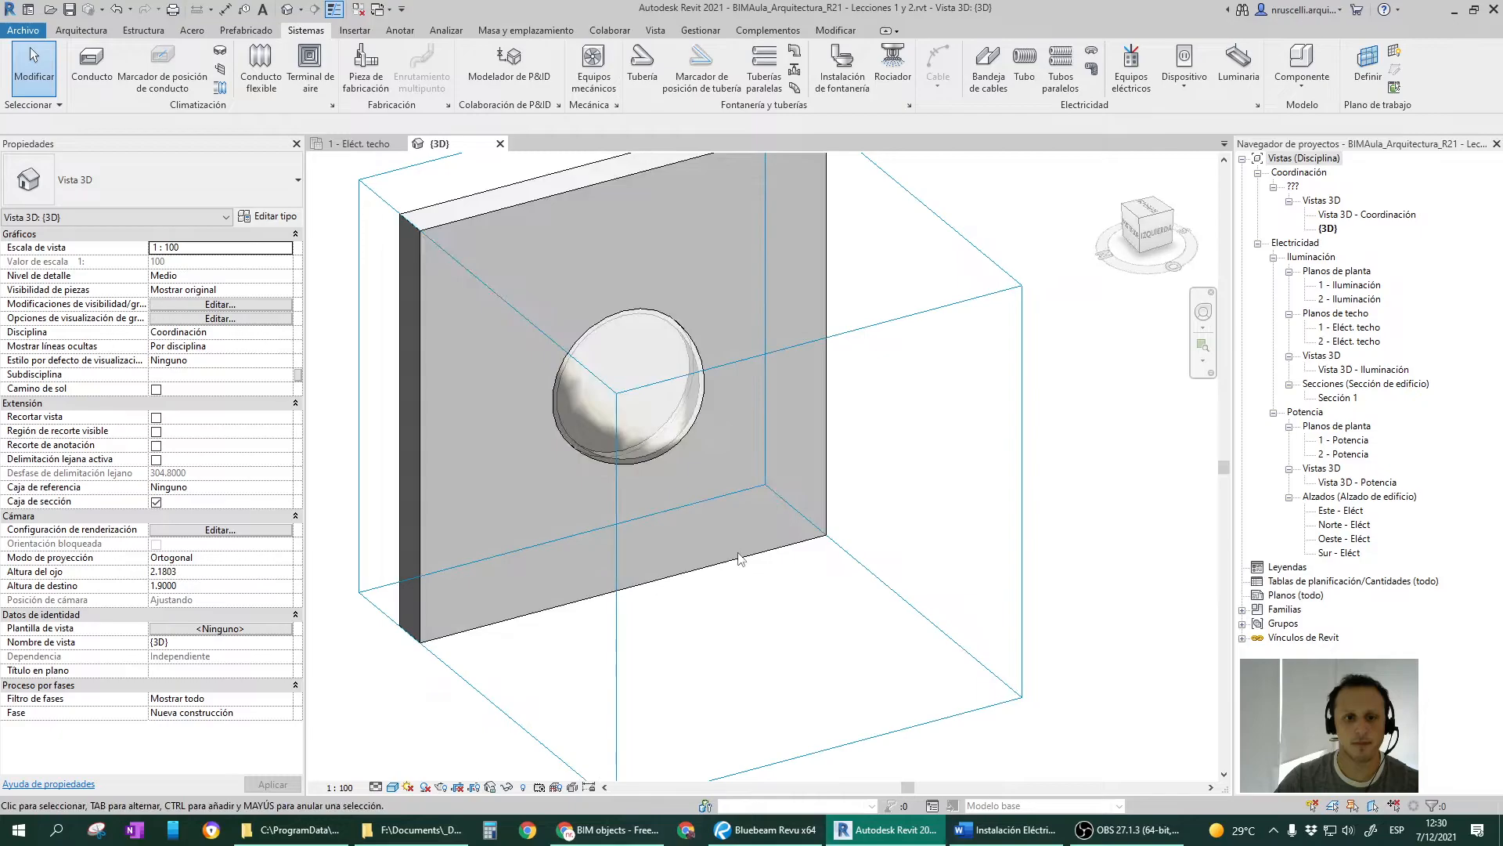
Select the wall light in the 3D view and open its family for editing.
left_click(646, 317)
middle_click_drag(651, 301, 709, 364)
scroll(816, 395, "down", 2)
middle_click_drag(861, 466, 764, 511)
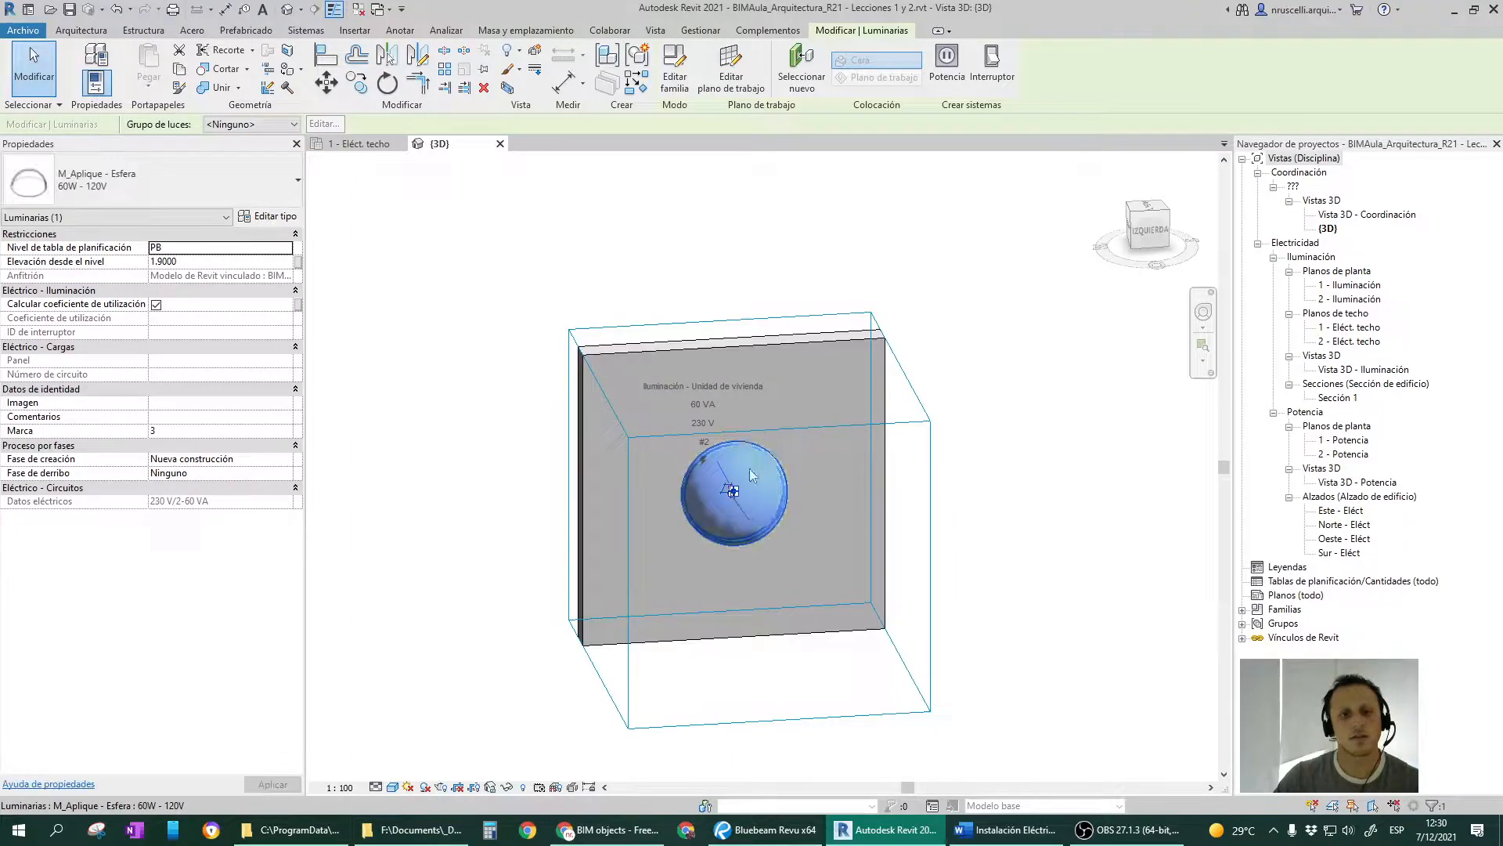
left_click(676, 76)
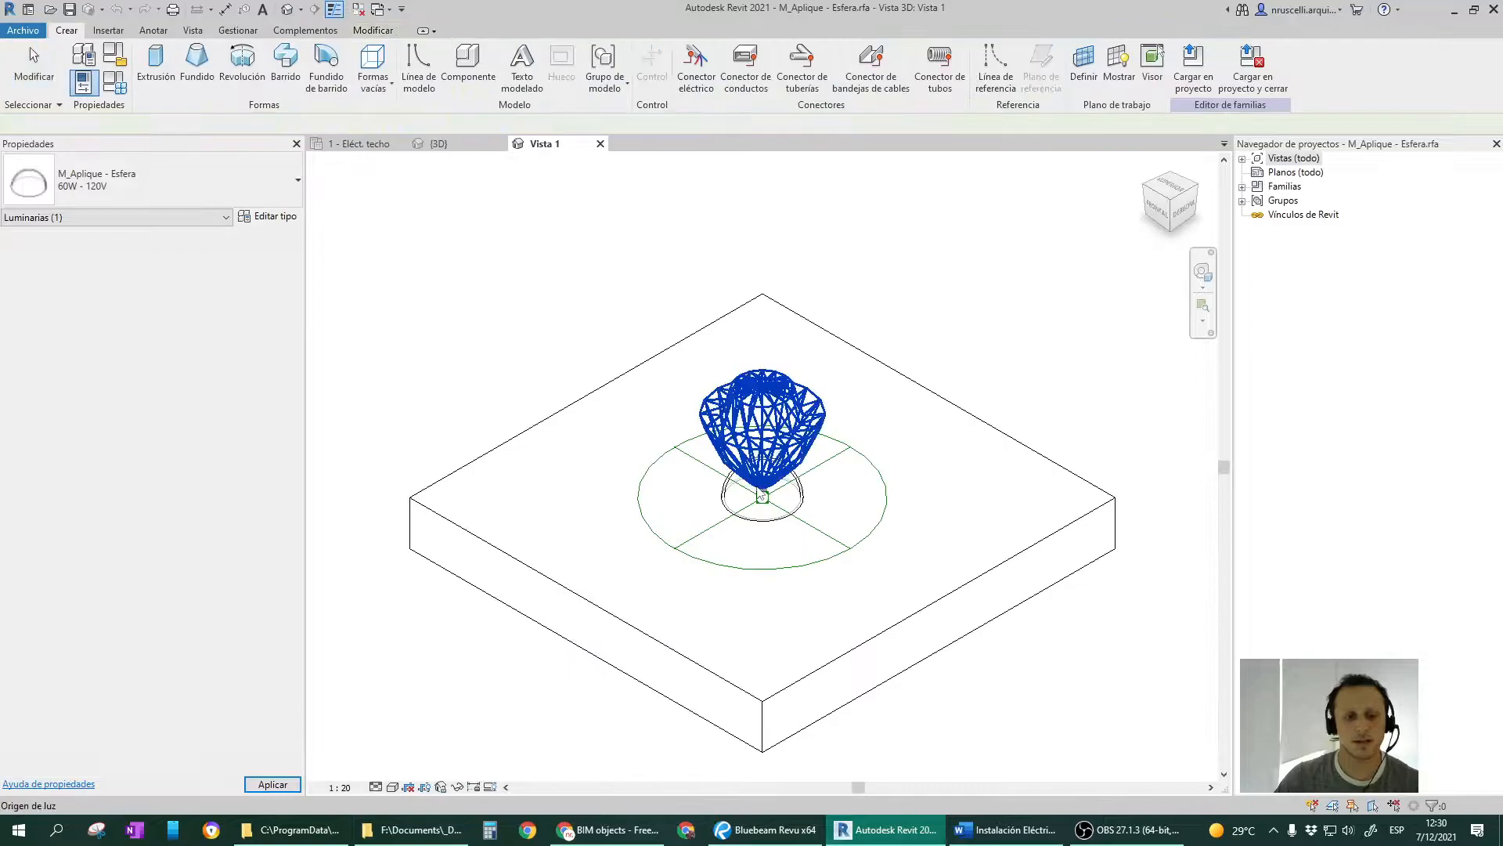
Set the visual style of the family's 3D view to Sombreado.
middle_click_drag(451, 746, 979, 575, "shift")
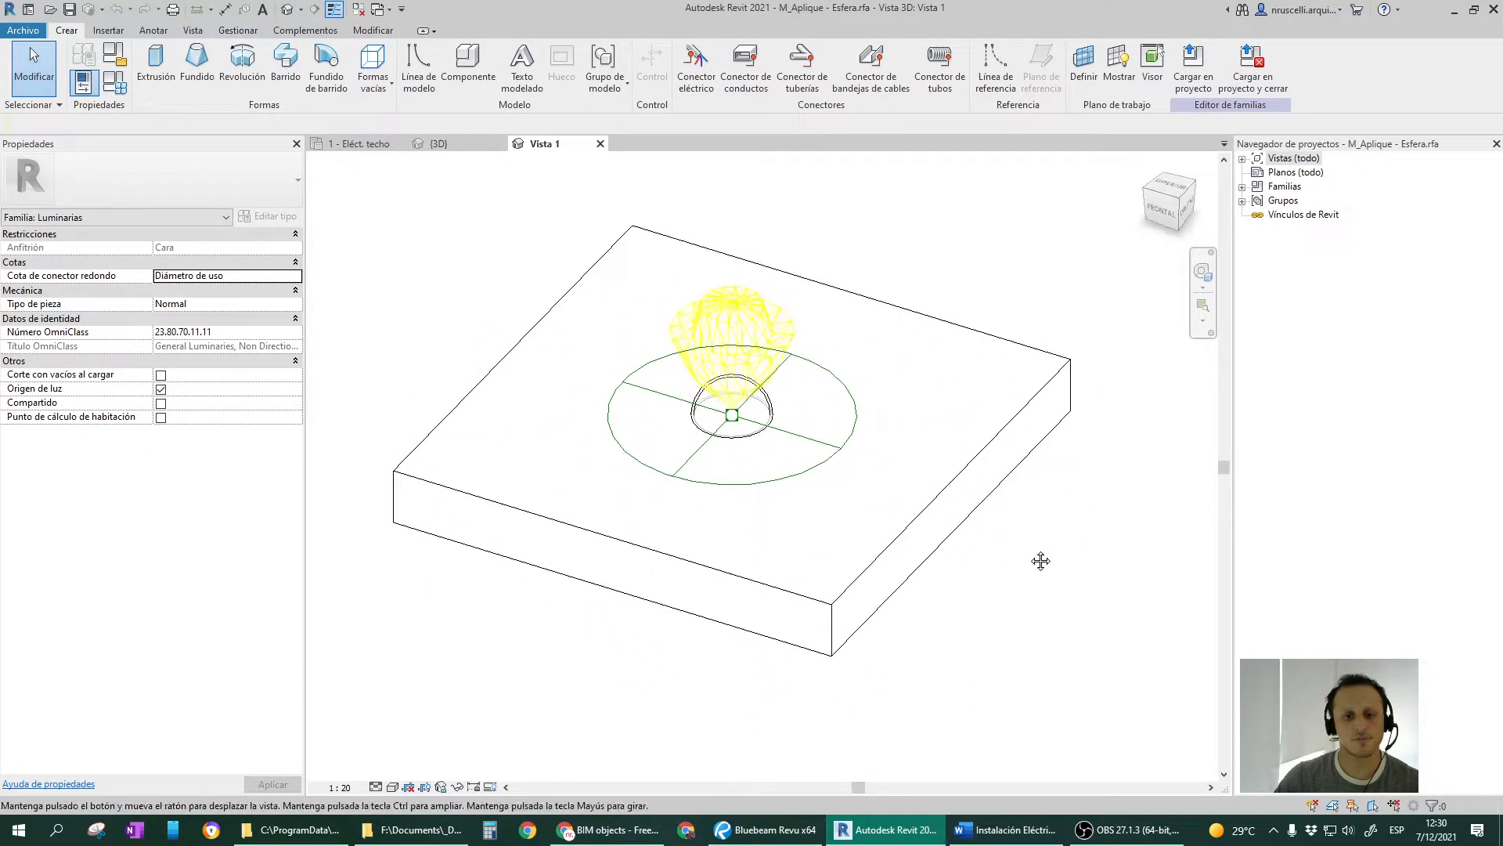
left_click(392, 787)
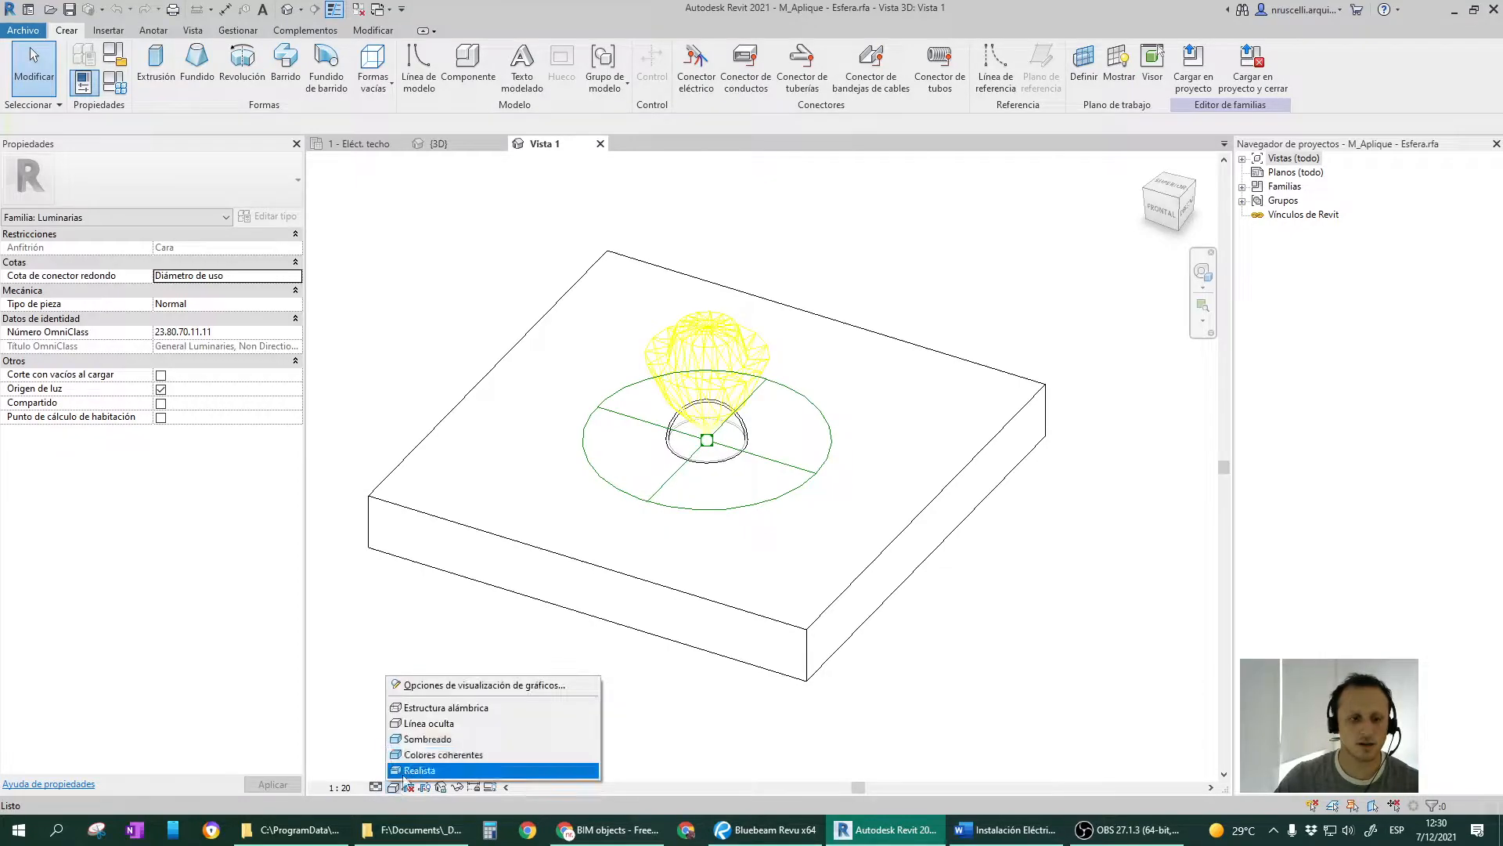
left_click(439, 745)
mouse_move(722, 679)
middle_mouse_down("shift")
mouse_move(811, 624)
mouse_move(815, 599)
middle_mouse_up("shift")
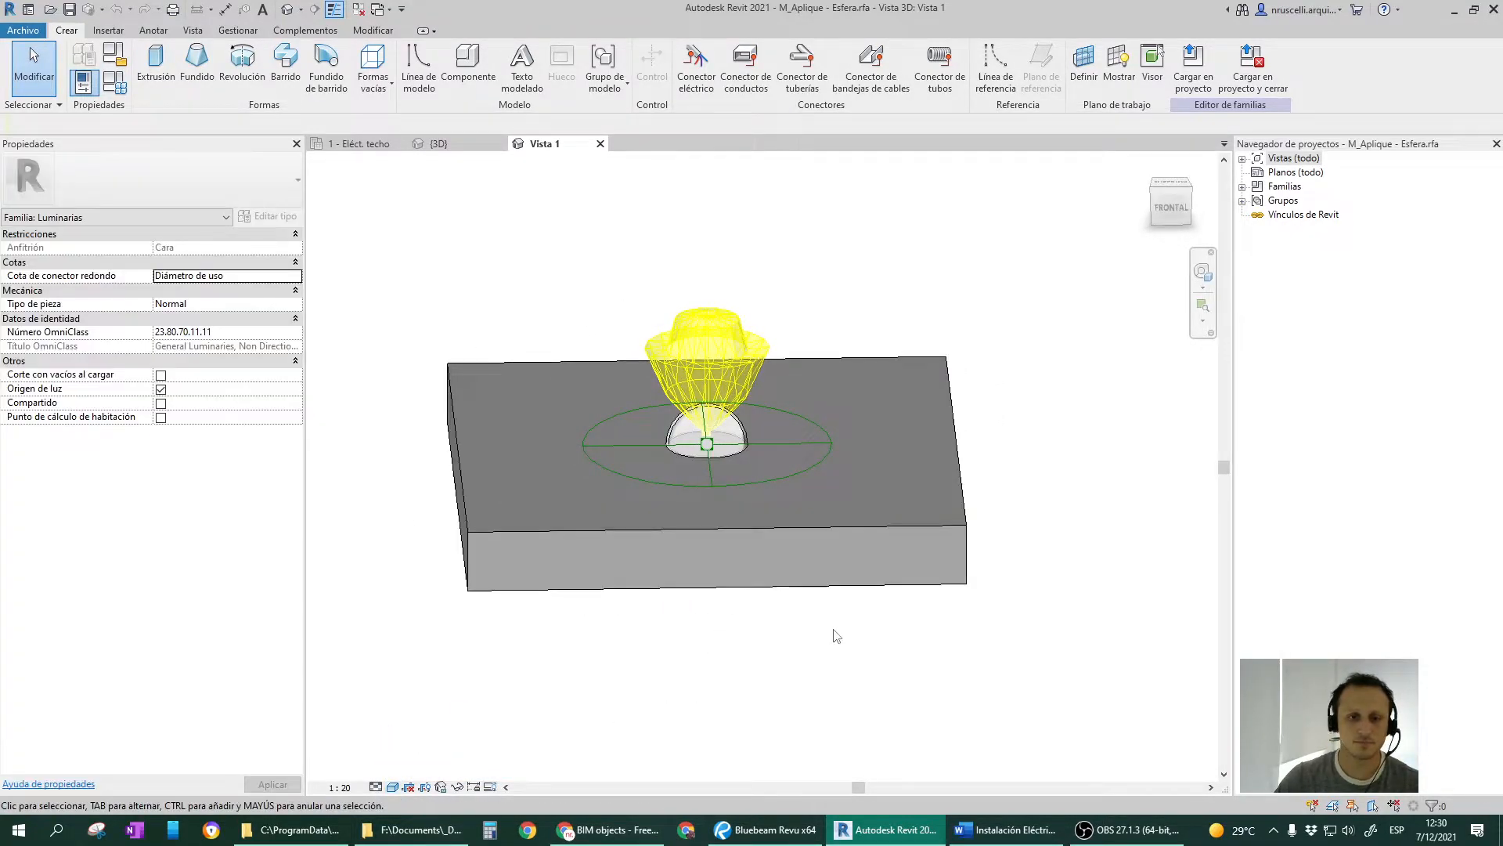
Temporarily hide the rectangular host extrusion beneath the luminaire in the family's 3D view.
left_click(815, 593)
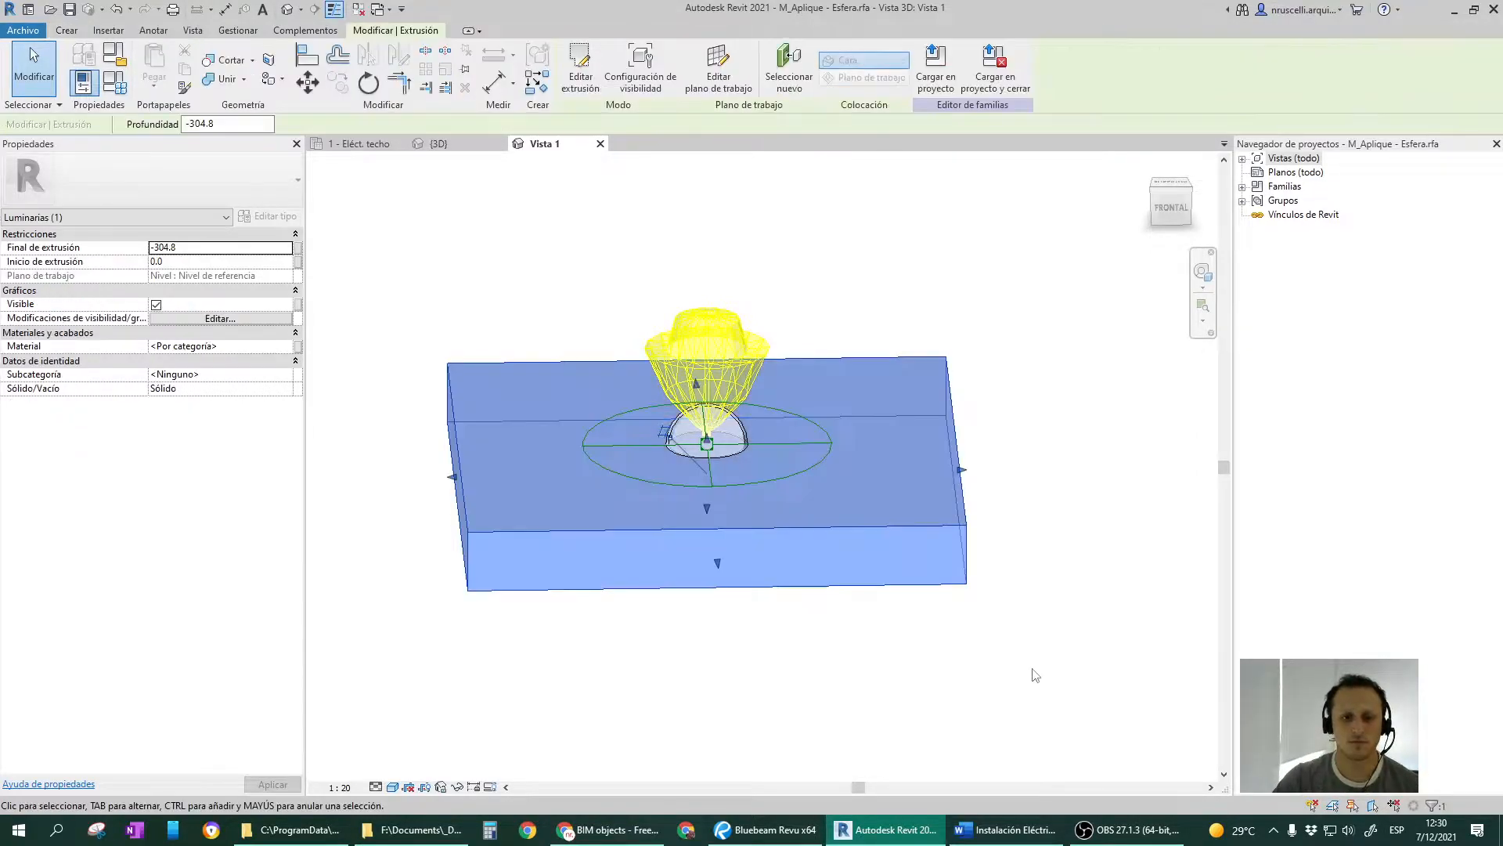
middle_click_drag(1030, 638, 874, 523, "shift")
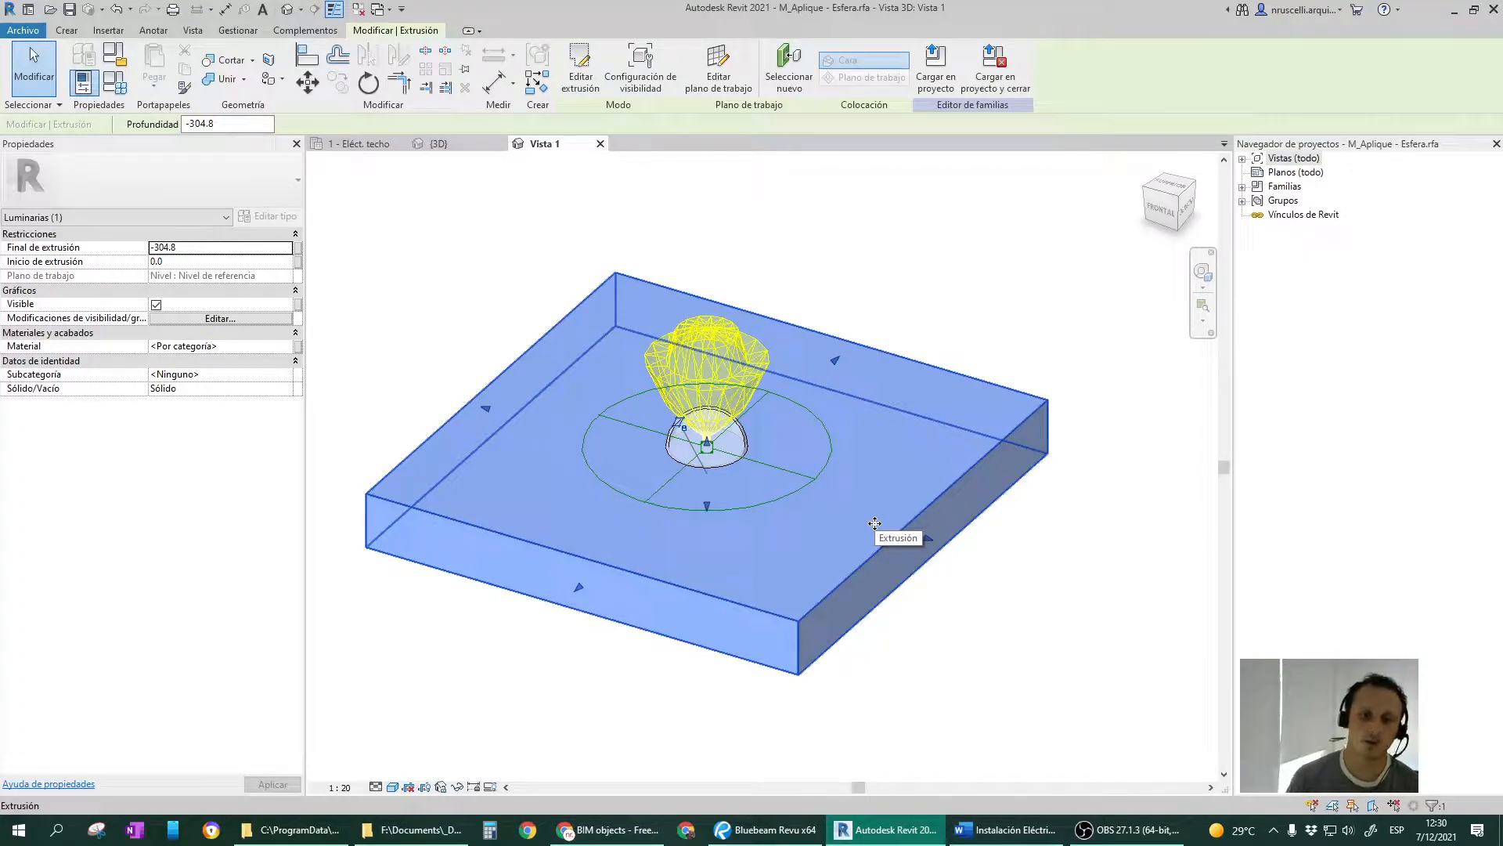
middle_click_drag(841, 505, 907, 522, "shift")
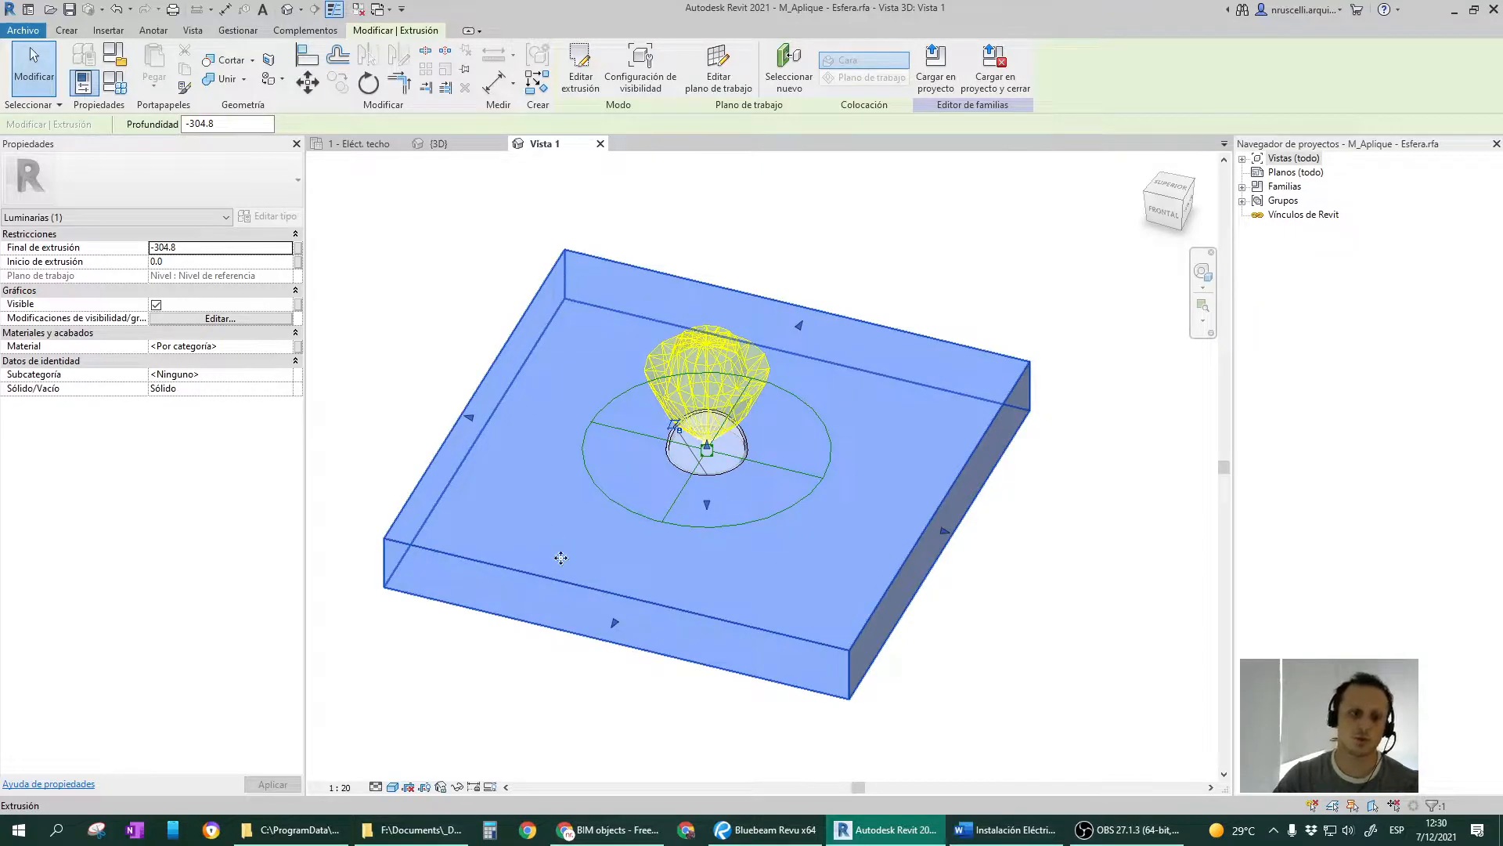
middle_click_drag(983, 629, 928, 634, "shift")
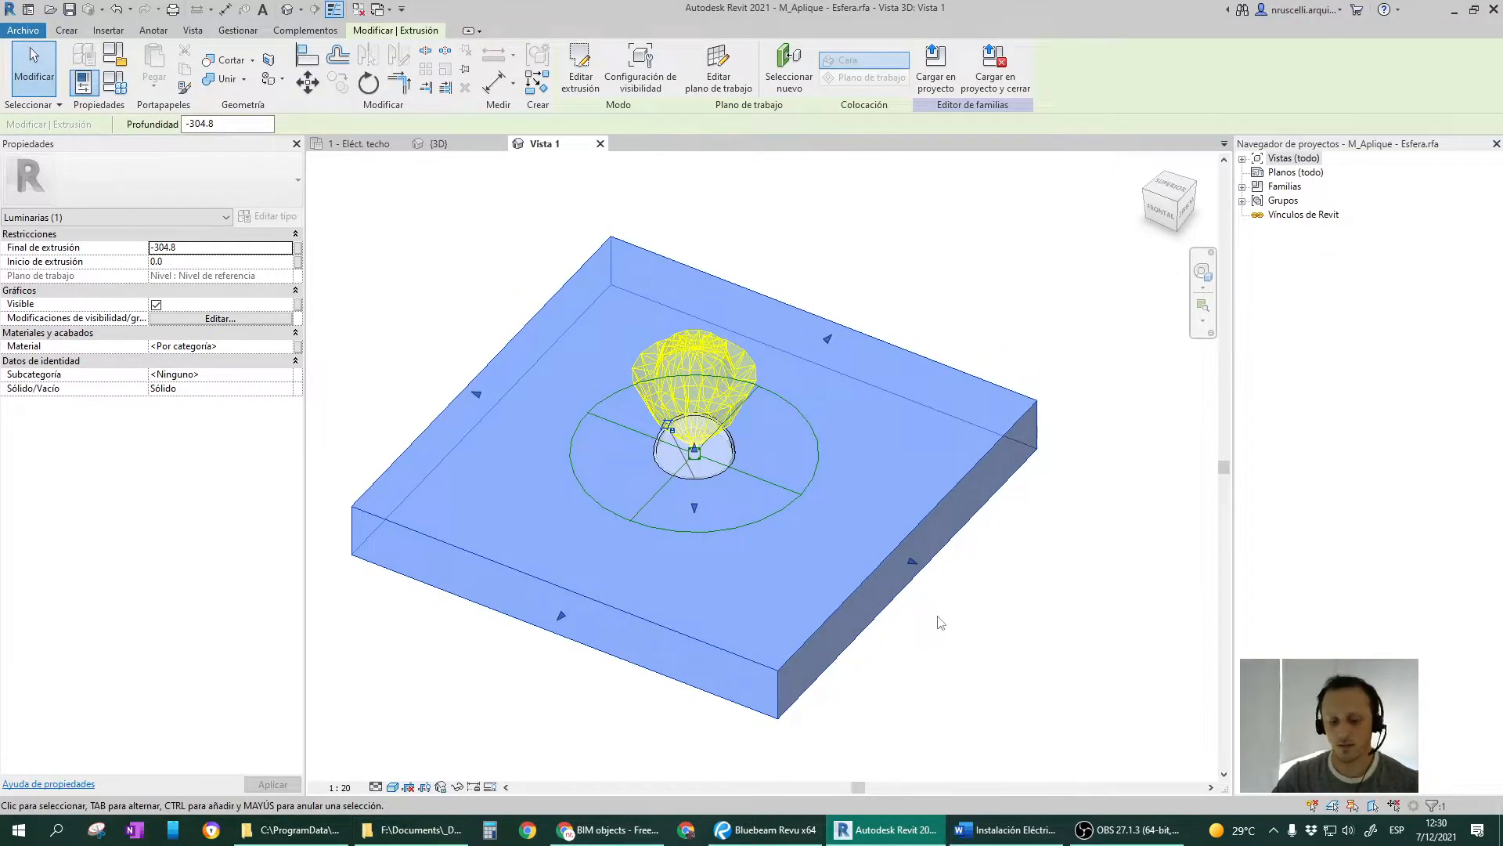
key("h")
key("h")
mouse_move(832, 496)
middle_mouse_down("shift")
mouse_move(877, 530)
mouse_move(857, 533)
mouse_move(857, 513)
middle_mouse_up("shift")
scroll(742, 574, "up", 3)
scroll(826, 456, "up", 2)
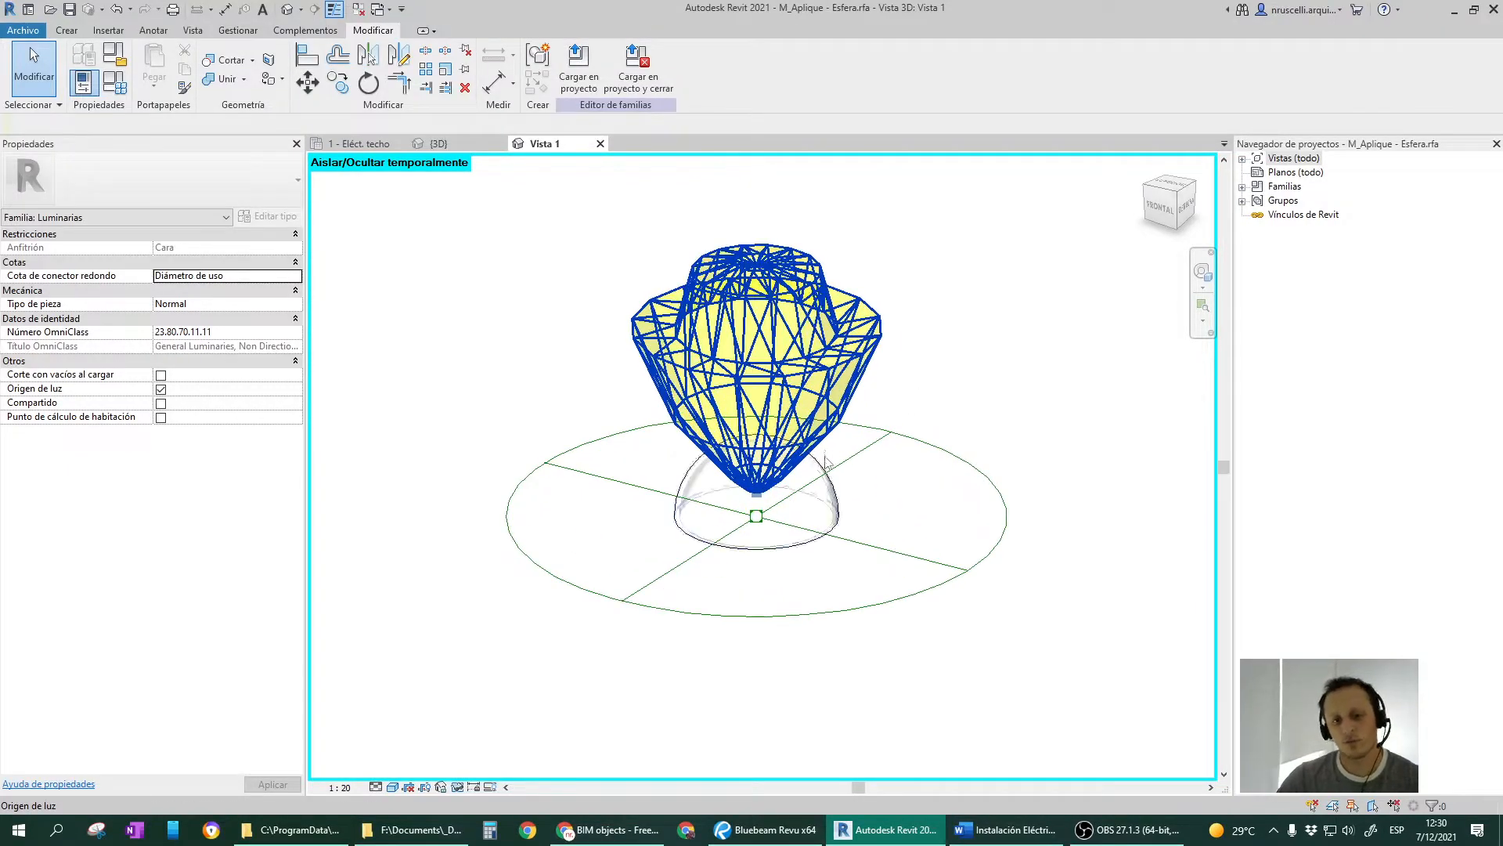
Select the dome-shaped revolution of the luminaire and examine its geometry and properties from several sides.
left_click(842, 511)
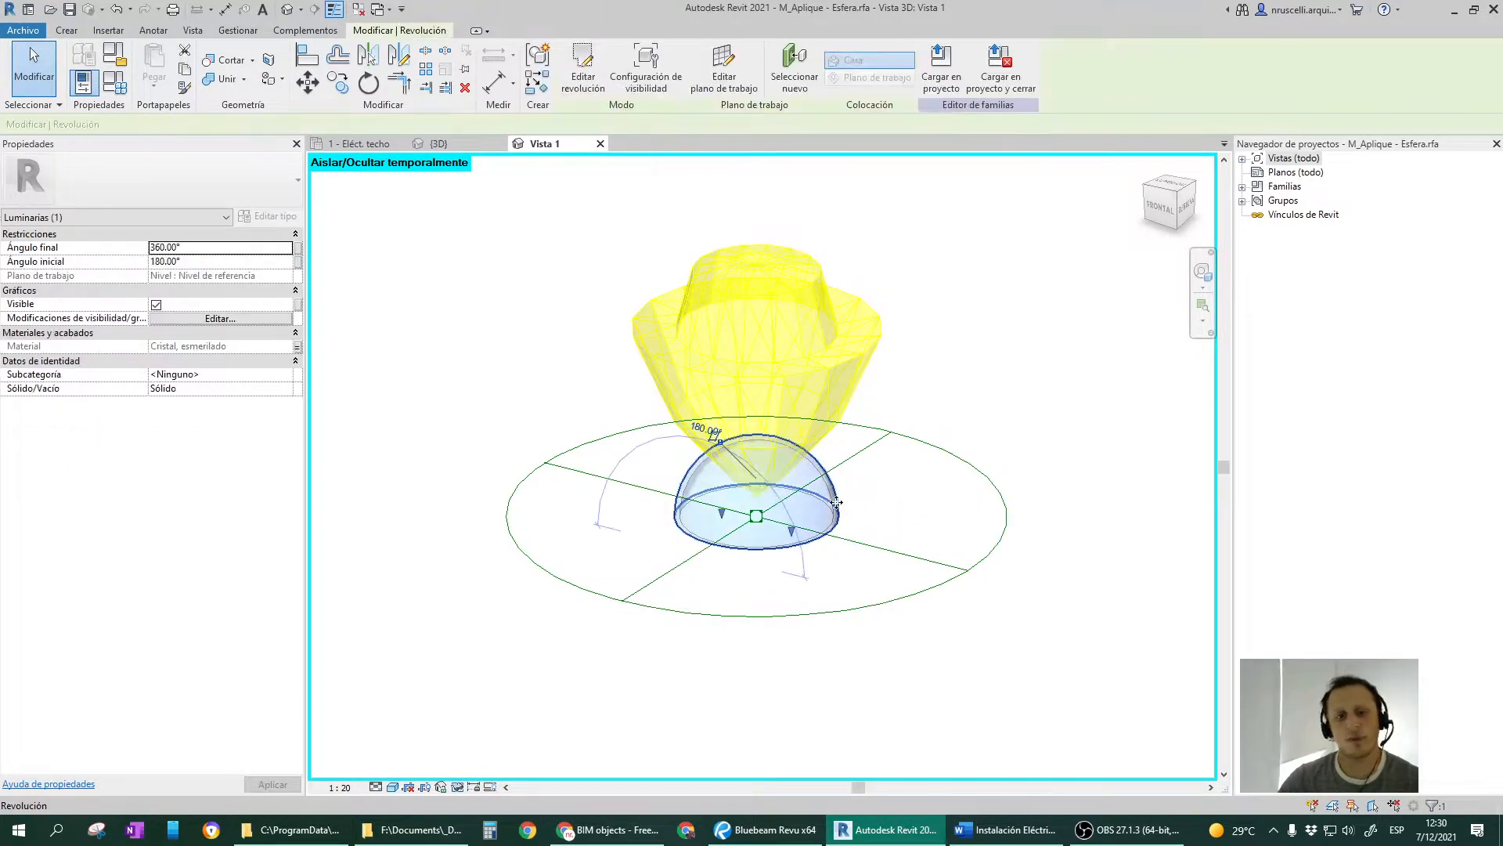
middle_click_drag(841, 510, 844, 577, "shift")
scroll(822, 583, "up", 3)
key("ctrl")
scroll(483, 409, "down", 3)
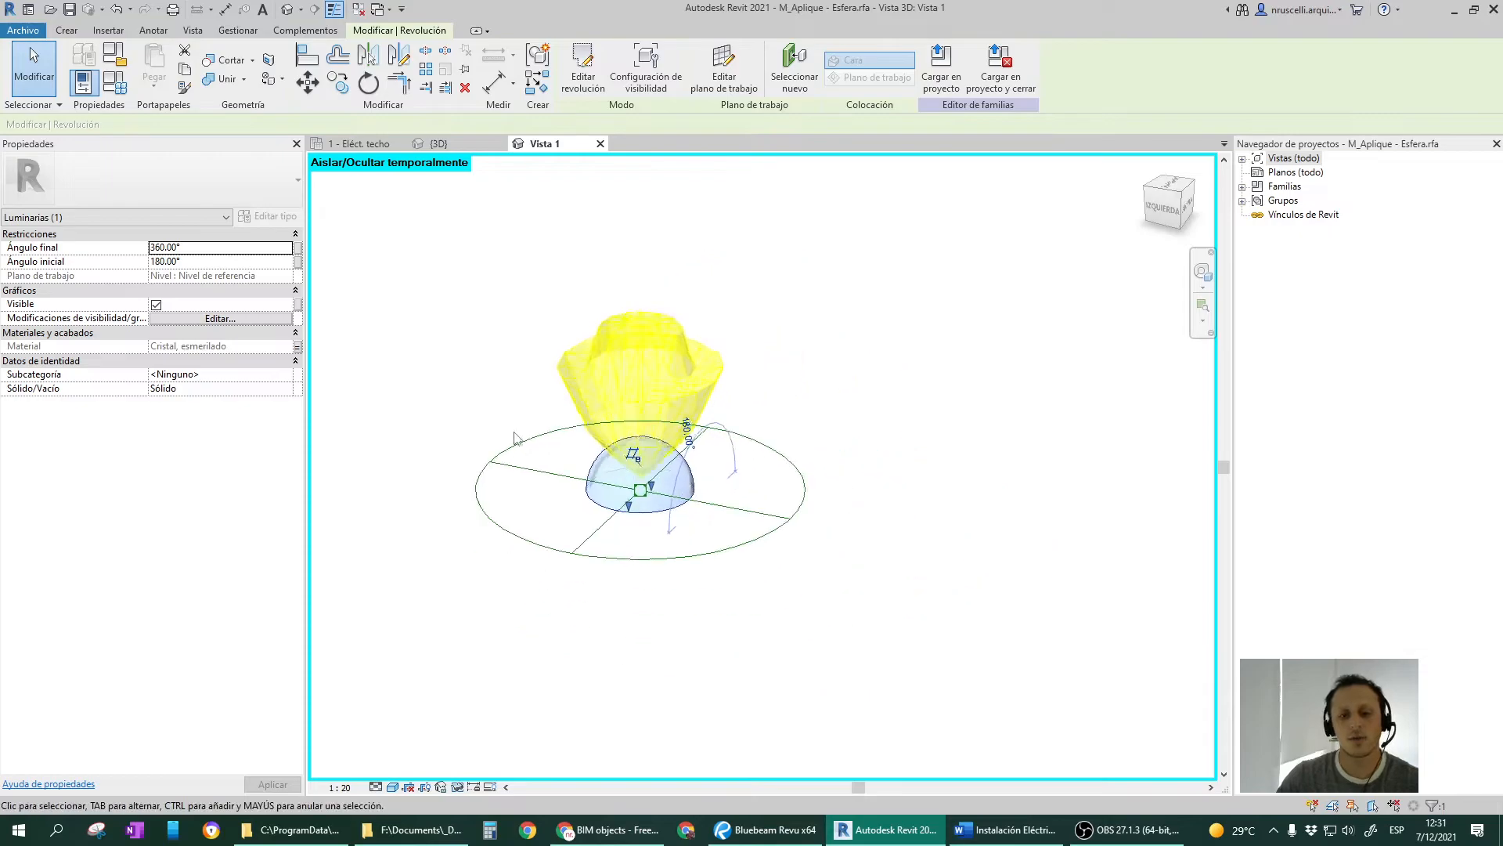
Select the electrical connector at the base of the dome and review its load properties.
left_click(765, 587)
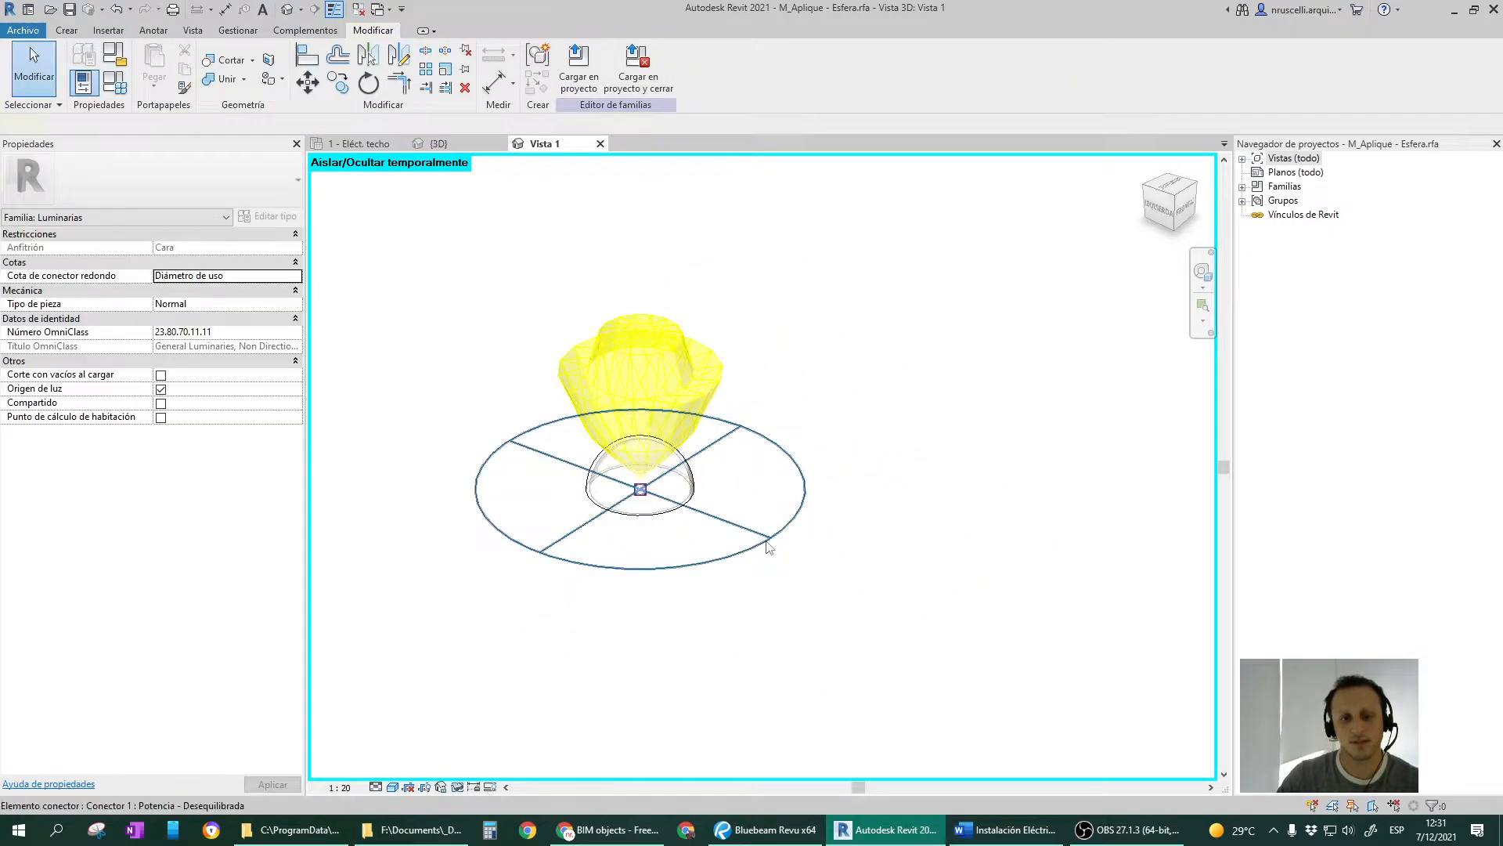
left_click(767, 545)
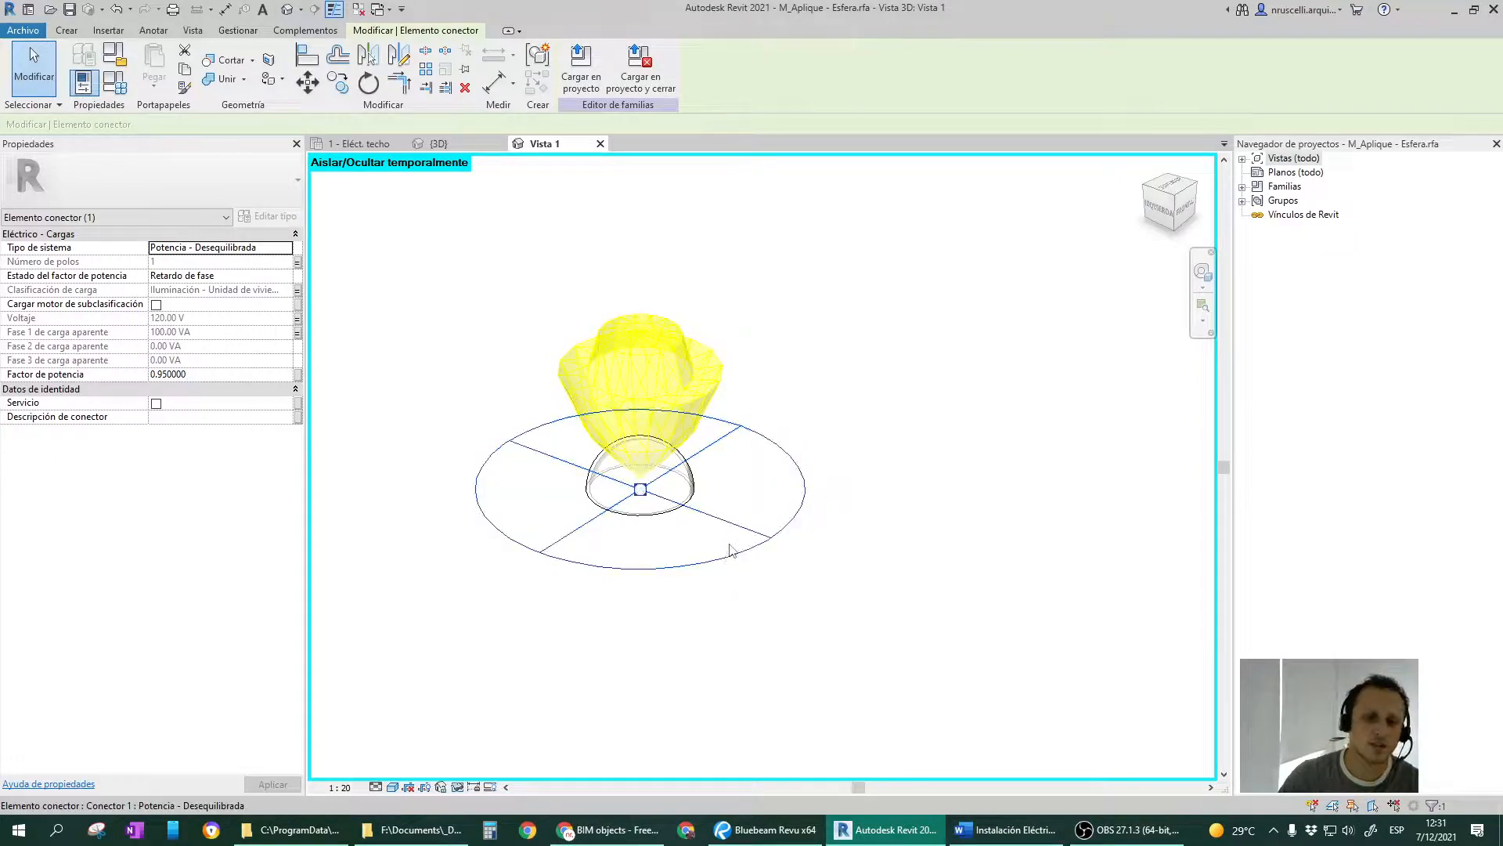
scroll(667, 520, "up", 4)
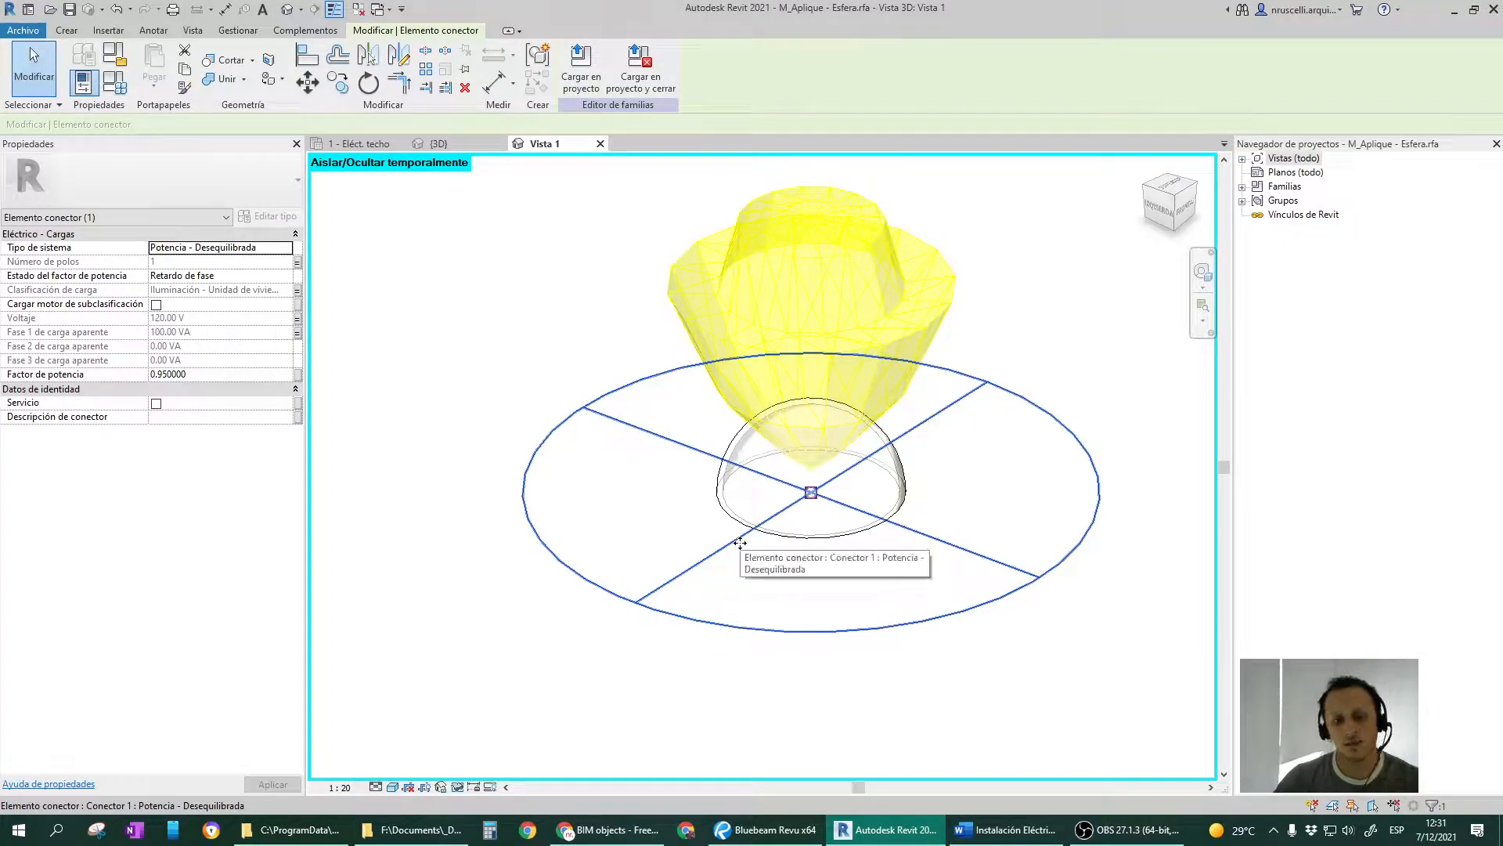
Delete the electrical connector from the family and undo the deletion.
left_click(971, 566)
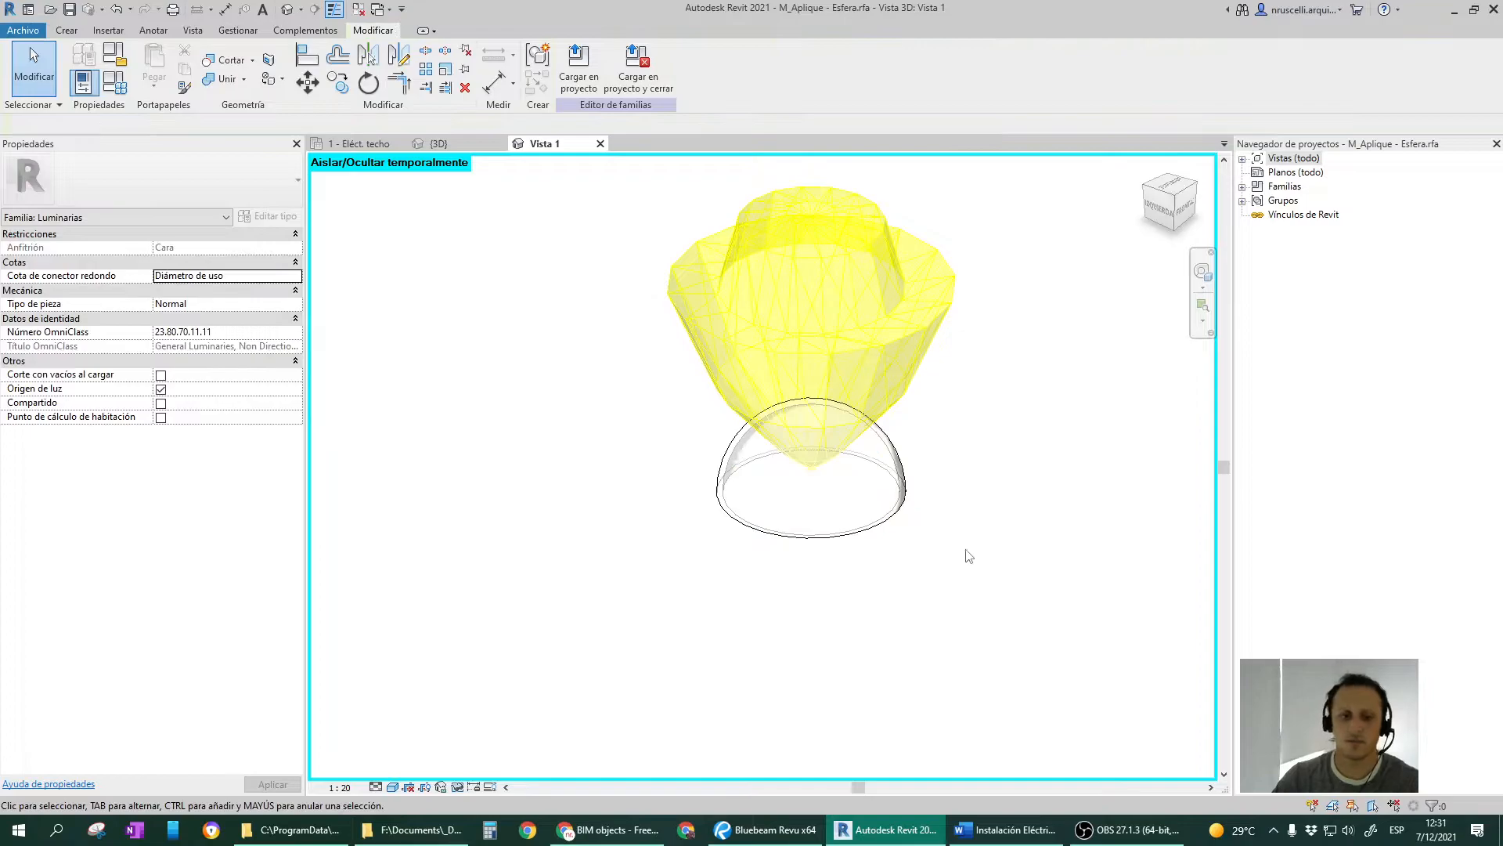
middle_click_drag(851, 491, 884, 526, "shift")
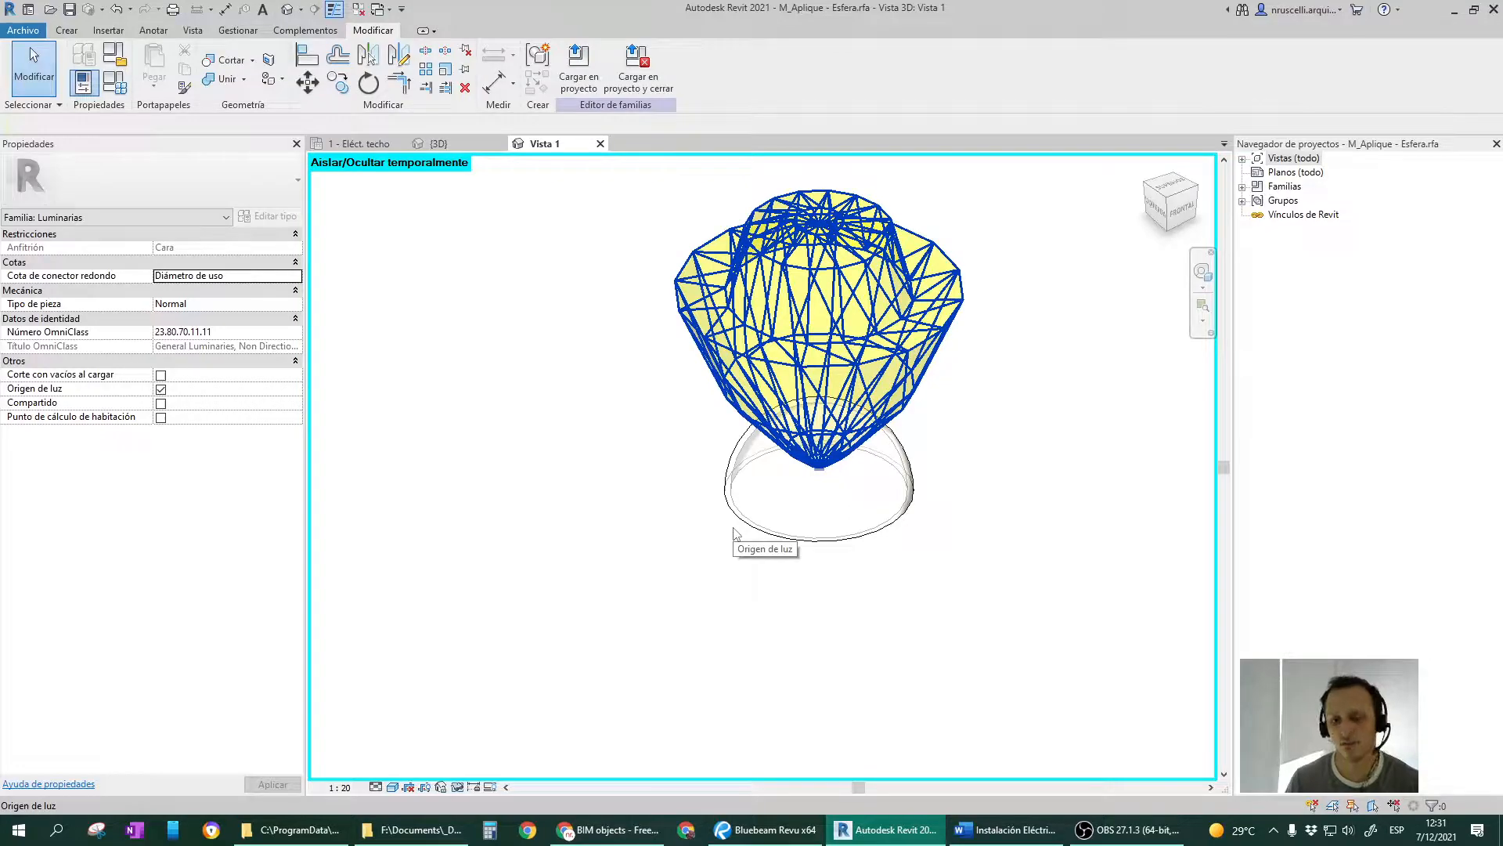
left_click(734, 533)
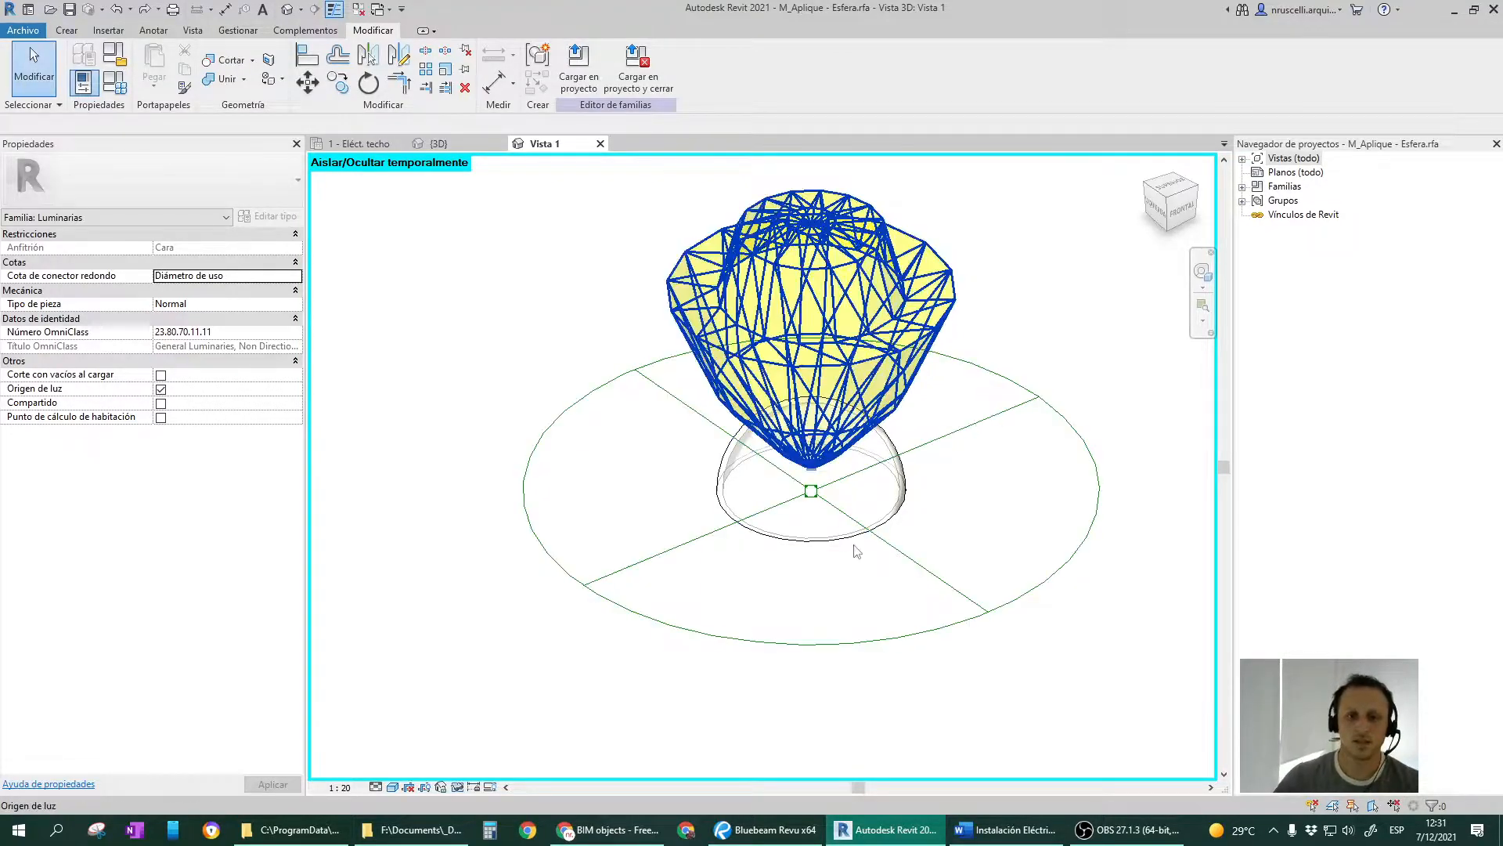
Select the electrical connector again and look at the family editor's connector creation tools.
left_click(898, 549)
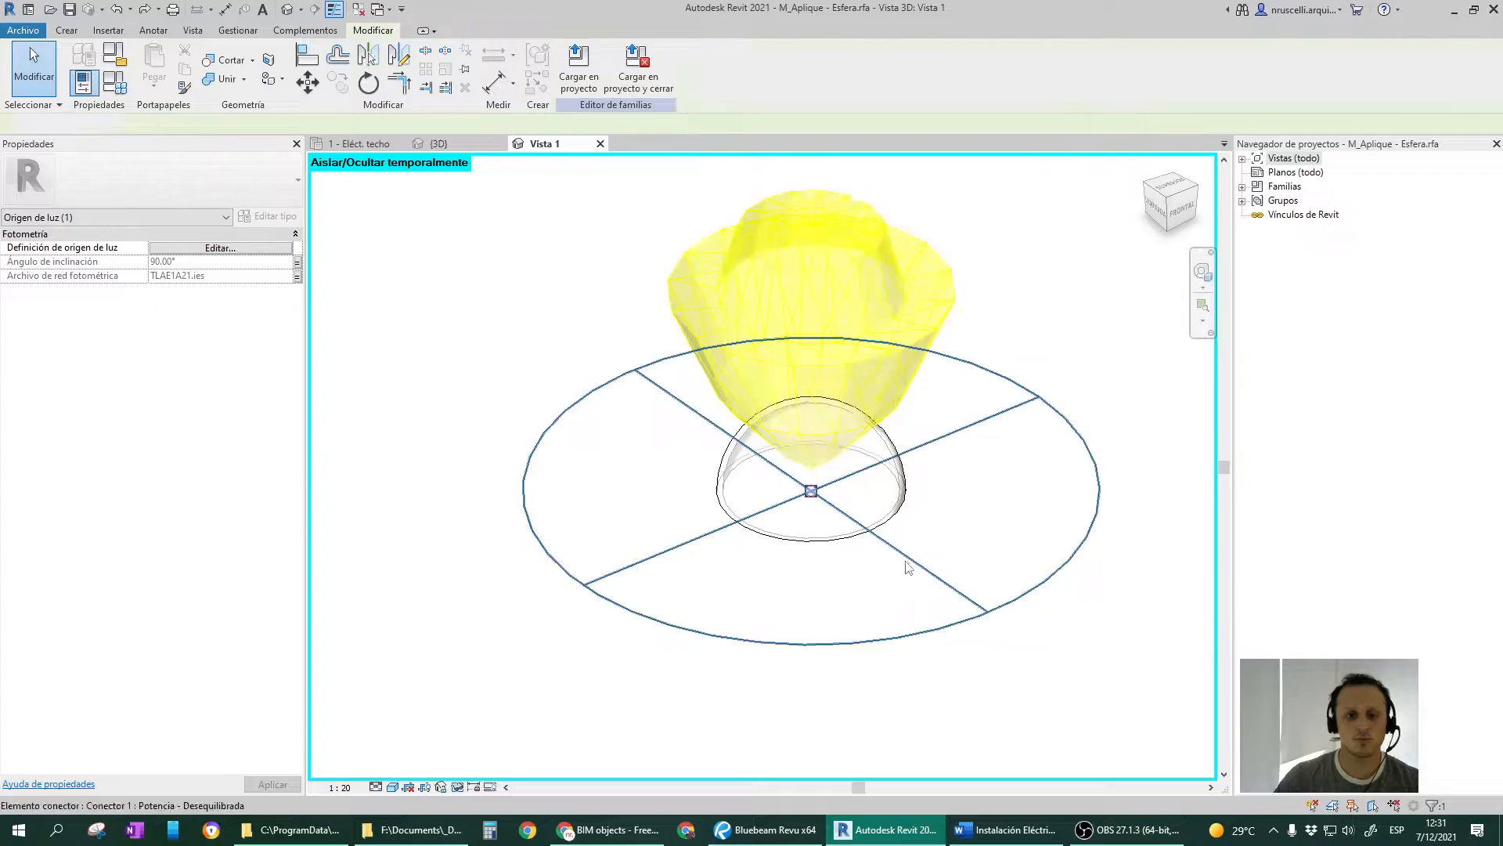
mouse_move(896, 550)
middle_mouse_down("shift")
mouse_move(889, 537)
mouse_move(900, 548)
middle_mouse_up("shift")
left_click(56, 33)
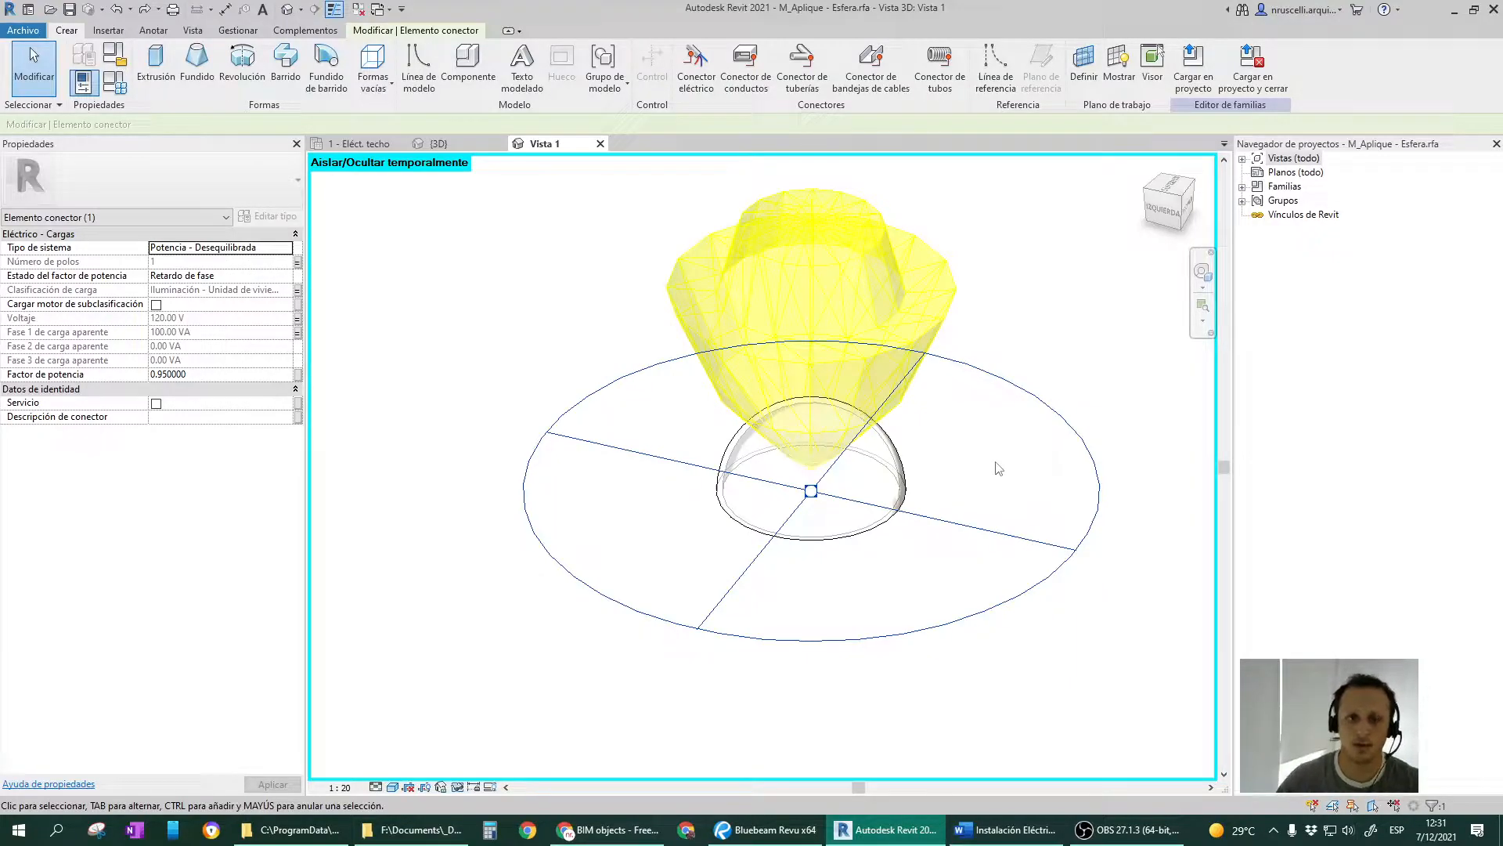
middle_click_drag(812, 377, 770, 382, "shift")
scroll(803, 427, "down", 1)
middle_click_drag(844, 333, 844, 376)
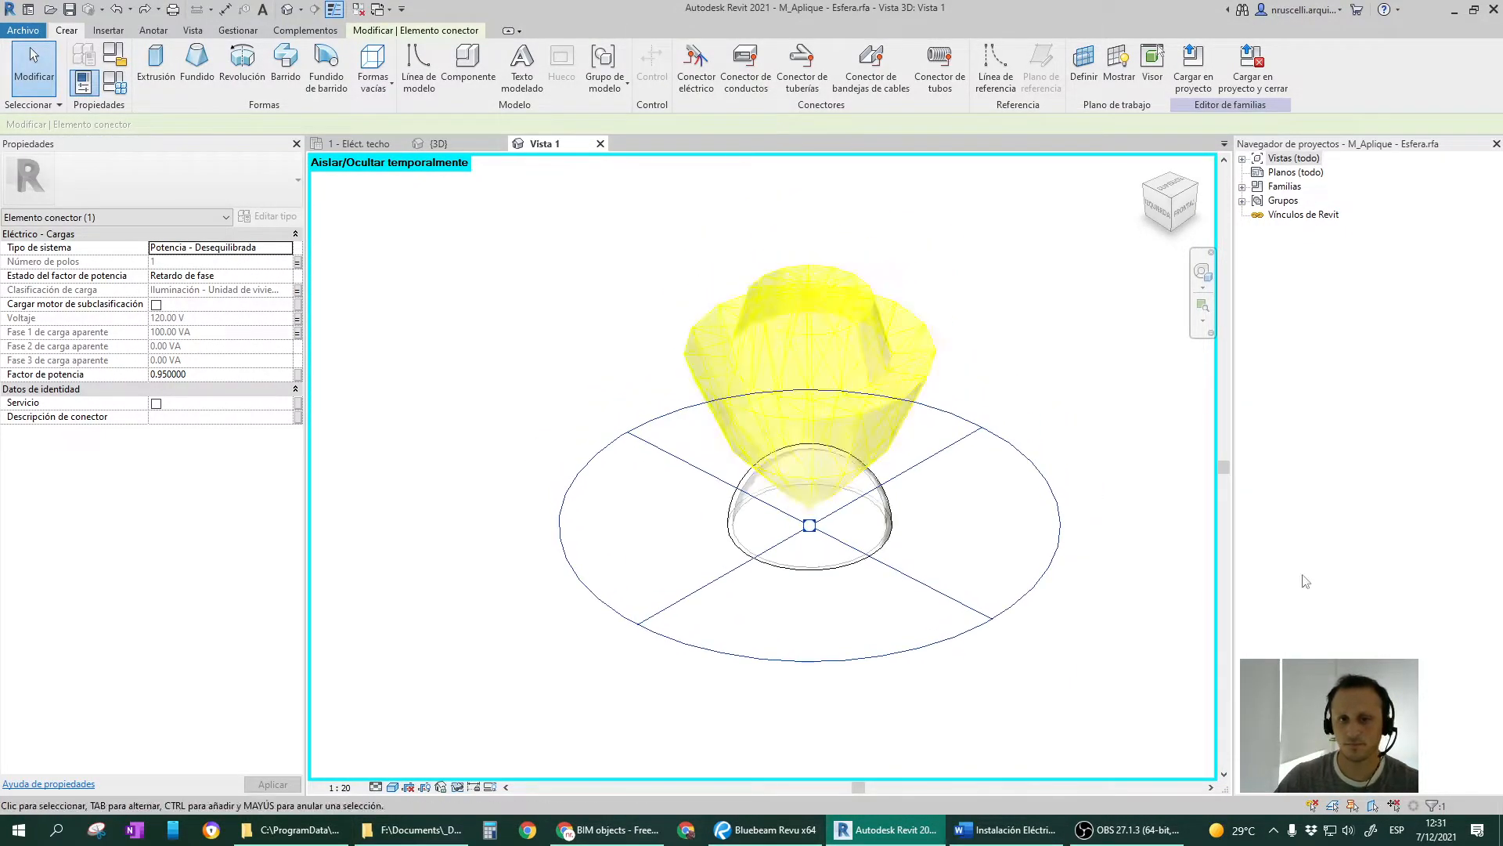
left_click(1195, 548)
middle_click_drag(1013, 468, 1008, 427, "shift")
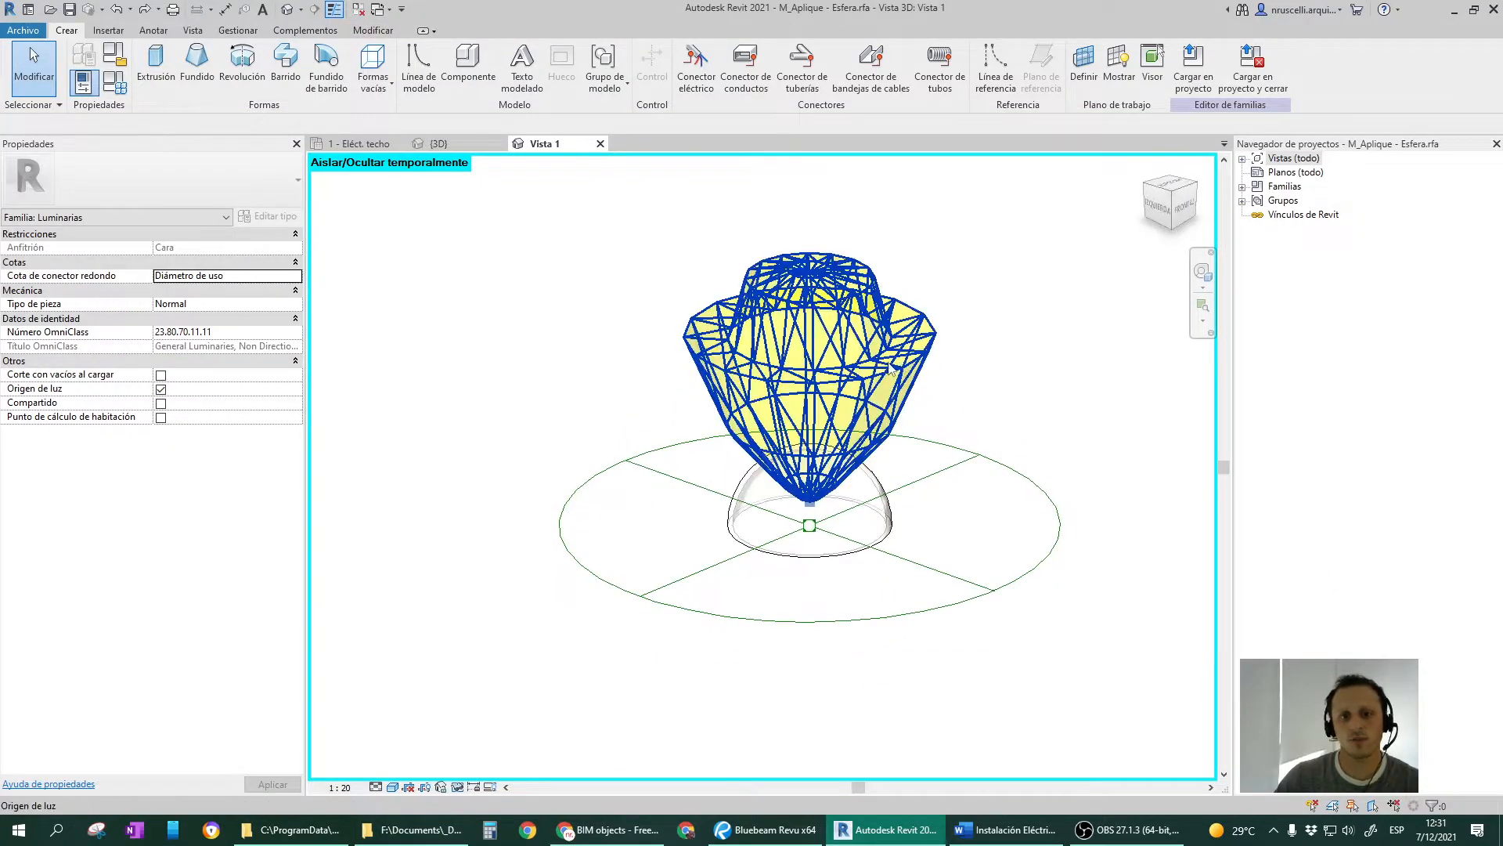
Select the light source and examine its photometric web from several sides.
left_click(891, 367)
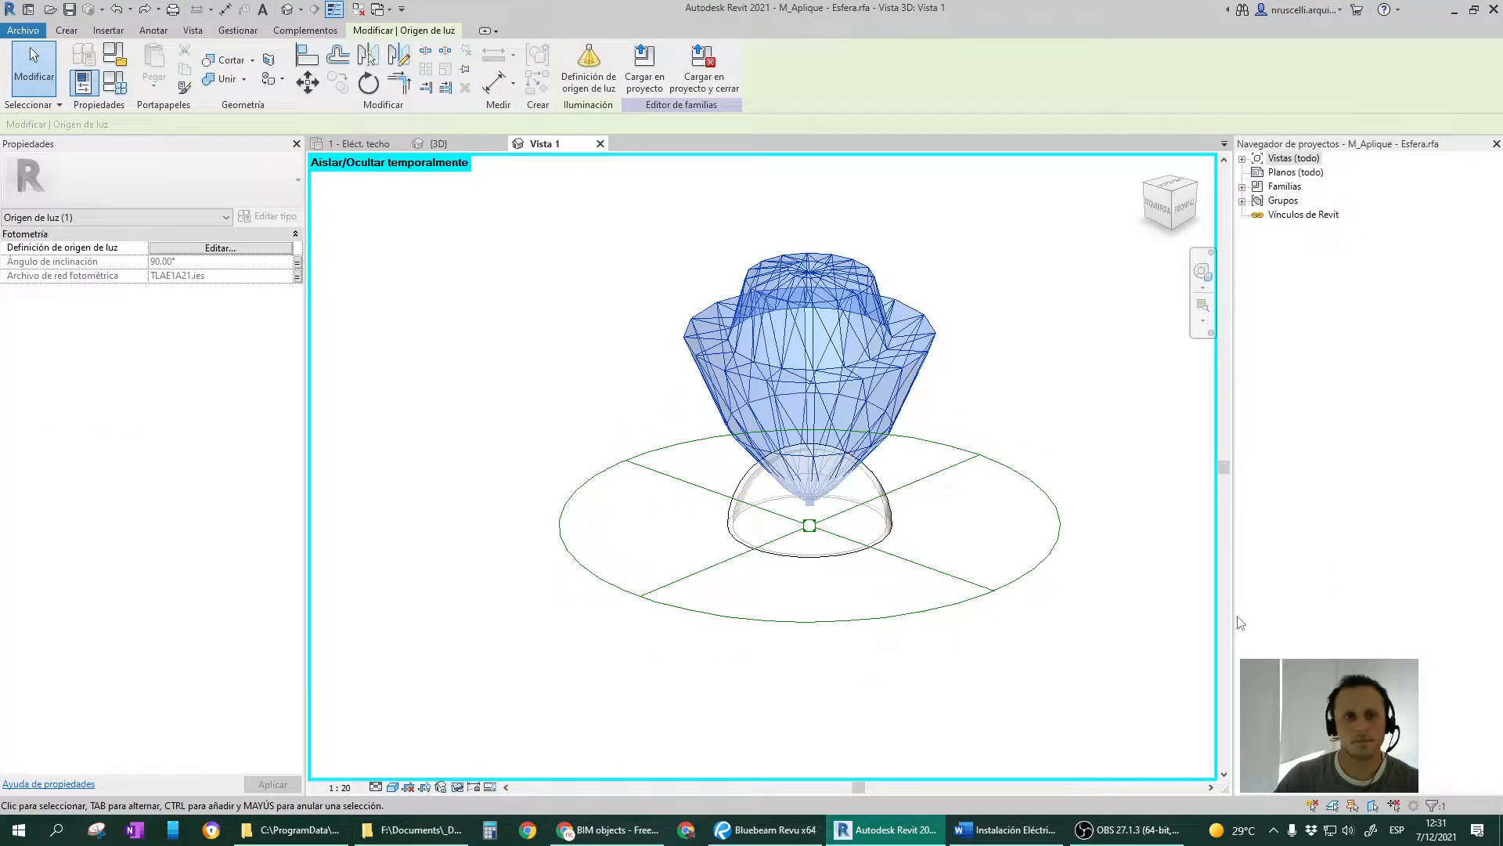
middle_click_drag(923, 487, 895, 548, "shift")
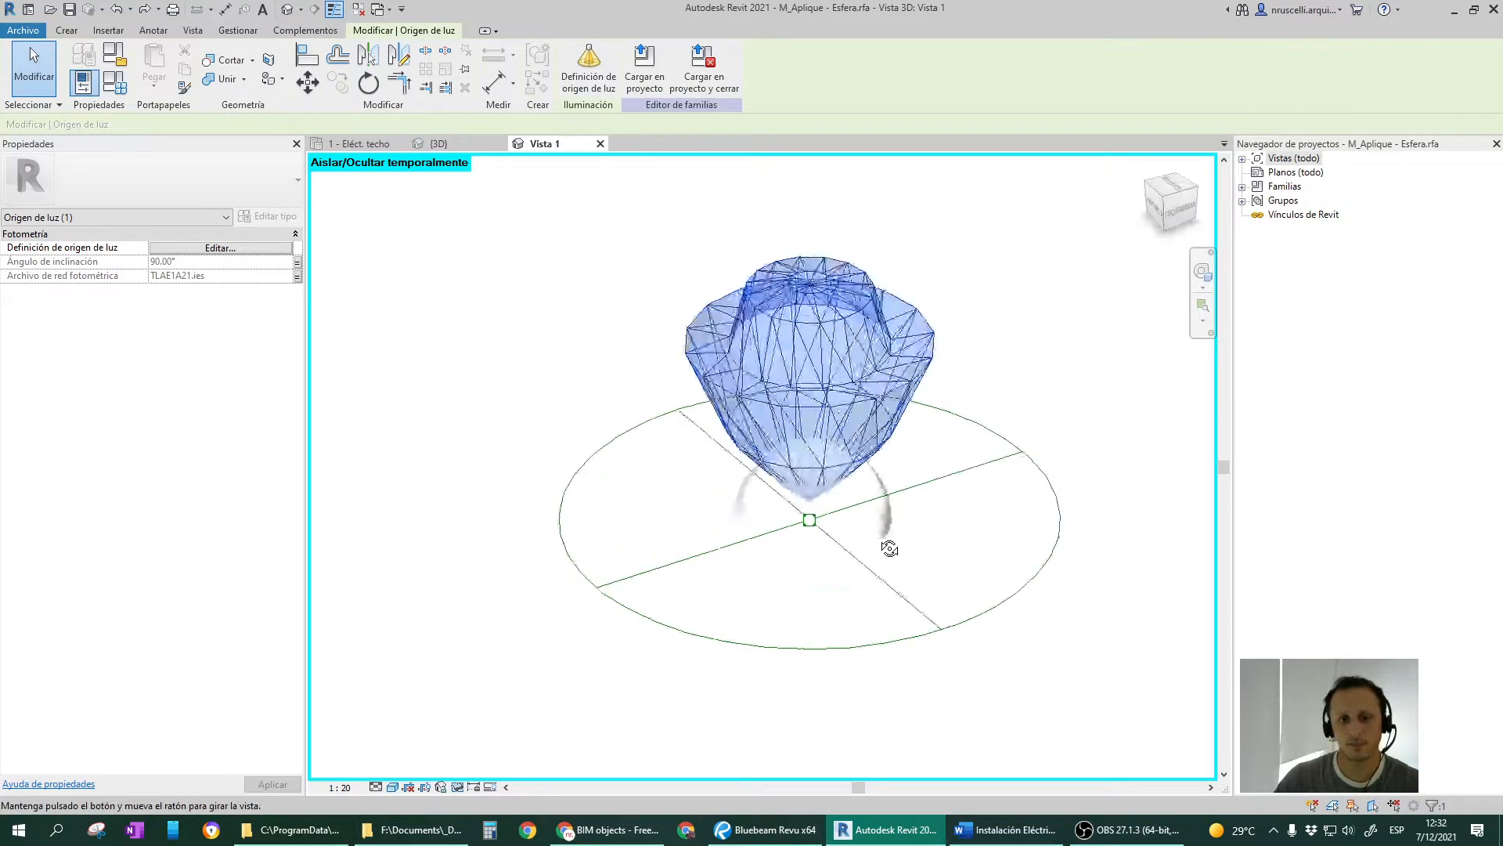
middle_click_drag(889, 415, 772, 396, "shift")
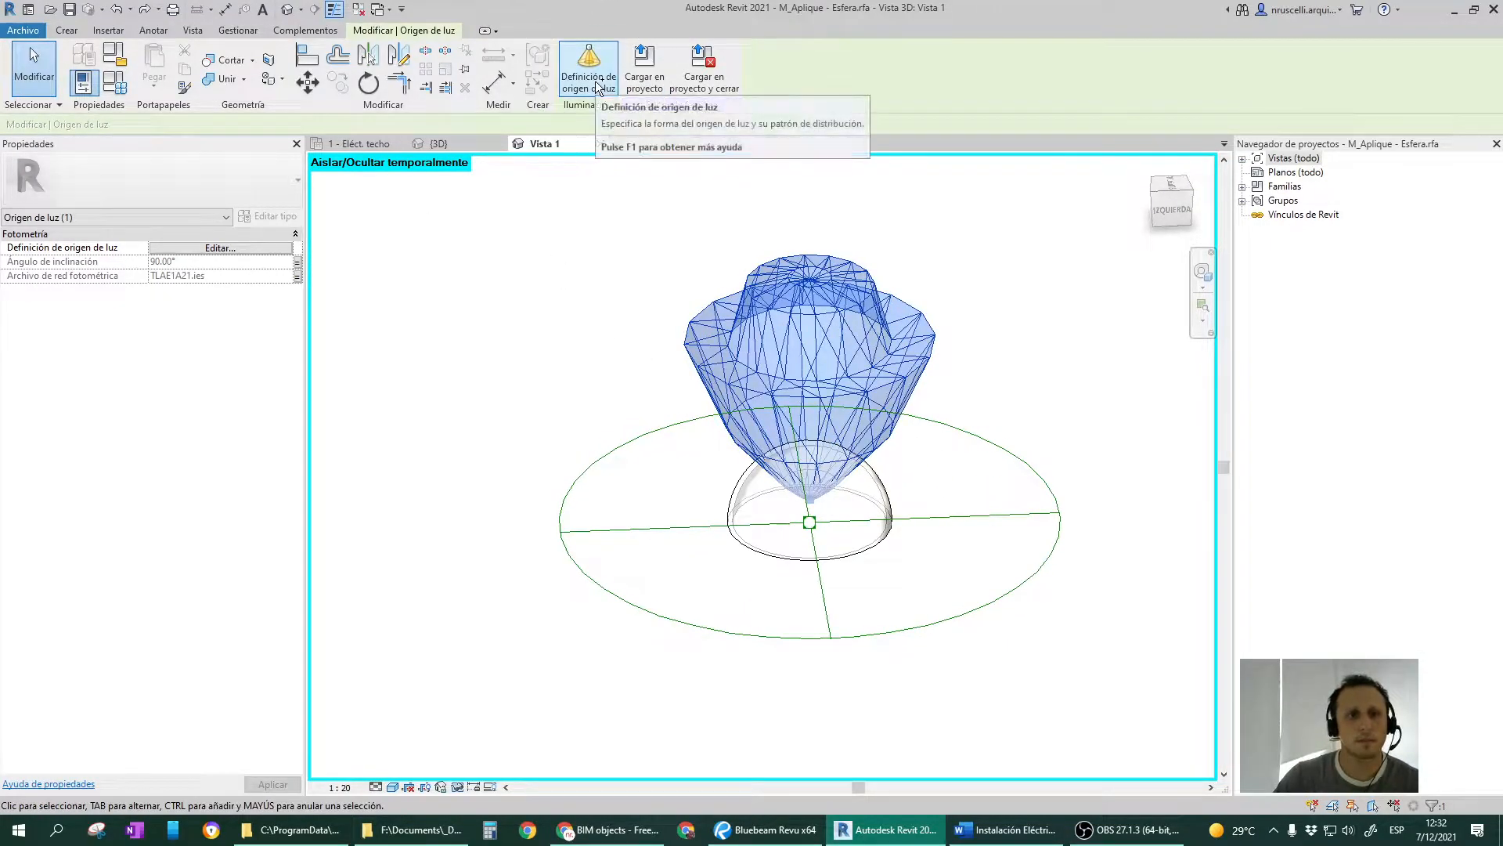
Open the light source definition and try the line, rectangle and circle emission shapes.
left_click(214, 249)
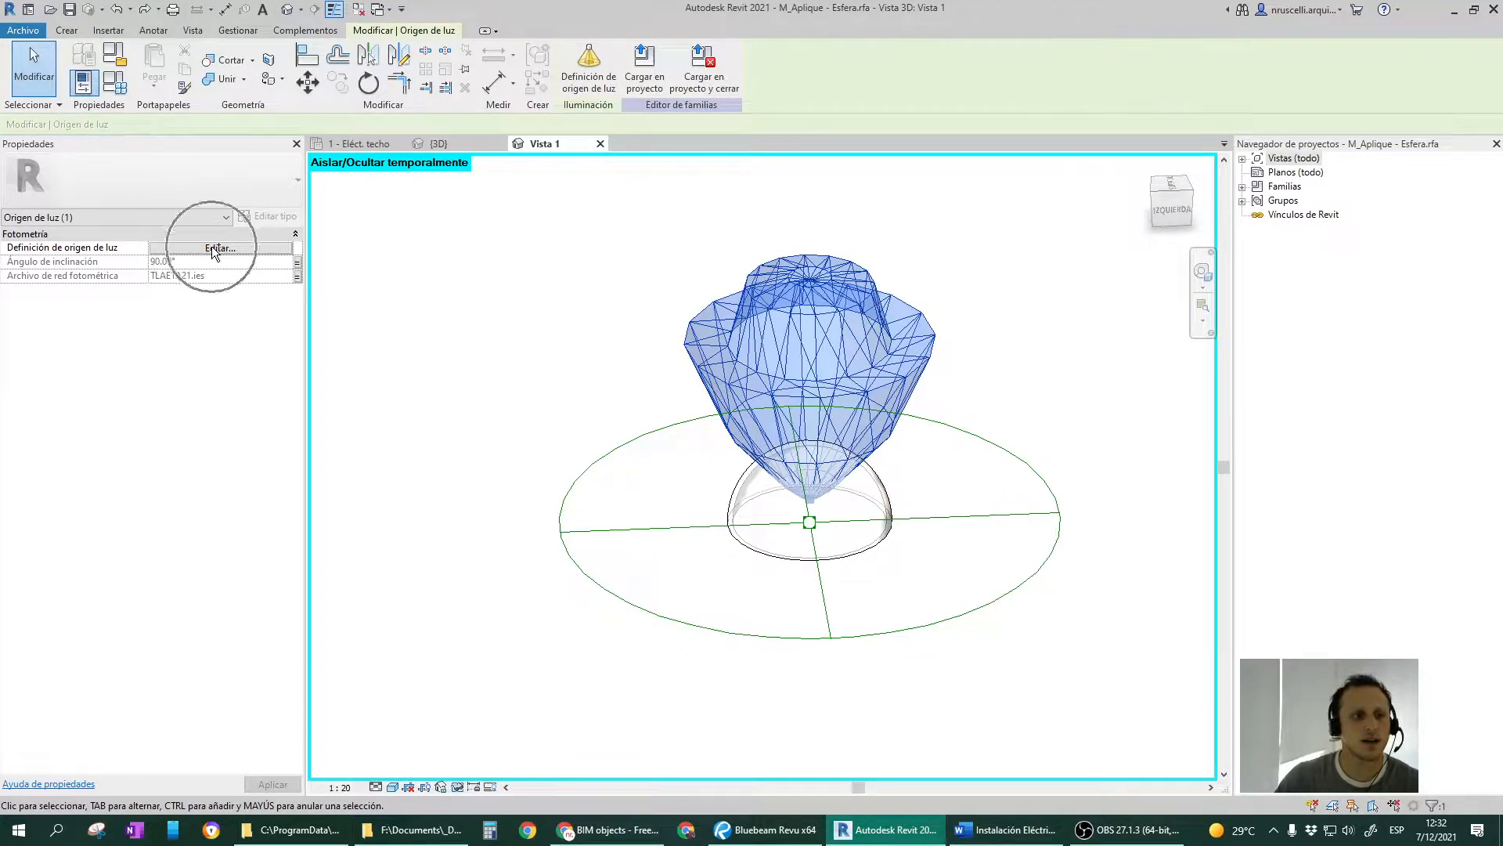
left_click(584, 85)
left_click_drag(631, 253, 436, 243)
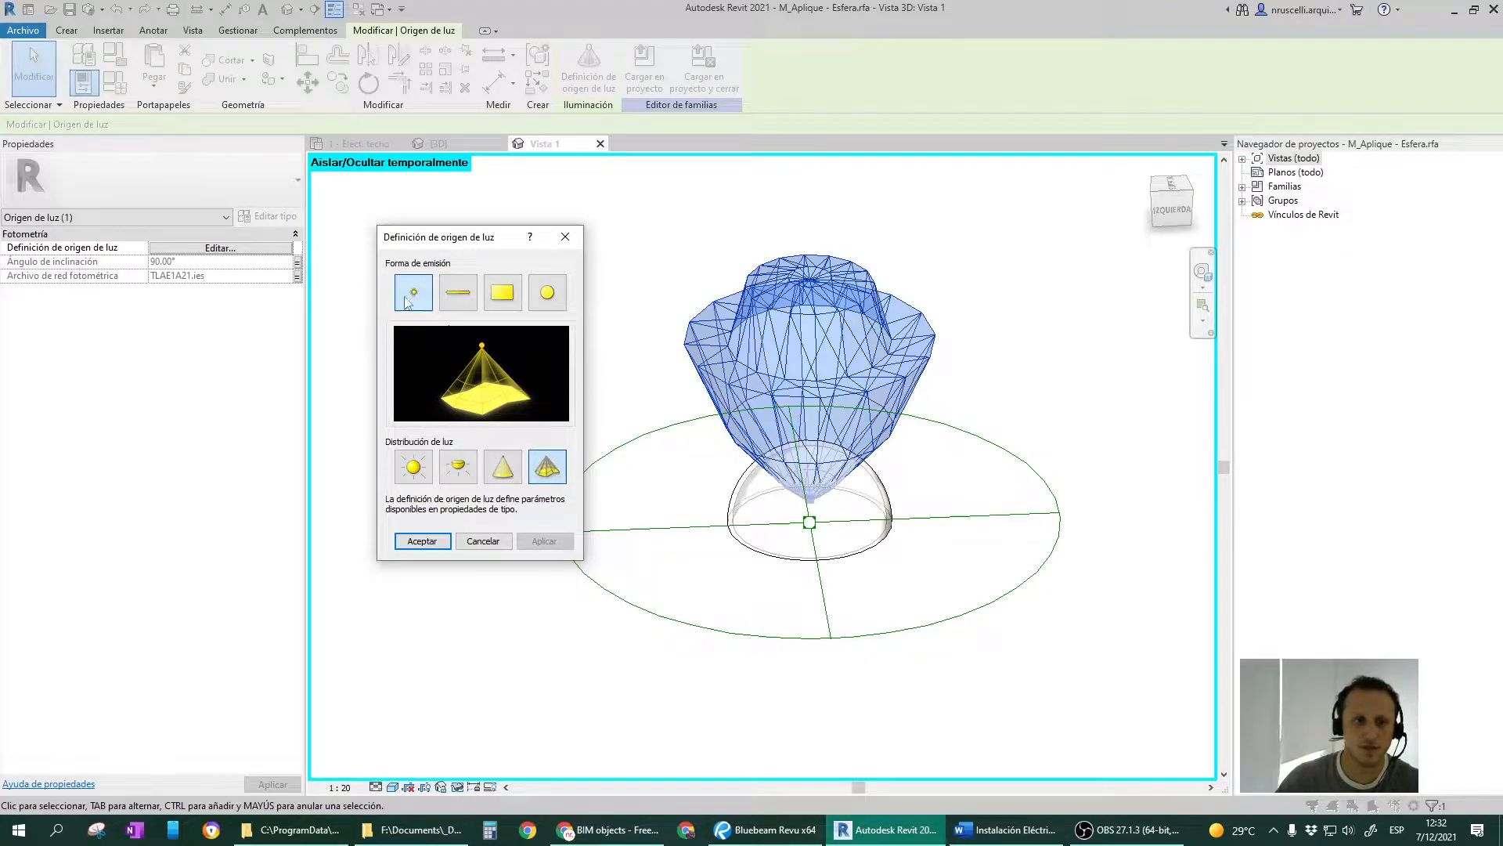
left_click(460, 296)
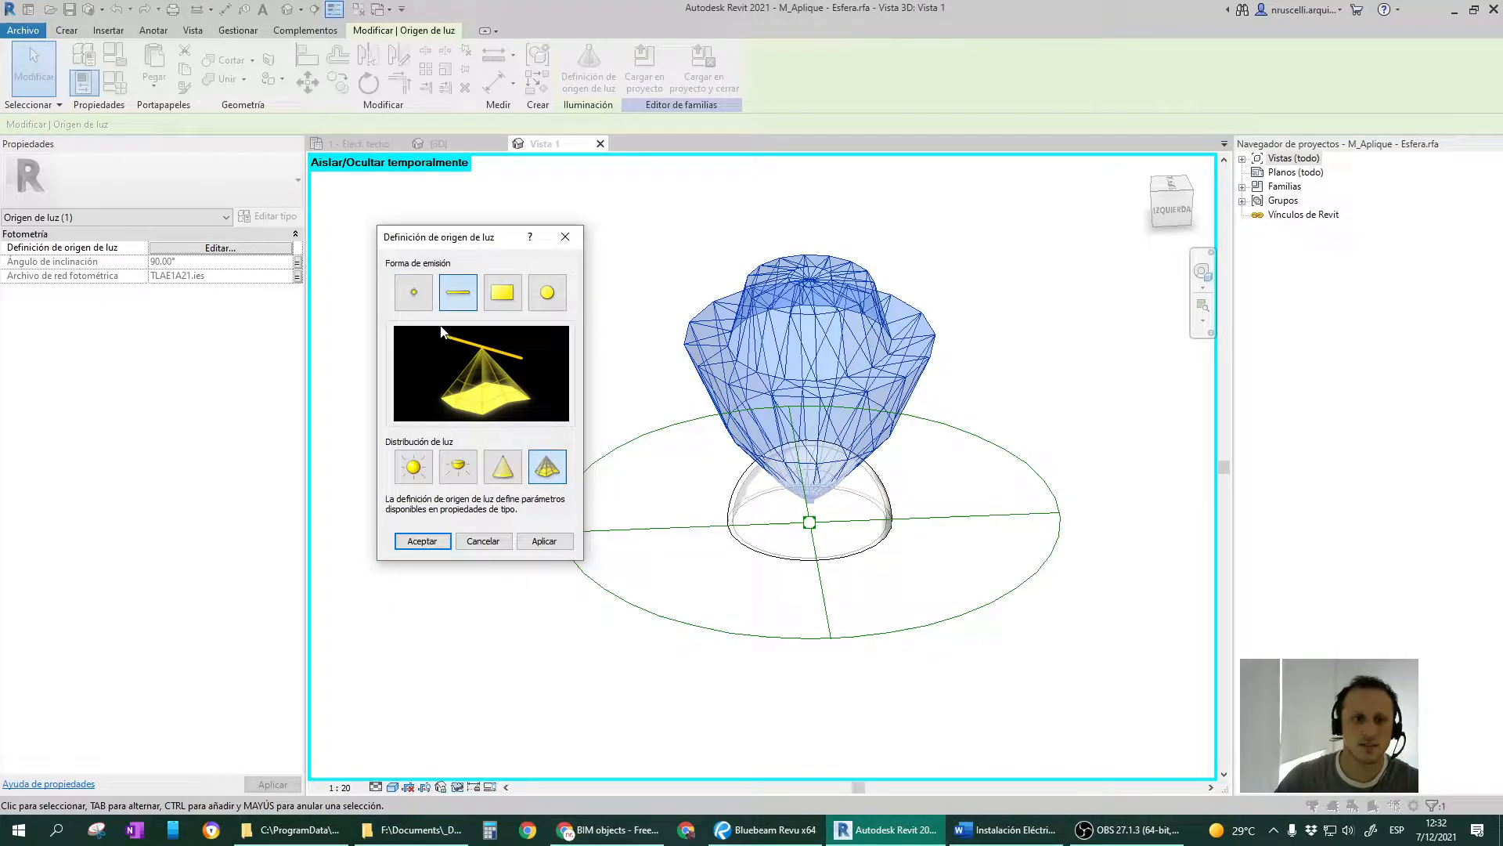
left_click(502, 292)
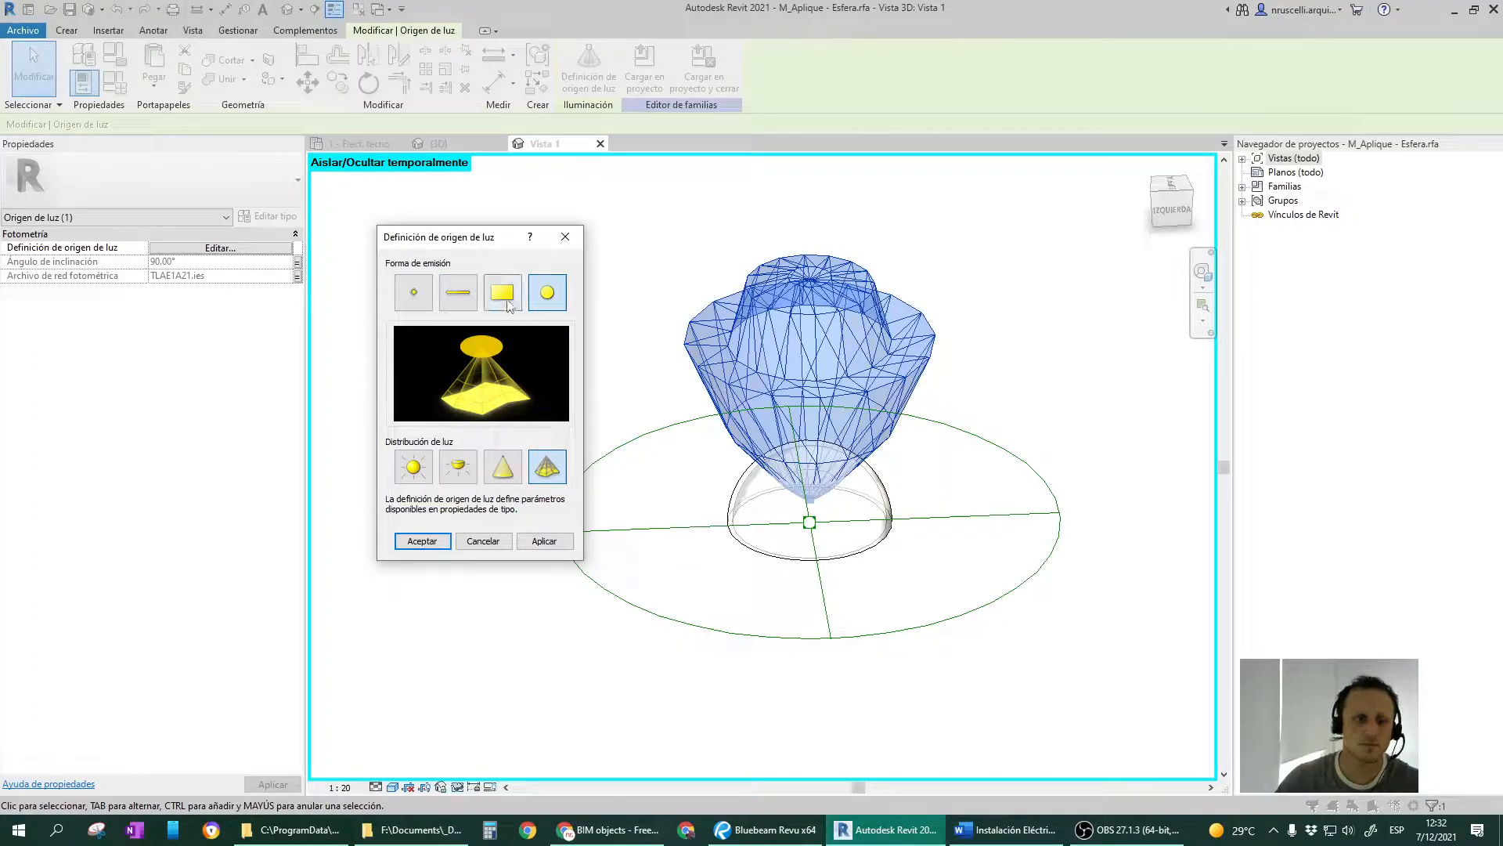
left_click(552, 297)
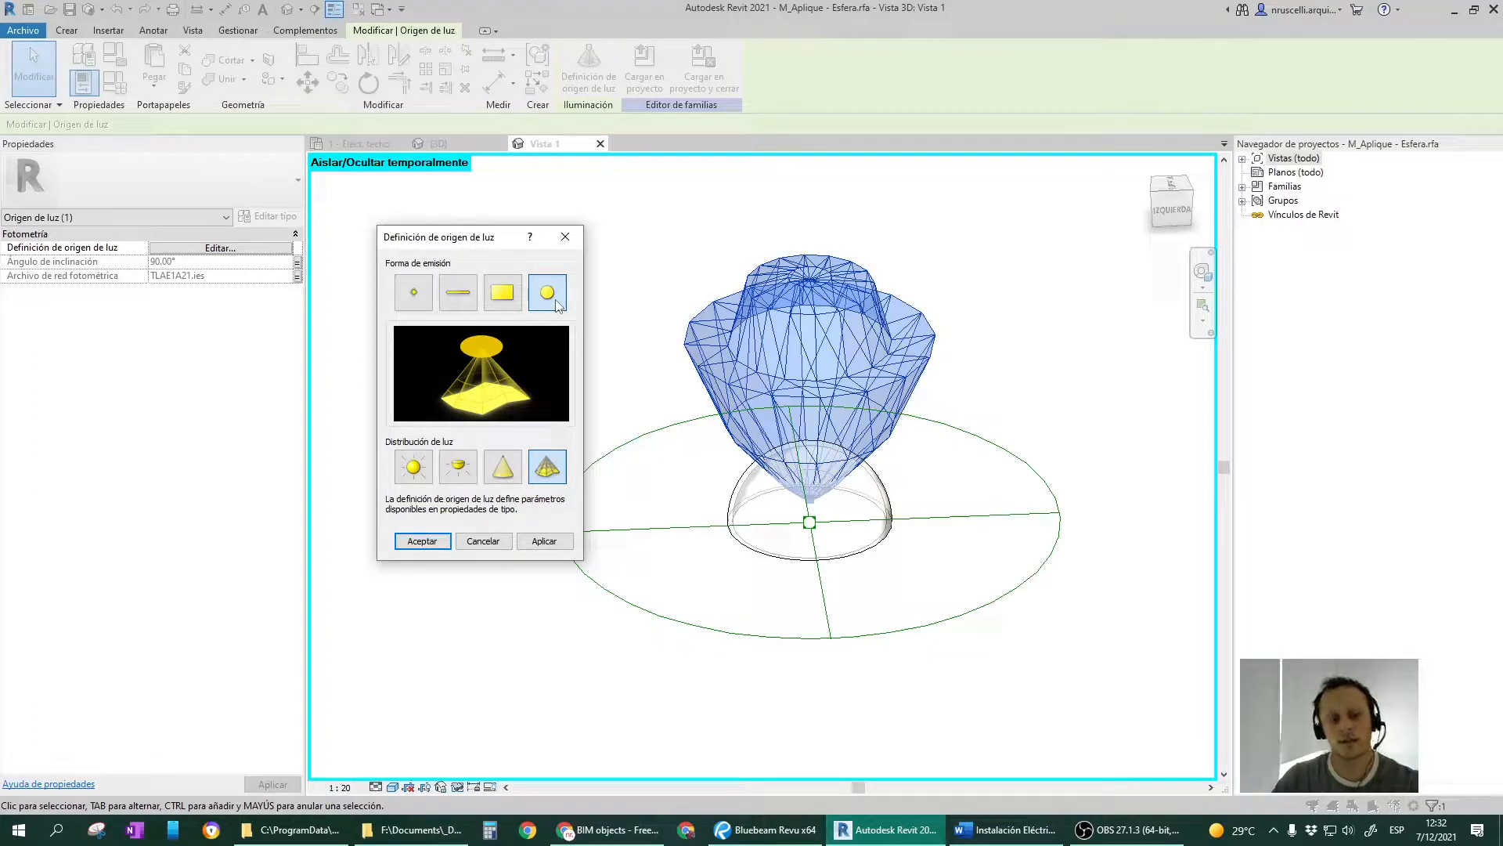
Compare the spot, hemispherical and spherical light distributions, and apply the circle emission shape with spot distribution.
left_click(505, 470)
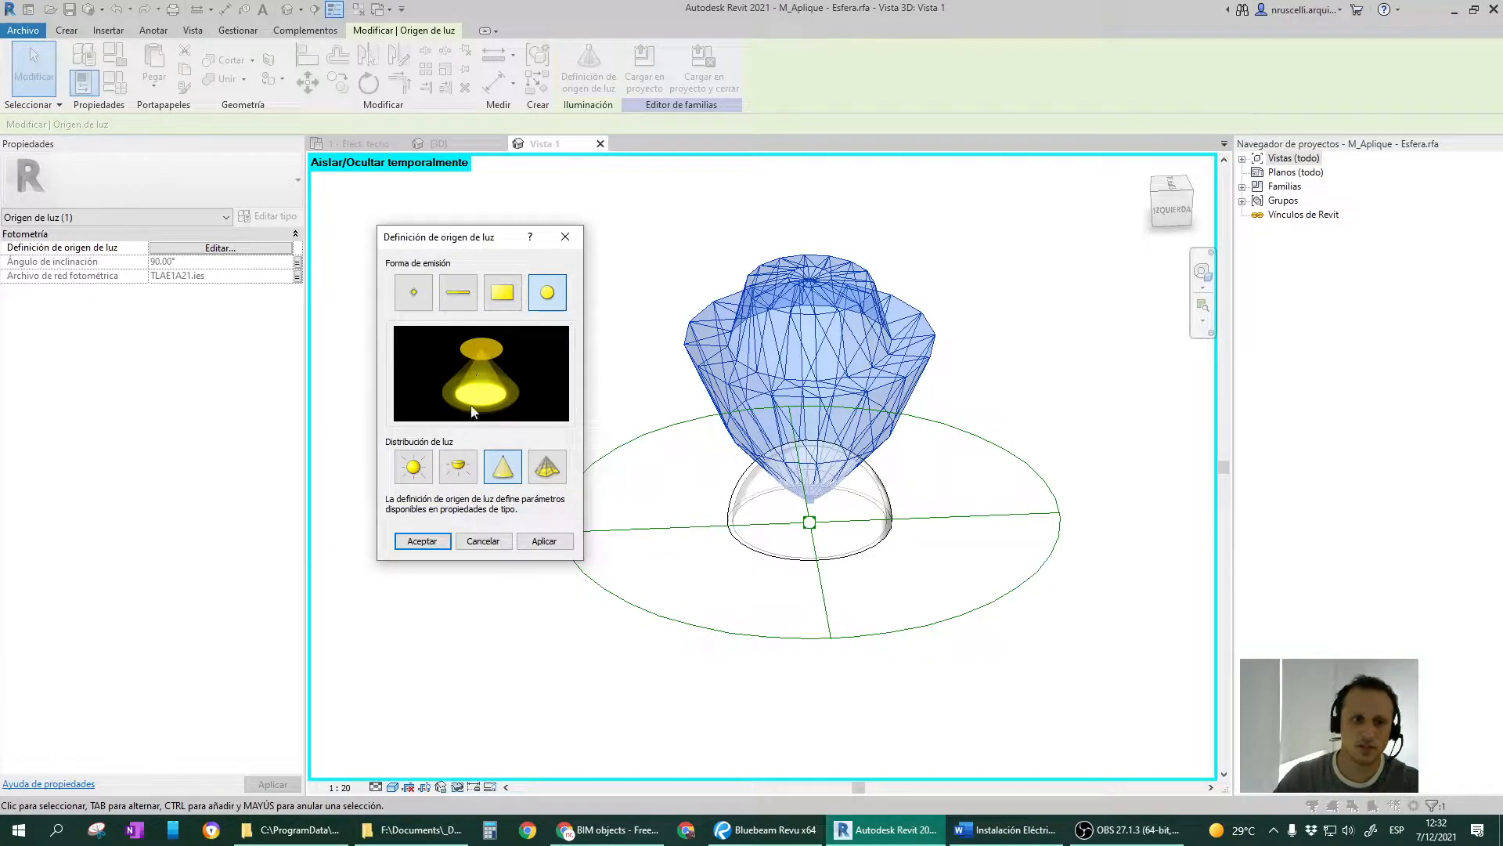
left_click(462, 468)
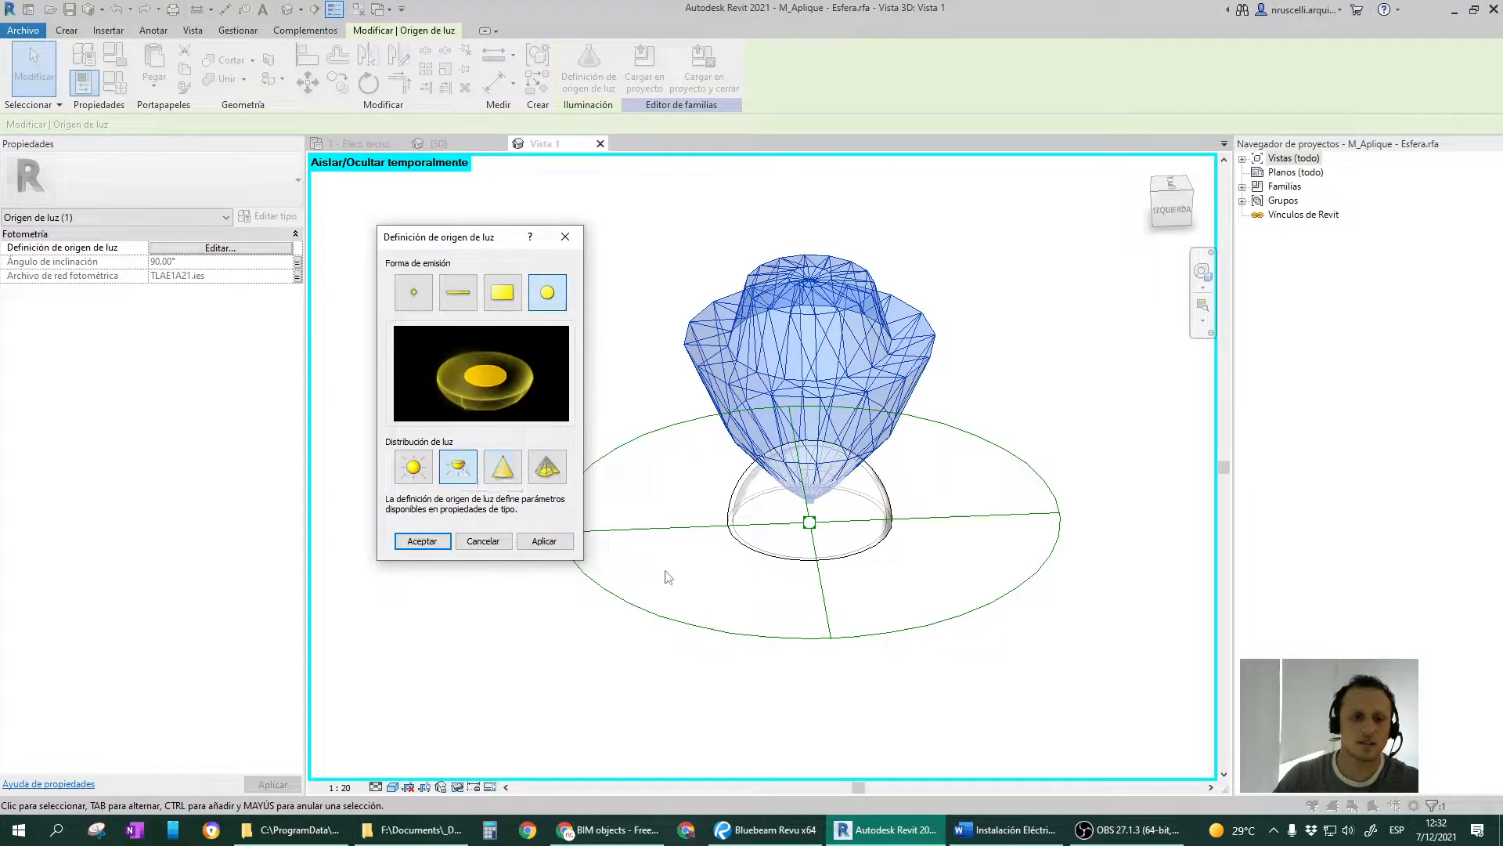
left_click(412, 468)
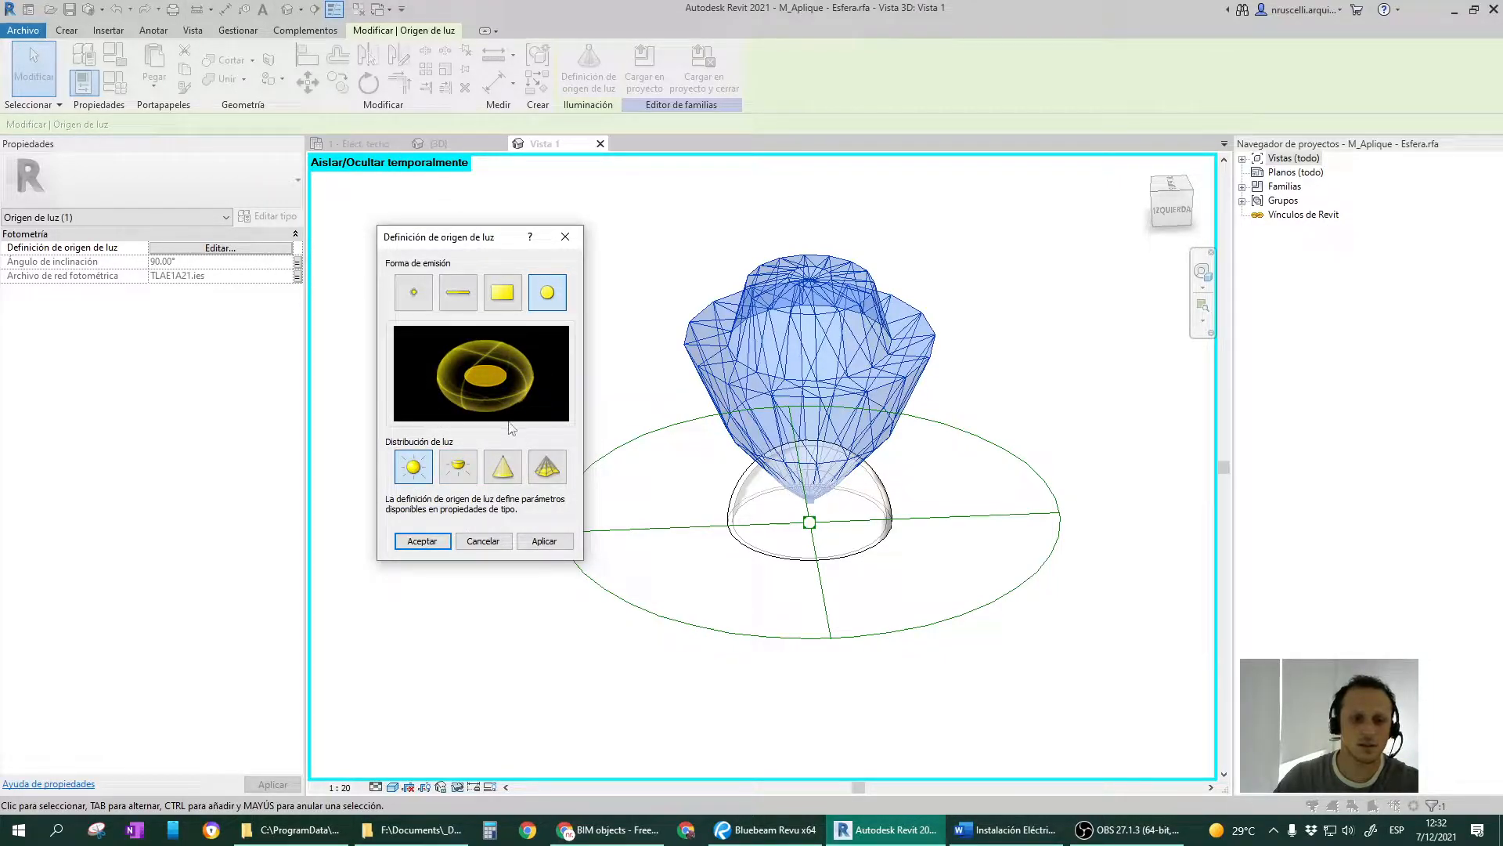
left_click(502, 468)
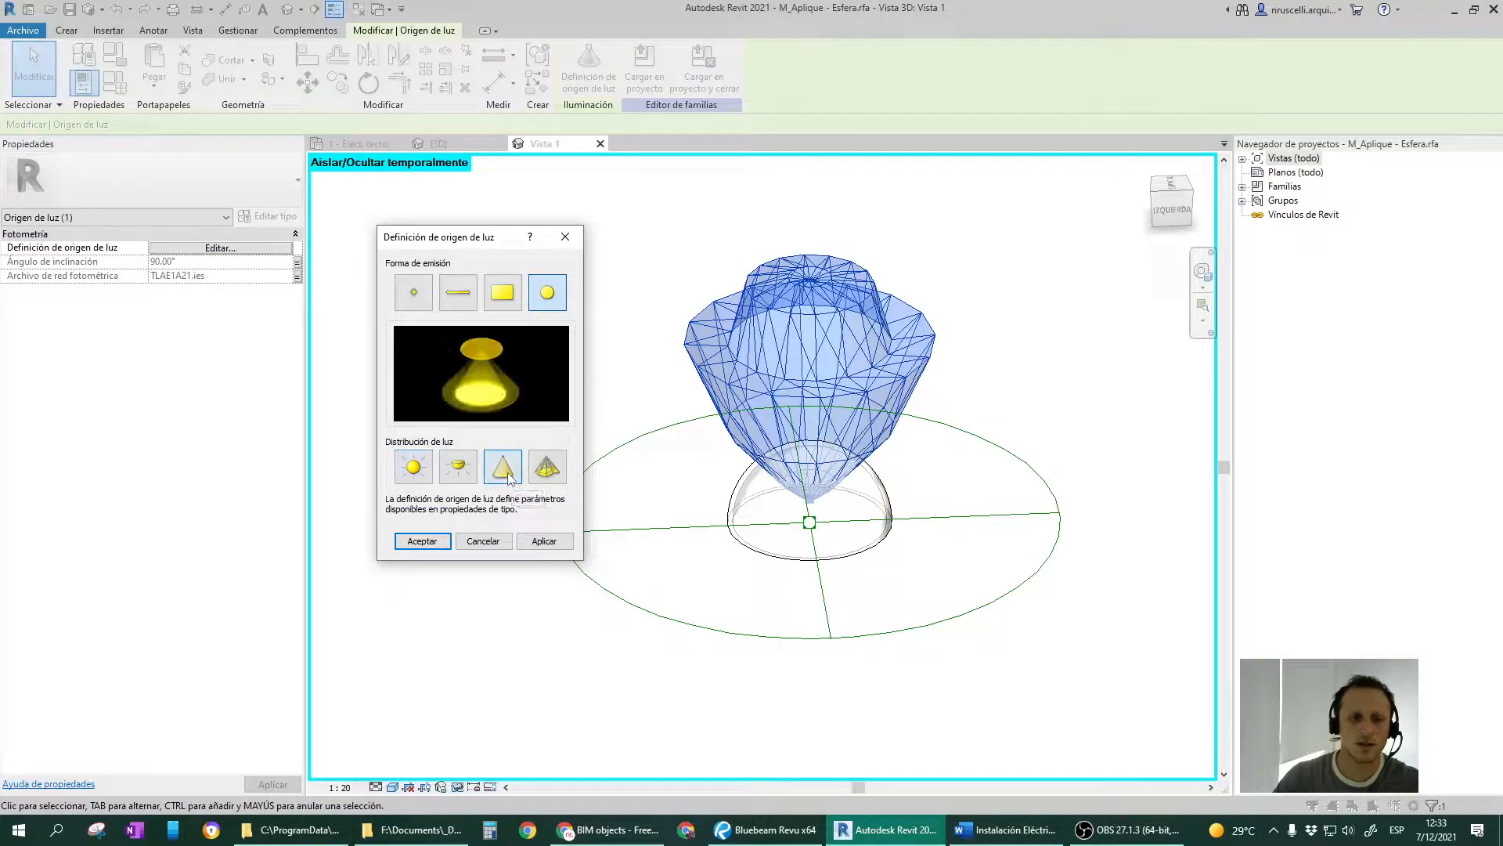
left_click(423, 541)
middle_click_drag(530, 549, 762, 460, "shift")
key("Escape")
scroll(607, 540, "up", 5)
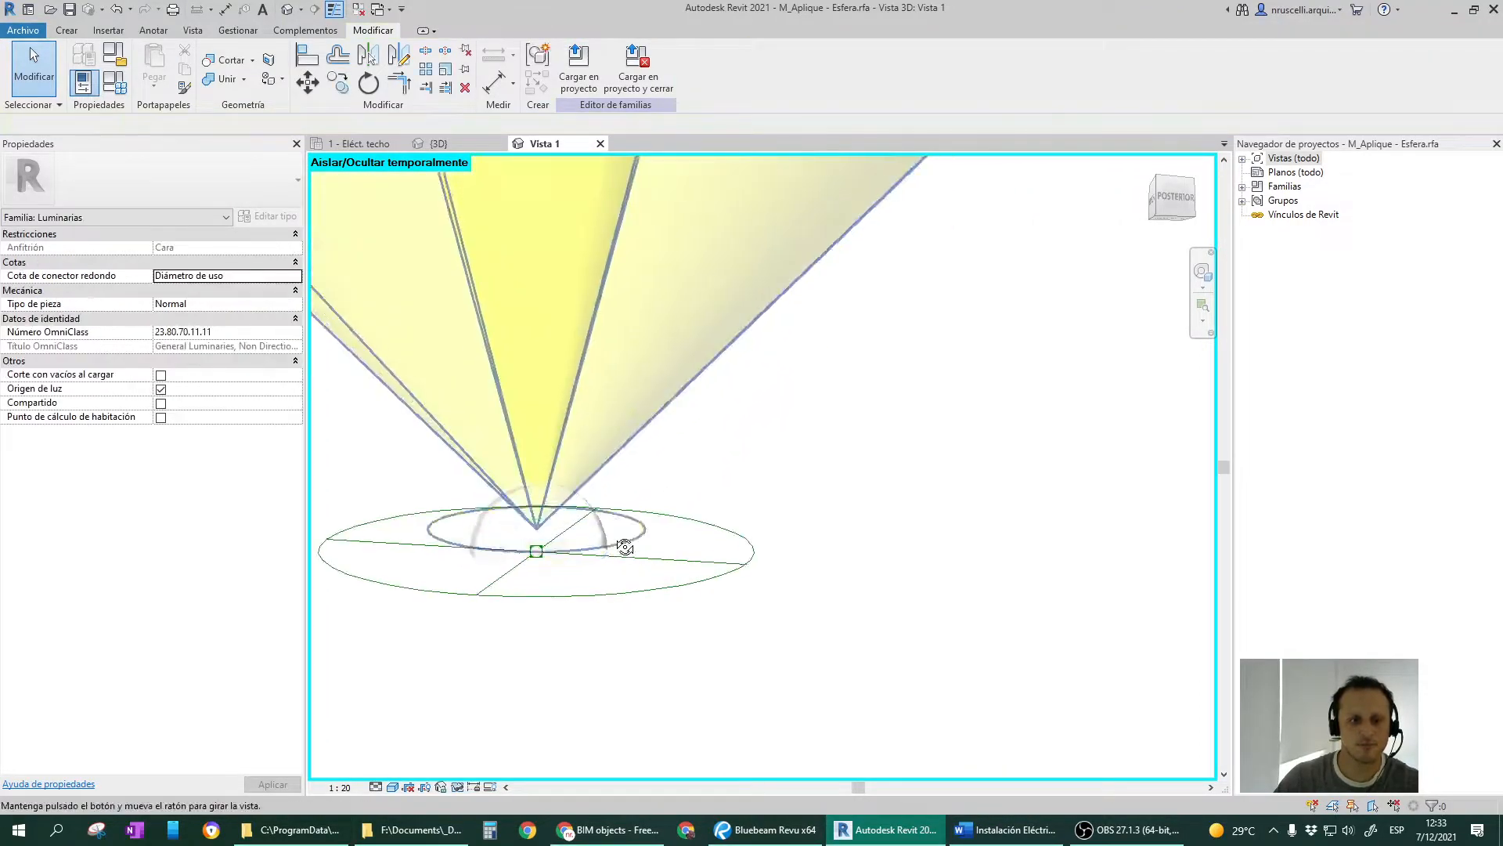
Select the light source and change its definition to a line emission shape with hemispherical distribution.
left_click(603, 536)
middle_click_drag(603, 536, 700, 566, "shift")
scroll(700, 565, "down", 8)
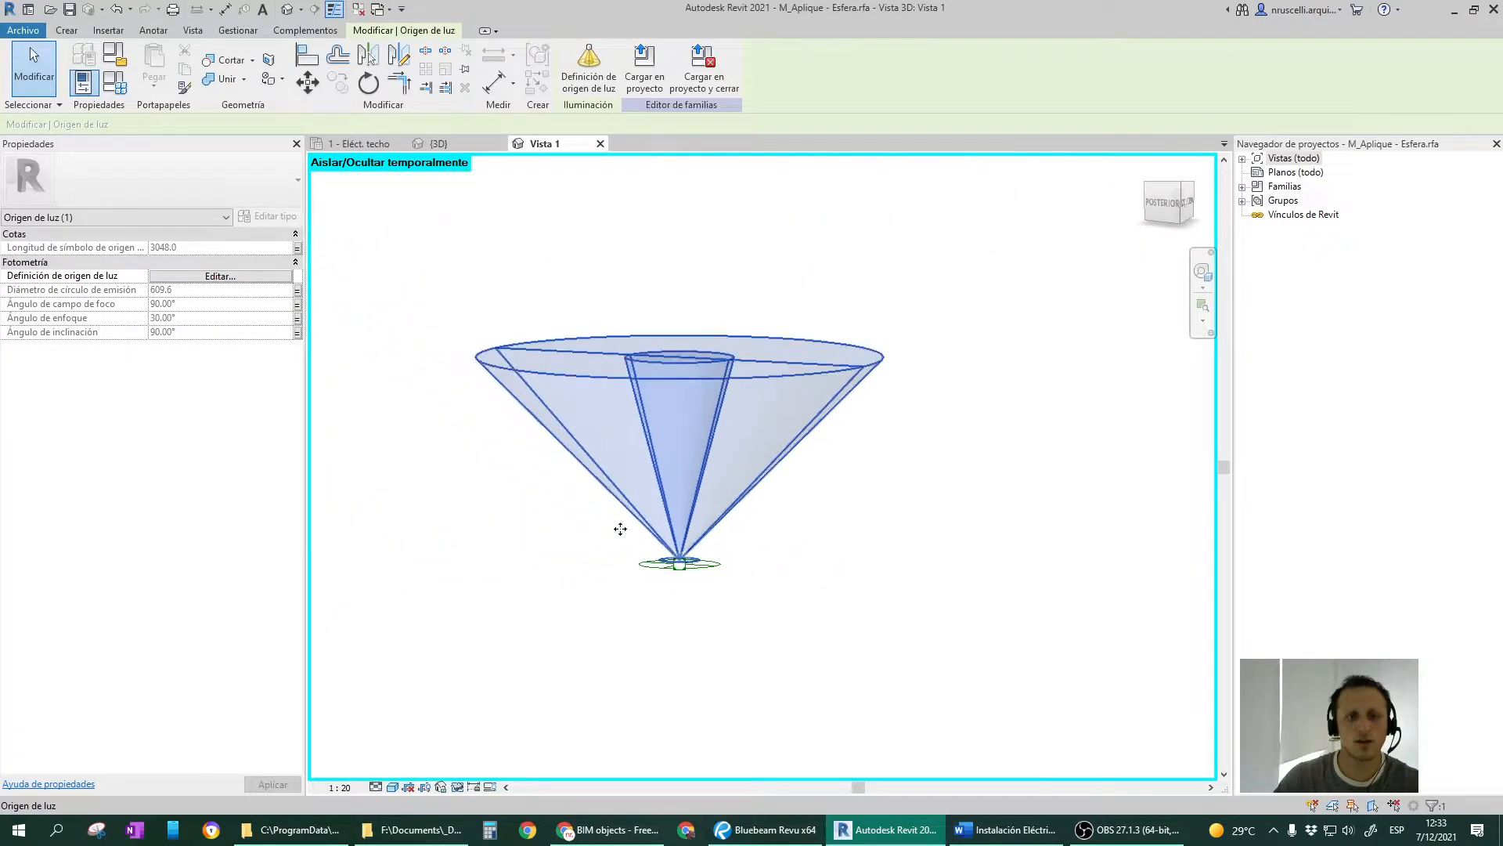
left_click(588, 64)
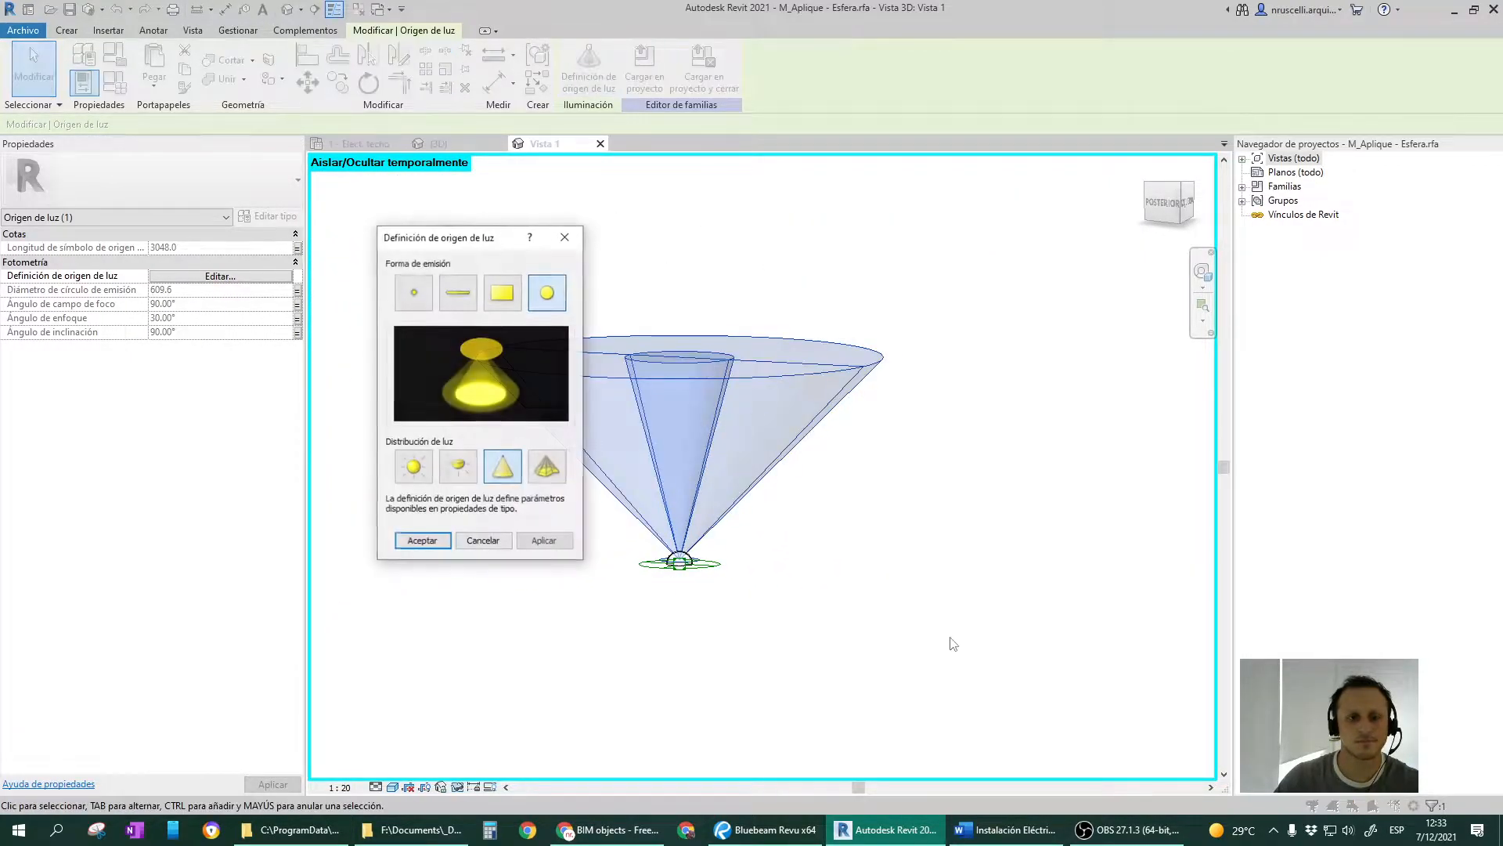
left_click_drag(496, 235, 1095, 255)
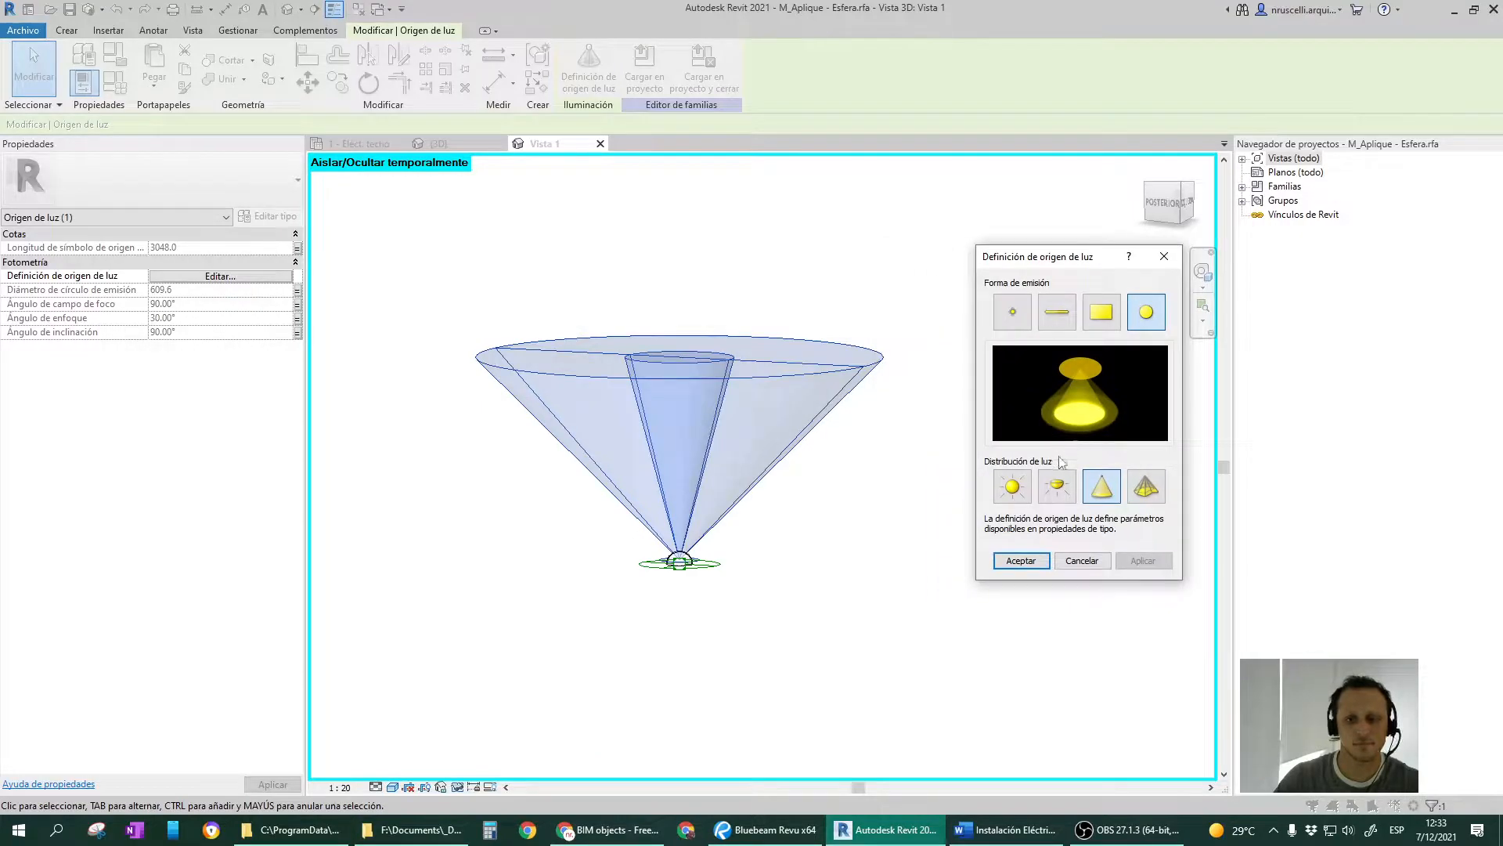
left_click(1057, 313)
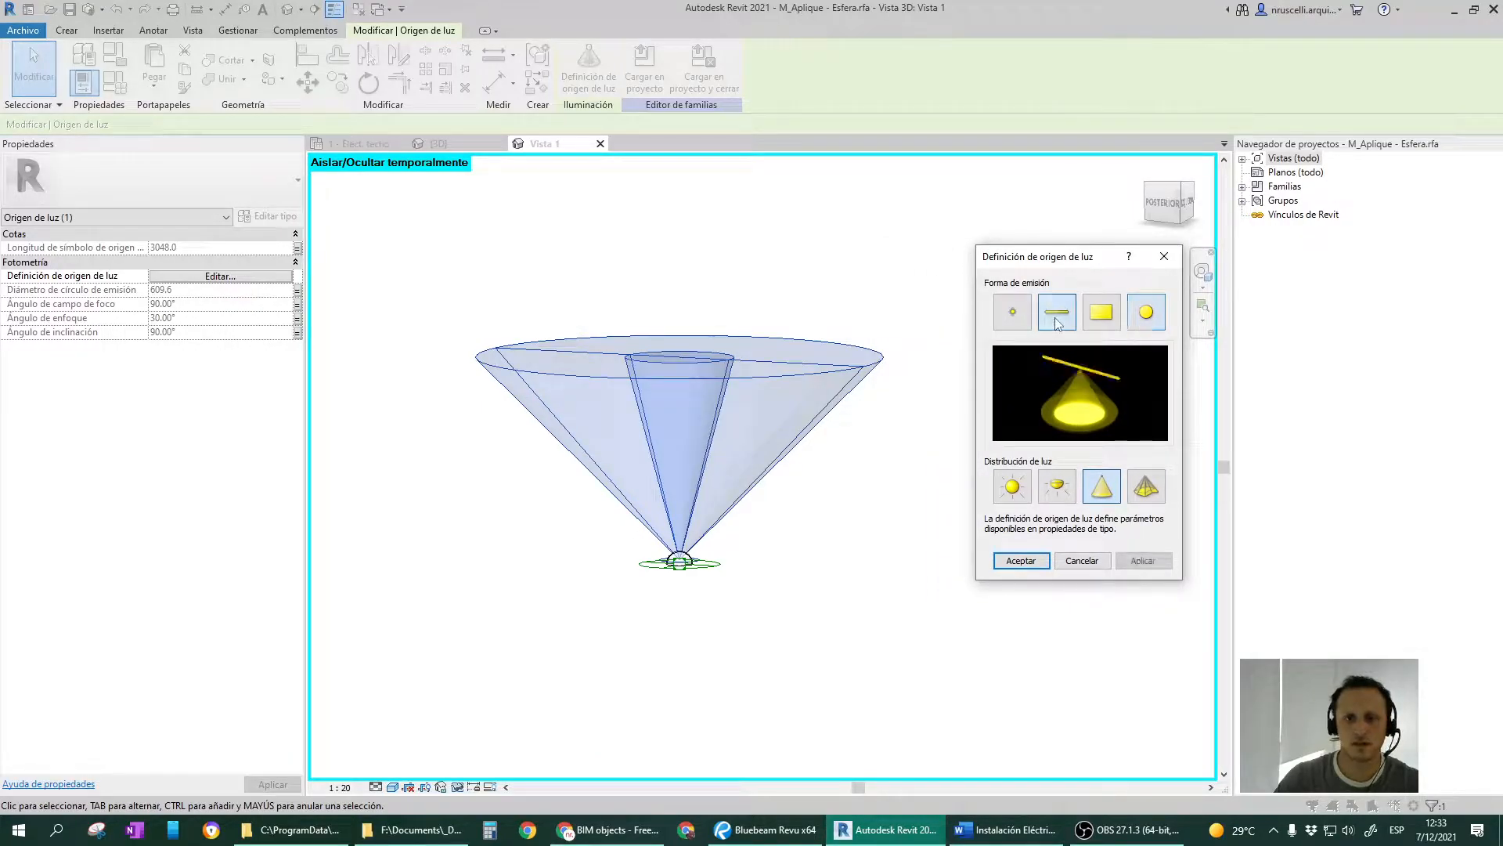
left_click(1057, 487)
left_click(1021, 561)
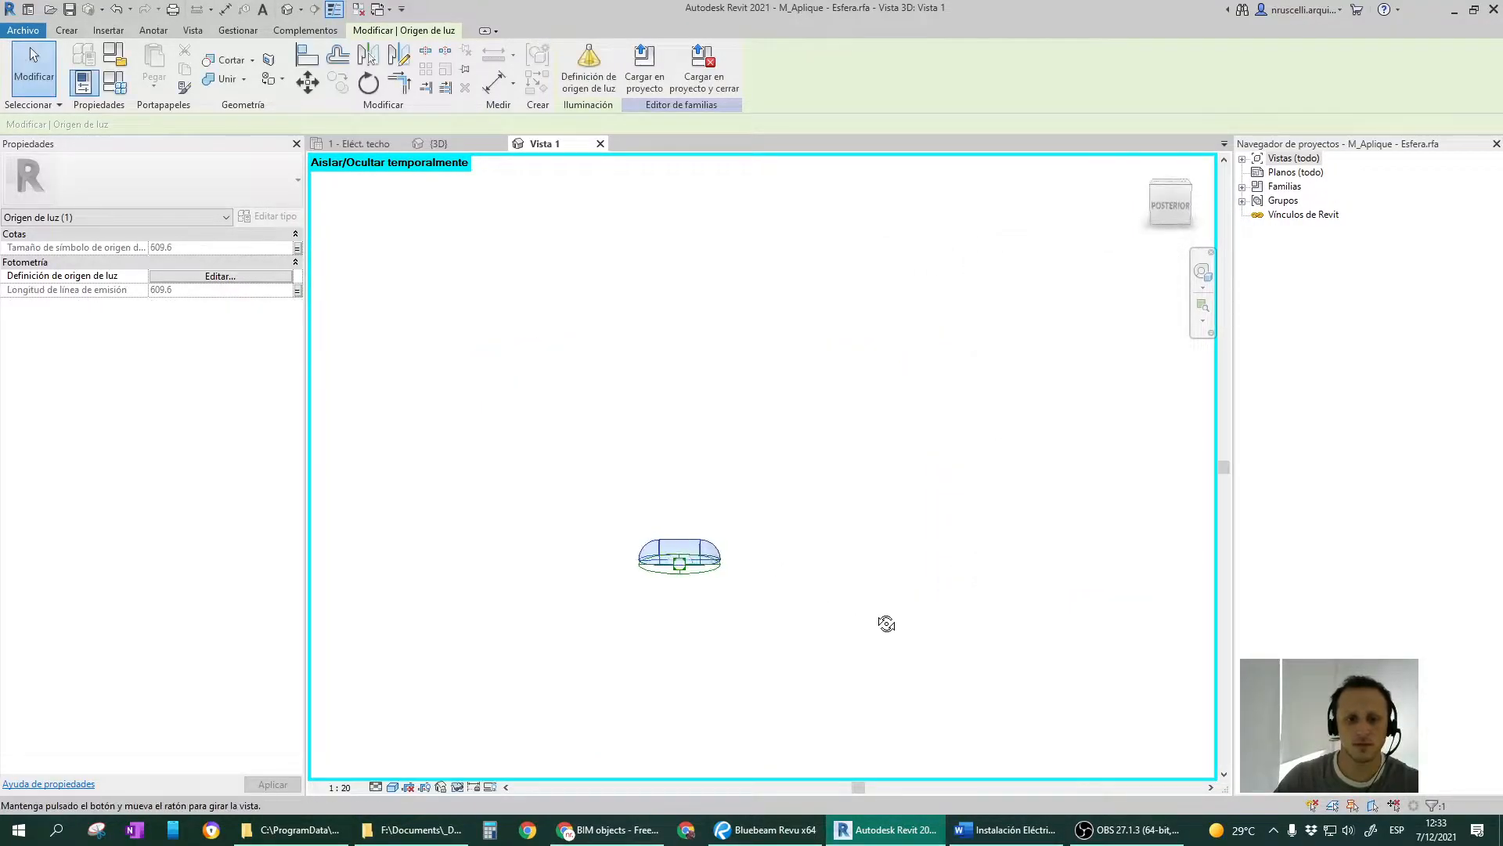
Examine the line light source's shape around the dome, and undo both light source definition changes.
scroll(627, 542, "up", 5)
middle_click_drag(665, 540, 846, 532, "shift")
left_click(903, 647)
scroll(901, 649, "up", 3)
middle_click_drag(903, 647, 919, 528, "shift")
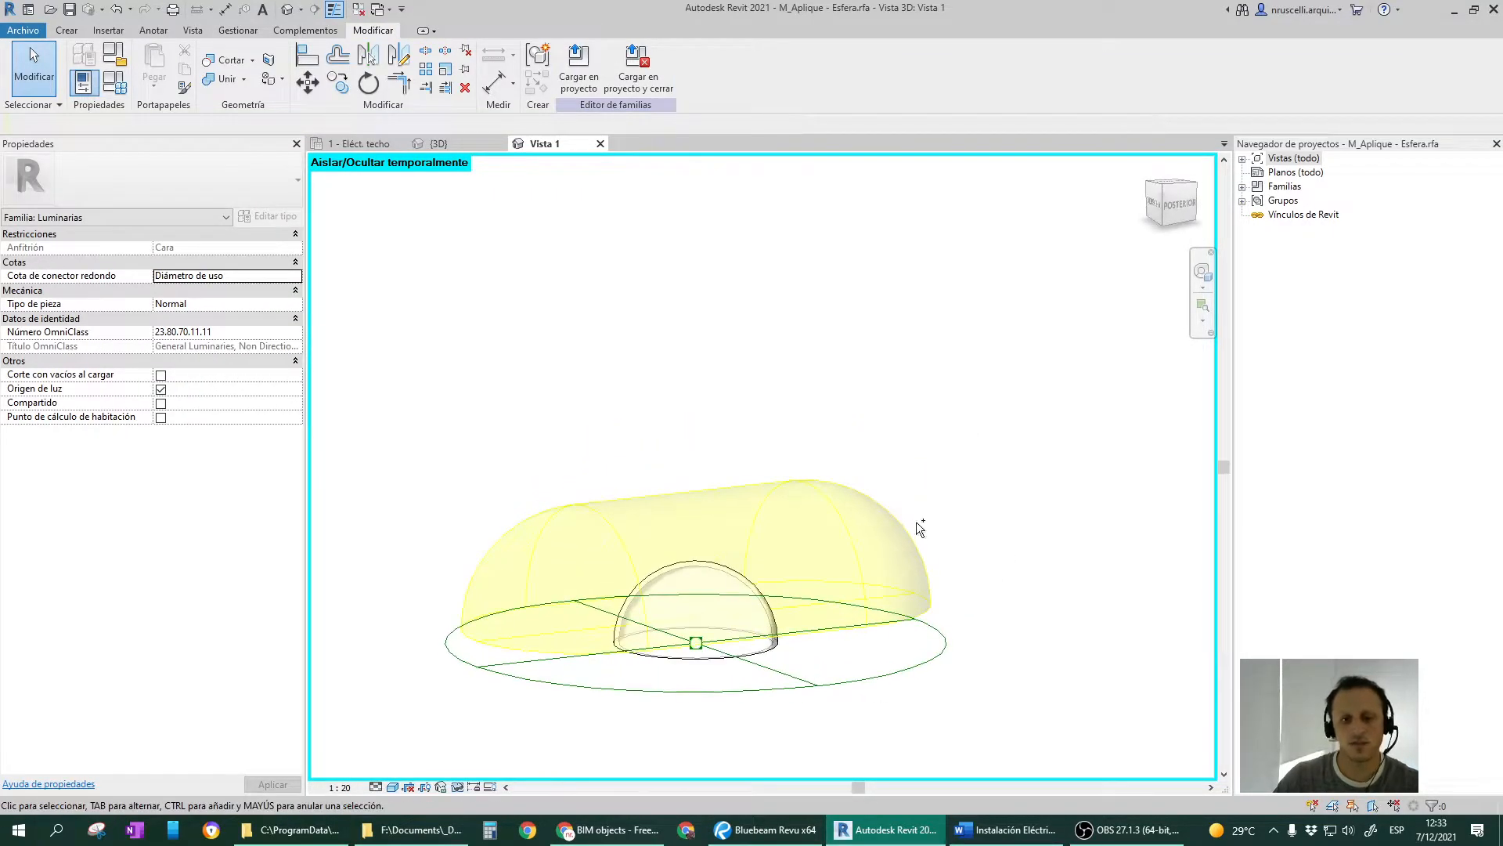
key("ctrl+z")
key("ctrl+z")
scroll(791, 487, "down", 2)
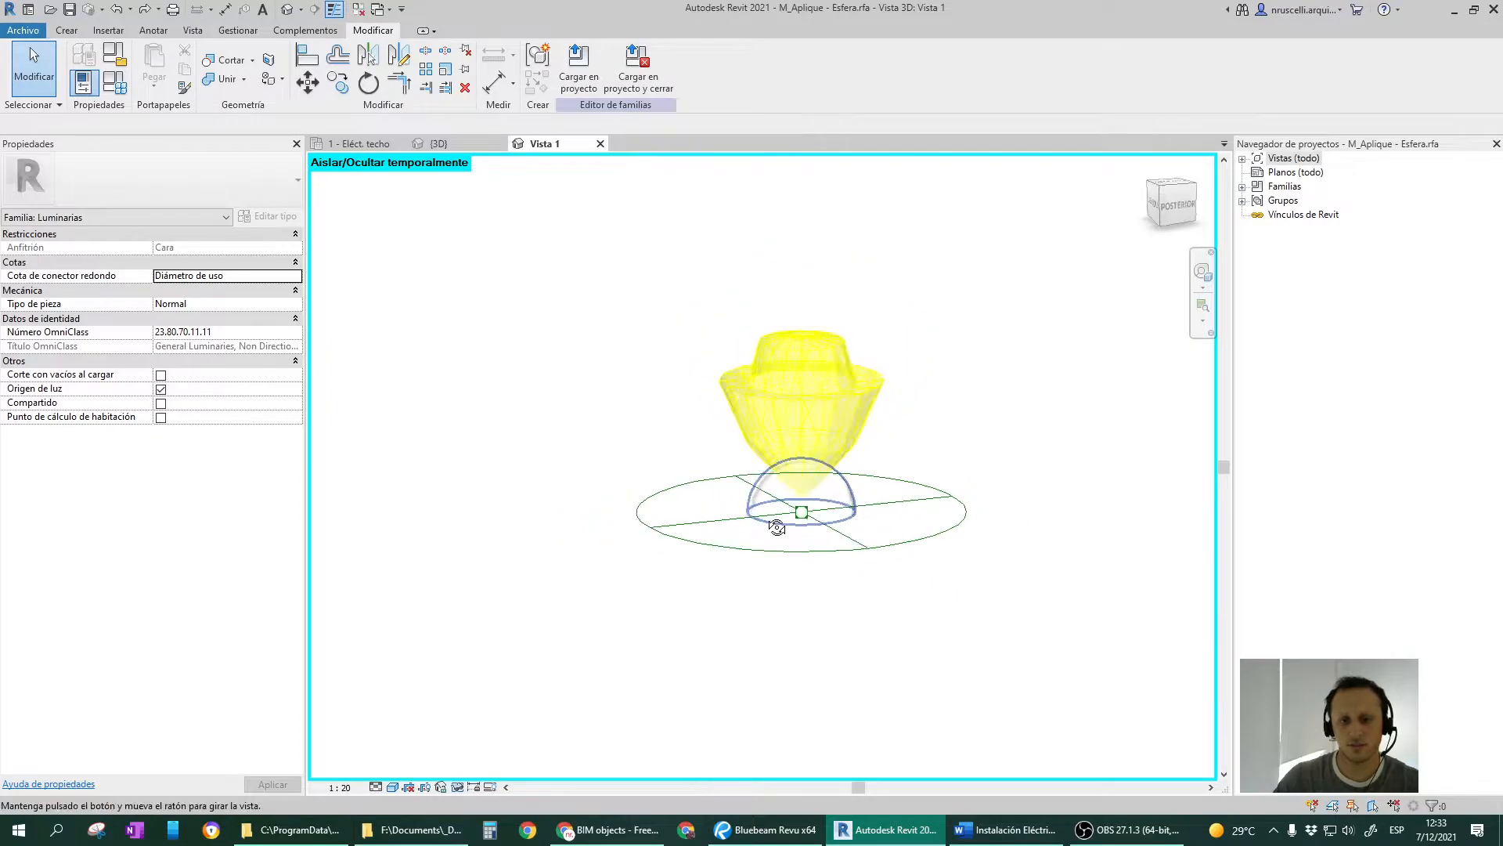
middle_click_drag(790, 522, 744, 540, "shift")
Select the light source above the dome and review its photometric web file property.
left_click(859, 431)
middle_click_drag(893, 474, 711, 541, "shift")
left_click(813, 509)
left_click(692, 450)
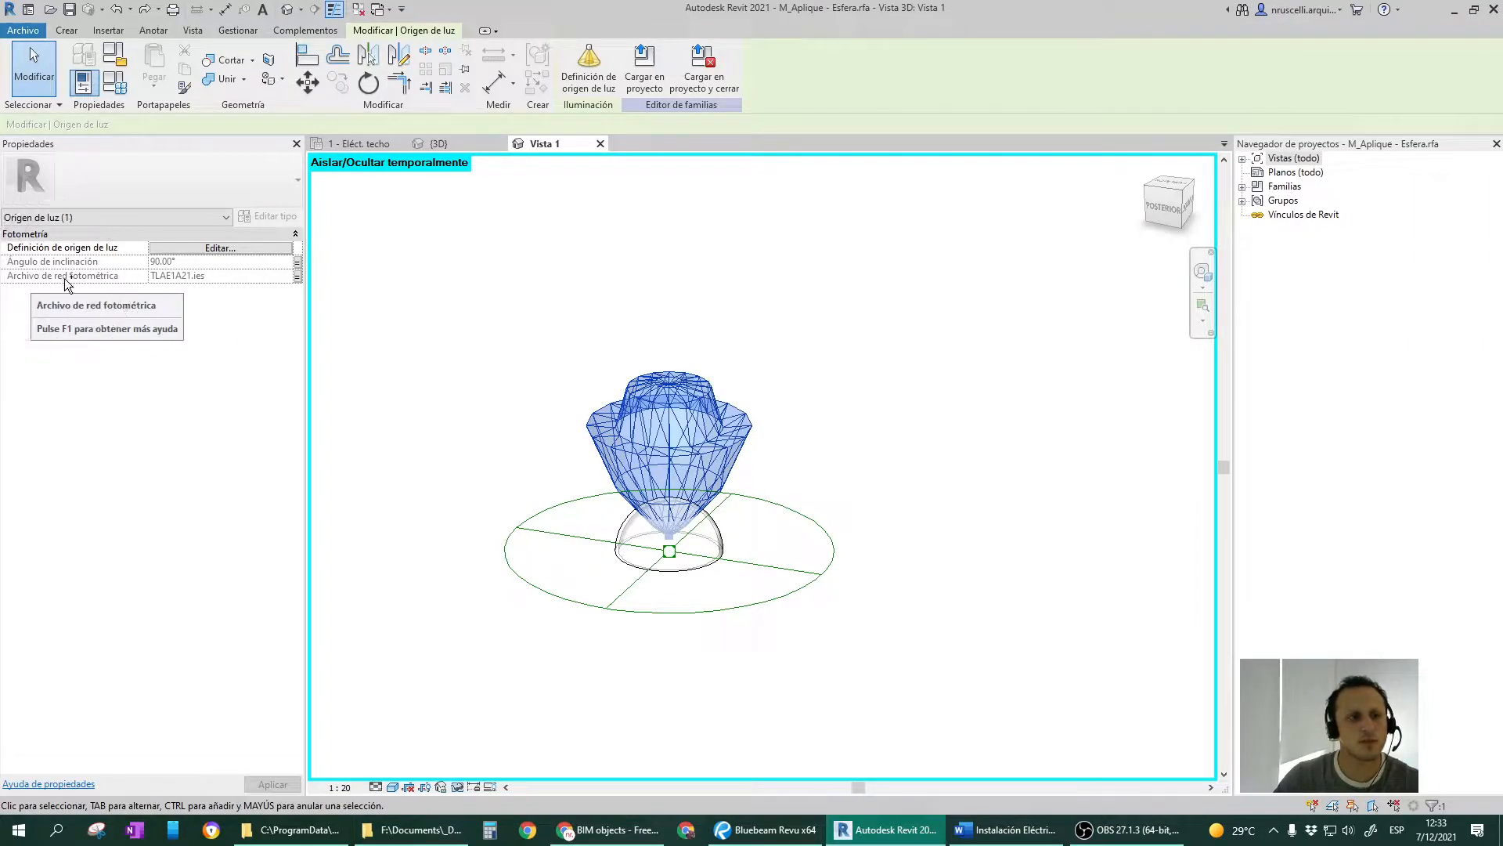
key("ctrl")
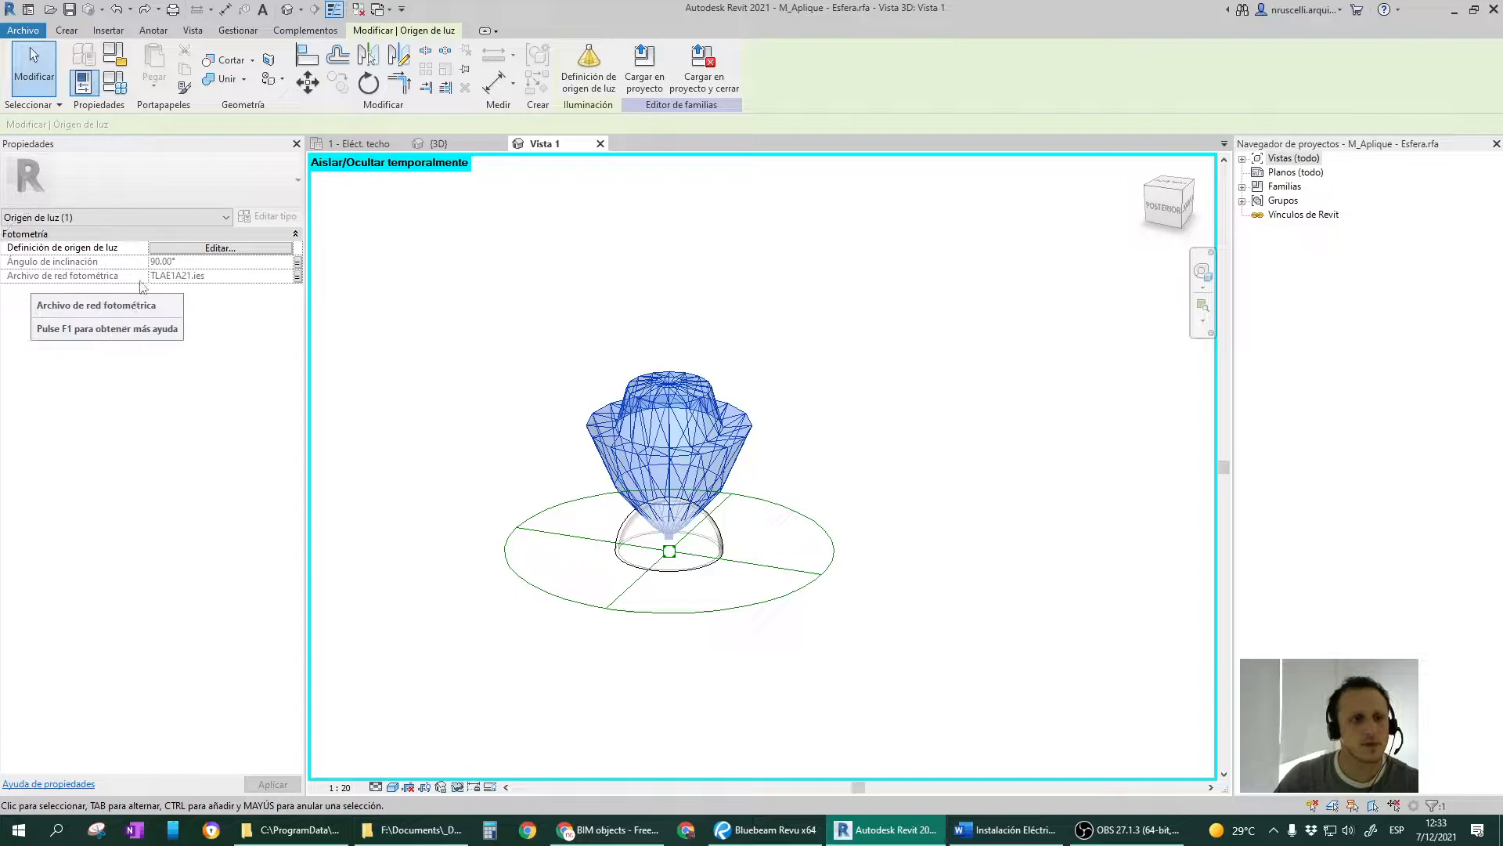
key("ctrl")
Open the family types and review the electrical and photometric parameters of the 100W - 120V type.
left_click(115, 81)
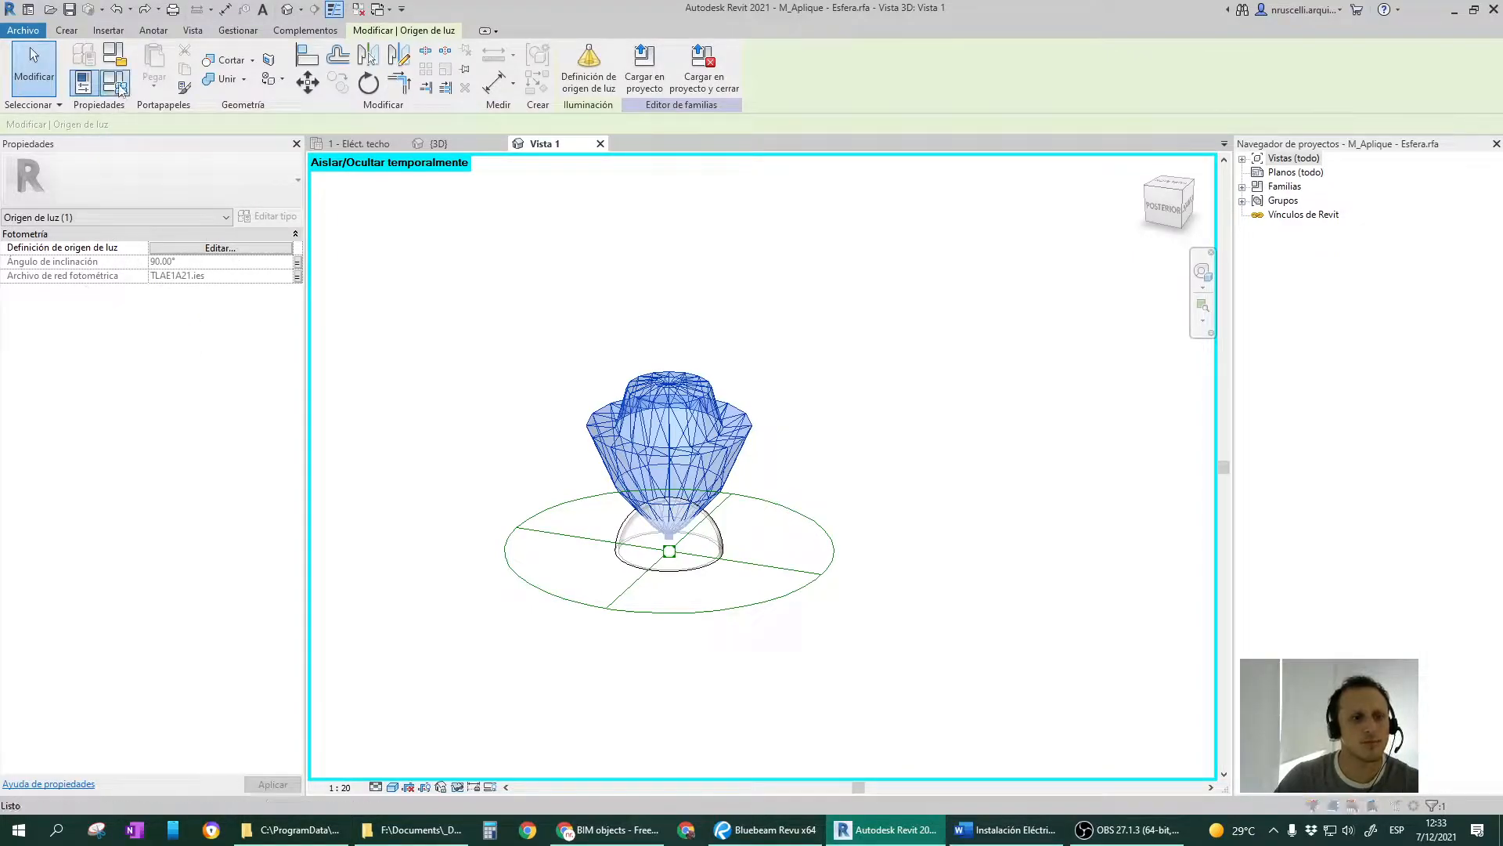
left_click_drag(845, 208, 851, 191)
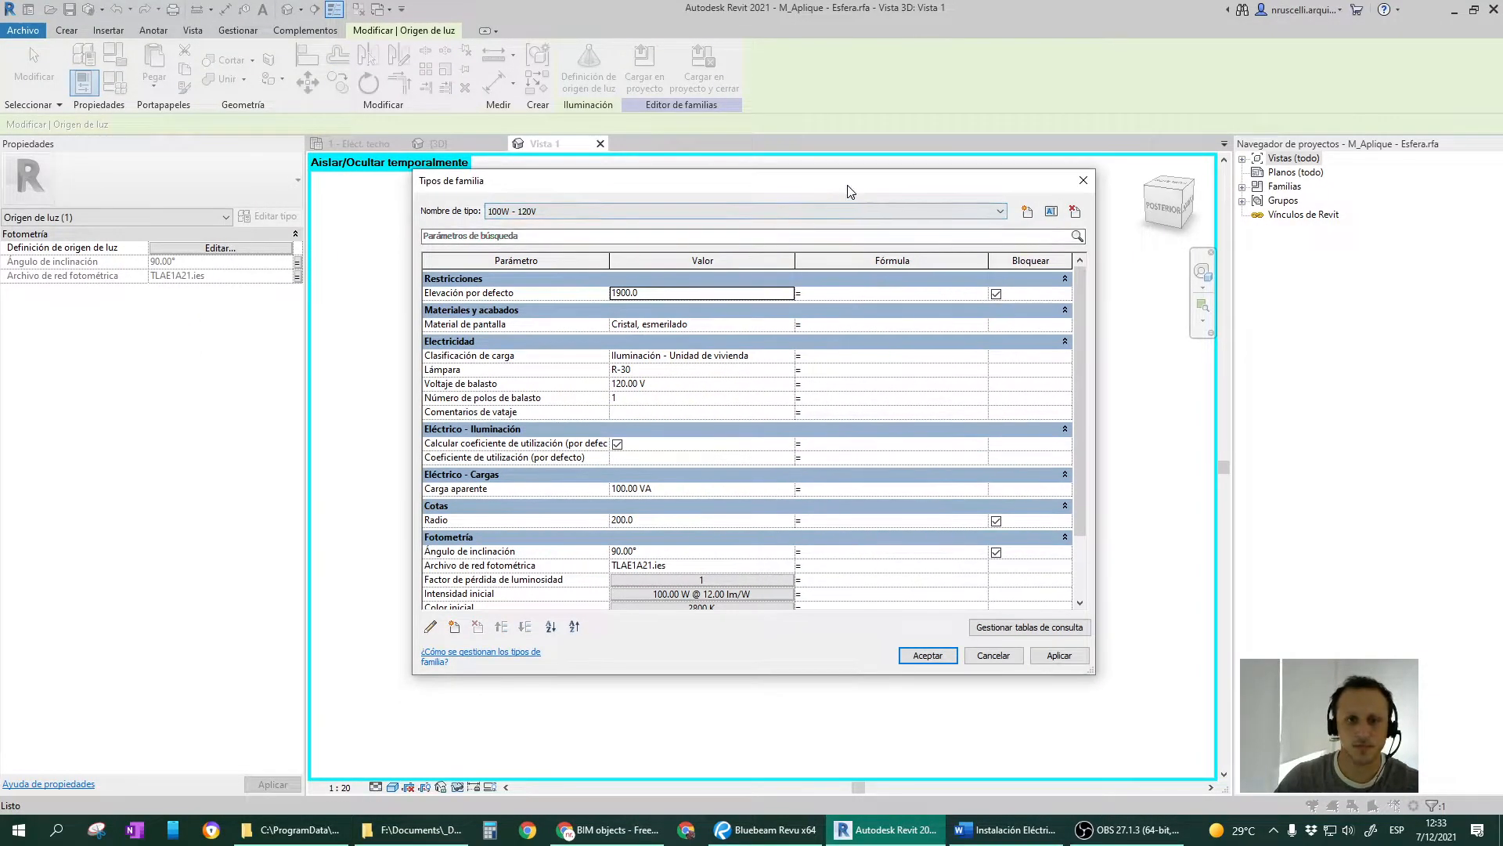
scroll(789, 518, "down", 1)
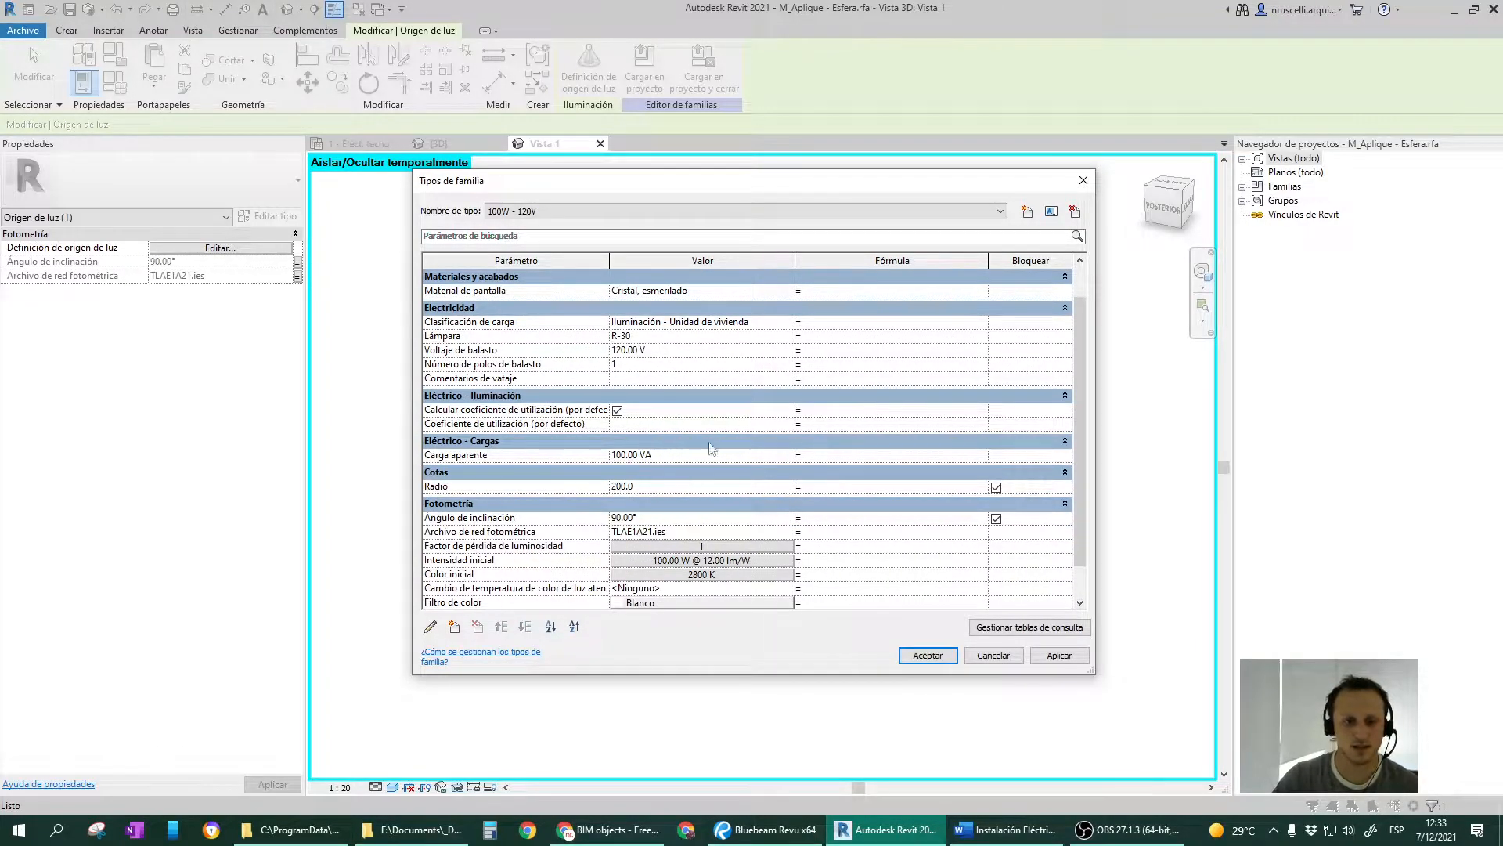
scroll(712, 448, "down", 1)
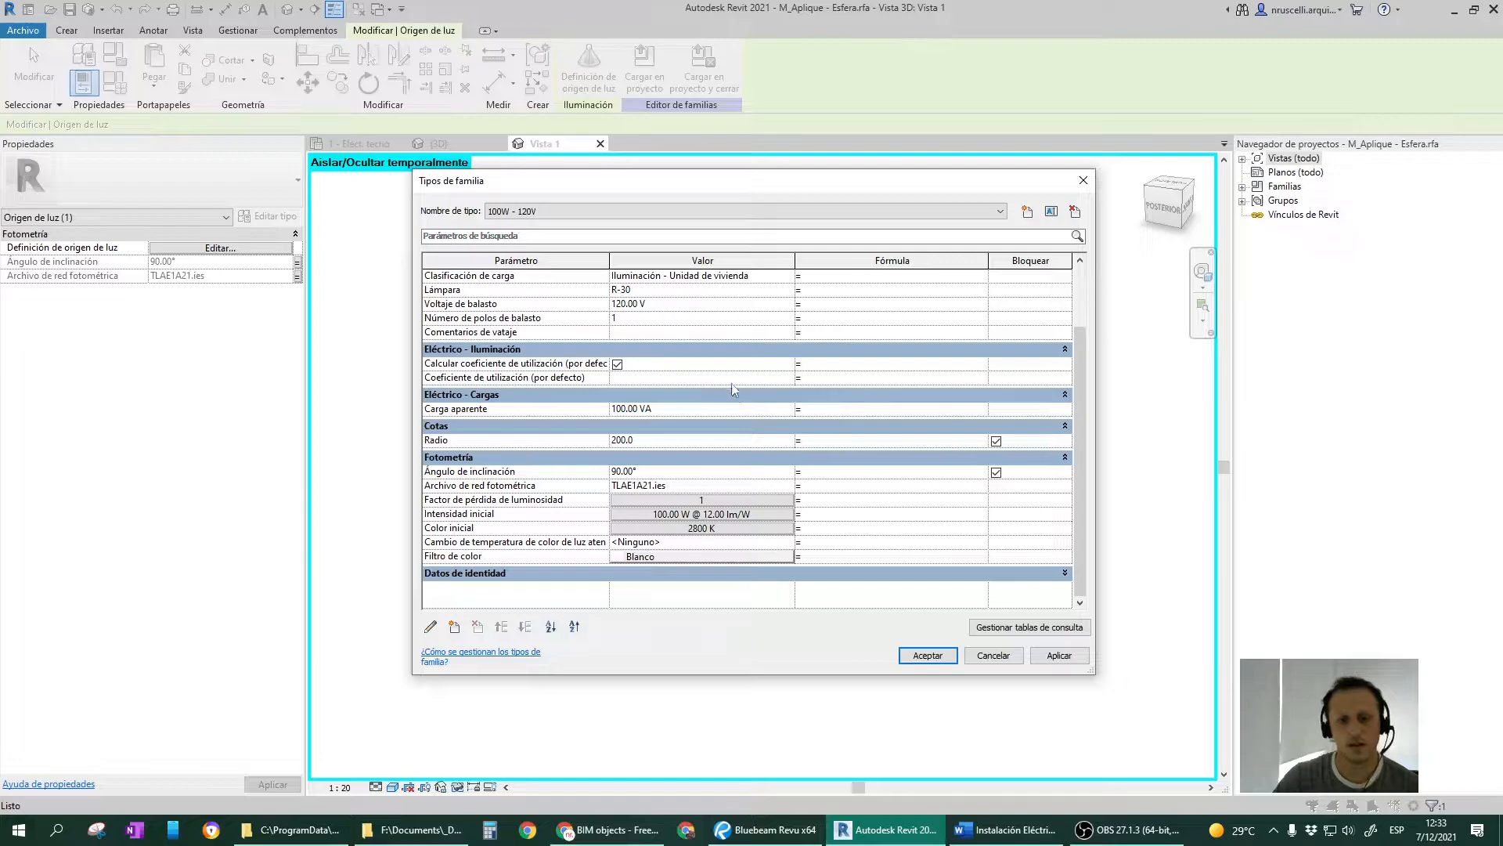
scroll(815, 430, "up", 1)
scroll(816, 431, "down", 1)
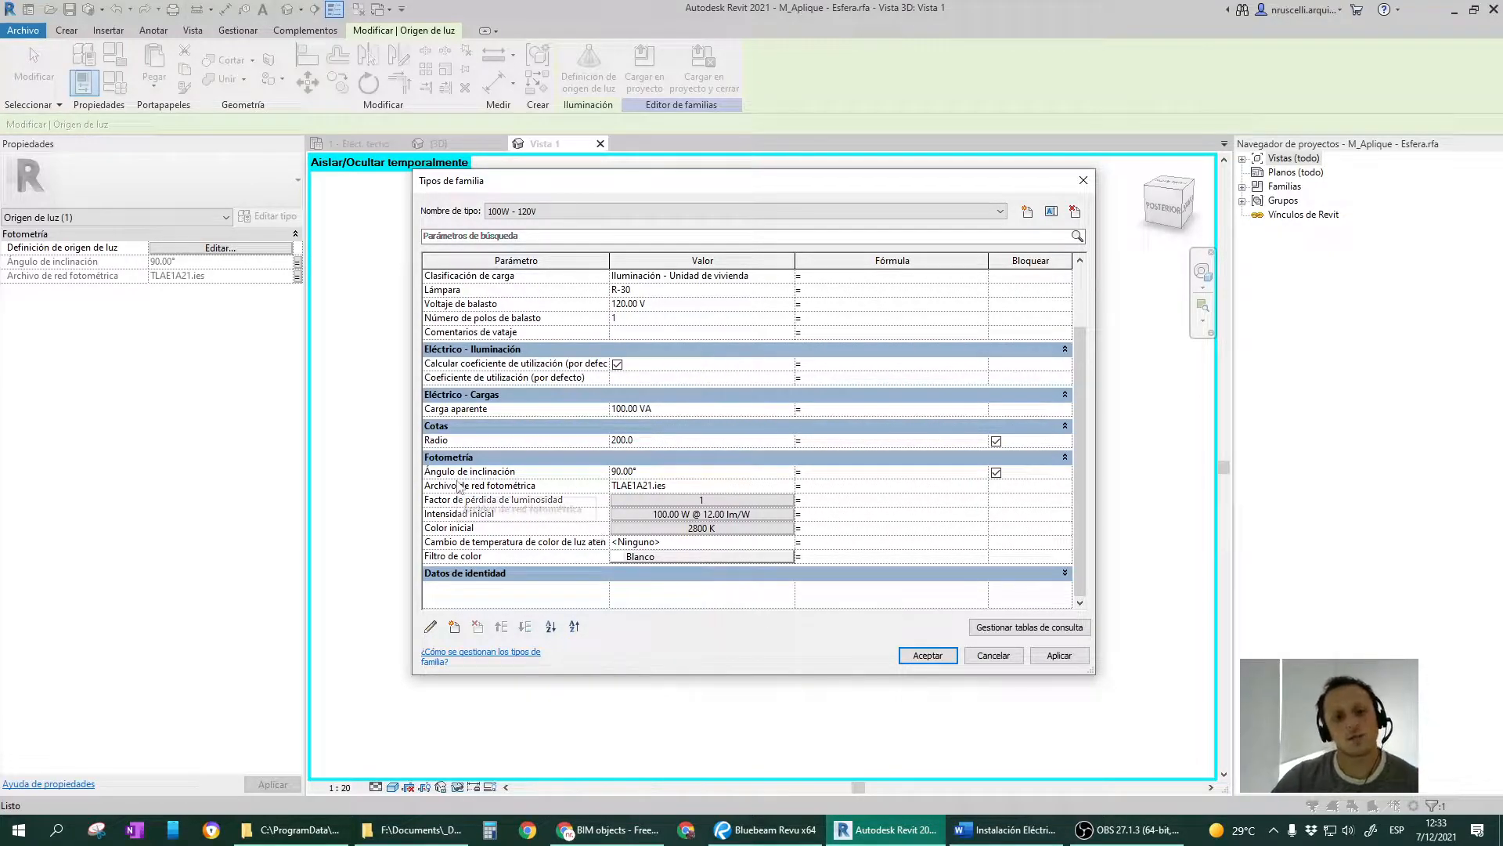
Open the file selection for the photometric web parameter and browse the available IES files and their folder location.
left_click(751, 487)
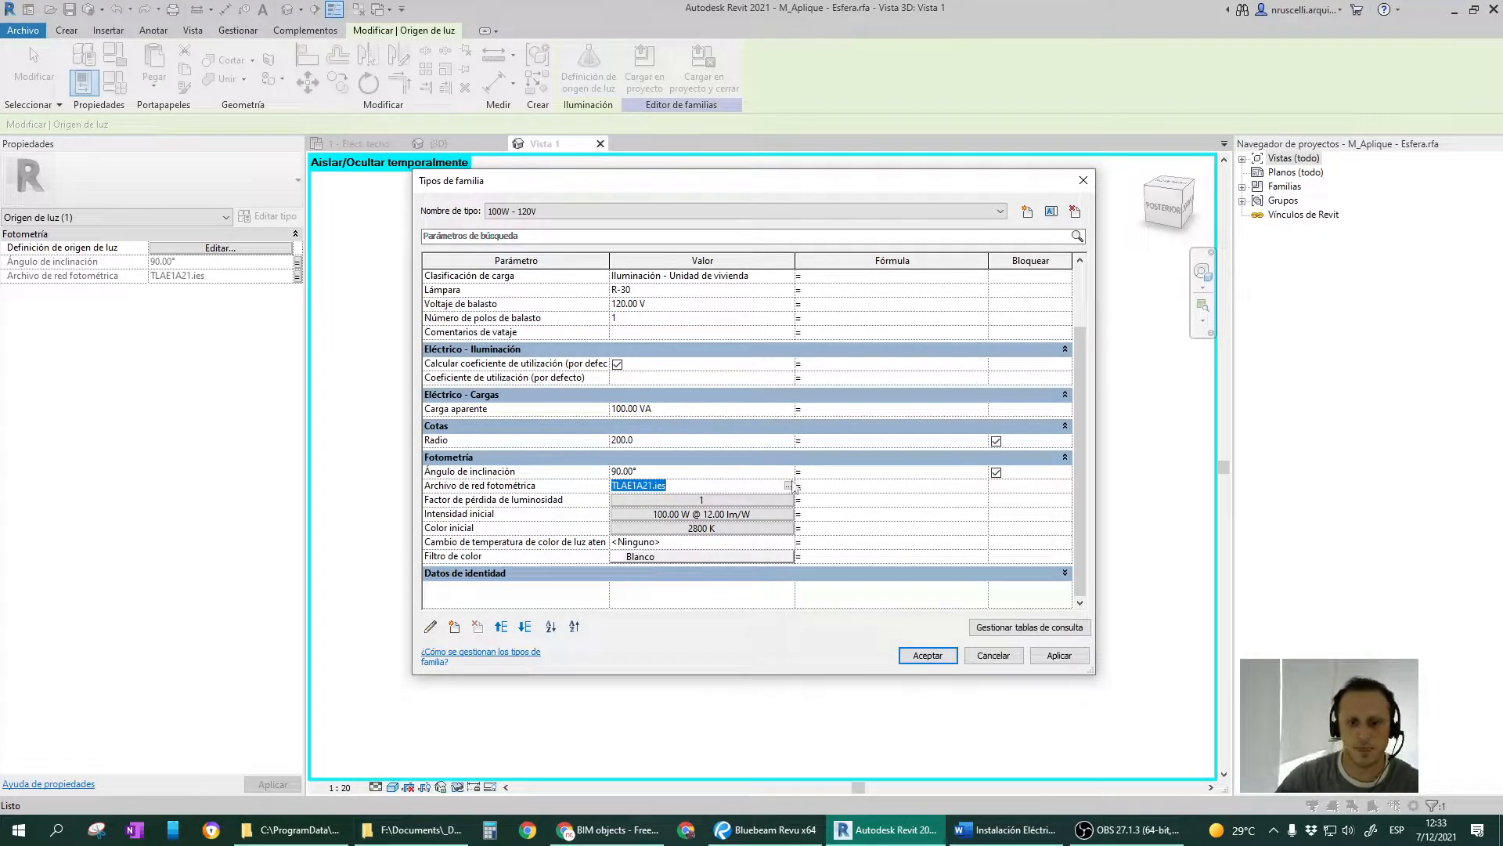
left_click(789, 486)
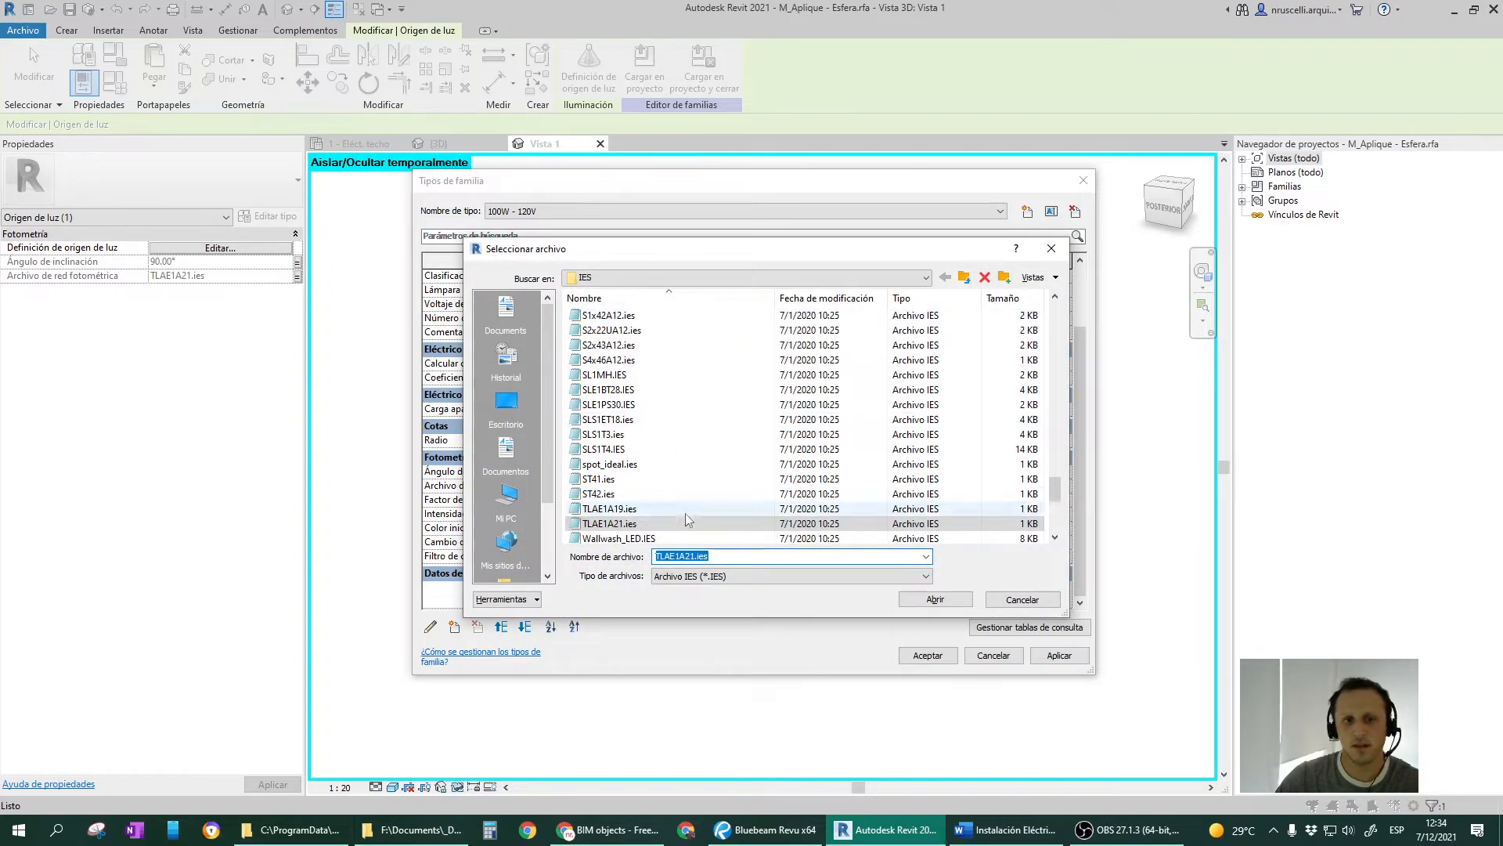
scroll(688, 509, "down", 10)
scroll(691, 505, "up", 10)
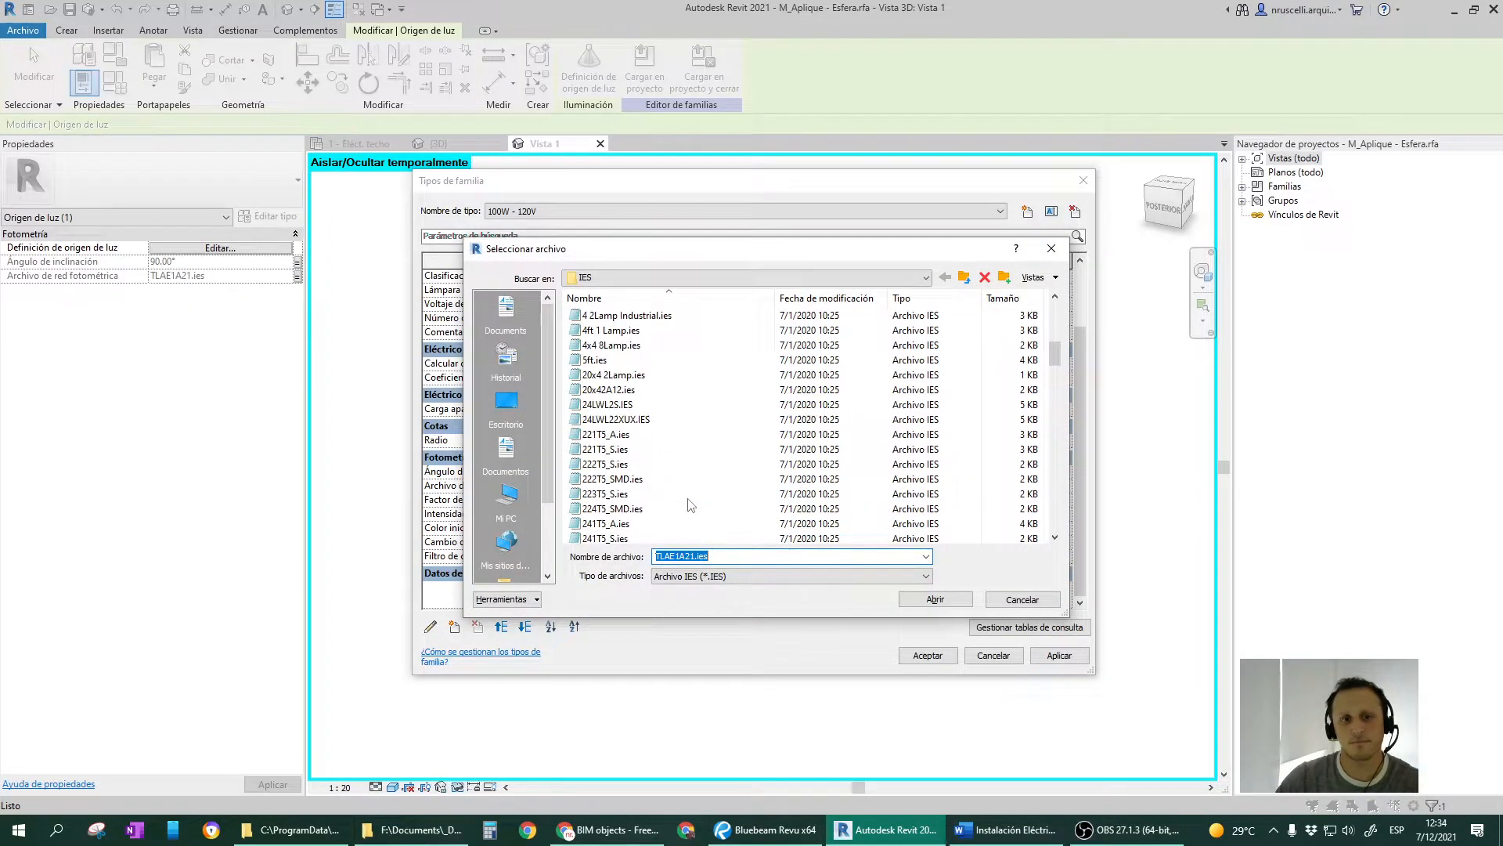
left_click(678, 276)
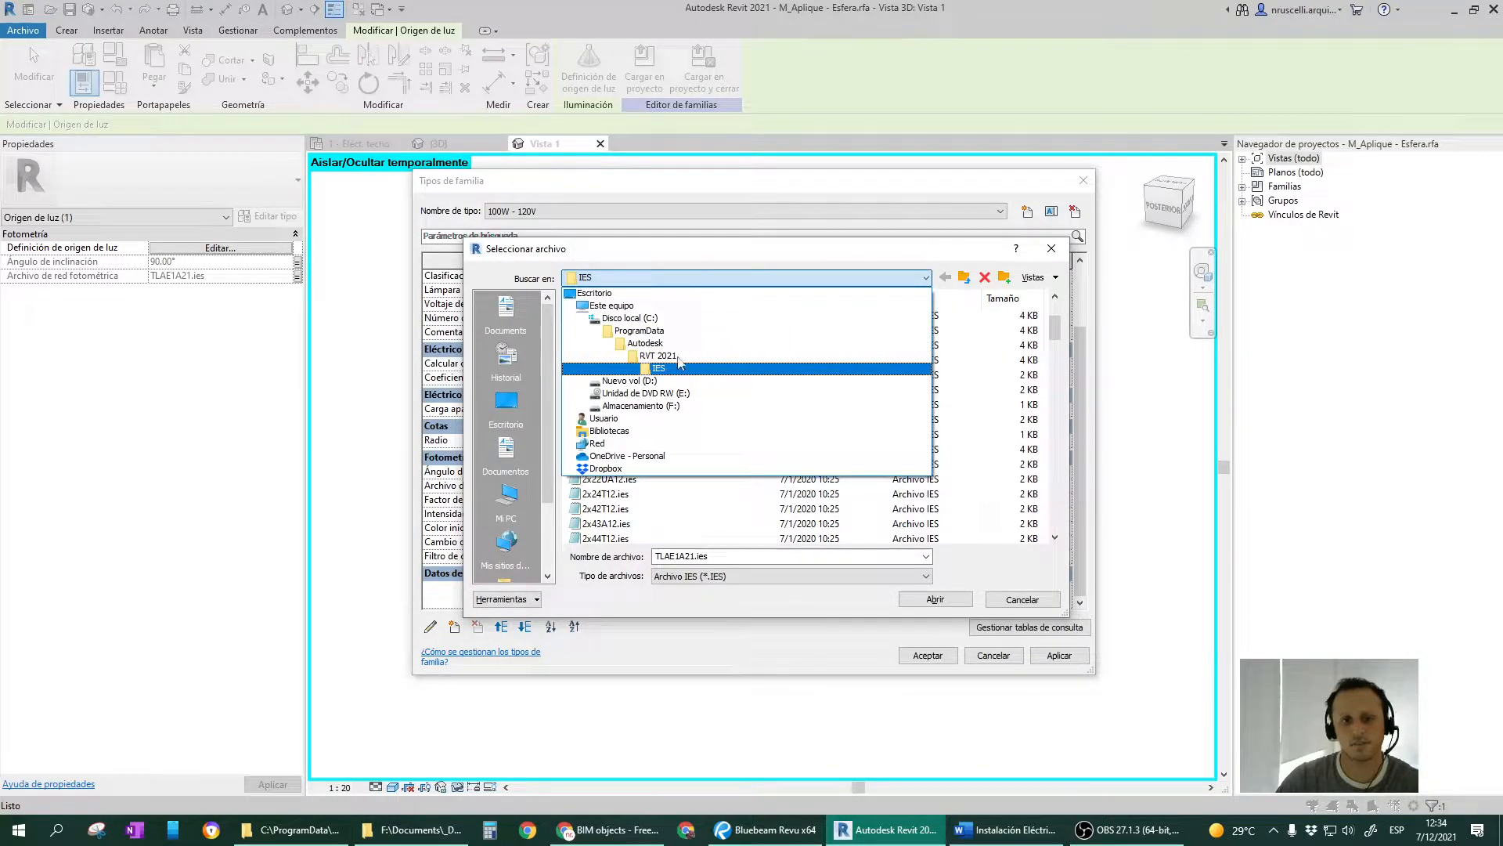
left_click(695, 247)
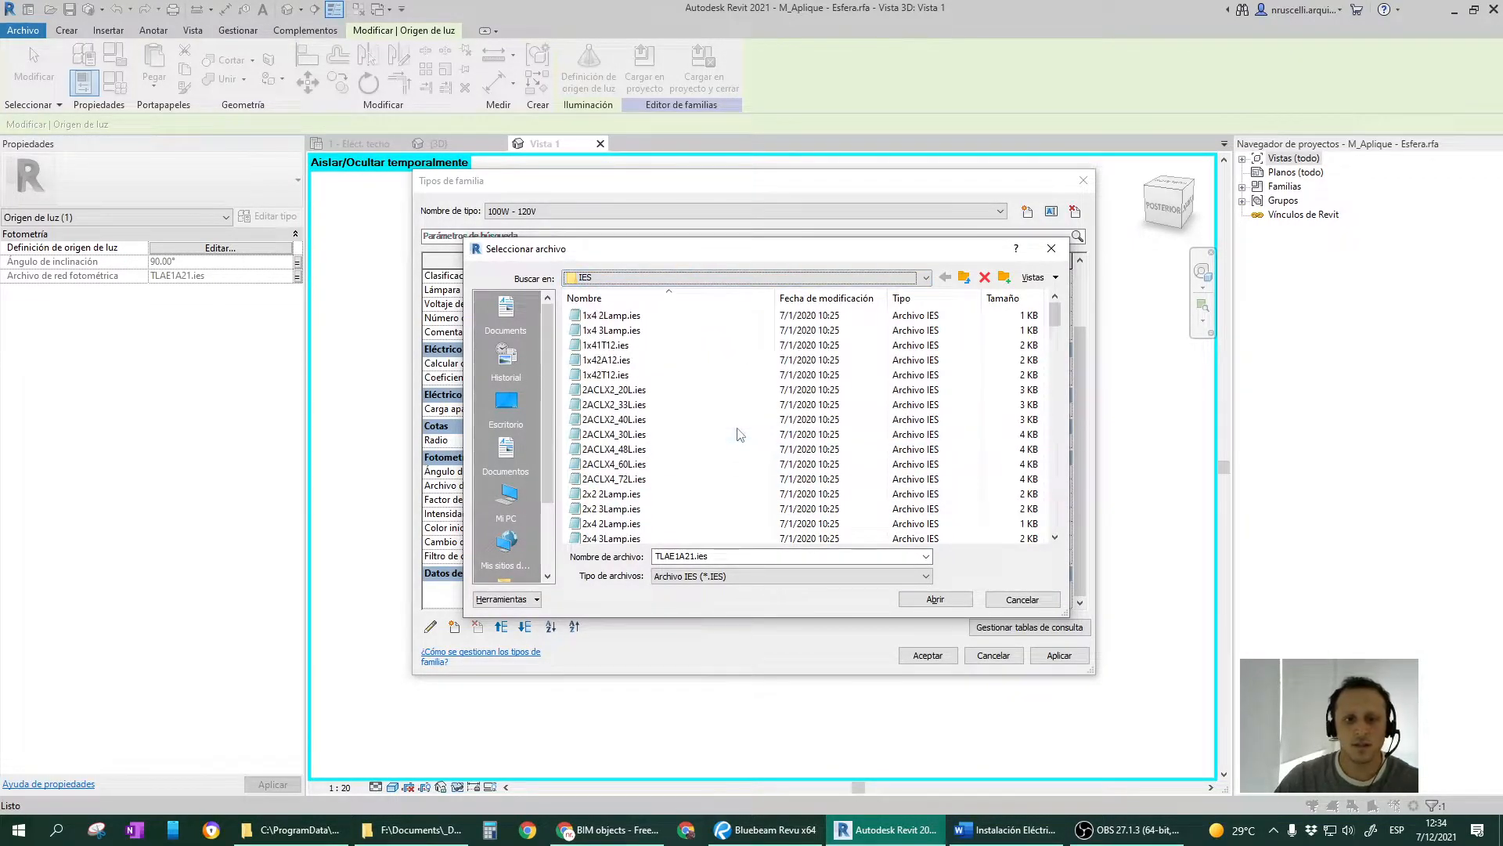
Open 2x2 3Lamp.ies in Notepad, examine its luminaire description and photometric data, and close the file.
left_click(296, 835)
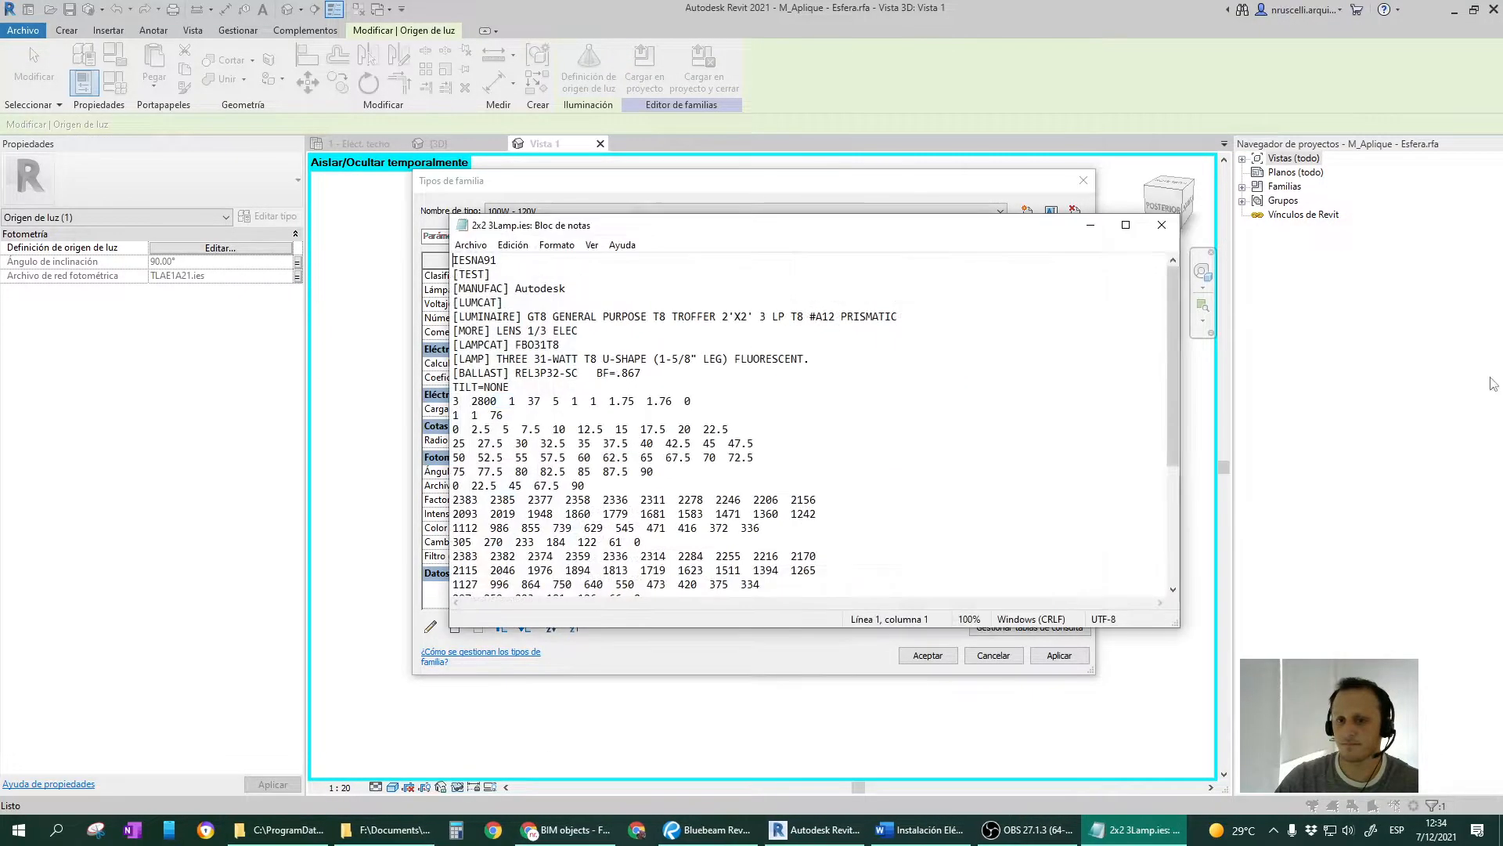
left_click_drag(479, 274, 580, 330)
scroll(606, 444, "down", 6)
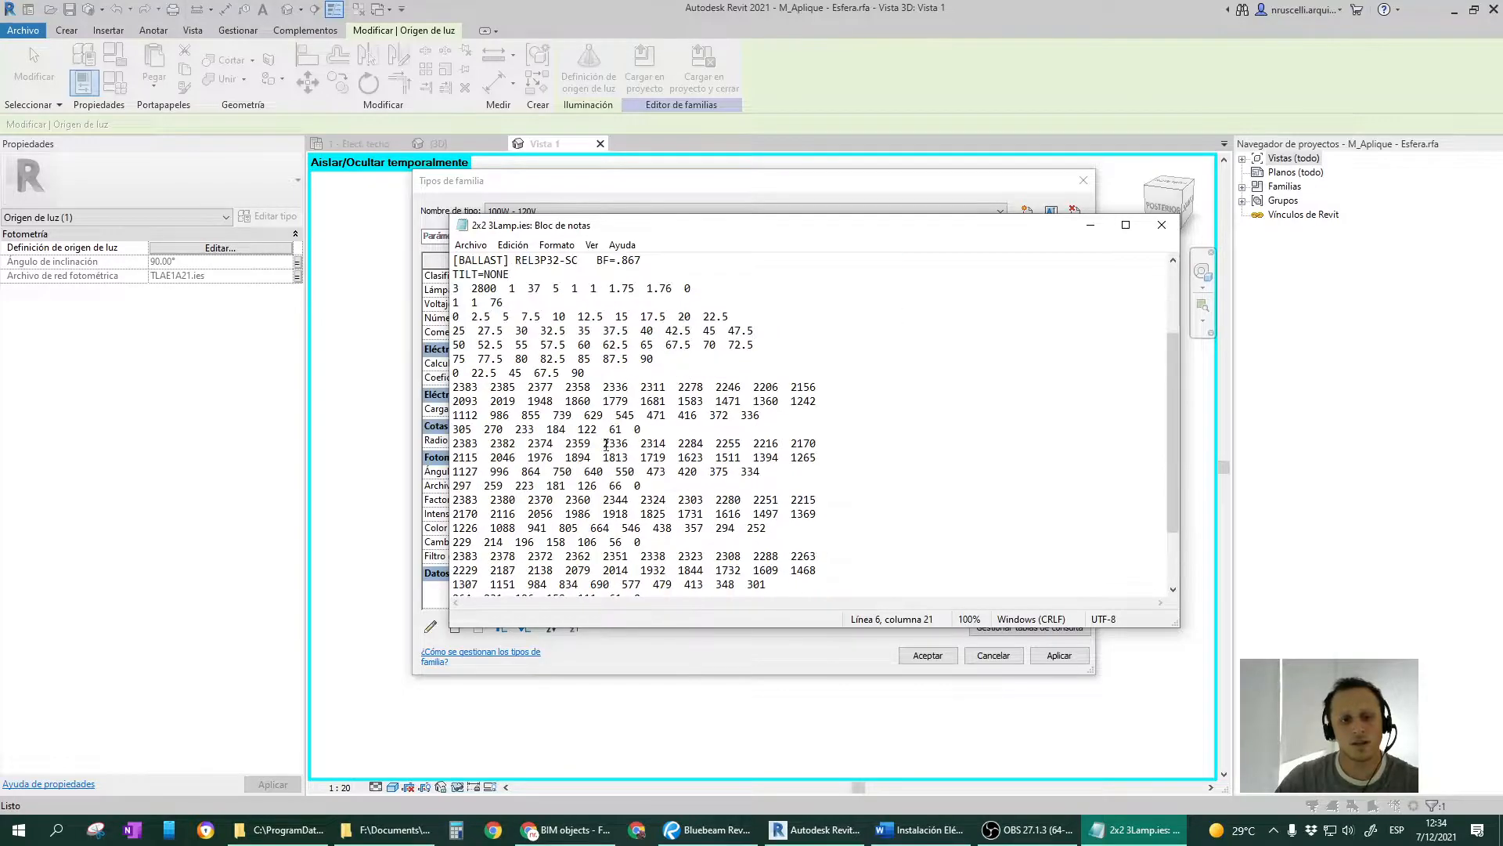
scroll(605, 444, "up", 5)
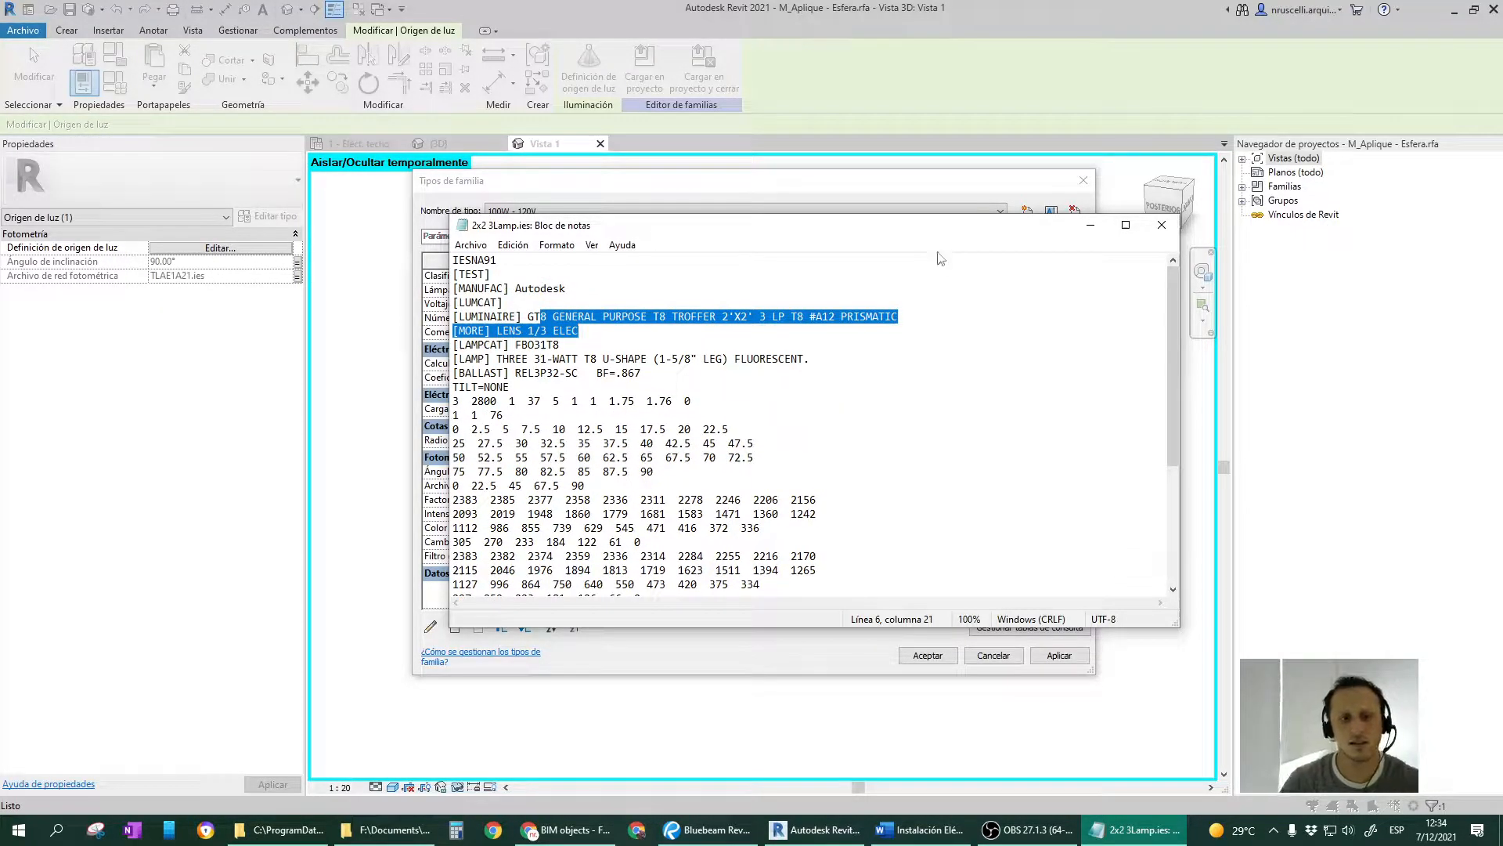
left_click(1161, 225)
Close the IES file selection and the family types without changes, and deselect the light source.
left_click(1052, 248)
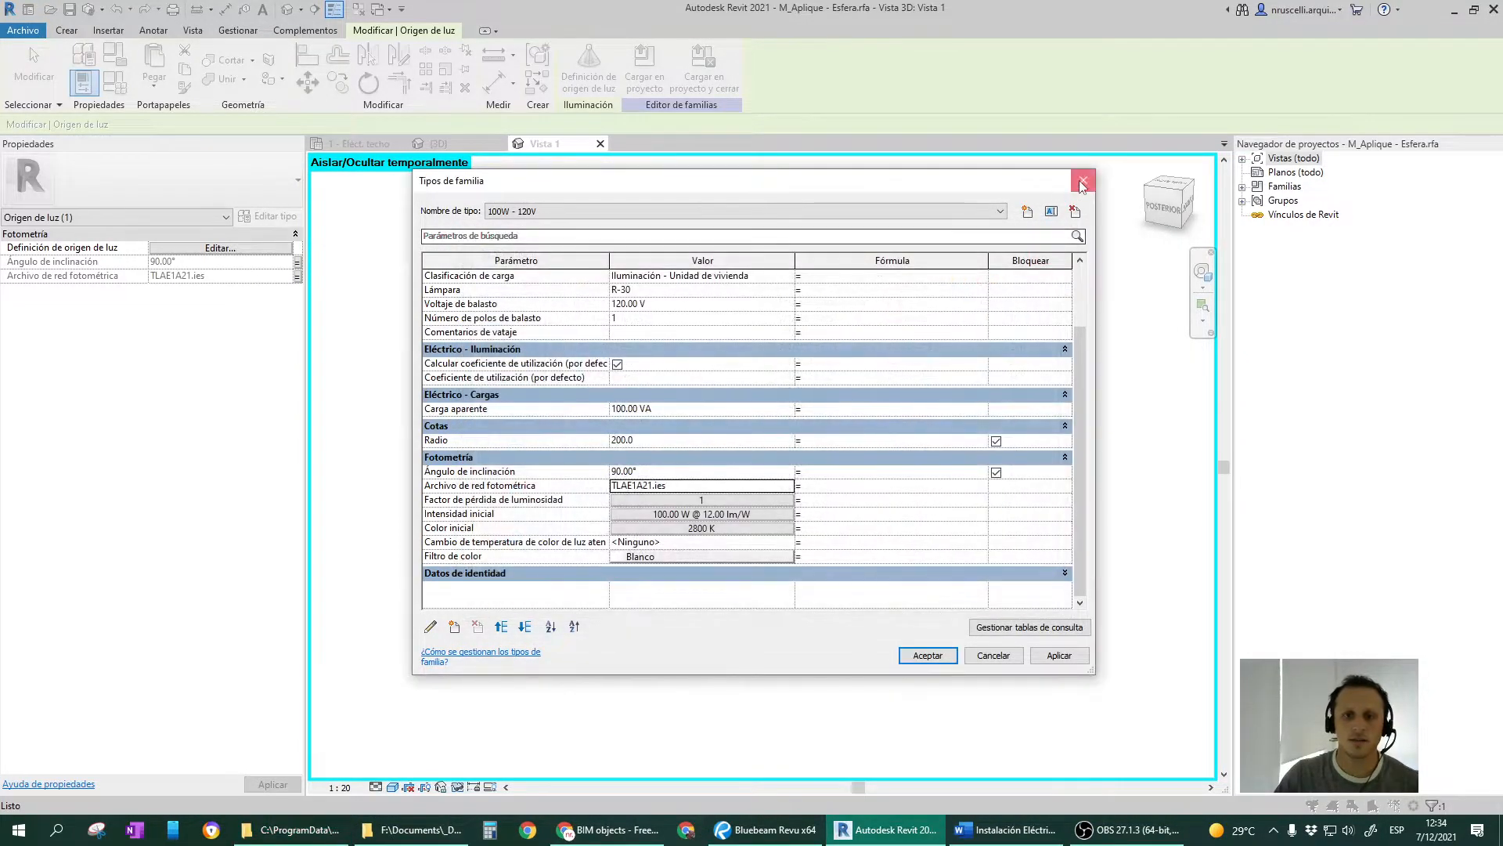
left_click(1084, 180)
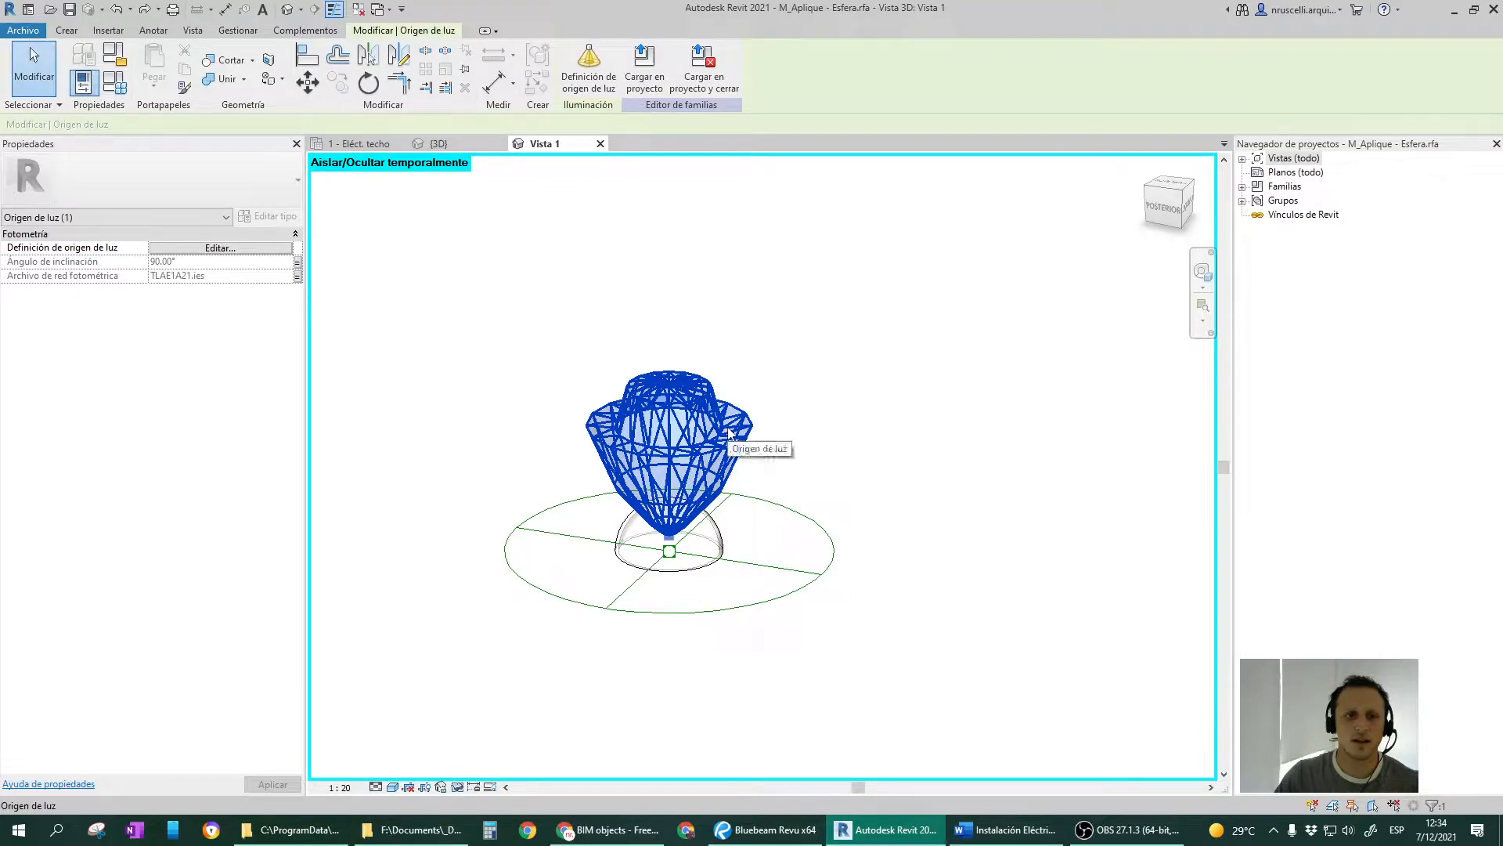
left_click(481, 259)
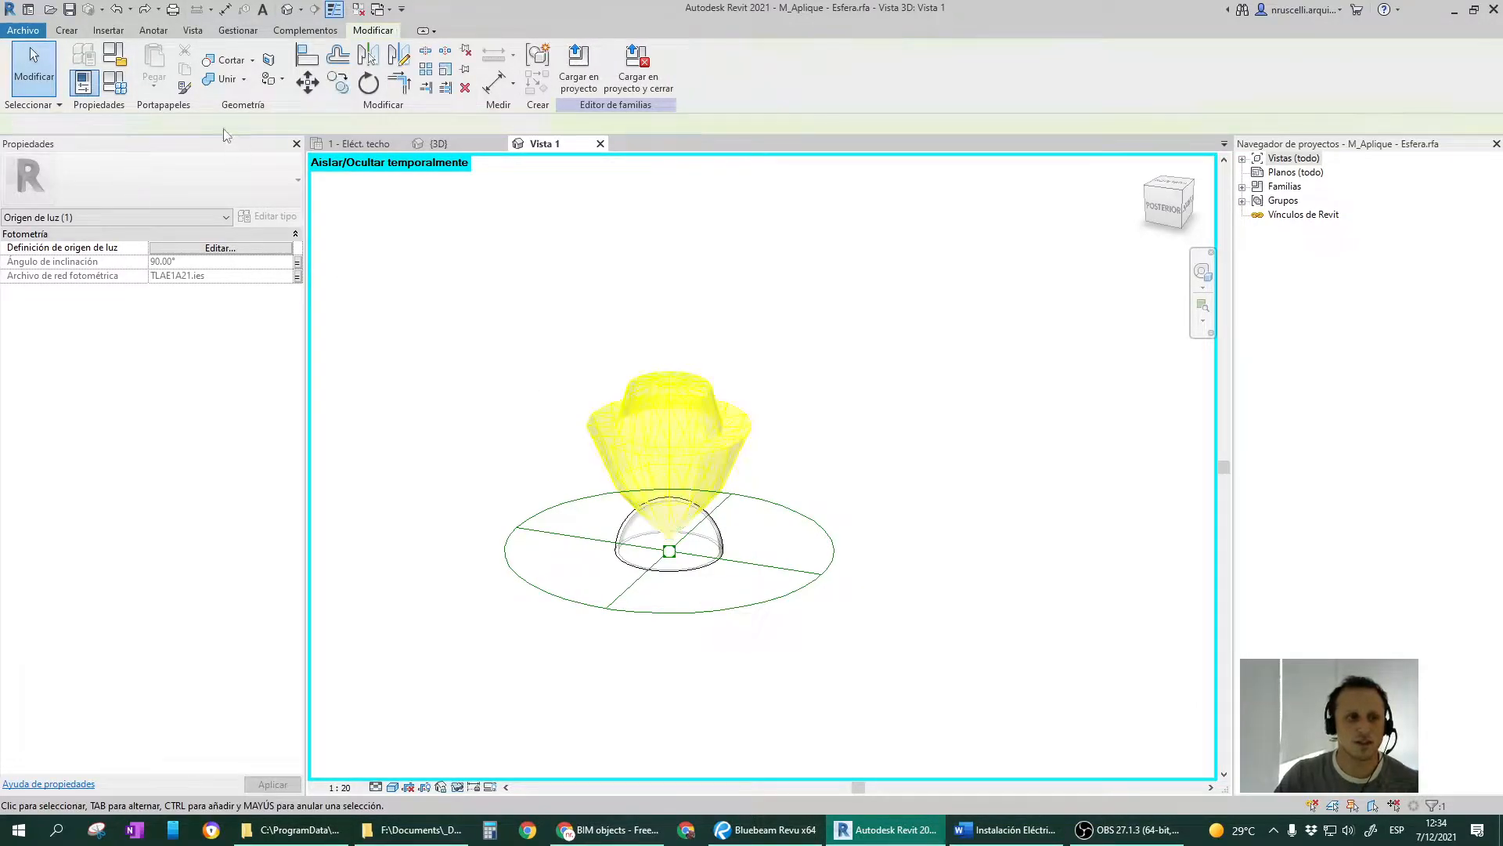
Review the photometric parameters in the family types, check the IES file selection for the photometric web, and cancel both dialogs.
left_click(114, 82)
scroll(535, 466, "down", 3)
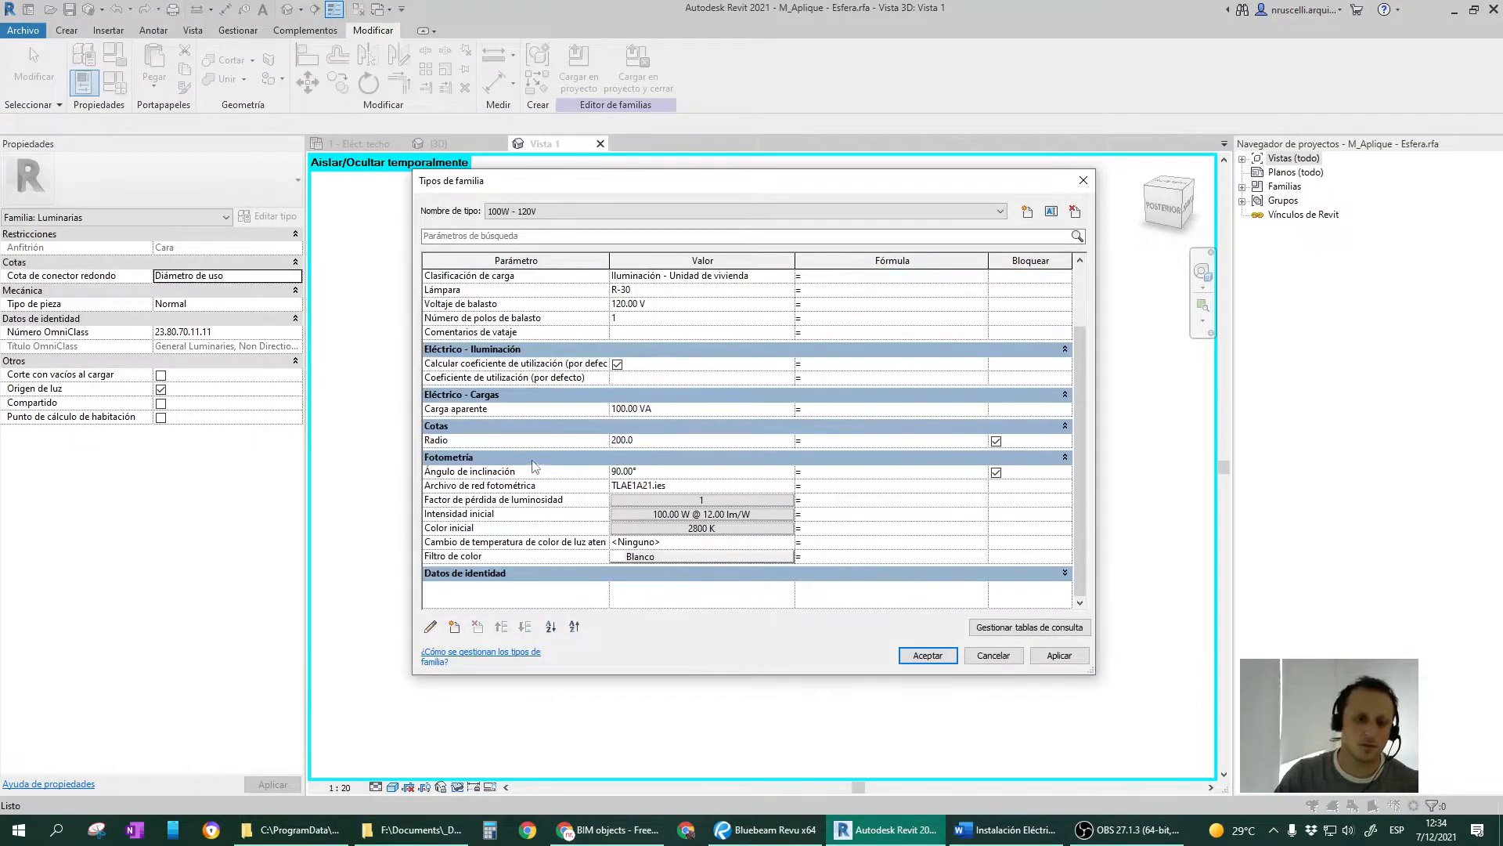
left_click(786, 486)
left_click(789, 486)
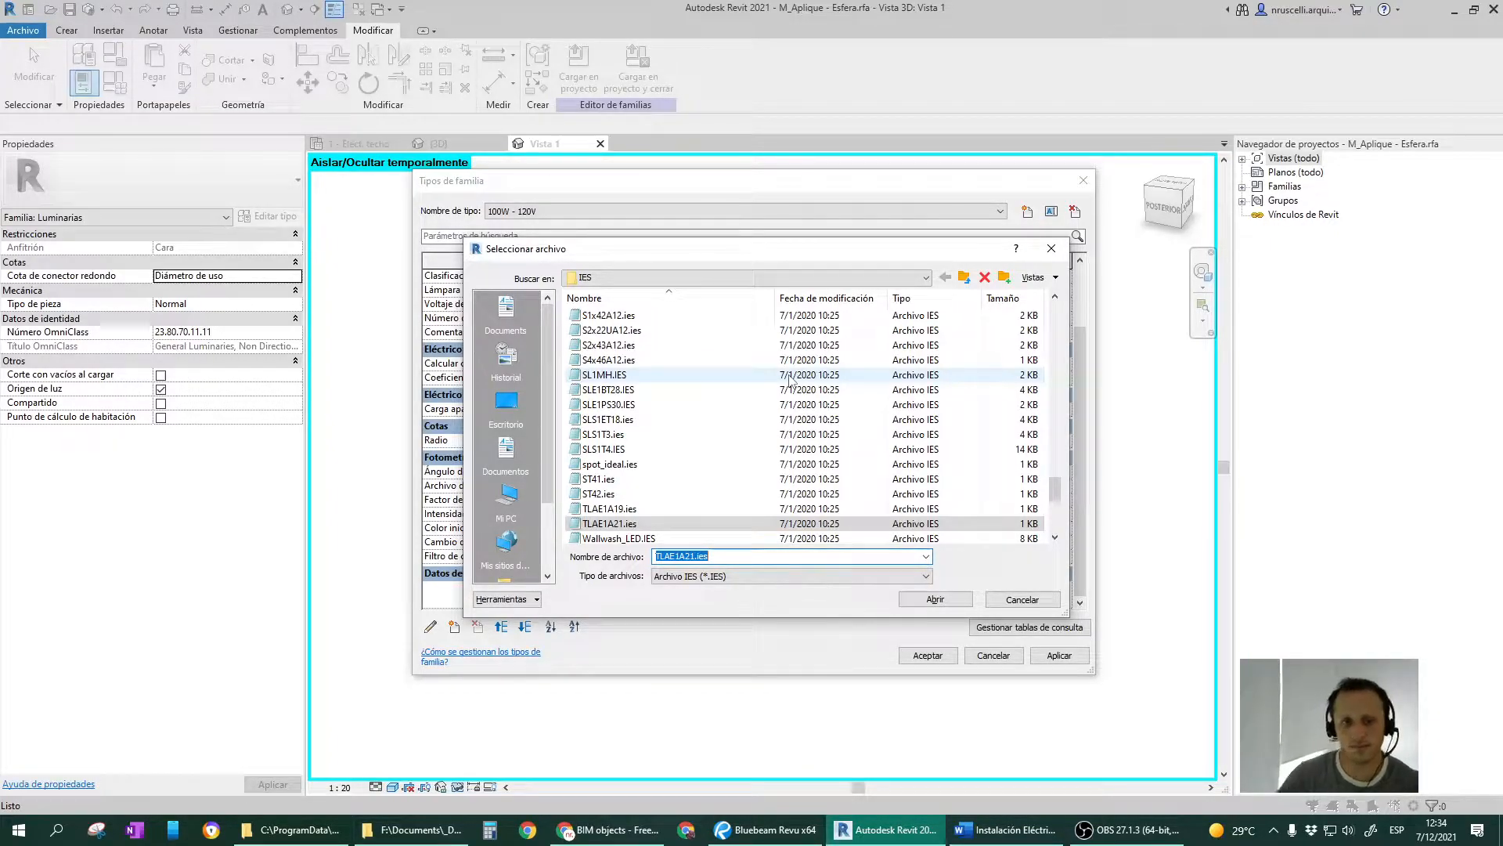
left_click(1040, 599)
left_click(1006, 659)
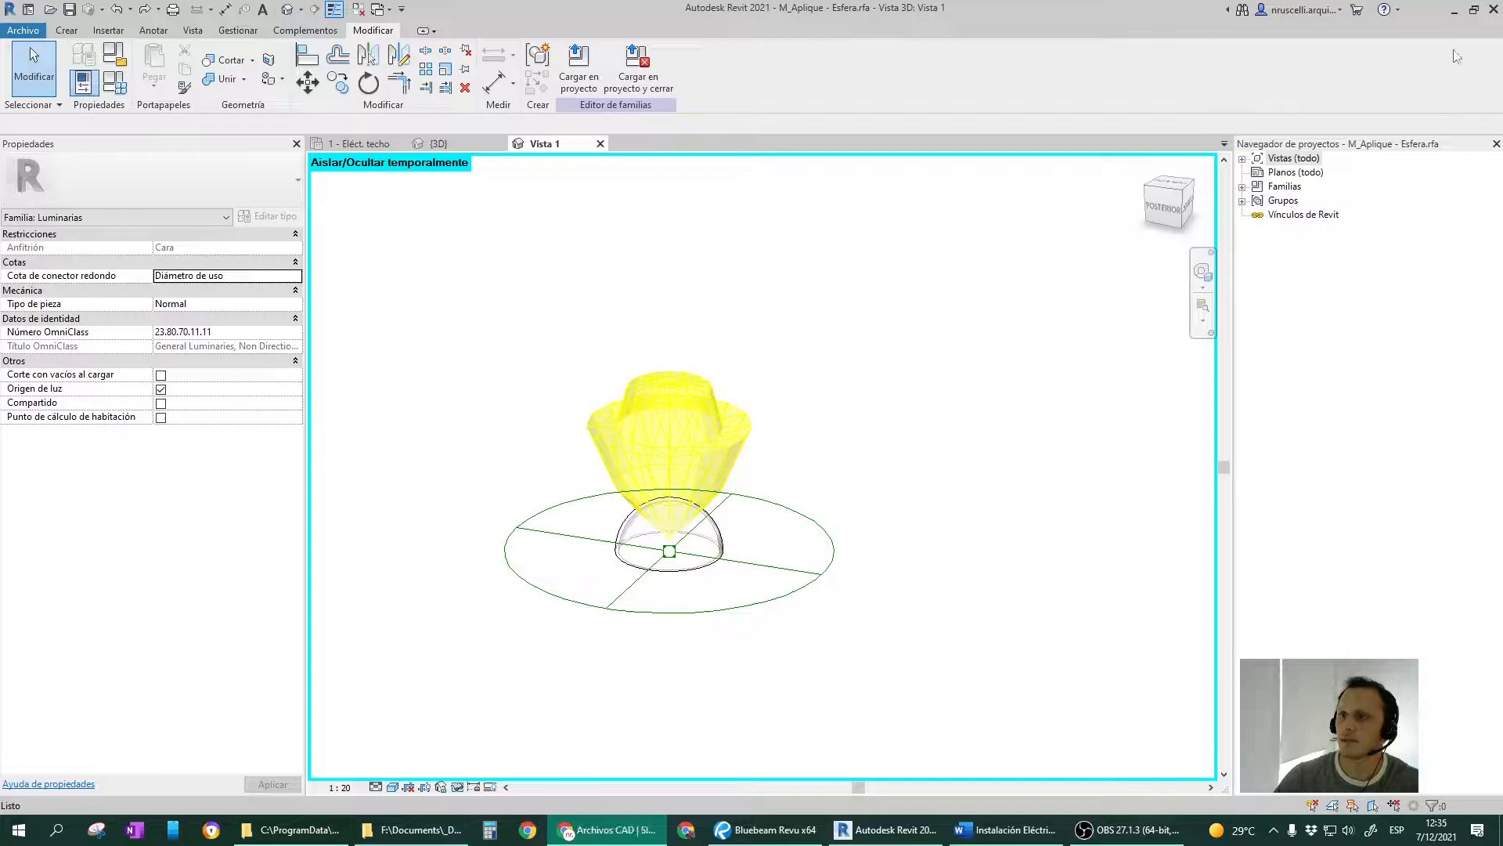
Switch to Chrome and browse Simon's CAD file downloads, showing all the available format filters.
left_click_drag(1502, 68, 806, 69)
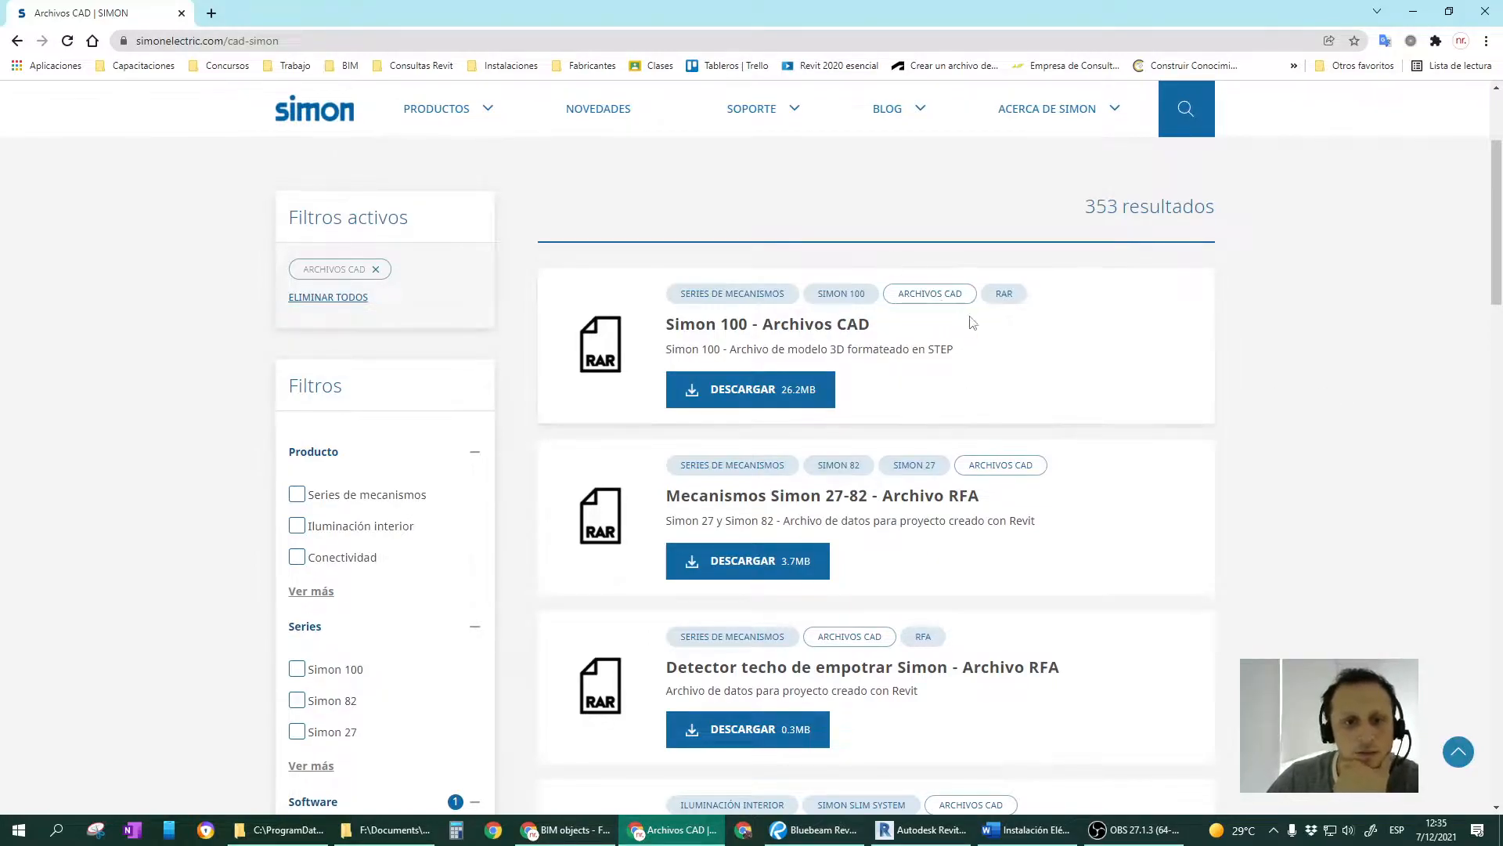
scroll(969, 316, "down", 1)
scroll(977, 331, "down", 4)
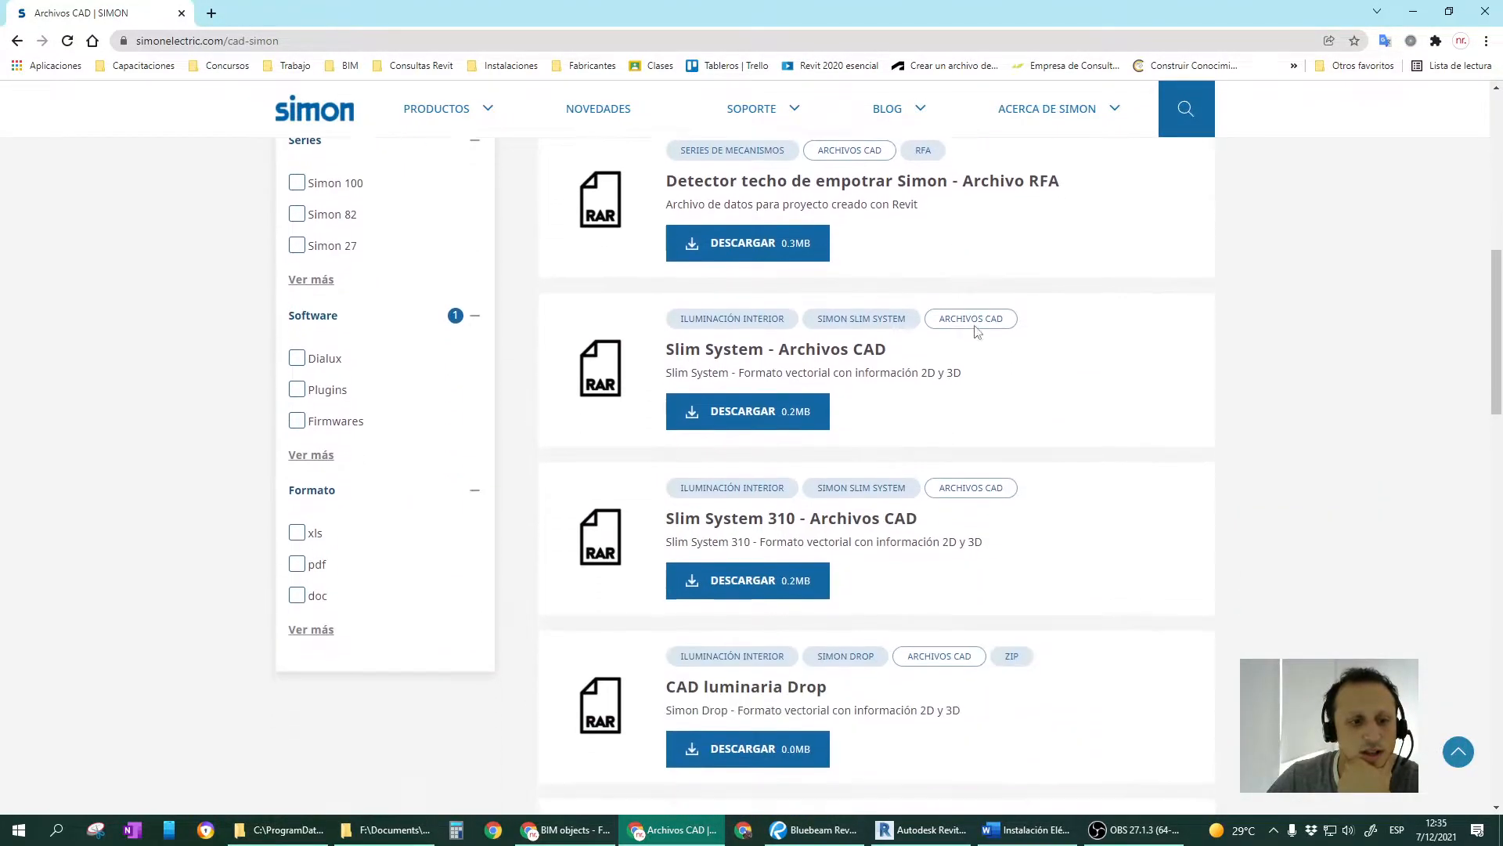
left_click(306, 595)
scroll(1068, 604, "down", 1)
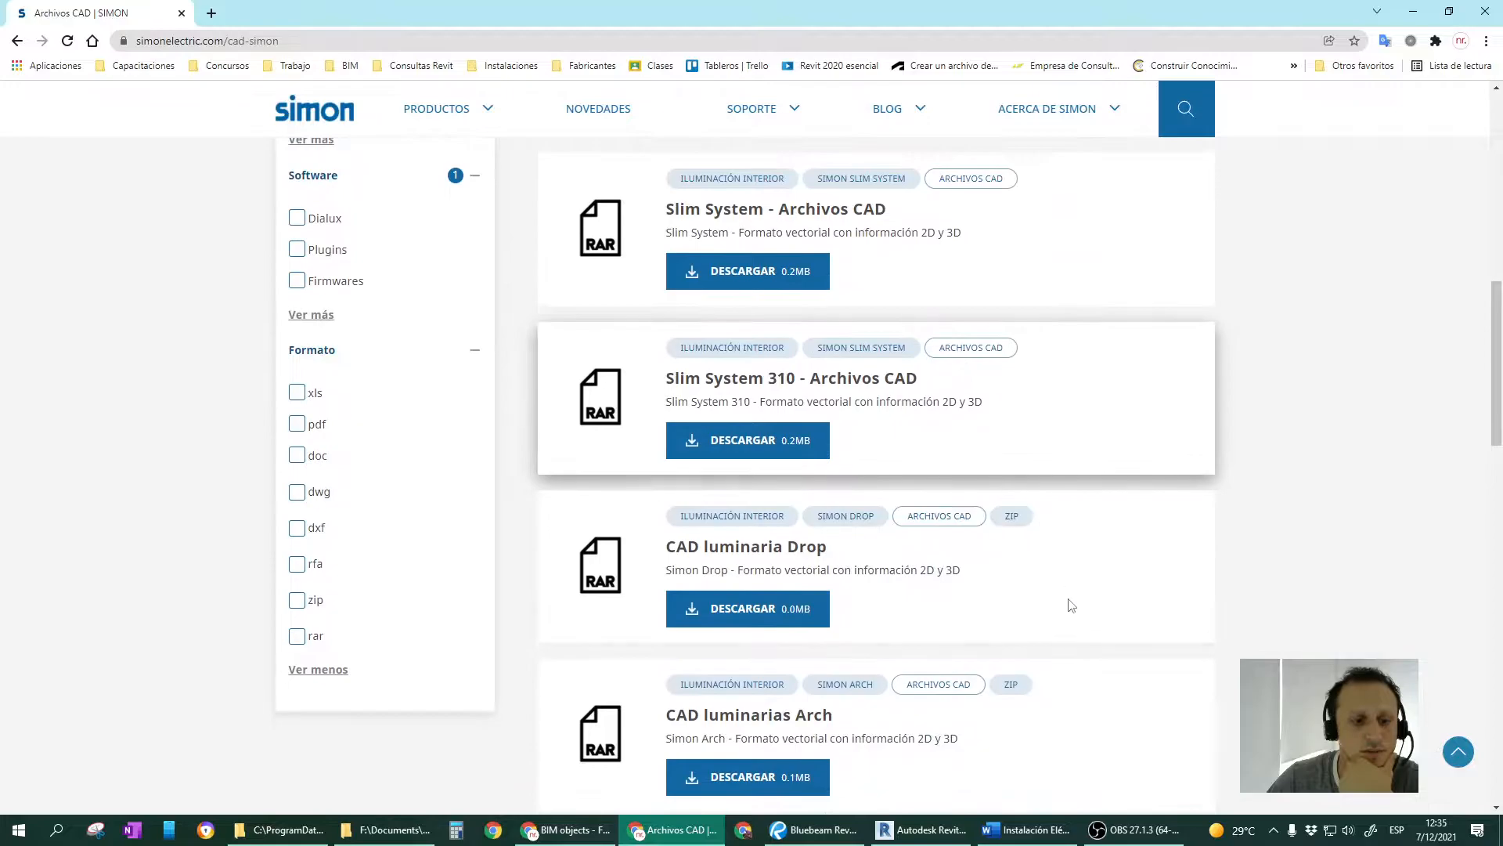
scroll(1069, 603, "up", 4)
scroll(885, 431, "up", 2)
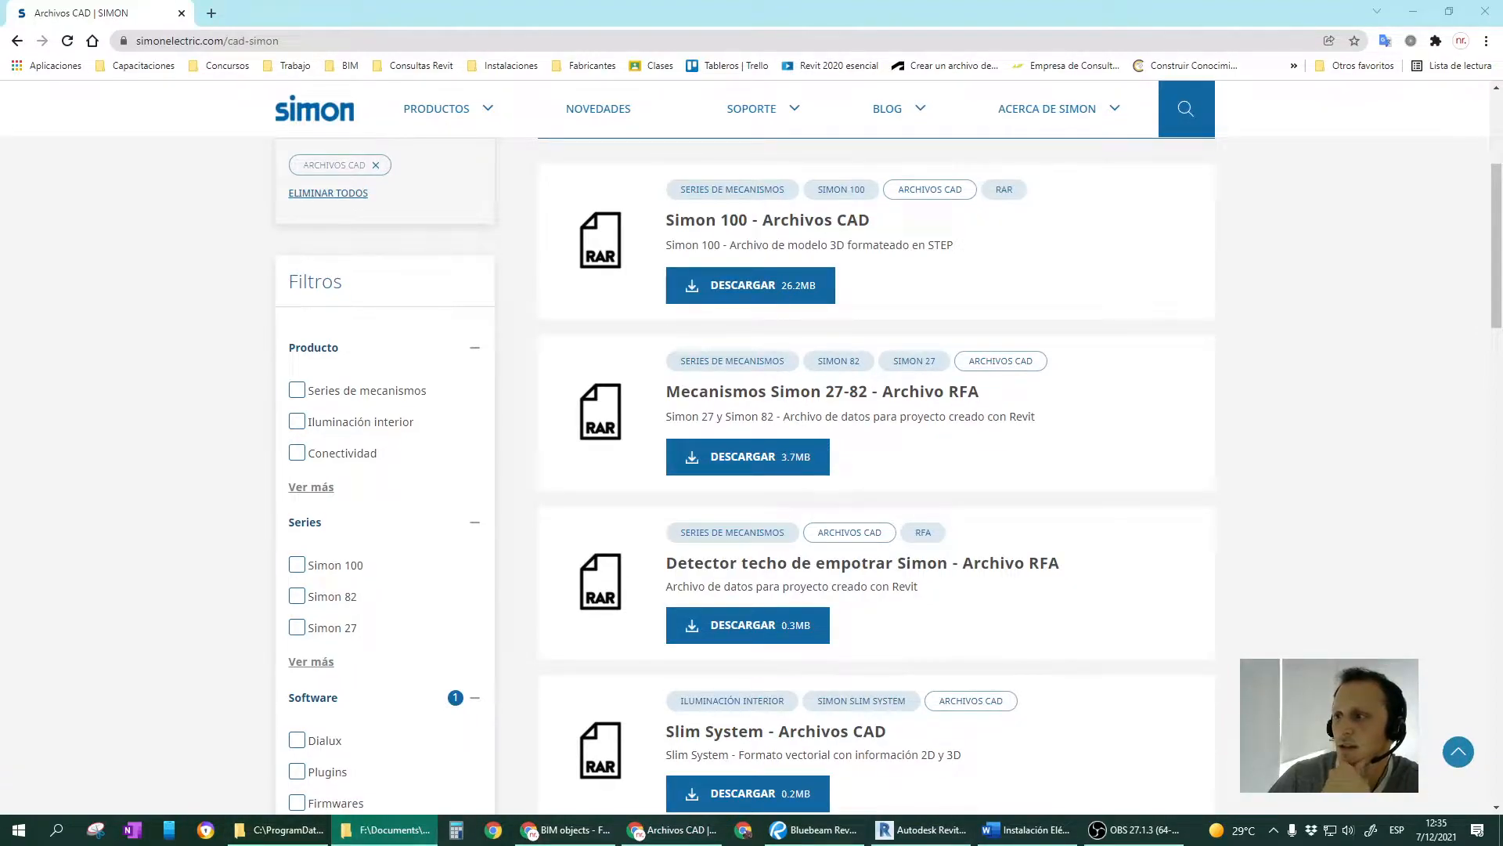
scroll(866, 560, "down", 4)
scroll(1219, 441, "up", 4)
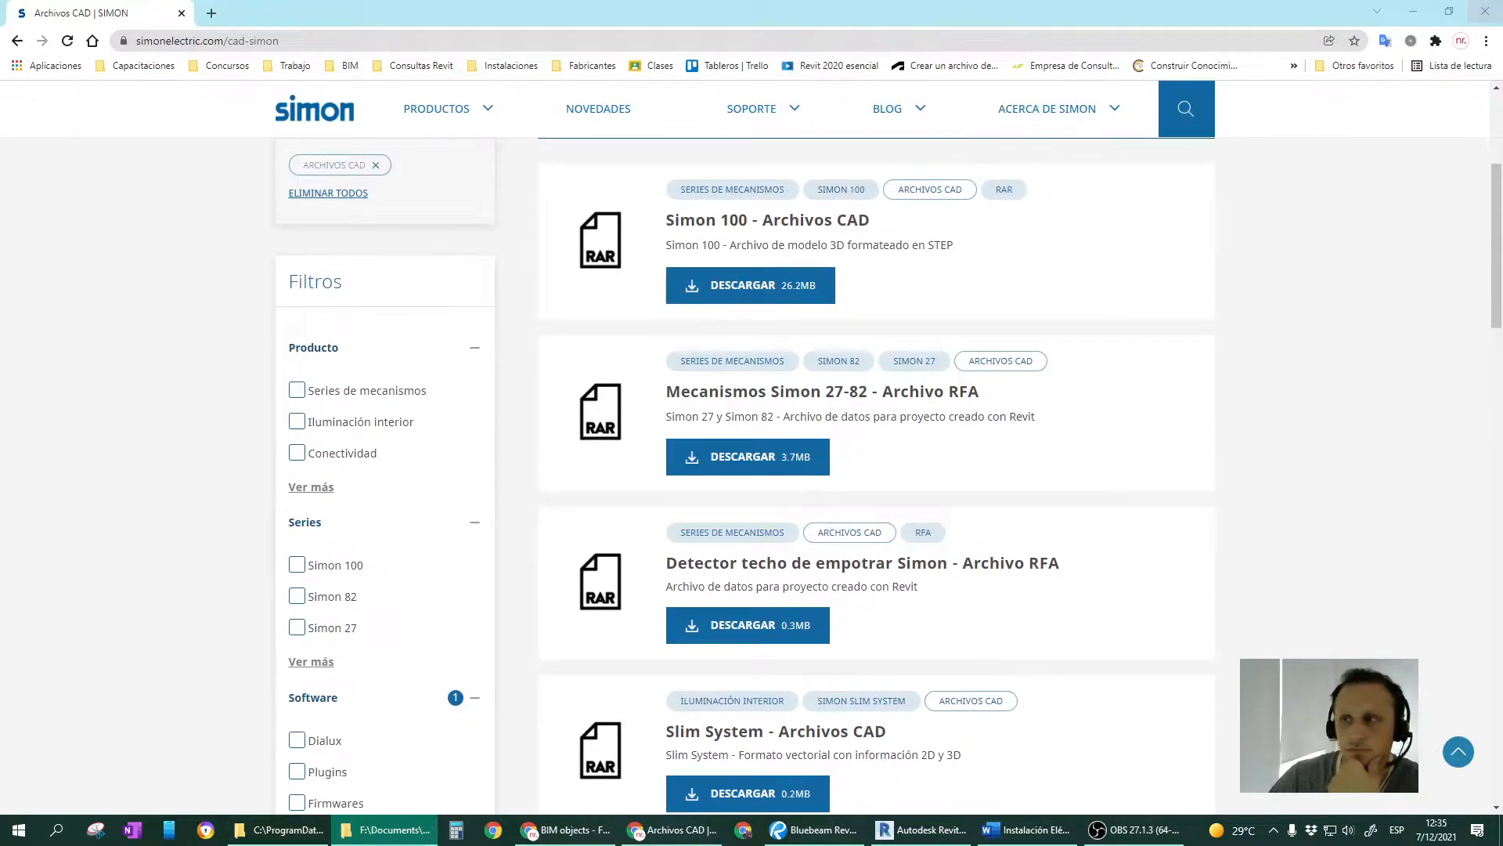
Switch to File Explorer and check the Lledo Variant .rfa and LED840 .ies files in the Luminarias folder.
left_click_drag(1502, 31, 563, 53)
double_click(563, 53)
left_click(270, 195)
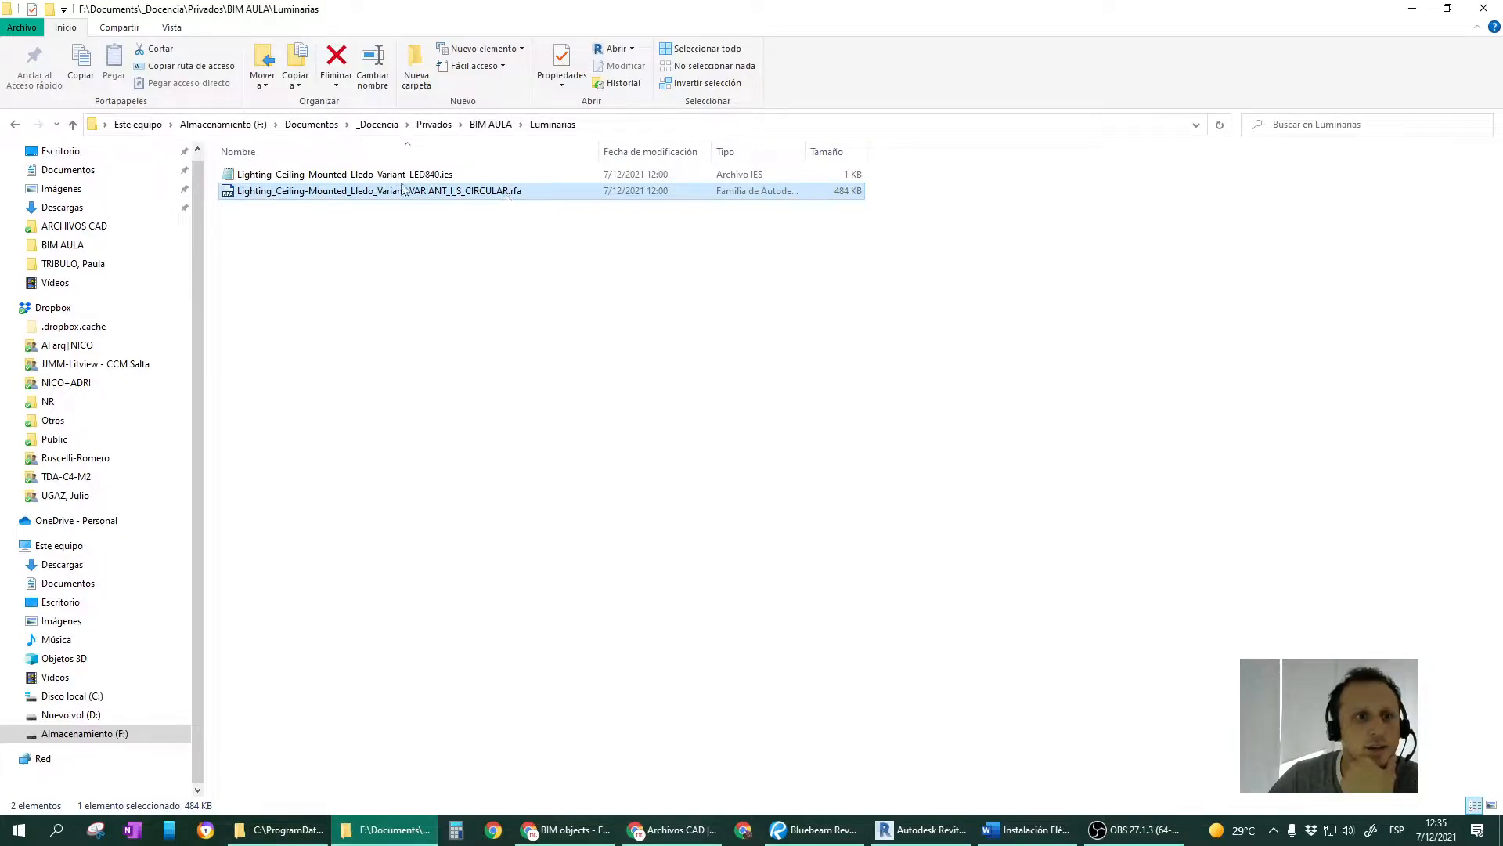
left_click(302, 179)
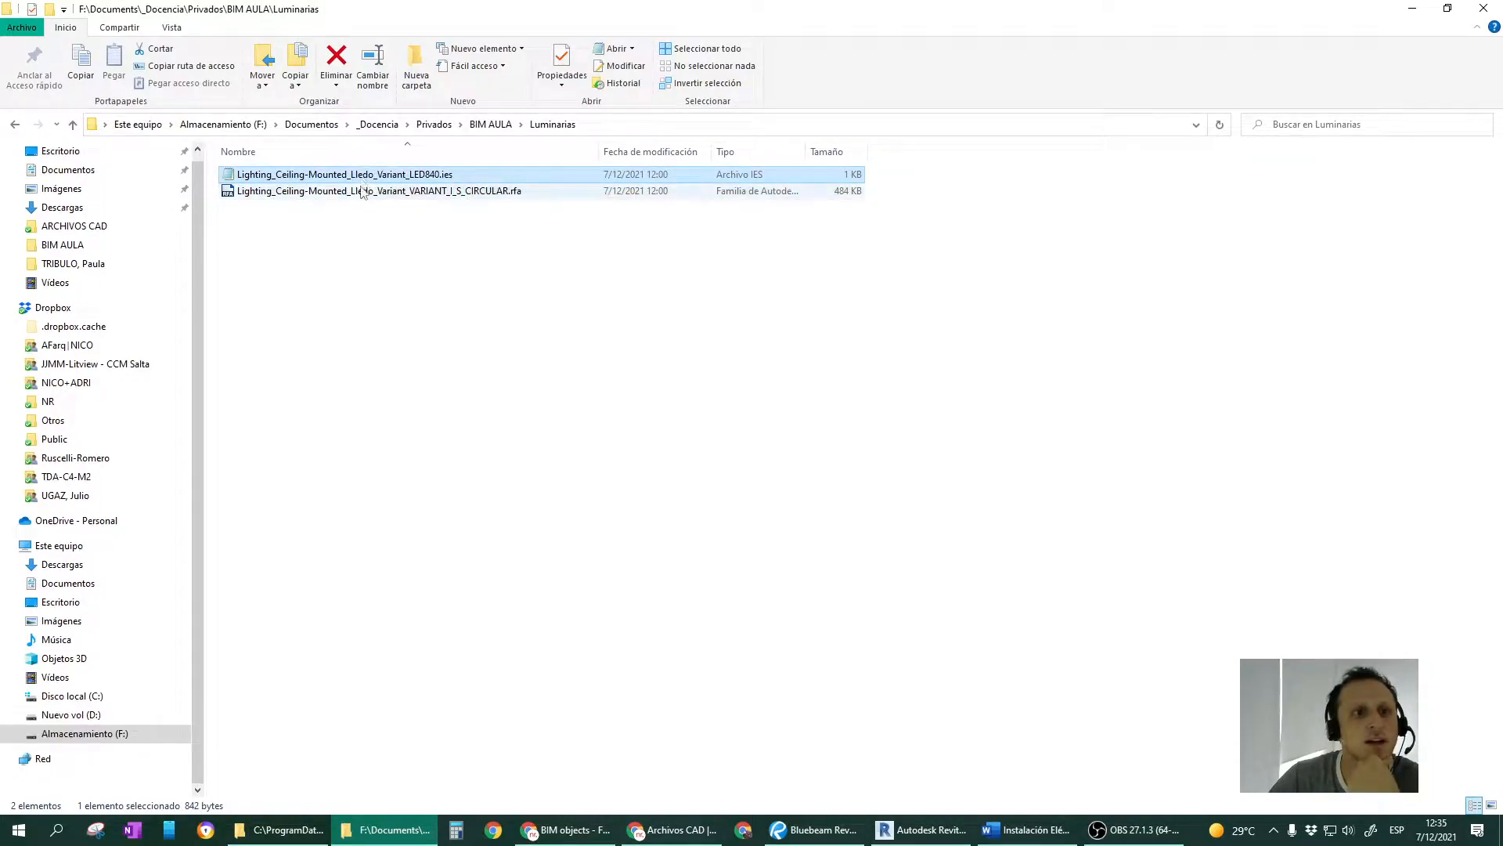
Switch to the BIMobject page in Chrome, review the Lledó lighting filters, and show the download formats for VARIANT Circular 600 UGR 19.
left_click_drag(1502, 86, 816, 143)
double_click(816, 143)
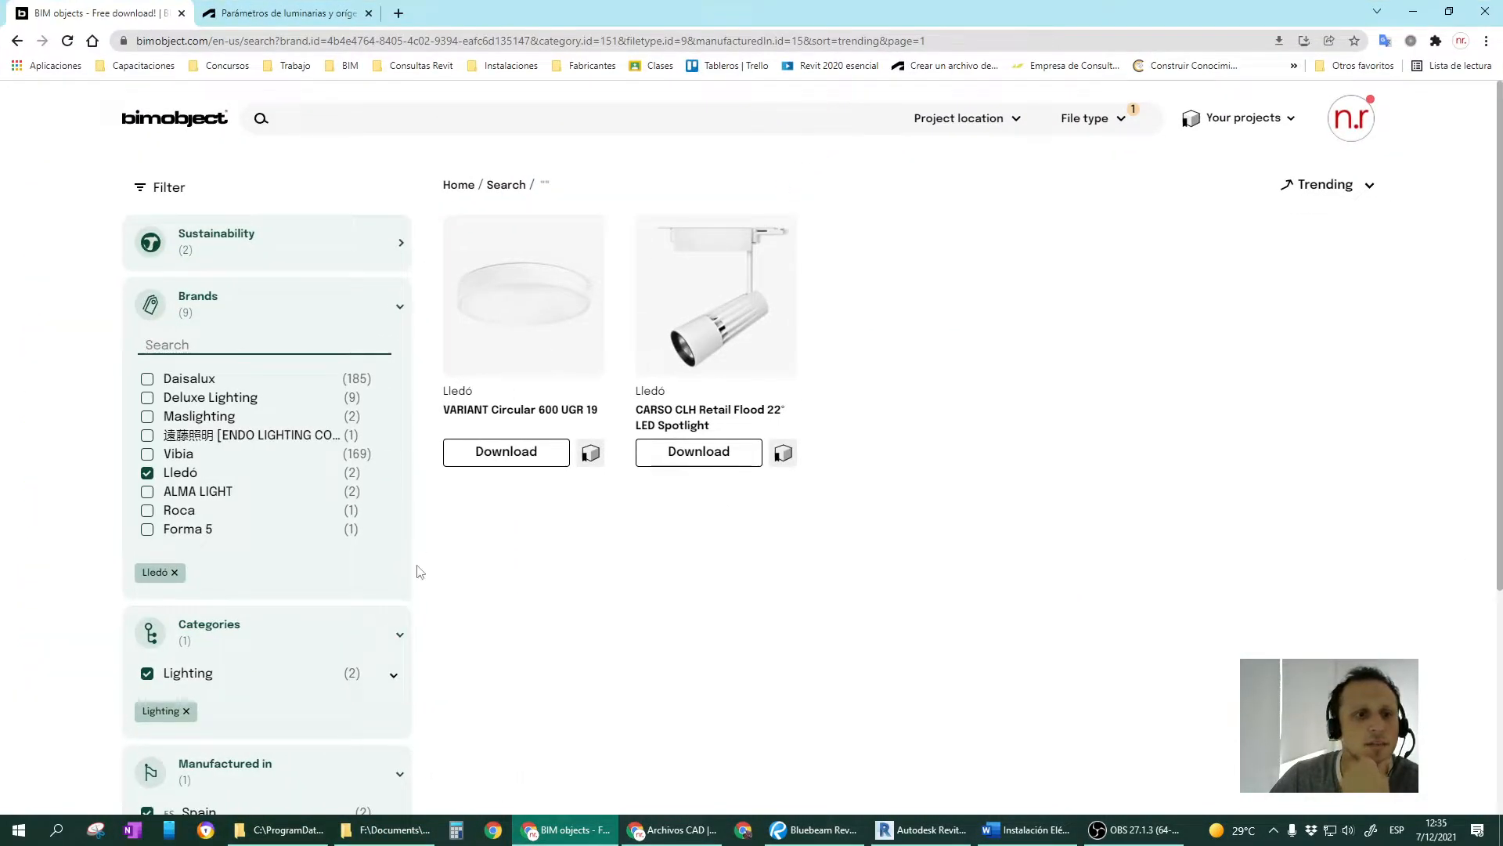
scroll(312, 521, "down", 1)
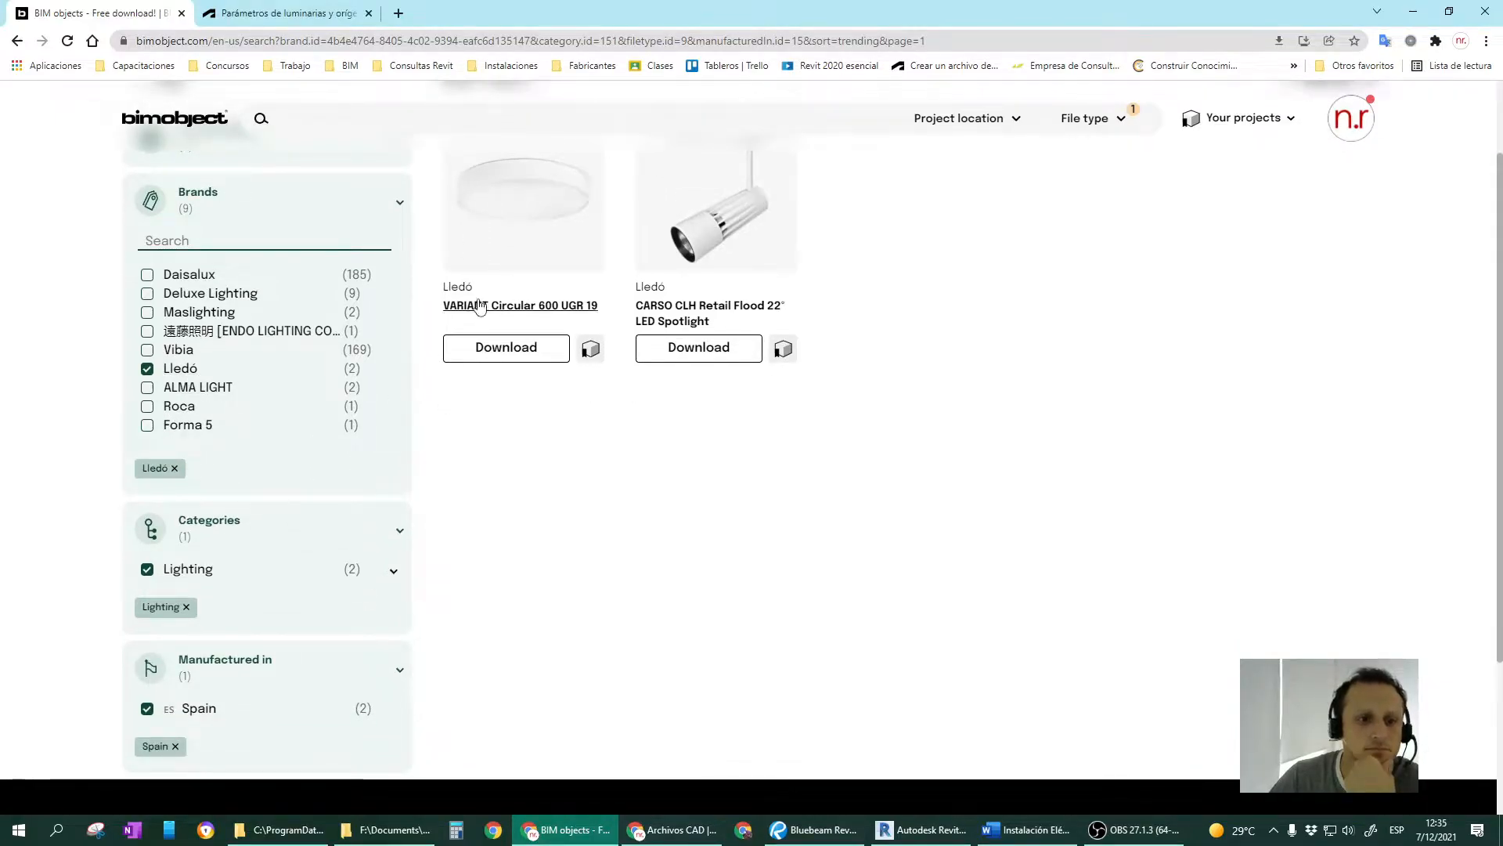
scroll(151, 456, "down", 1)
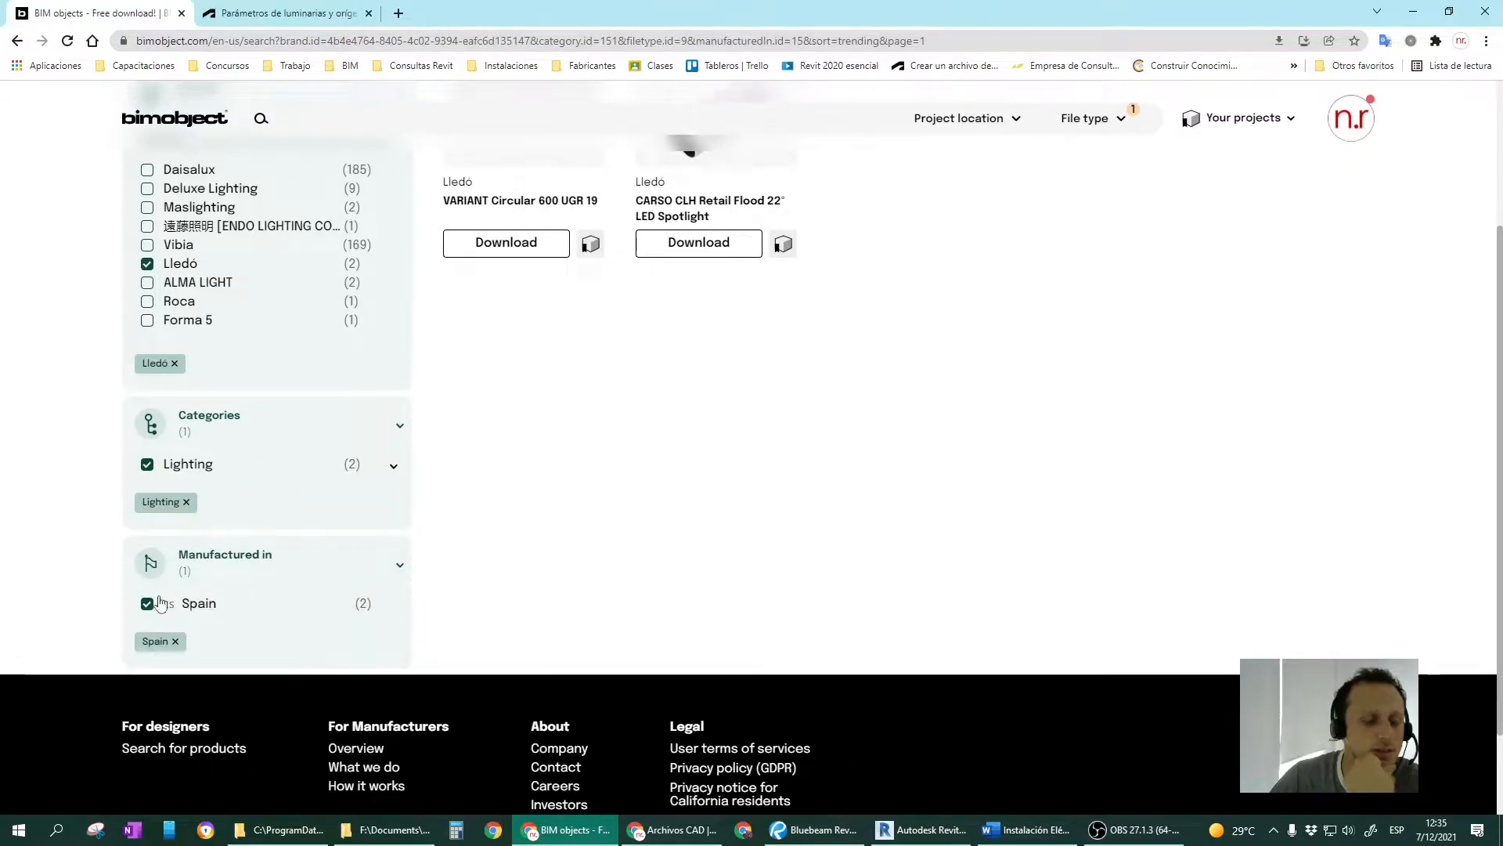
scroll(571, 543, "up", 3)
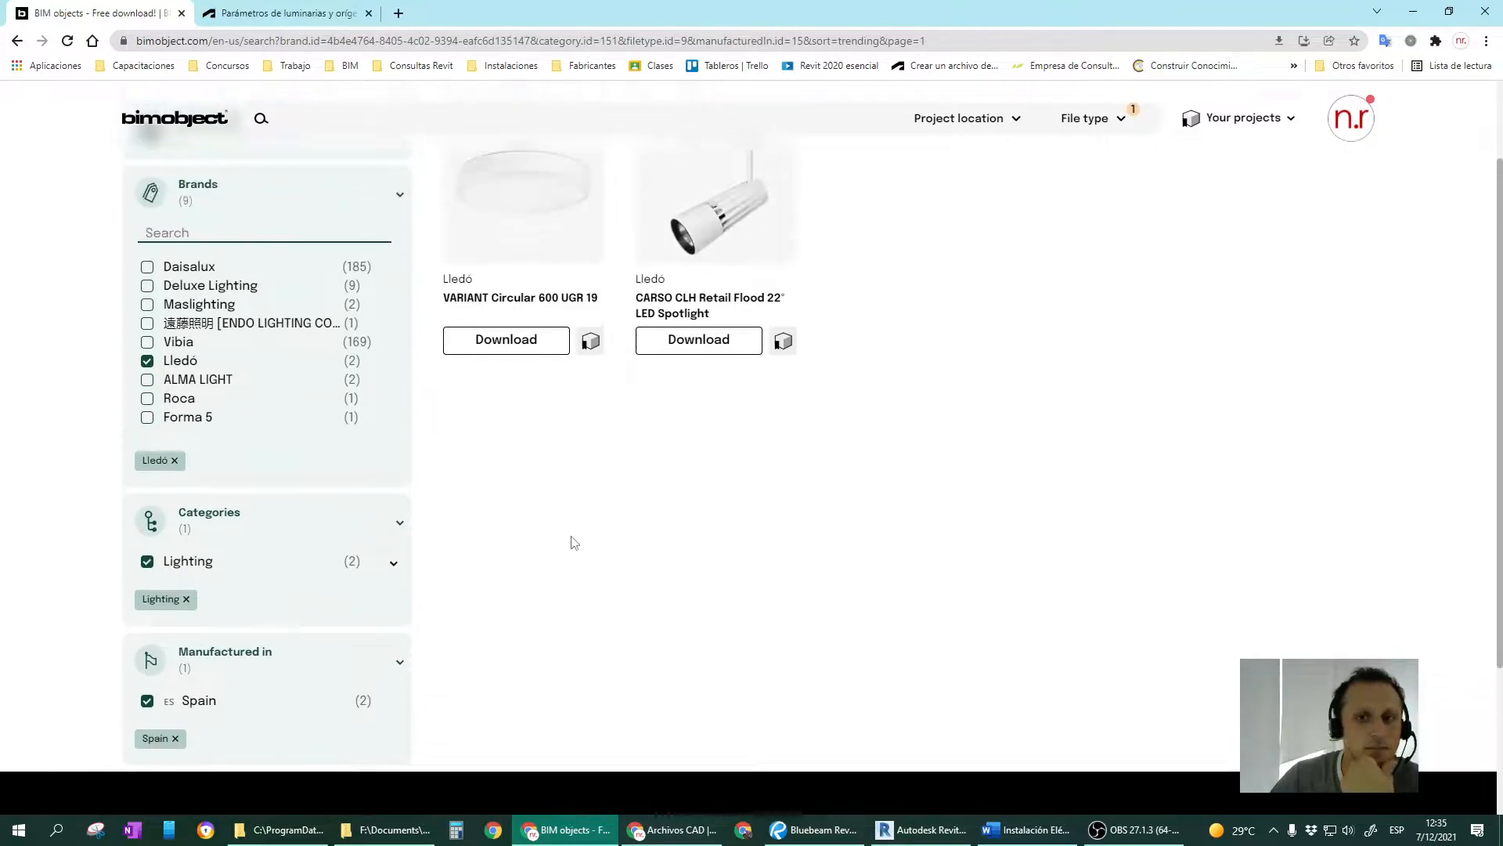
left_click(517, 454)
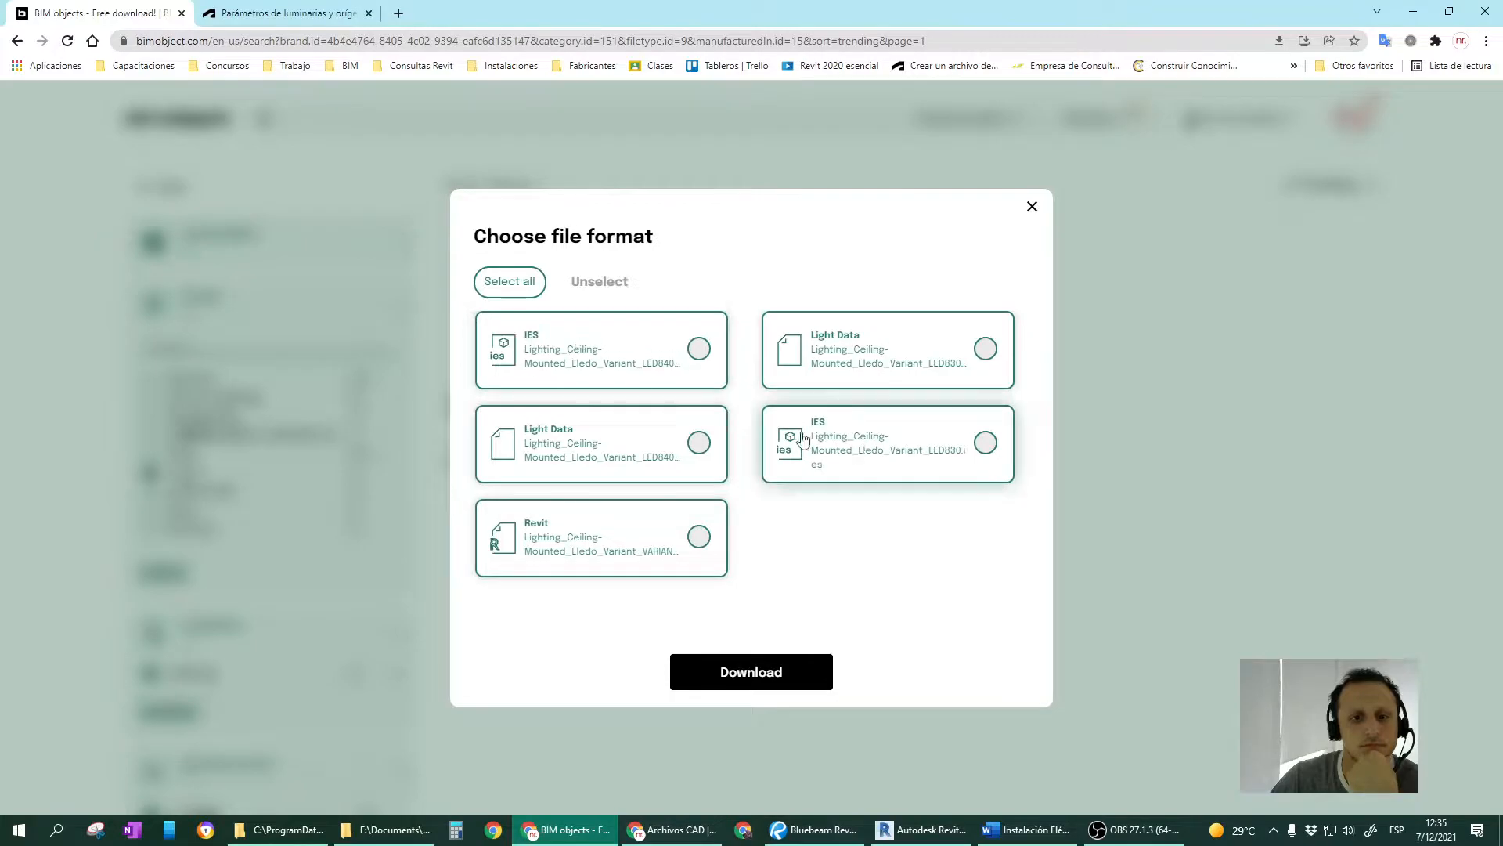
Open Lighting_Ceiling-Mounted_Lledo_Variant_LED840.ies in Notepad, enlarge the window to read its full photometric data, and close it along with the folder.
left_click_drag(1157, 7, 1502, 7)
double_click(353, 176)
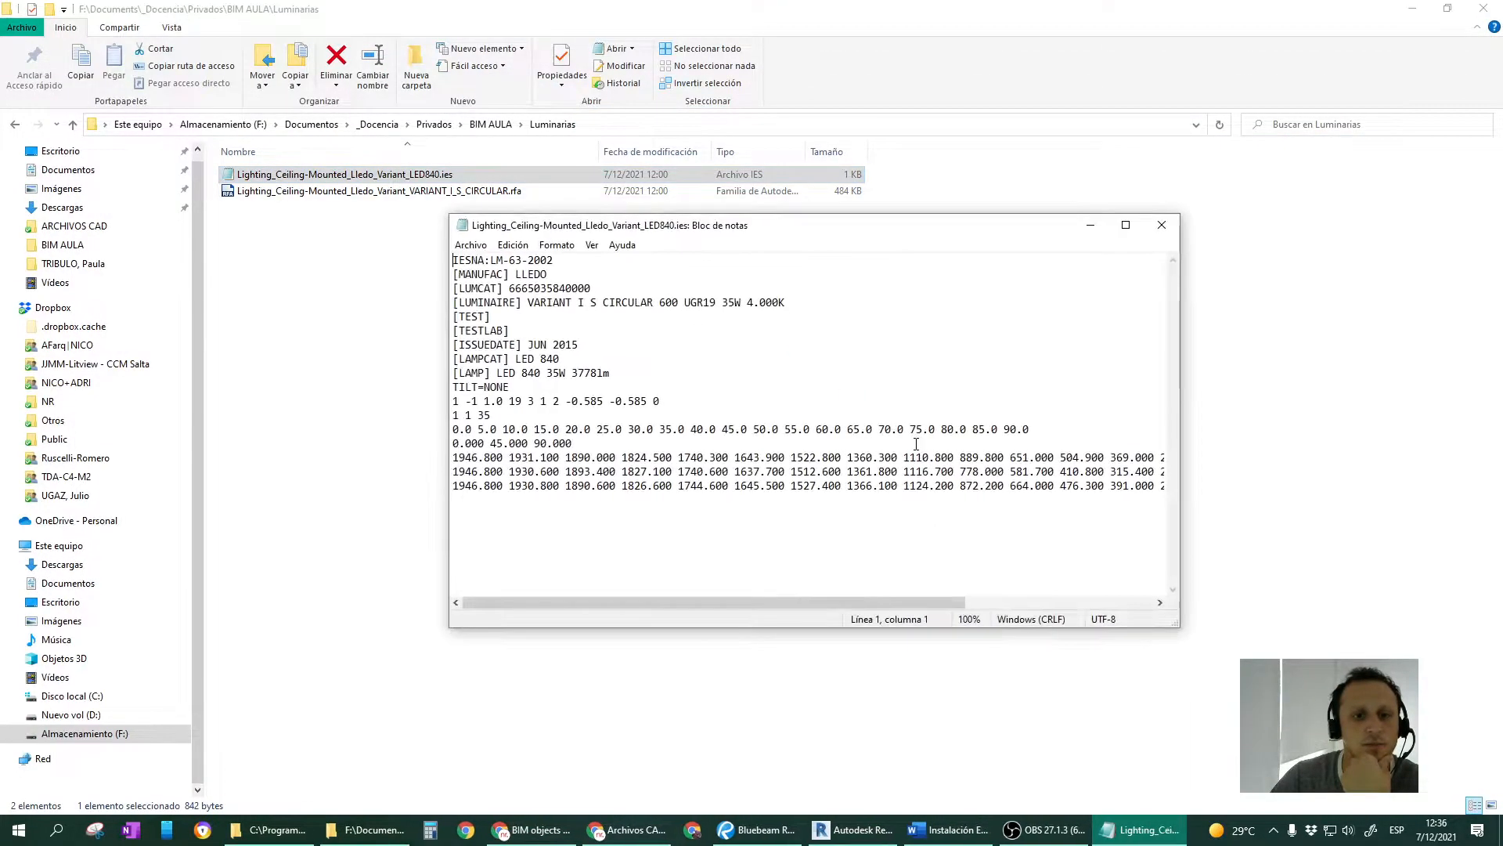
left_click_drag(1169, 620, 1312, 617)
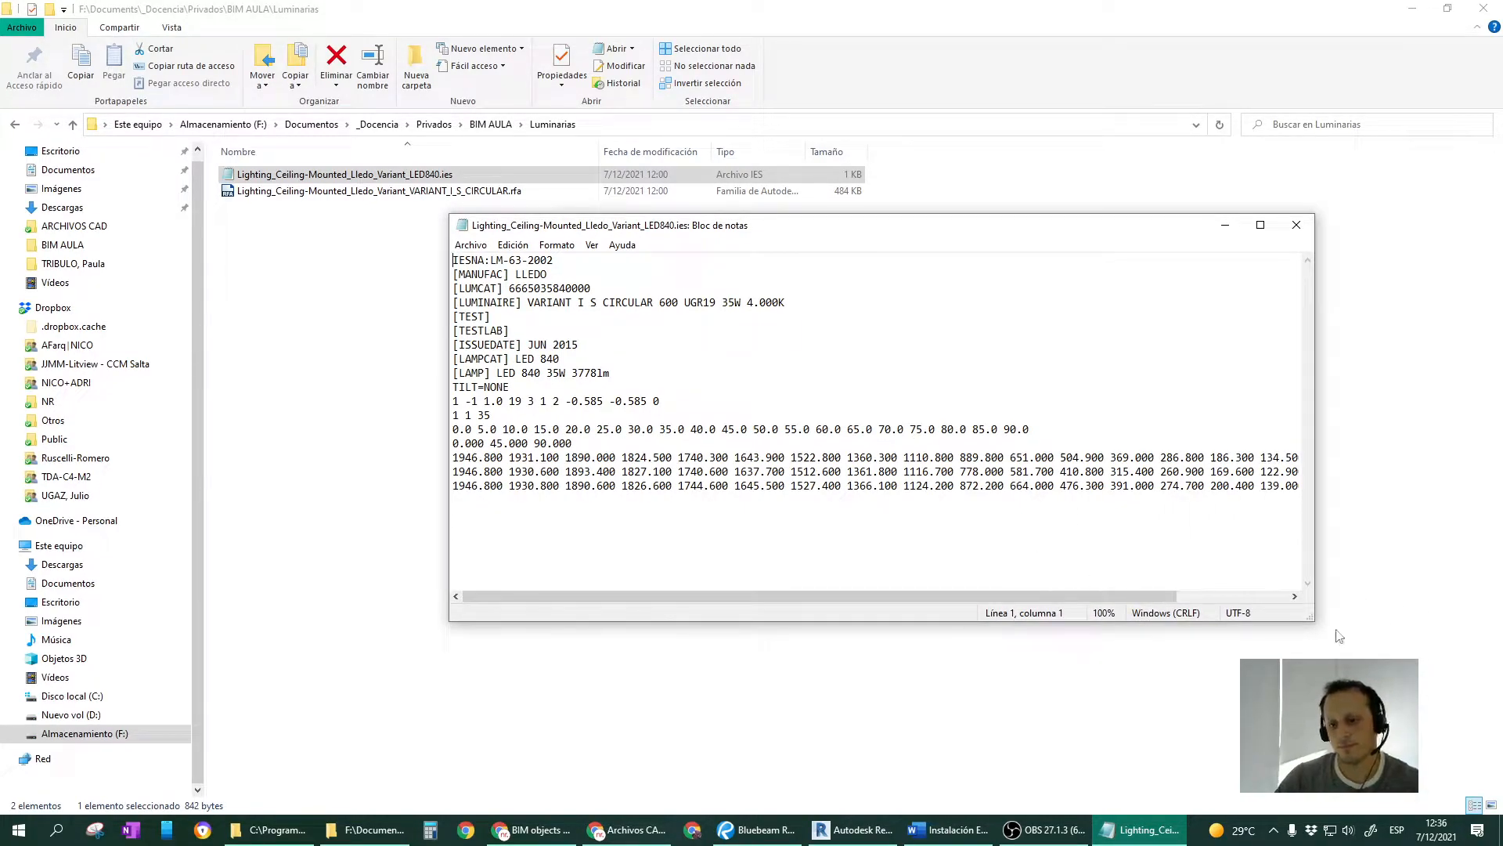
left_click_drag(1313, 621, 1469, 620)
left_click_drag(1040, 215, 917, 246)
left_click_drag(1340, 619, 1343, 563)
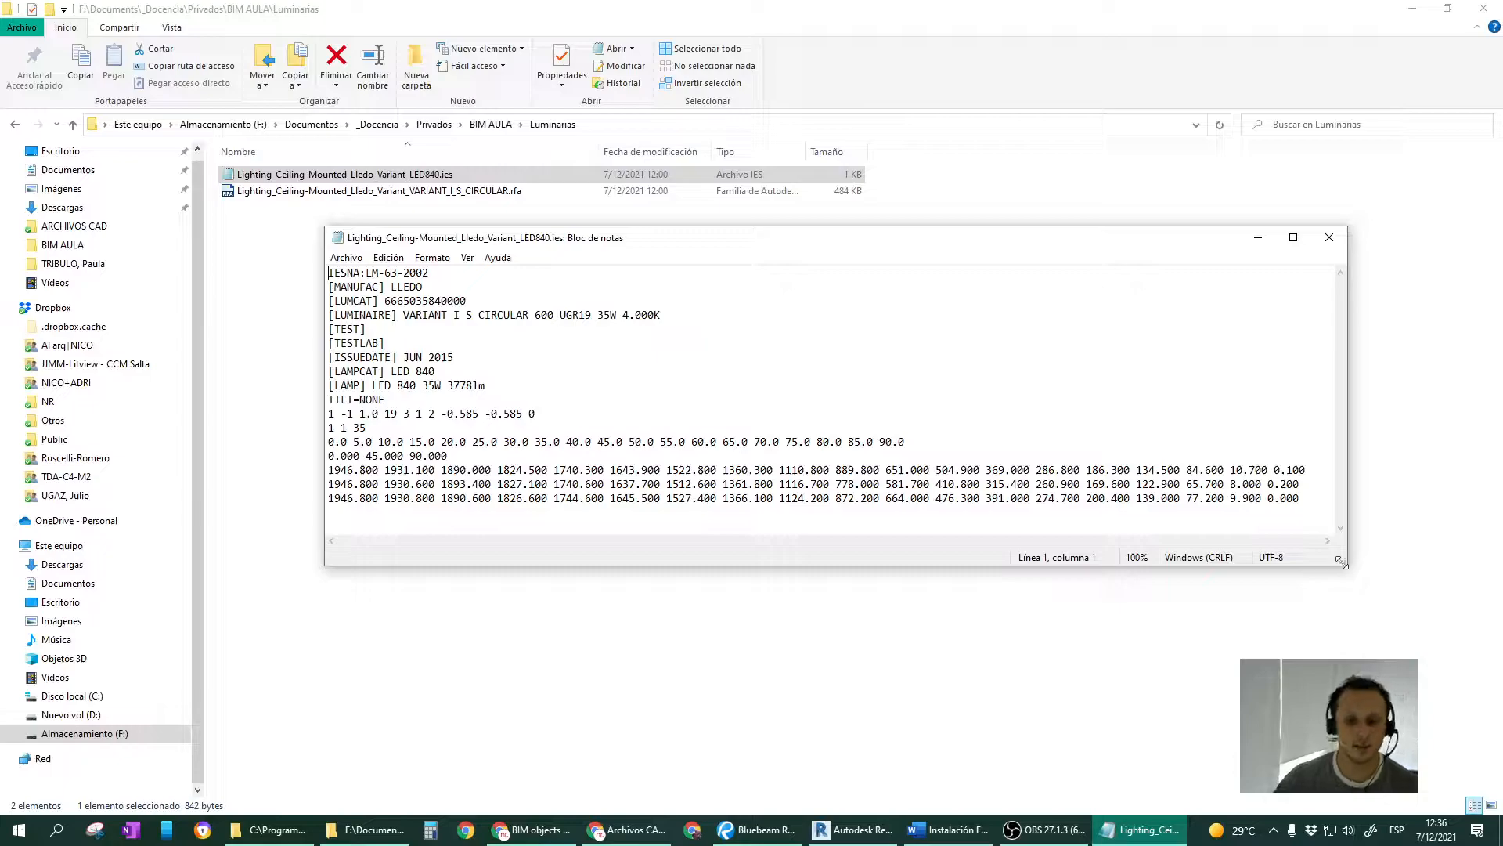
left_click(340, 198)
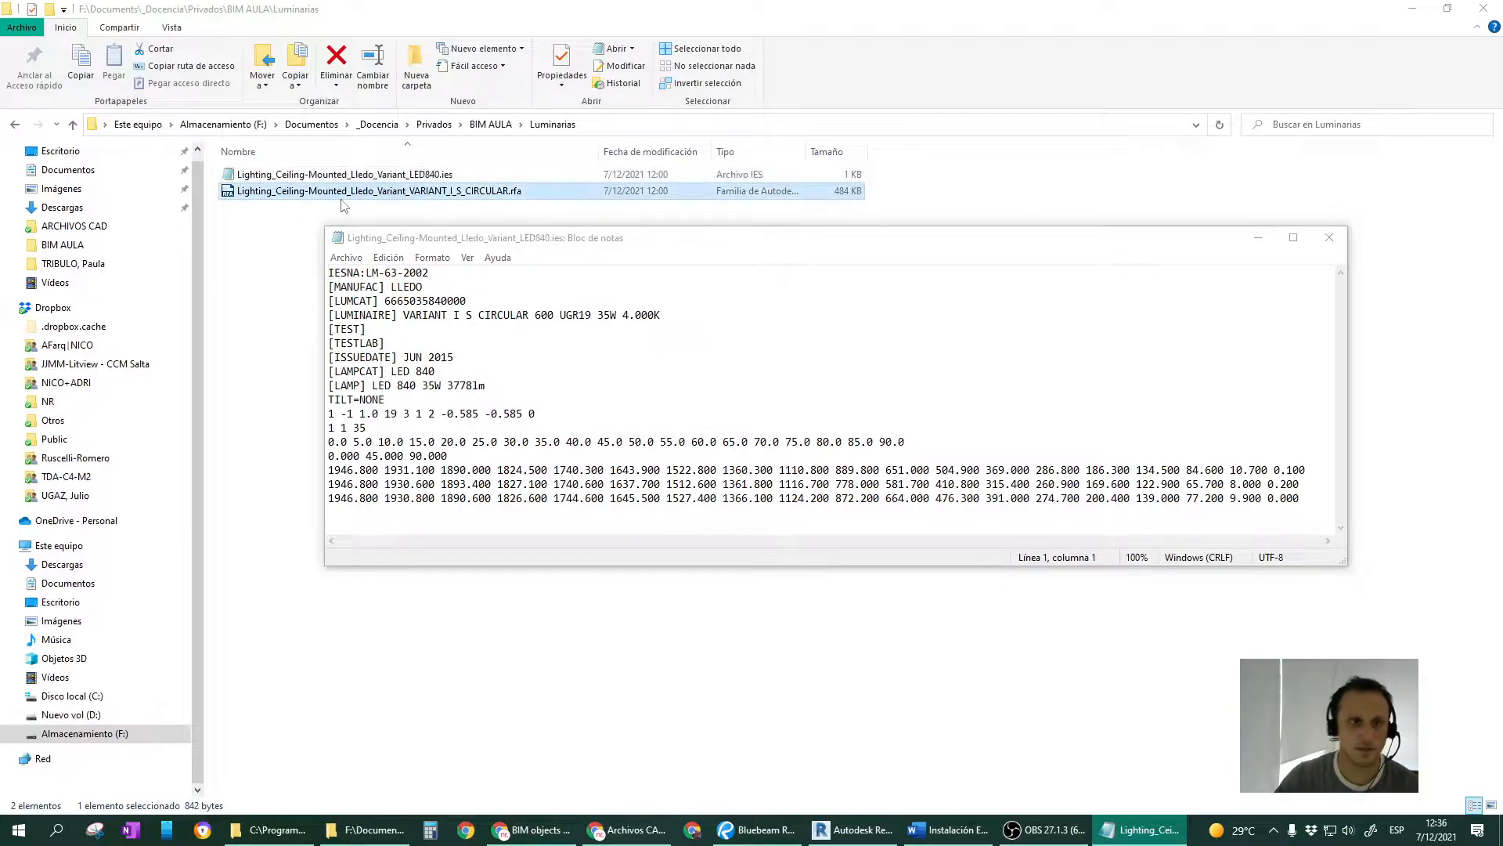
left_click(1412, 9)
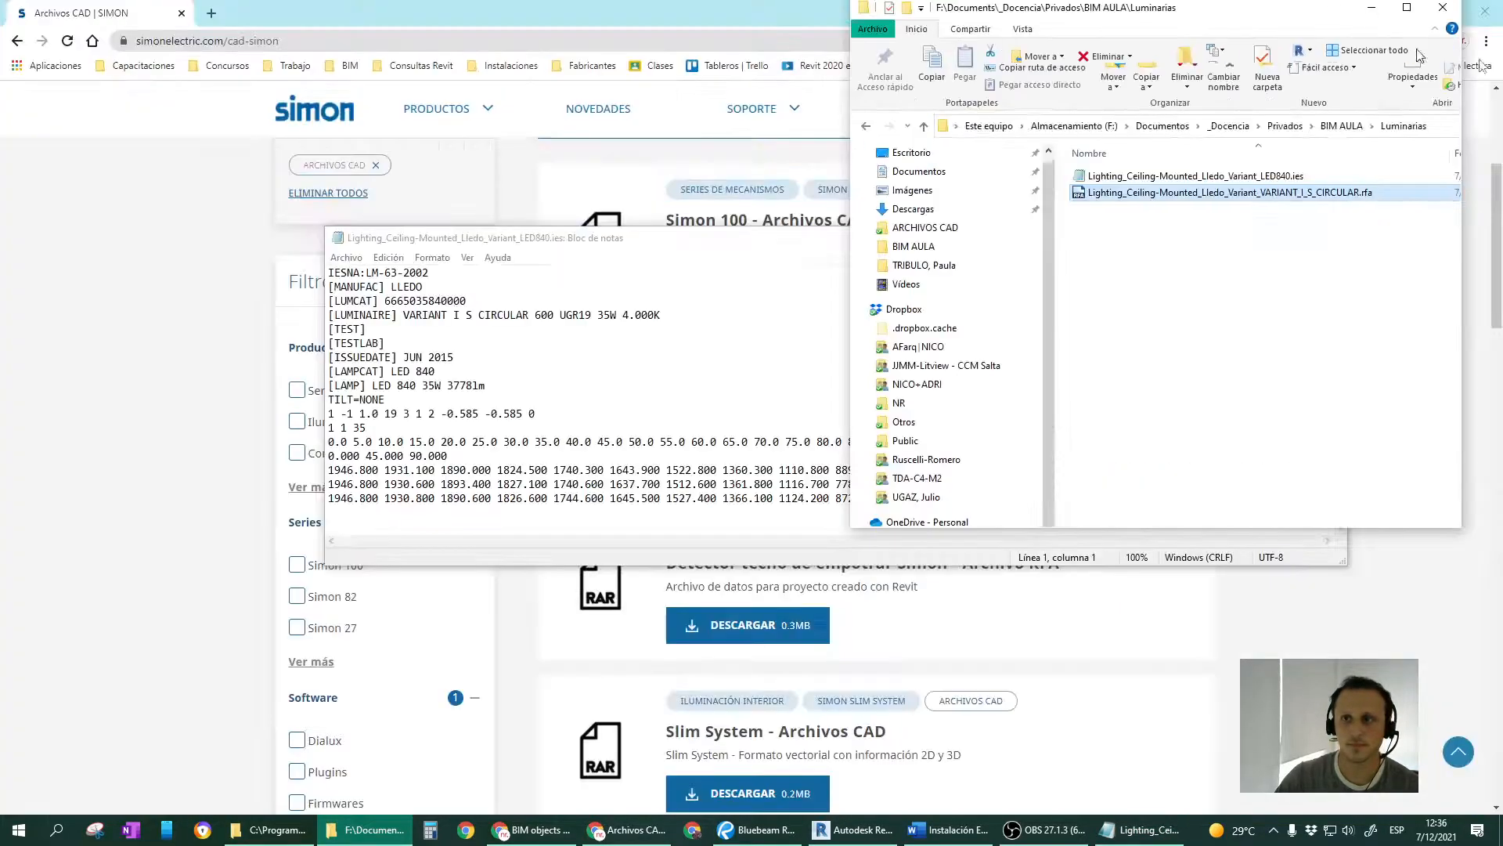
left_click(1329, 245)
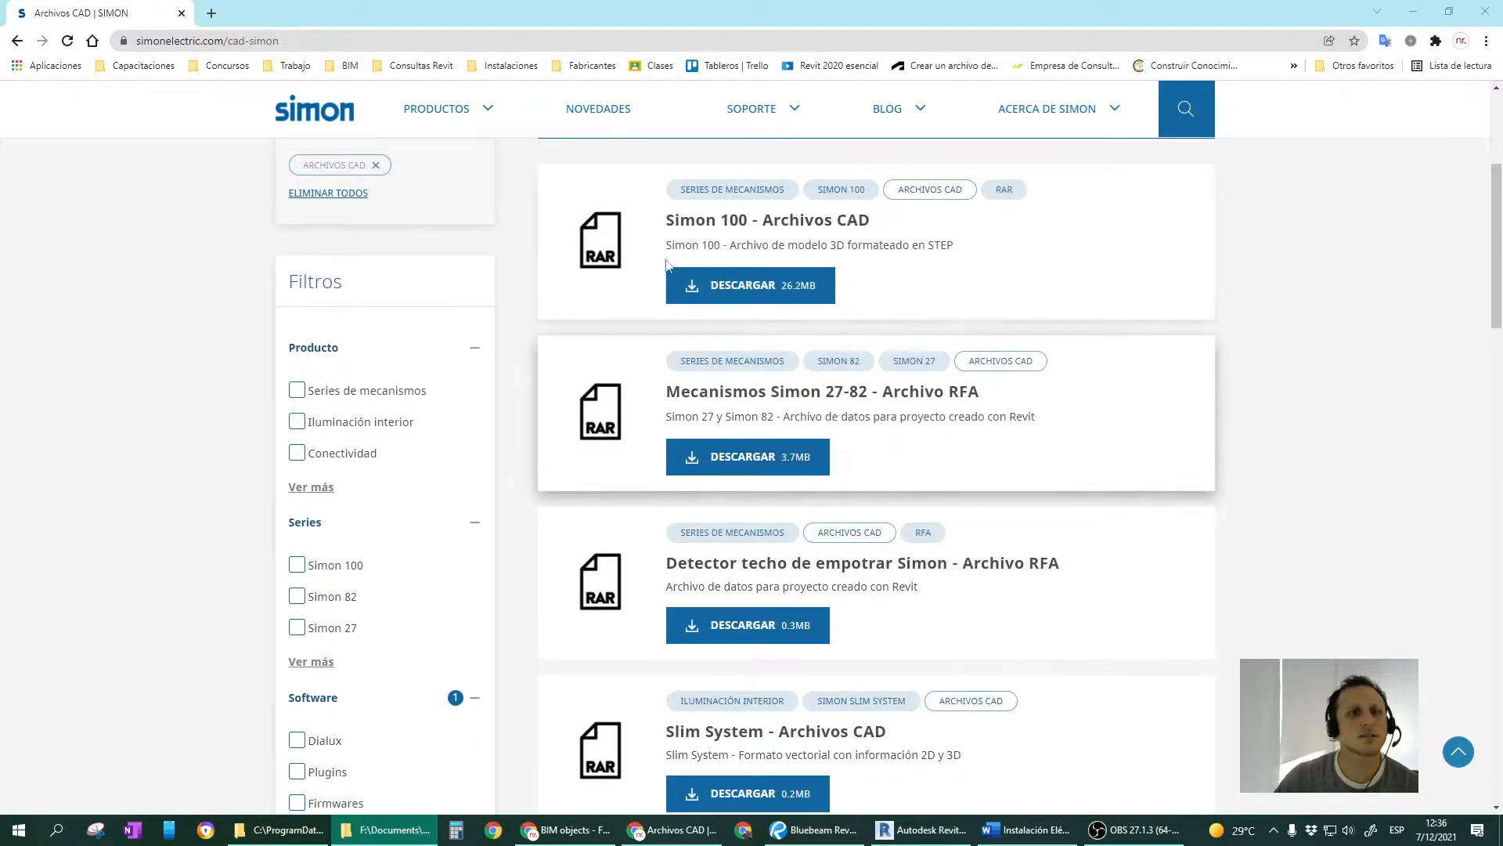
Look through the luminaire downloads on Simon's CAD files page, and return to the wall light family in Revit.
scroll(783, 517, "down", 5)
scroll(807, 574, "down", 5)
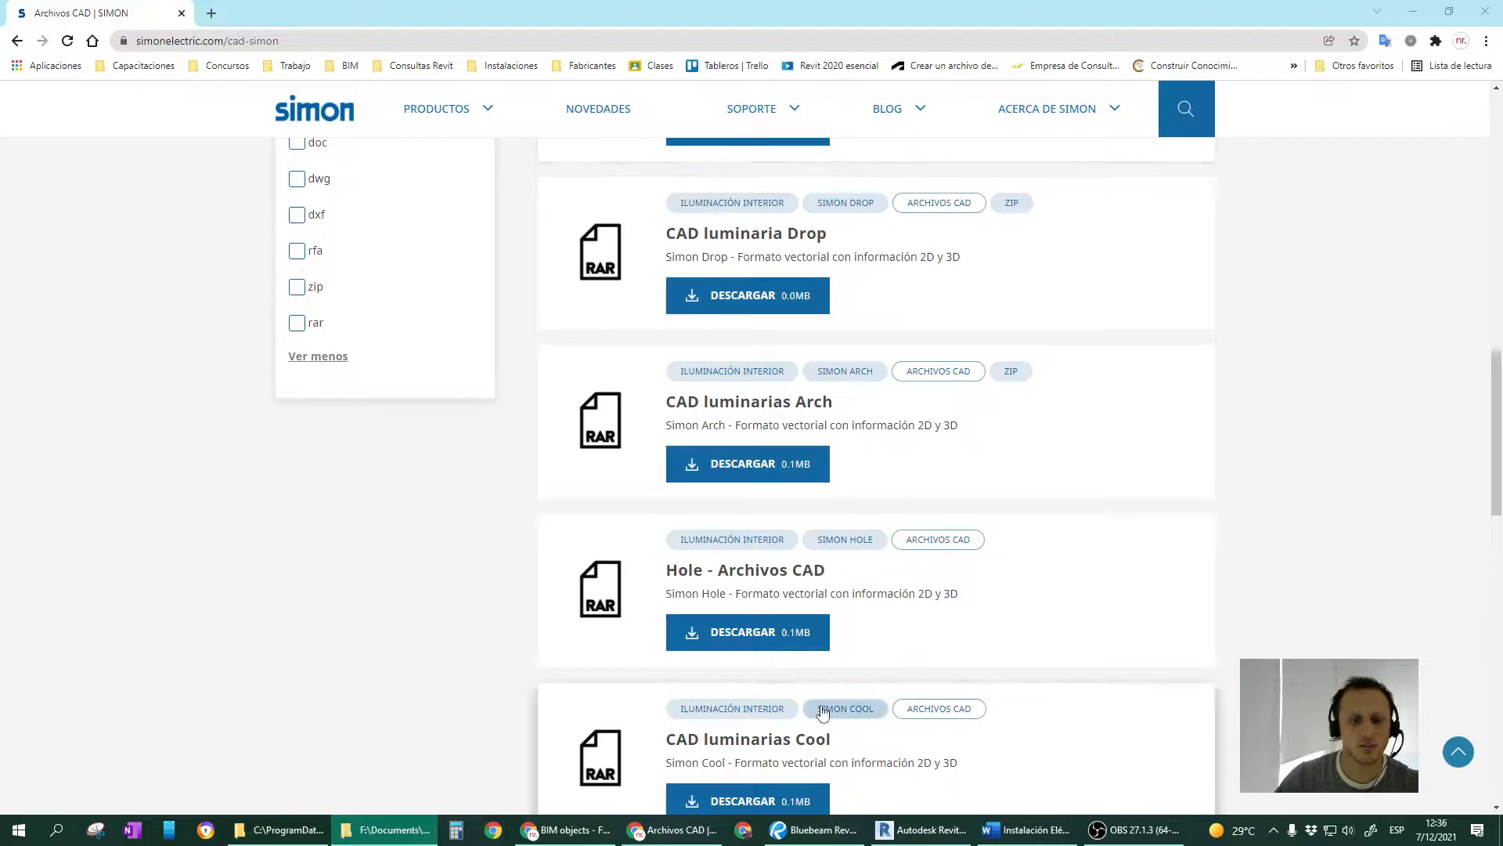
scroll(879, 326, "up", 9)
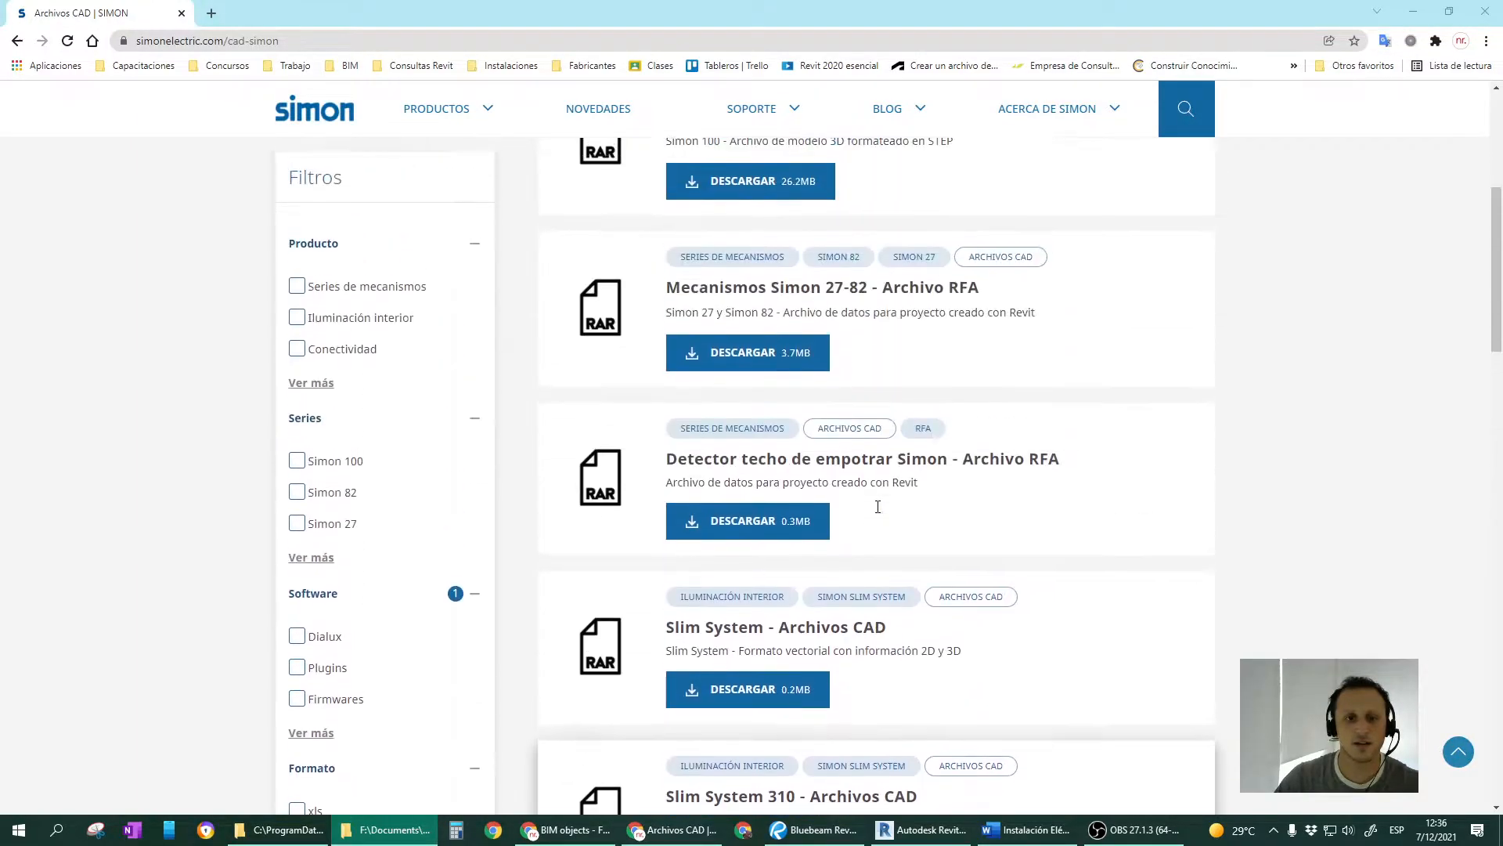
scroll(878, 507, "up", 3)
left_click_drag(895, 16, 1502, 117)
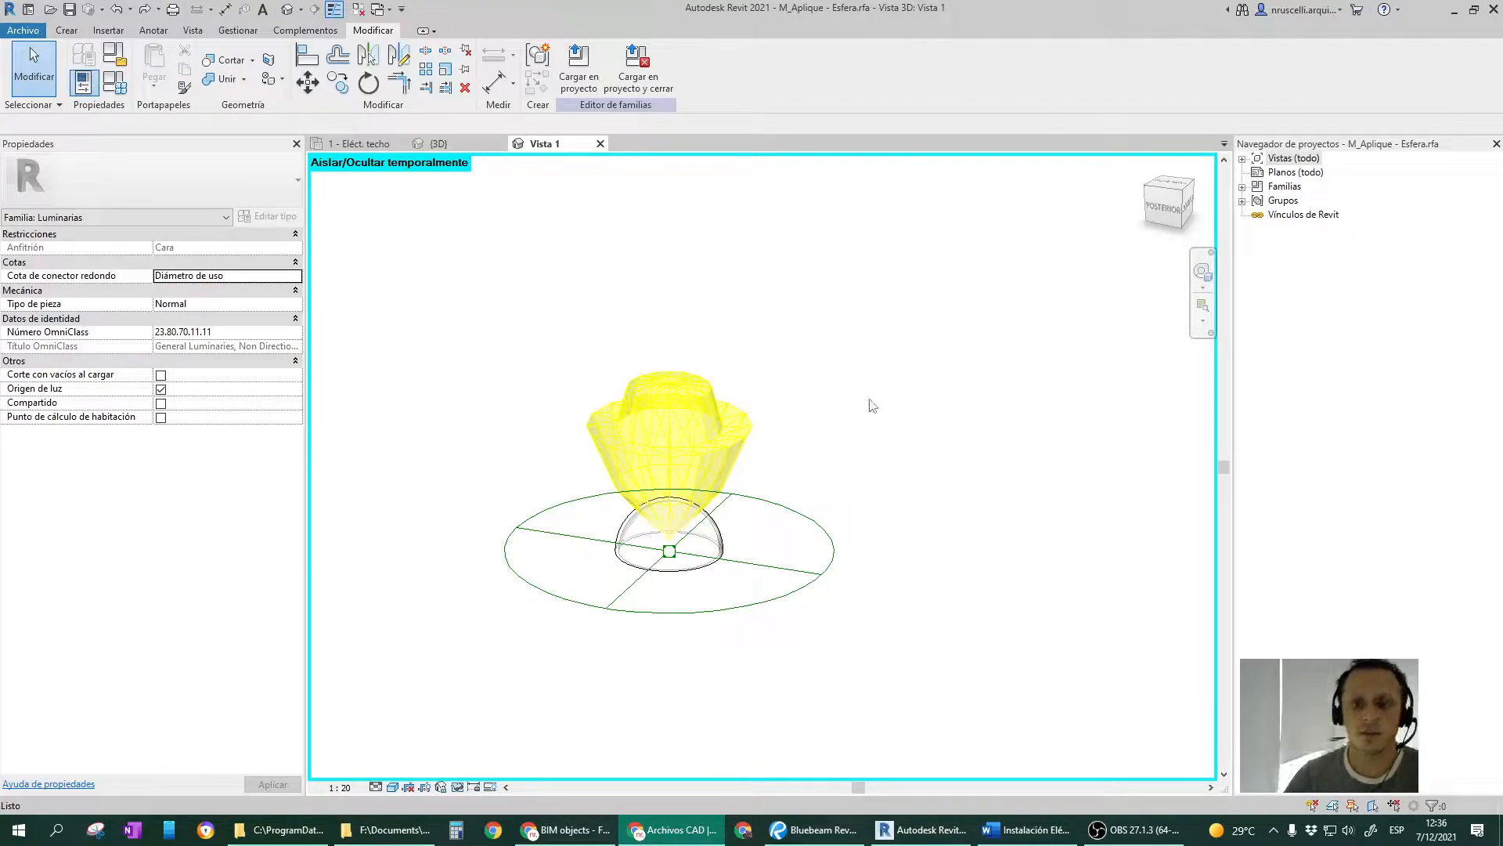
Examine the light source's photometric web in 3D and select it to review its tilt angle and web file properties.
mouse_move(899, 402)
middle_mouse_down("shift")
mouse_move(927, 392)
mouse_move(916, 383)
mouse_move(880, 409)
middle_mouse_up("shift")
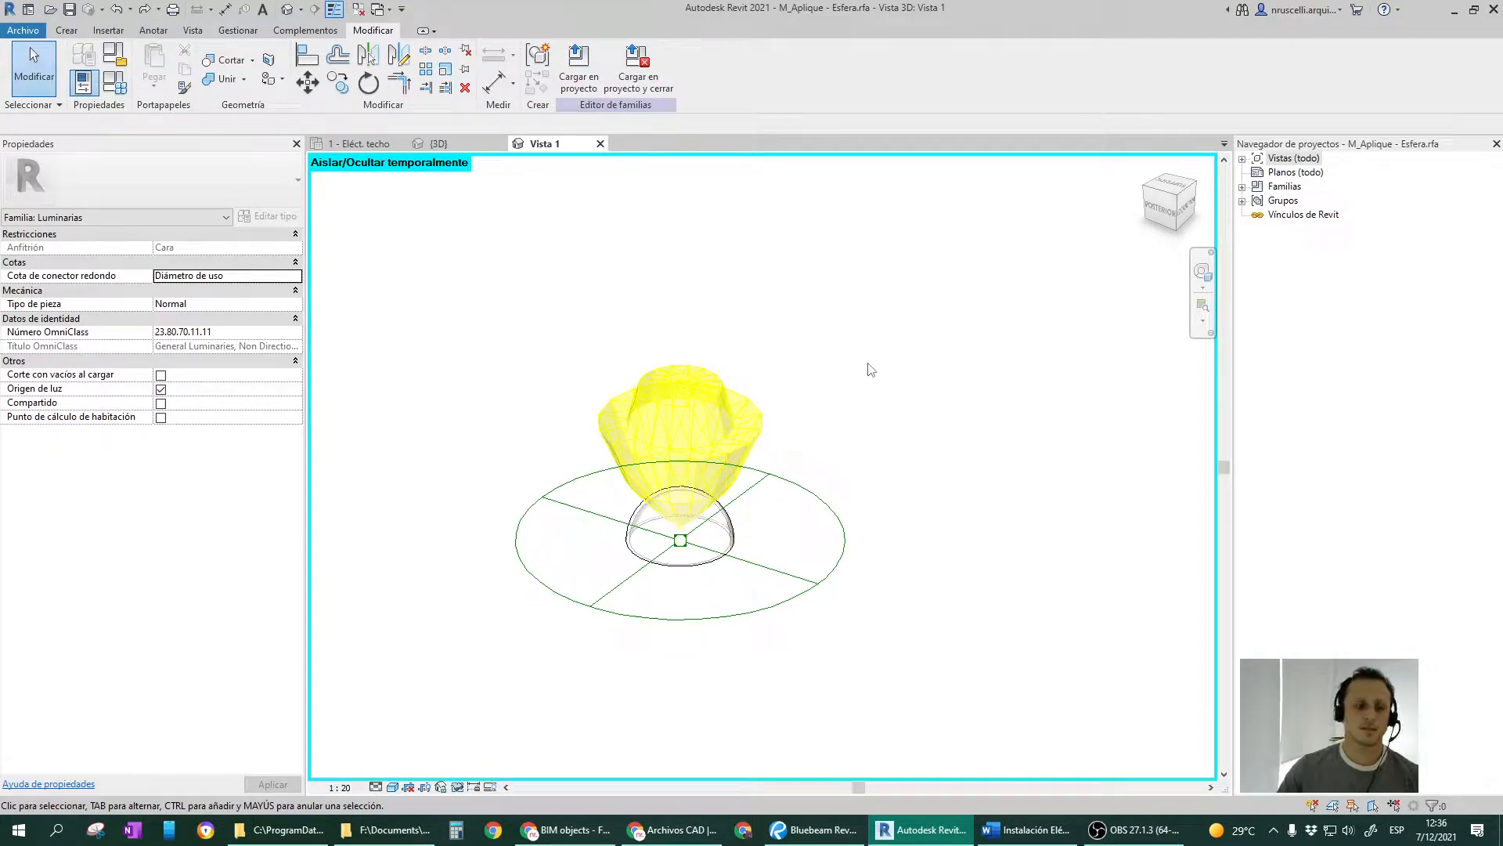
middle_click_drag(873, 378, 831, 399, "shift")
scroll(885, 394, "down", 3)
scroll(835, 404, "up", 2)
left_click(744, 431)
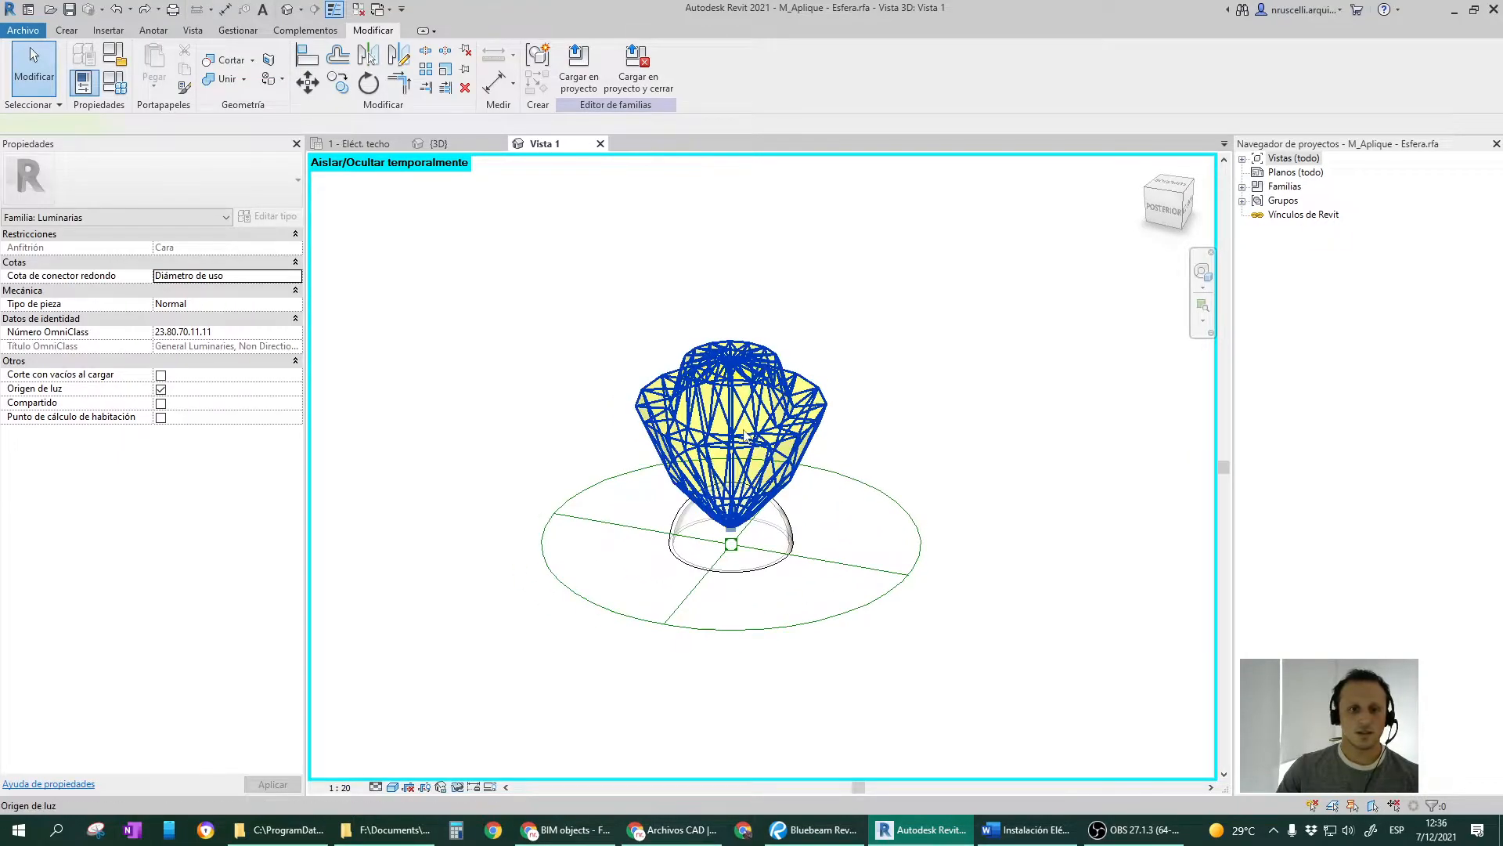
left_click(858, 393)
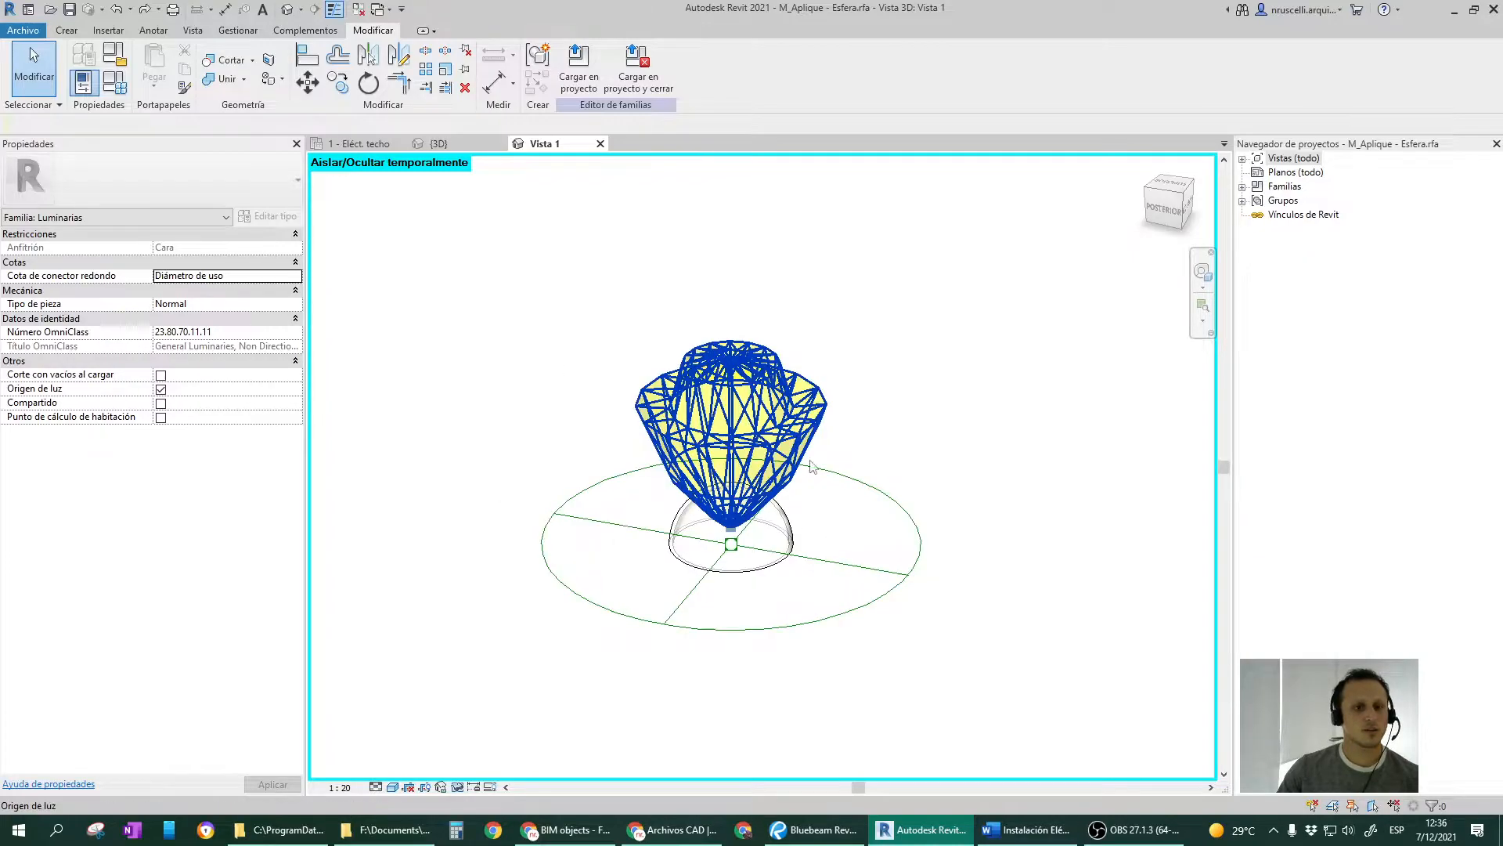
middle_click_drag(812, 469, 919, 472)
left_click(908, 469)
middle_click_drag(609, 396, 666, 394)
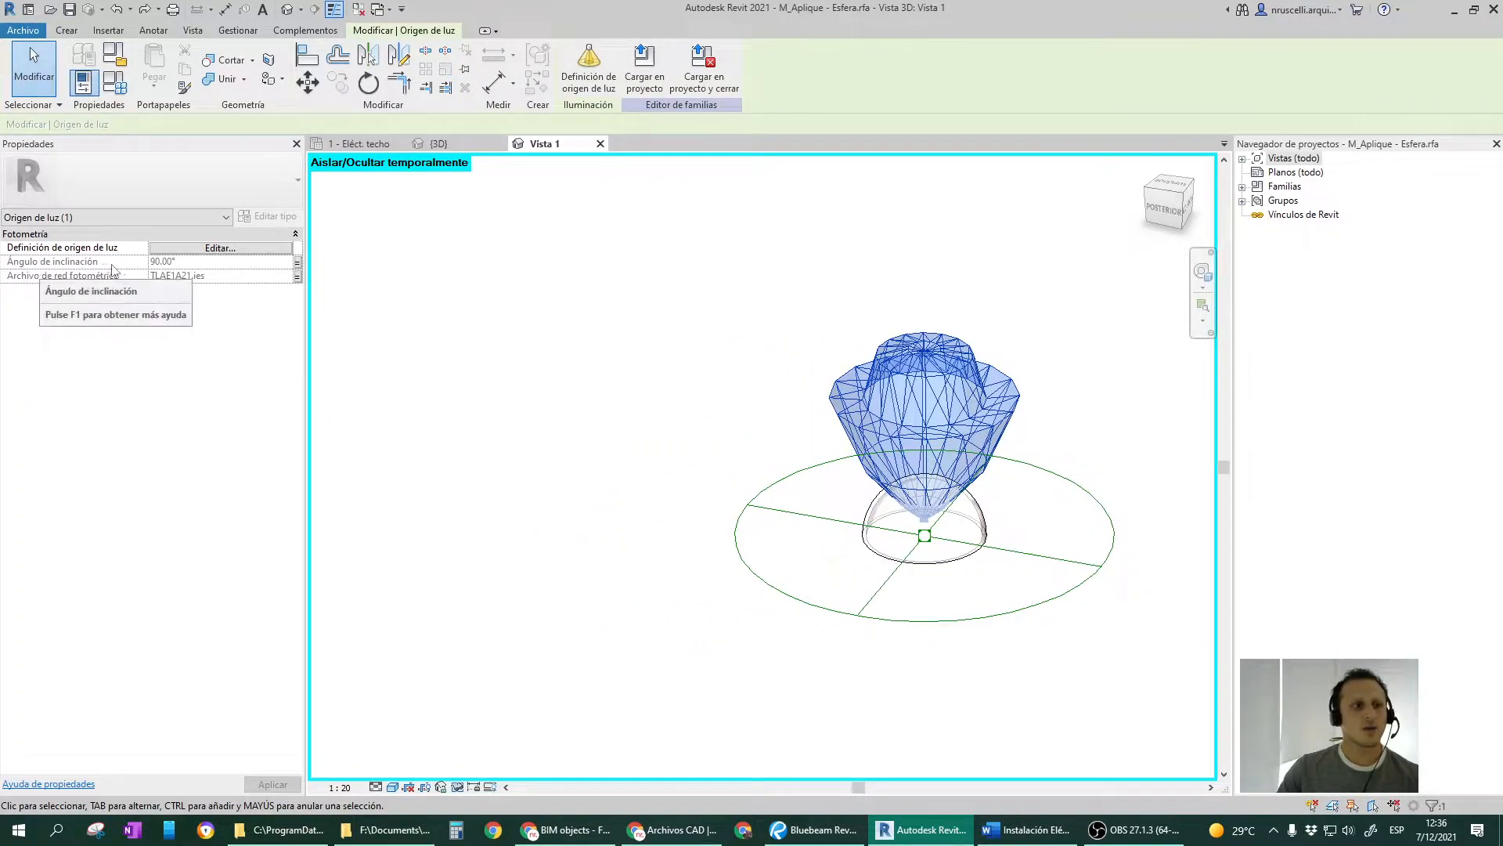
Try a different light source tilt angle in the family types and examine the rotated photometric web in 3D.
left_click(115, 81)
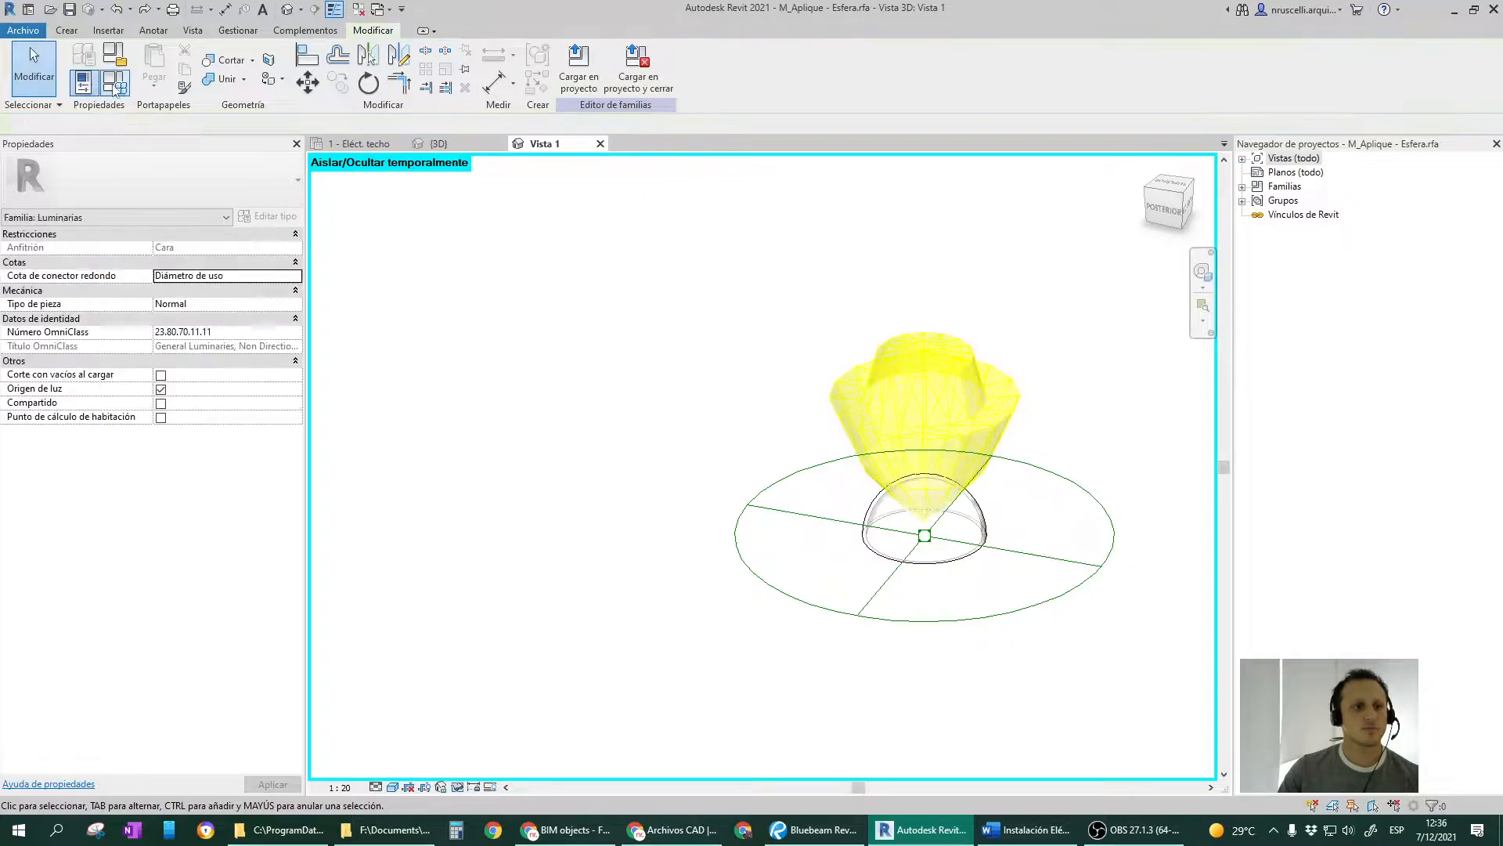
left_click_drag(935, 187, 703, 183)
left_click(443, 546)
left_click(696, 649)
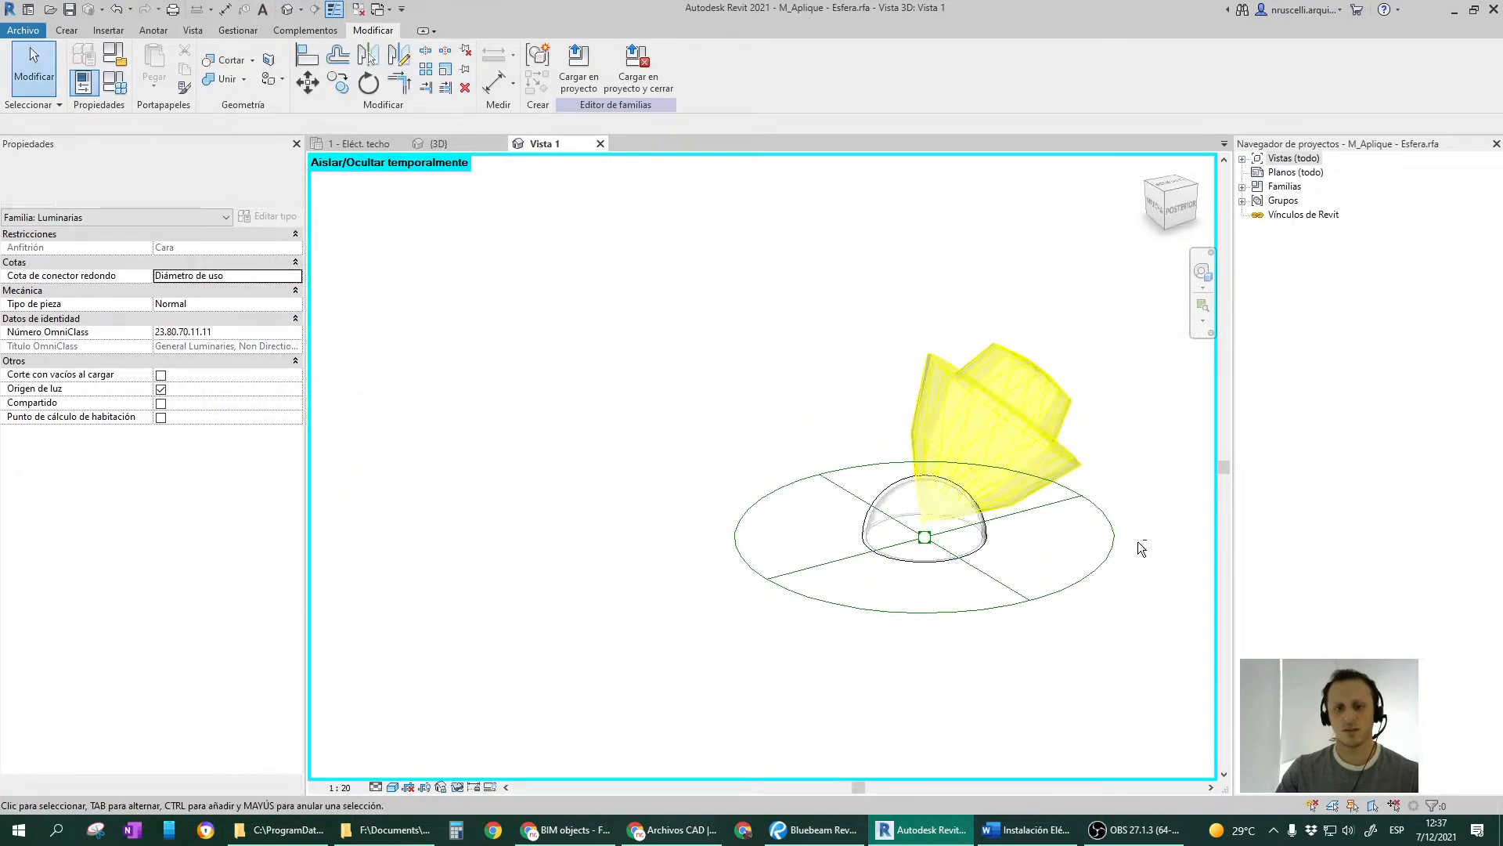
scroll(969, 586, "up", 3)
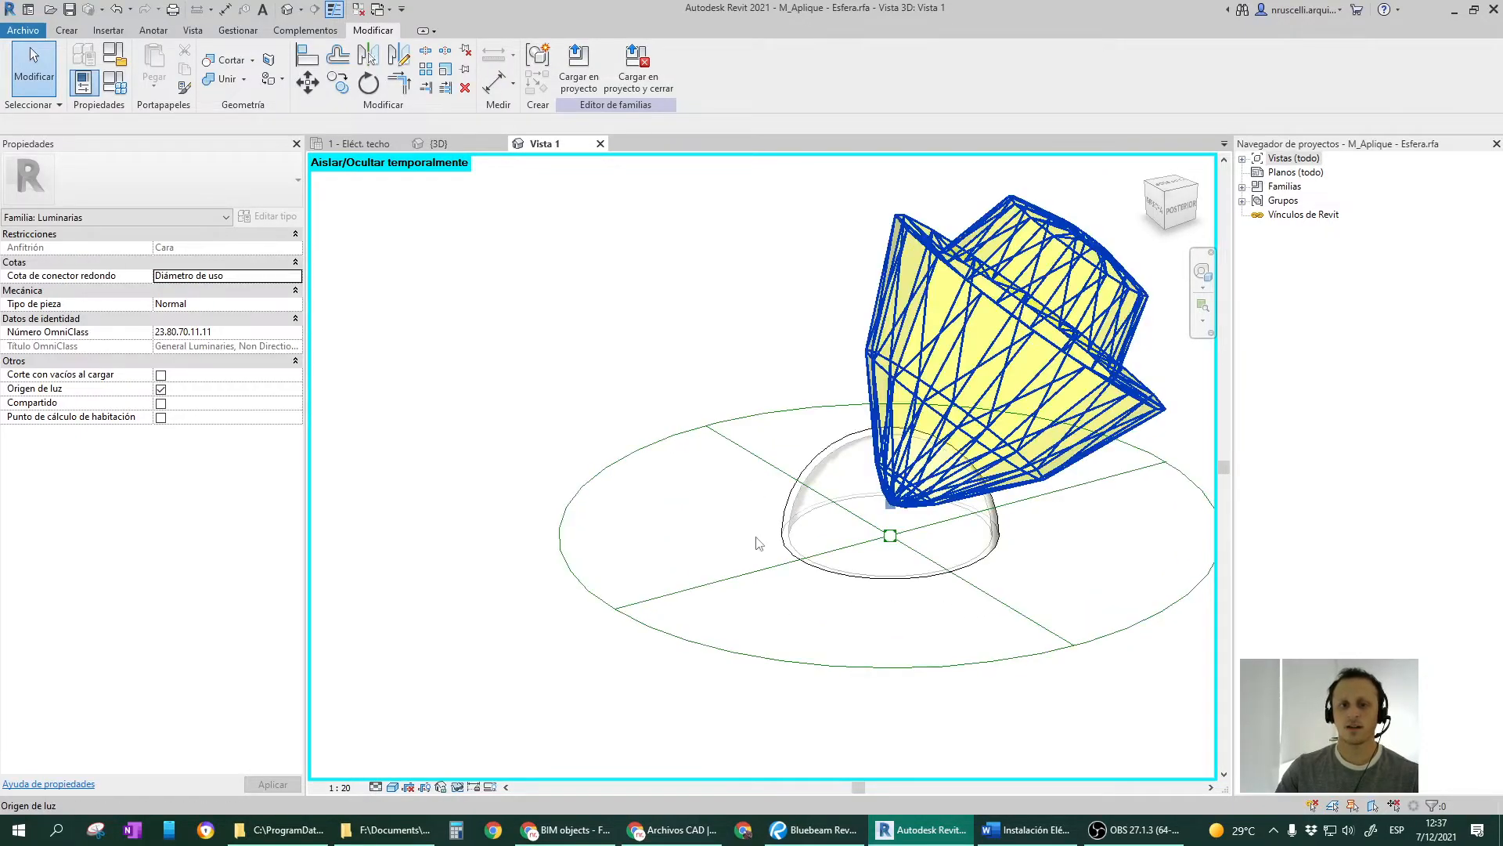
middle_click_drag(1032, 556, 862, 516, "shift")
left_click(1005, 371)
scroll(741, 455, "down", 2)
middle_click_drag(741, 455, 889, 627, "shift")
Undo the tilt angle change and inspect the light source's orientation in 3D.
key("ctrl+z")
middle_click_drag(724, 437, 1078, 748, "shift")
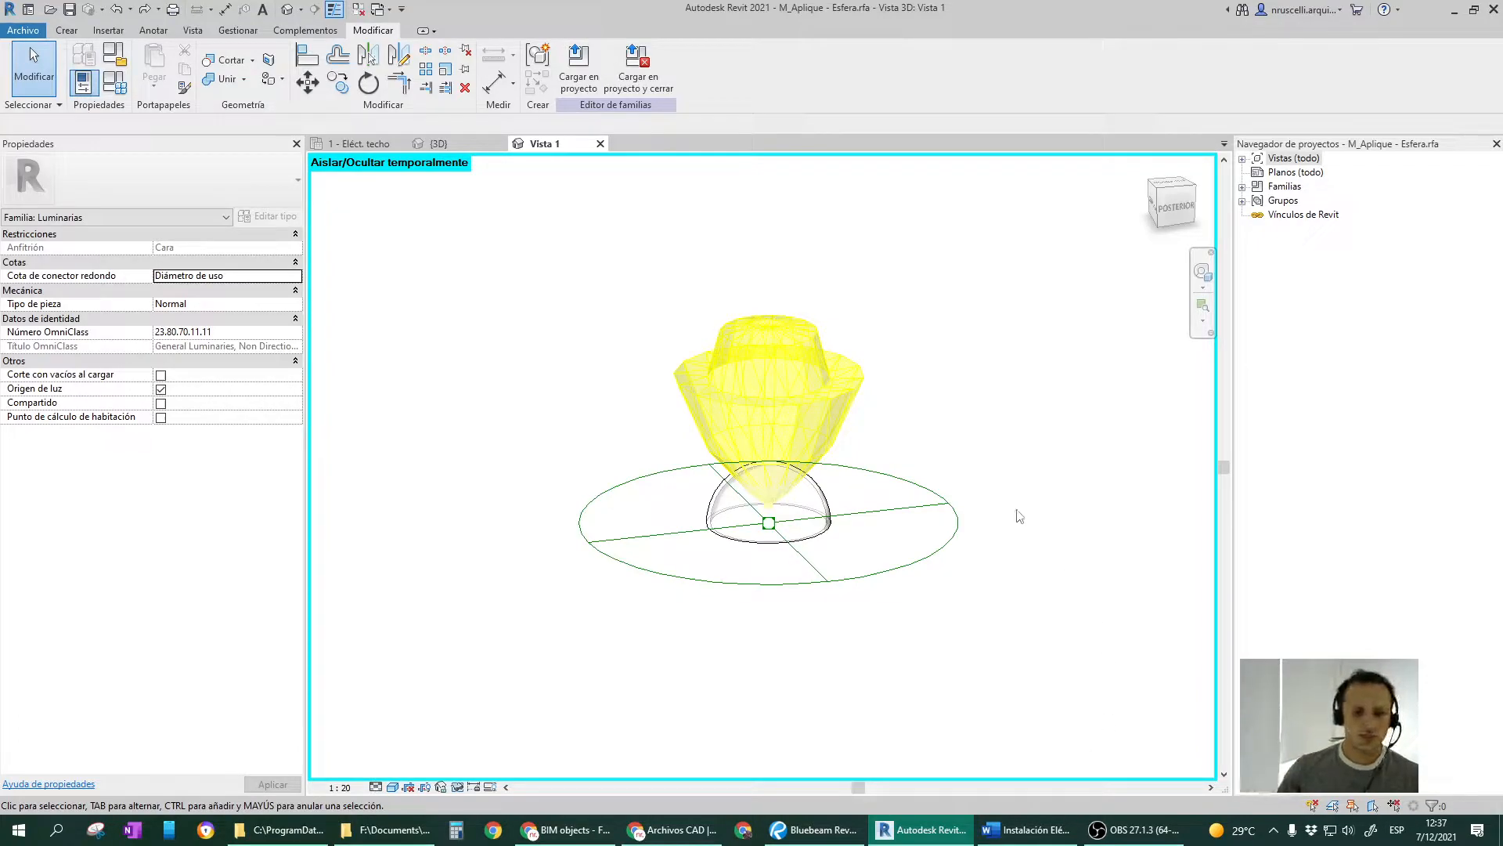
middle_click_drag(772, 497, 769, 564, "shift")
scroll(768, 521, "up", 2)
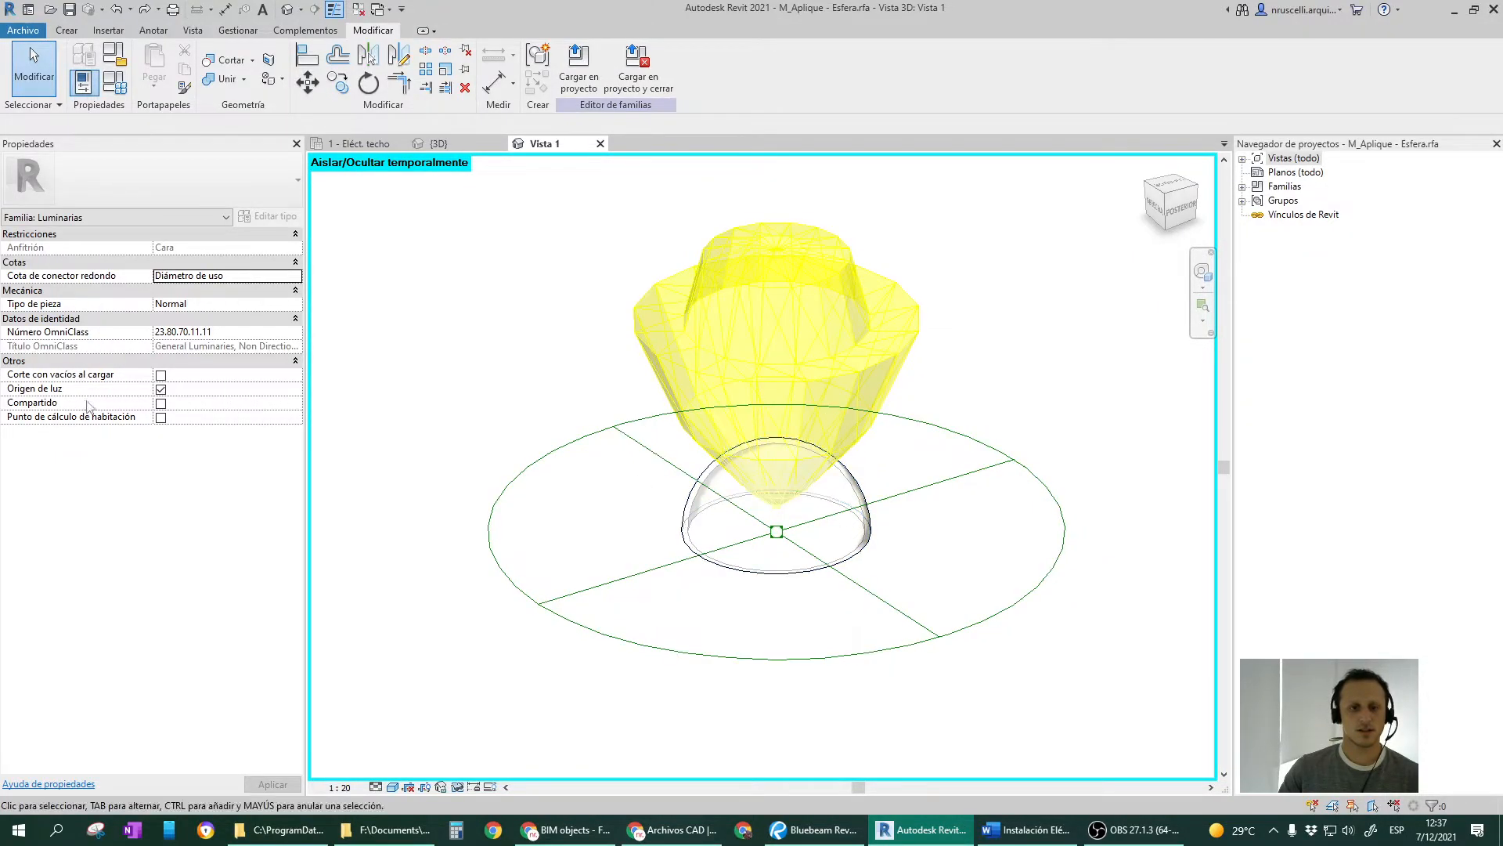
Enable the family's room calculation point and temporarily hide the light source to inspect the point in 3D.
left_click(161, 417)
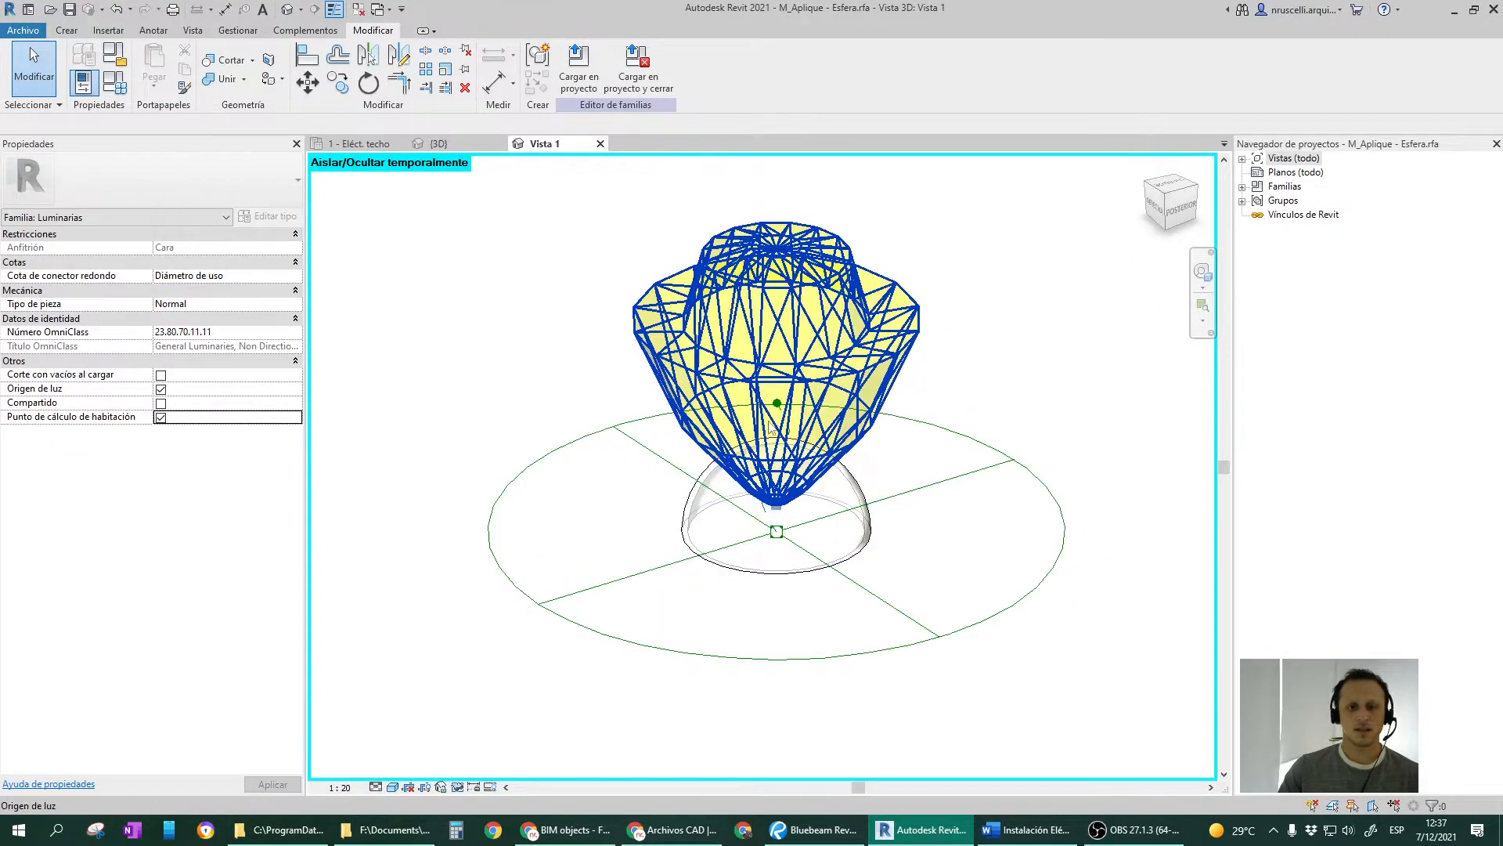
scroll(783, 443, "up", 2)
left_click(820, 326)
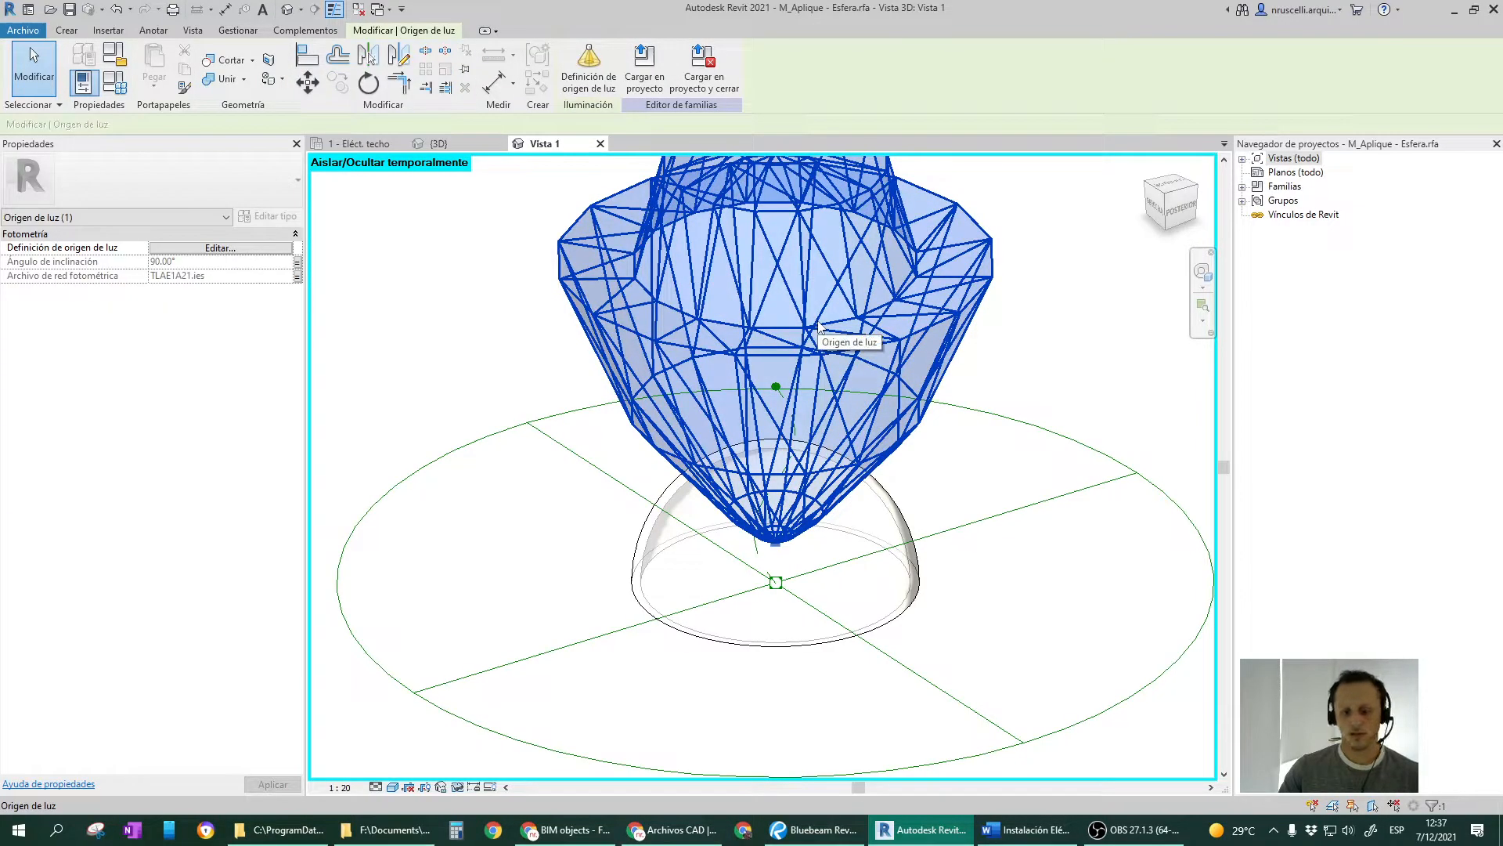
key("h")
key("h")
left_click(776, 386)
middle_click_drag(820, 464, 839, 329, "shift")
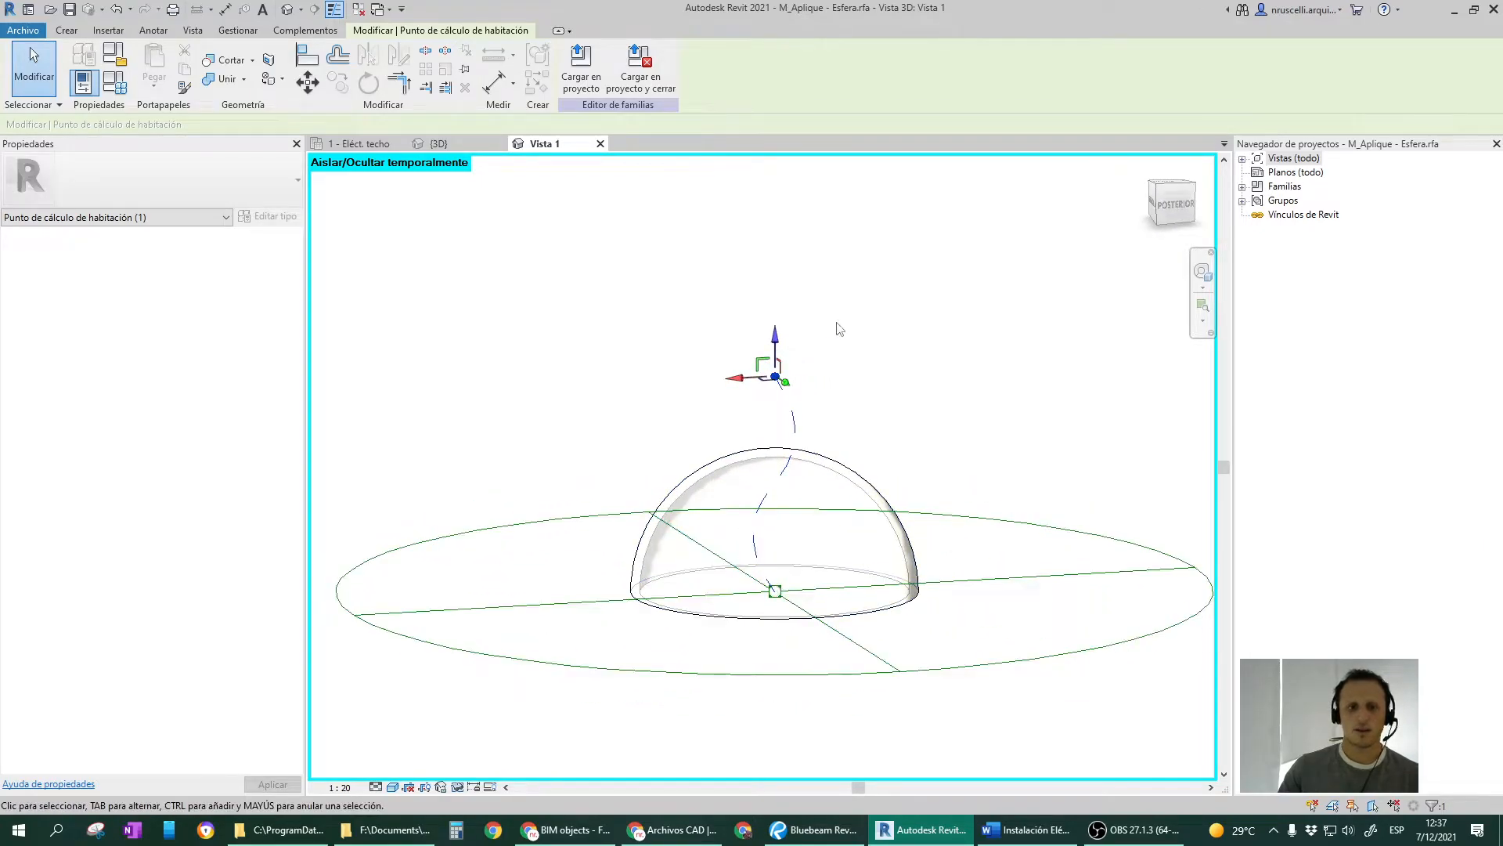
Try out different positions for the room calculation point in 3D, and place it above the centre of the dome.
middle_click_drag(839, 329, 935, 429, "shift")
left_click_drag(782, 341, 689, 389)
middle_click_drag(822, 474, 763, 581, "shift")
left_click_drag(664, 439, 899, 476)
middle_click_drag(922, 481, 931, 378, "shift")
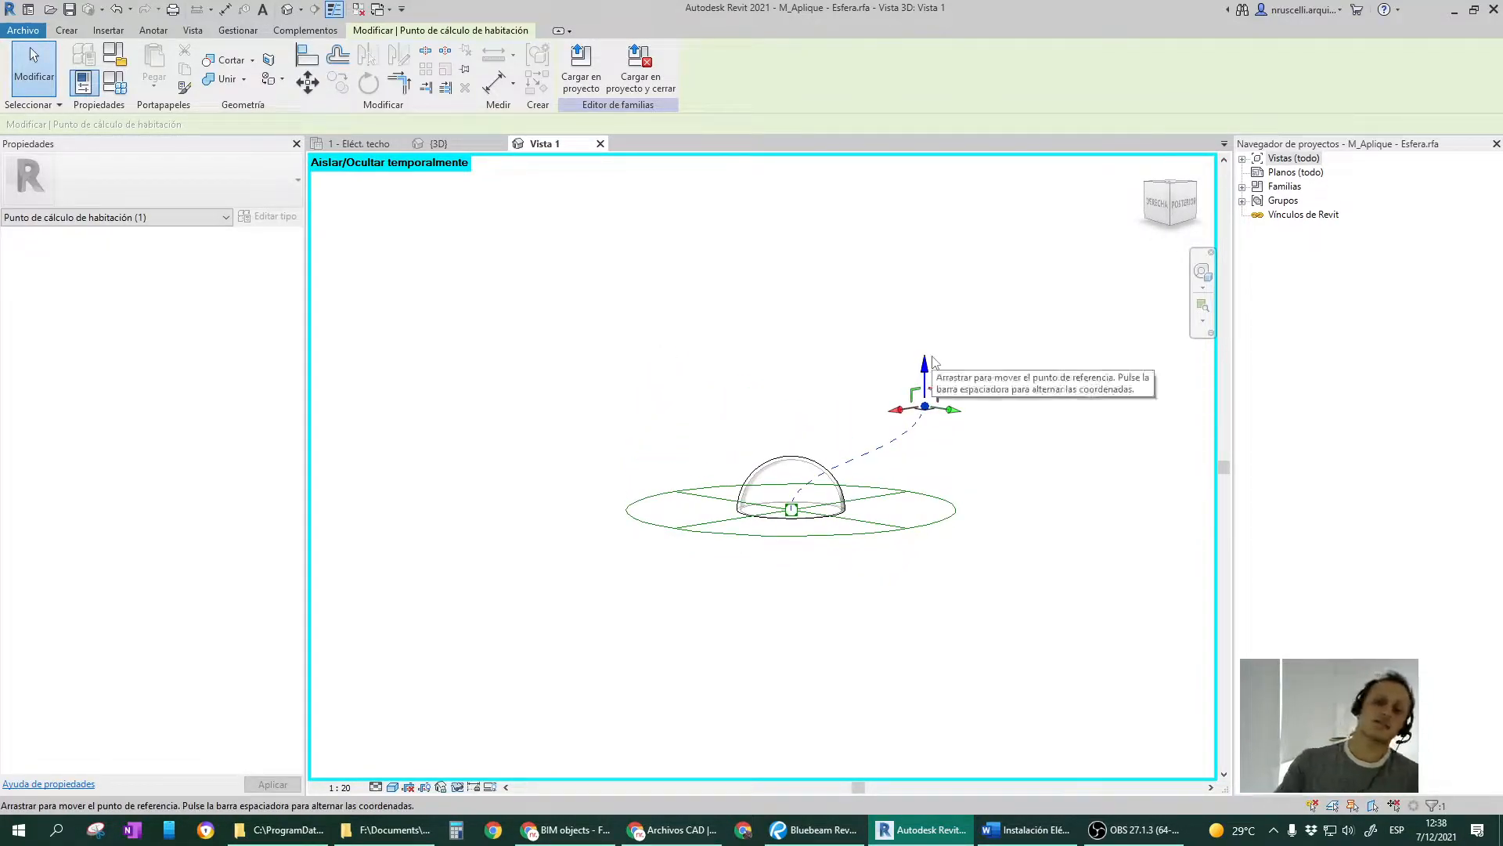
left_click_drag(950, 408, 818, 450)
scroll(818, 450, "up", 3)
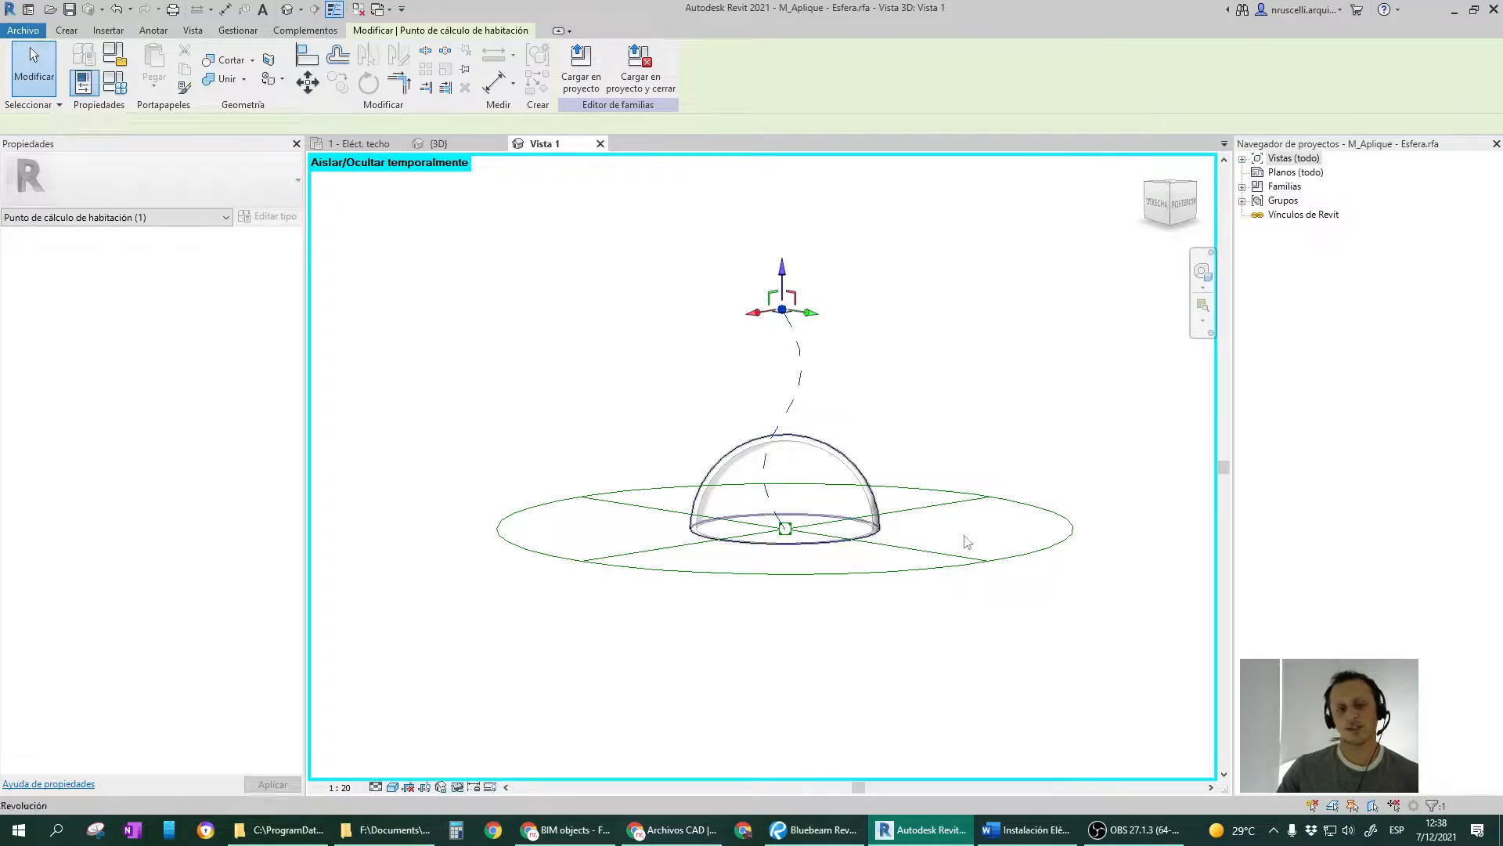
left_click(836, 451)
left_click(783, 310)
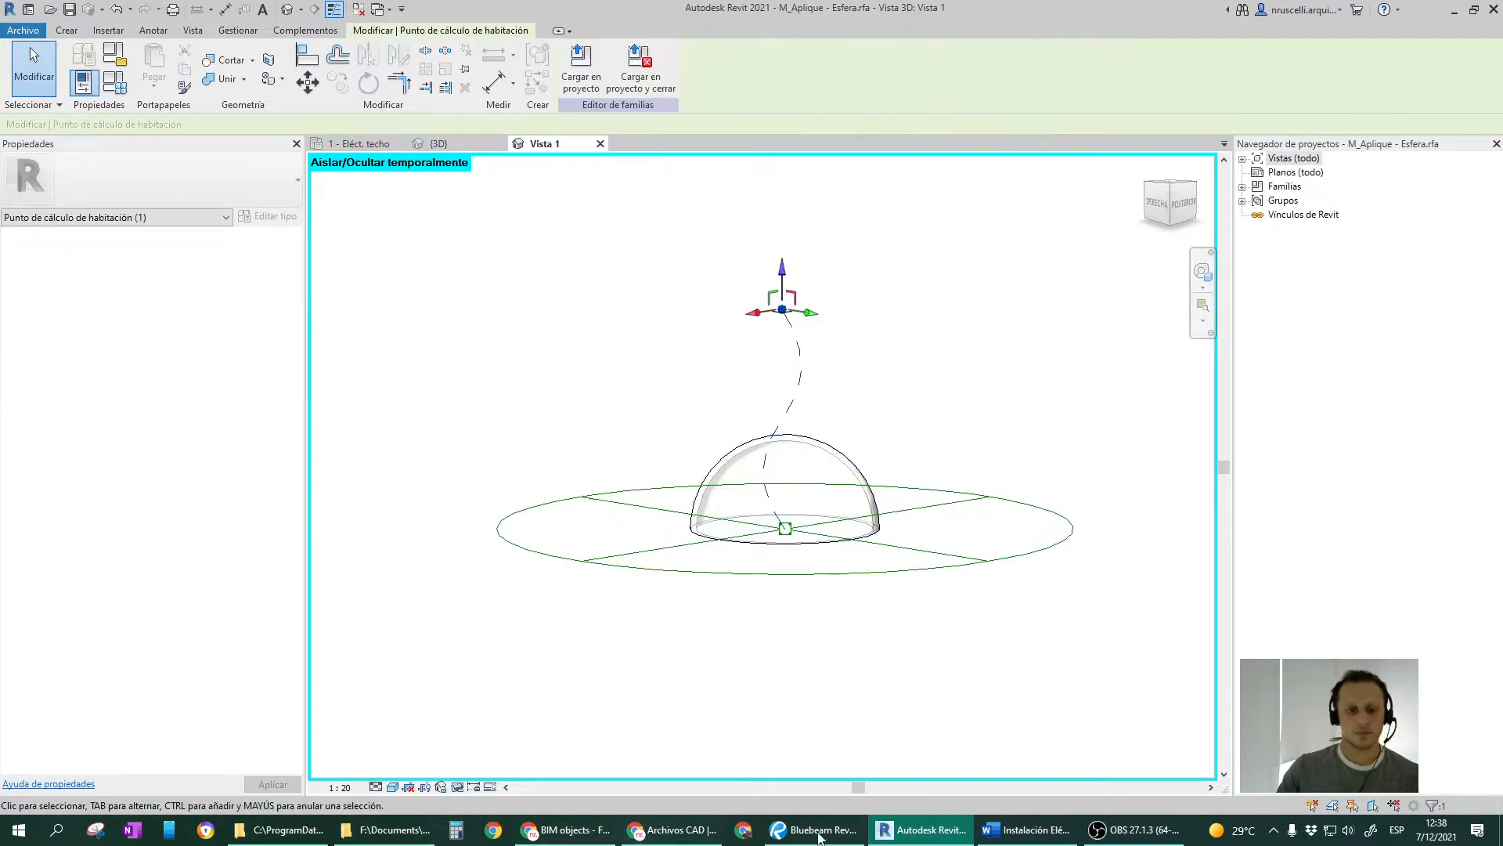
Inspect the placed M_Aplique - Esfera wall light and its orientation on the wall in the 1 - Eléct. techo ceiling plan.
left_click(388, 143)
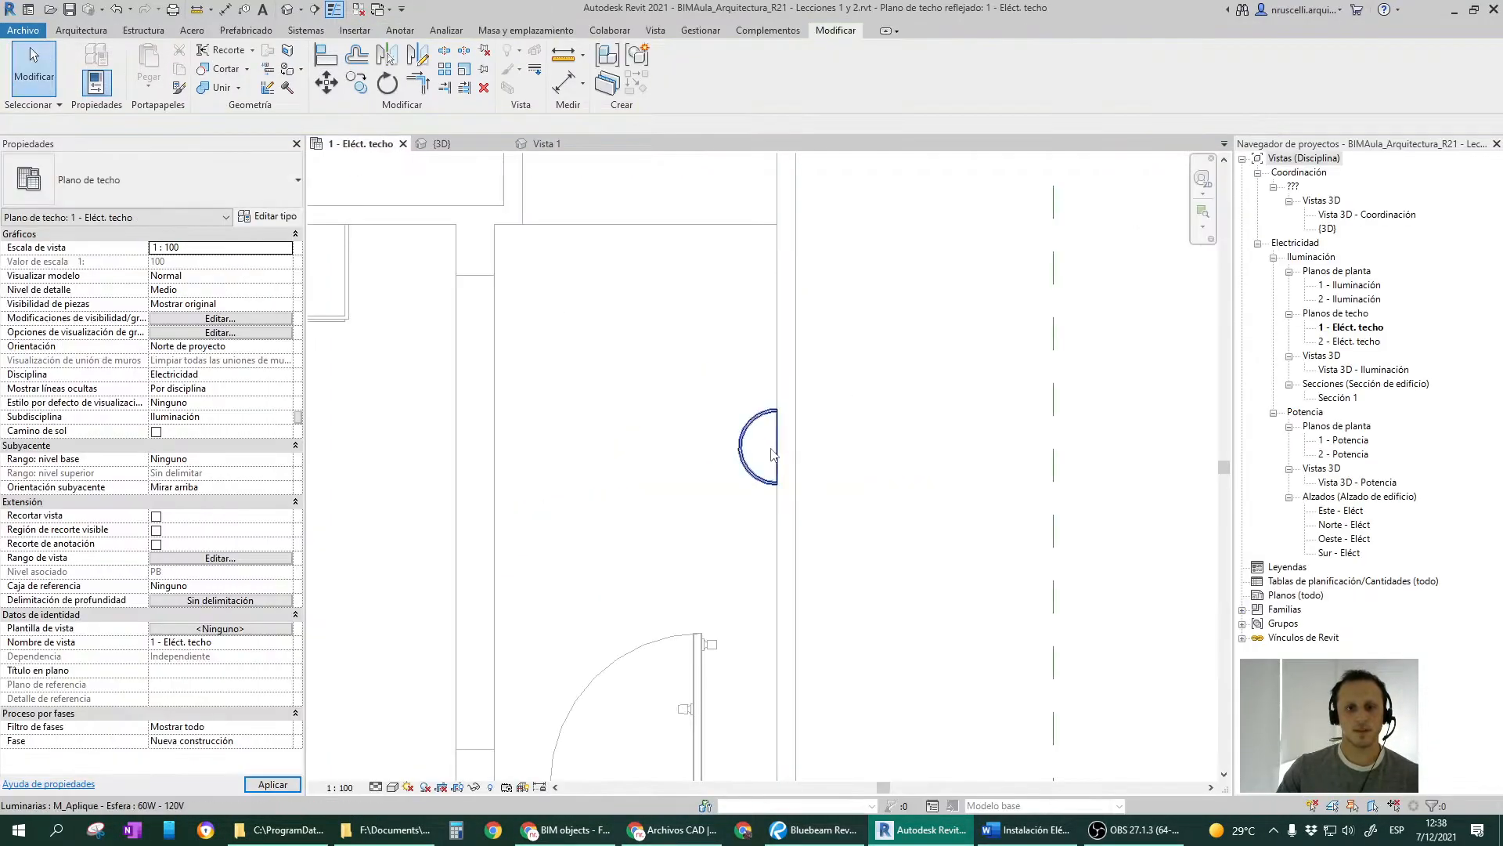
left_click(730, 417)
middle_click_drag(772, 437, 929, 443)
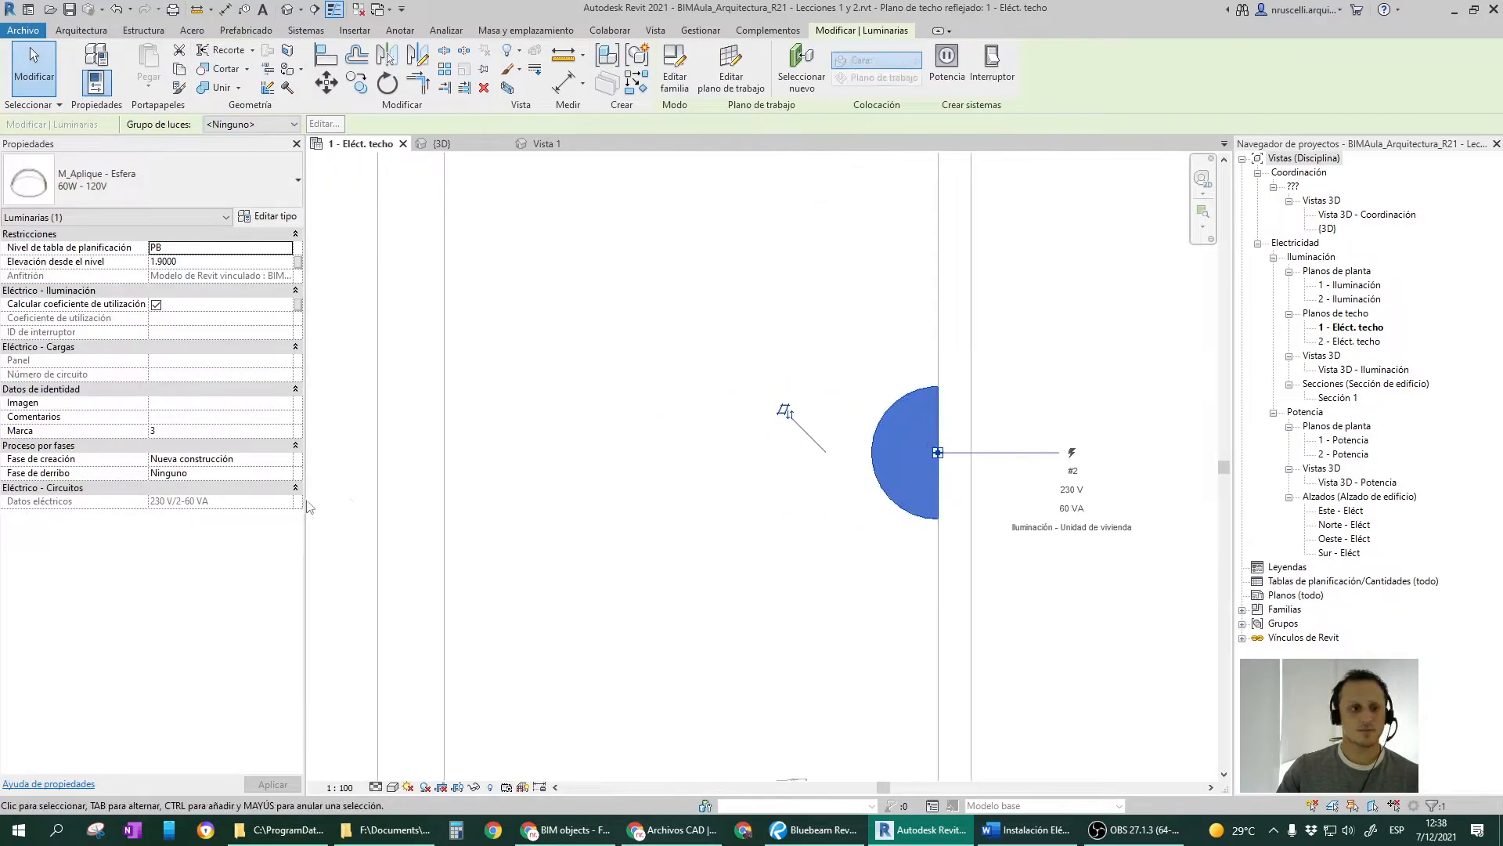
left_click(646, 474)
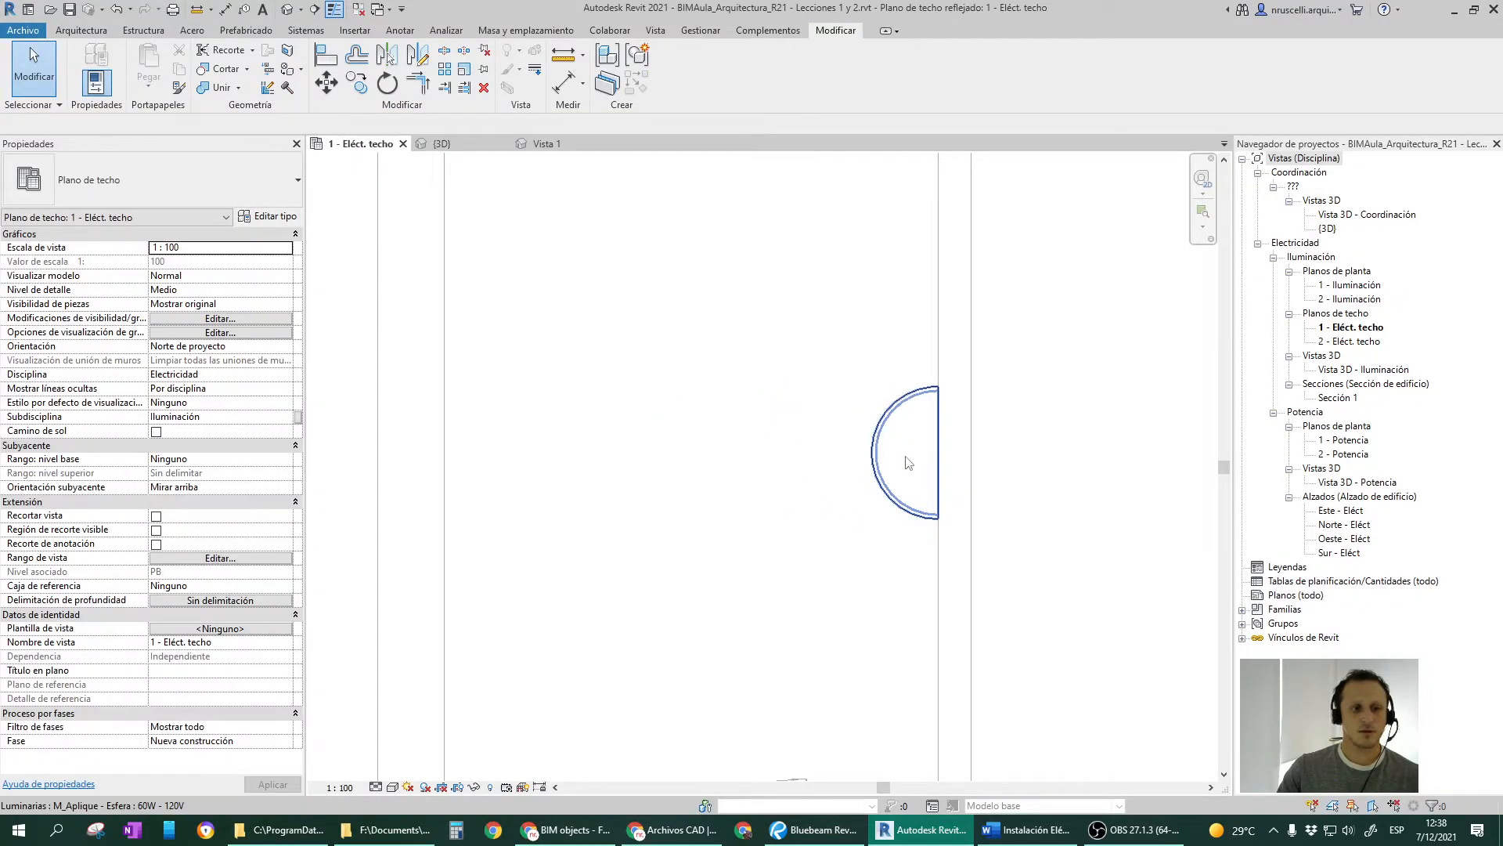
left_click(883, 479)
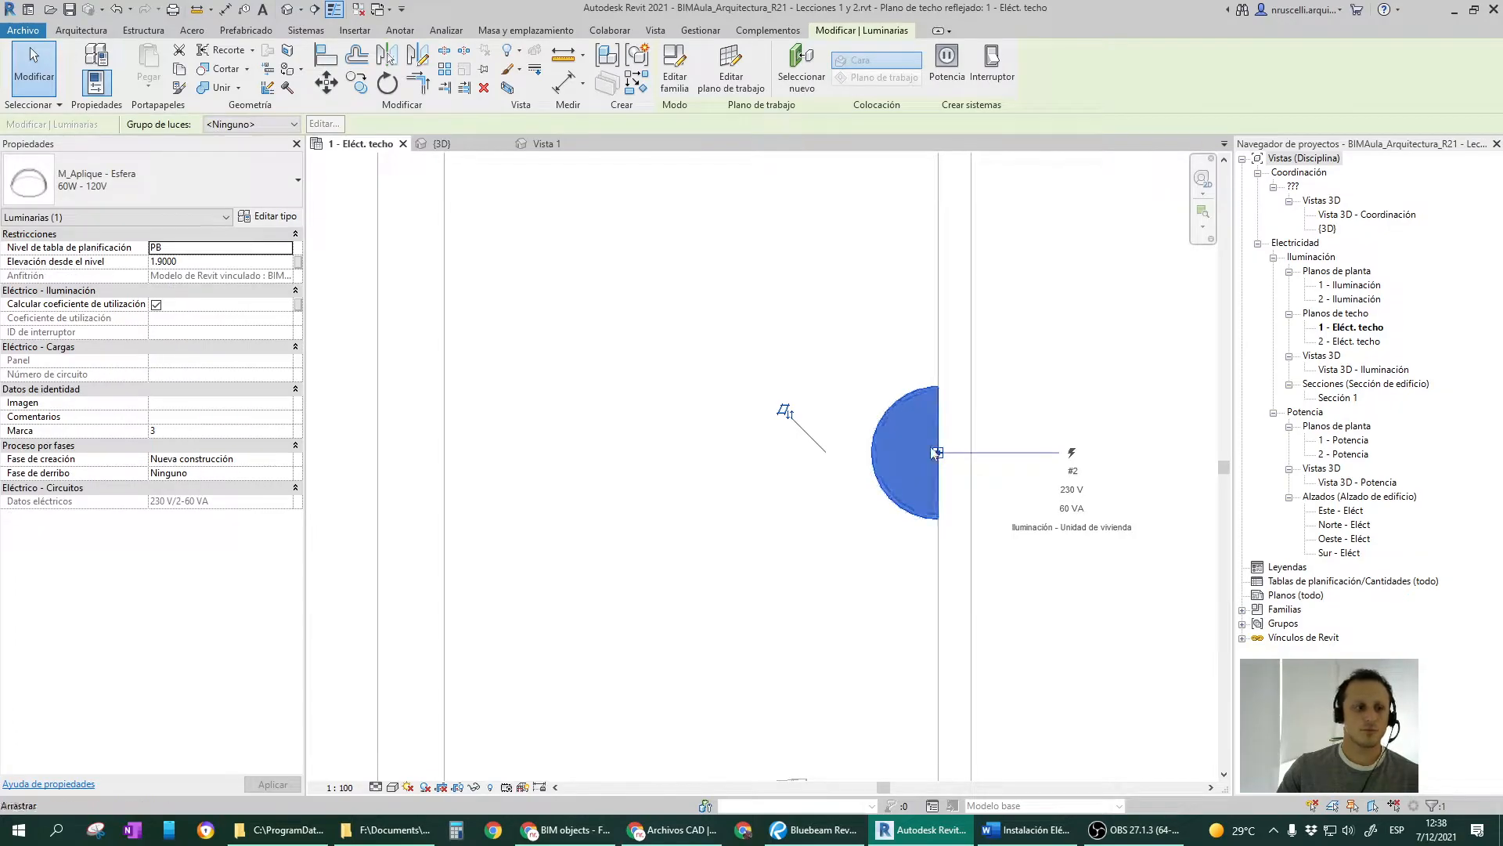
Reopen the wall light family and examine the room calculation point's position relative to the dome in 3D.
double_click(829, 386)
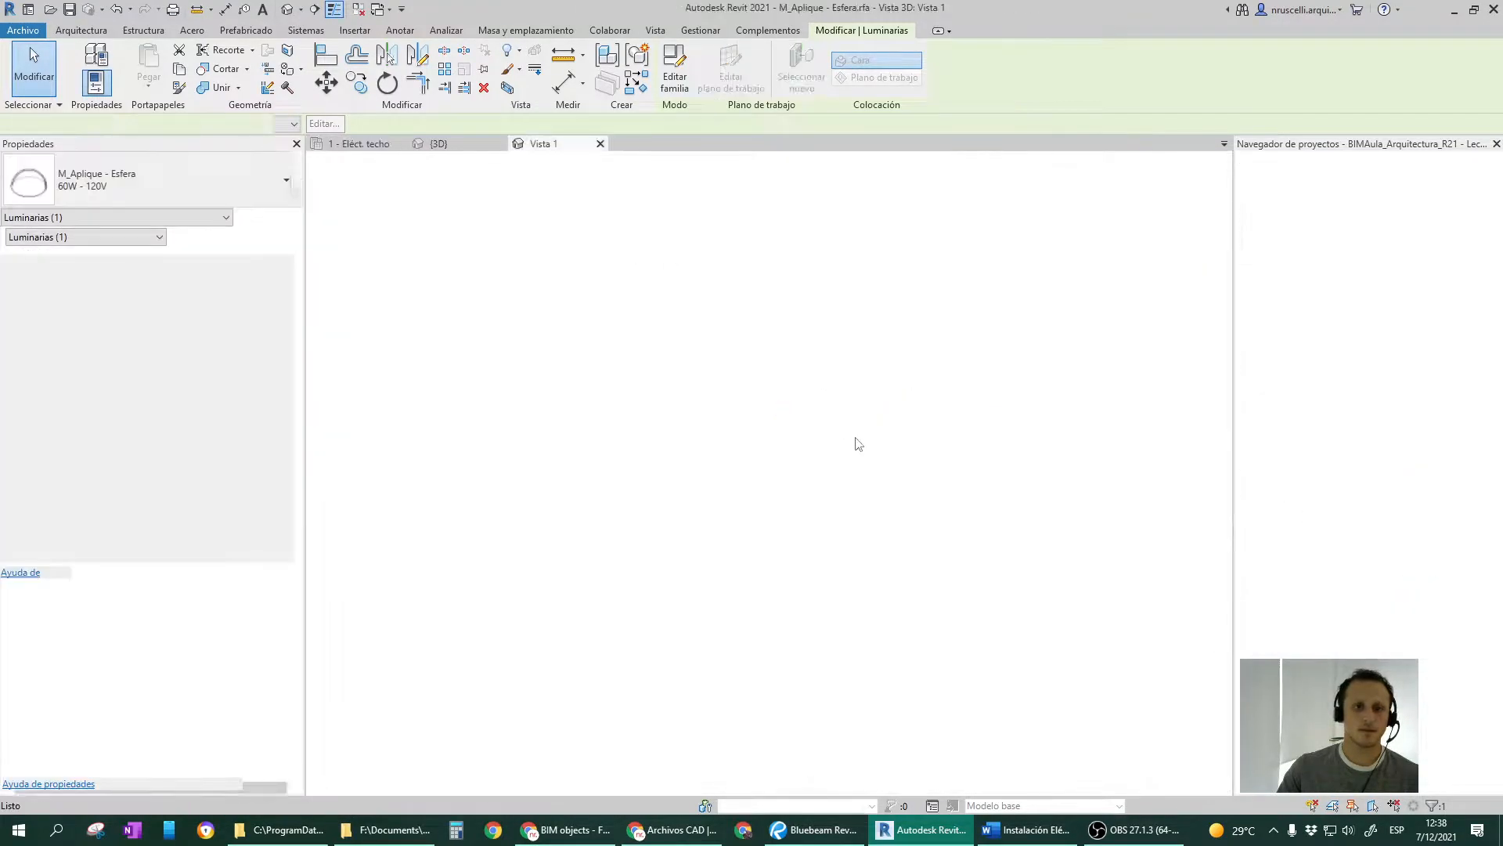
left_click(788, 407)
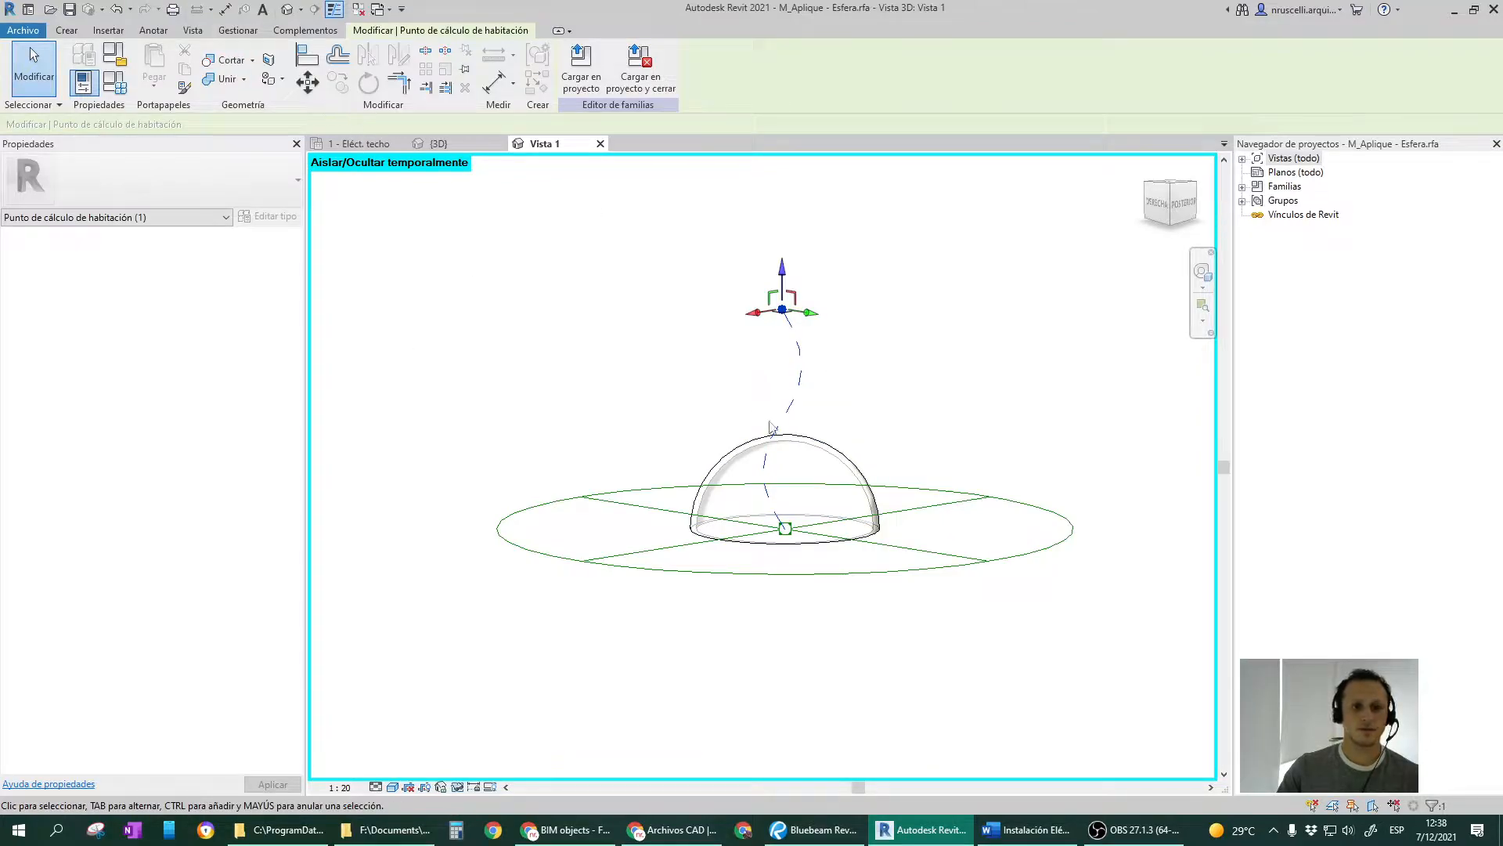
middle_click_drag(791, 518, 807, 497, "shift")
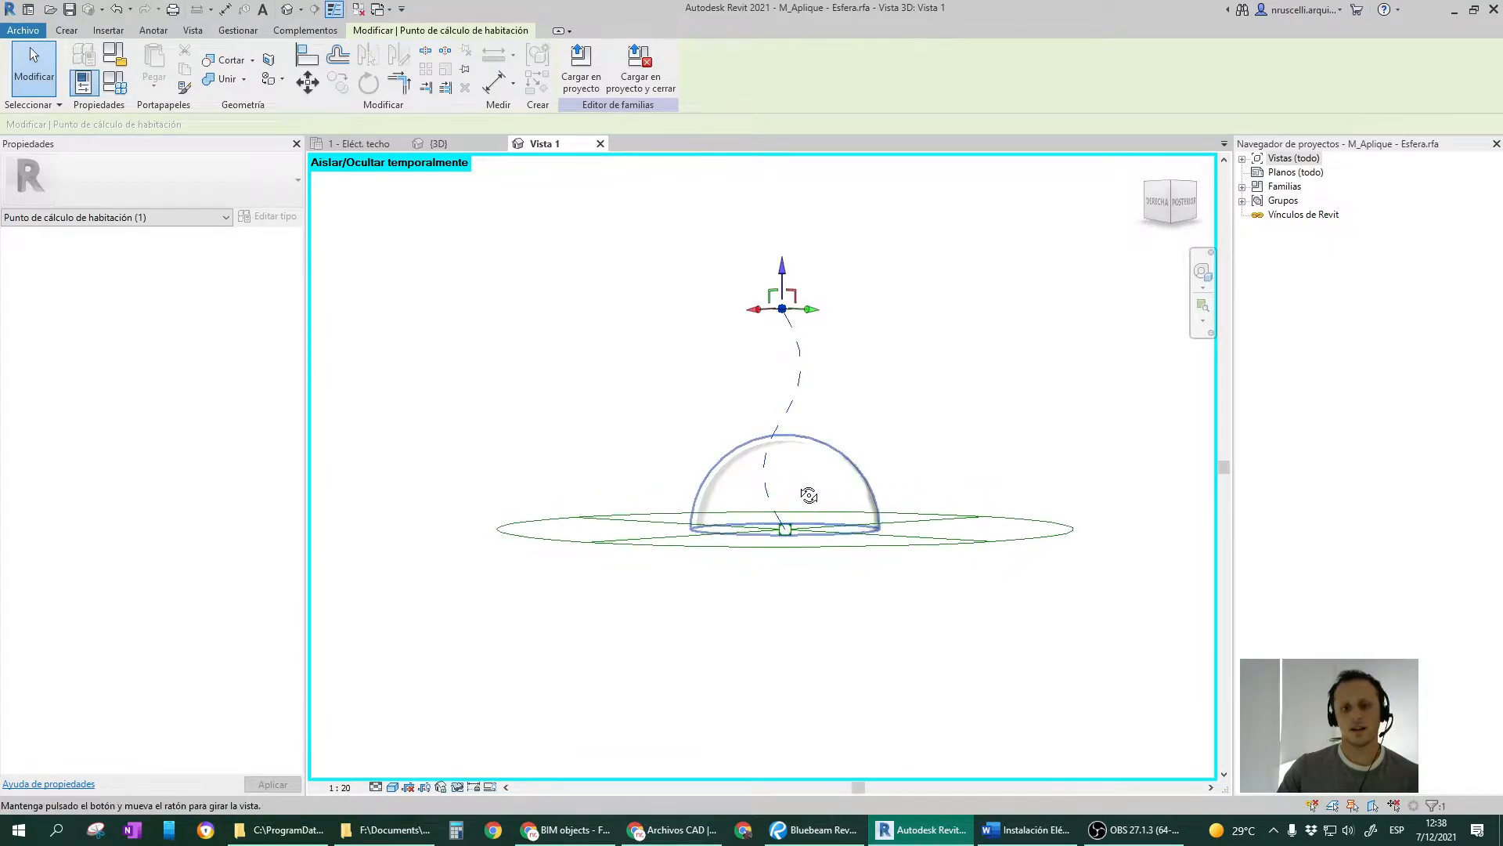
Draw a small detail circle just in front of the wall light in the 1 - Eléct. techo ceiling plan to mark the calculation point.
left_click(361, 143)
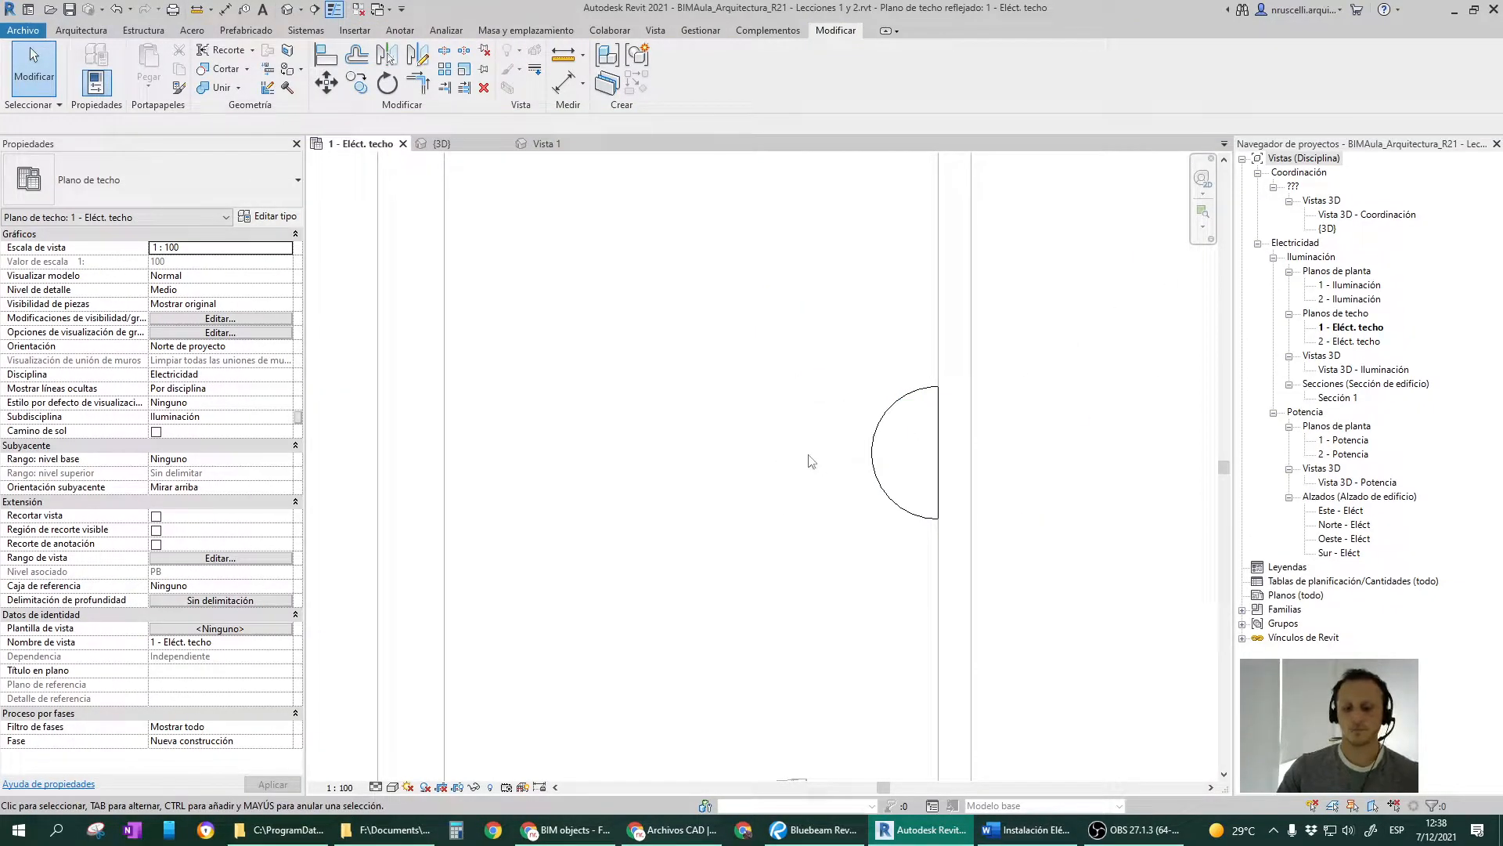
key("d")
key("l")
left_click(737, 53)
scroll(724, 491, "down", 2)
scroll(724, 490, "down", 1)
key("Escape")
key("Escape")
scroll(658, 571, "down", 2)
scroll(658, 570, "down", 1)
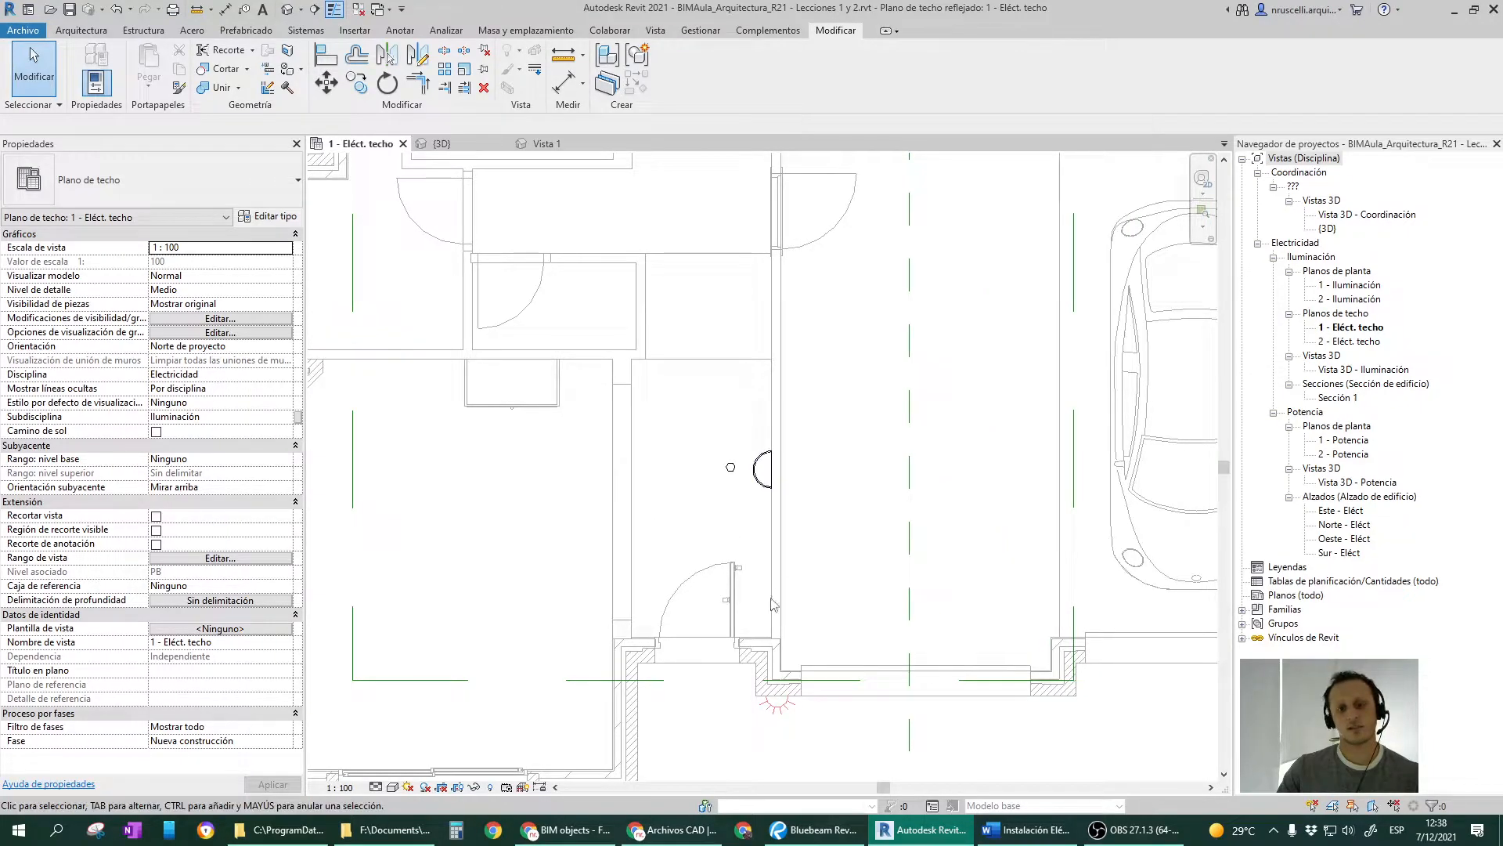
scroll(762, 470, "up", 2)
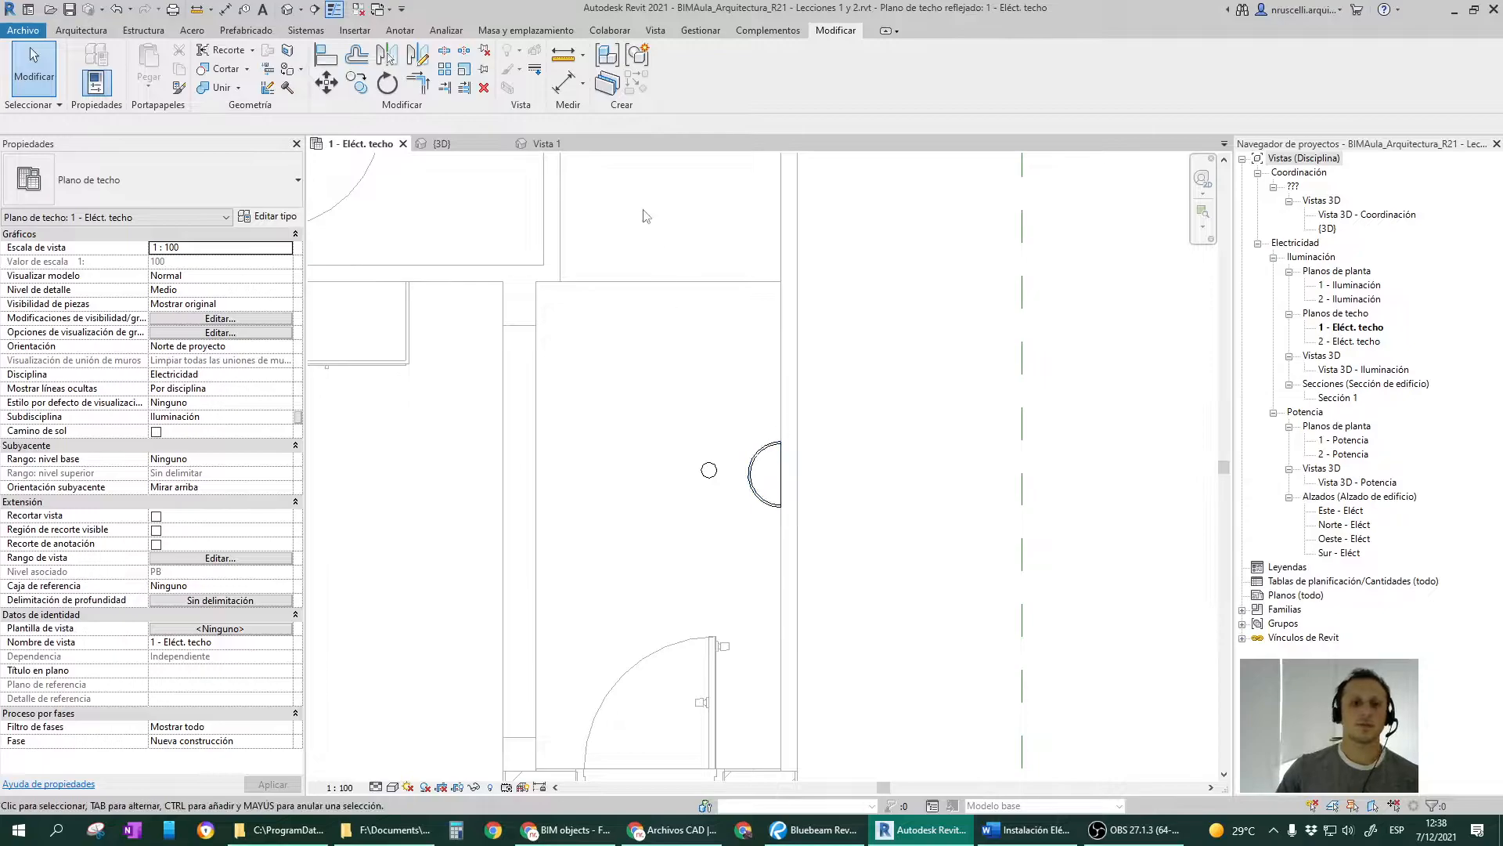
Move the small detail circle horizontally from the hallway through the wall into the adjoining room.
left_click(709, 470)
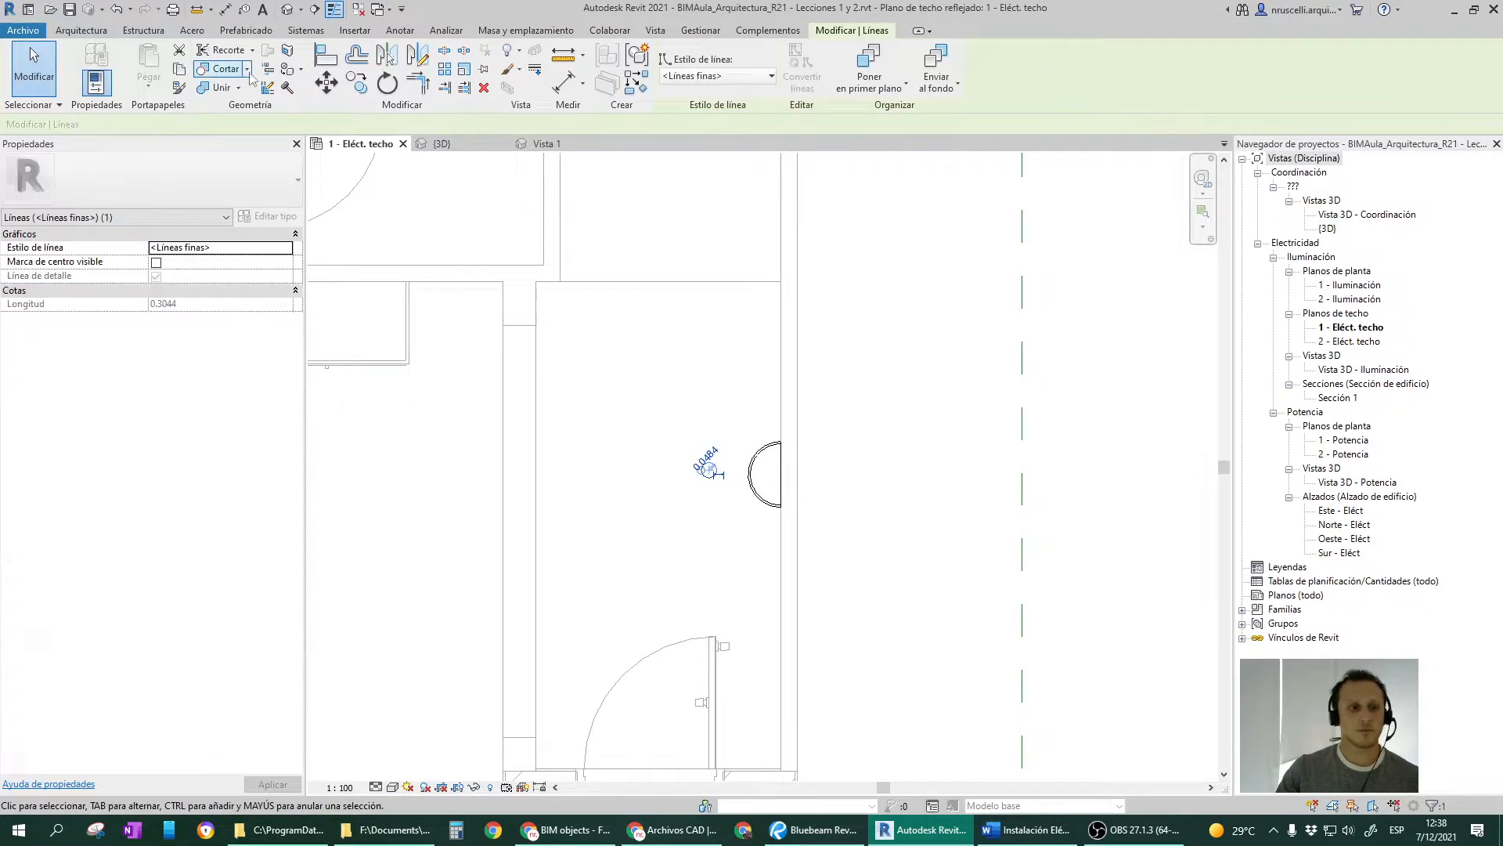
left_click(326, 83)
left_click(697, 540)
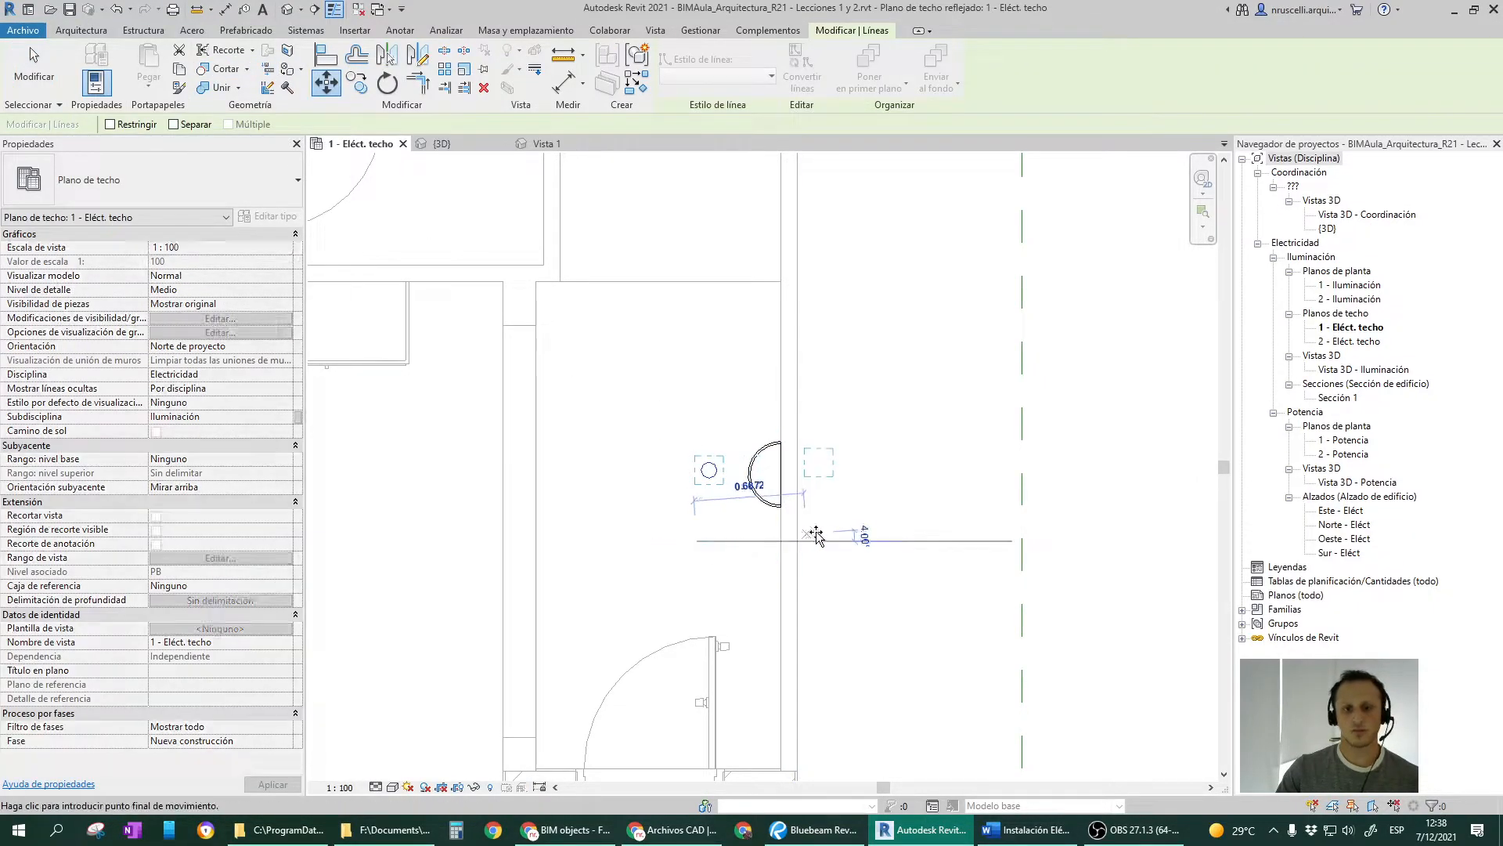
left_click(853, 540)
left_click(888, 565)
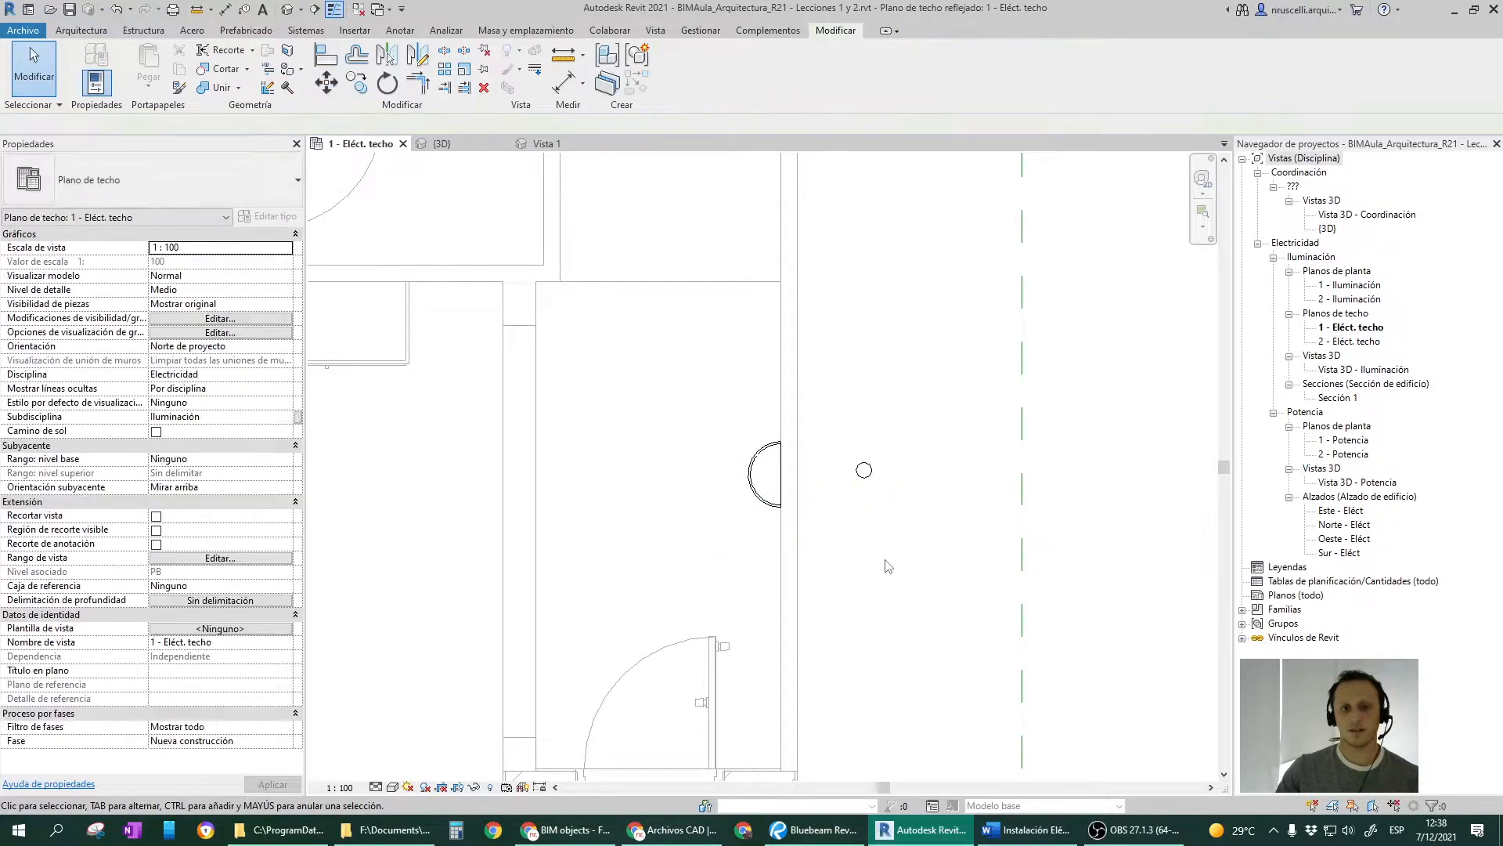
Examine the wall light's electrical connection data and the detail circle on the other side of the wall.
middle_click_drag(805, 584, 809, 541)
left_click(785, 470)
scroll(789, 478, "down", 2)
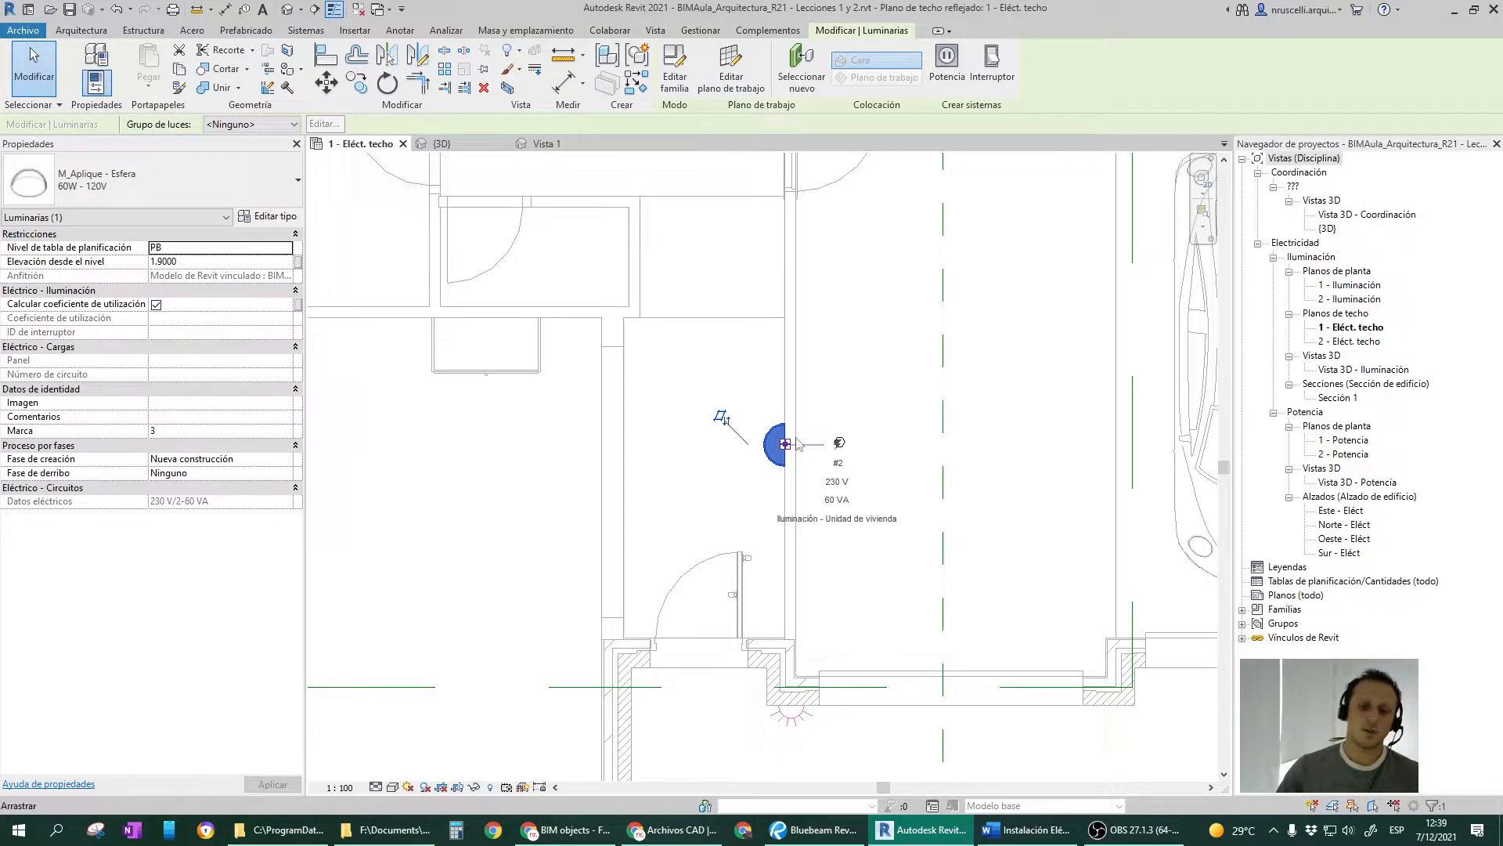
left_click(838, 444)
left_click(840, 445)
scroll(864, 518, "down", 2)
middle_click_drag(865, 523, 778, 604)
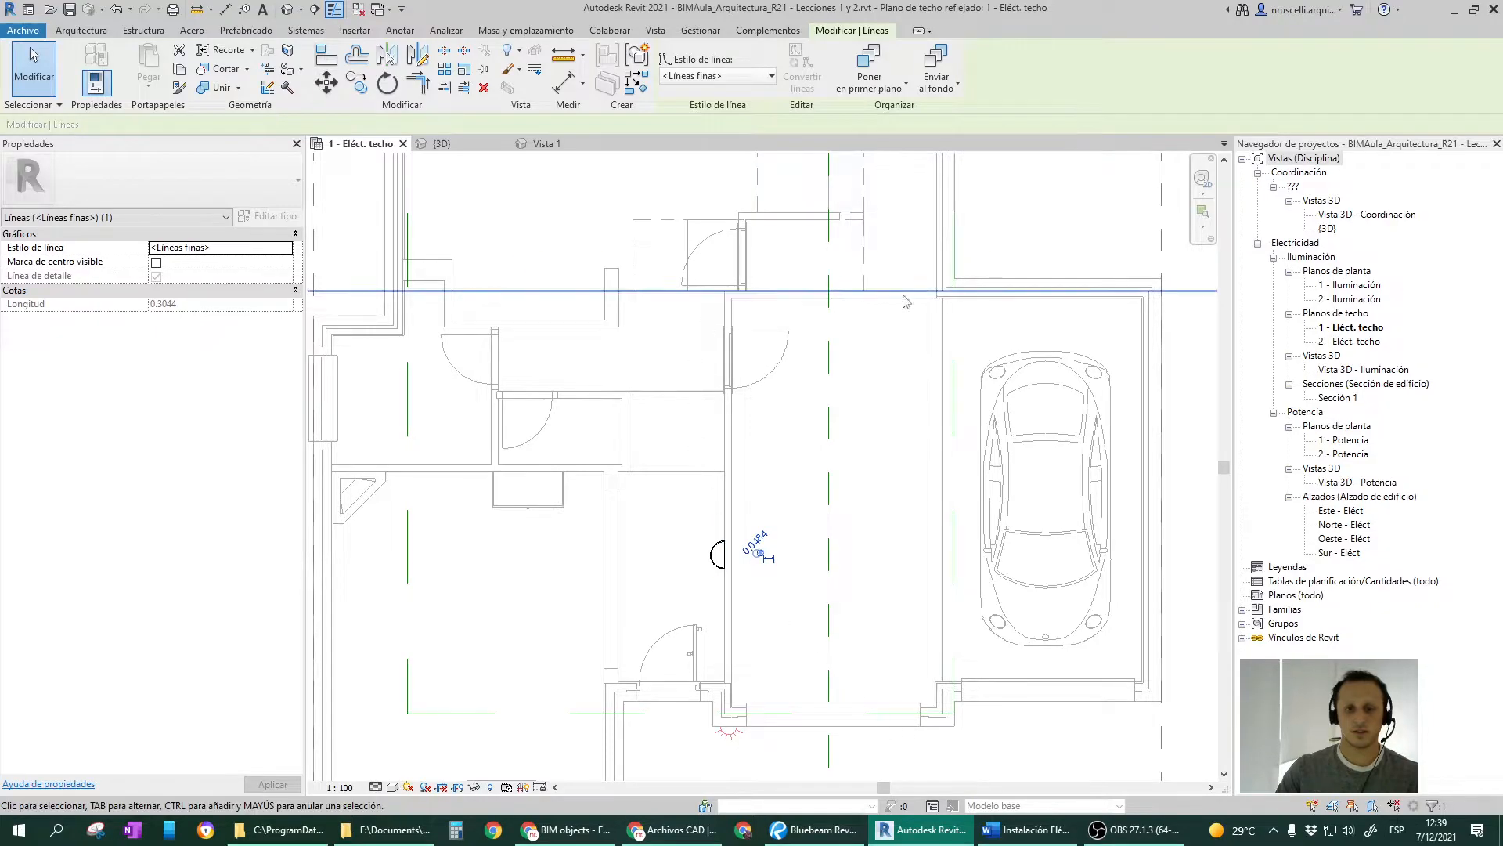
left_click(897, 662)
middle_click_drag(837, 572, 833, 477)
middle_click_drag(799, 365, 802, 438)
scroll(722, 619, "up", 1)
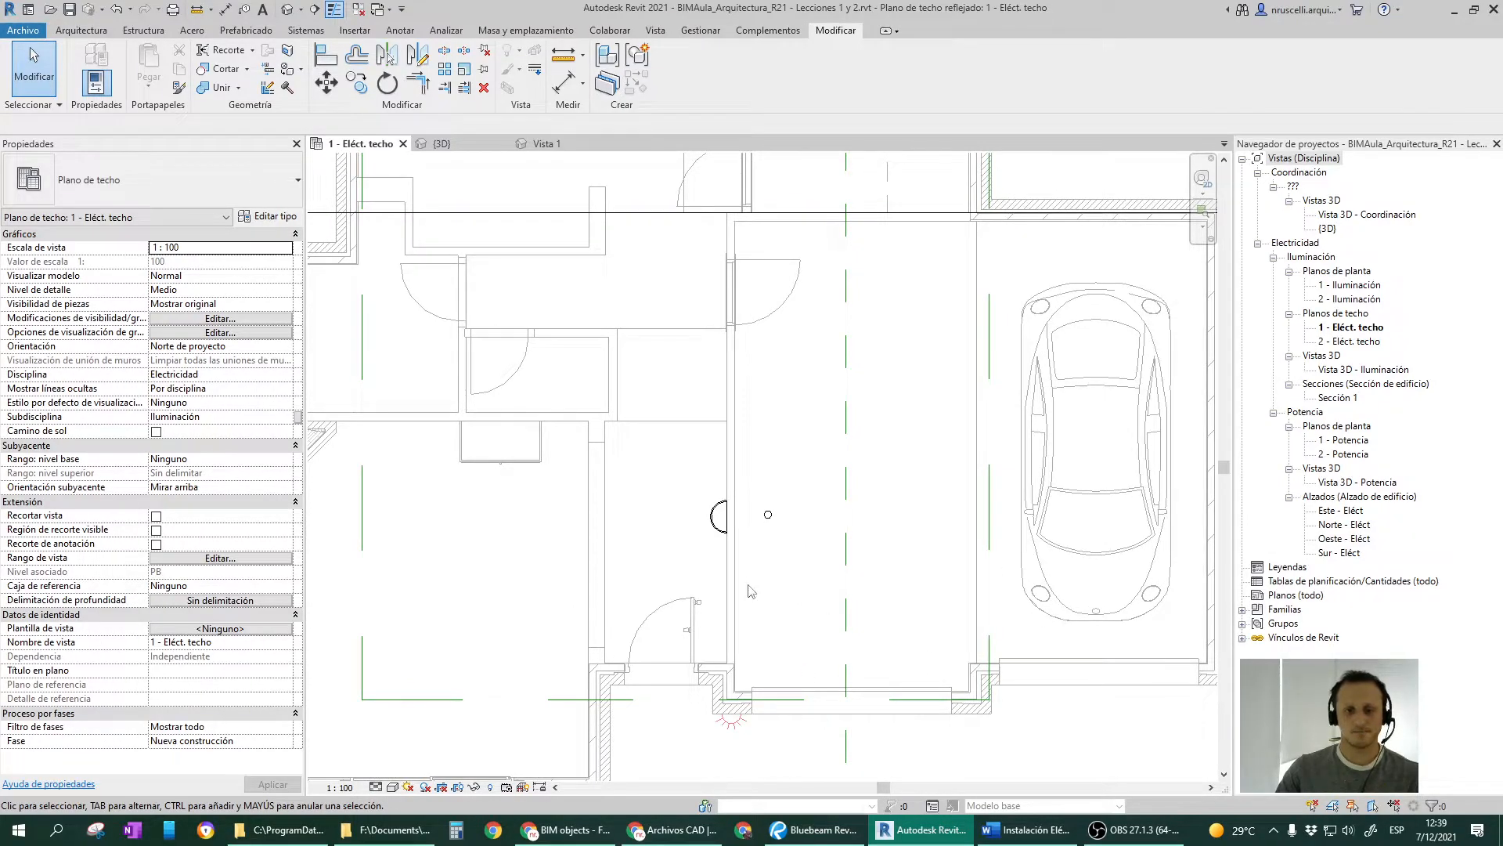
scroll(749, 591, "up", 1)
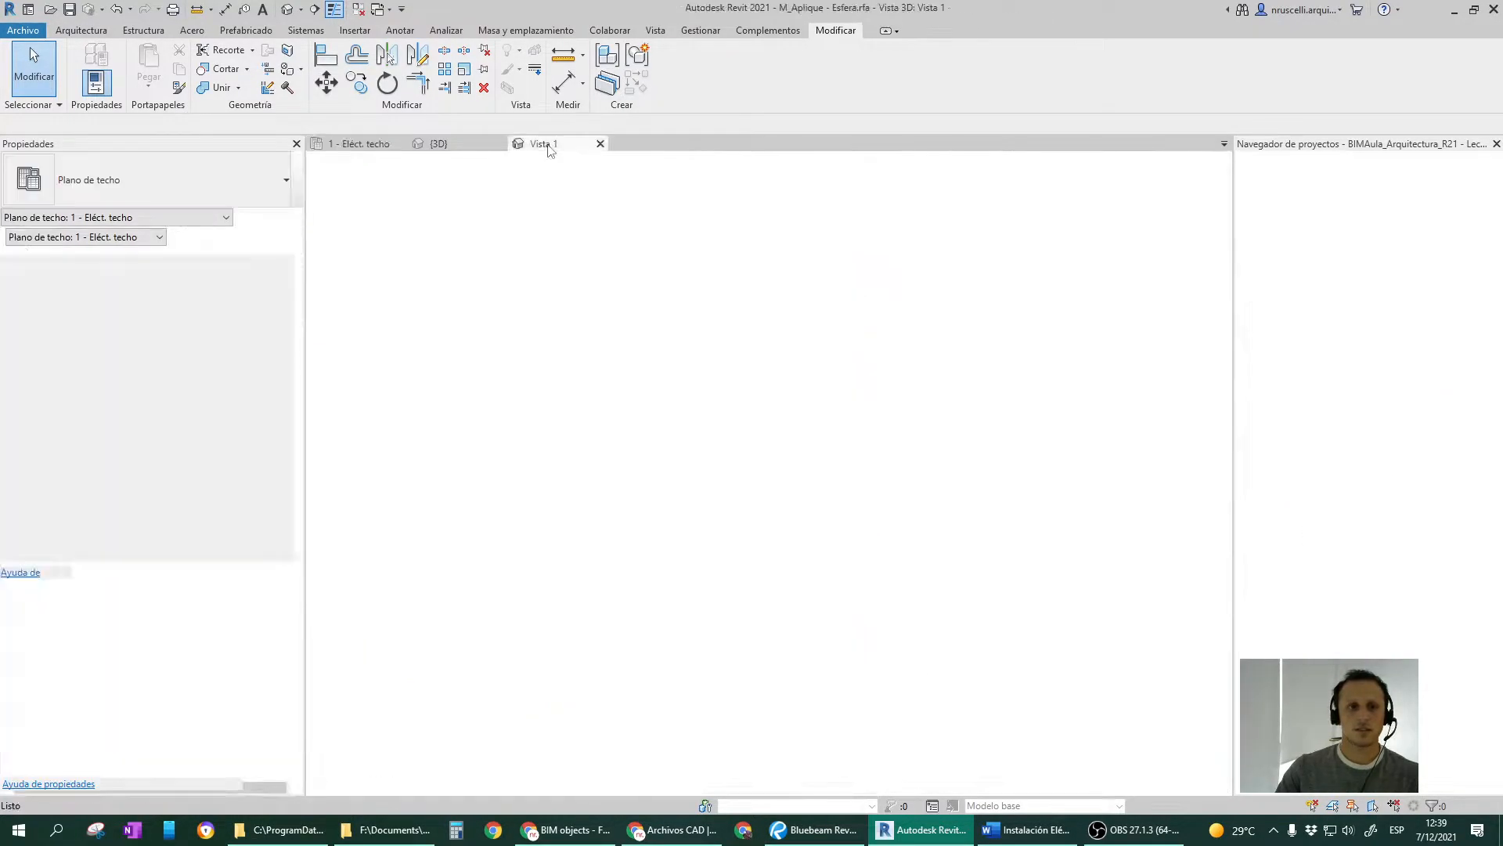
Move the room calculation point of the M_Aplique - Esfera family below the fixture's base.
left_click(781, 310)
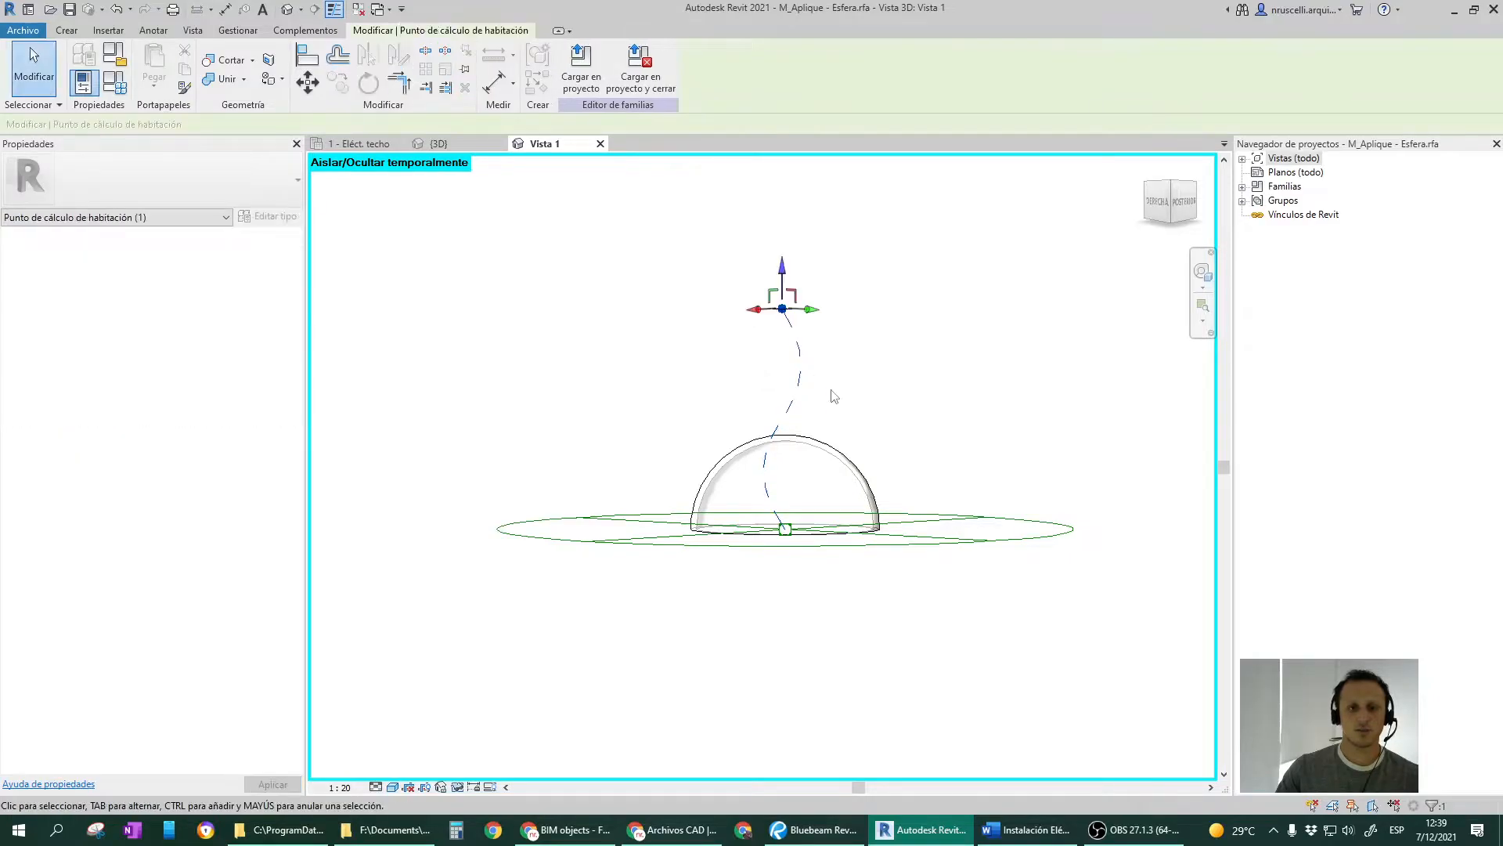
middle_click_drag(827, 391, 837, 419, "shift")
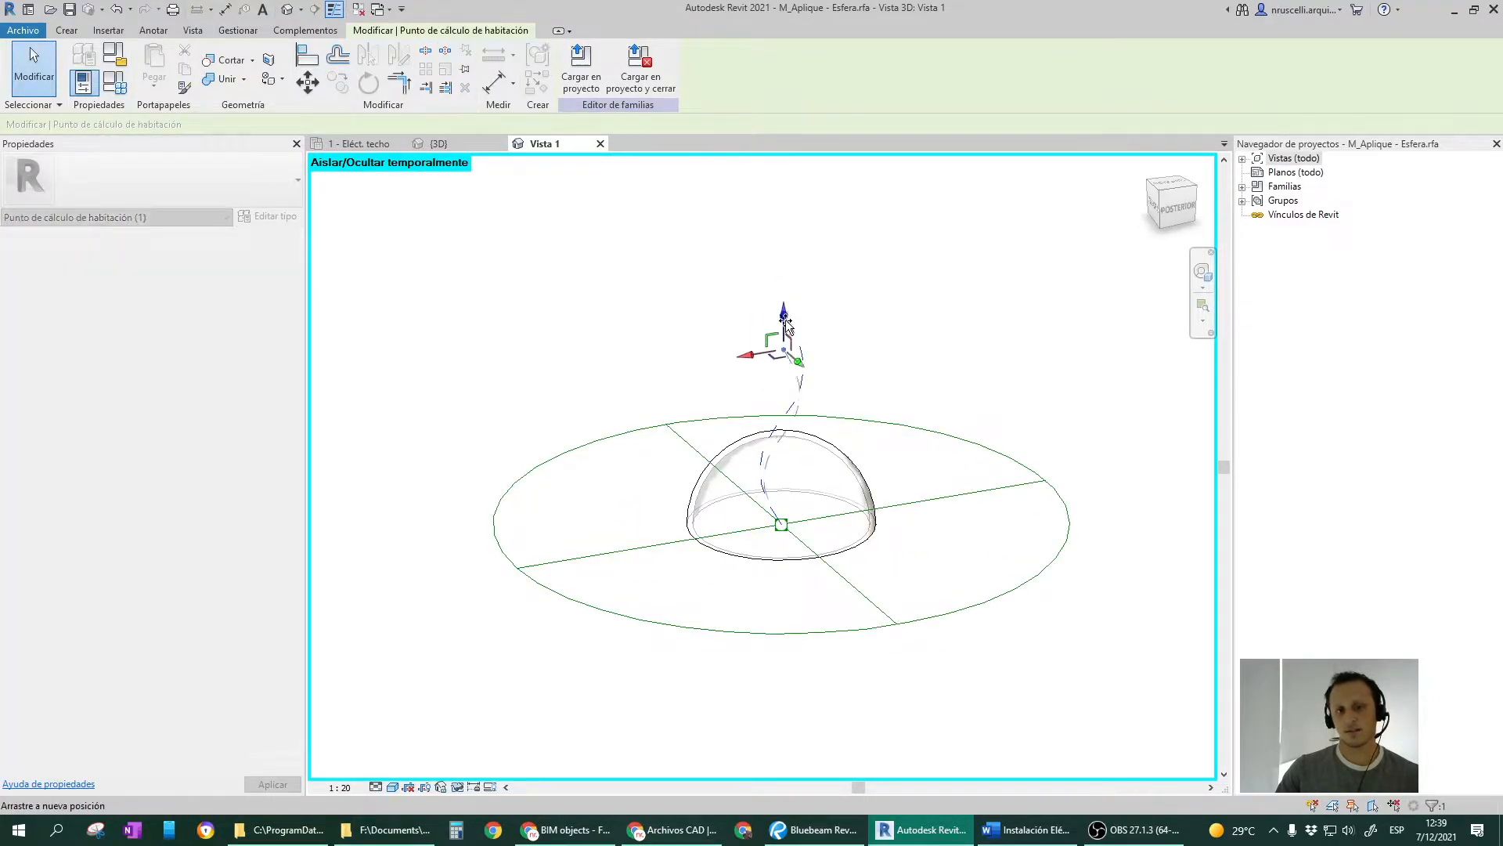
middle_click_drag(783, 333, 790, 394, "shift")
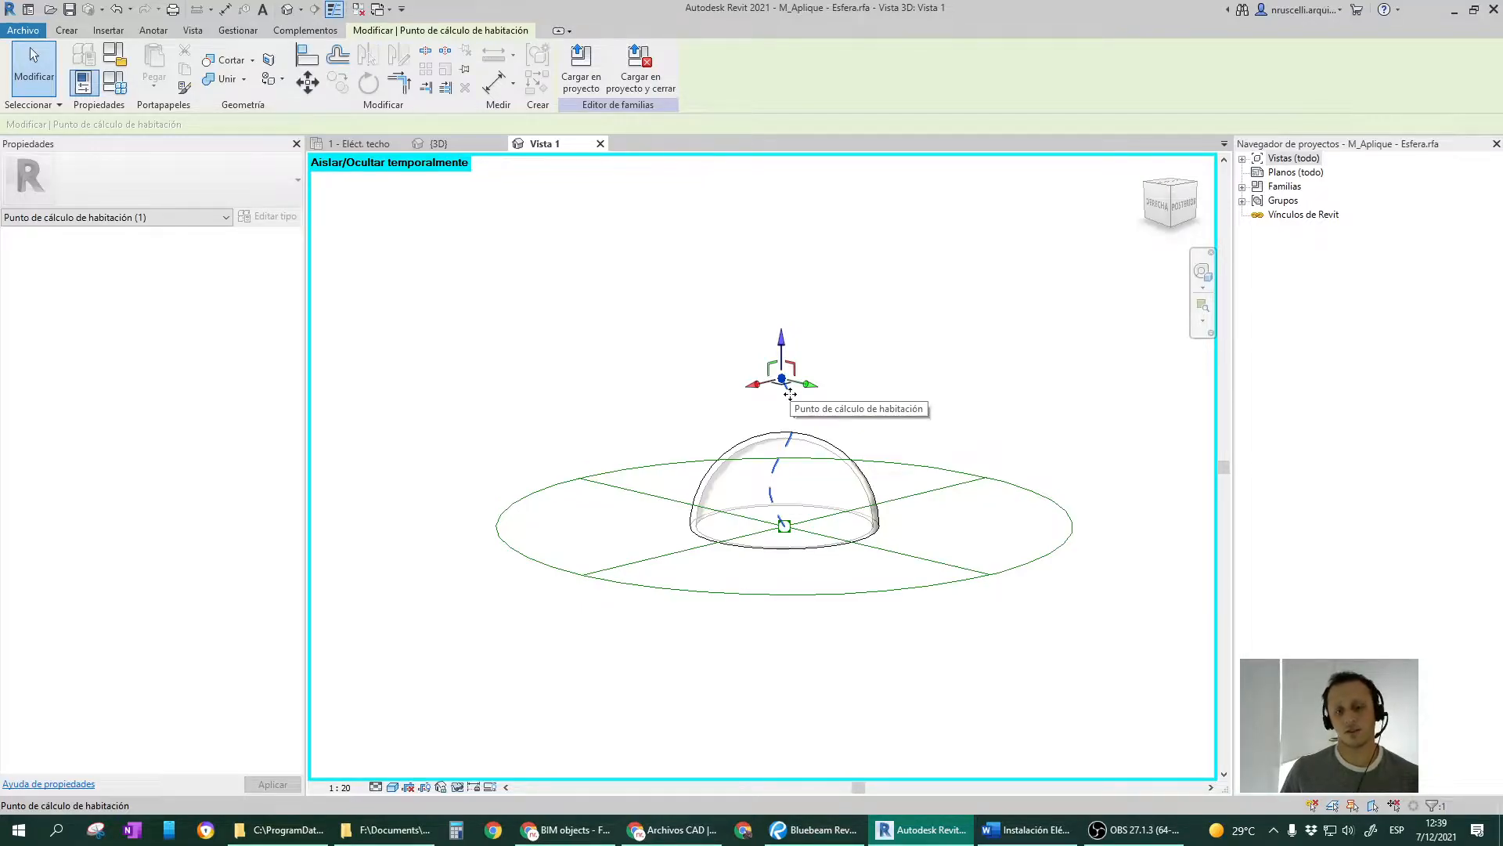
left_click_drag(791, 394, 790, 676)
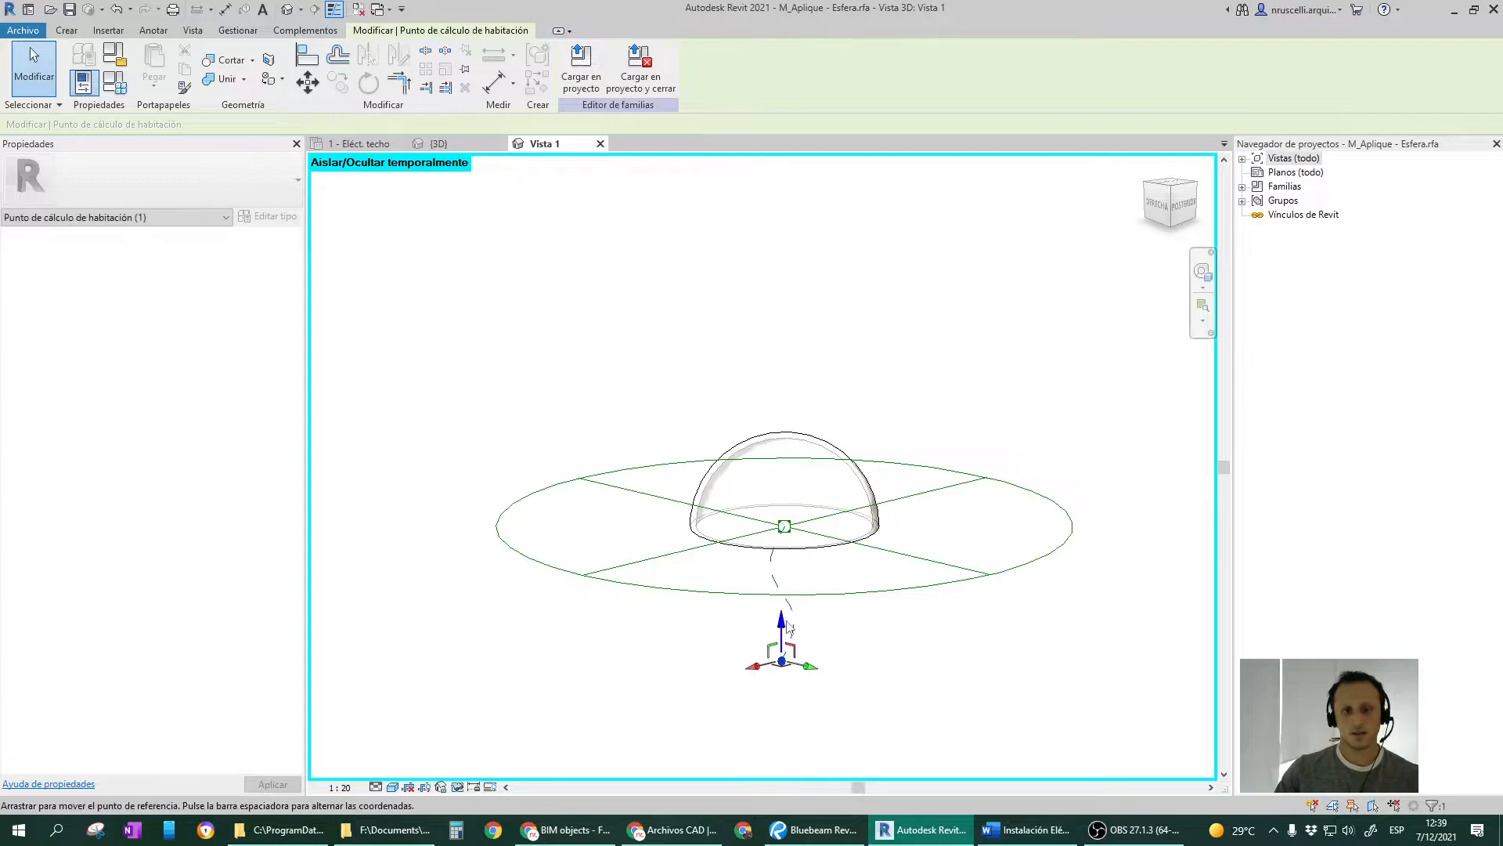
left_click(880, 285)
left_click(791, 628)
Move the room calculation point back above the fixture's dome and clear the selection.
left_click_drag(781, 661, 793, 296)
middle_click_drag(853, 438, 915, 414, "shift")
key("Escape")
scroll(866, 464, "down", 3)
left_click(839, 432)
left_click(912, 411)
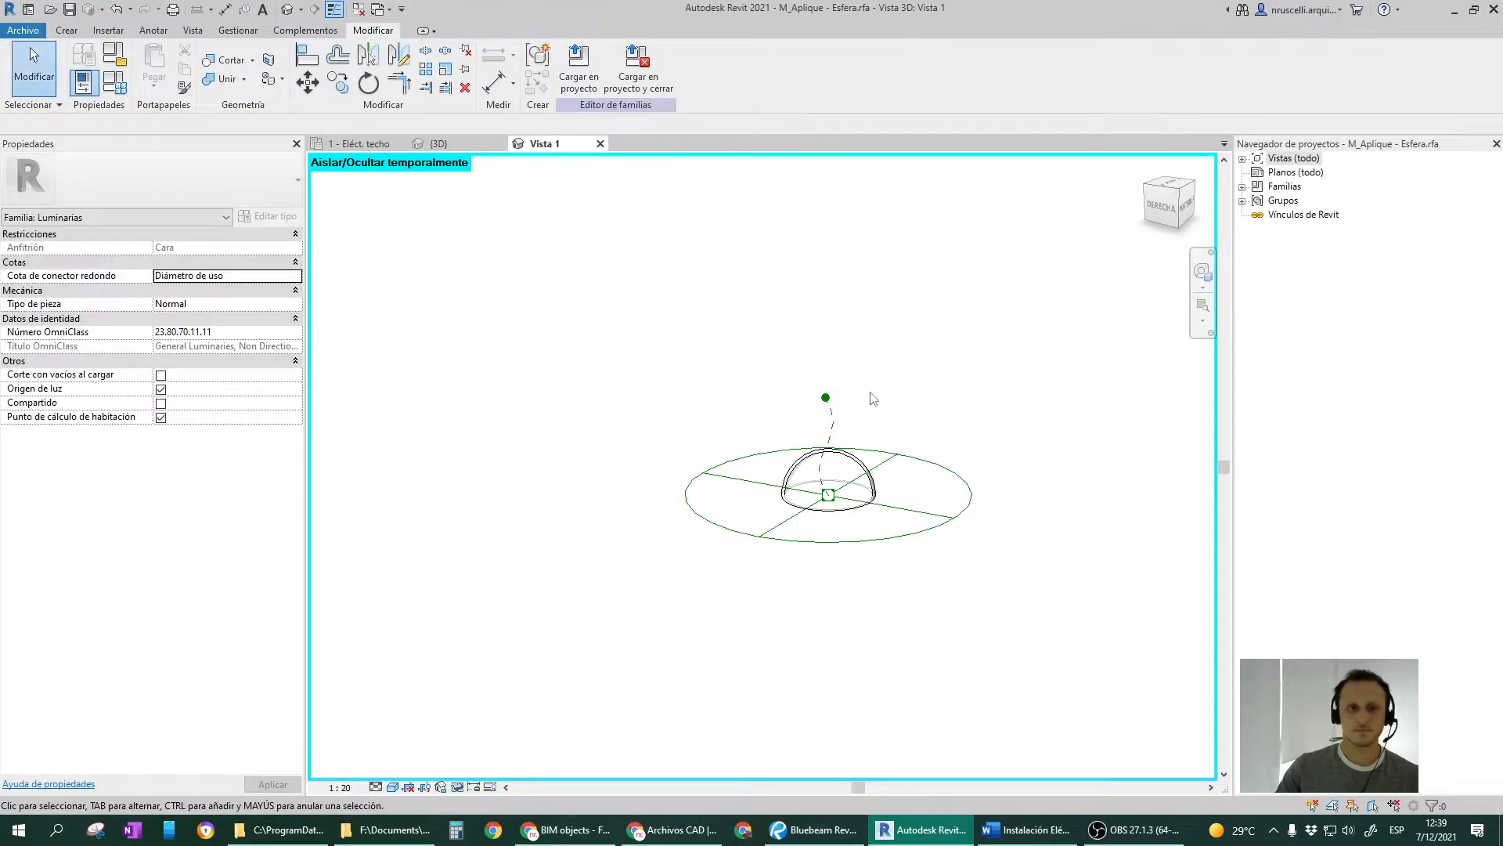
Disable and re-enable the family's Punto de cálculo de habitación option, and shift the calculation point slightly to one side above the dome.
left_click(160, 418)
scroll(846, 411, "up", 2)
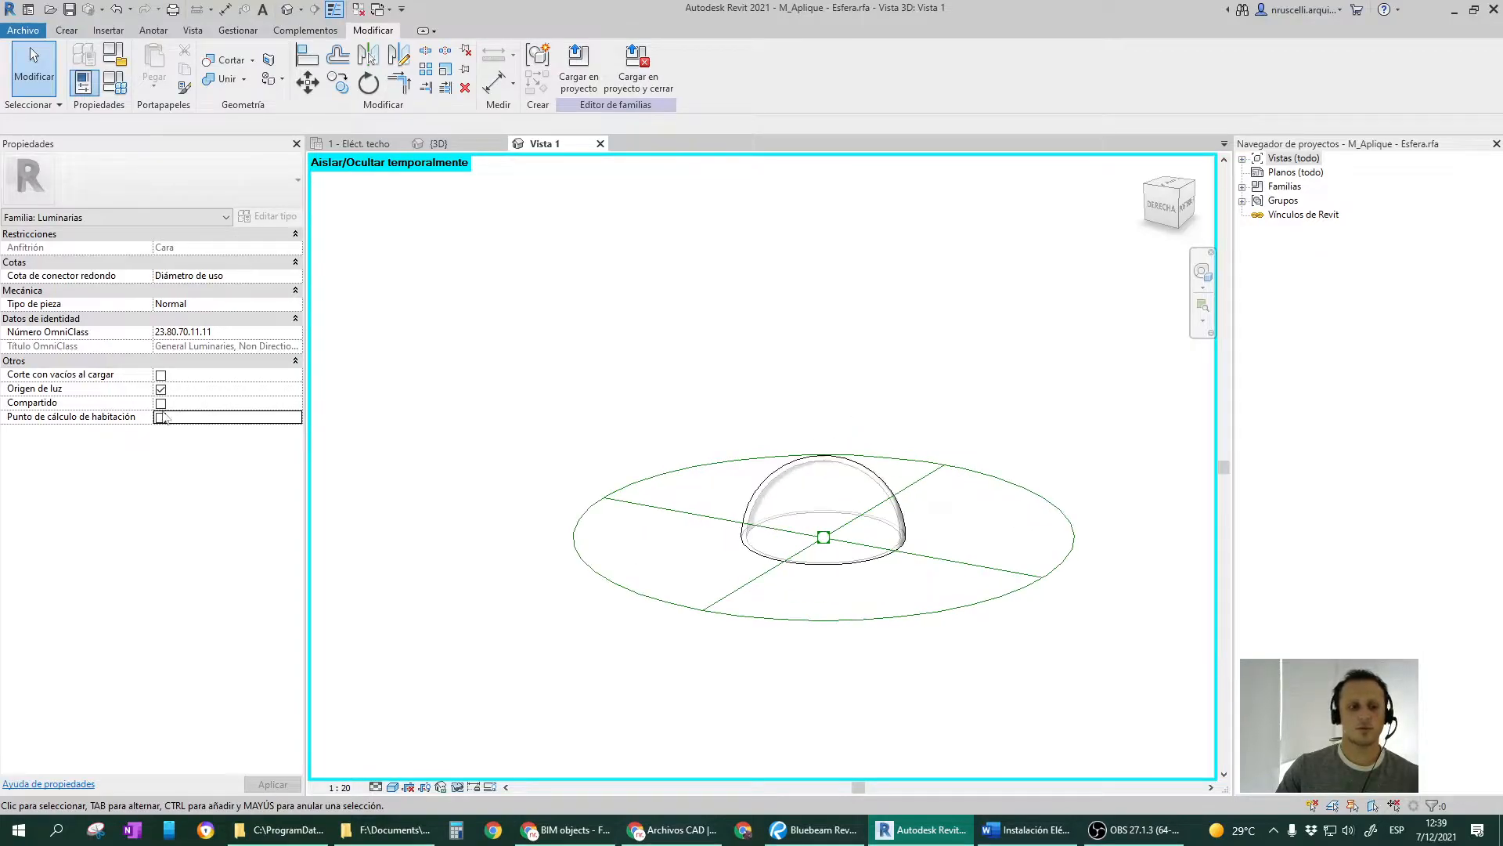
left_click(161, 417)
left_click(825, 422)
left_click_drag(827, 390, 791, 413)
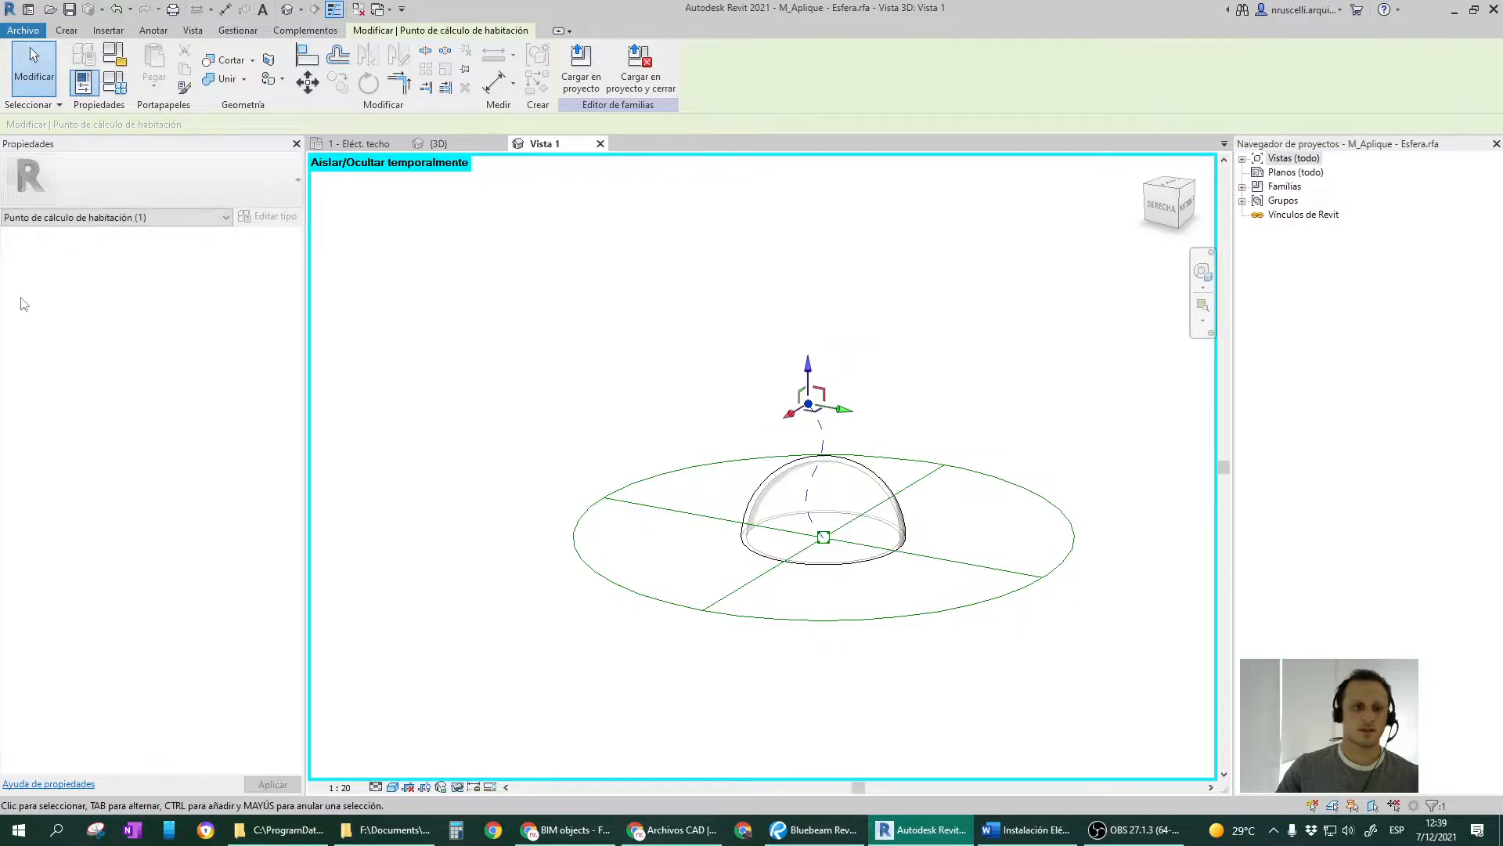
left_click(929, 404)
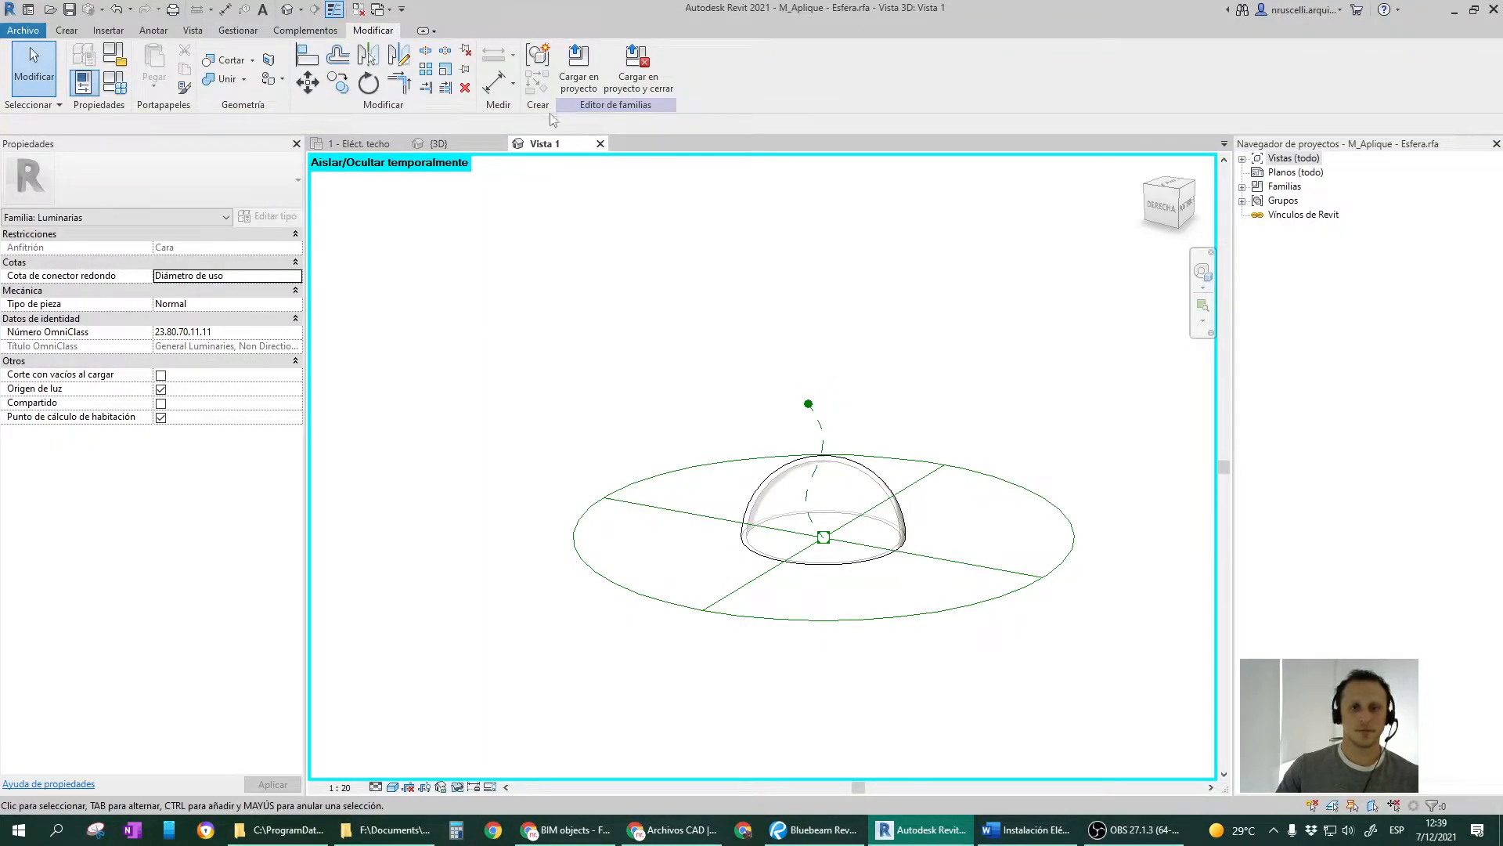
Close the M_Aplique - Esfera family without saving its changes and return to the 1 - Eléct. techo plan.
left_click(601, 144)
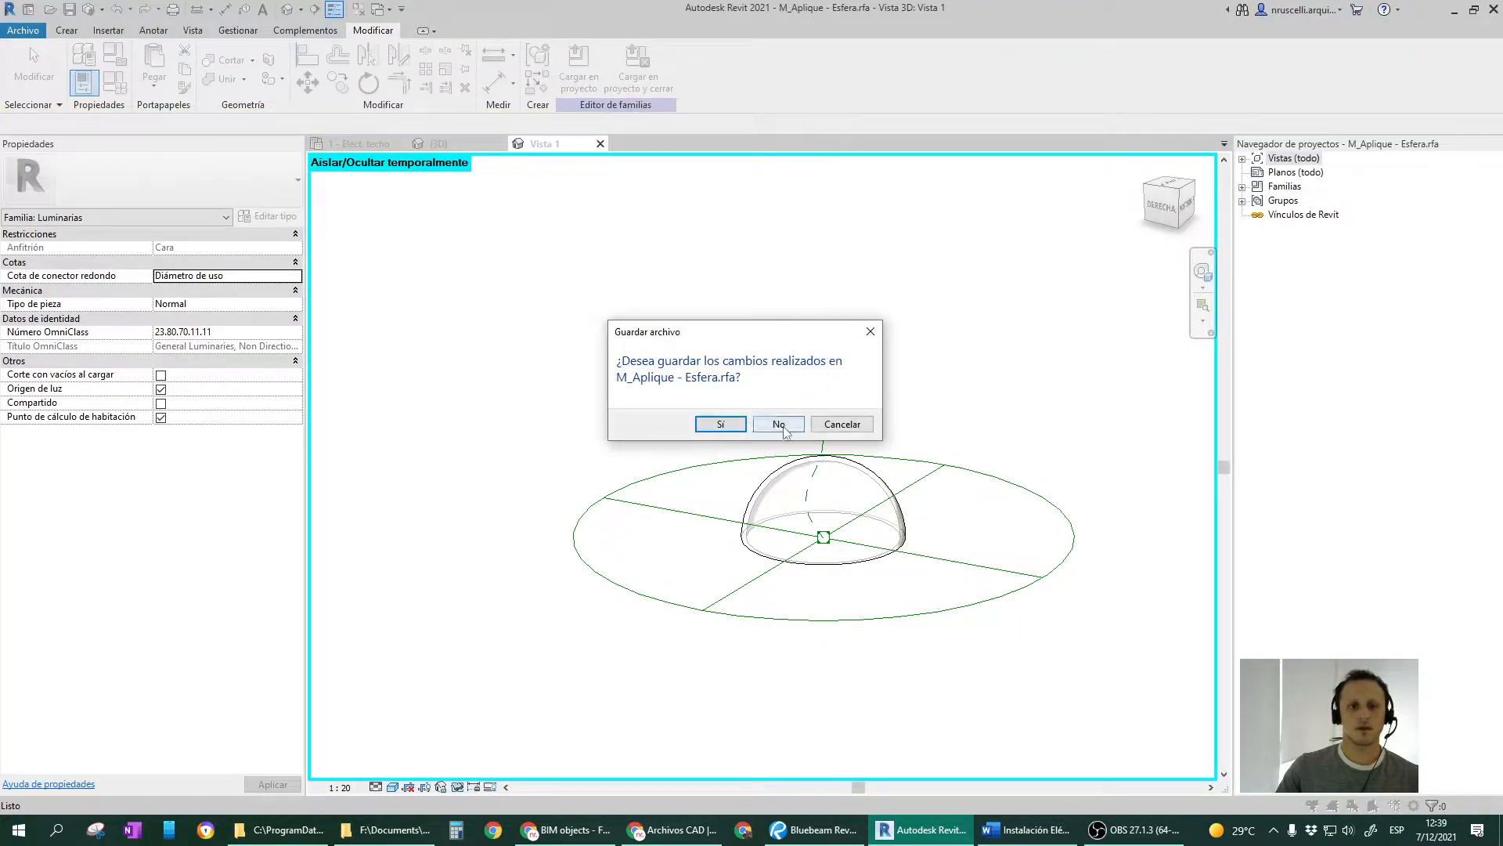
left_click(779, 424)
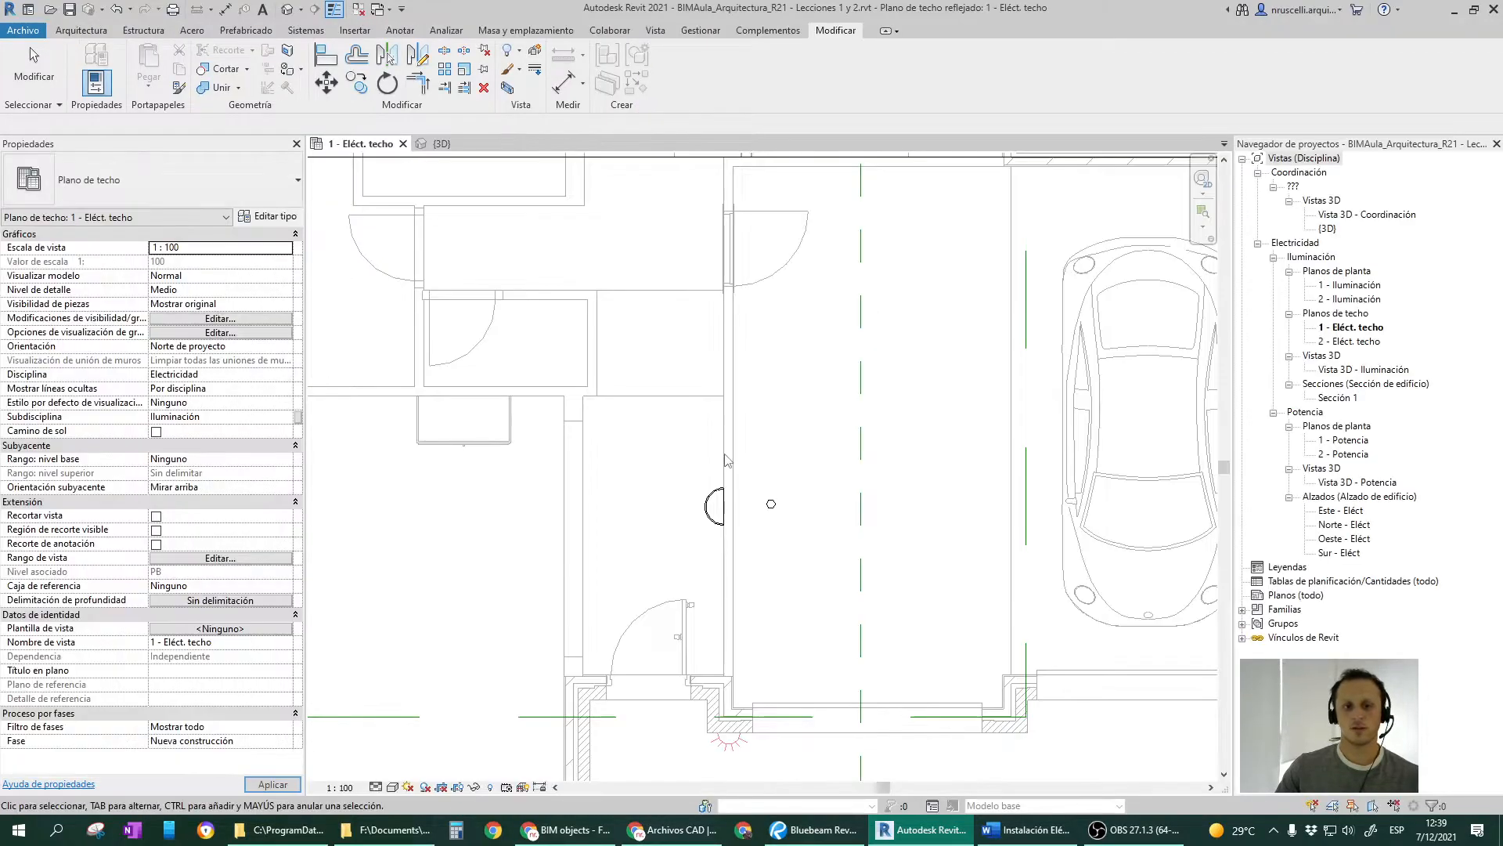
scroll(725, 462, "down", 3)
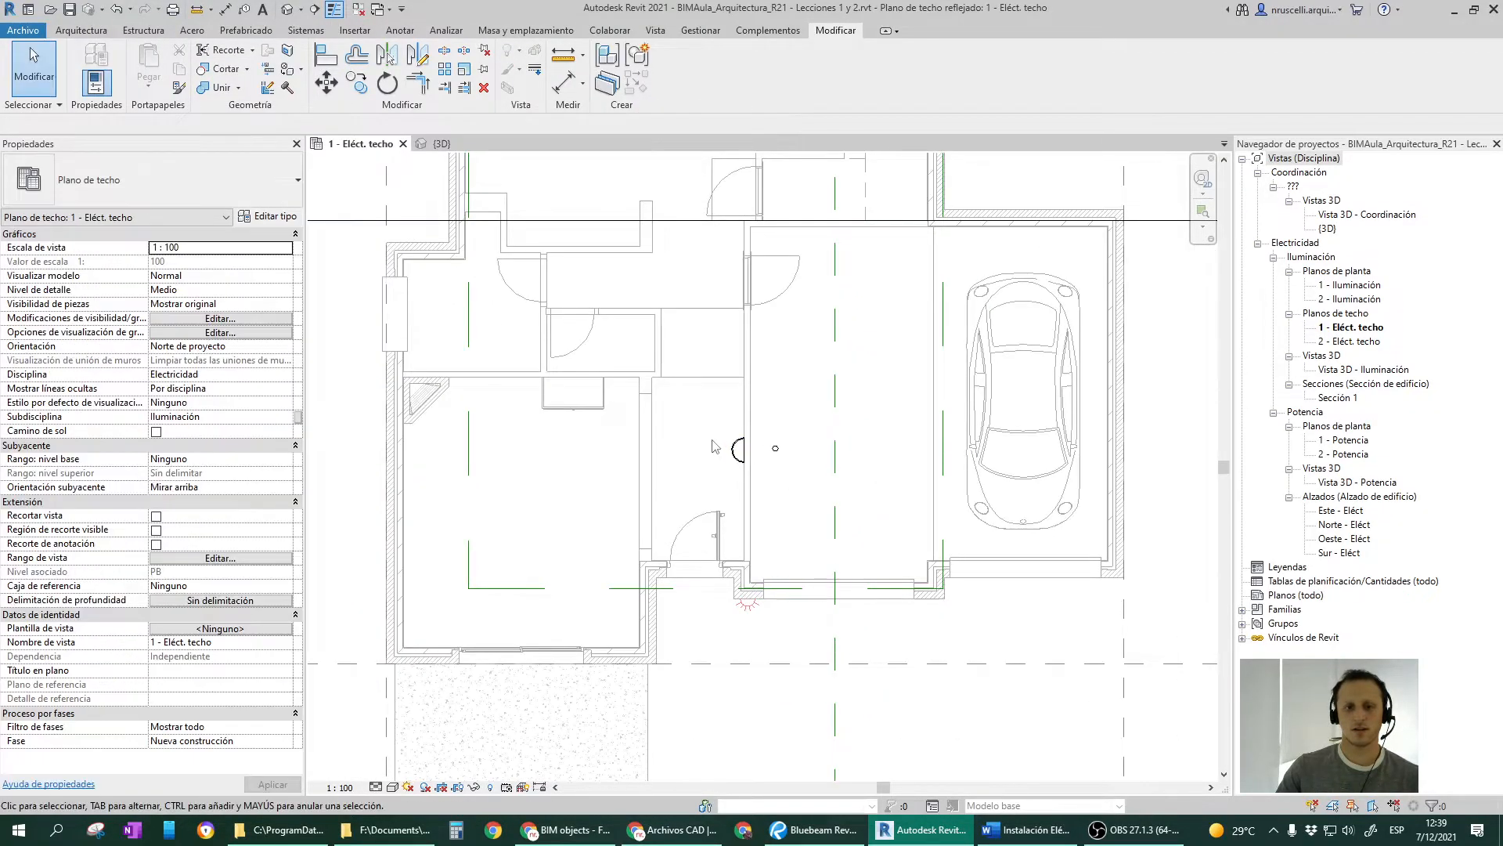
scroll(750, 456, "up", 2)
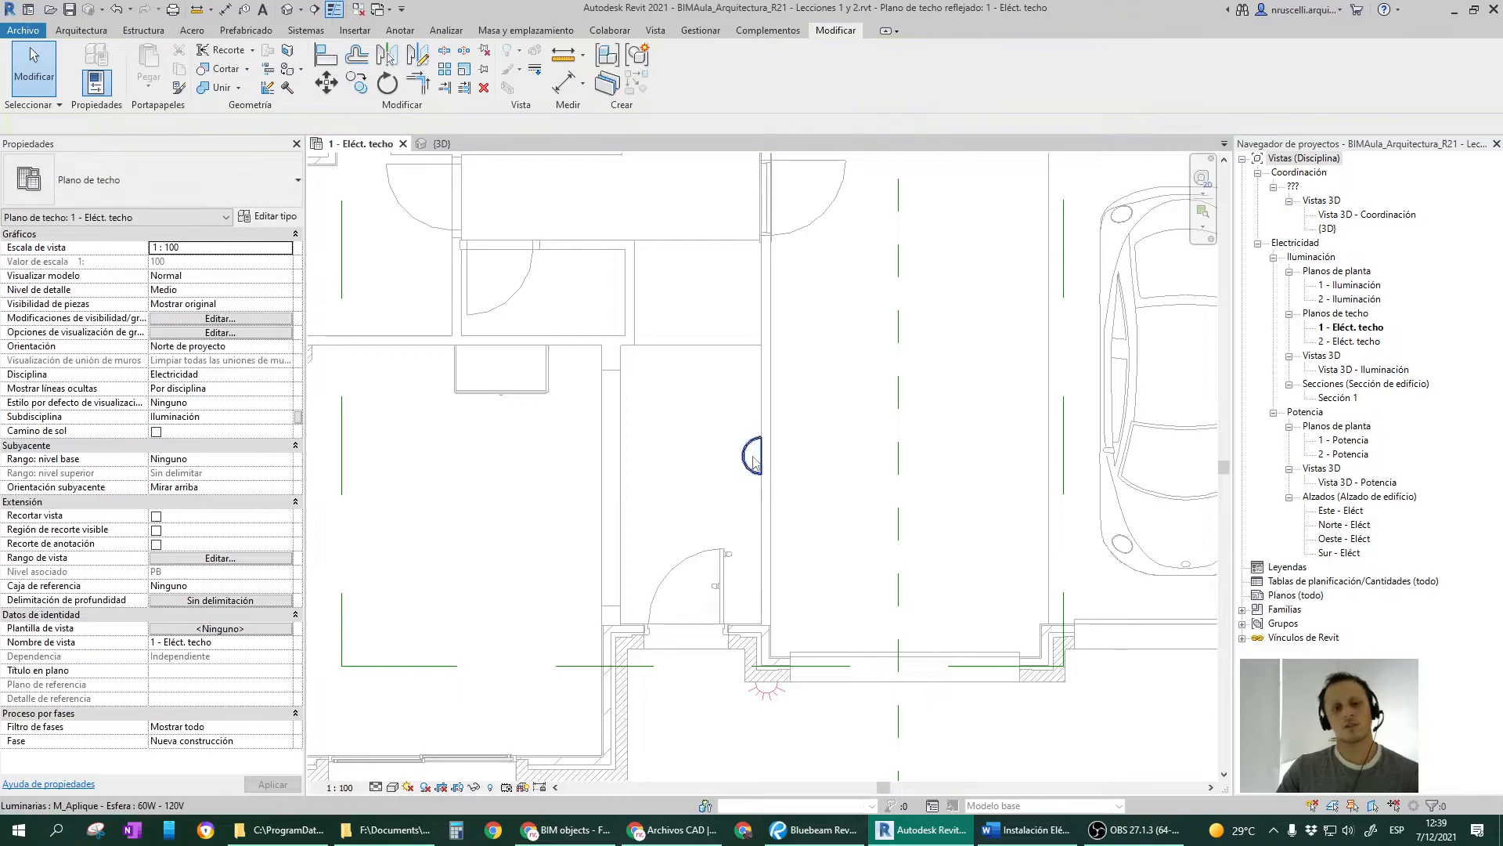
Isolate the hallway wall light in a 3D selection box and inspect it from several angles.
left_click(754, 461)
key("b")
key("x")
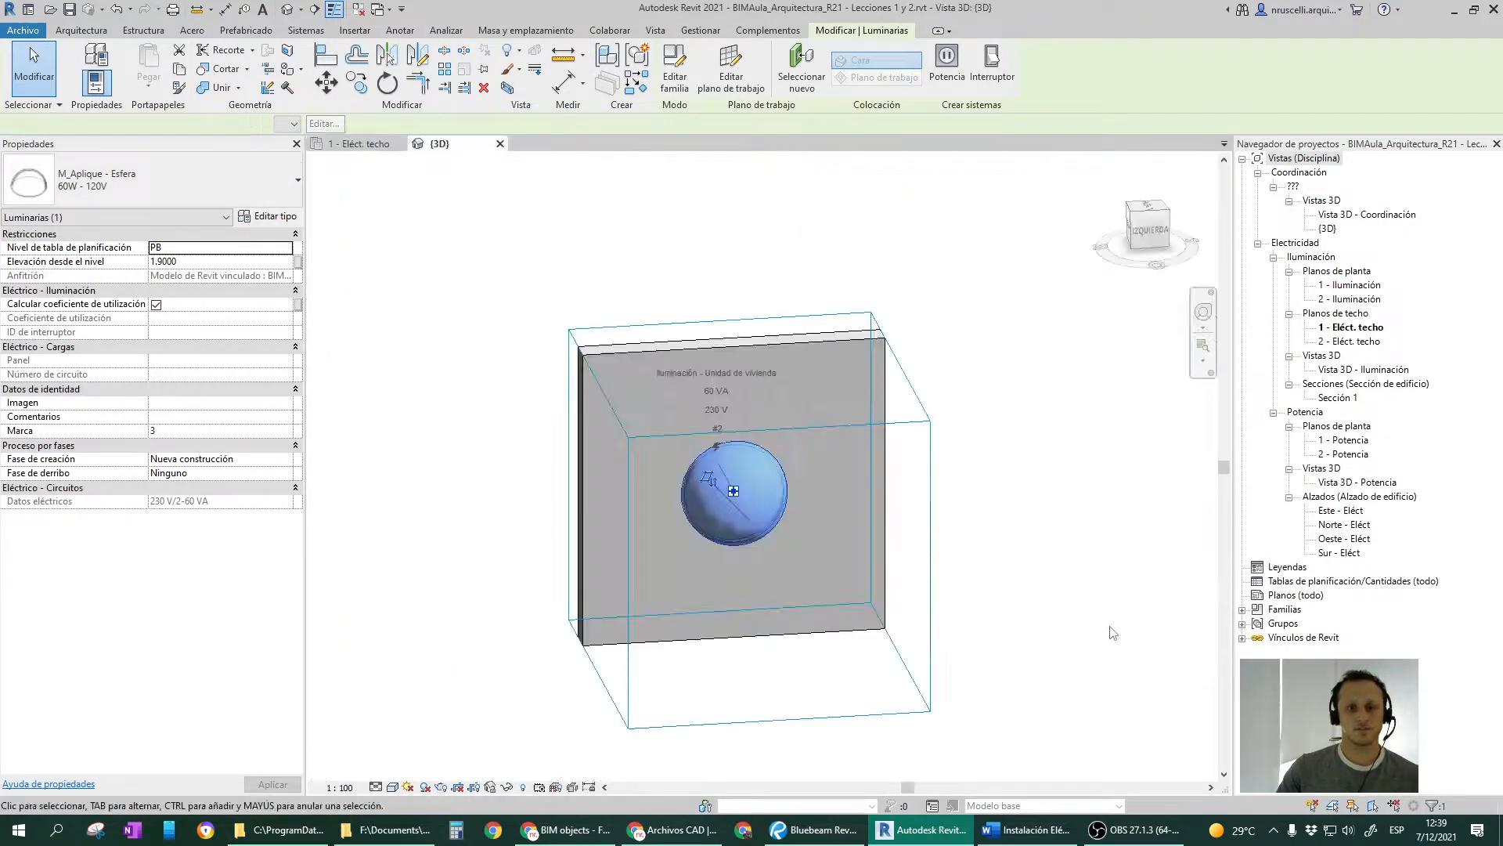
left_click(1112, 631)
middle_click_drag(870, 538, 1001, 500, "shift")
middle_click_drag(950, 577, 993, 621, "shift")
Load the family M_Lámpara de pie - De pie.rfa from the Interno folder into the project from the 1 - Eléct. techo plan.
left_click(359, 143)
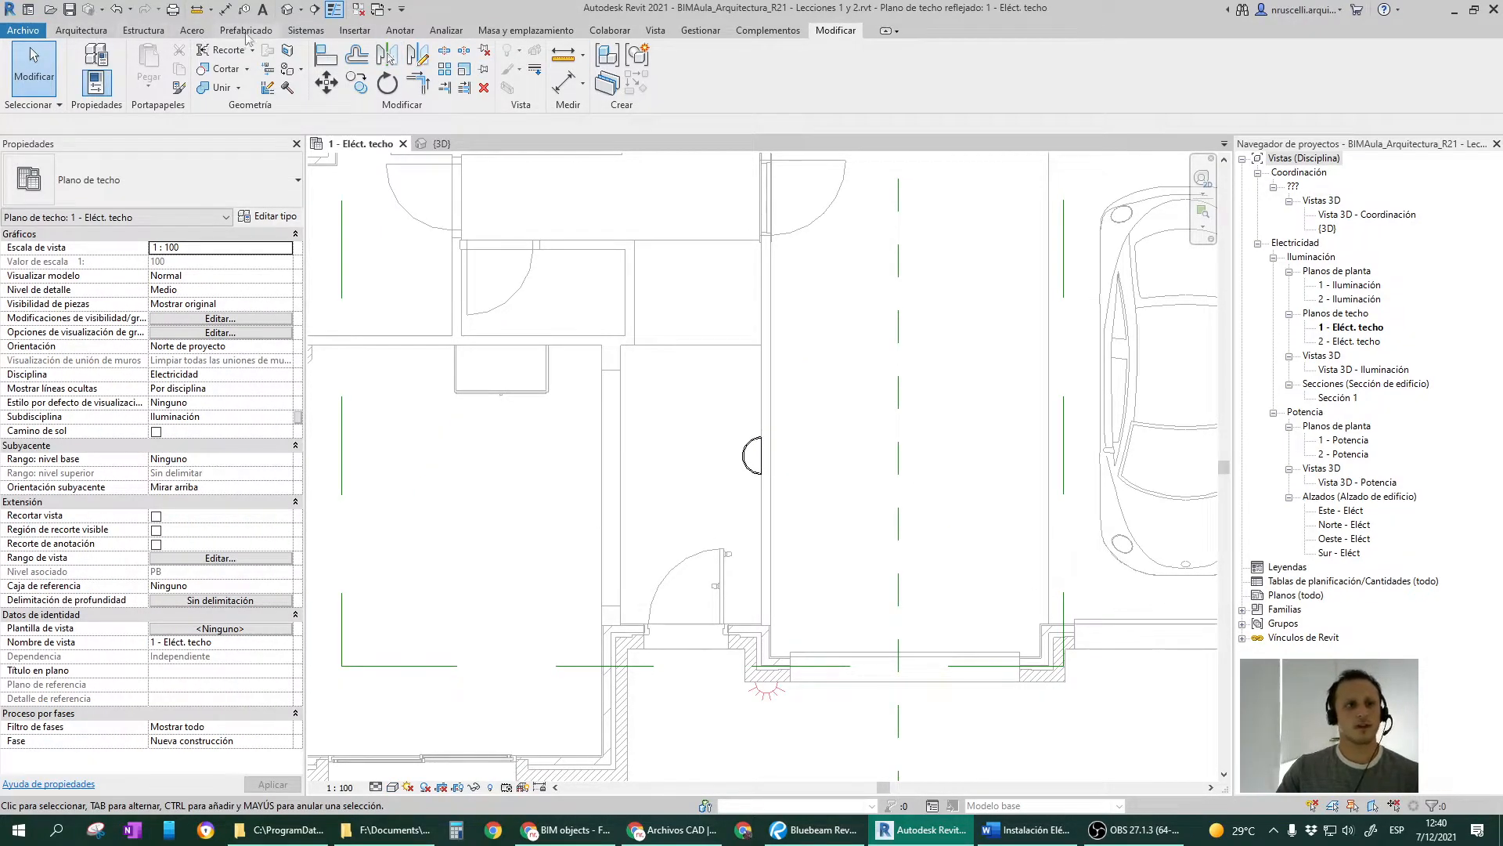
left_click(358, 32)
left_click(801, 66)
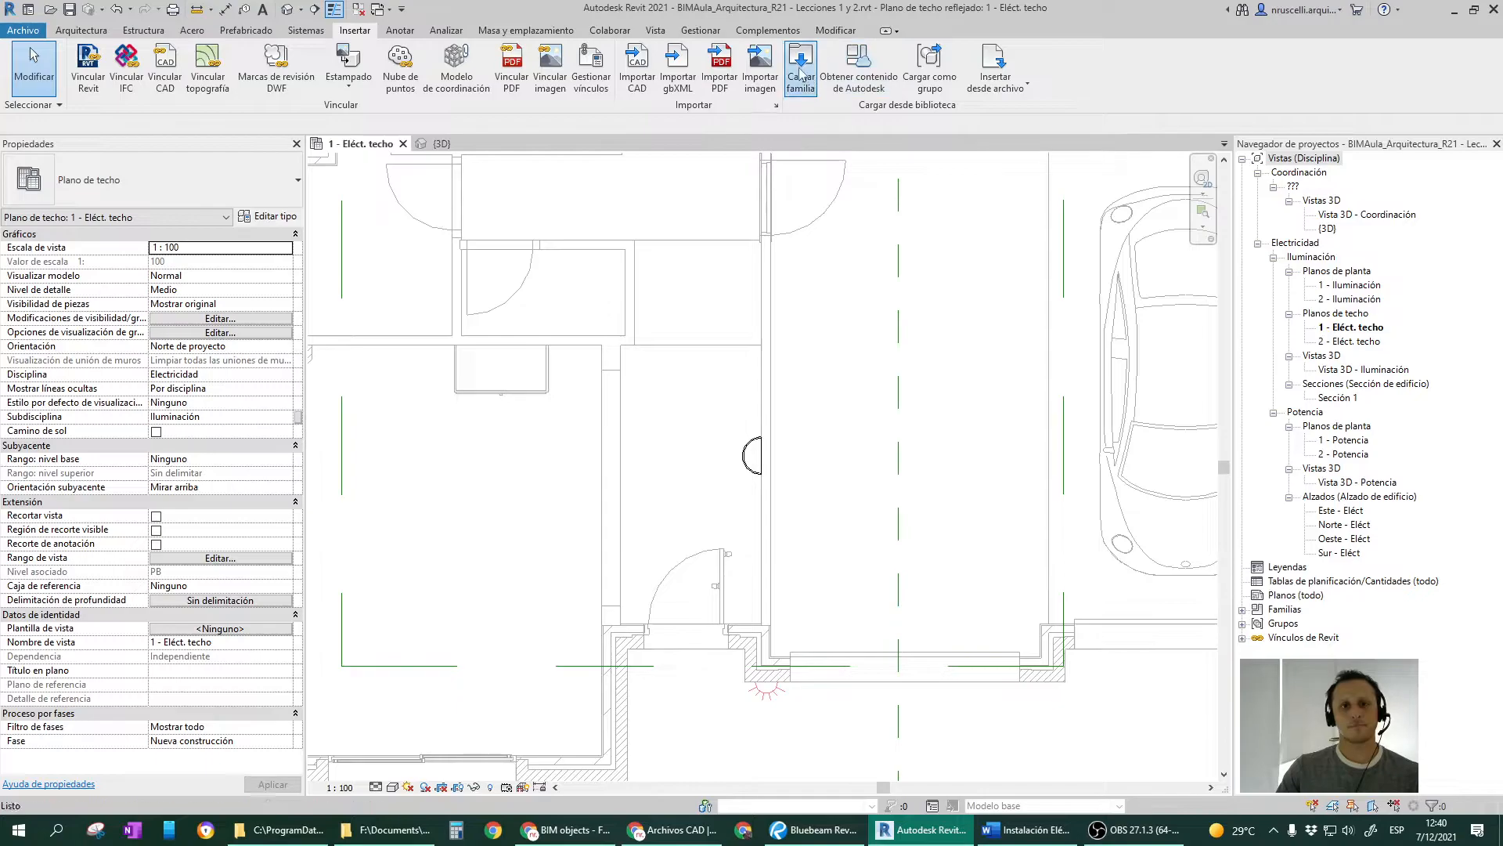
left_click(822, 406)
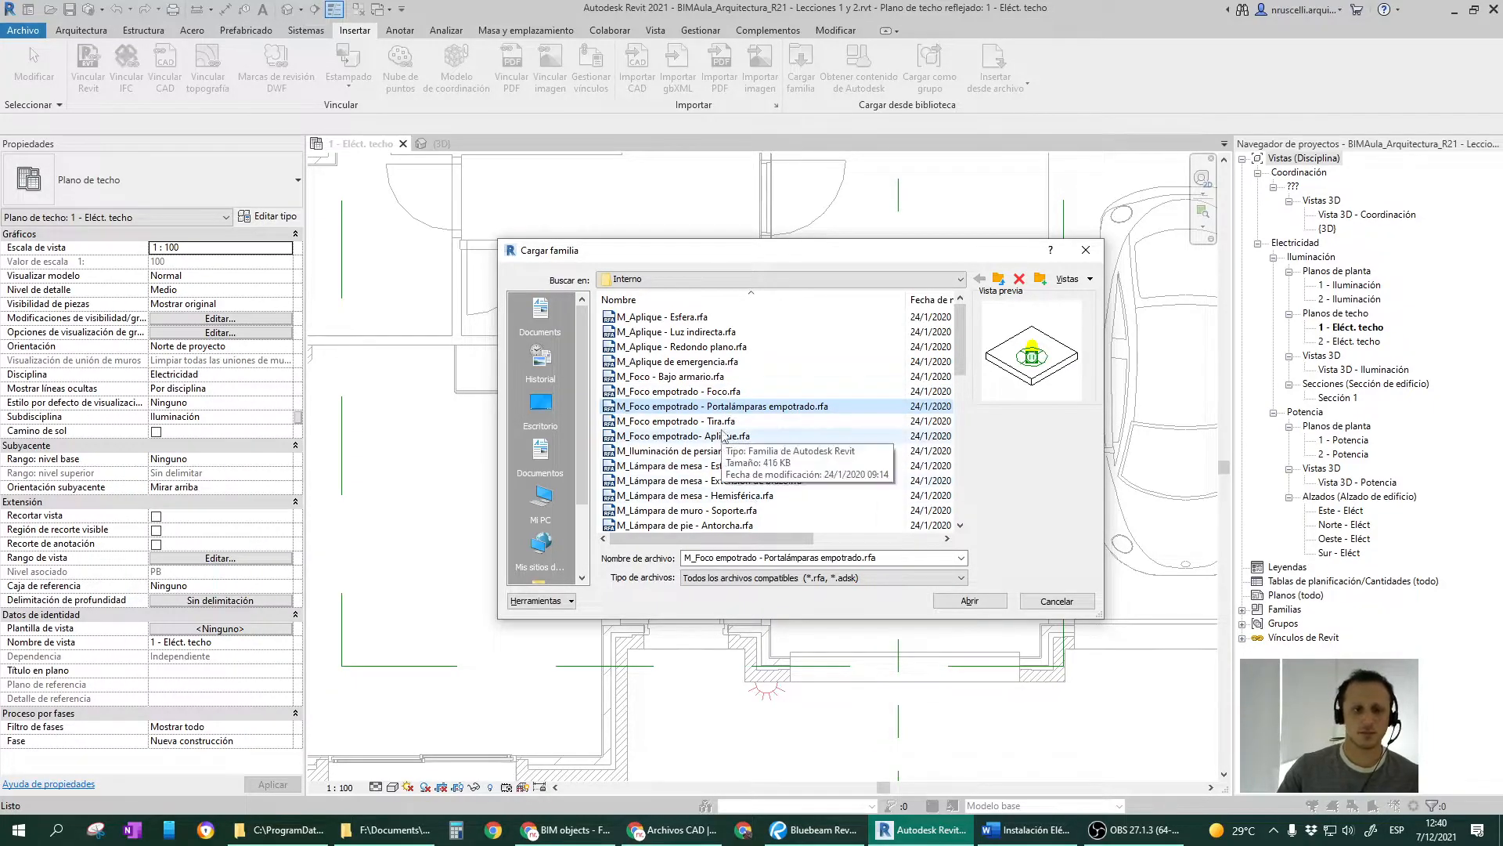
left_click(693, 393)
scroll(775, 495, "down", 1)
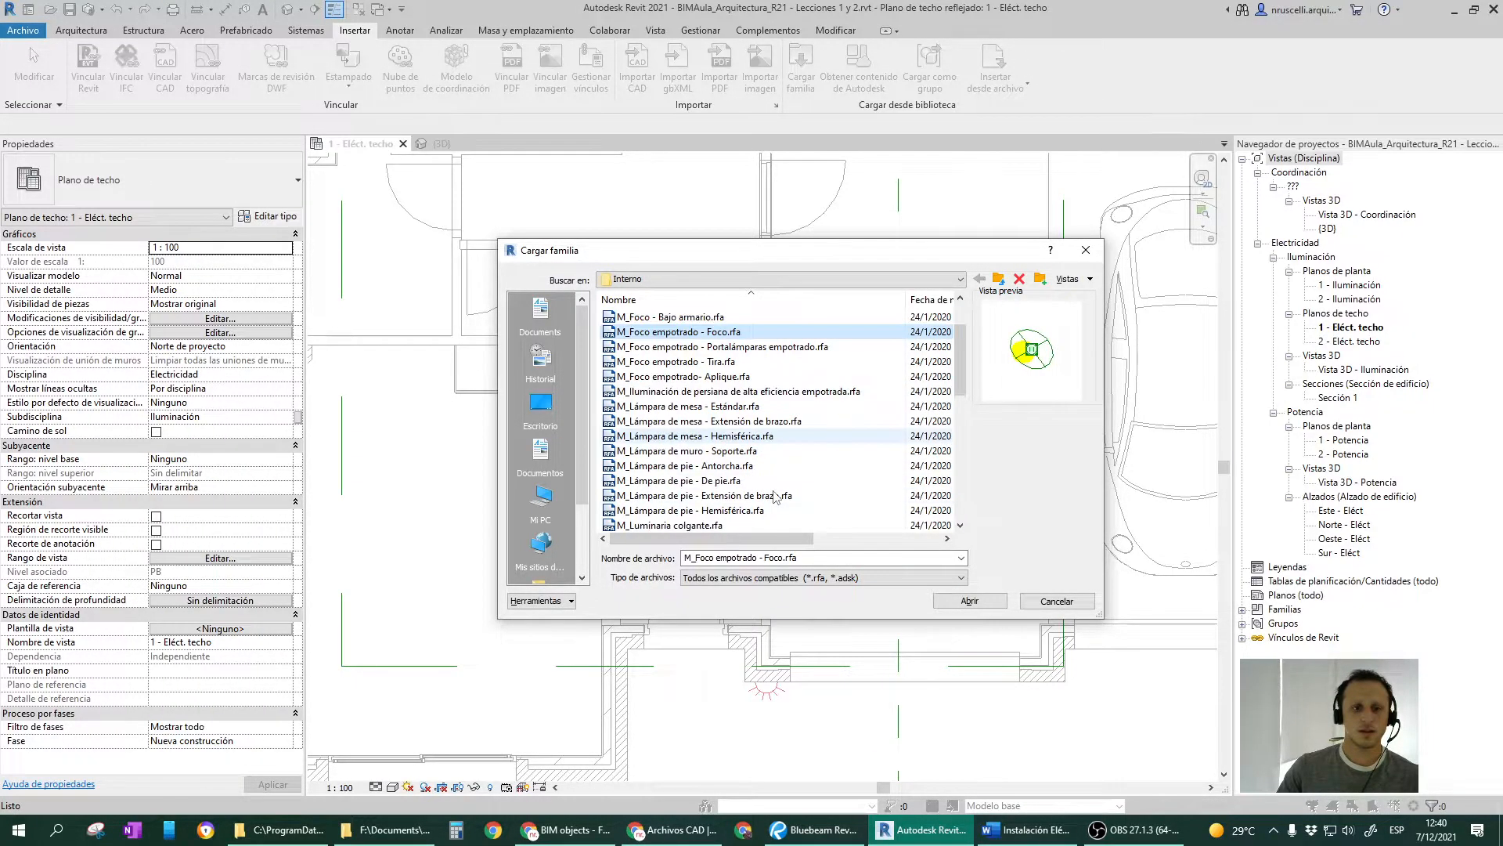
left_click(675, 482)
left_click(970, 601)
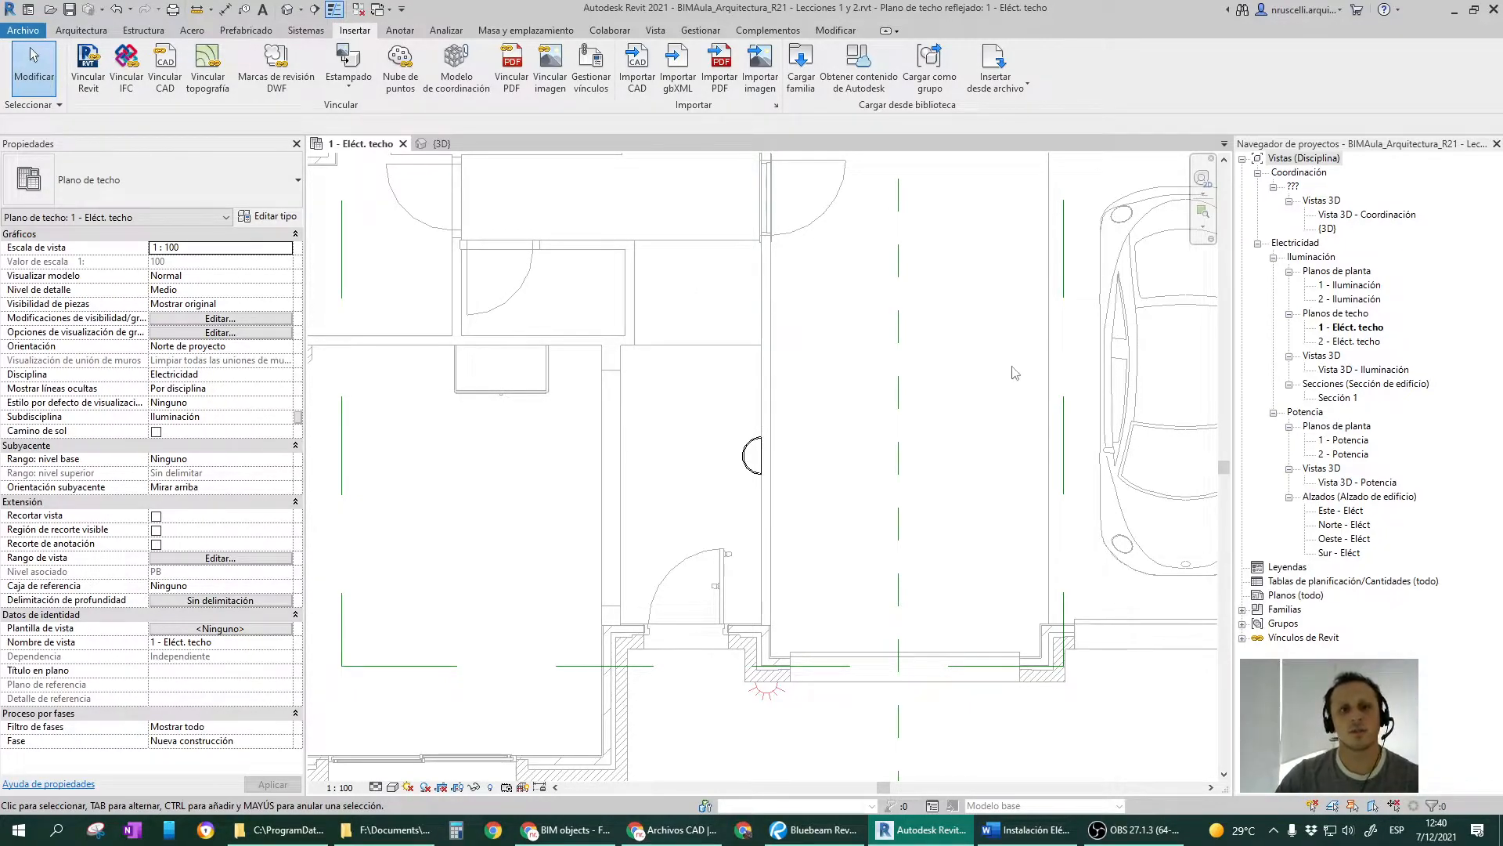
Place an M_Lámpara de pie - De pie 100W - 120V luminaire in the living room corner beside the sliding window.
left_click(308, 31)
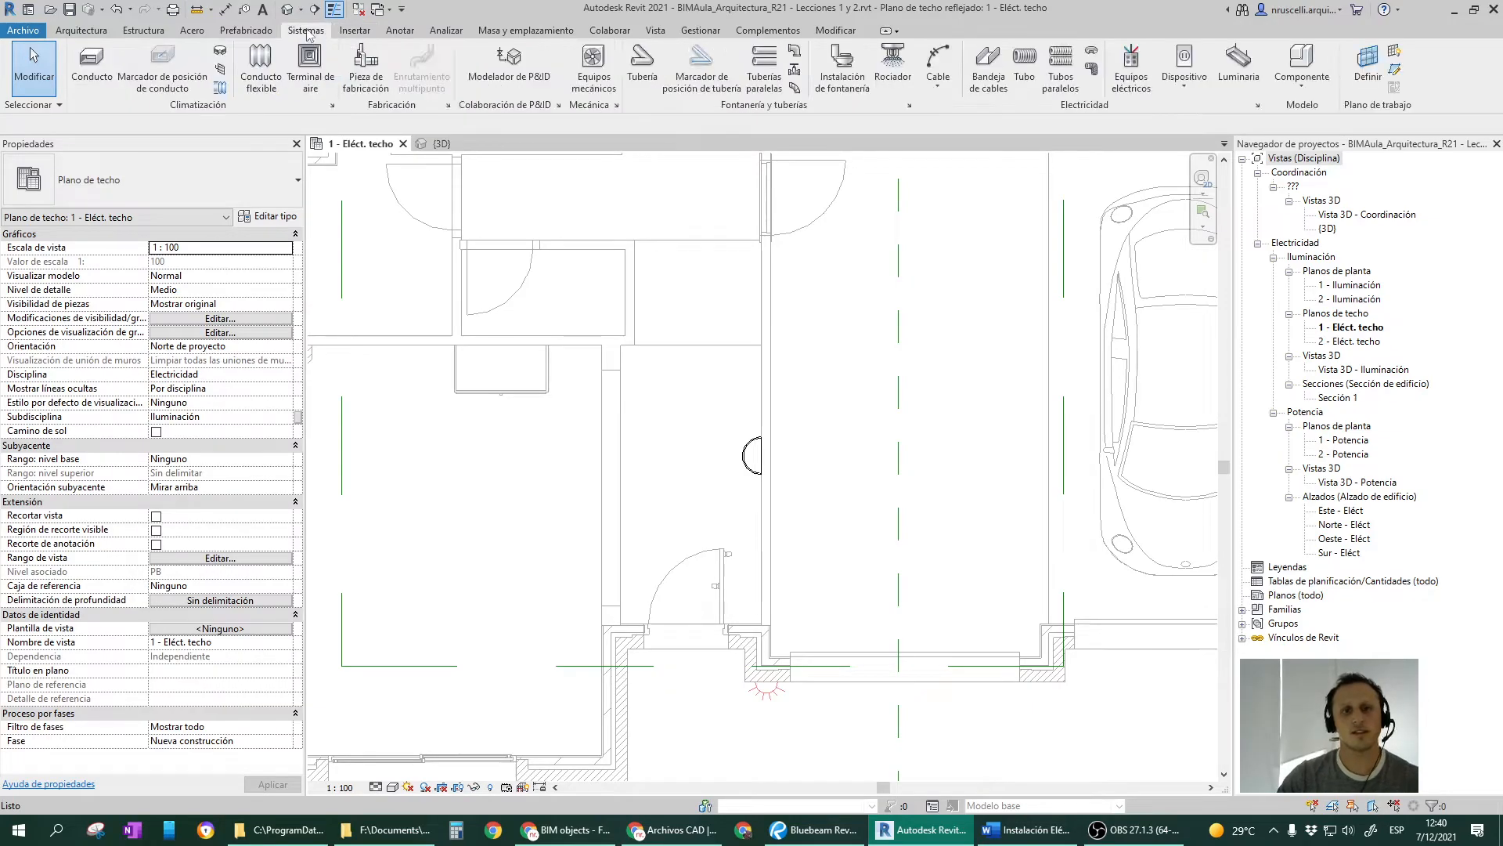
left_click(1240, 72)
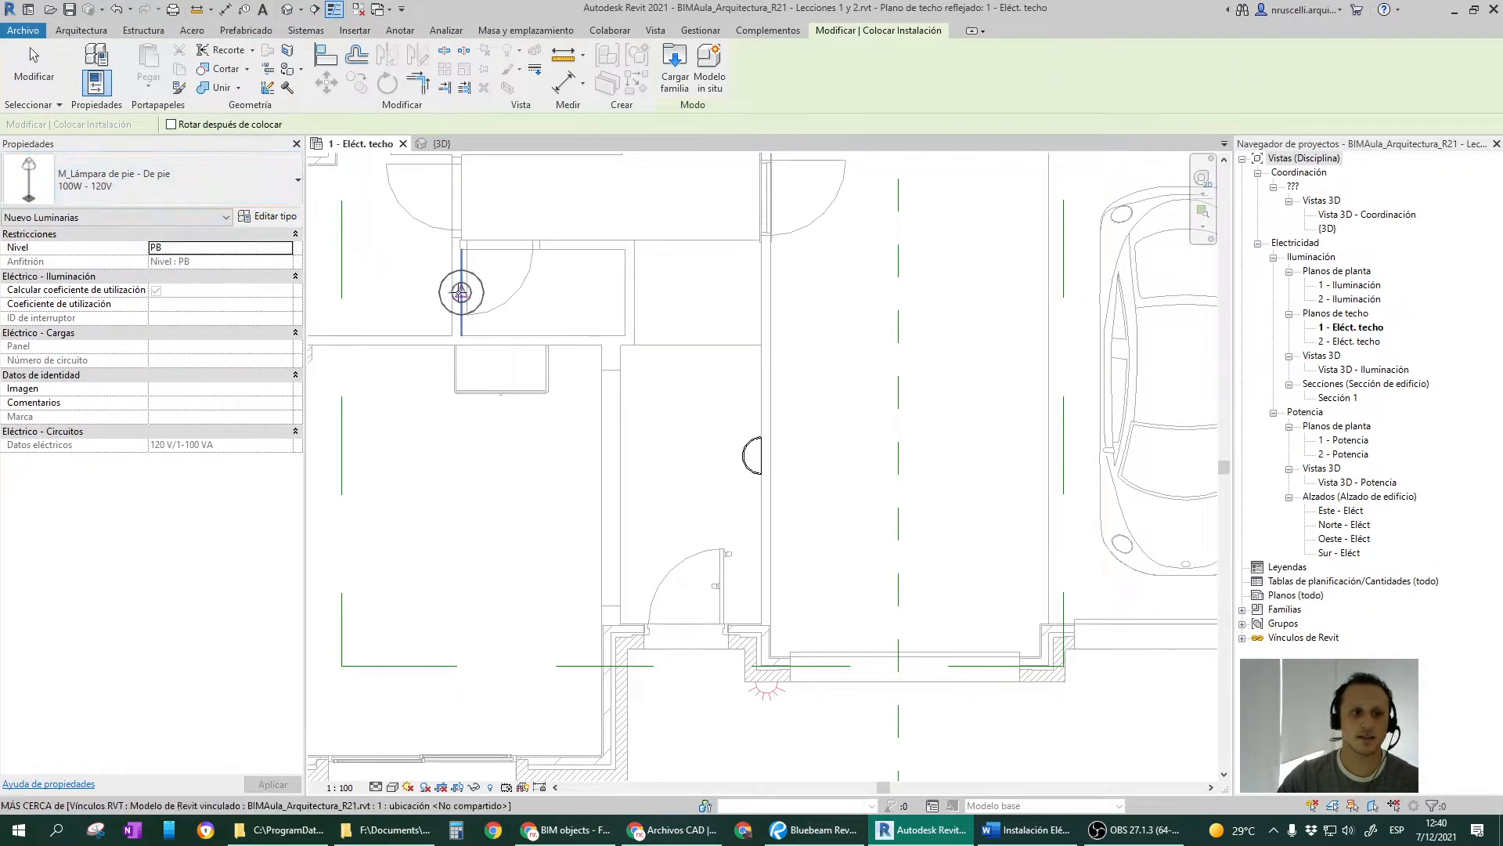
middle_click_drag(691, 293, 727, 364)
scroll(701, 406, "down", 1)
scroll(640, 624, "up", 1)
left_click(629, 725)
middle_click_drag(686, 621, 723, 497)
left_click(34, 63)
left_click_drag(618, 525, 755, 677)
key("Escape")
left_click(675, 619)
key("c")
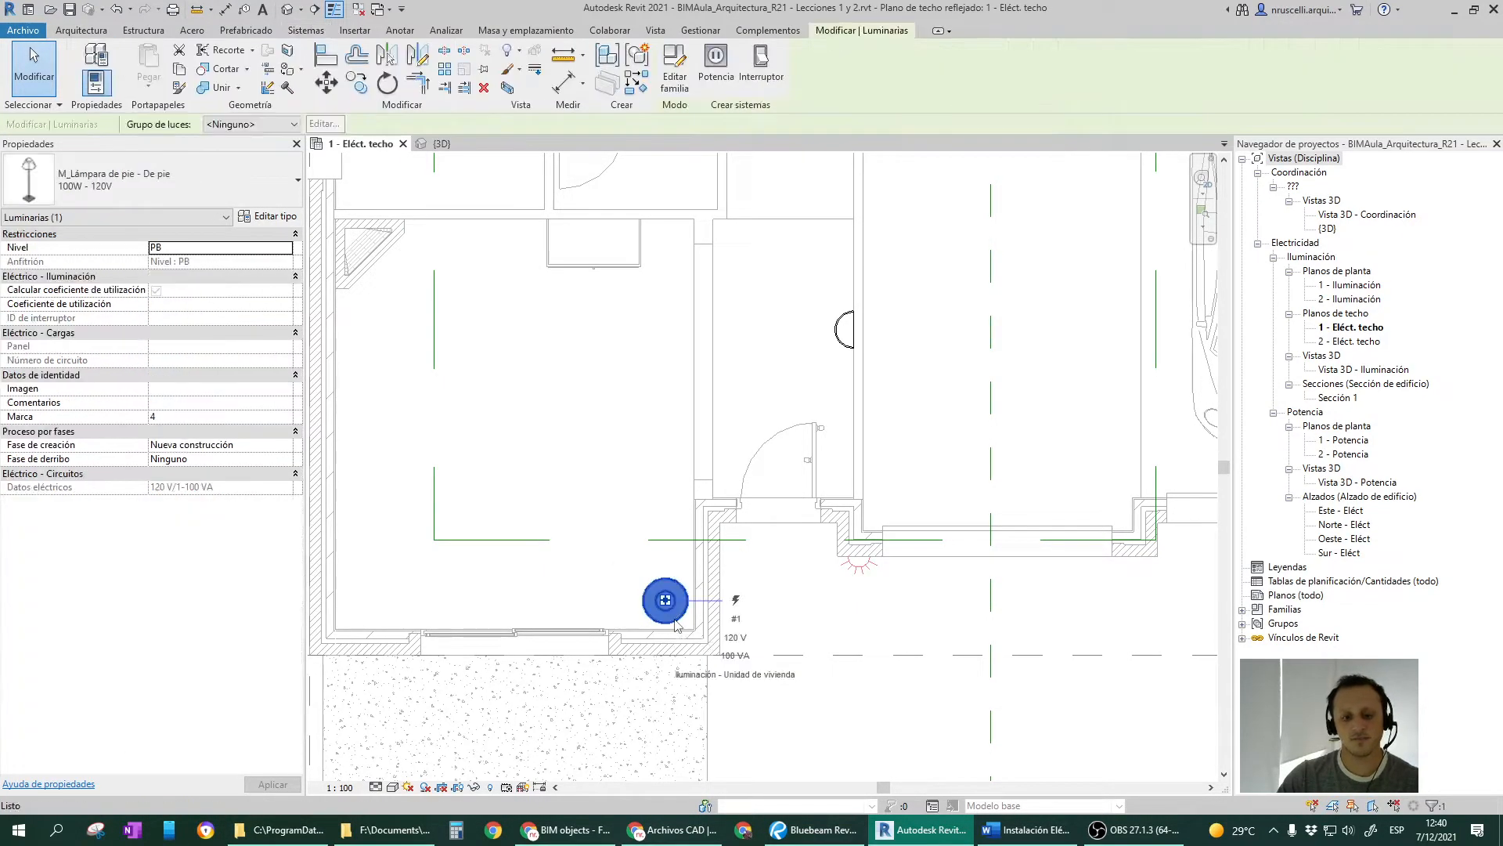
key("Escape")
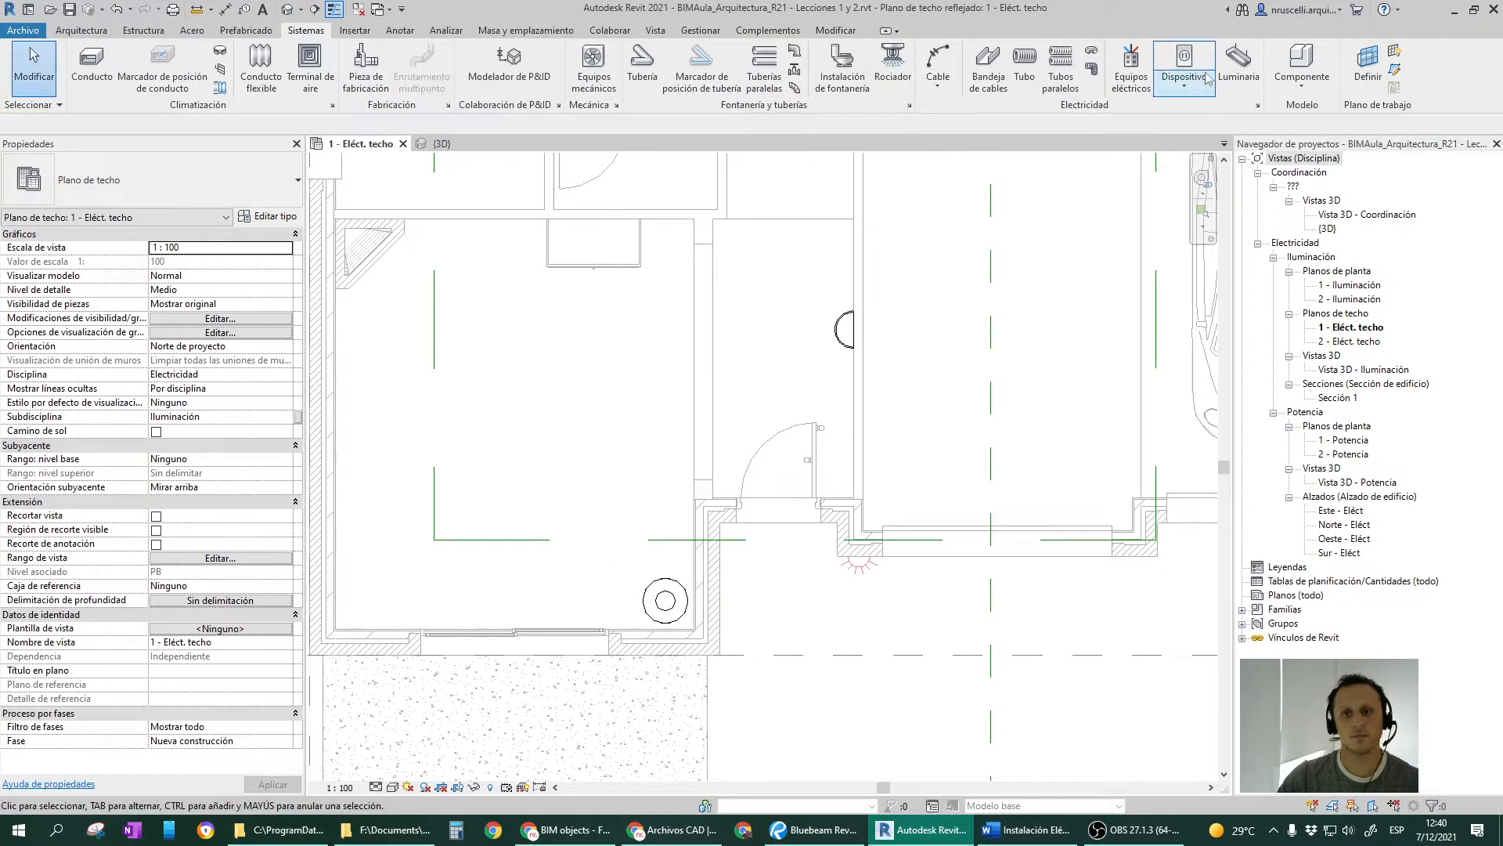
Place a second M_Lámpara de pie - De pie 100W - 120V in the living room, next to the corner fireplace.
left_click(1236, 66)
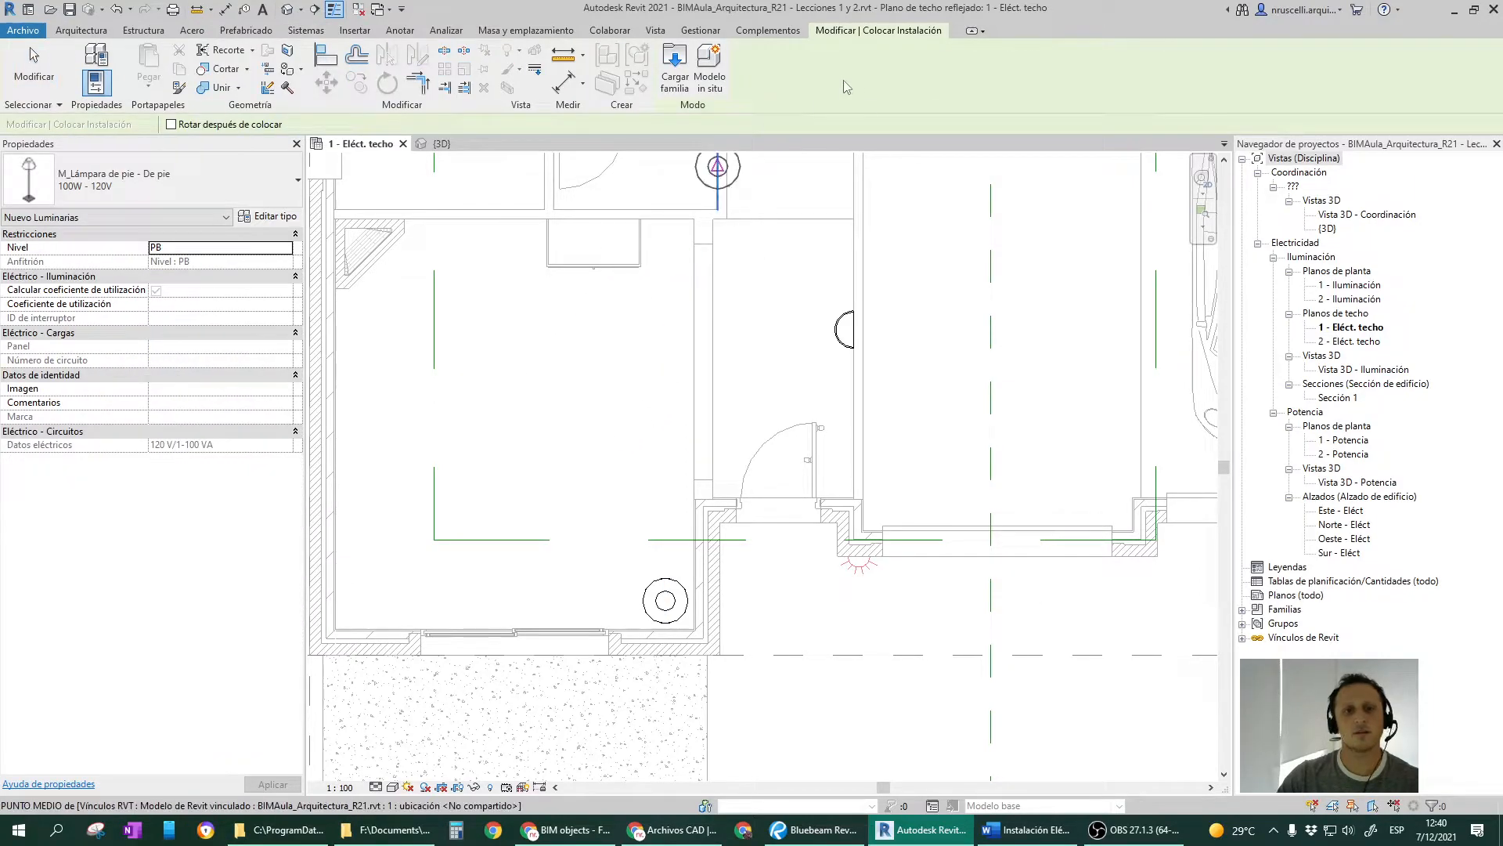
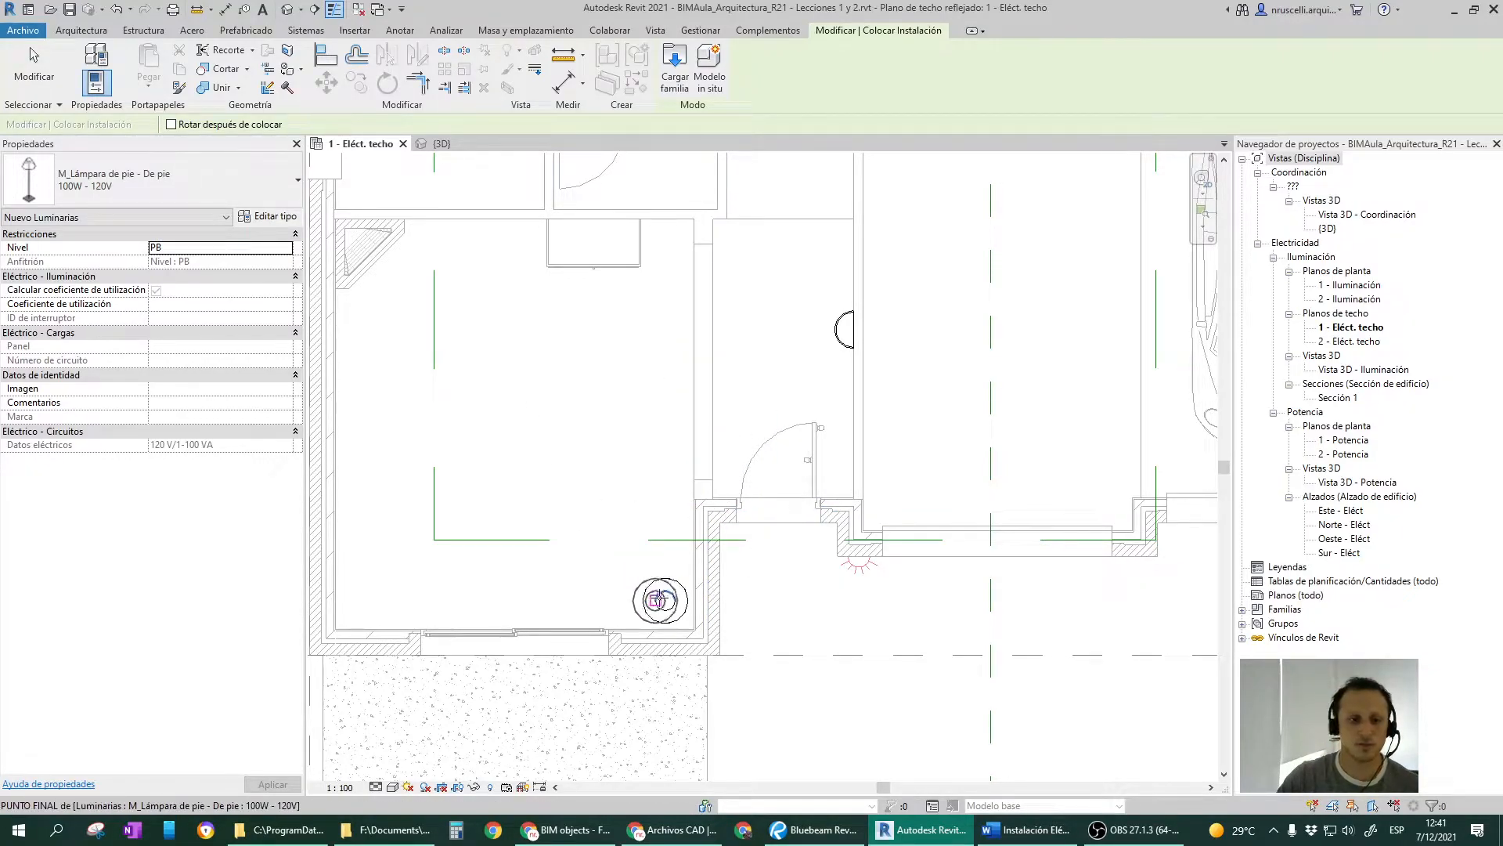
middle_click_drag(486, 291, 574, 294)
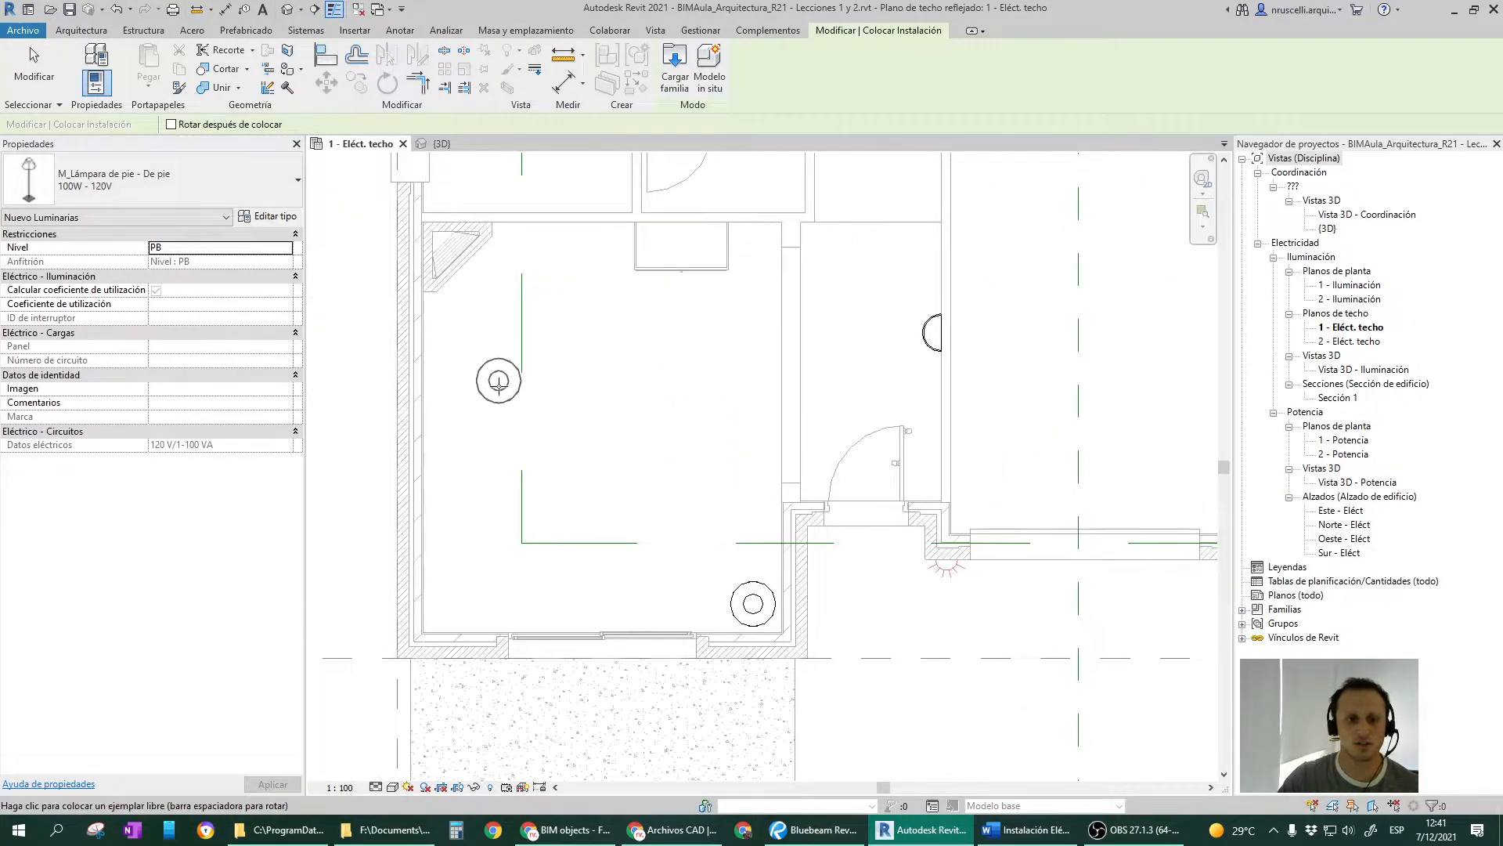
left_click(451, 319)
key("Escape")
key("Escape")
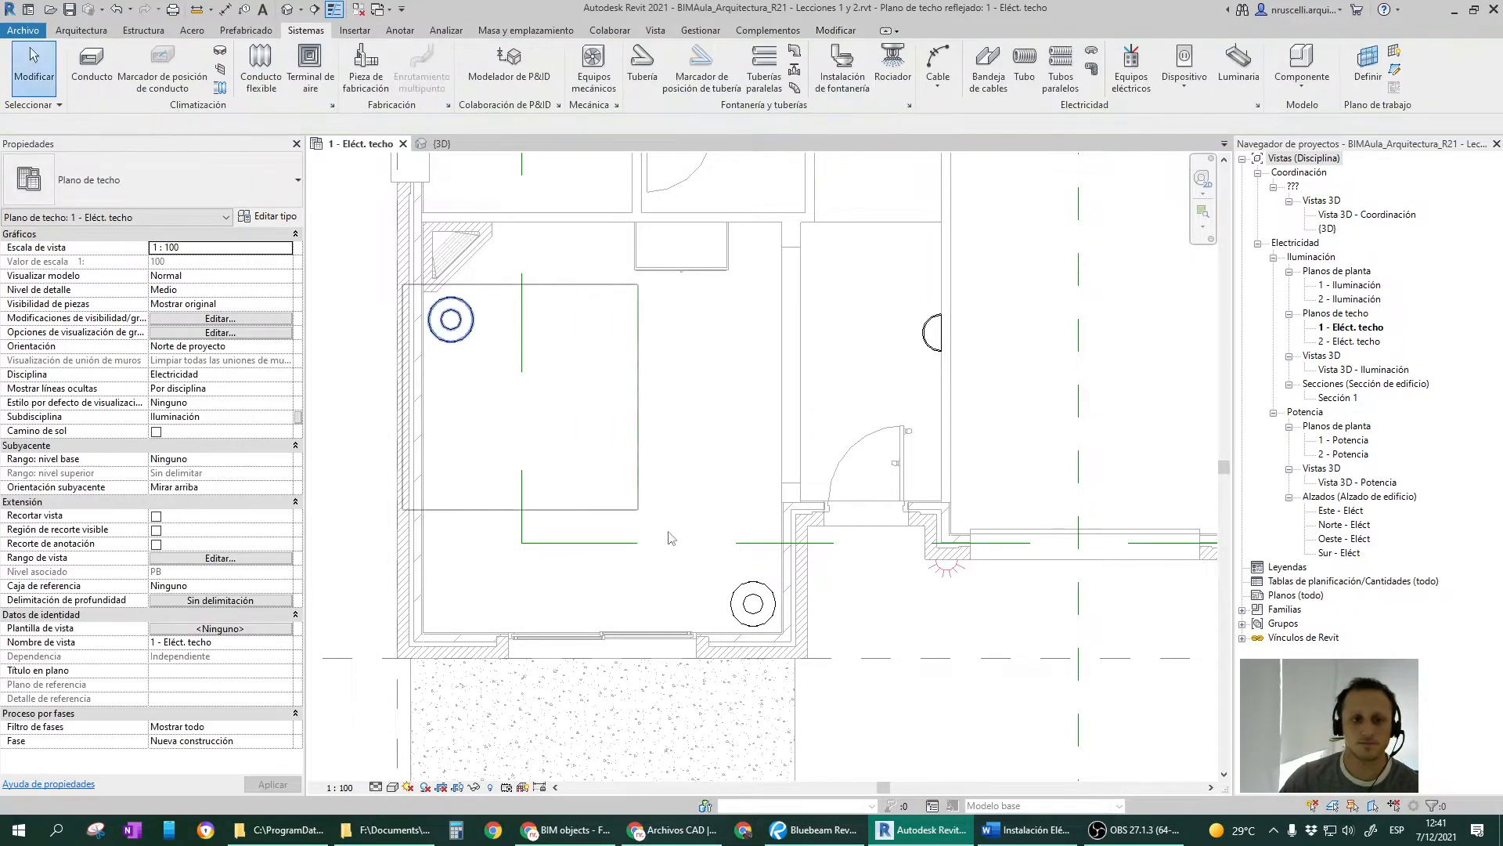
Isolate the floor lamp beside the fireplace in a 3D selection box and inspect it from several angles.
left_click(451, 318)
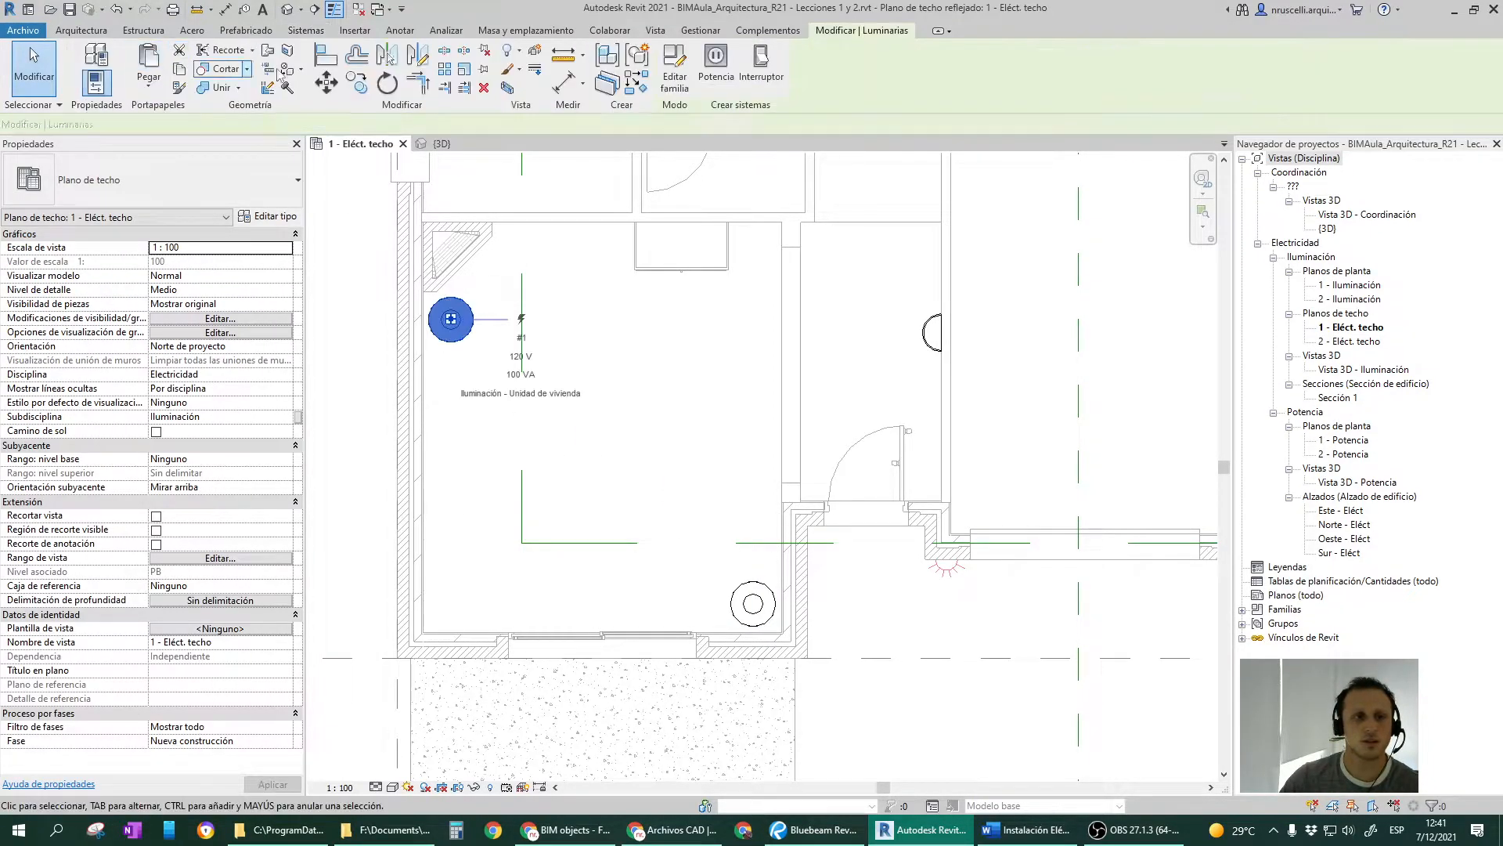
left_click(505, 88)
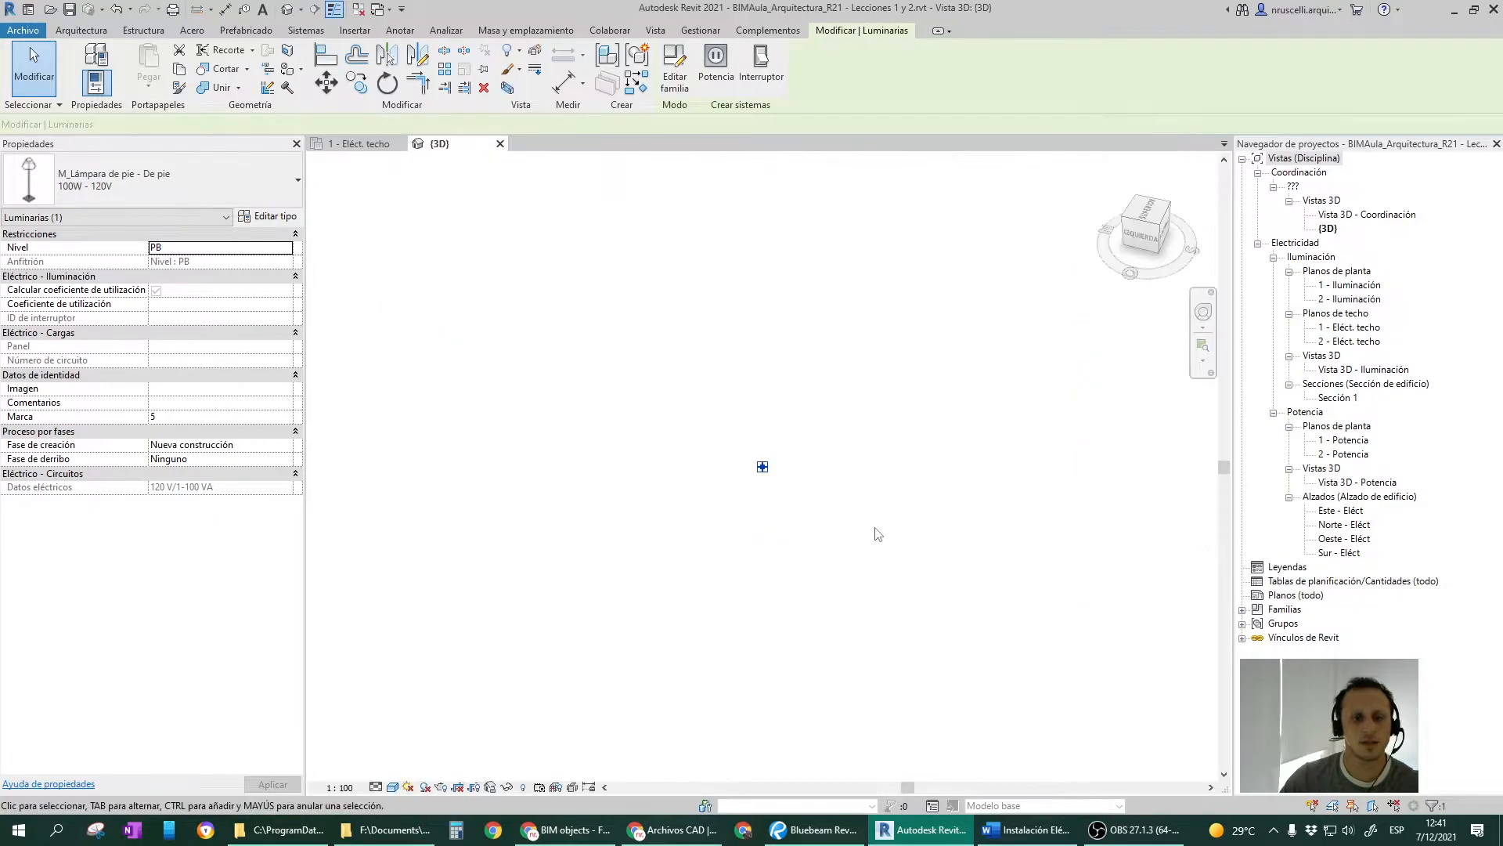
left_click(1161, 229)
left_click(938, 485)
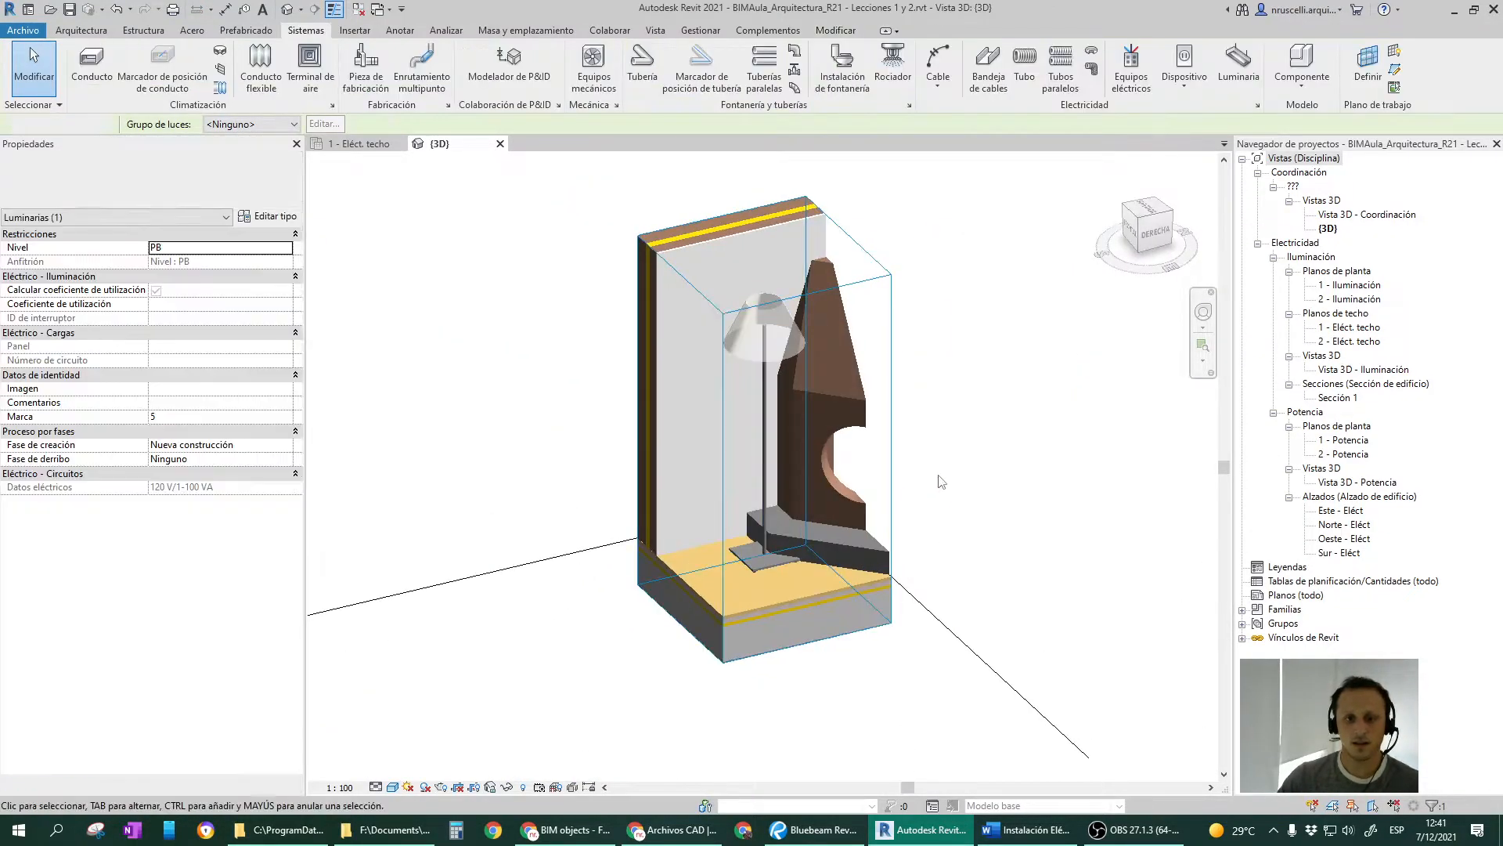
middle_click_drag(937, 486, 955, 486, "shift")
scroll(735, 330, "up", 2)
left_click(768, 371)
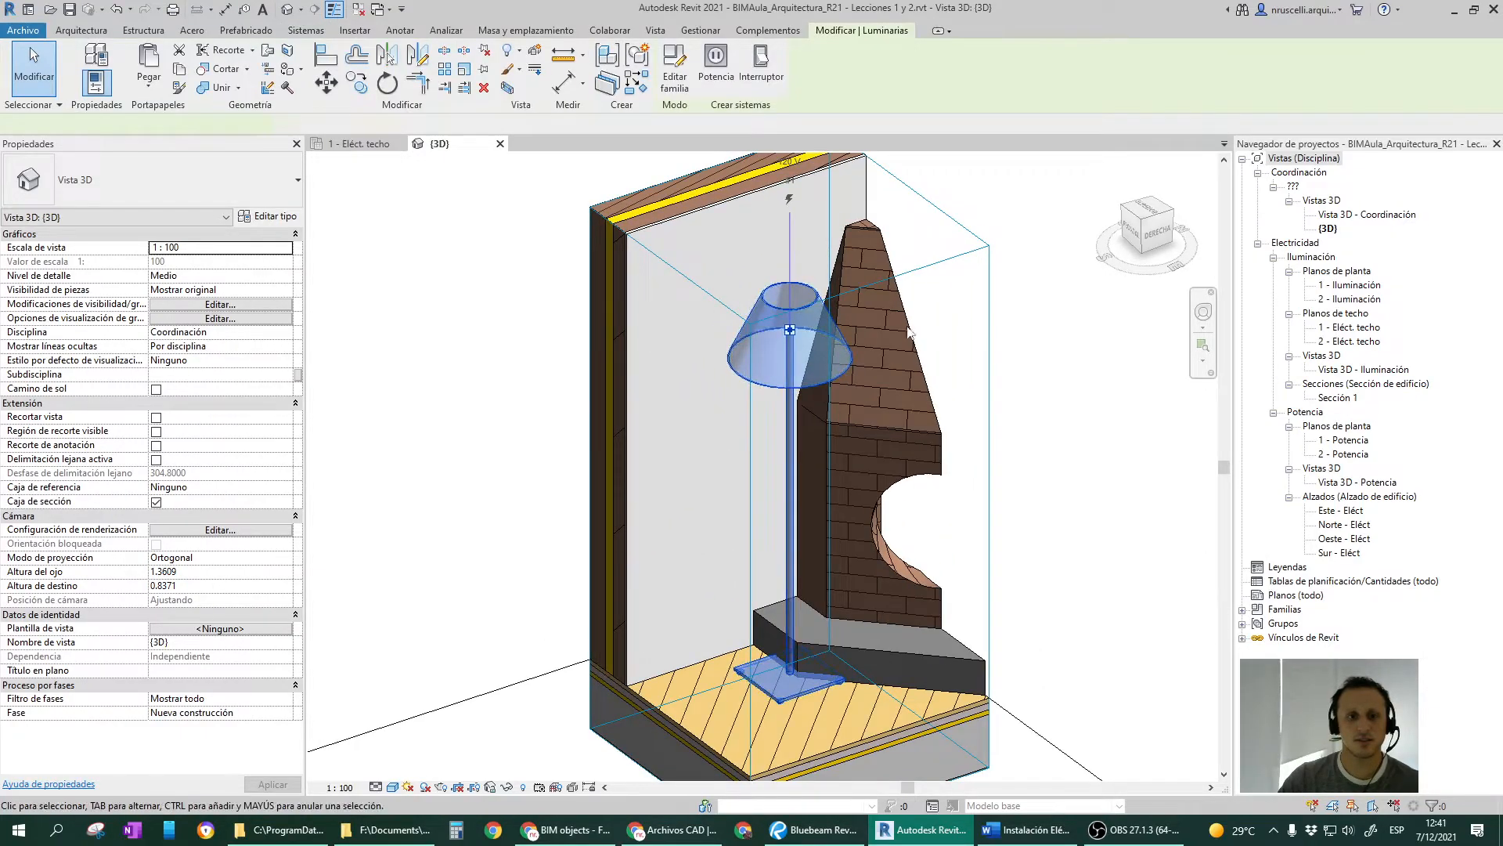
Open the floor lamp's family for editing and examine the light source's photometric web from several angles.
left_click(675, 76)
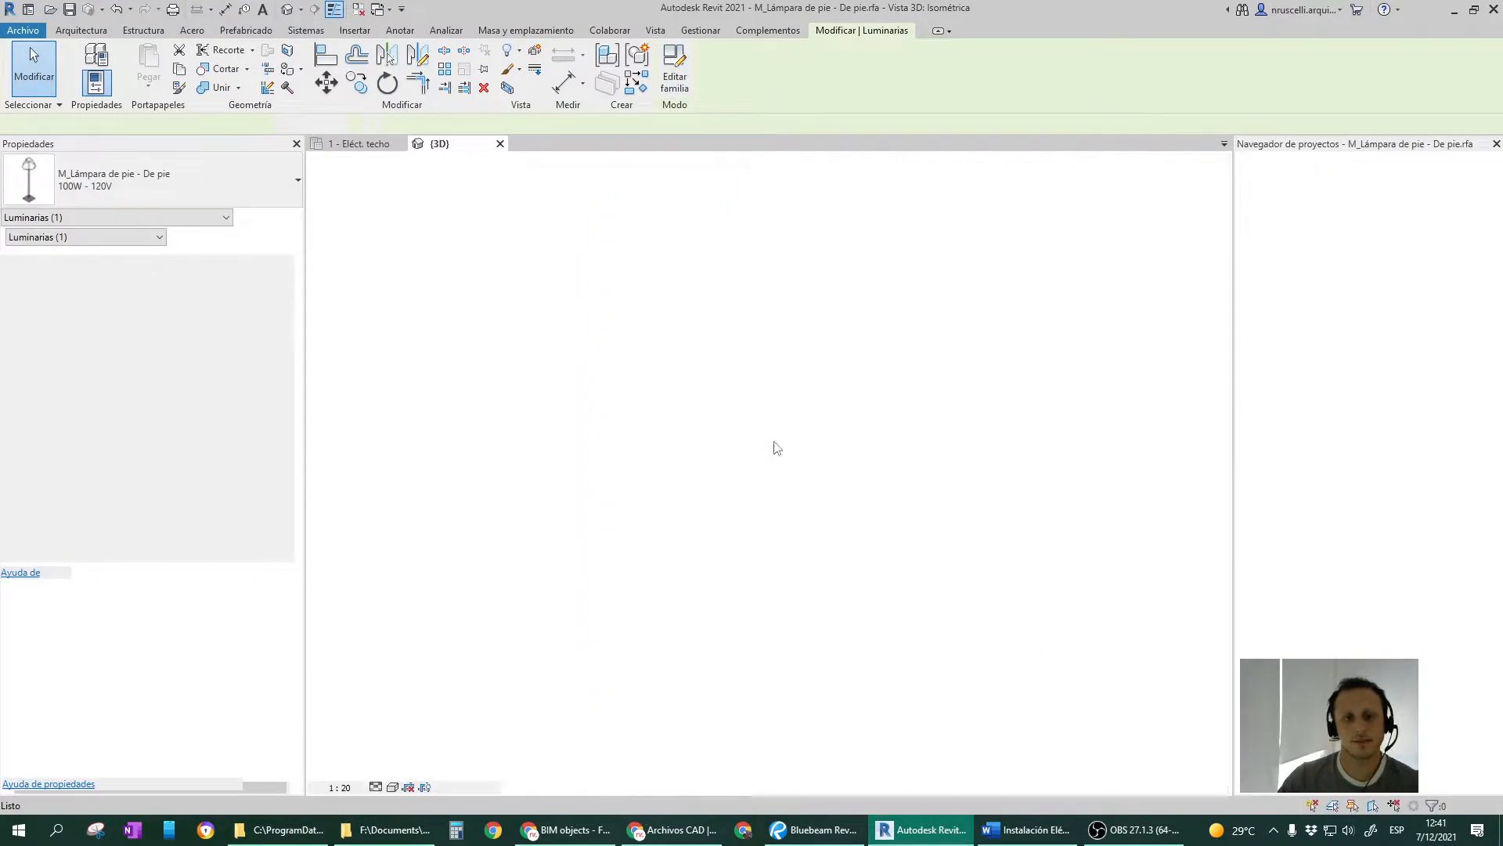
scroll(789, 435, "up", 1)
middle_click_drag(789, 448, 800, 405, "shift")
left_click(804, 410)
middle_click_drag(845, 480, 741, 478, "shift")
middle_click_drag(907, 540, 829, 493, "shift")
middle_click_drag(916, 406, 857, 429, "shift")
scroll(792, 373, "up", 2)
middle_click_drag(850, 353, 819, 325, "shift")
left_click(851, 552)
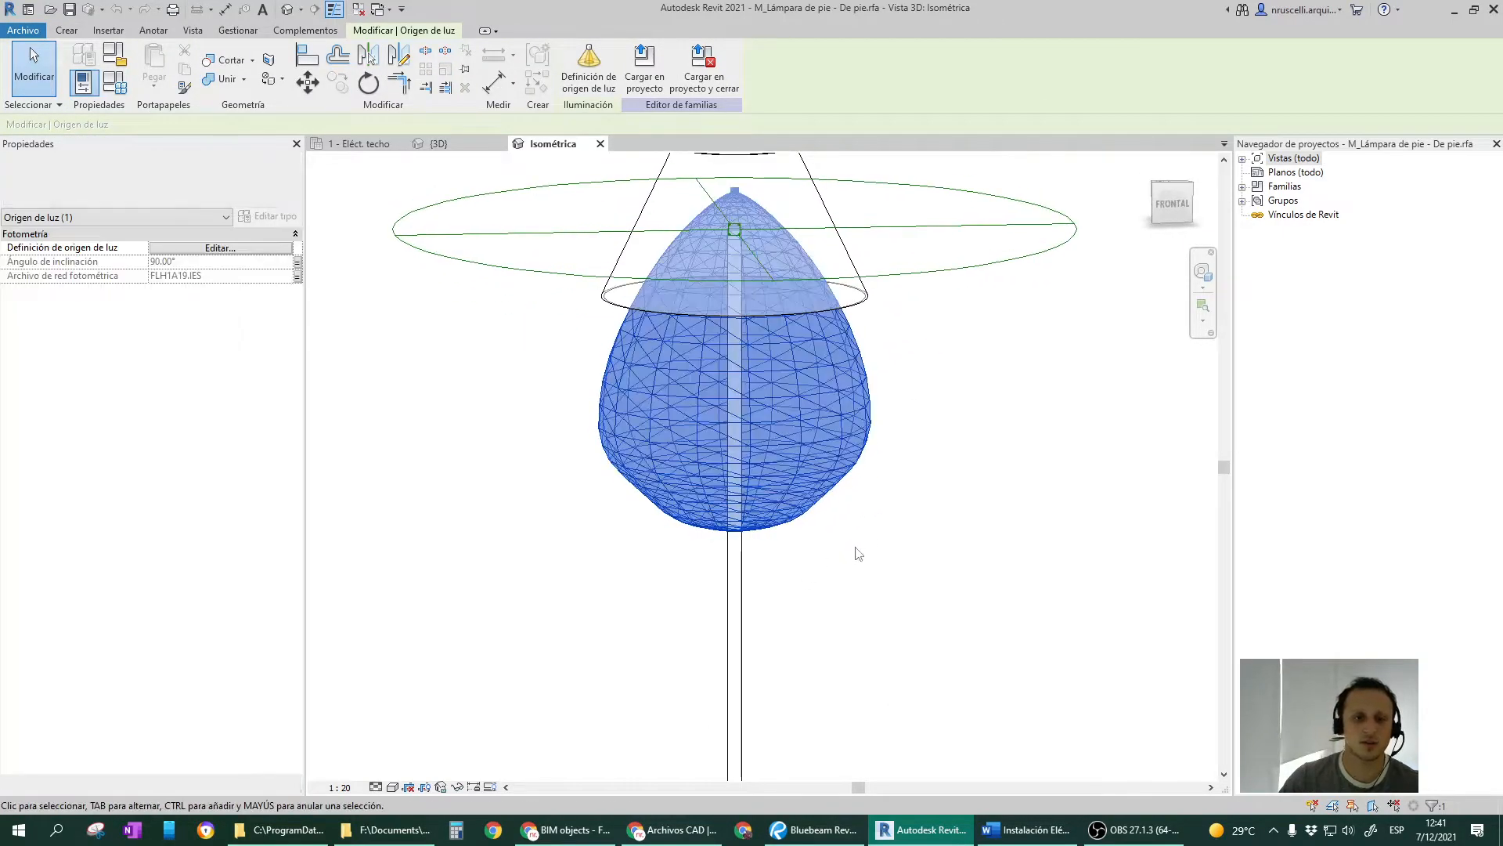
left_click(878, 498)
middle_click_drag(990, 554, 921, 589, "shift")
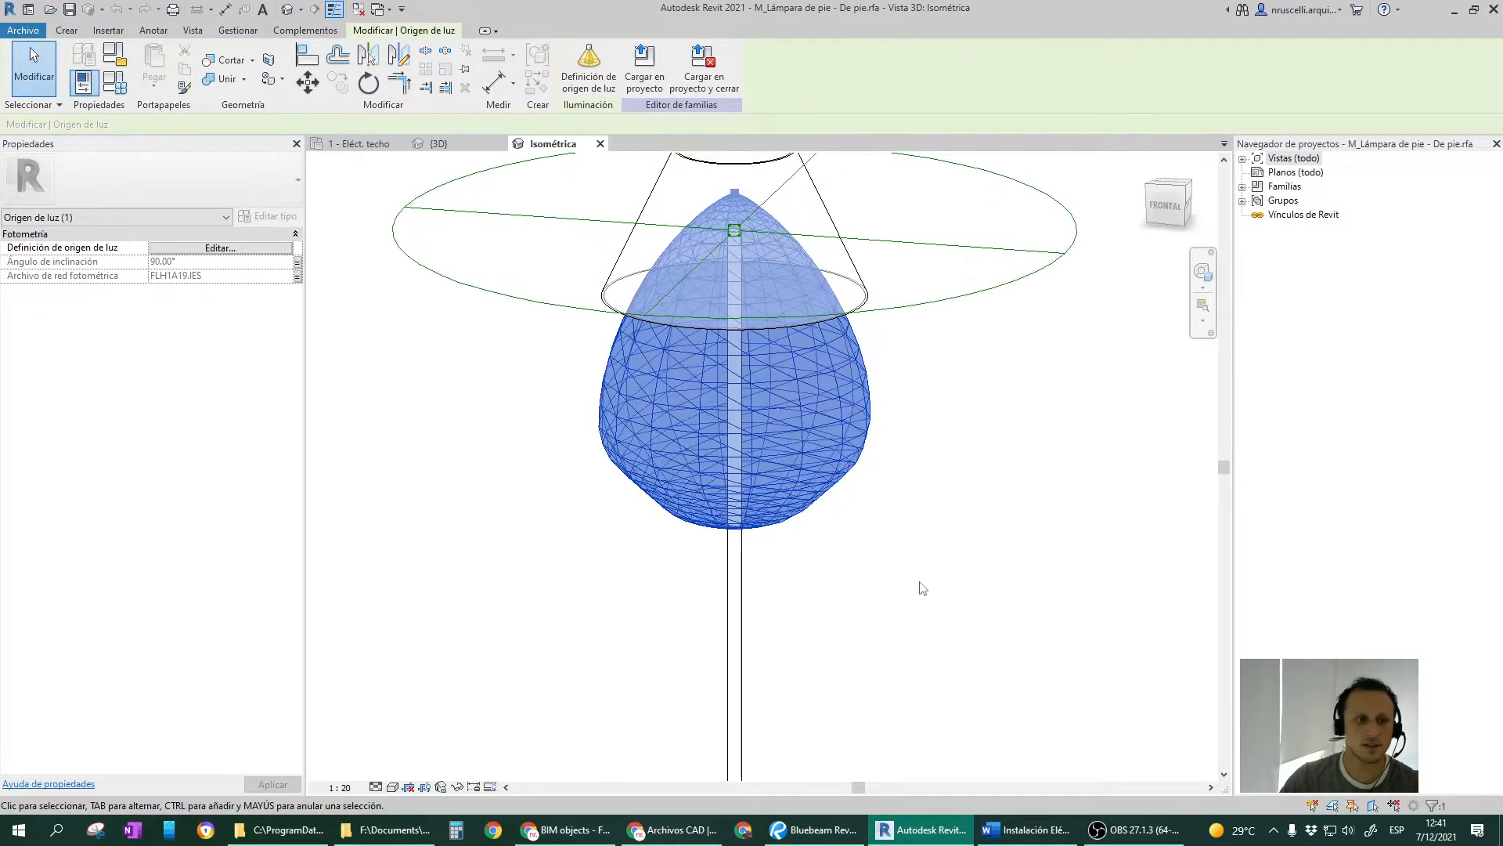
key("ctrl")
key("ctrl")
key("ctrl")
key("ctrl")
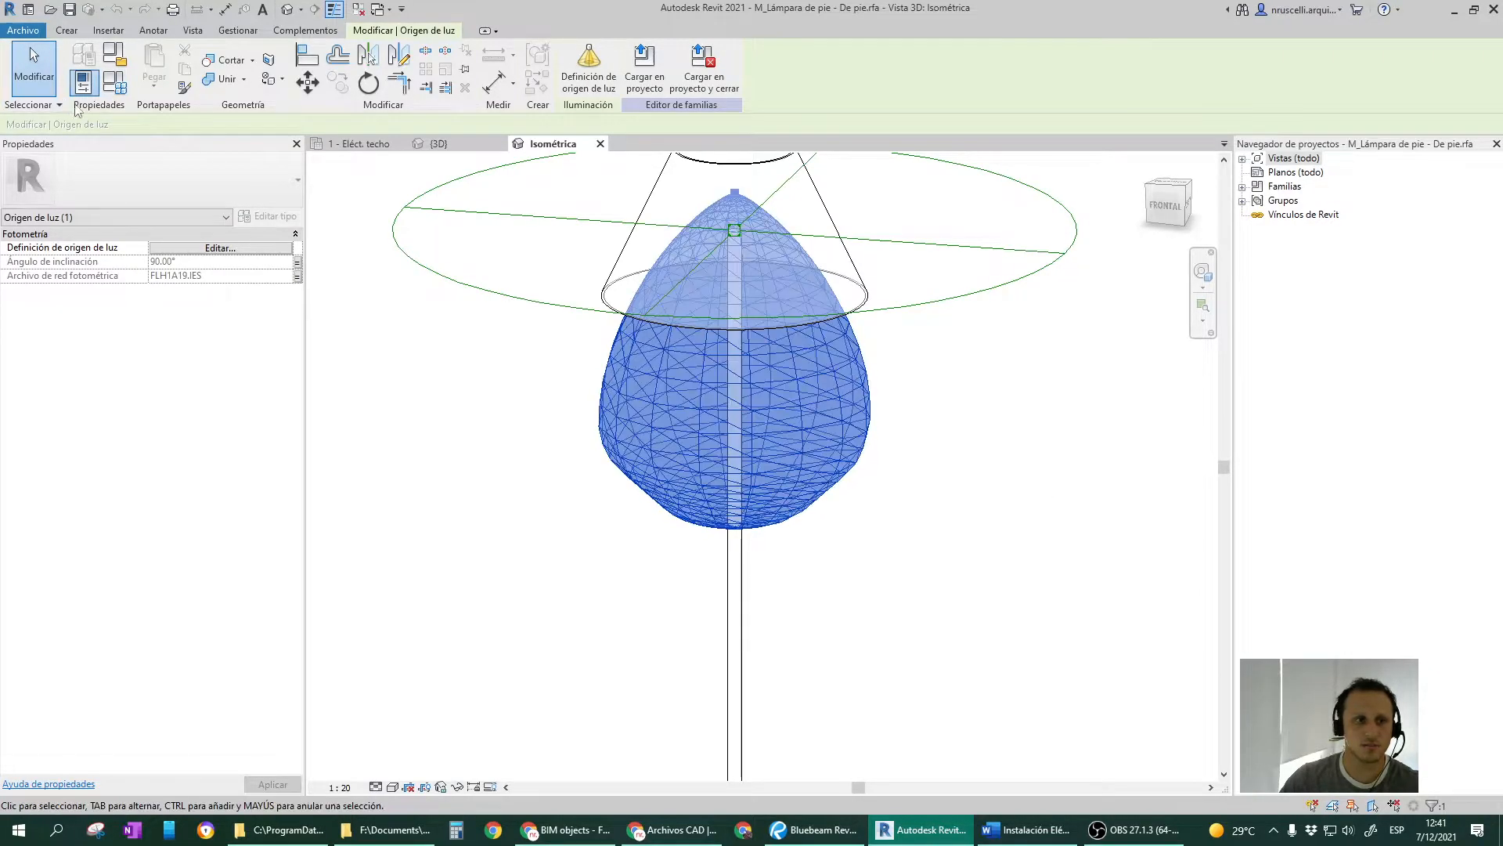
Review the electrical and photometric parameters of the family's 100W - 120V type, and close the family and the 3D view.
left_click(115, 82)
scroll(580, 416, "down", 2)
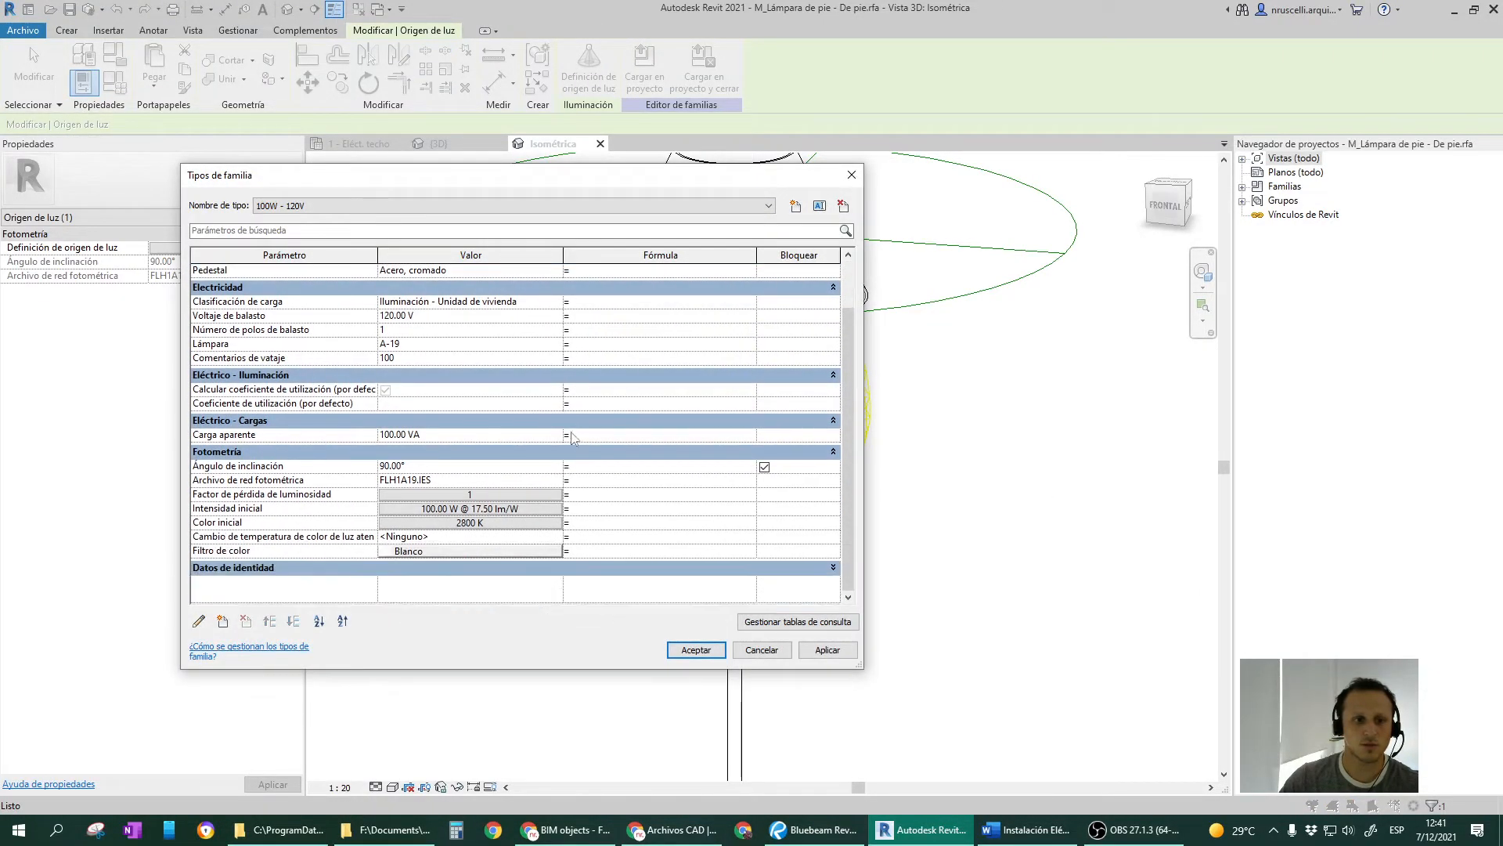
left_click_drag(861, 664, 730, 752)
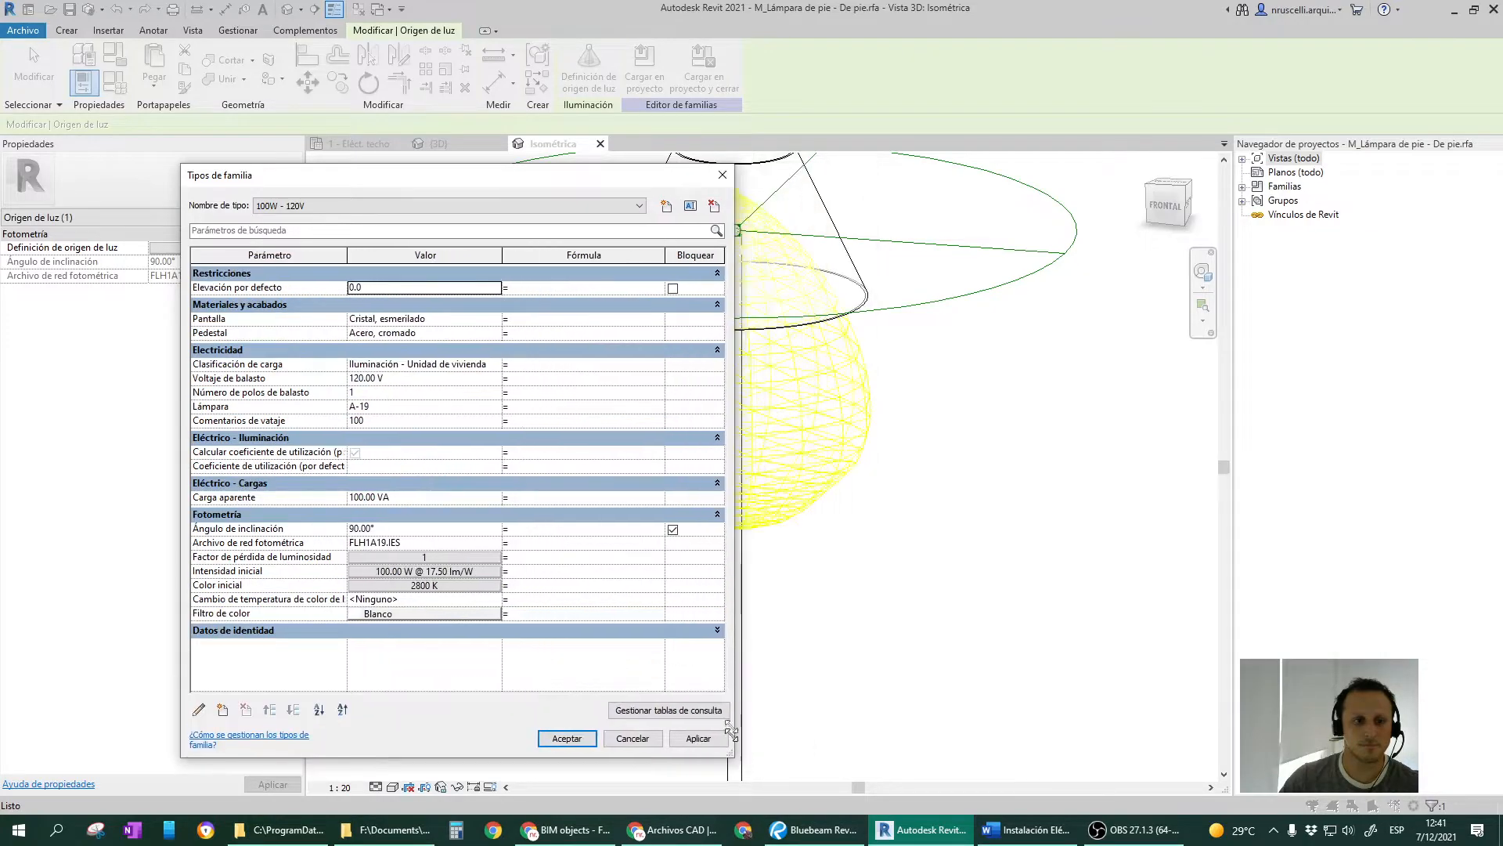
left_click(721, 174)
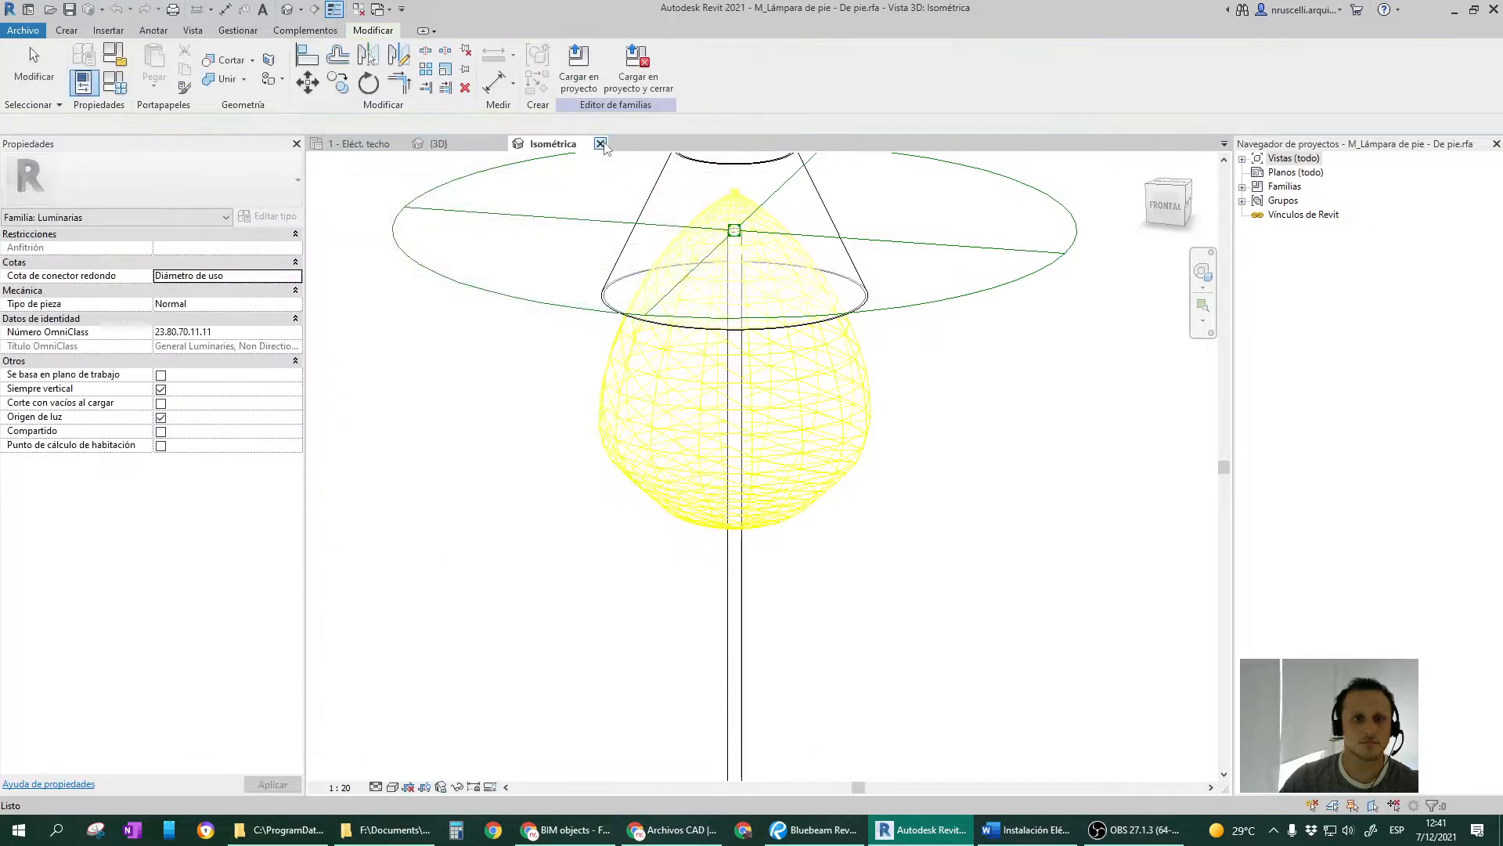
left_click(490, 145)
left_click(500, 144)
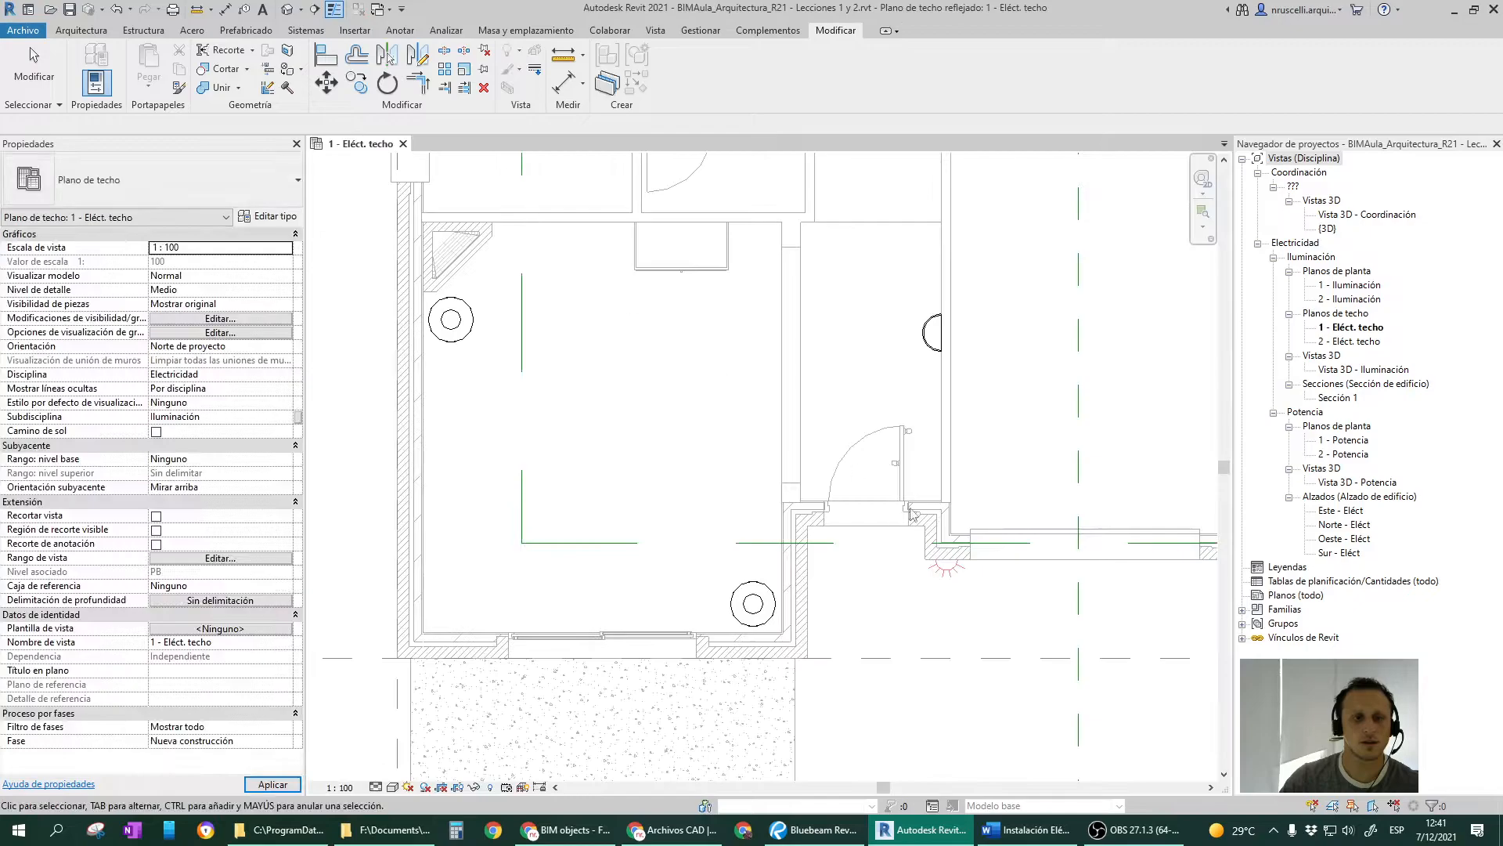
Delete the floor lamp next to the corner fireplace and look over the luminaires across the ceiling plan.
left_click(532, 449)
key("Delete")
middle_click_drag(916, 635, 826, 618)
scroll(792, 570, "down", 1)
scroll(790, 564, "down", 2)
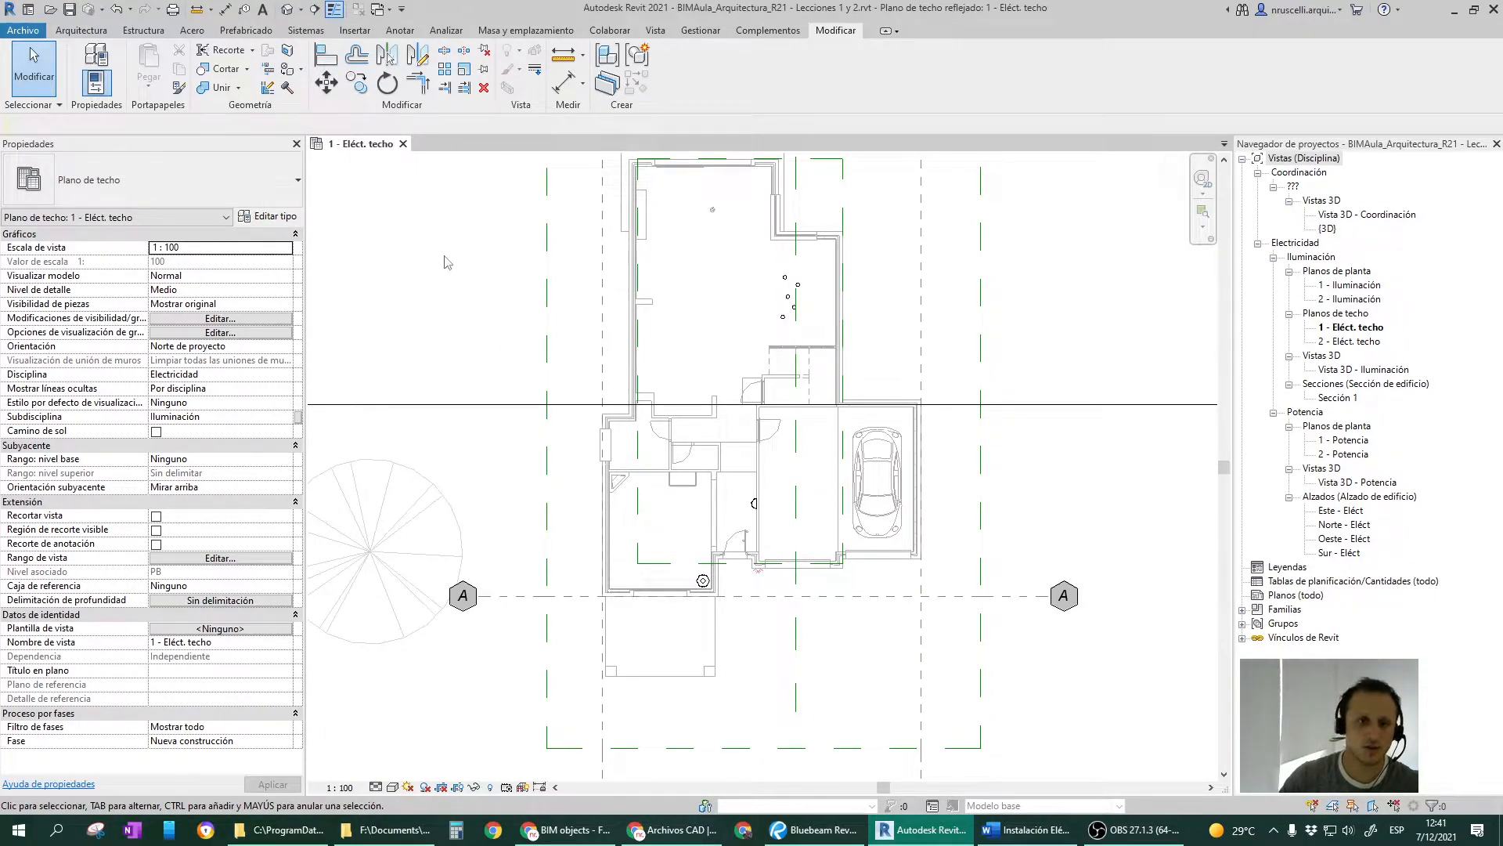
scroll(798, 289, "up", 4)
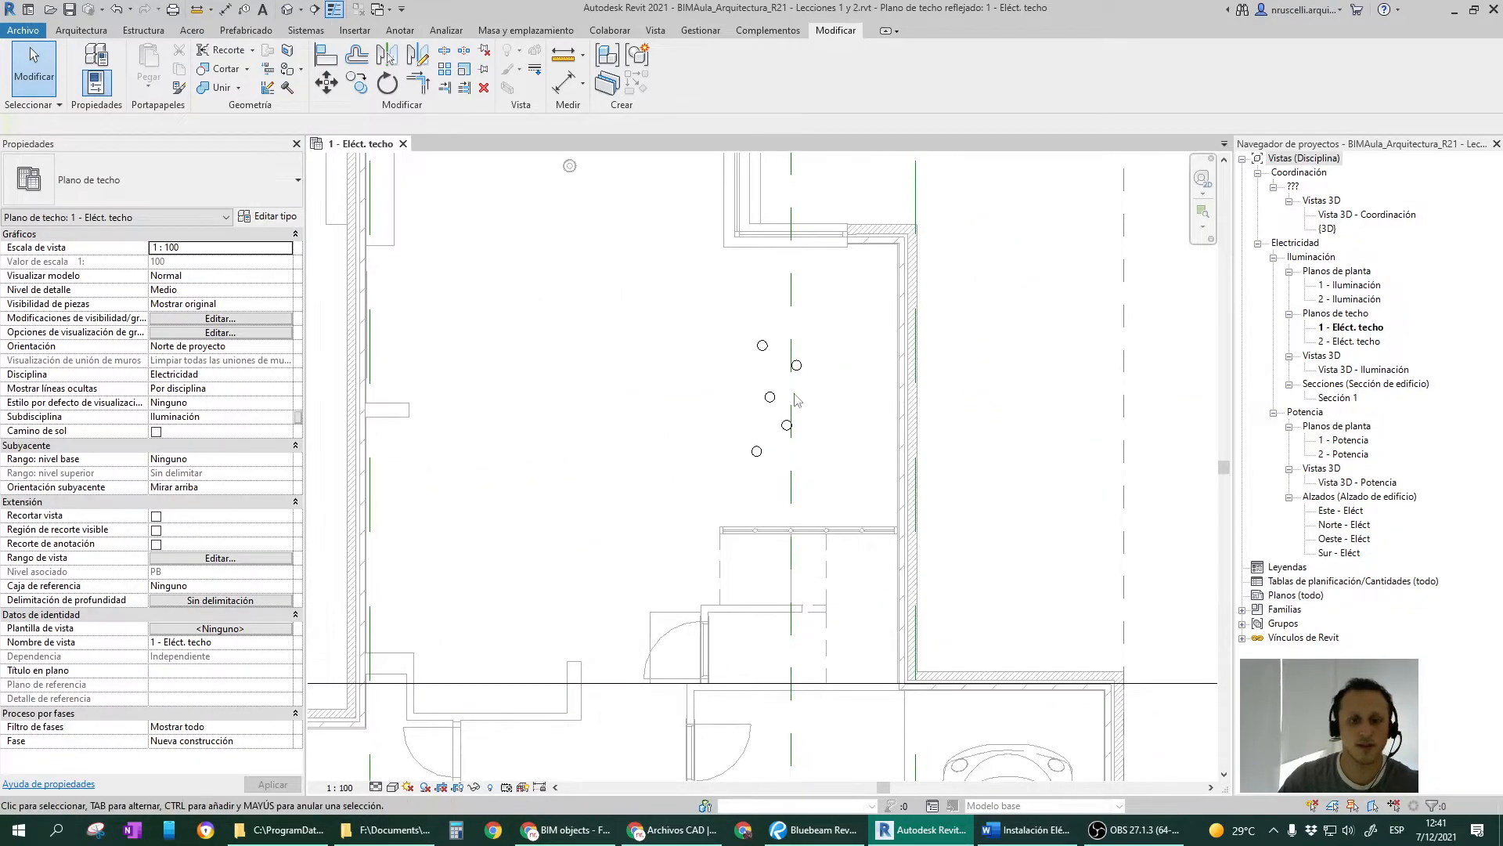
scroll(789, 374, "down", 5)
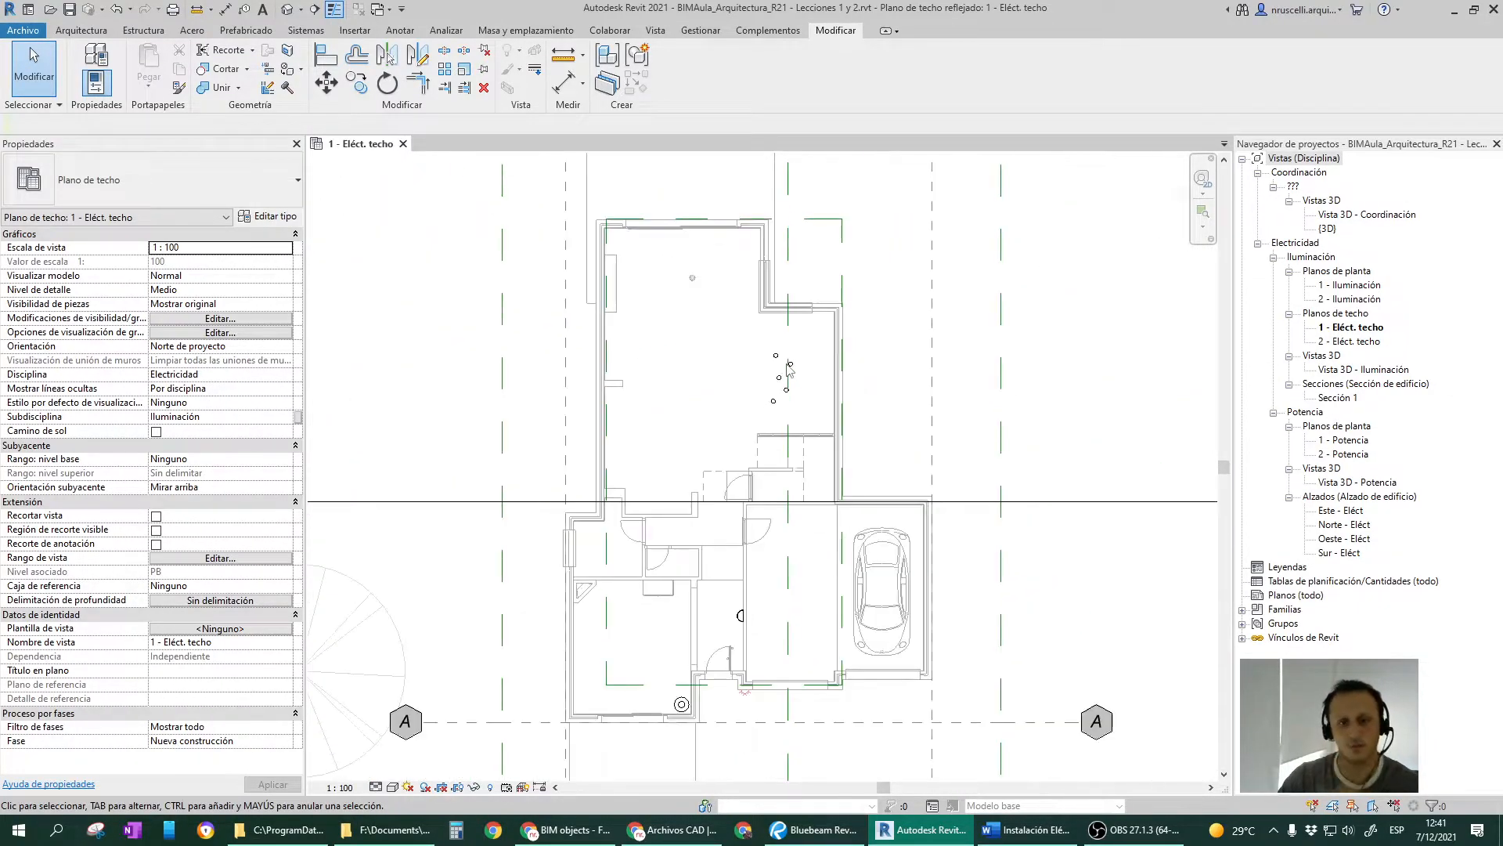
middle_click_drag(893, 539, 853, 546)
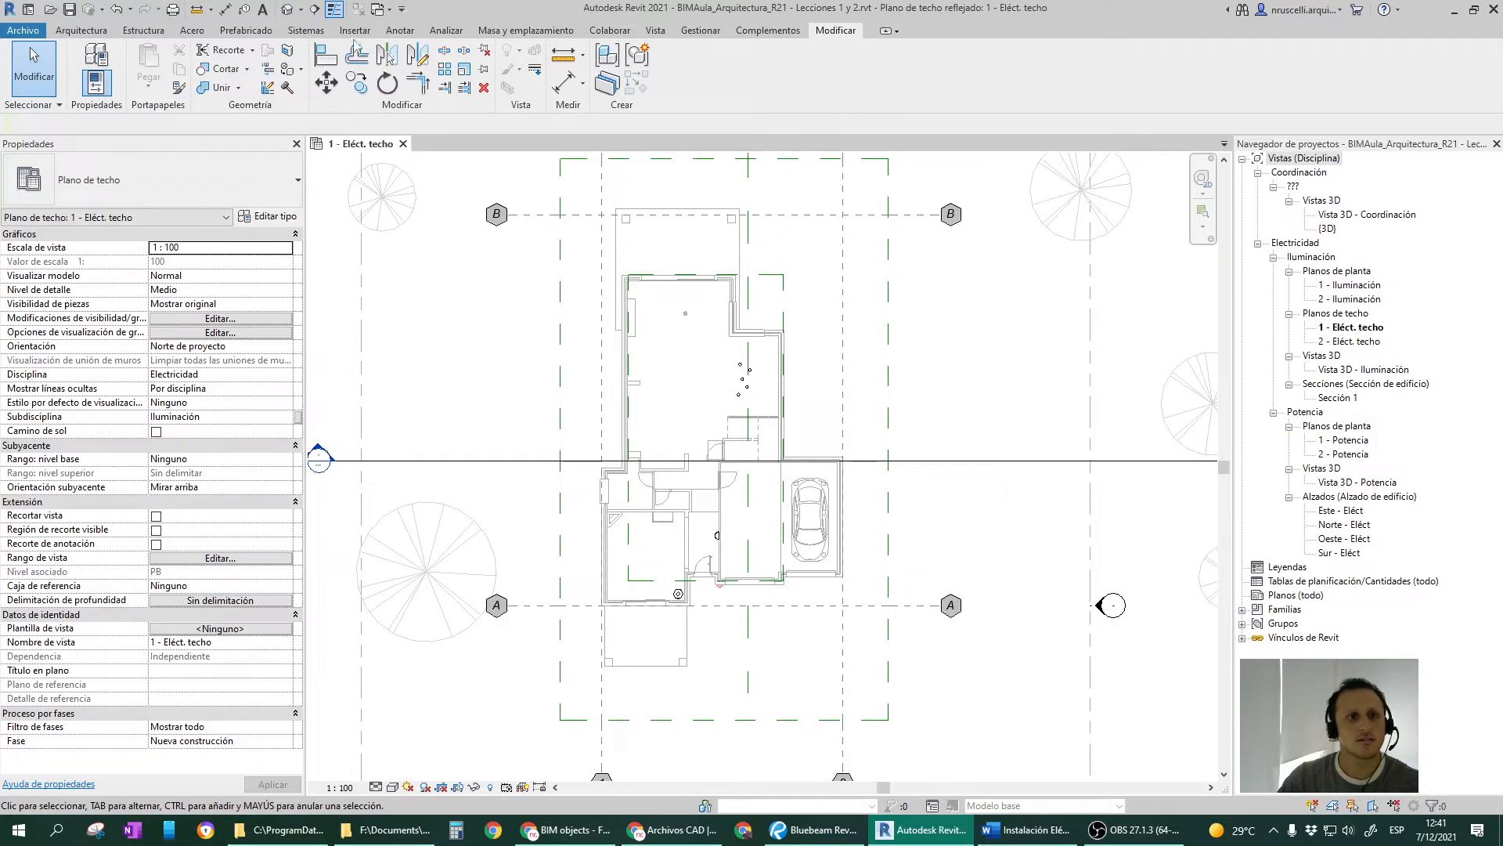
Open the default 3D view and turn off its section box to show the whole house.
left_click(285, 11)
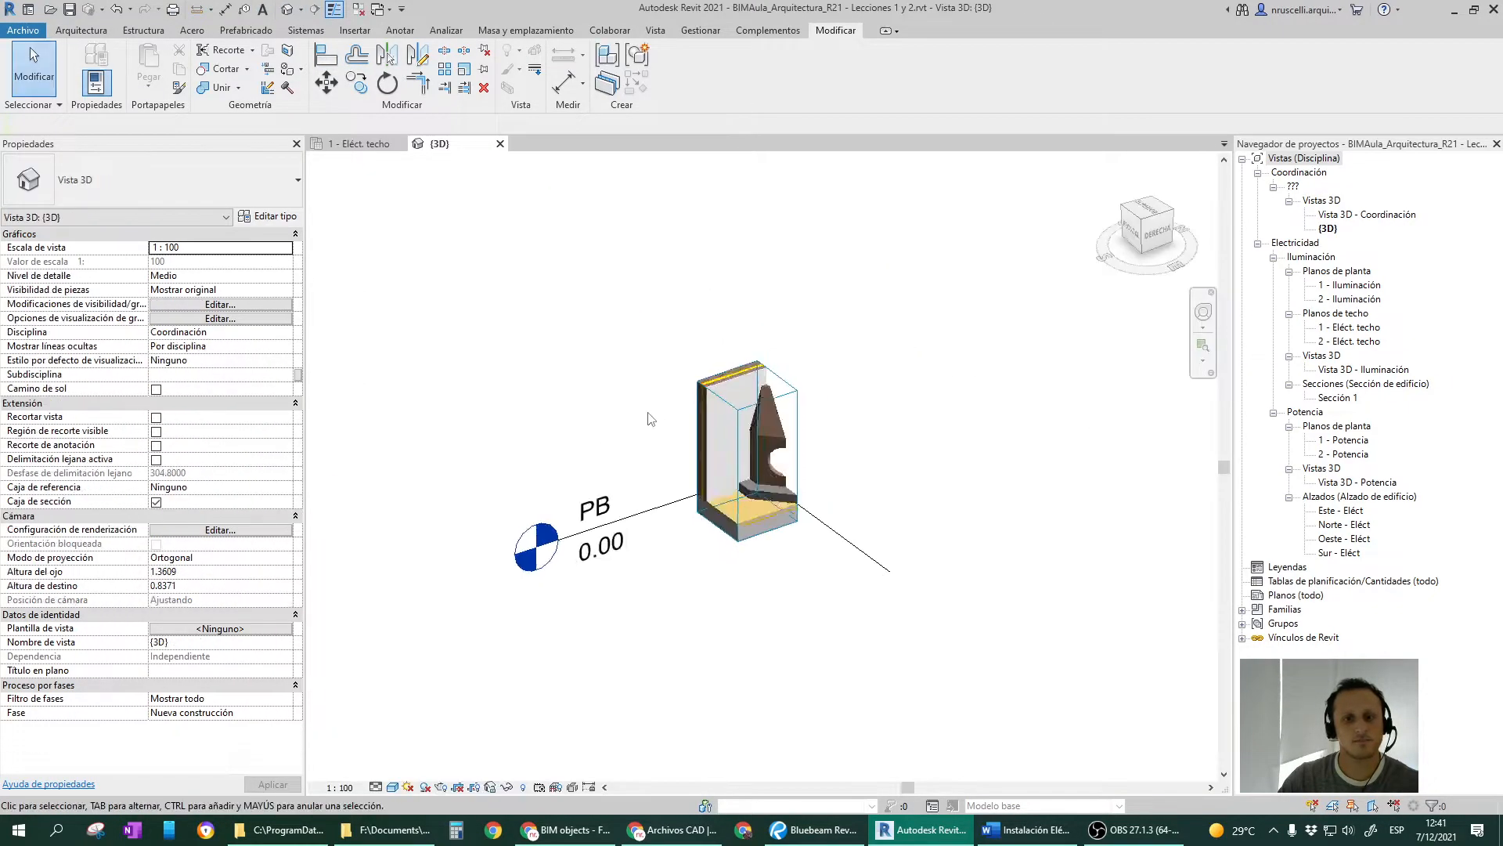
left_click(157, 502)
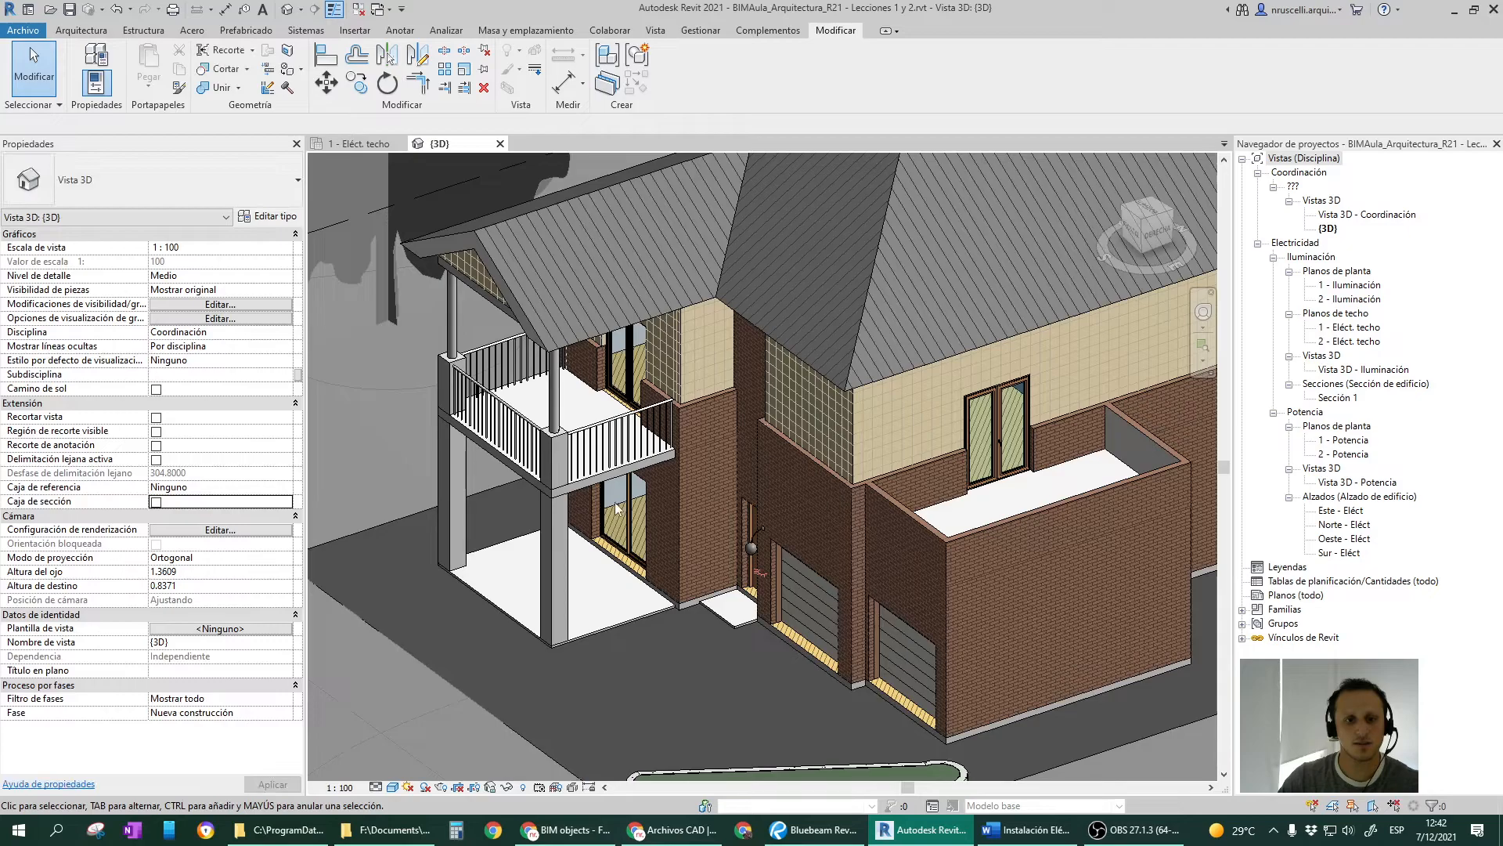
scroll(703, 485, "down", 4)
middle_click_drag(750, 556, 771, 515, "shift")
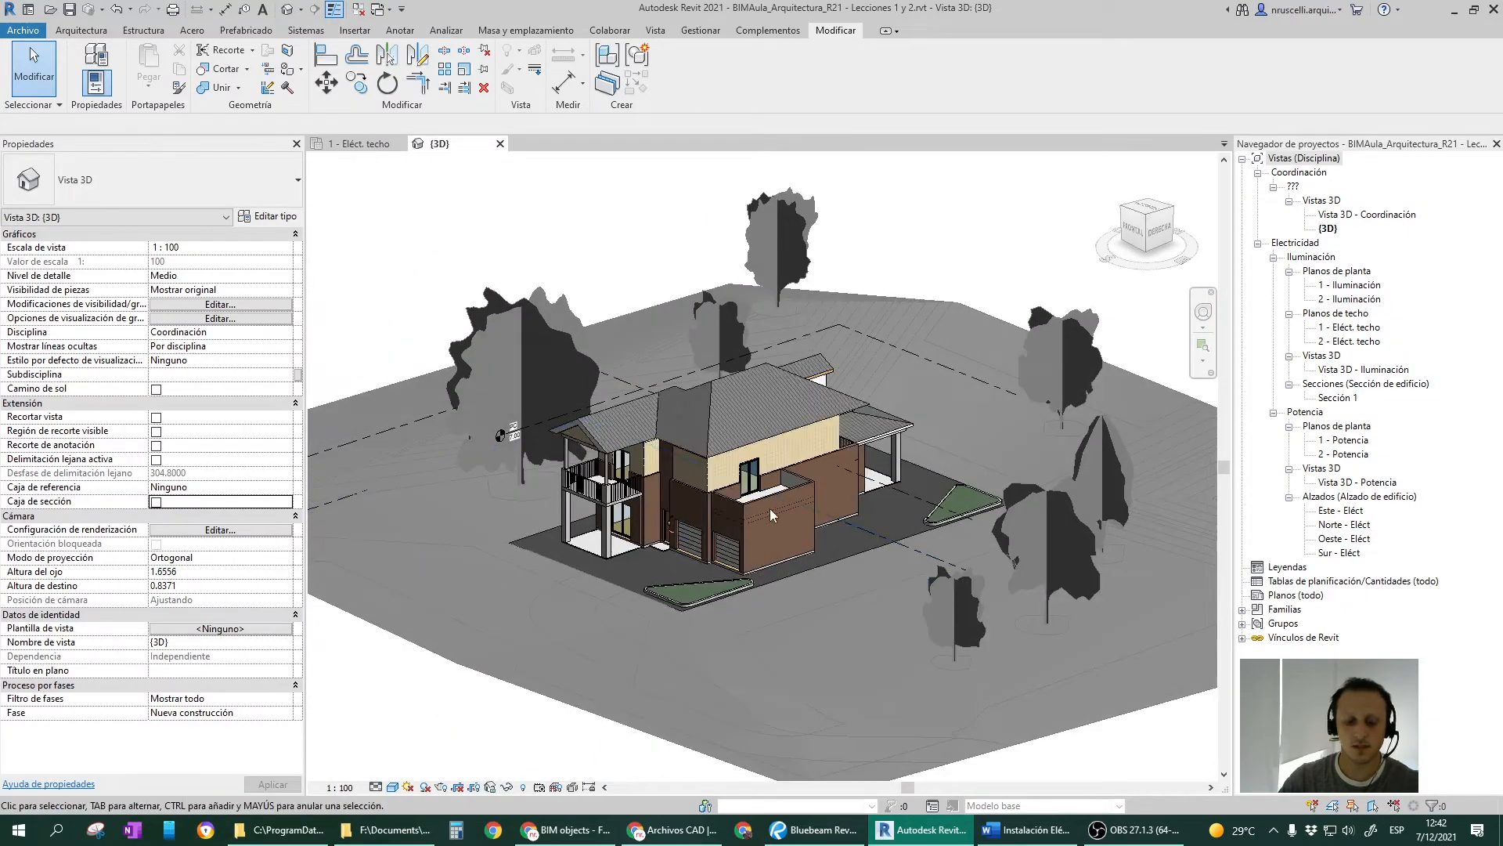
In the 3D view's custom display settings for the link BIMAula_Arquitectura_R21.rvt, hide all model categories except Luminarias.
key("v")
key("v")
left_click(901, 205)
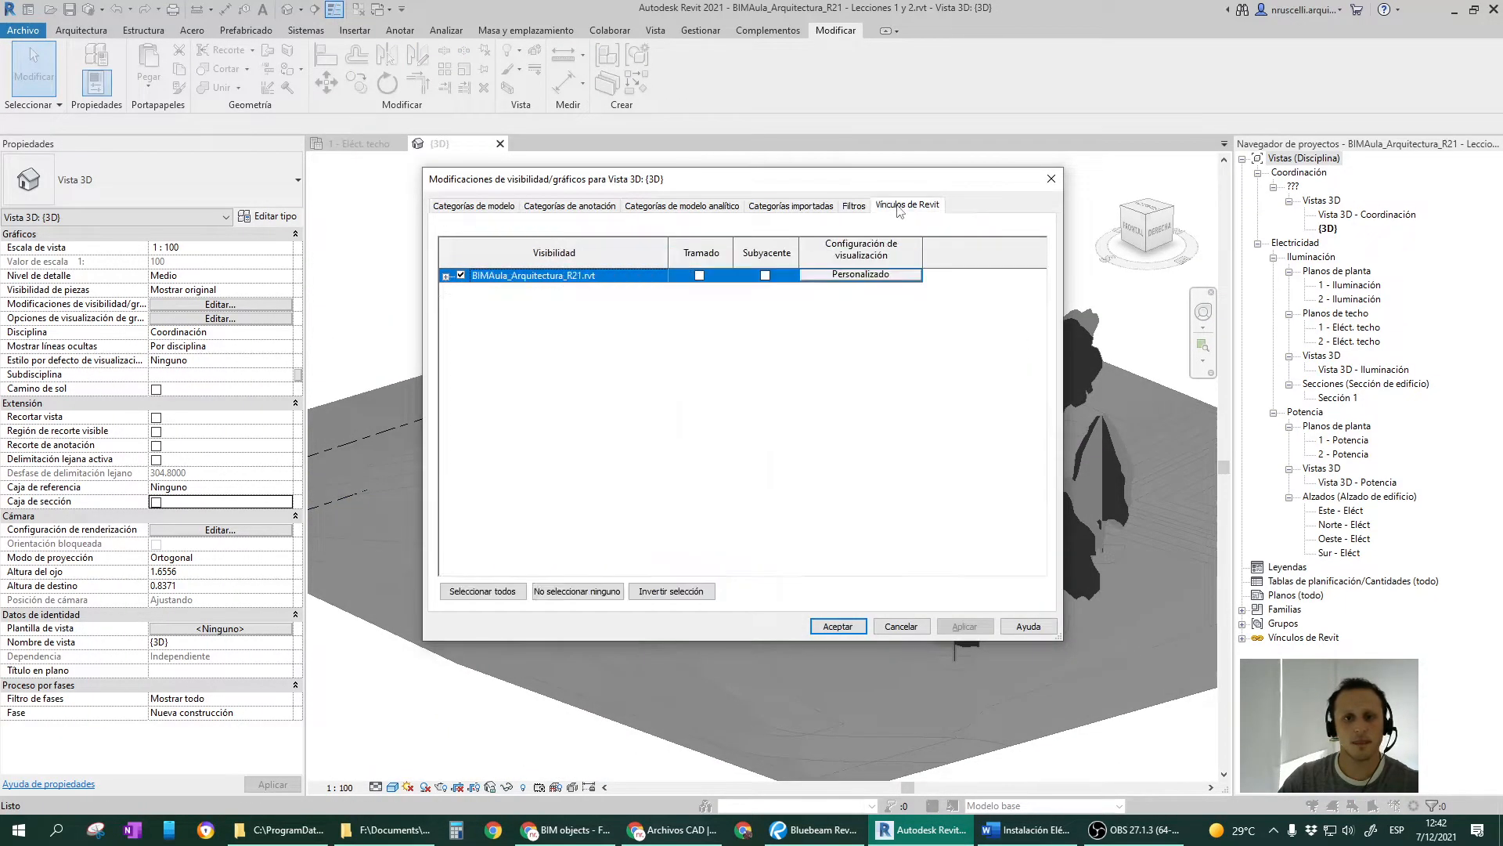
left_click(885, 276)
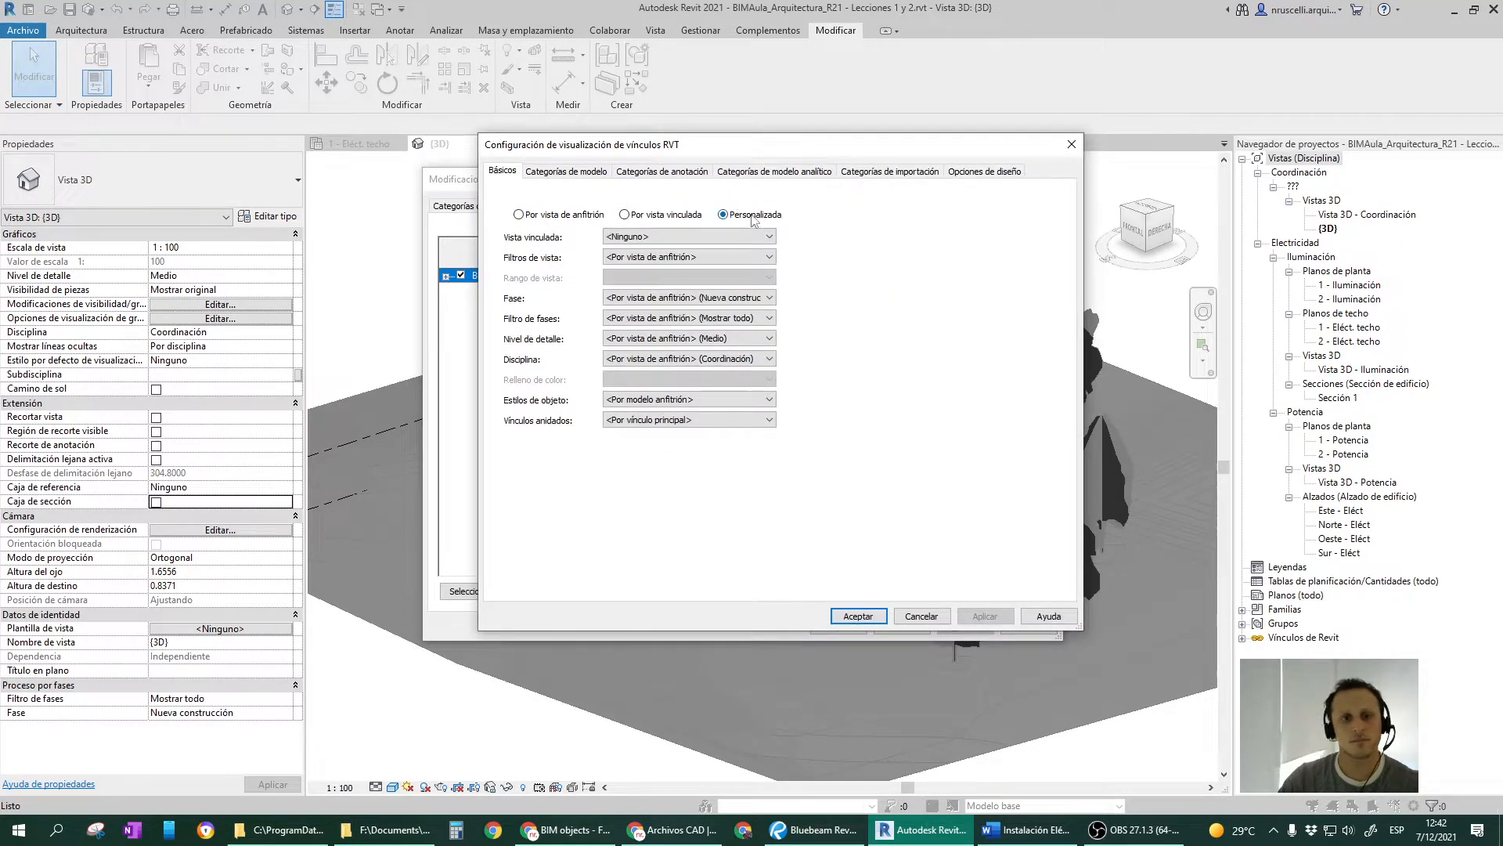
left_click(574, 173)
scroll(576, 365, "down", 7)
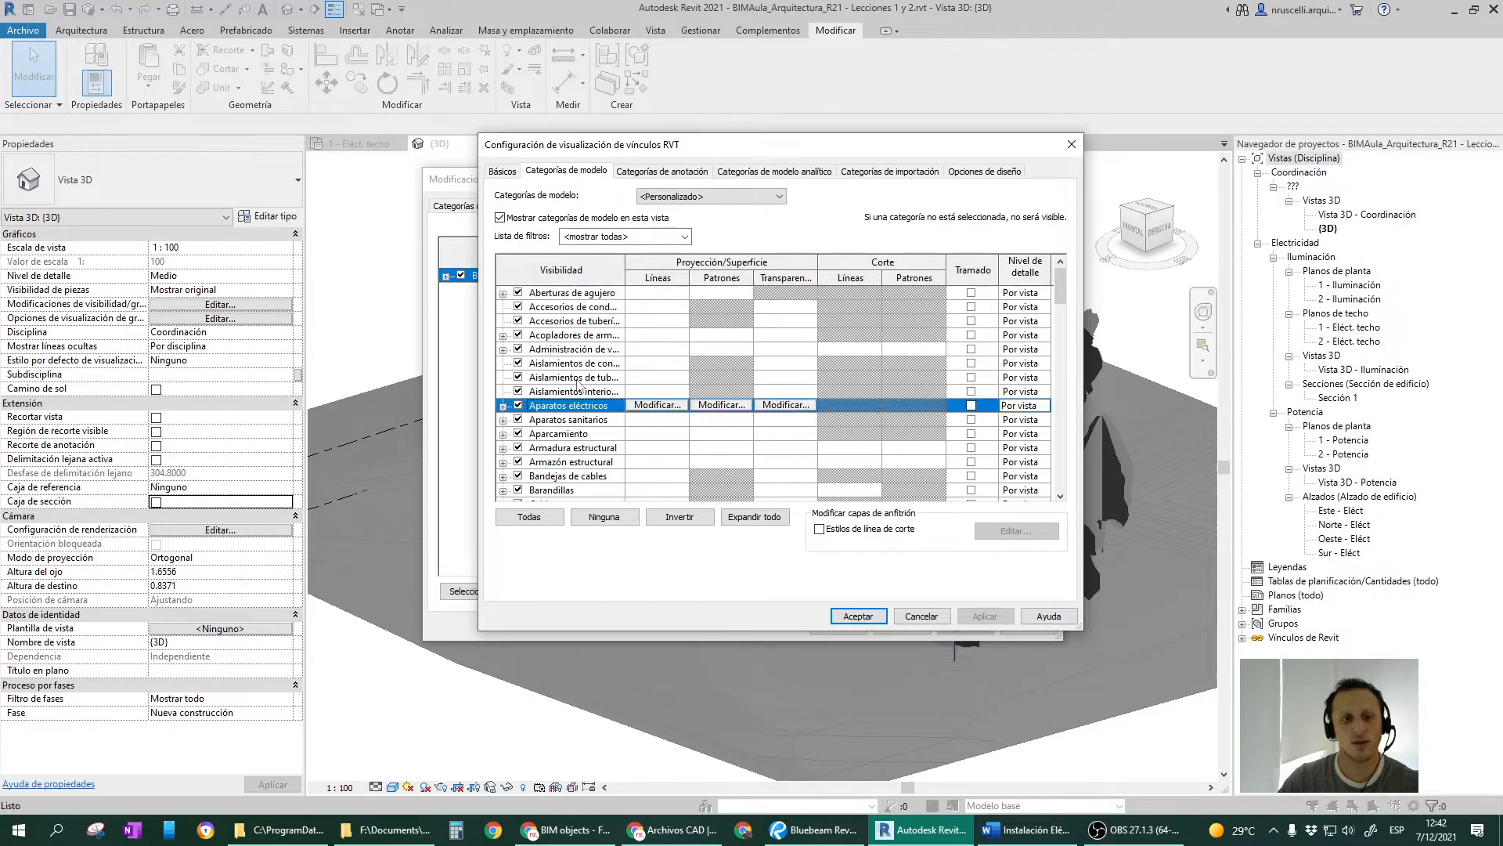
scroll(580, 383, "down", 2)
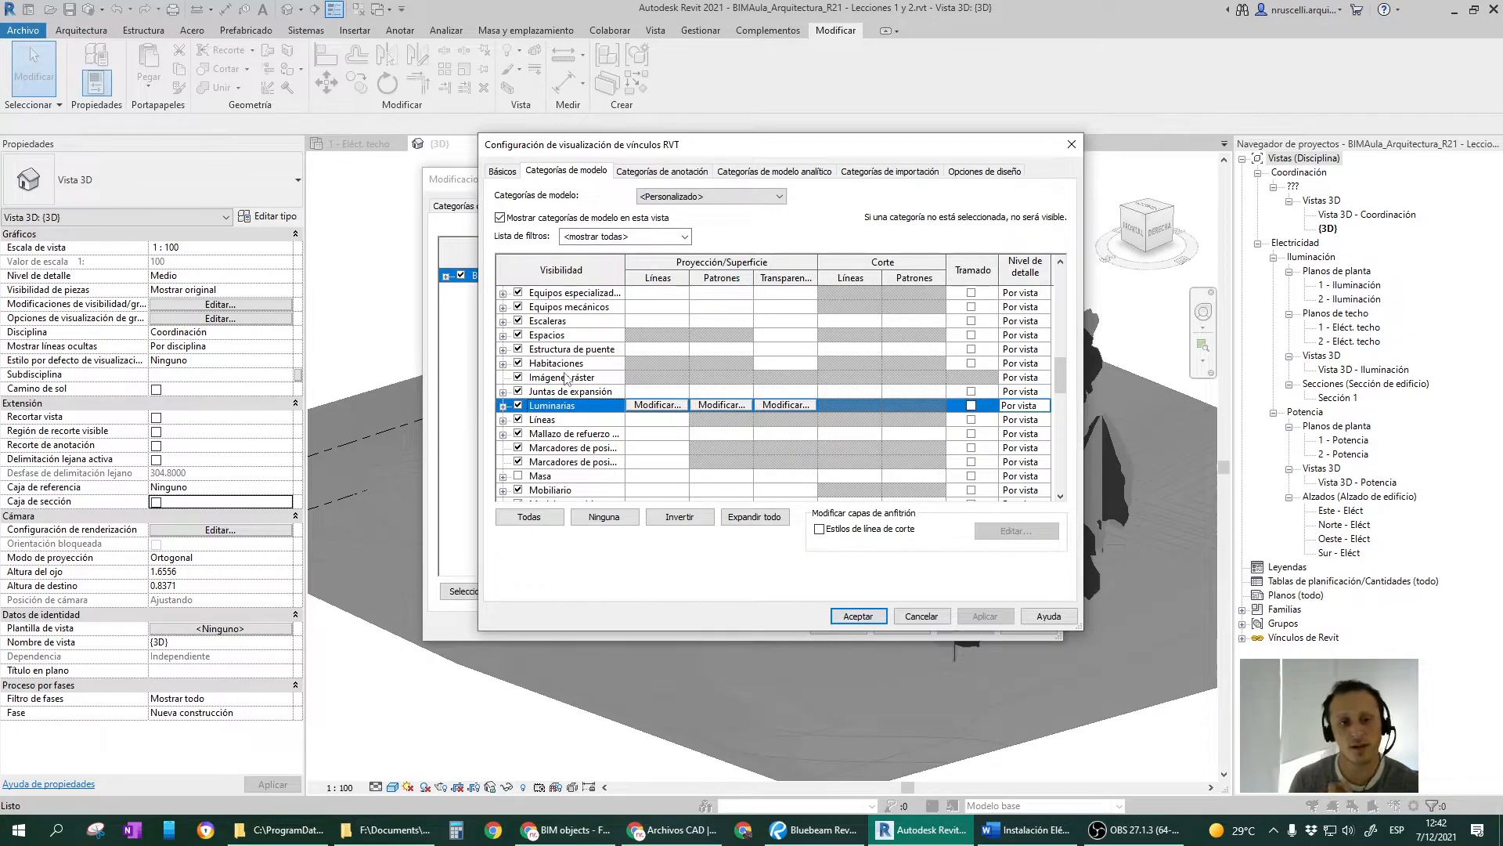
left_click(687, 519)
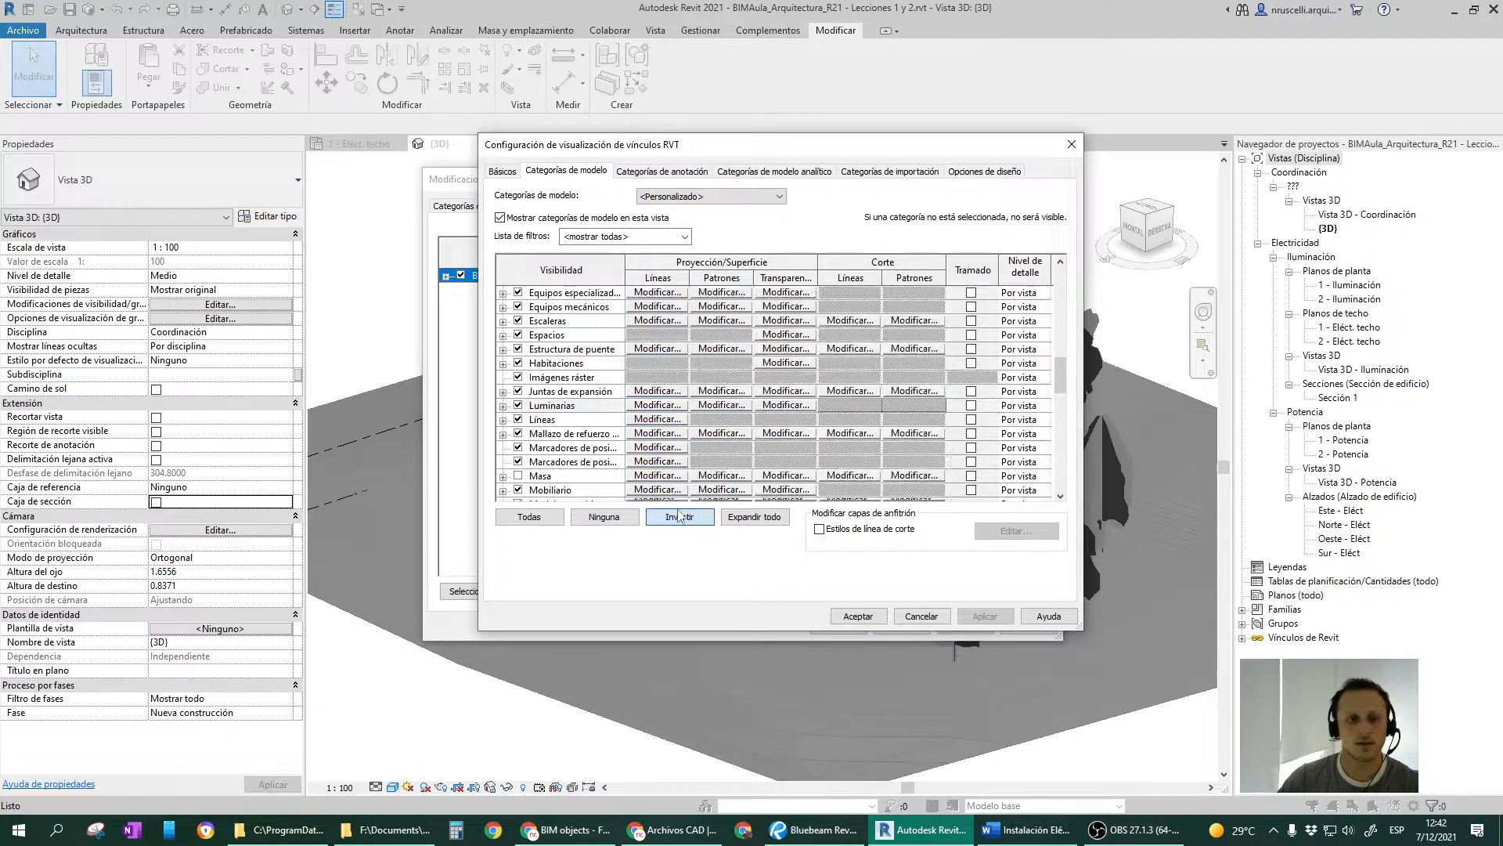
left_click(583, 366)
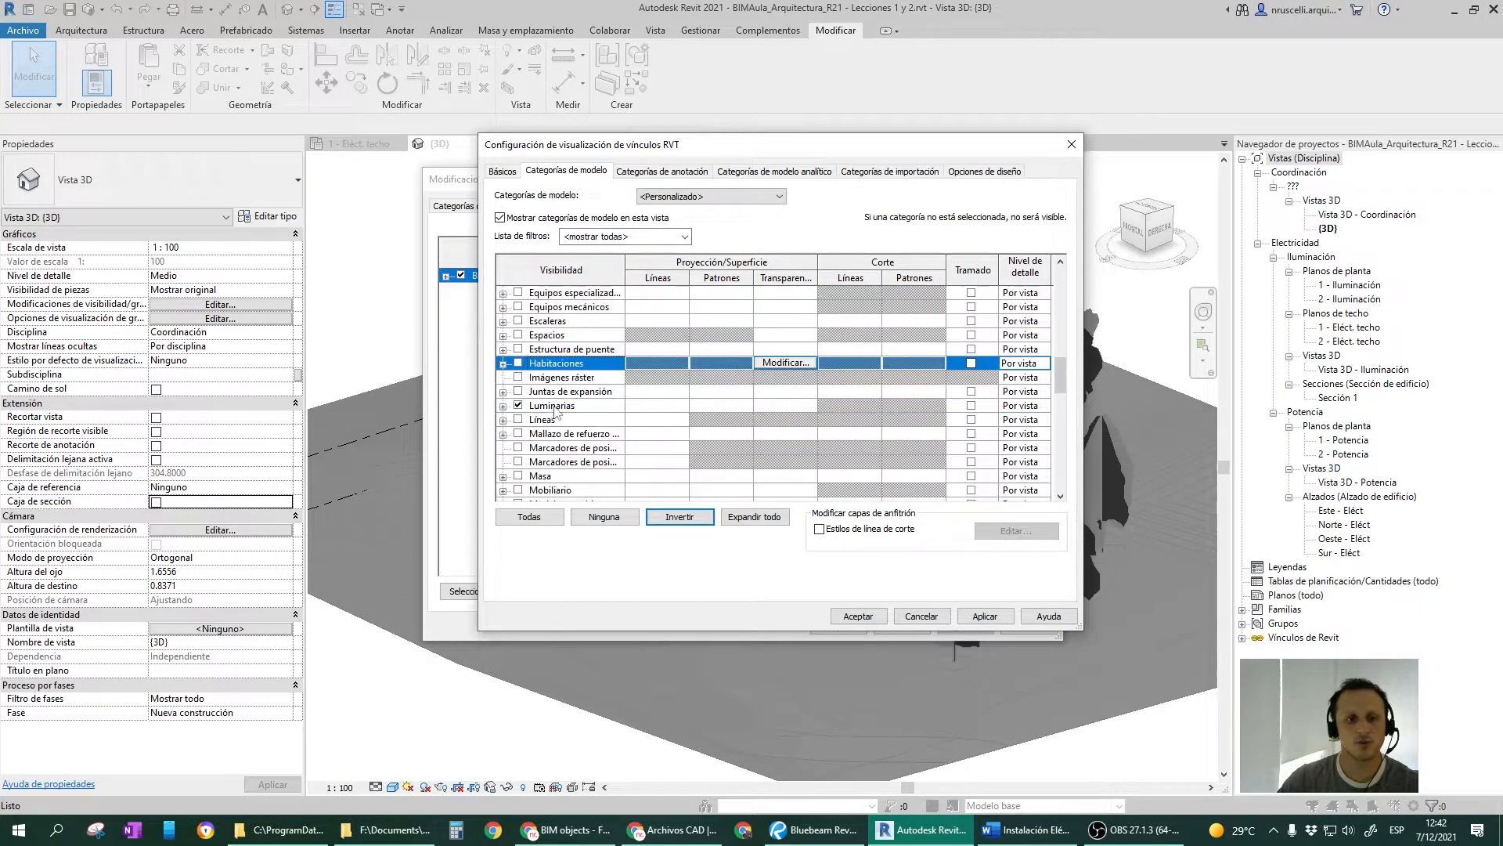
left_click(858, 616)
left_click(854, 623)
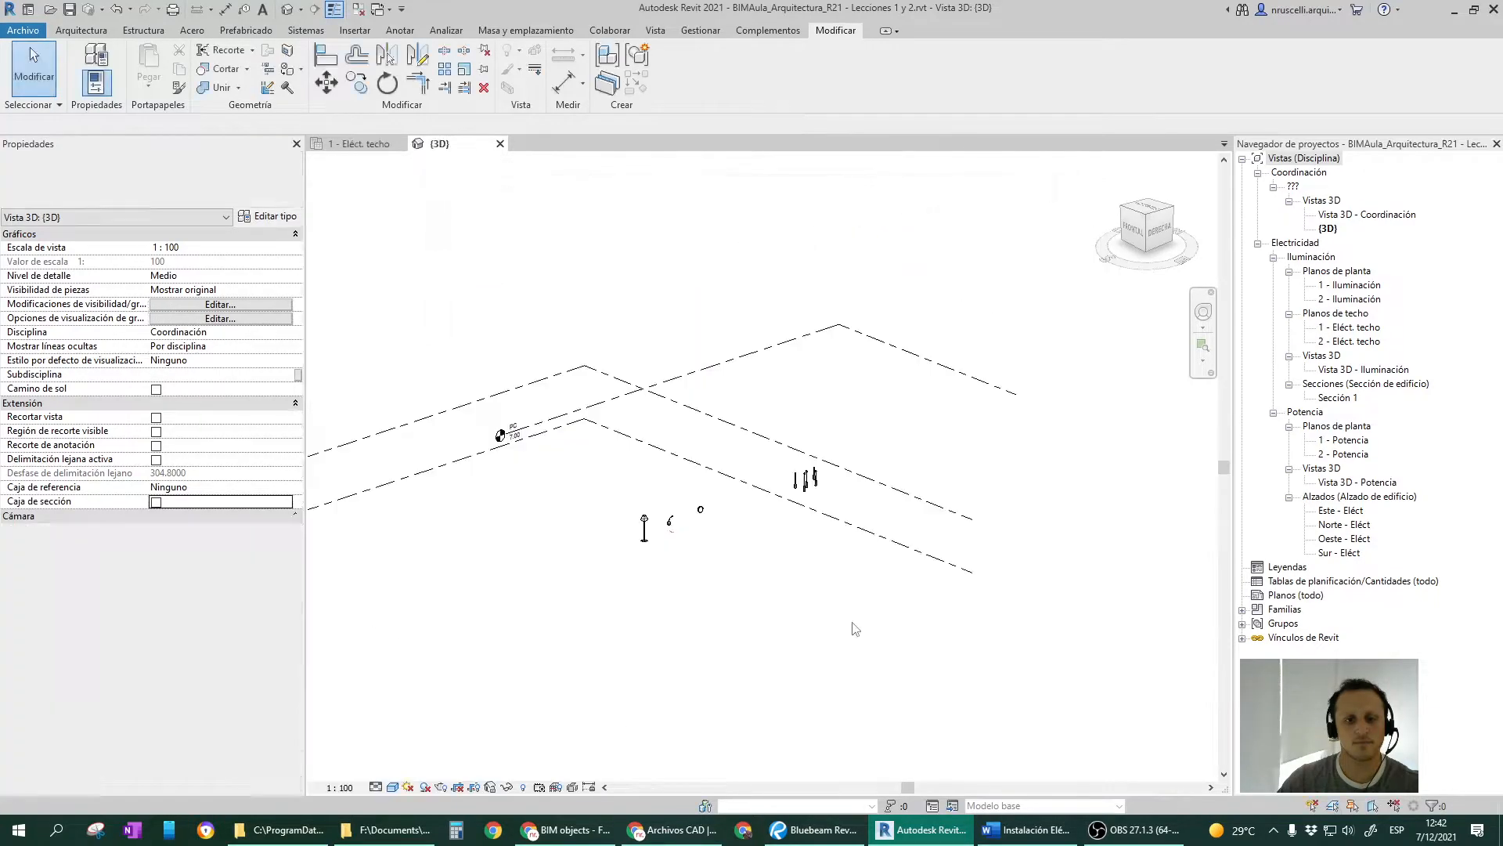
Examine the floor, wall and pendant luminaires left in the 3D view, up close and from several angles.
middle_click_drag(737, 508, 633, 340, "shift")
scroll(681, 557, "up", 2)
middle_click_drag(924, 334, 909, 359, "shift")
scroll(618, 379, "up", 4)
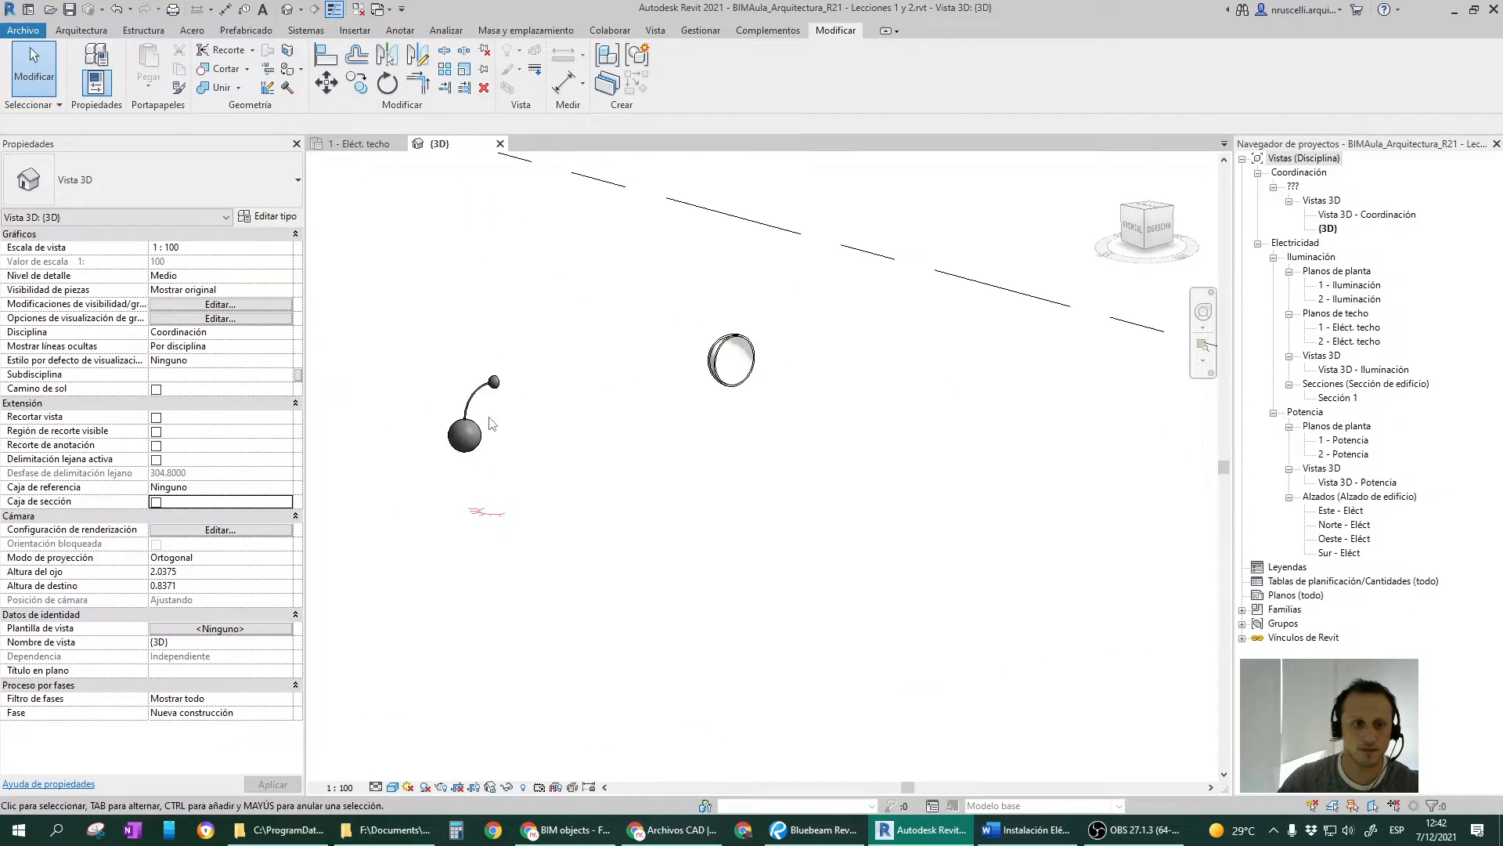
scroll(483, 412, "down", 3)
middle_click_drag(1026, 235, 729, 369)
scroll(728, 370, "up", 5)
left_click_drag(595, 304, 968, 684)
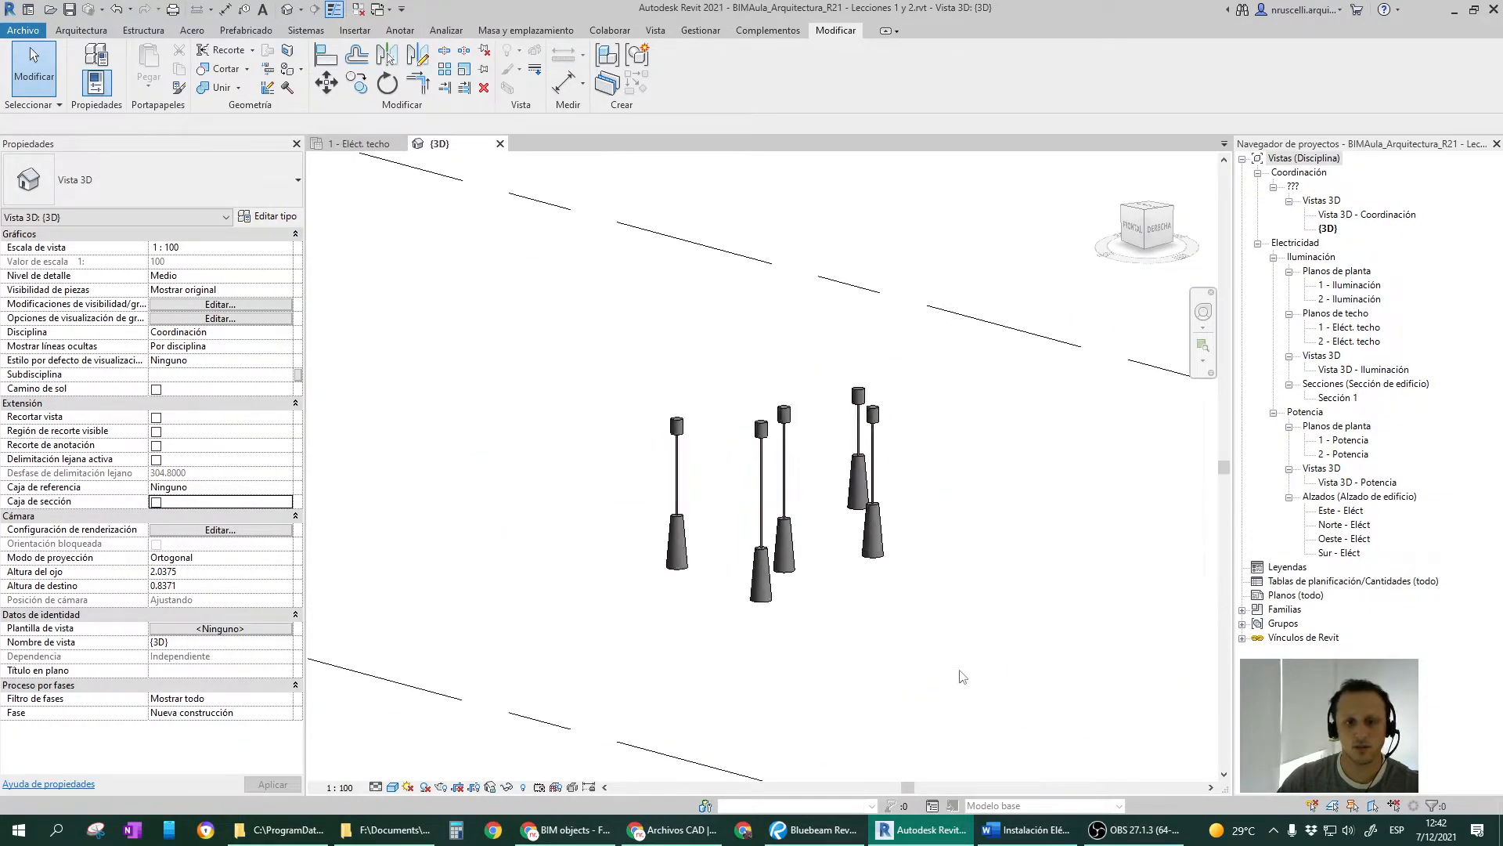
middle_click_drag(822, 576, 747, 447)
scroll(748, 444, "down", 3)
middle_click_drag(791, 386, 846, 486, "shift")
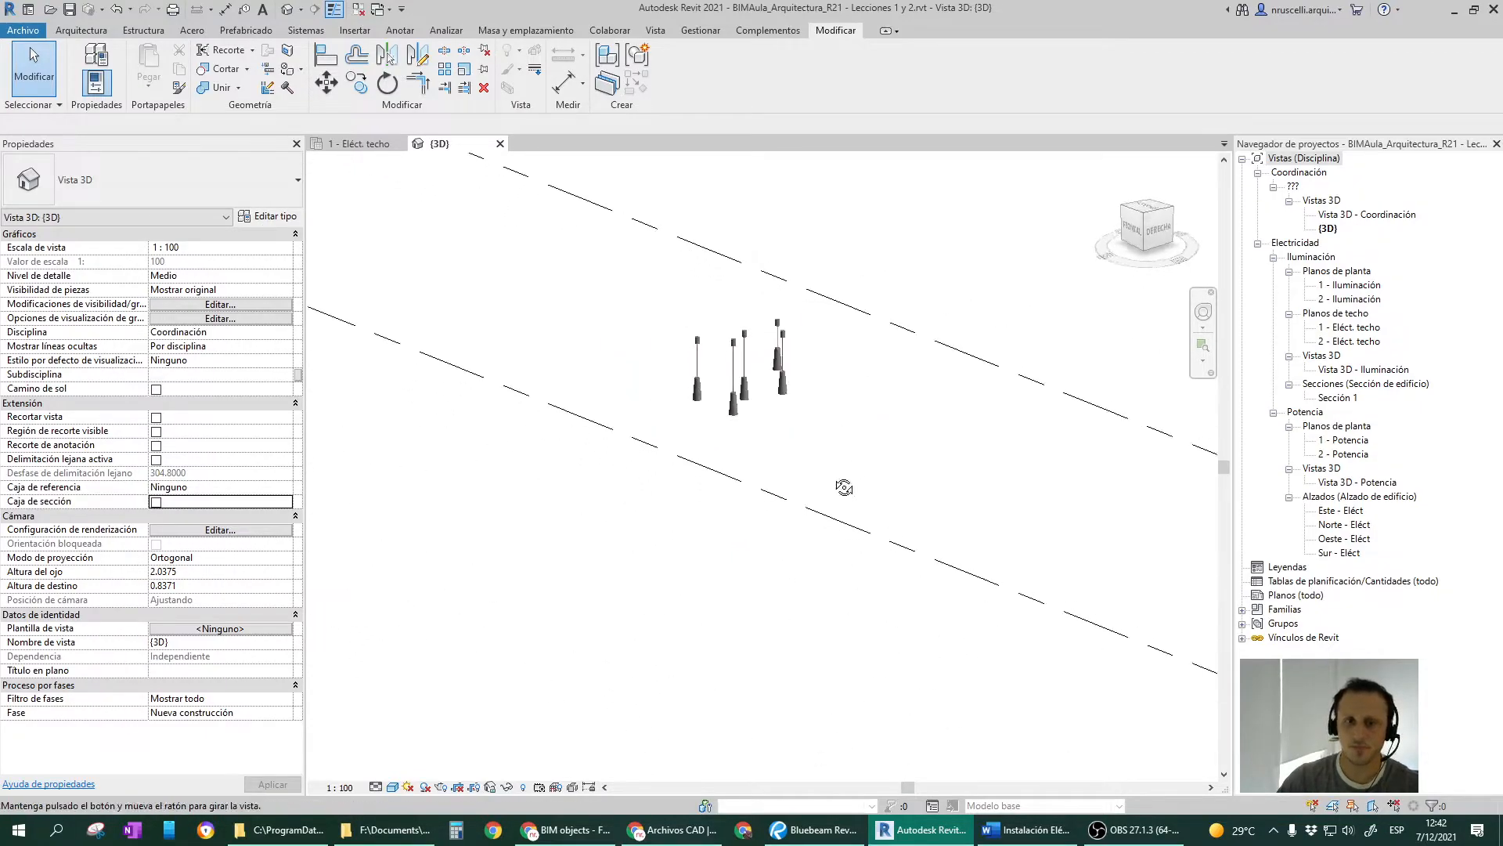
middle_click_drag(788, 560, 947, 597)
middle_click_drag(908, 550, 956, 450)
scroll(925, 399, "down", 2)
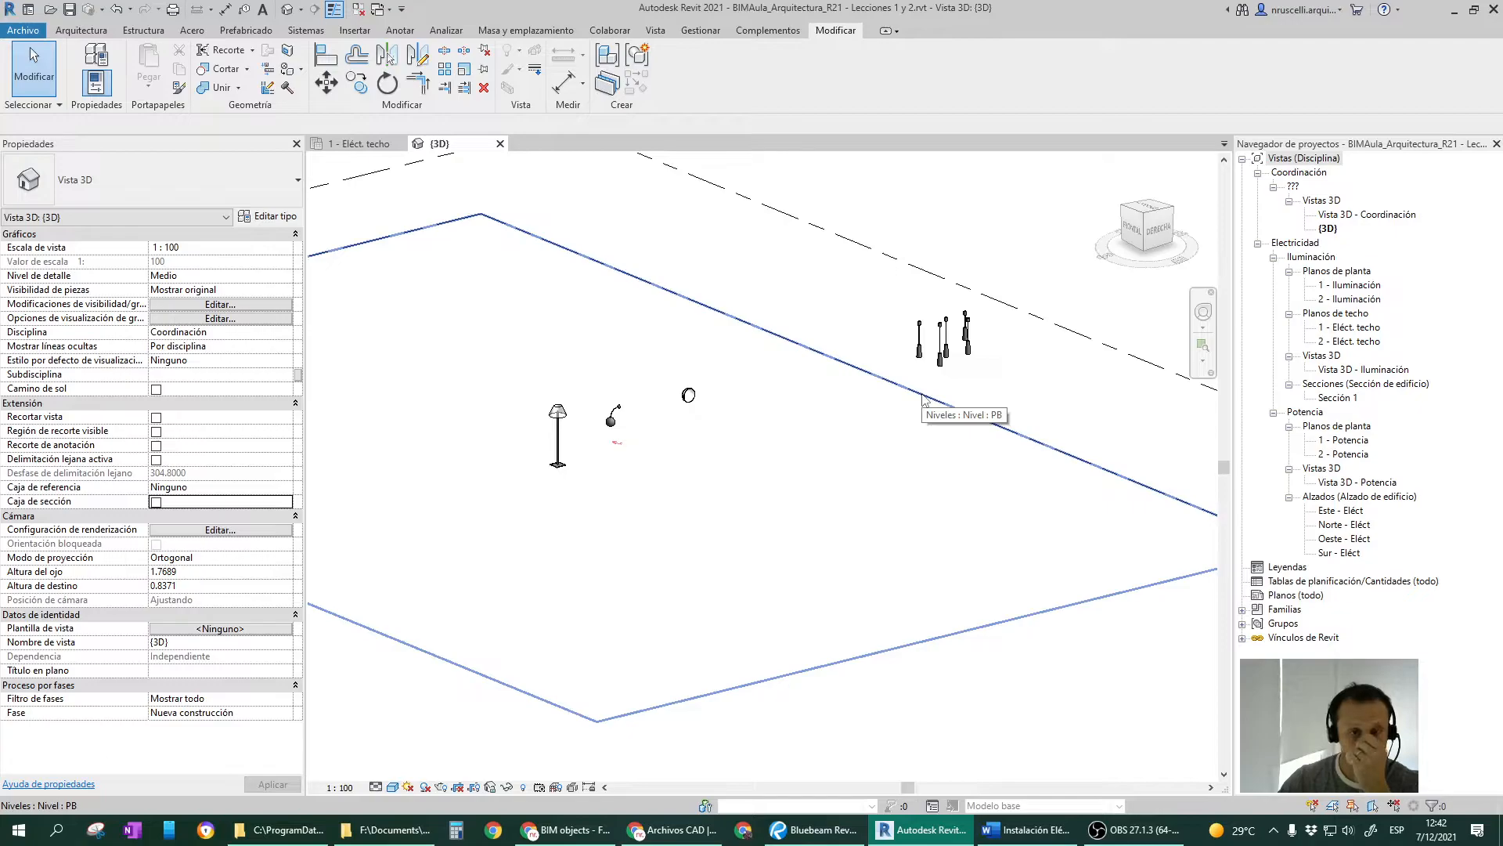
middle_click_drag(924, 400, 875, 505)
Start Copy/Monitor on the linked architectural model BIMAula_Arquitectura_R21.rvt.
left_click(619, 31)
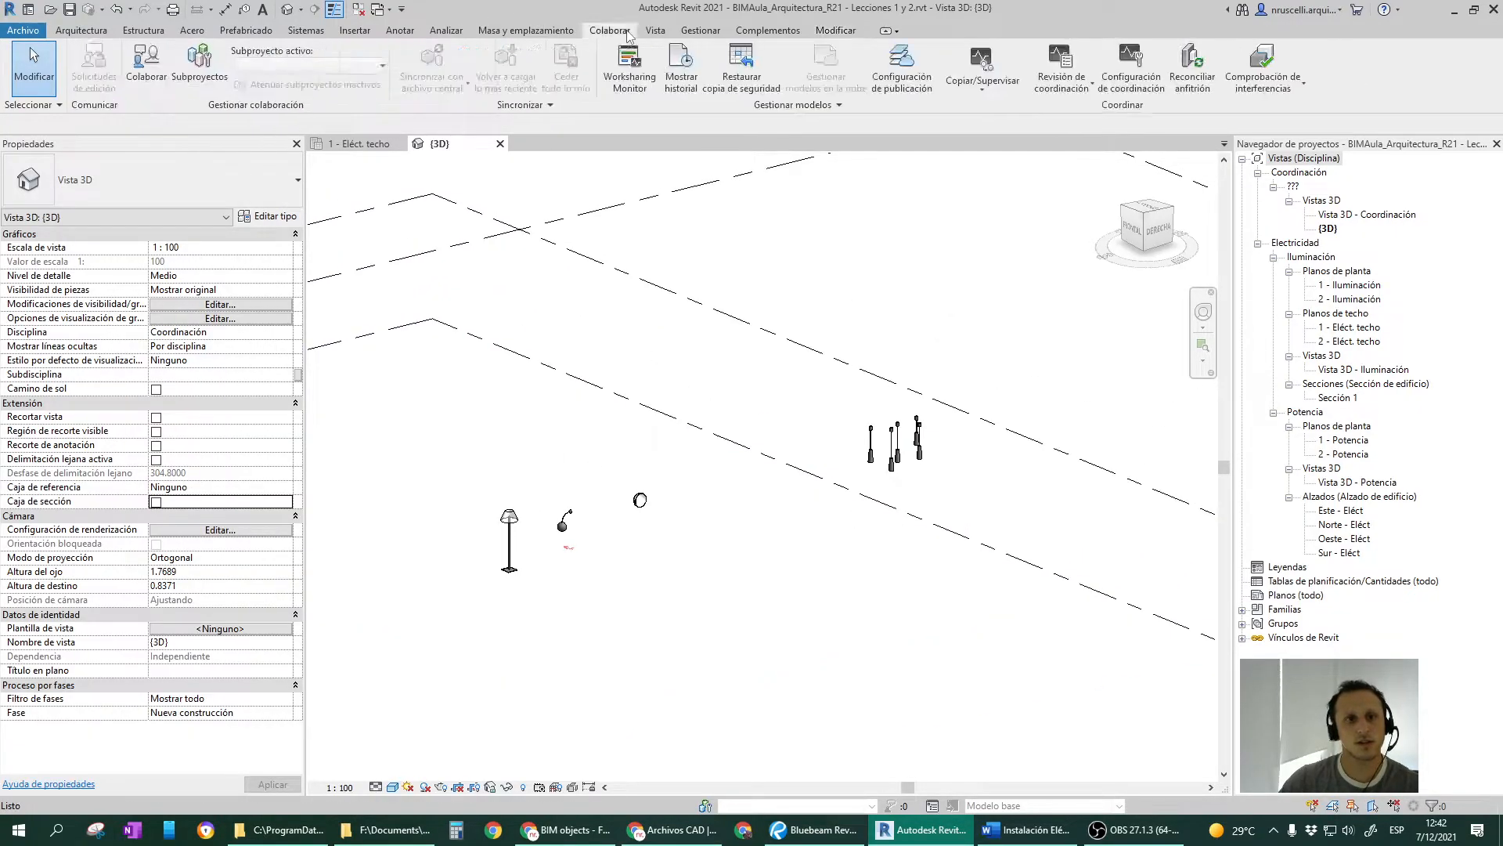
left_click(983, 85)
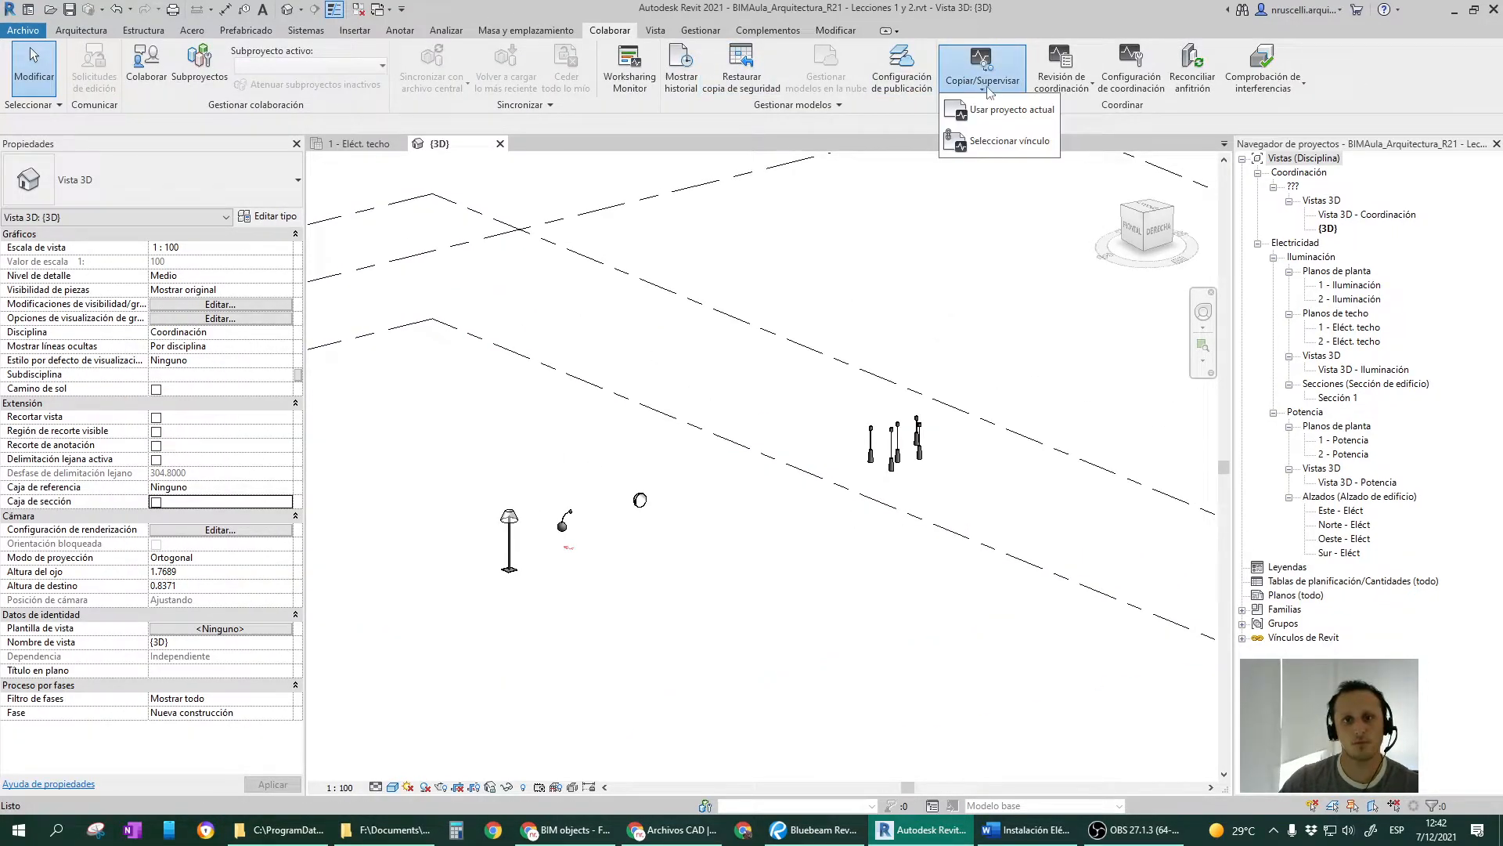
left_click(1006, 141)
left_click(899, 456)
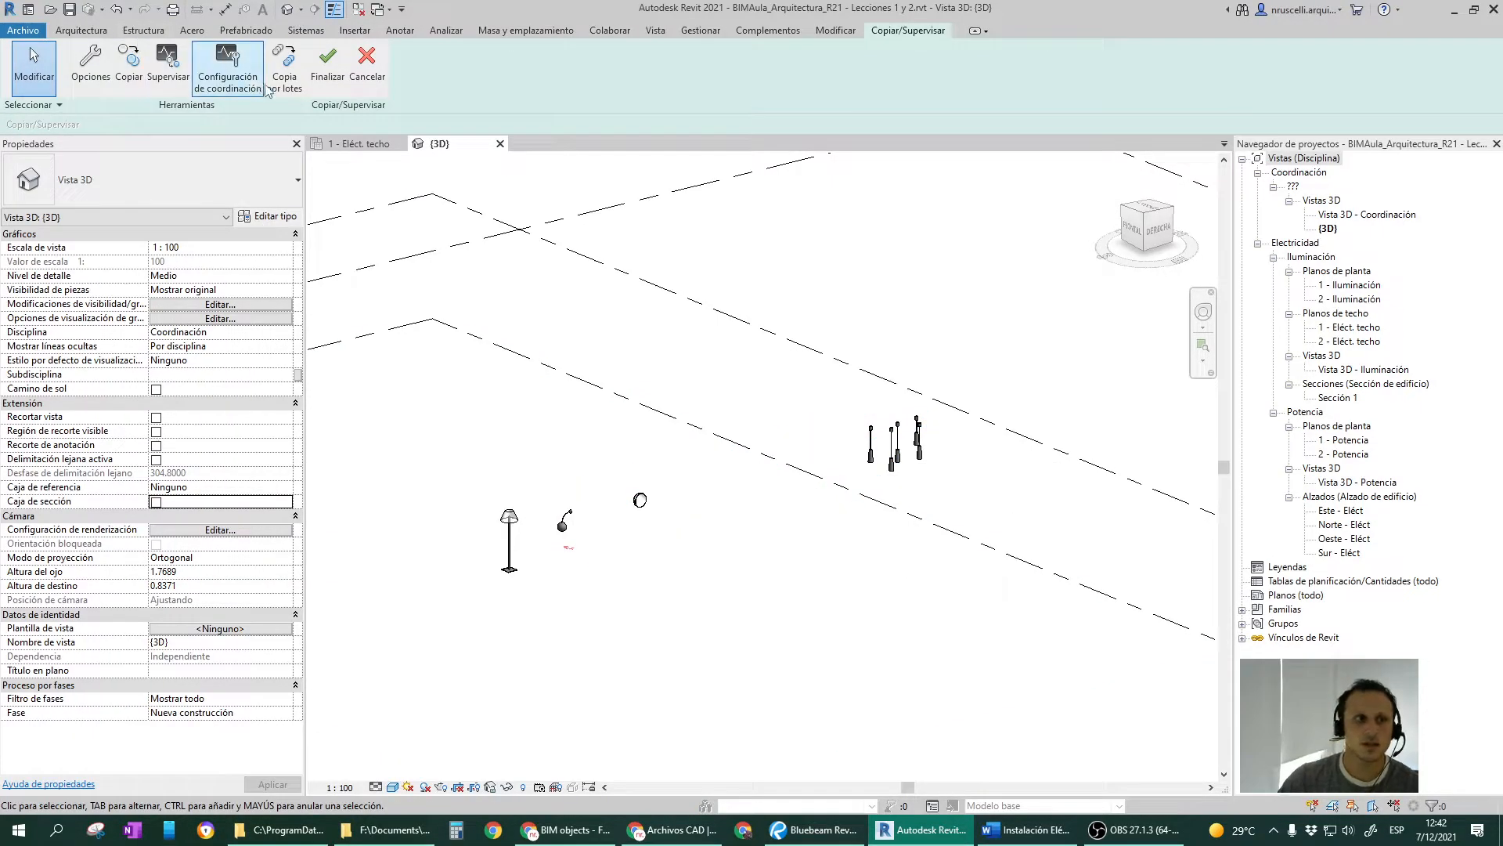
In the batch copy's type mapping settings, set the copy behaviour of the Luminarias category to Permitir copia por lotes.
scroll(672, 548, "up", 2)
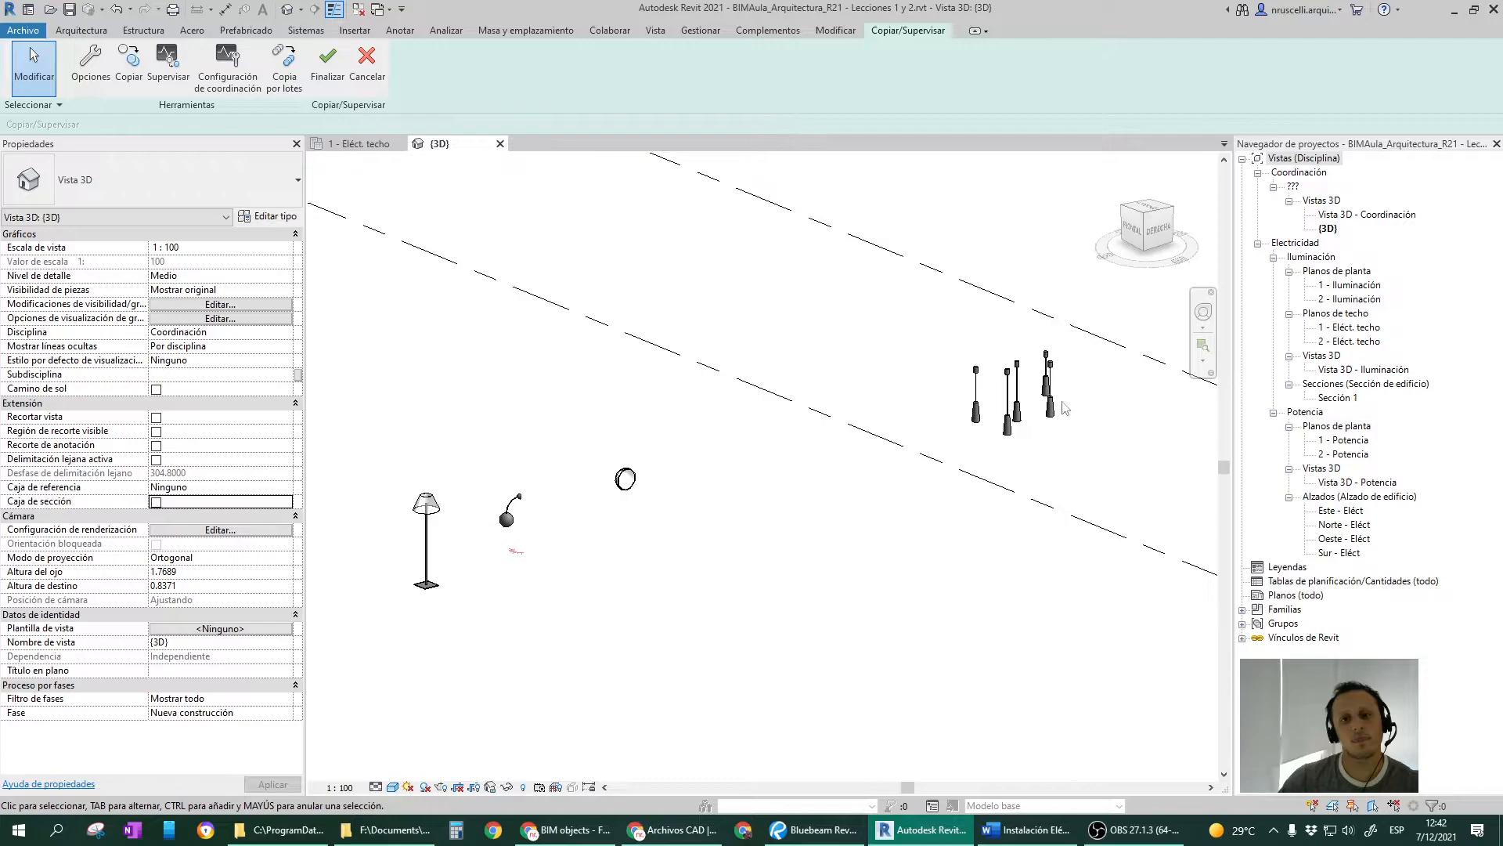
scroll(1066, 408, "up", 5)
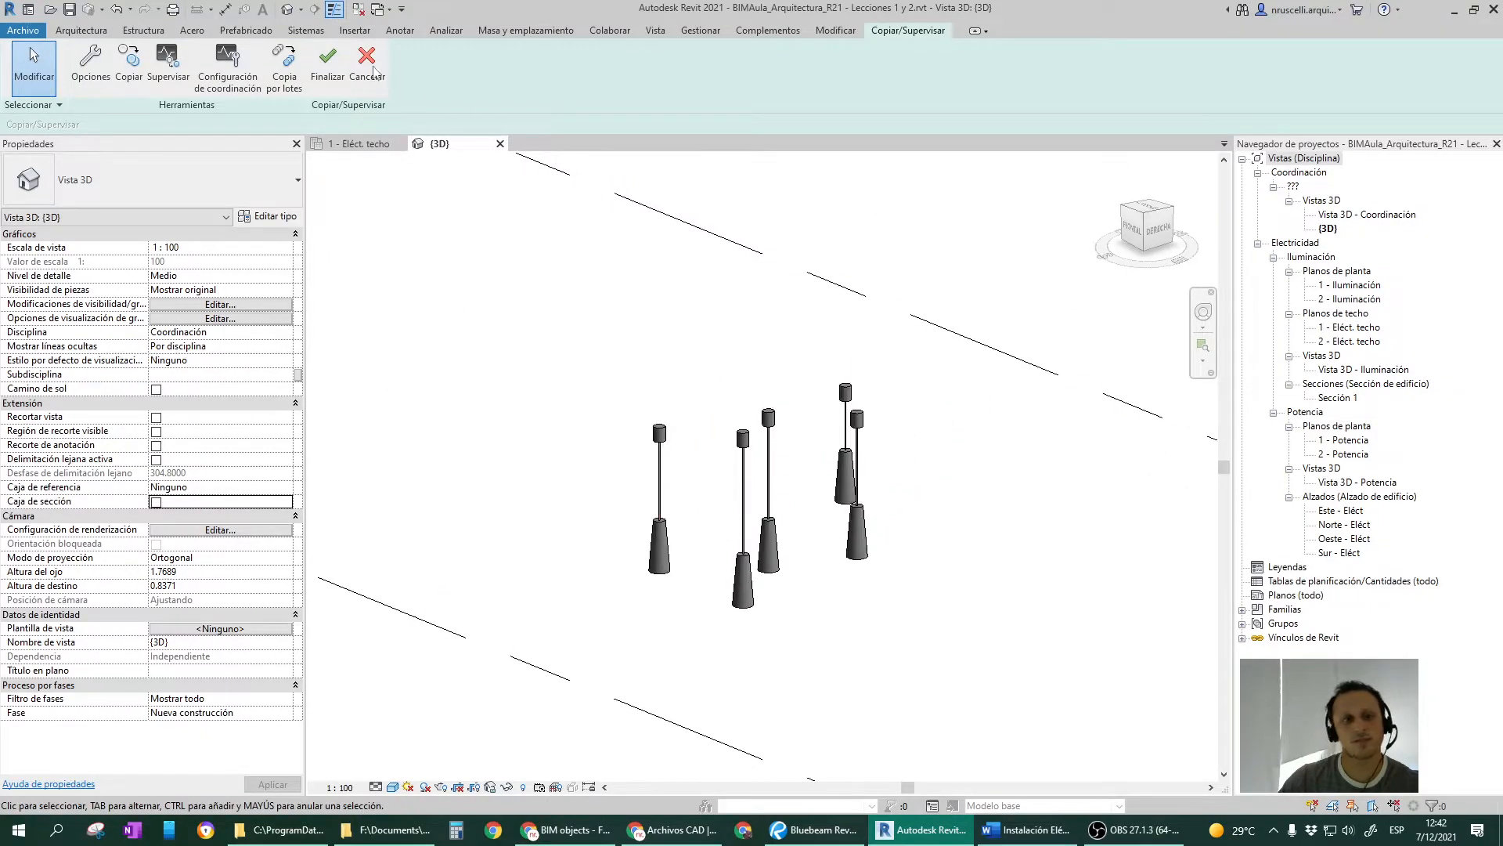
left_click(293, 61)
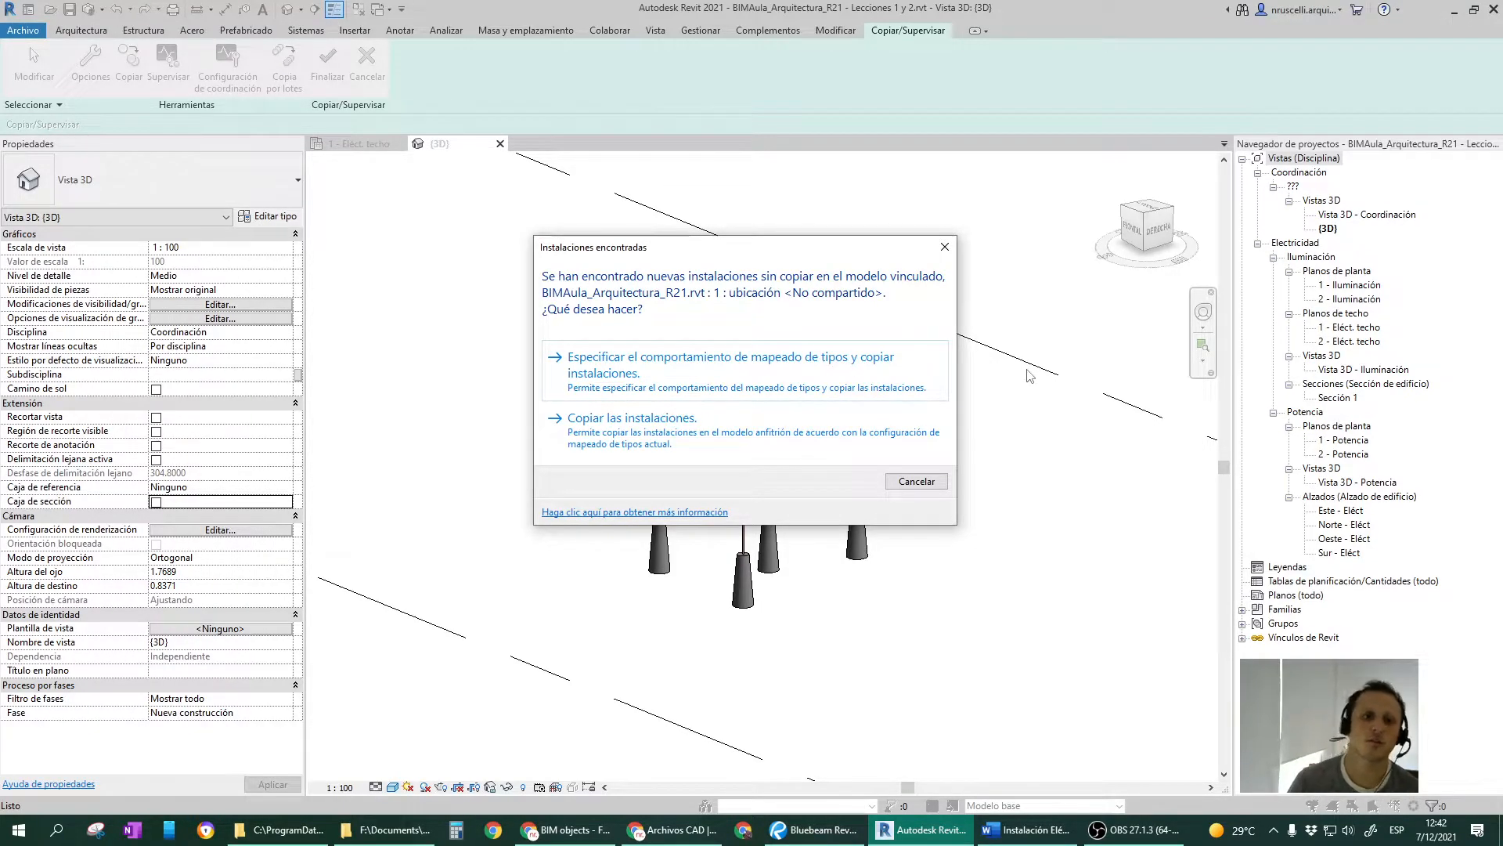
left_click(809, 381)
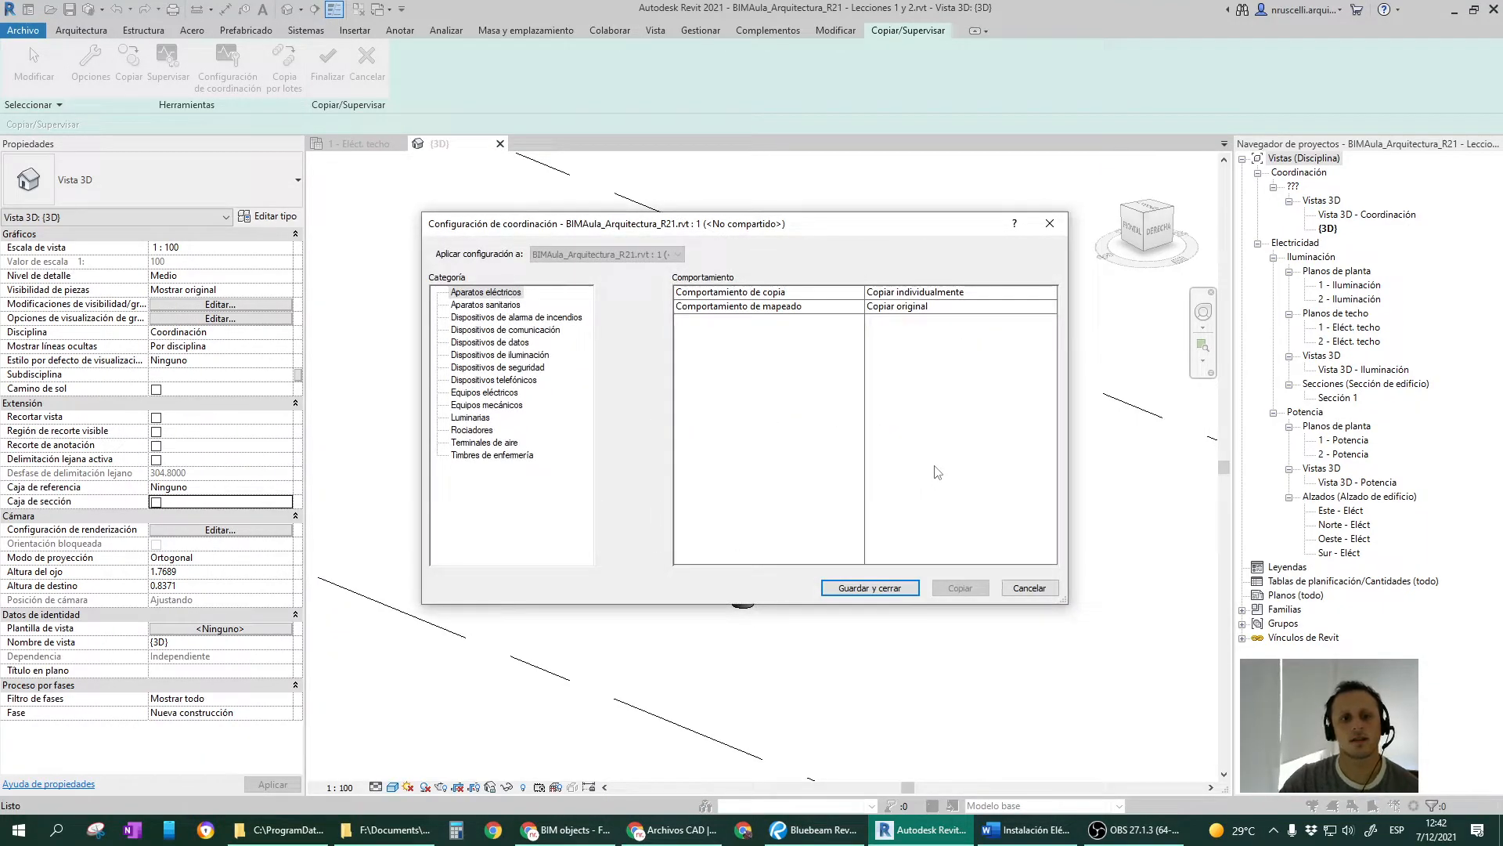
left_click(471, 417)
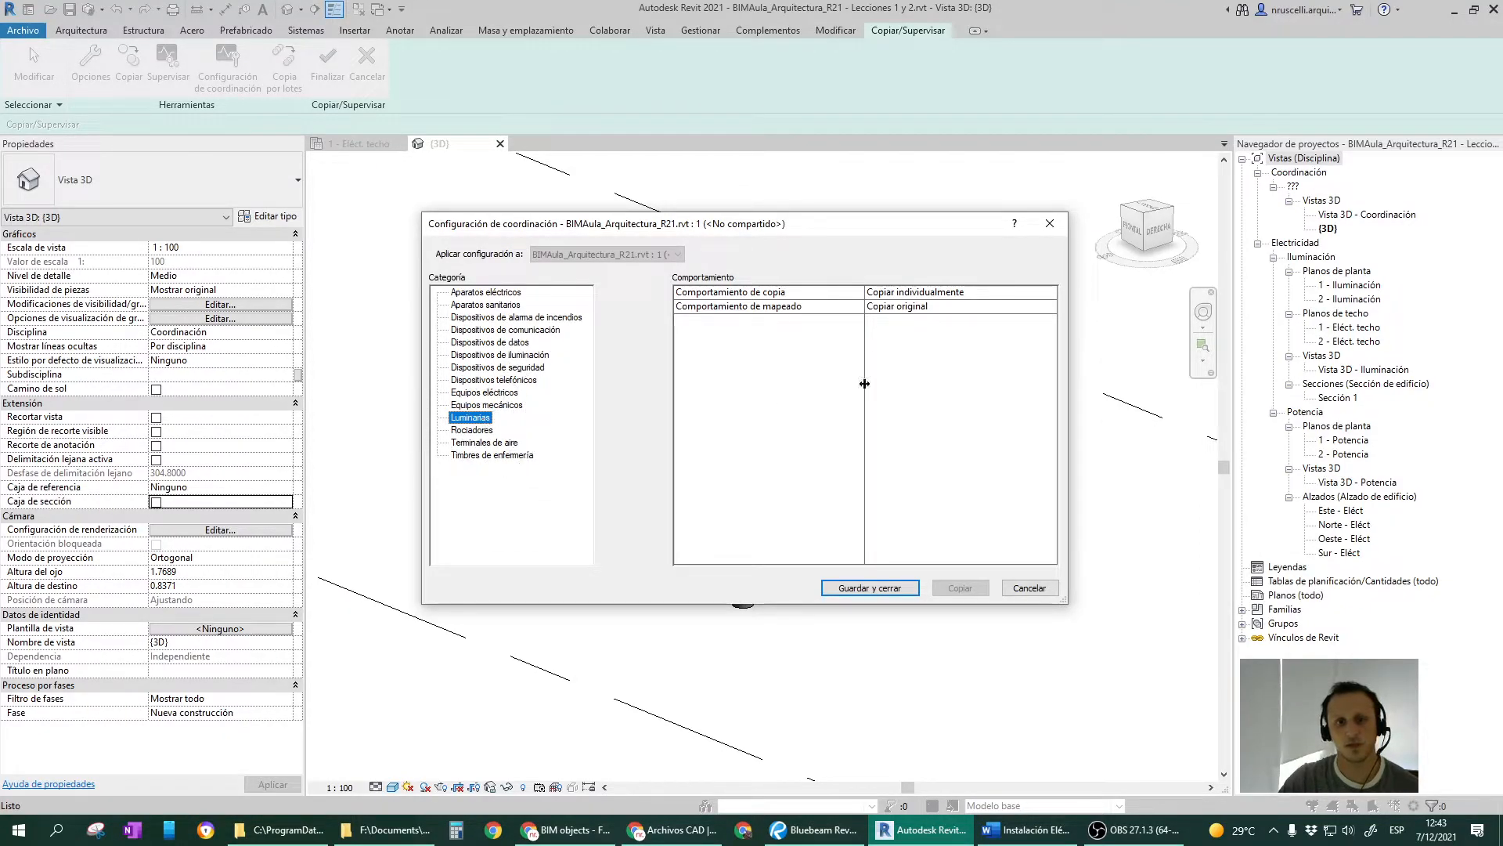
left_click(1010, 293)
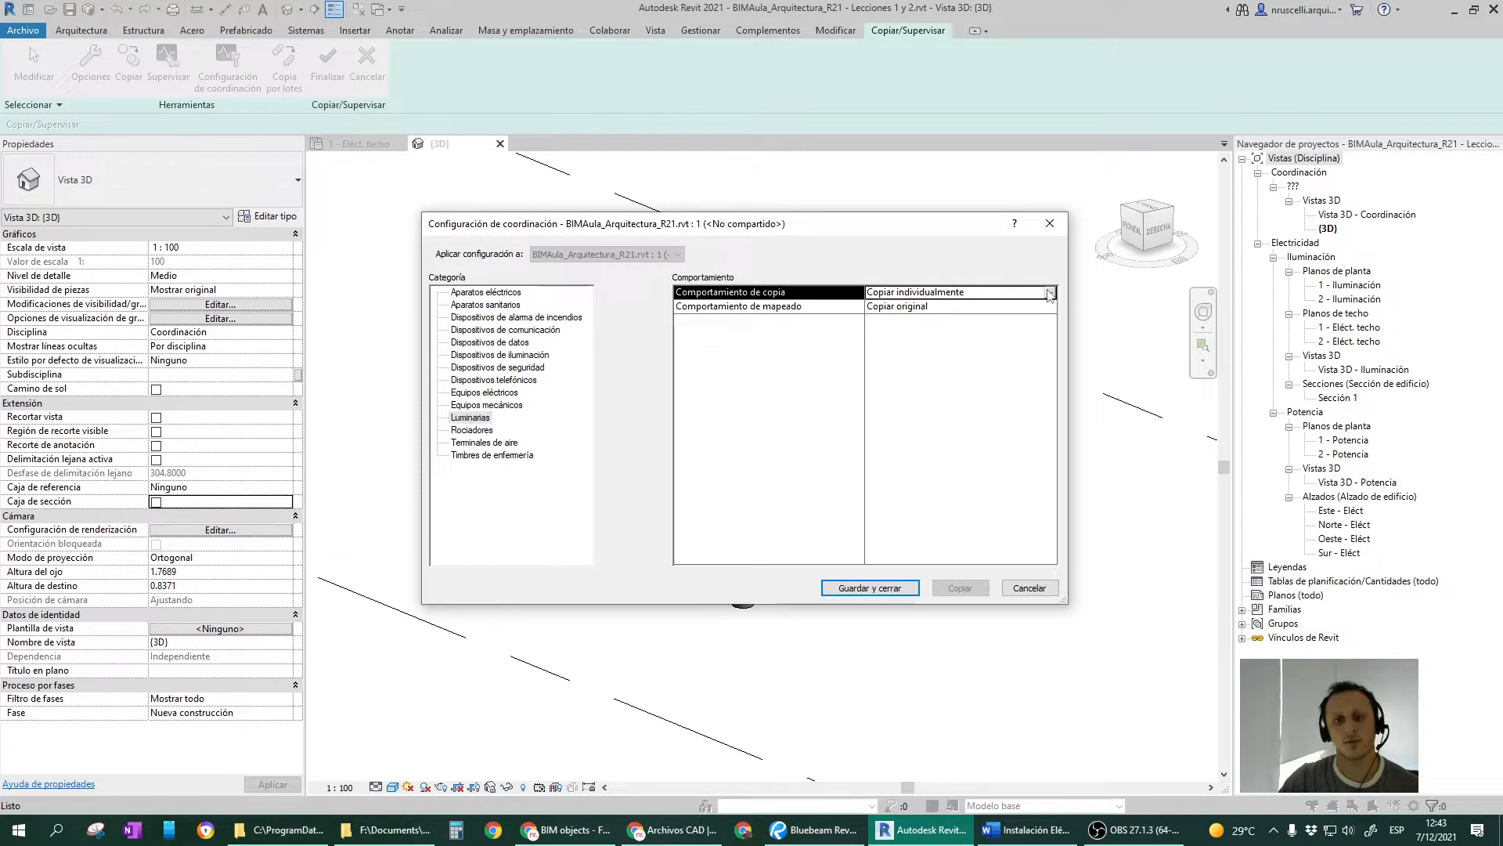
left_click(1050, 292)
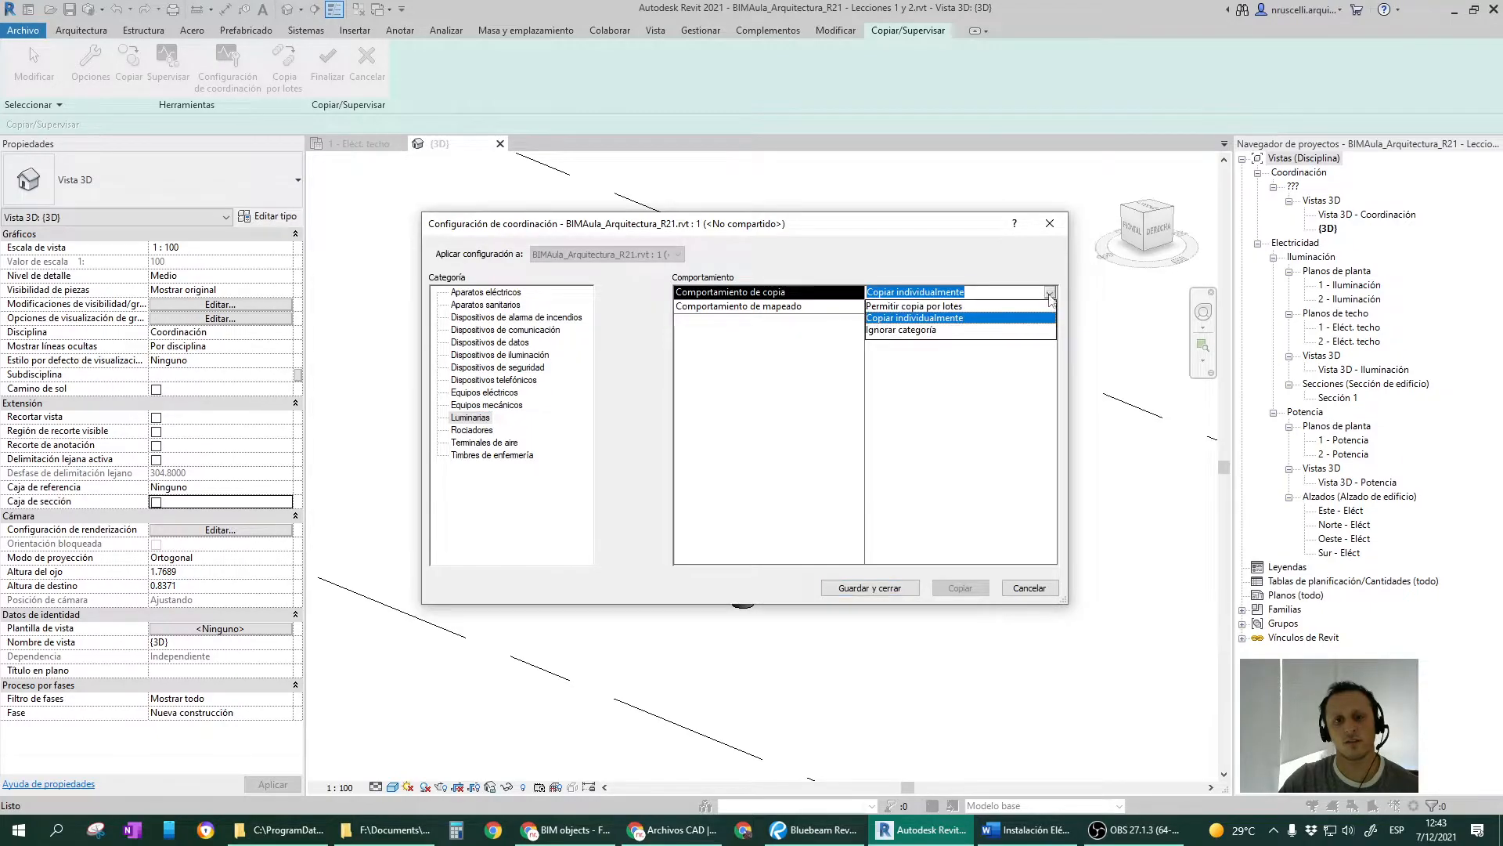
left_click(946, 306)
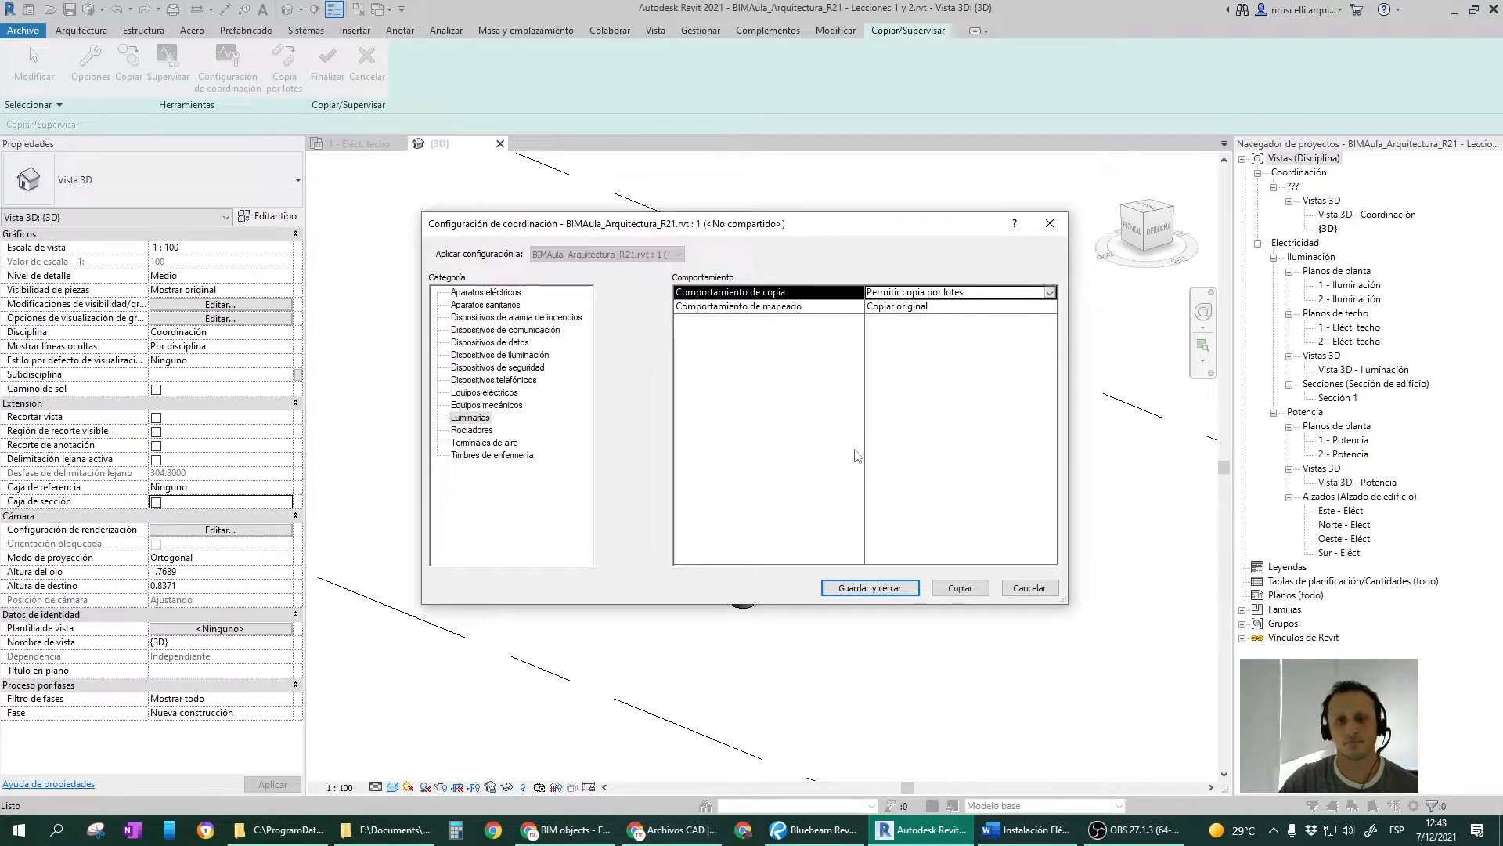
Try Especificar mapeado de tipo as the Luminarias mapping behaviour, return it to Copiar original, and save and close the coordination settings.
left_click(817, 308)
left_click_drag(835, 231, 404, 193)
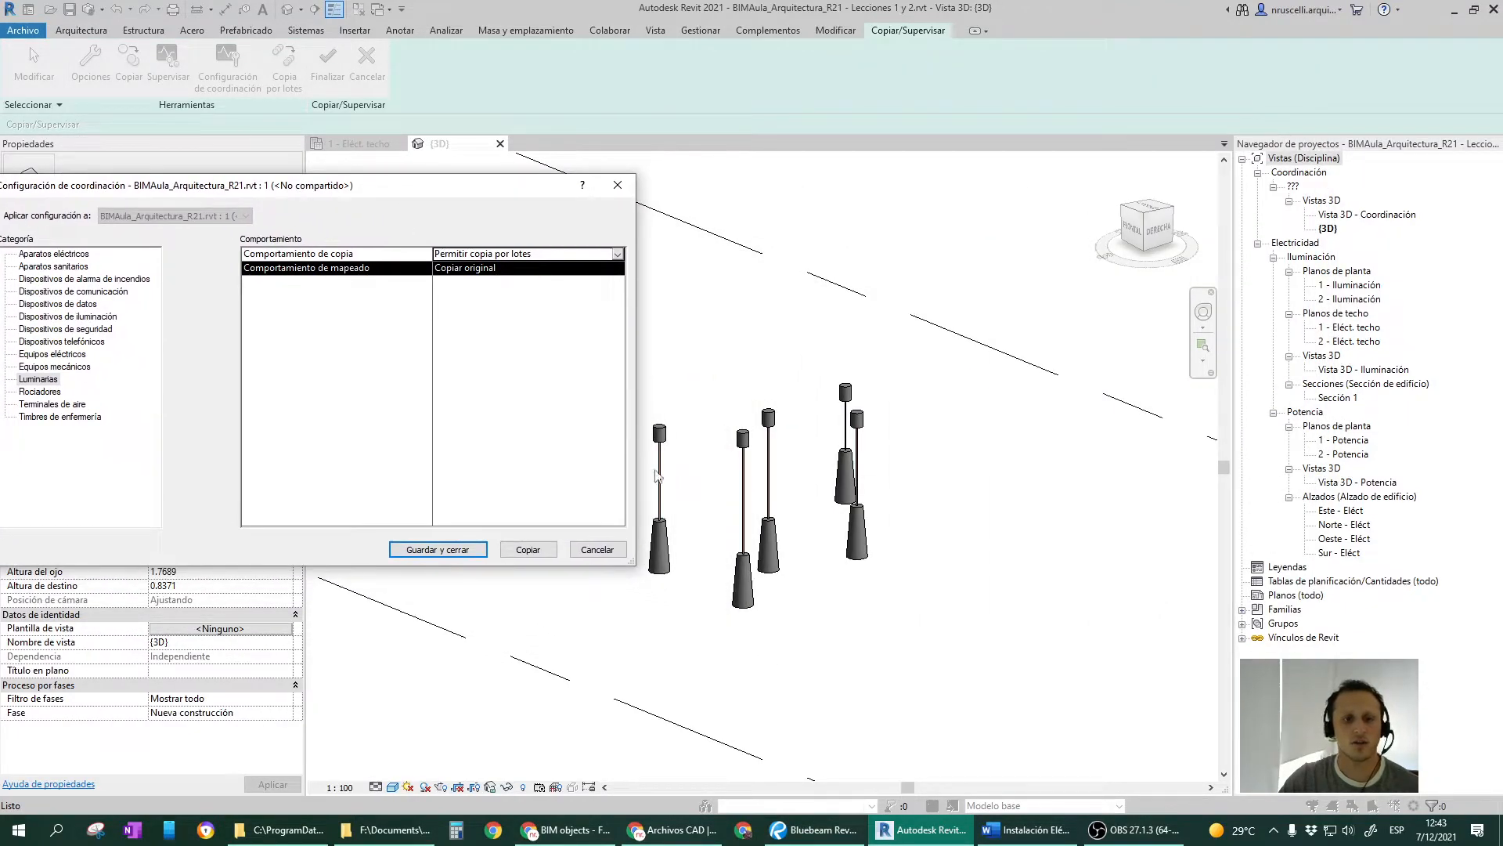
left_click(619, 269)
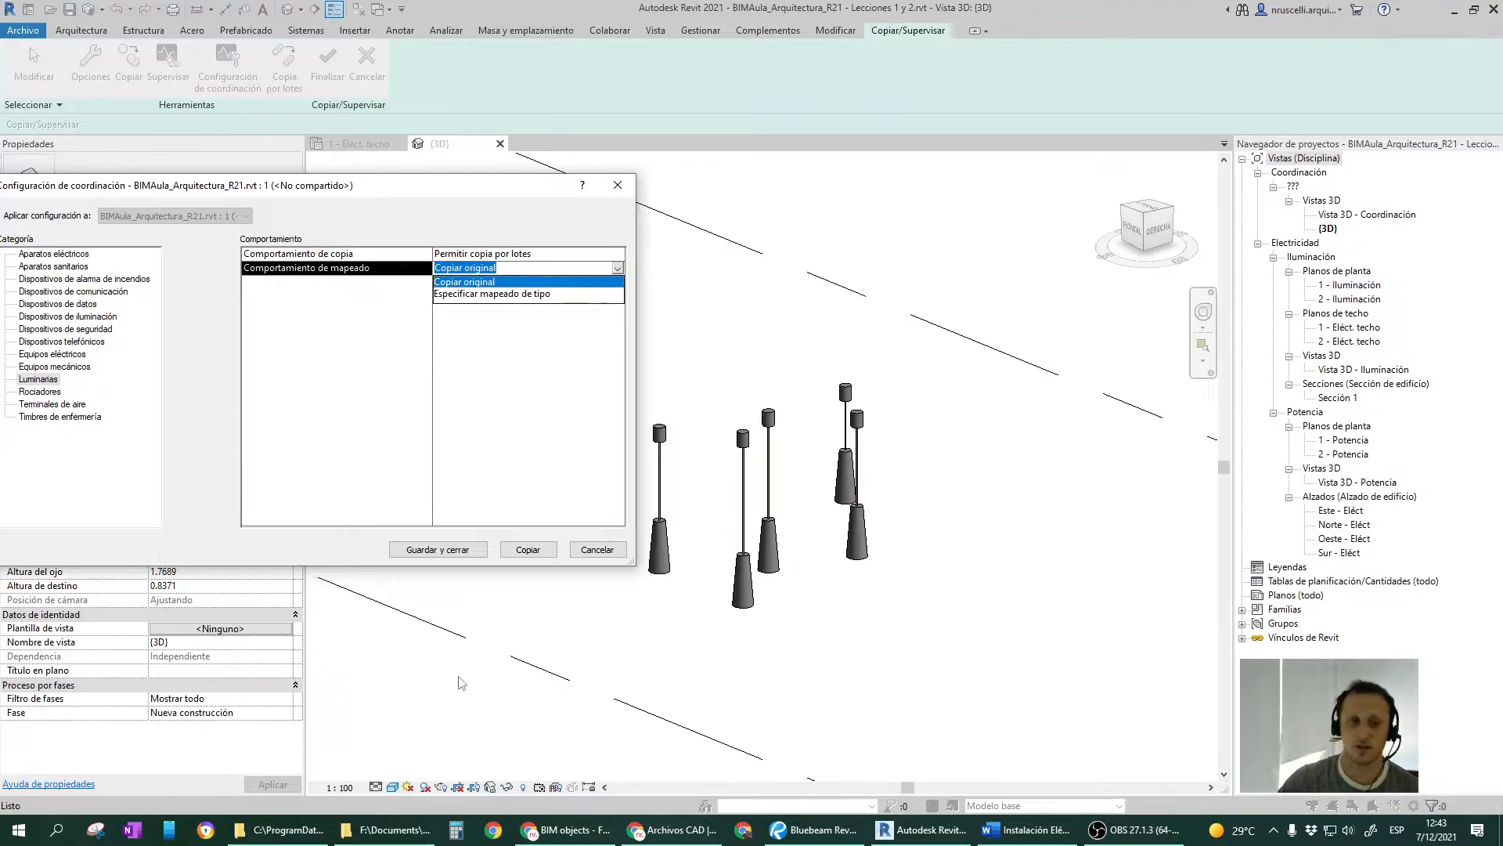
left_click(479, 295)
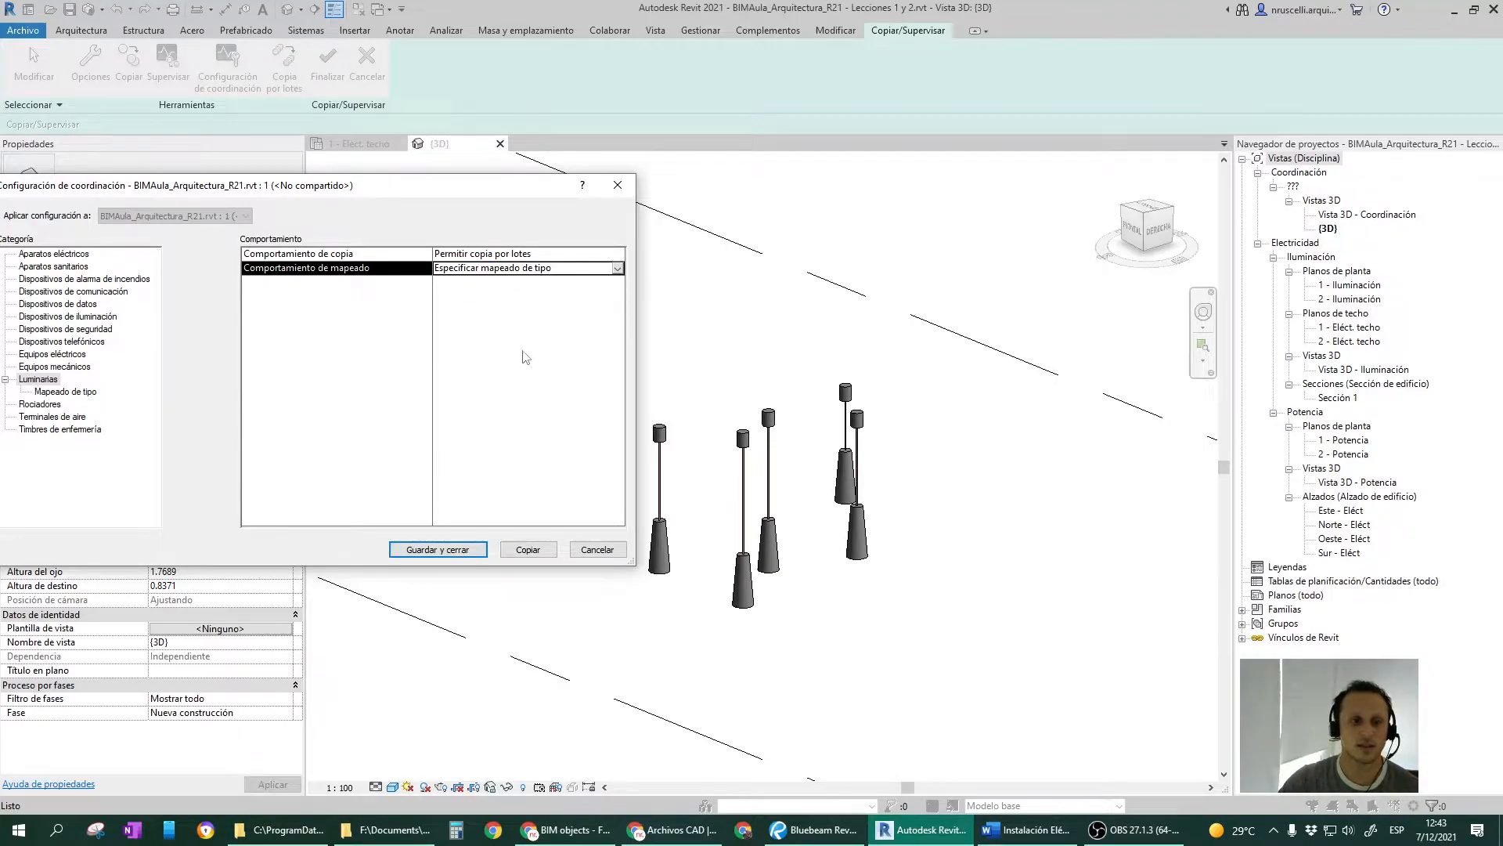
left_click(618, 269)
left_click(541, 282)
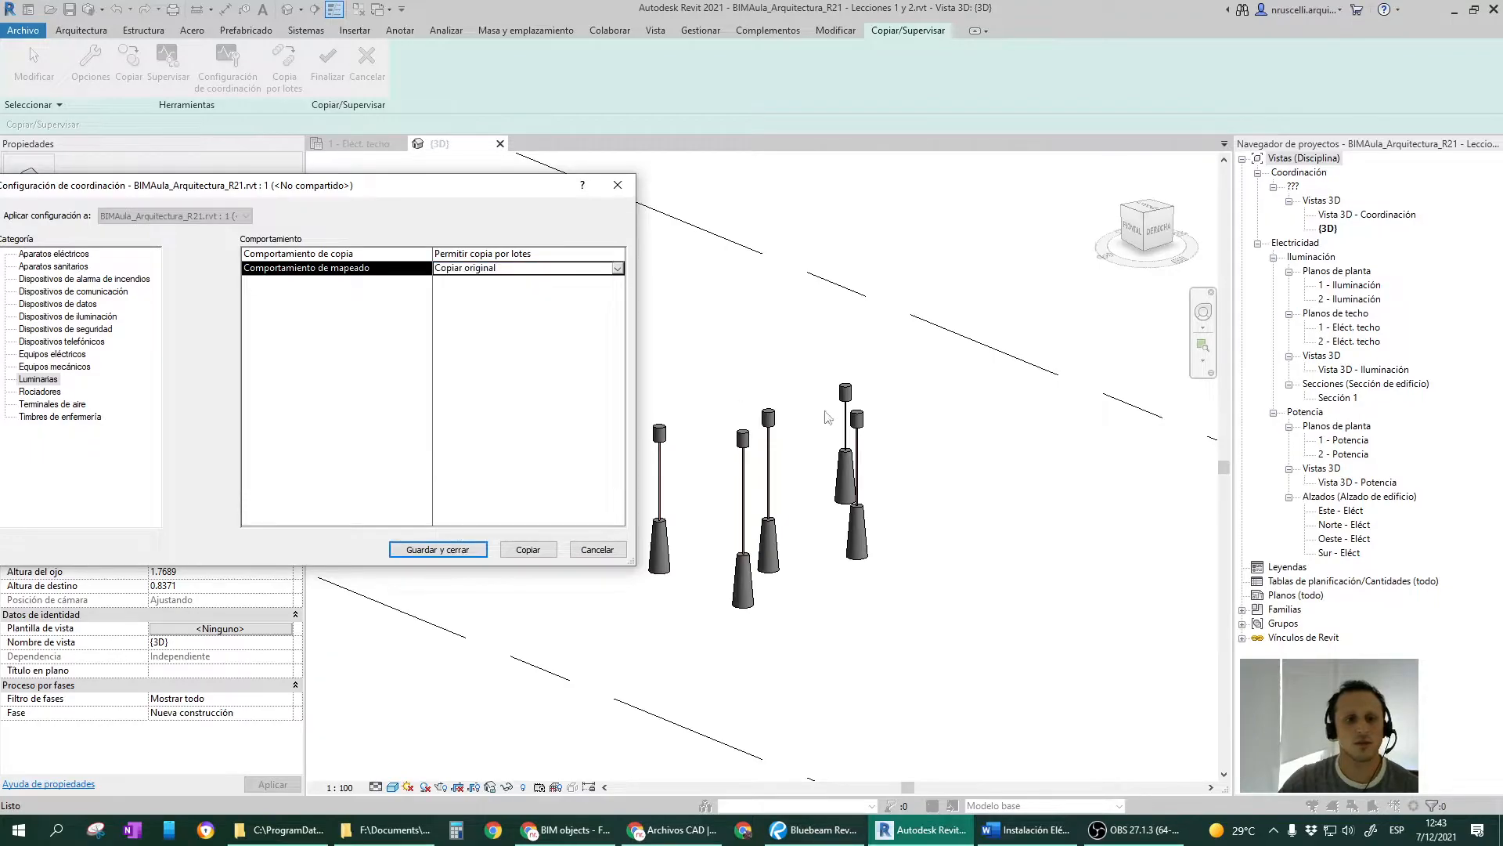
left_click(452, 550)
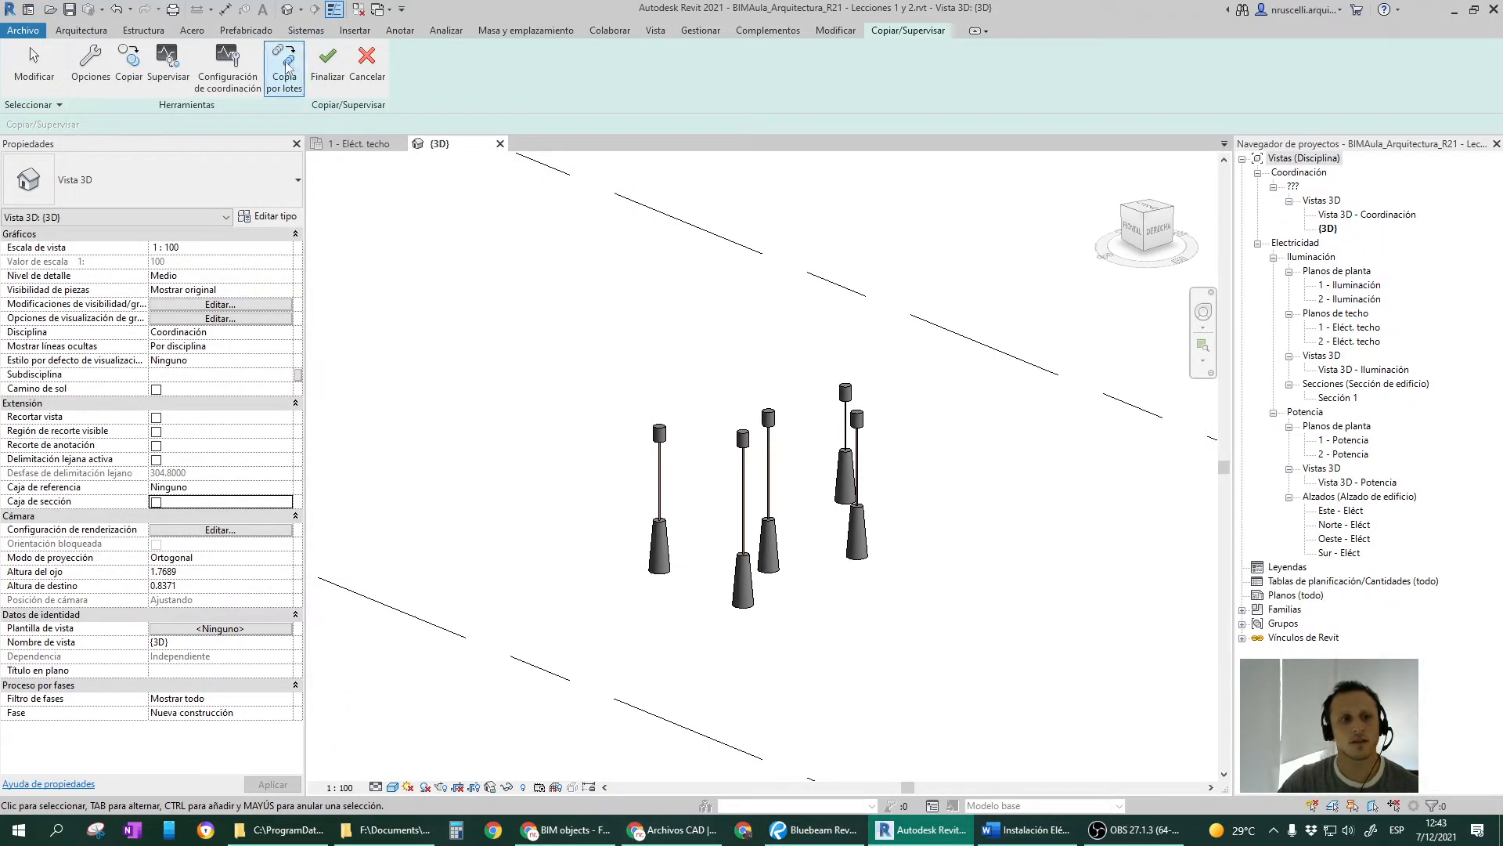
left_click(638, 384)
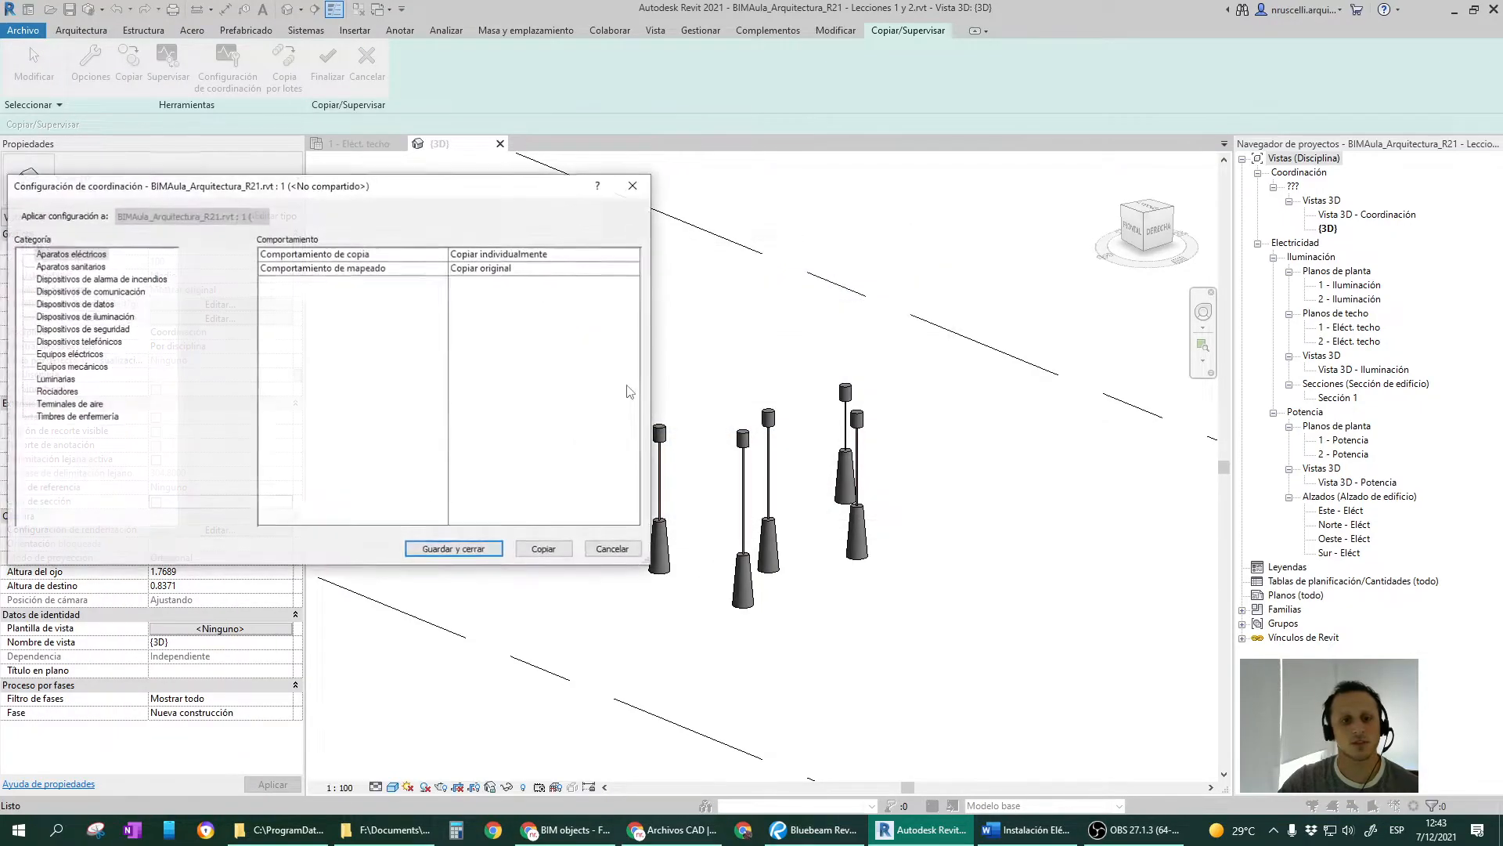
left_click(453, 550)
Copy the five linked pendant luminaires into the model, one singly and the other four as a multiple selection, and finish Copy/Monitor.
left_click(127, 63)
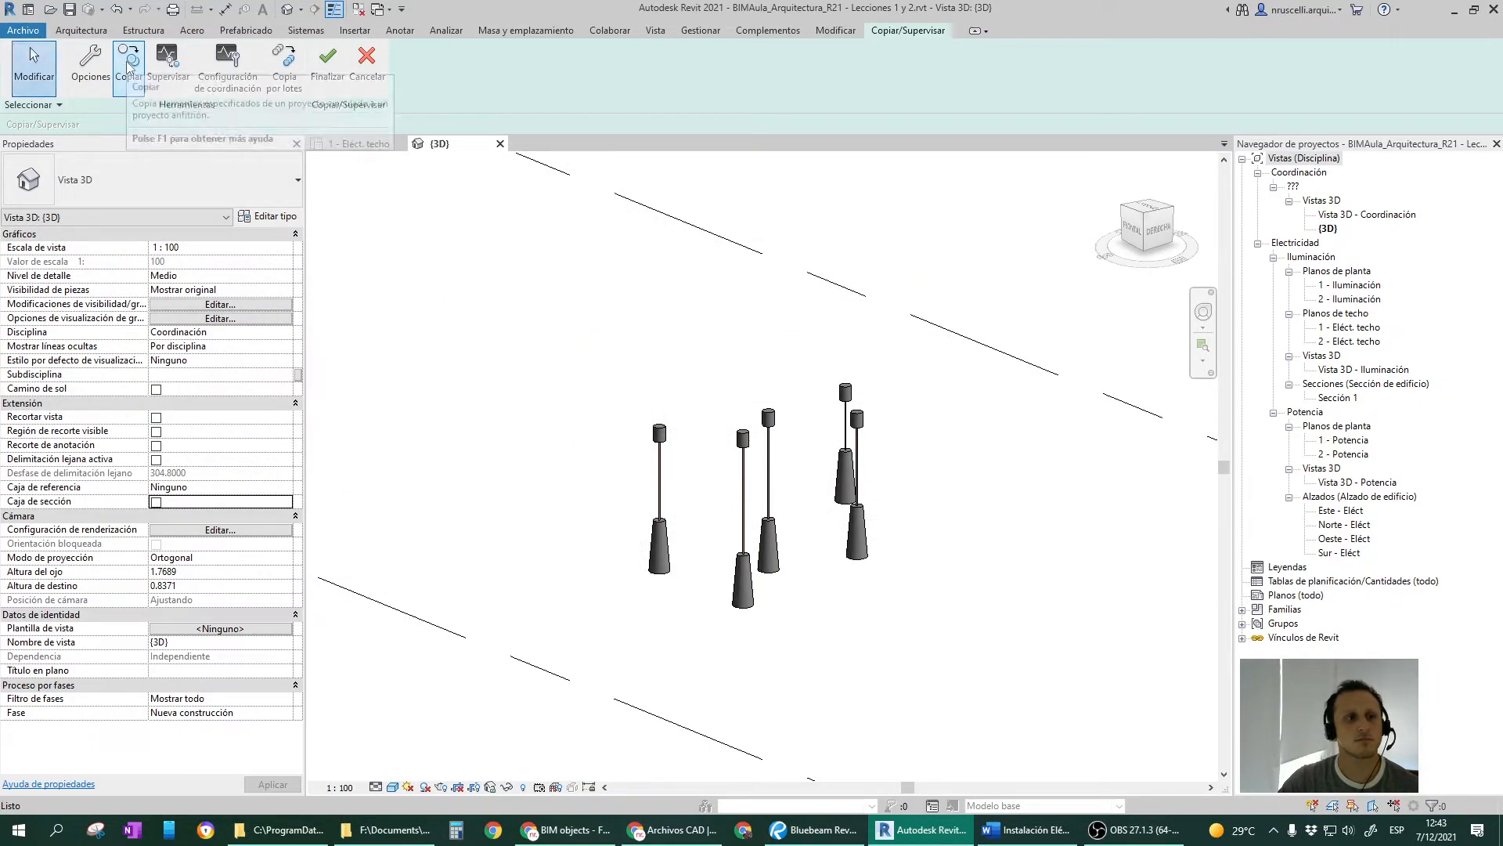
left_click(660, 493)
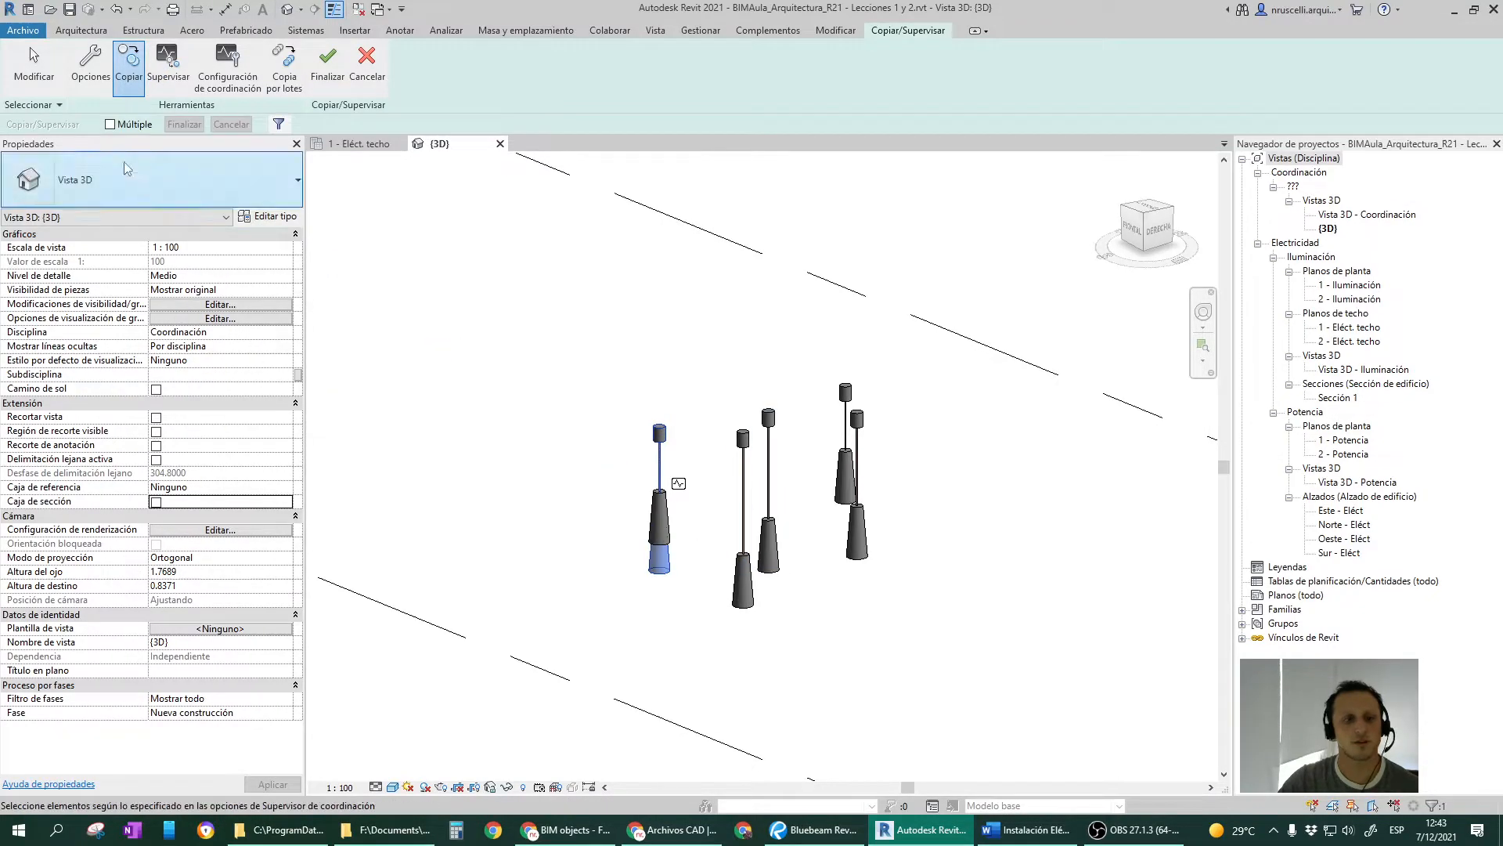
left_click(133, 126)
left_click(769, 501)
left_click(857, 532)
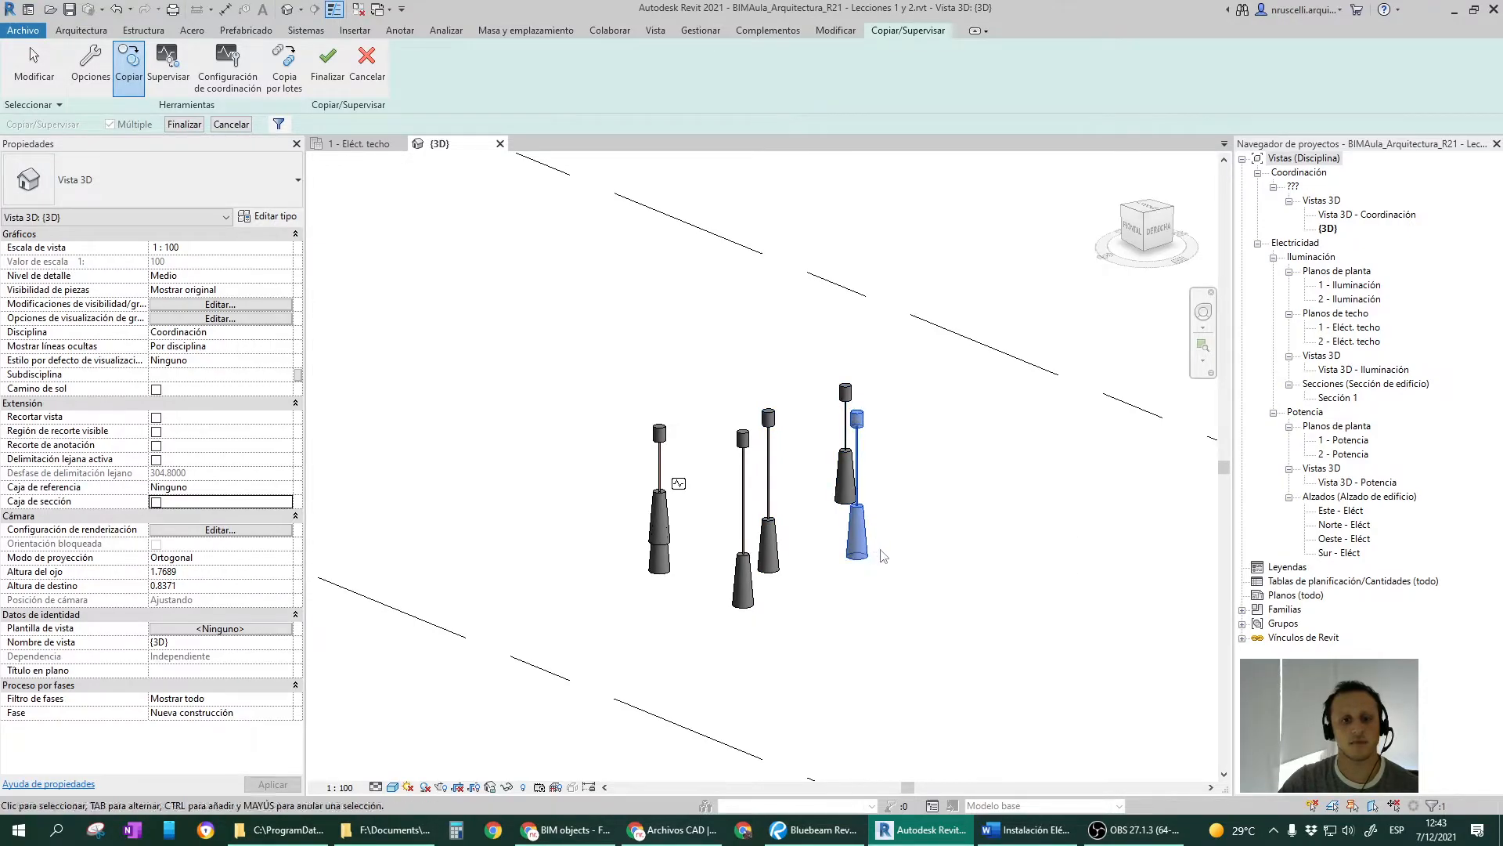
left_click(843, 487, "ctrl")
left_click(771, 532, "ctrl")
left_click(743, 576, "ctrl")
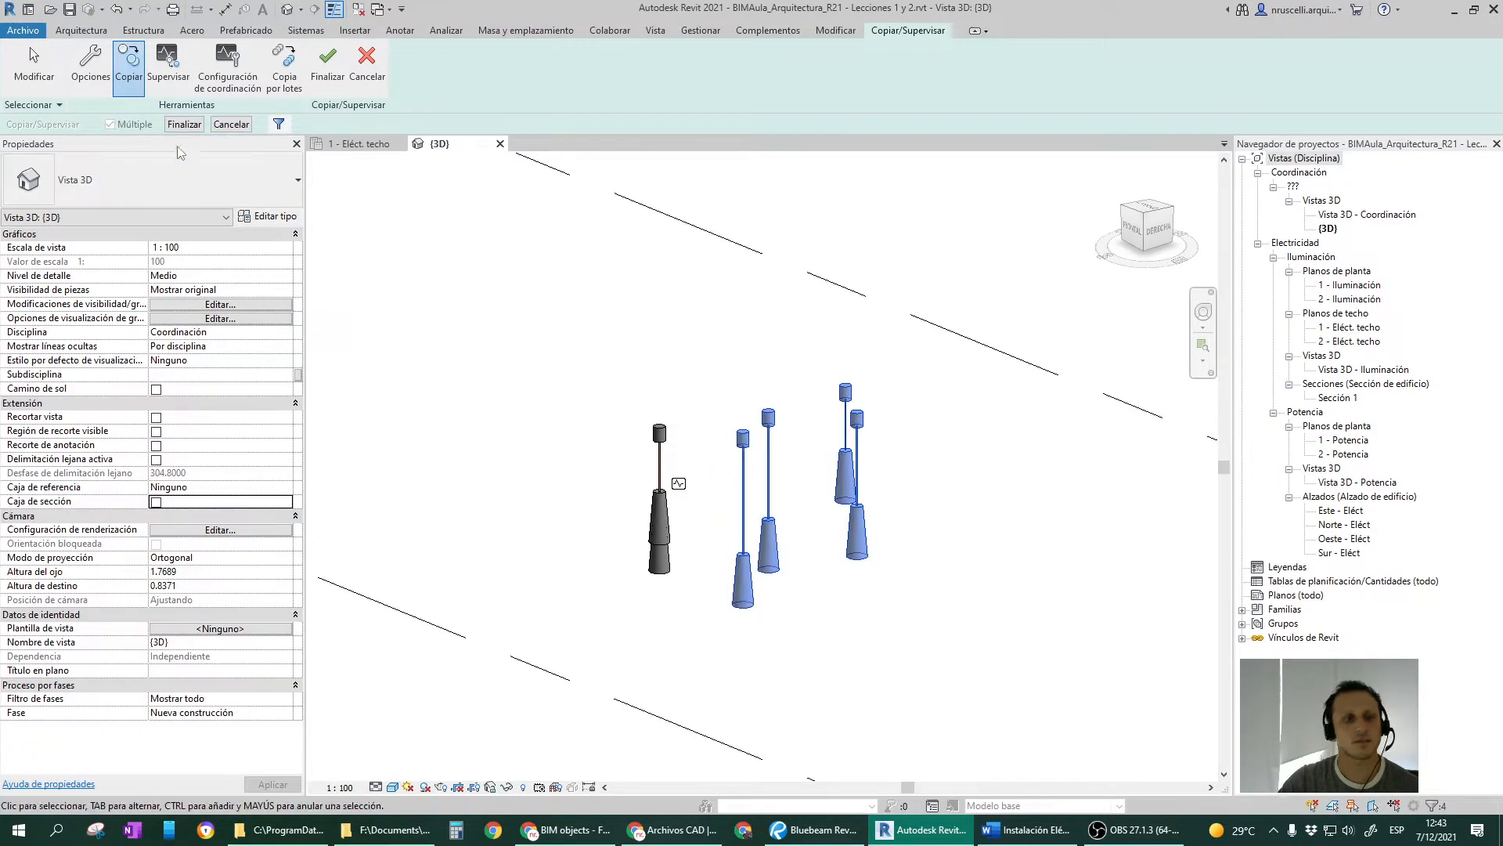
left_click(183, 125)
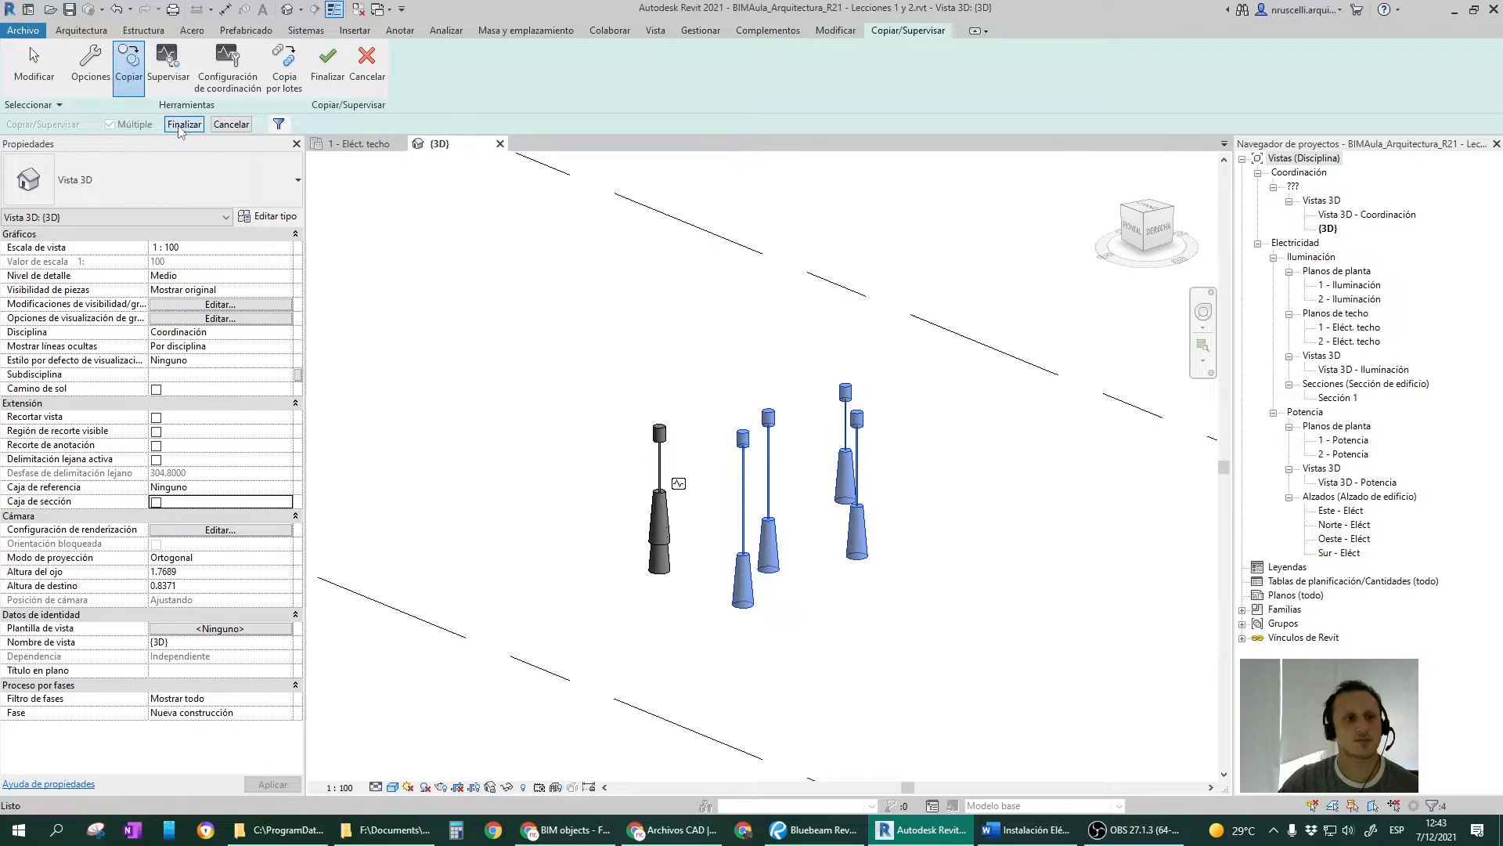
left_click(981, 34)
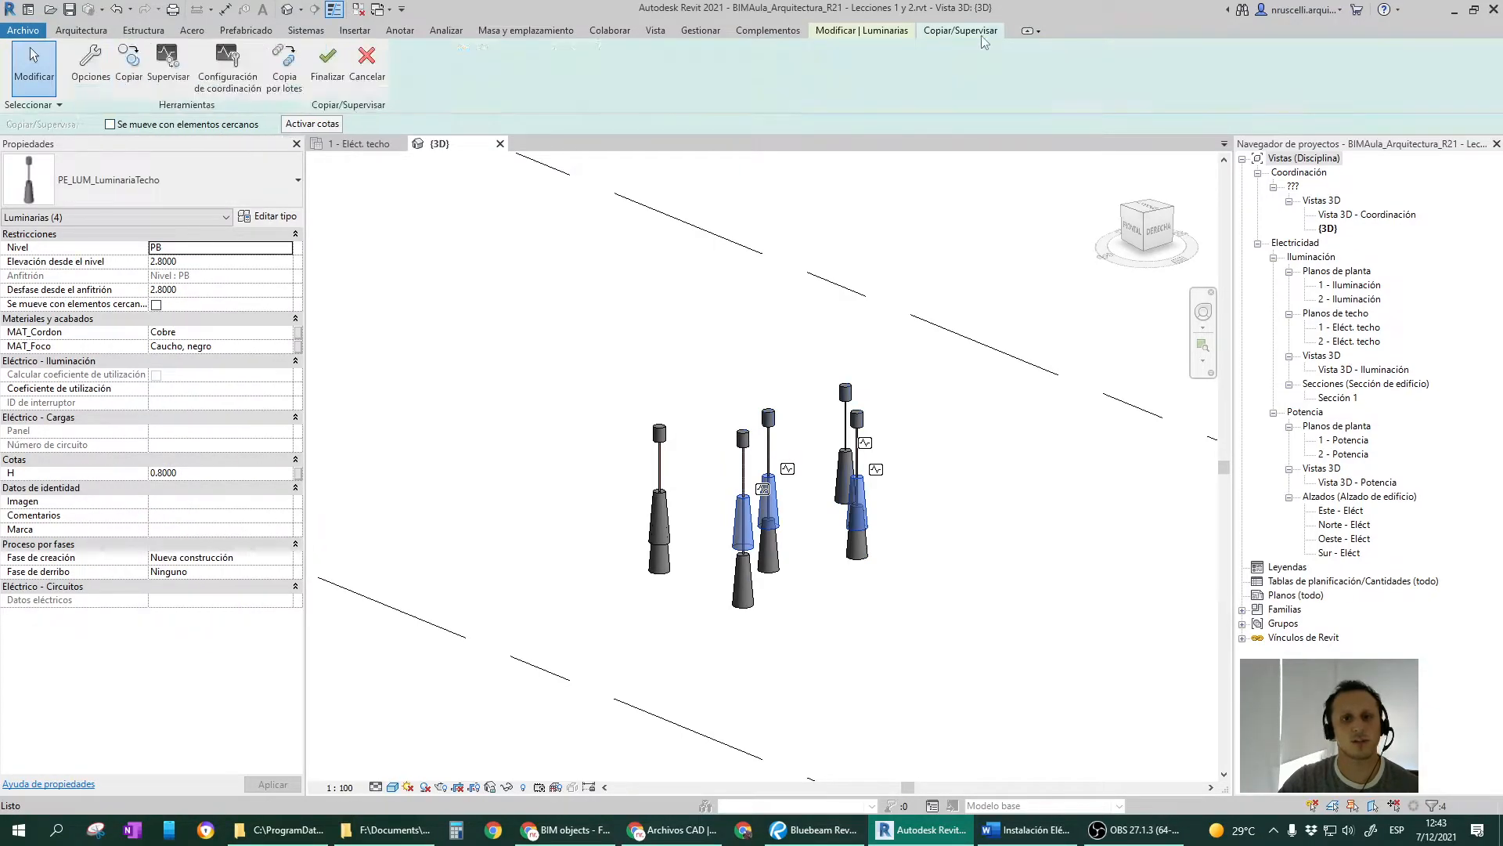
left_click(328, 74)
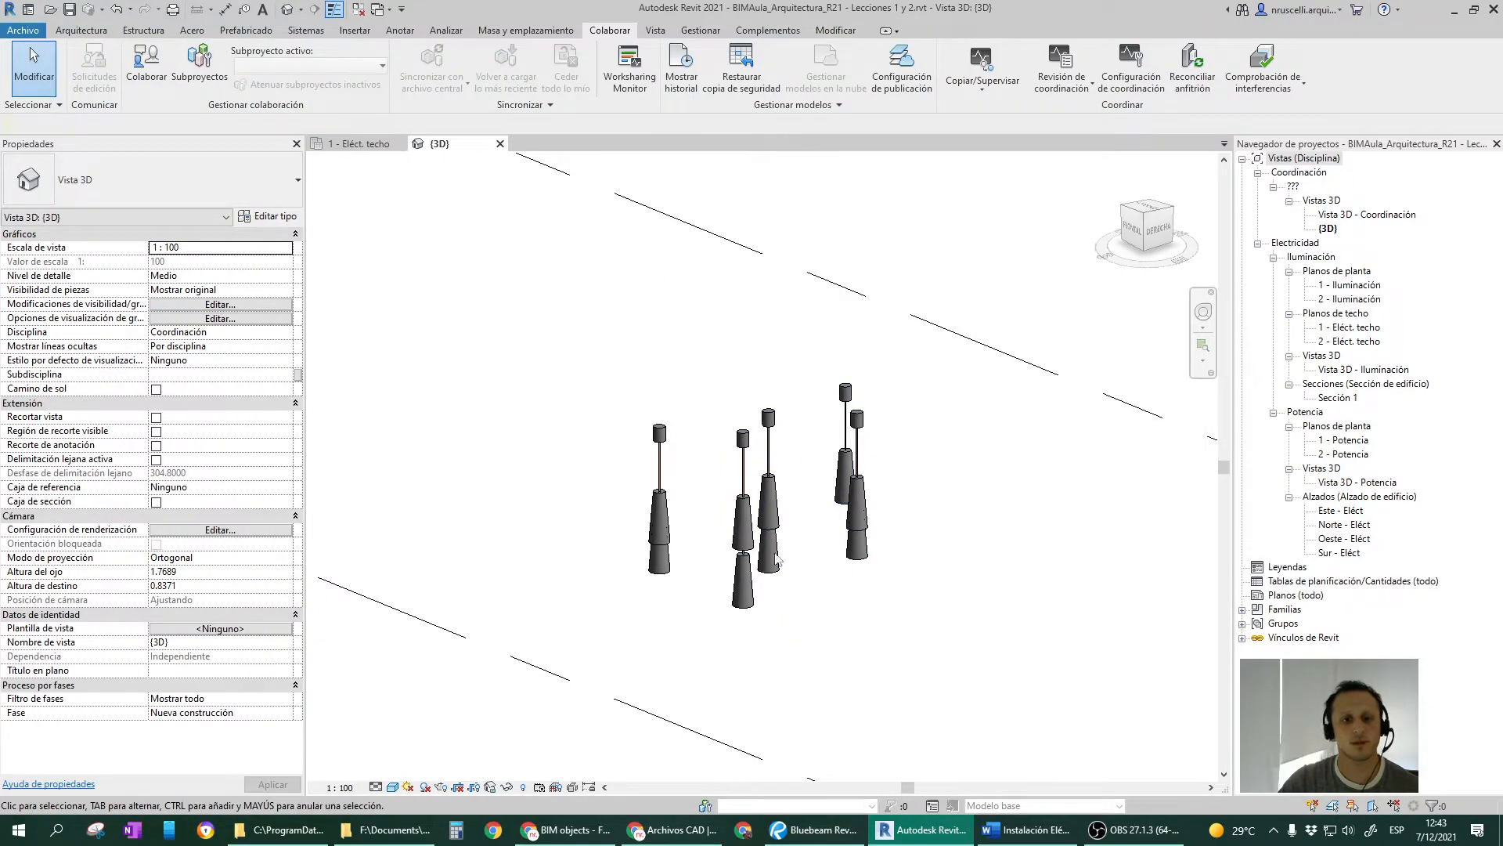
Compare the copied pendants with the linked originals from the side and check the H parameter of the first copy.
left_click_drag(562, 353, 907, 554)
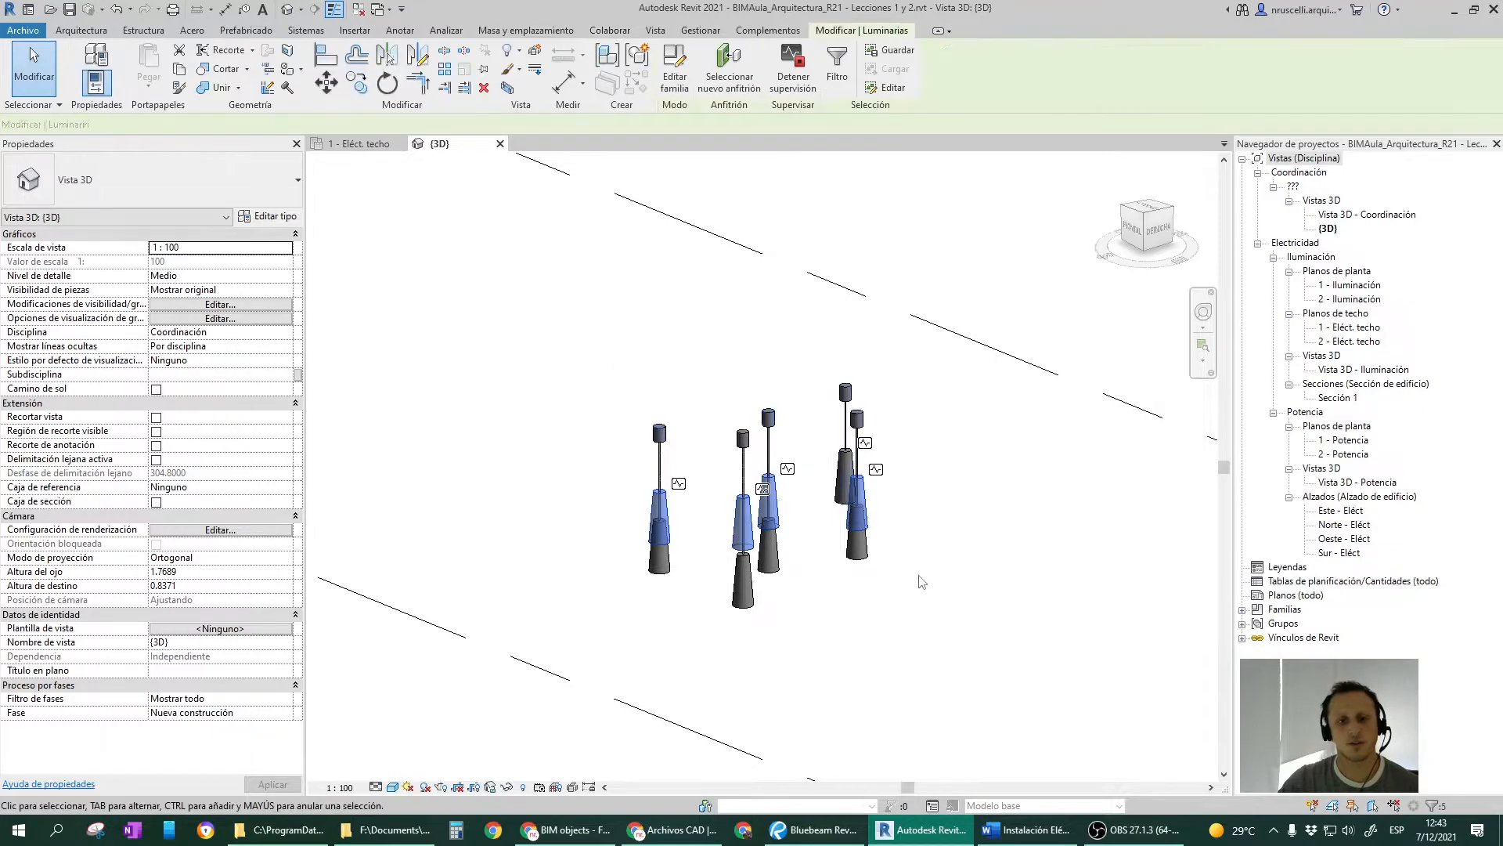
mouse_move(910, 553)
middle_mouse_down("shift")
mouse_move(885, 544)
mouse_move(930, 567)
middle_mouse_up("shift")
scroll(738, 532, "up", 3)
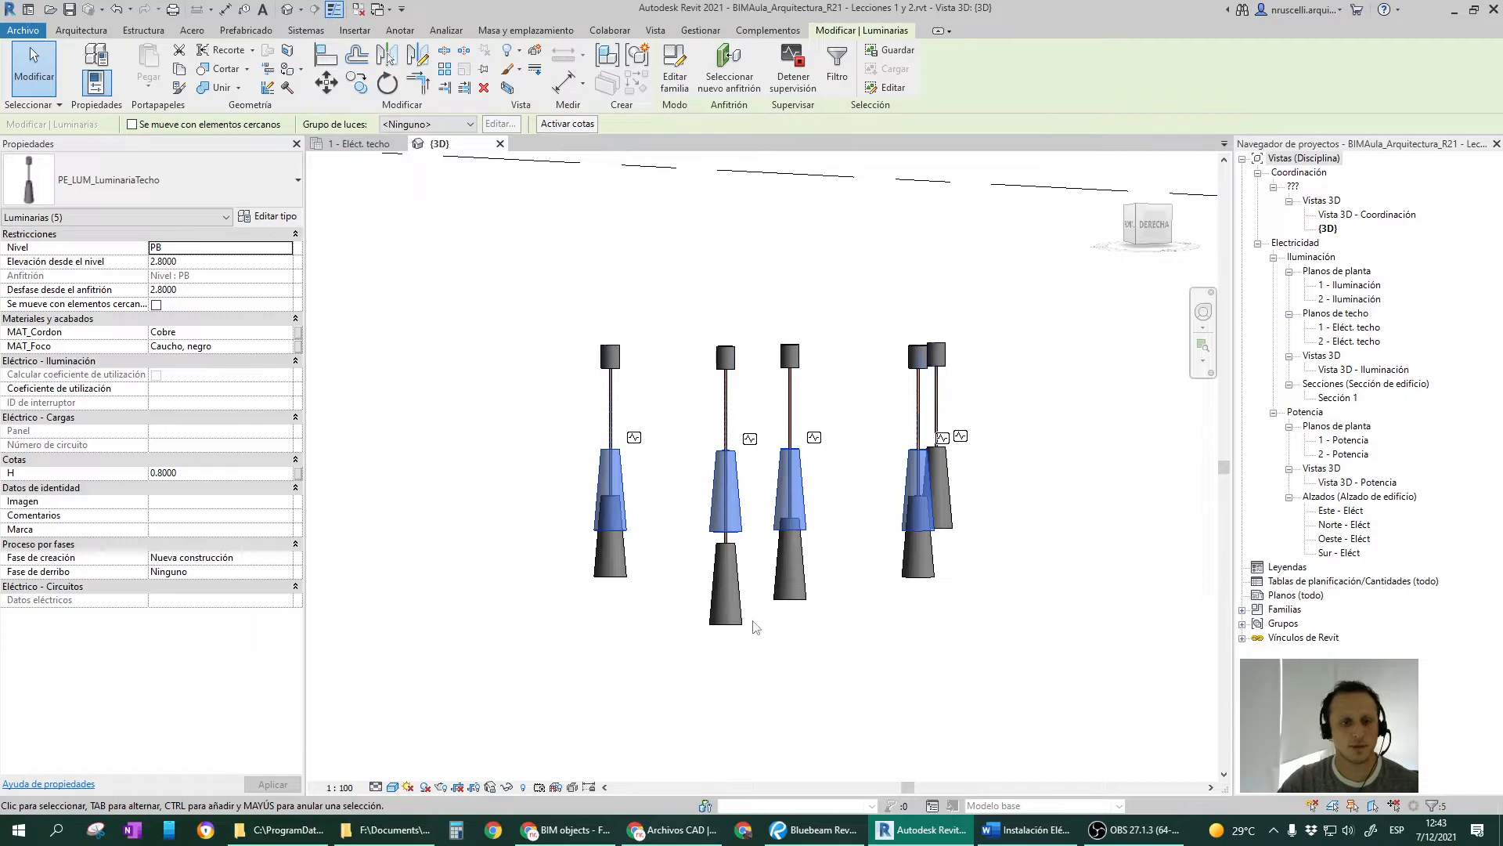
left_click(610, 420)
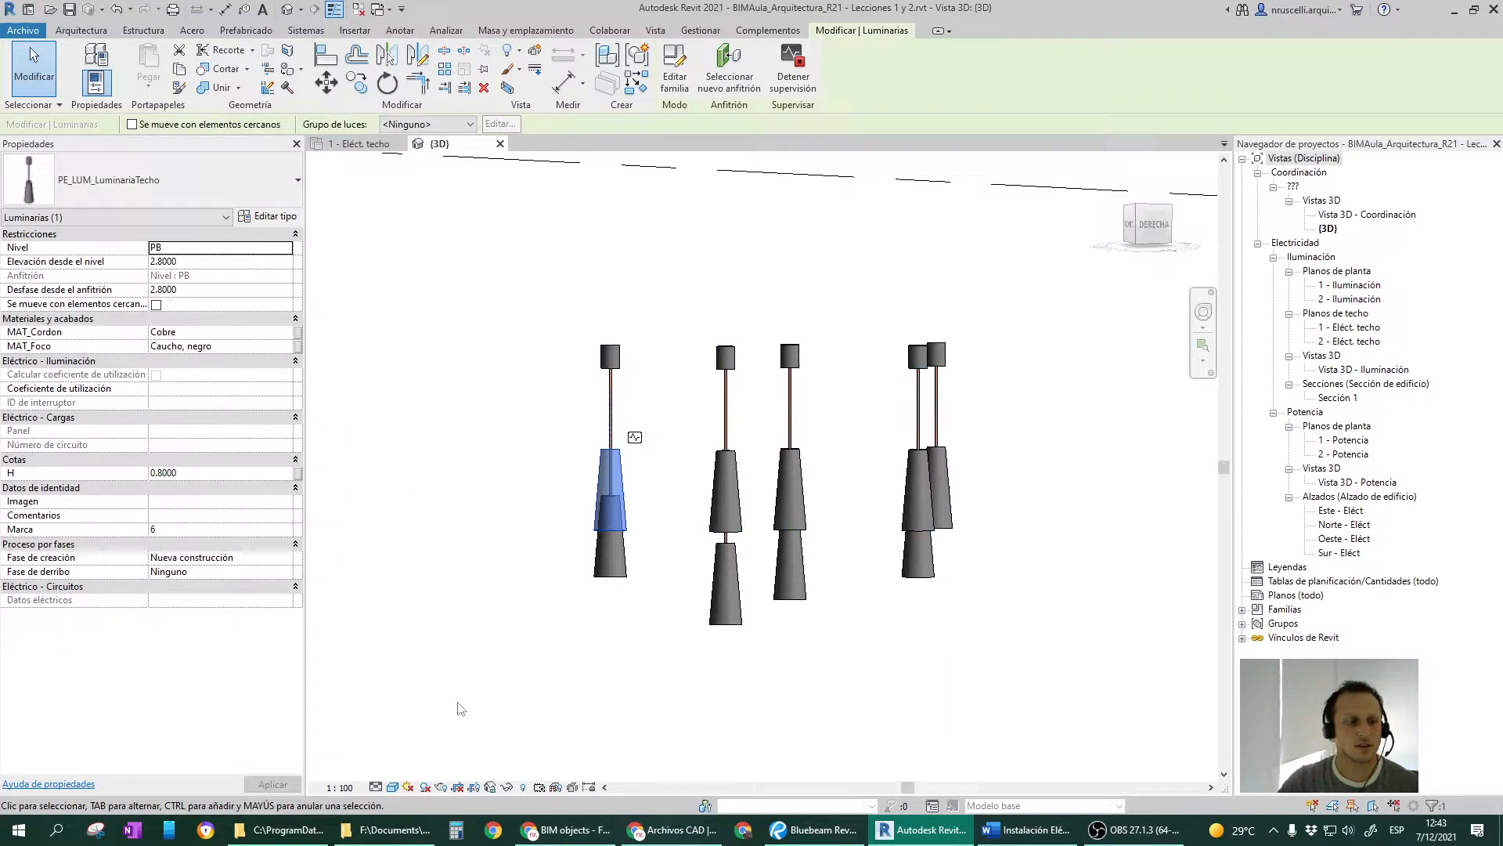
left_click(190, 473)
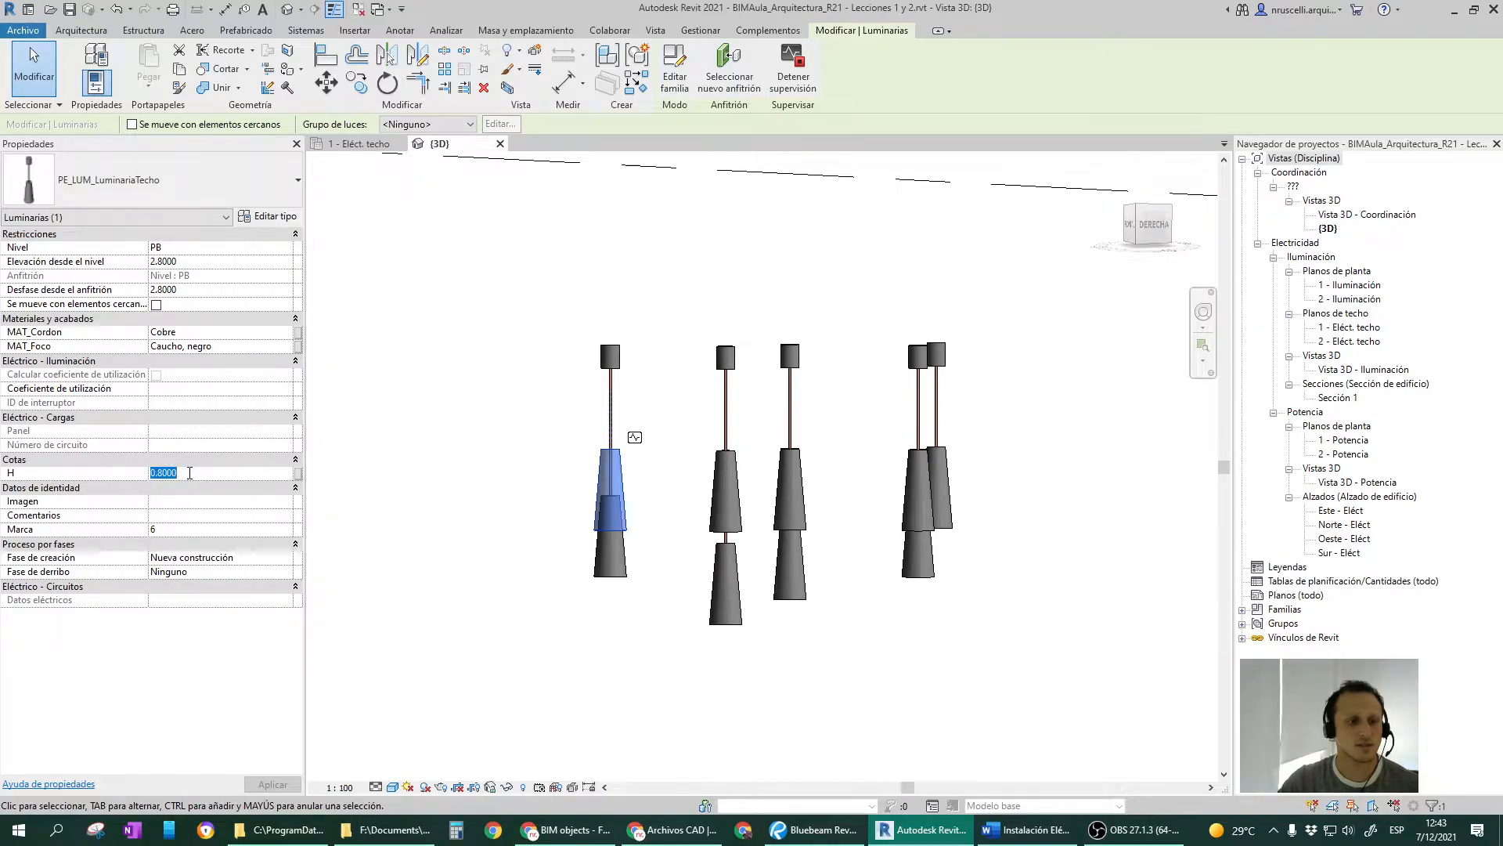
left_click(188, 473)
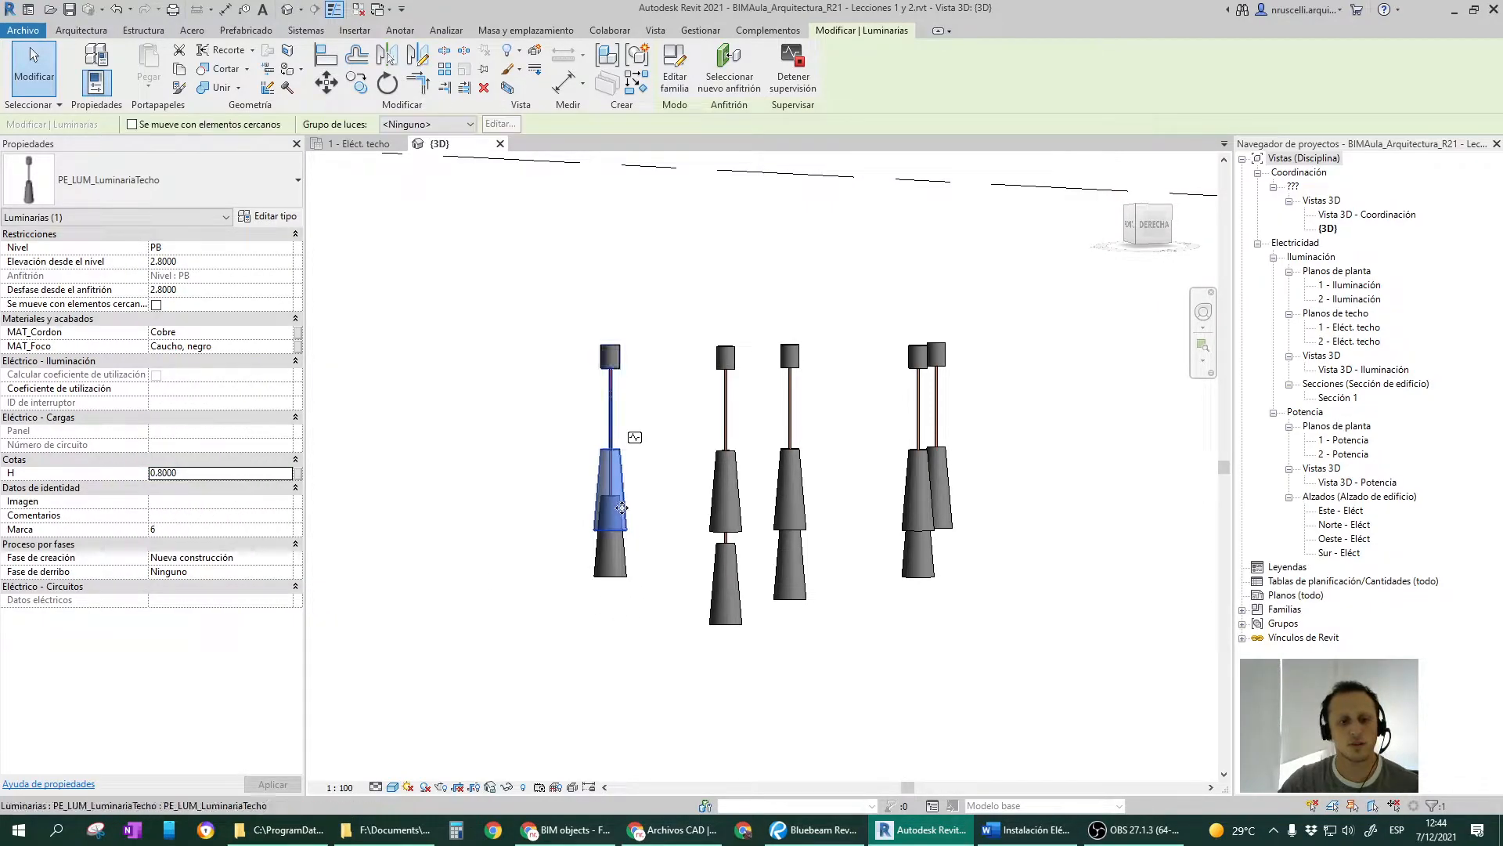
Set the H parameter of all five copied pendants to 1.
left_click_drag(439, 289, 1057, 568)
left_click(190, 473)
type("1")
key("Return")
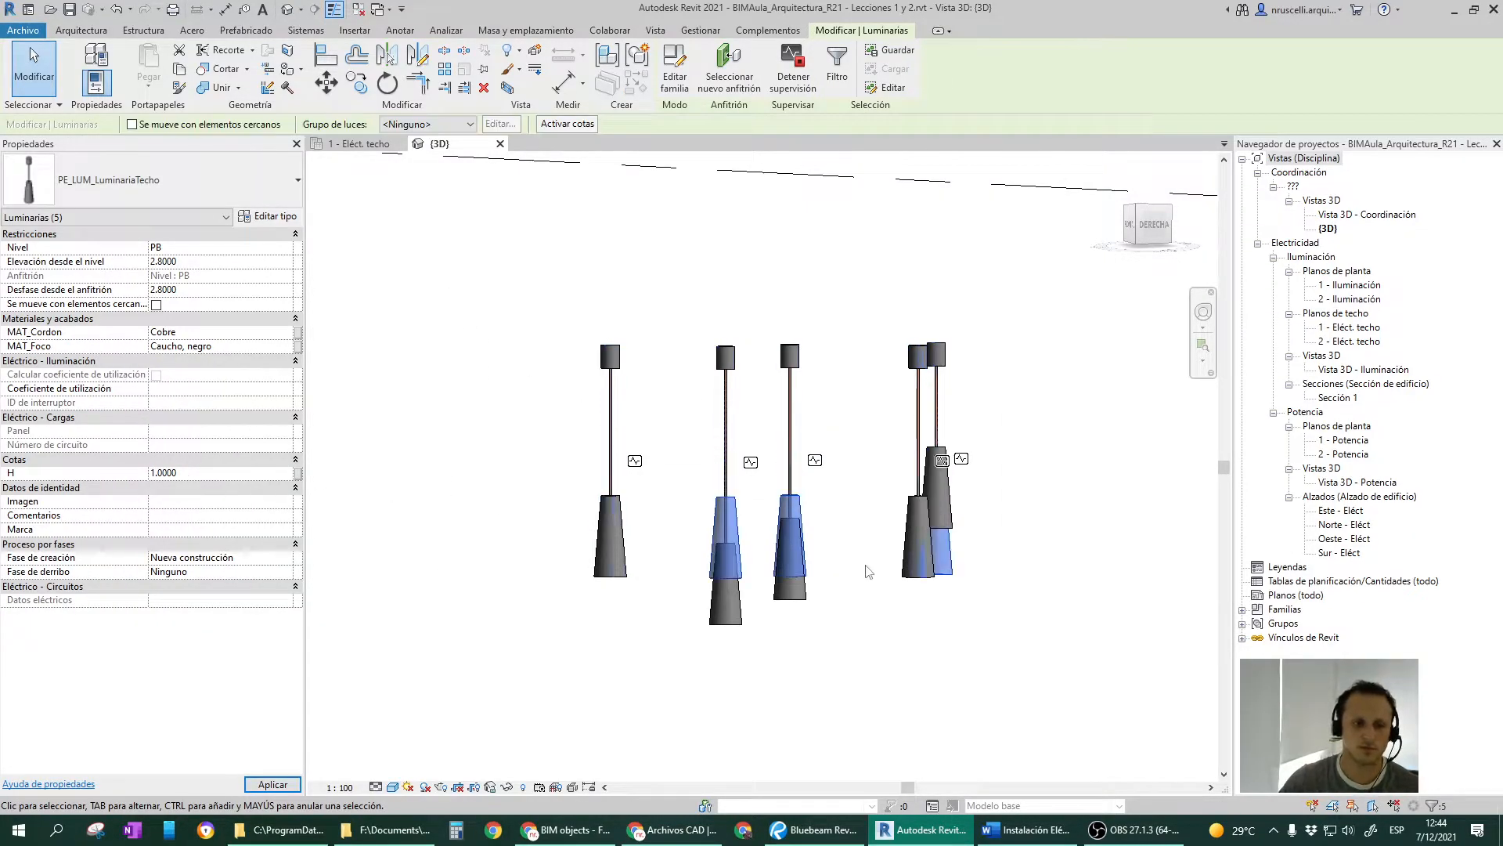
Try an H of 1.5 on the two copied pendants second and third in the row, and settle on 1.2.
left_click(862, 661)
left_click_drag(684, 315, 839, 721)
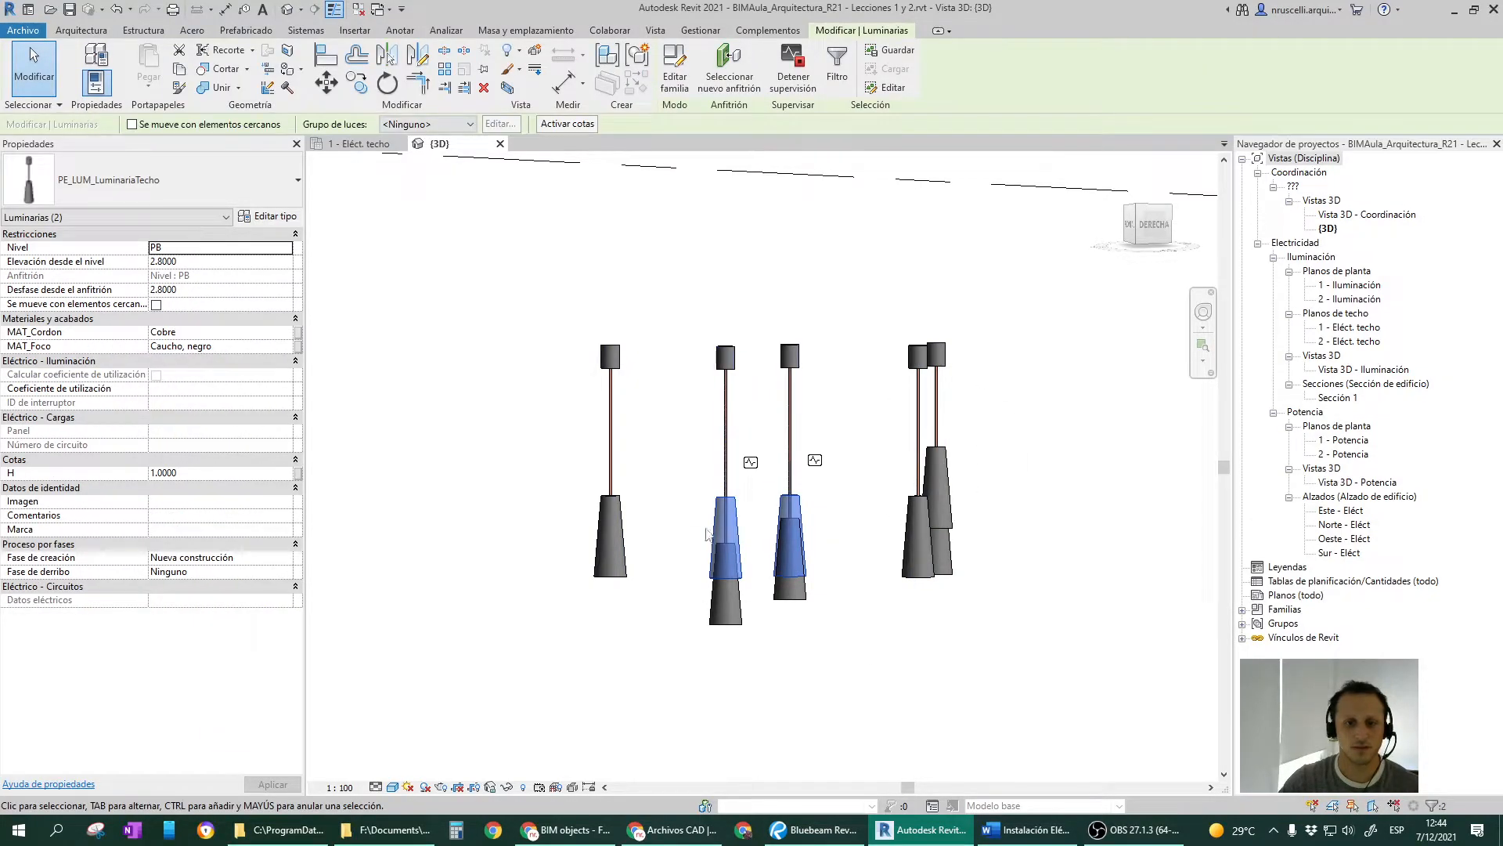
left_click(240, 472)
type("1.5")
key("Return")
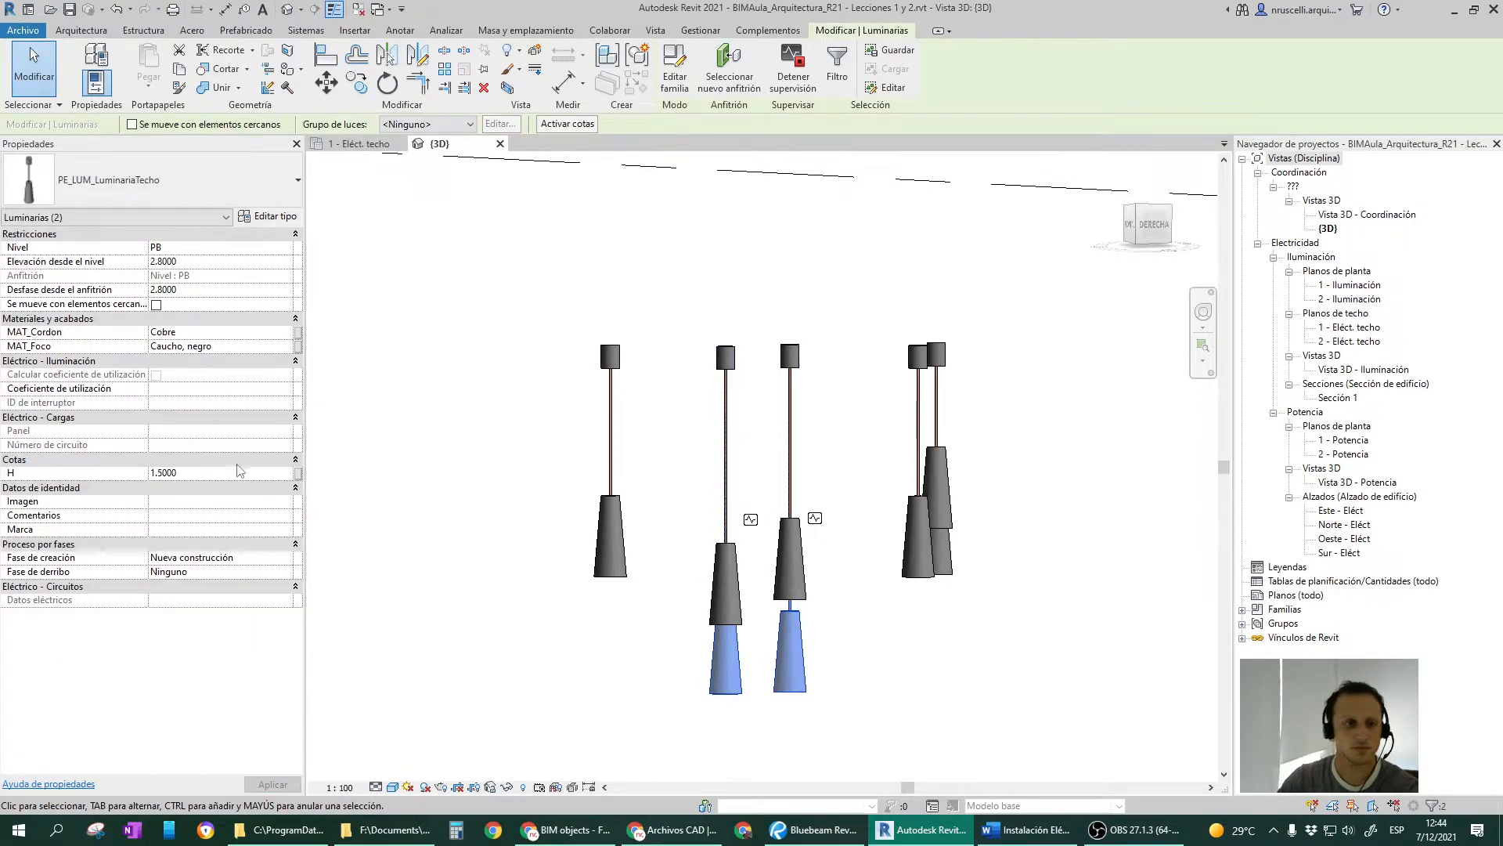
left_click(237, 472)
type("1.2")
key("Return")
Examine the adjusted pendants from other angles and the floor lamp, wall lamp and round luminaire still only in the link.
scroll(742, 492, "down", 2)
left_click_drag(836, 598, 748, 609, "shift")
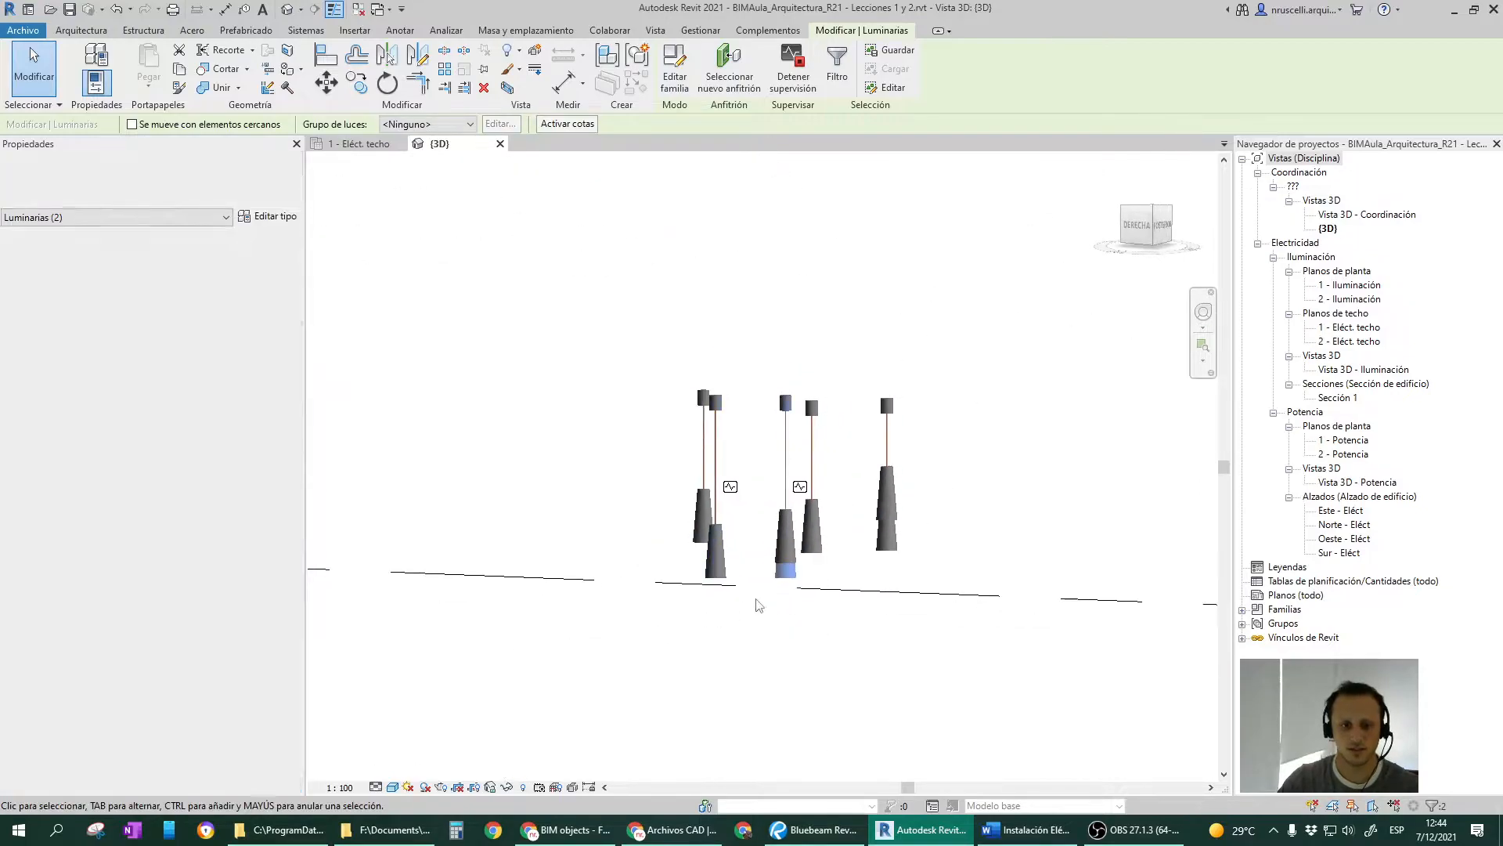
left_click(749, 609)
scroll(822, 559, "up", 2)
middle_click_drag(807, 569, 943, 505, "shift")
scroll(955, 494, "down", 6)
middle_click_drag(698, 457, 767, 505, "shift")
scroll(592, 526, "up", 6)
scroll(639, 495, "up", 2)
scroll(730, 465, "down", 4)
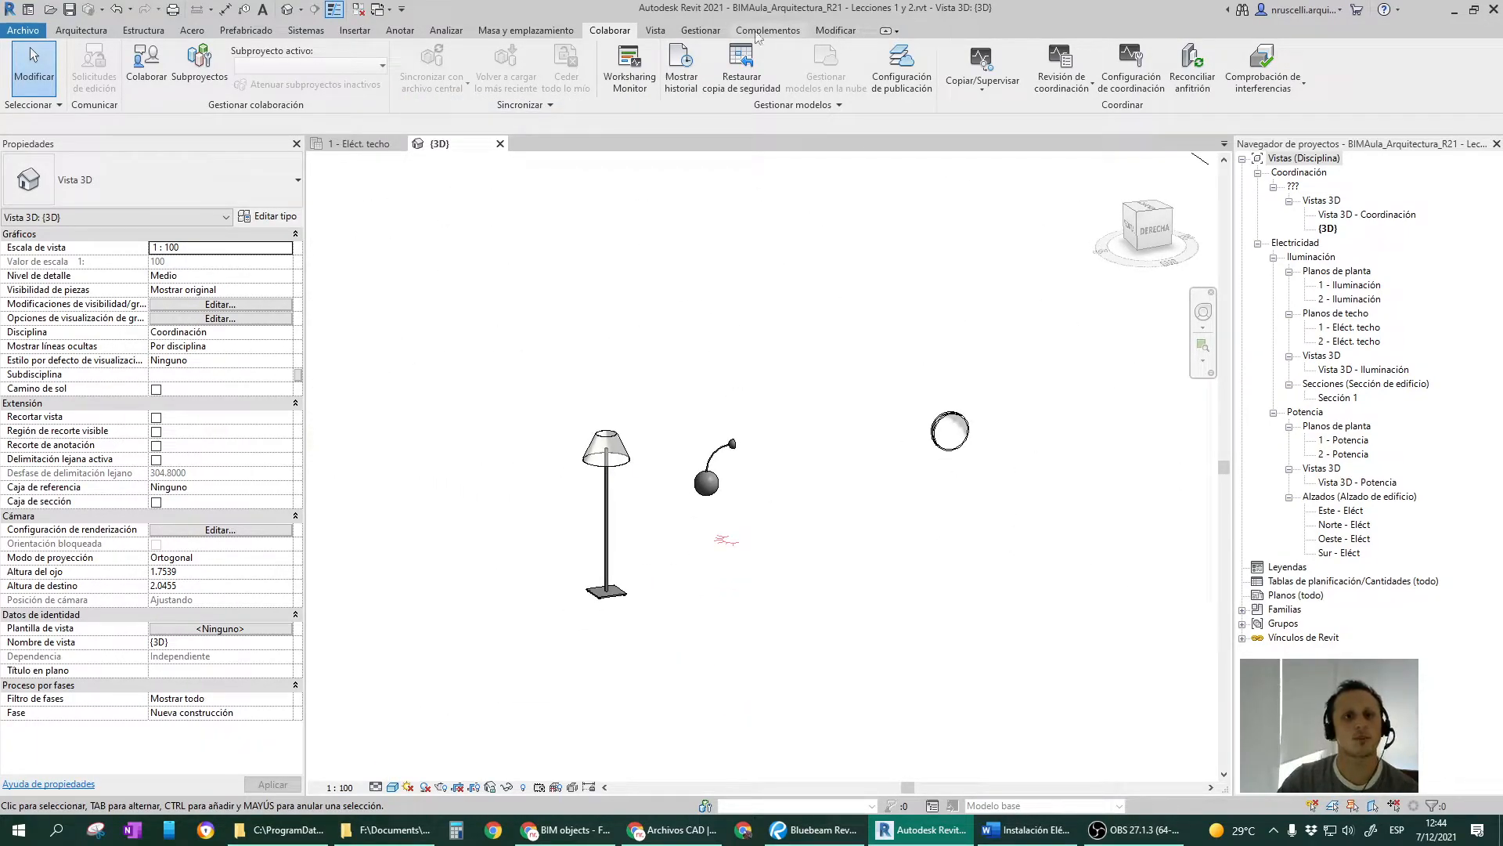
Start Copy/Monitor on the linked architectural model and set the Luminarias mapping behaviour to Especificar mapeado de tipo for batch copying.
left_click(983, 79)
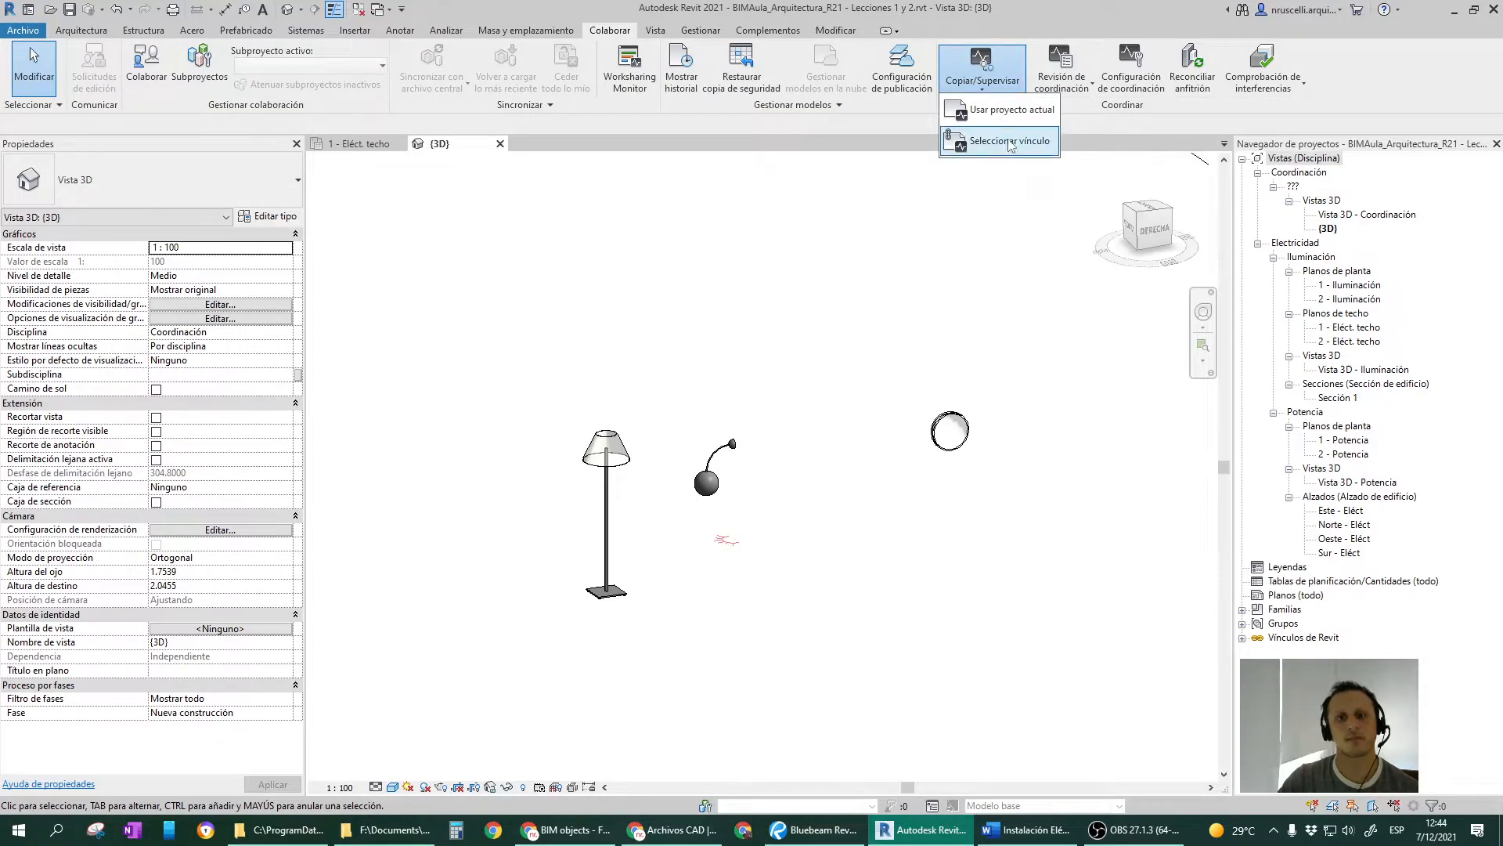
left_click(1010, 143)
left_click(721, 483)
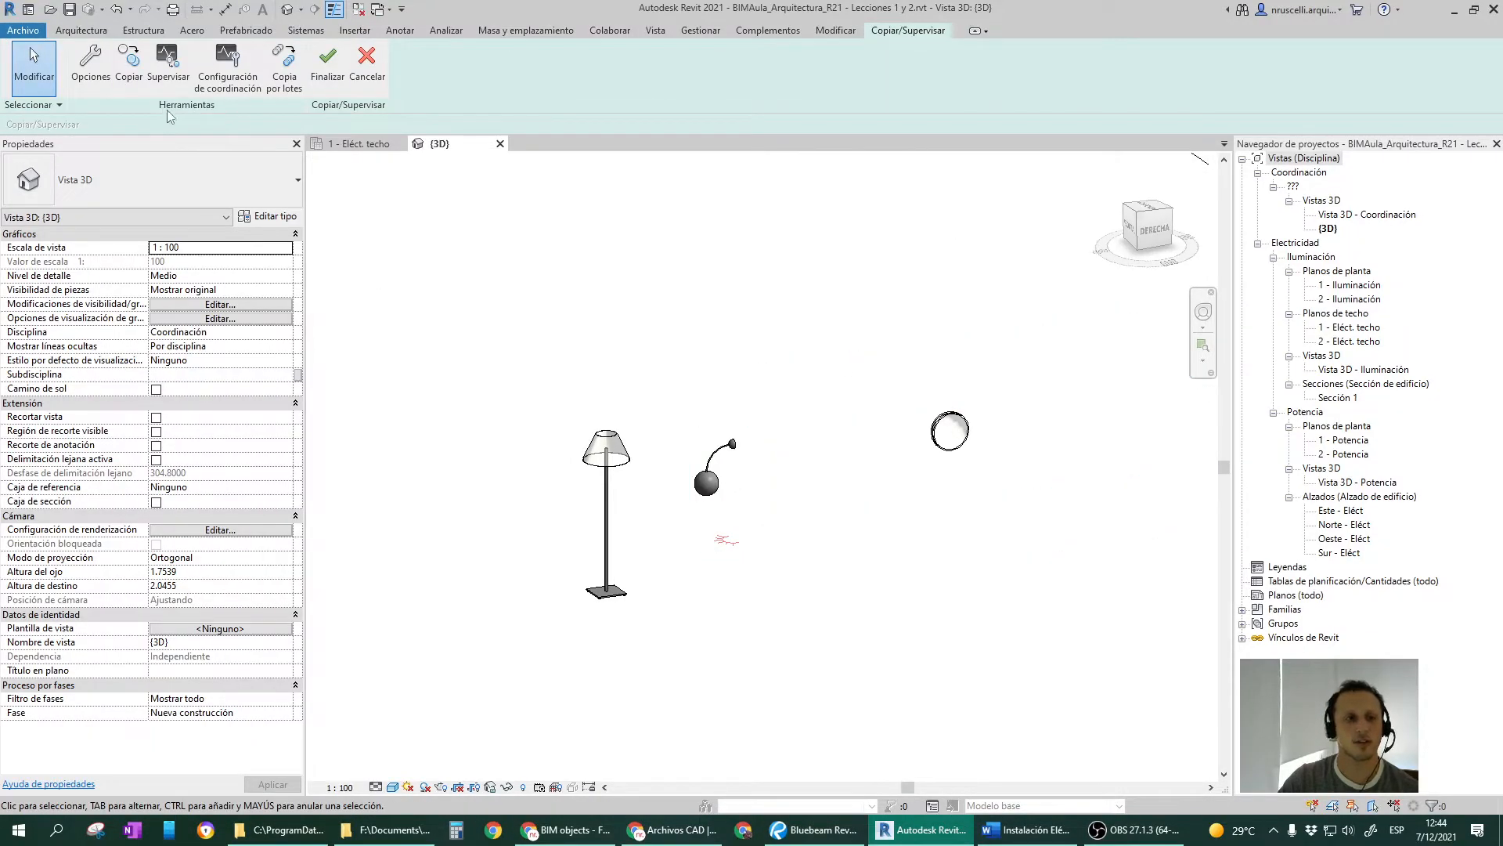
left_click(284, 62)
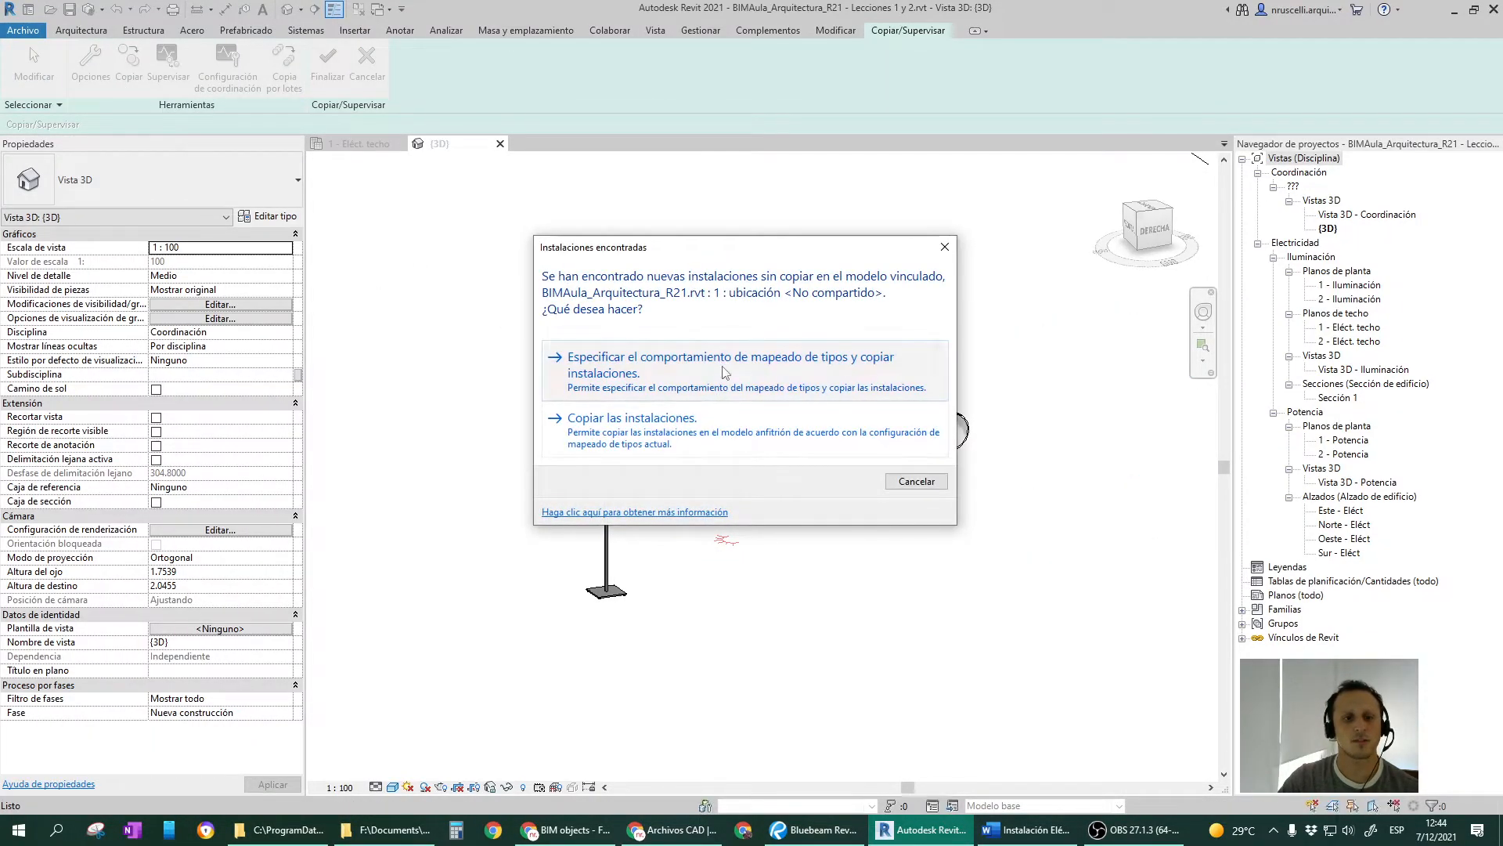
left_click(725, 373)
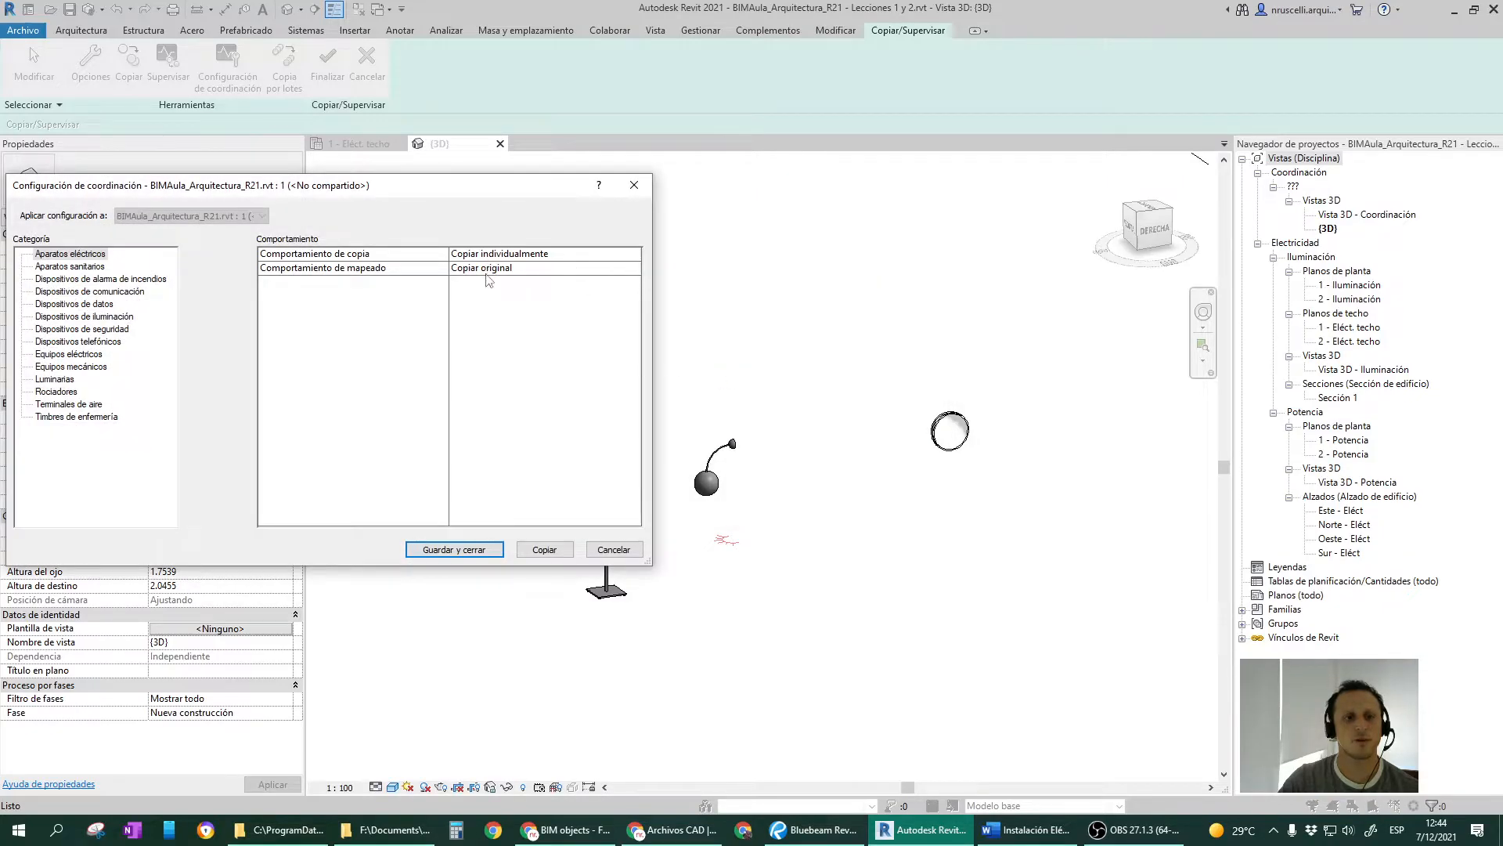
left_click(54, 380)
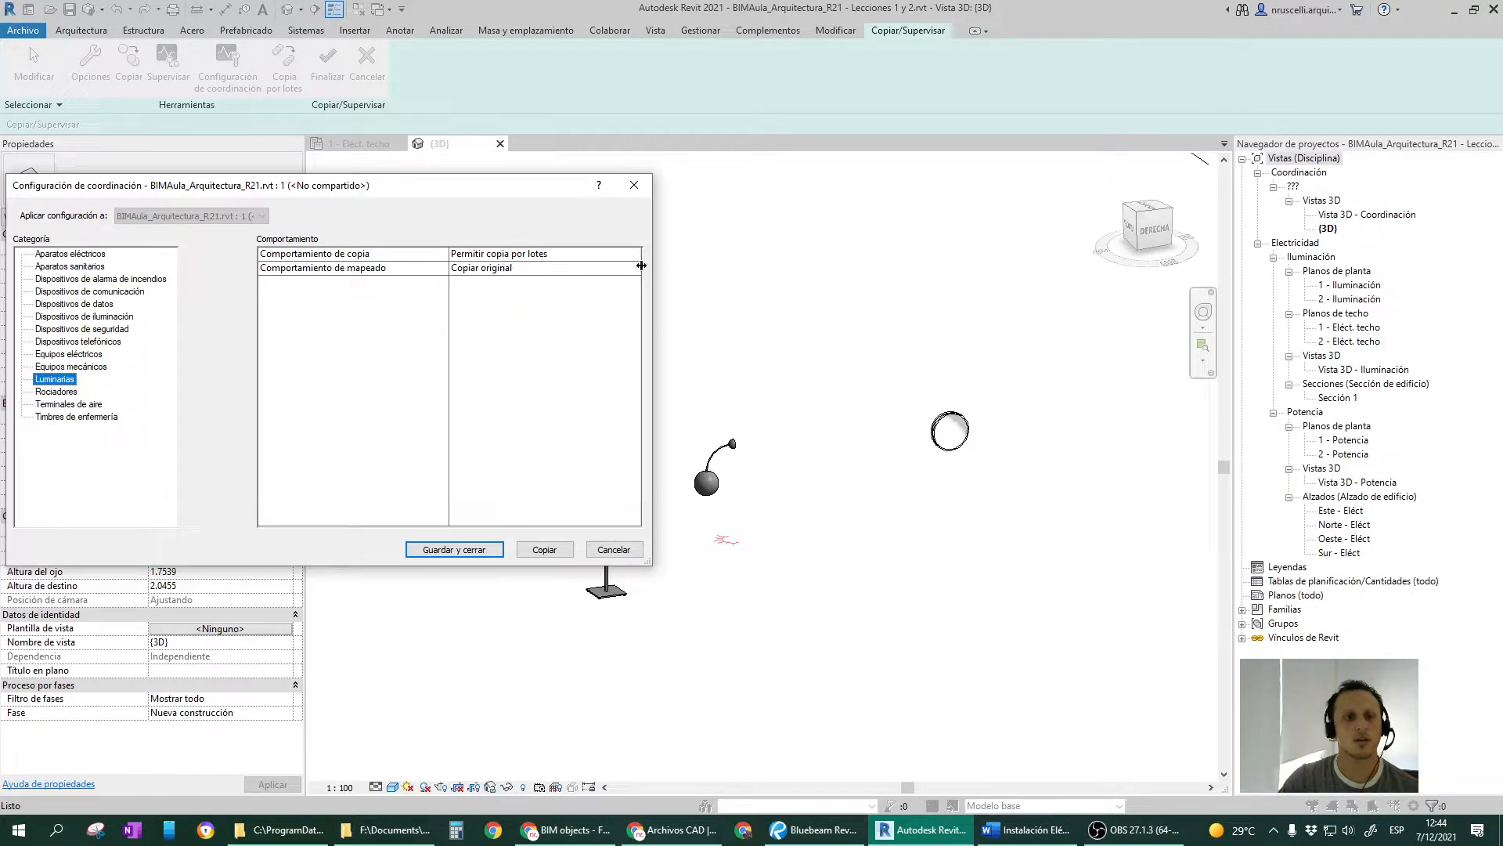
left_click(635, 270)
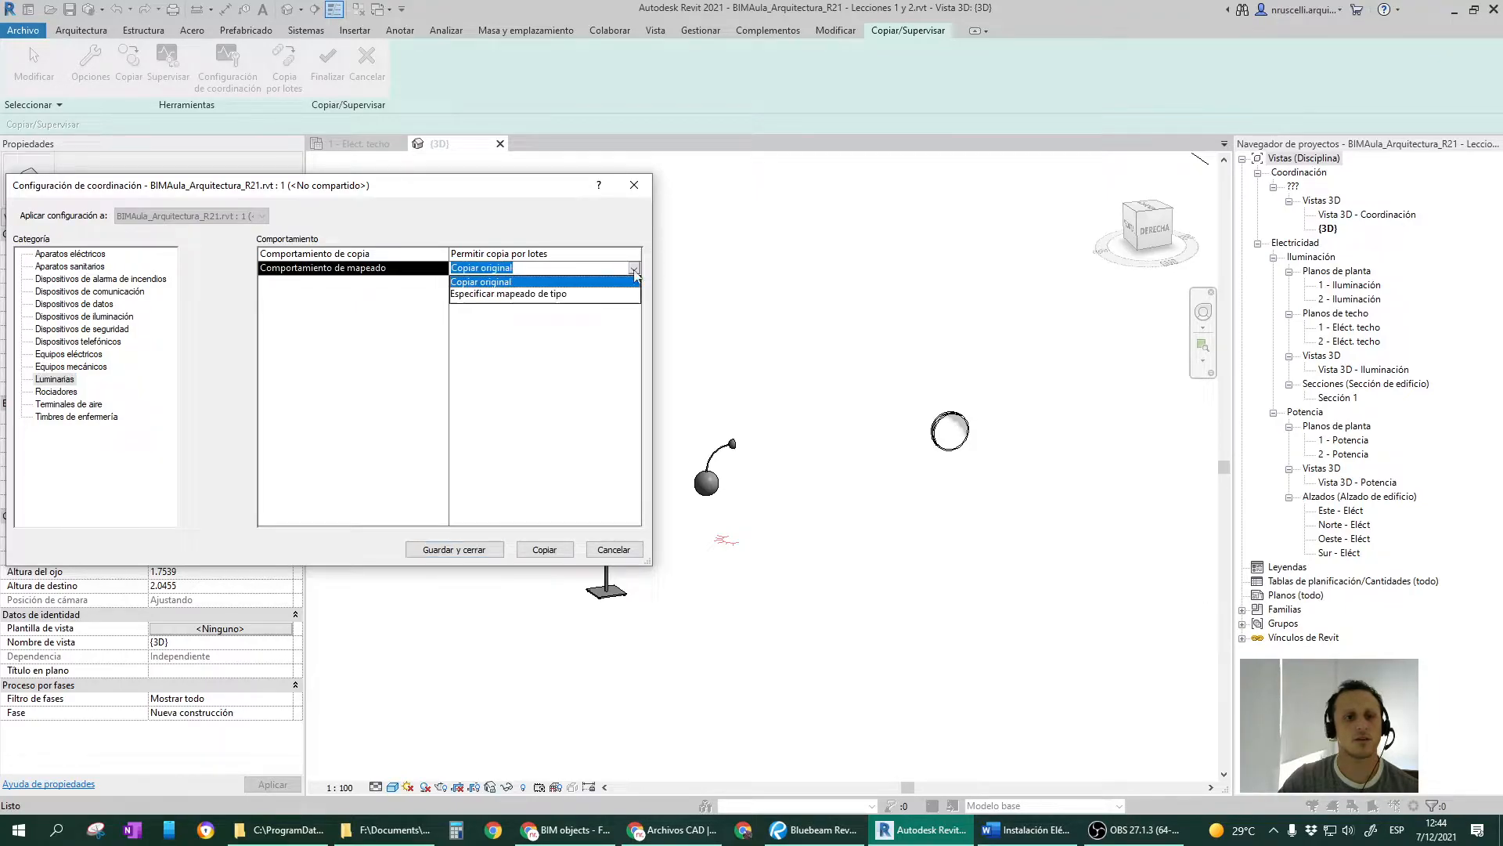
left_click(532, 294)
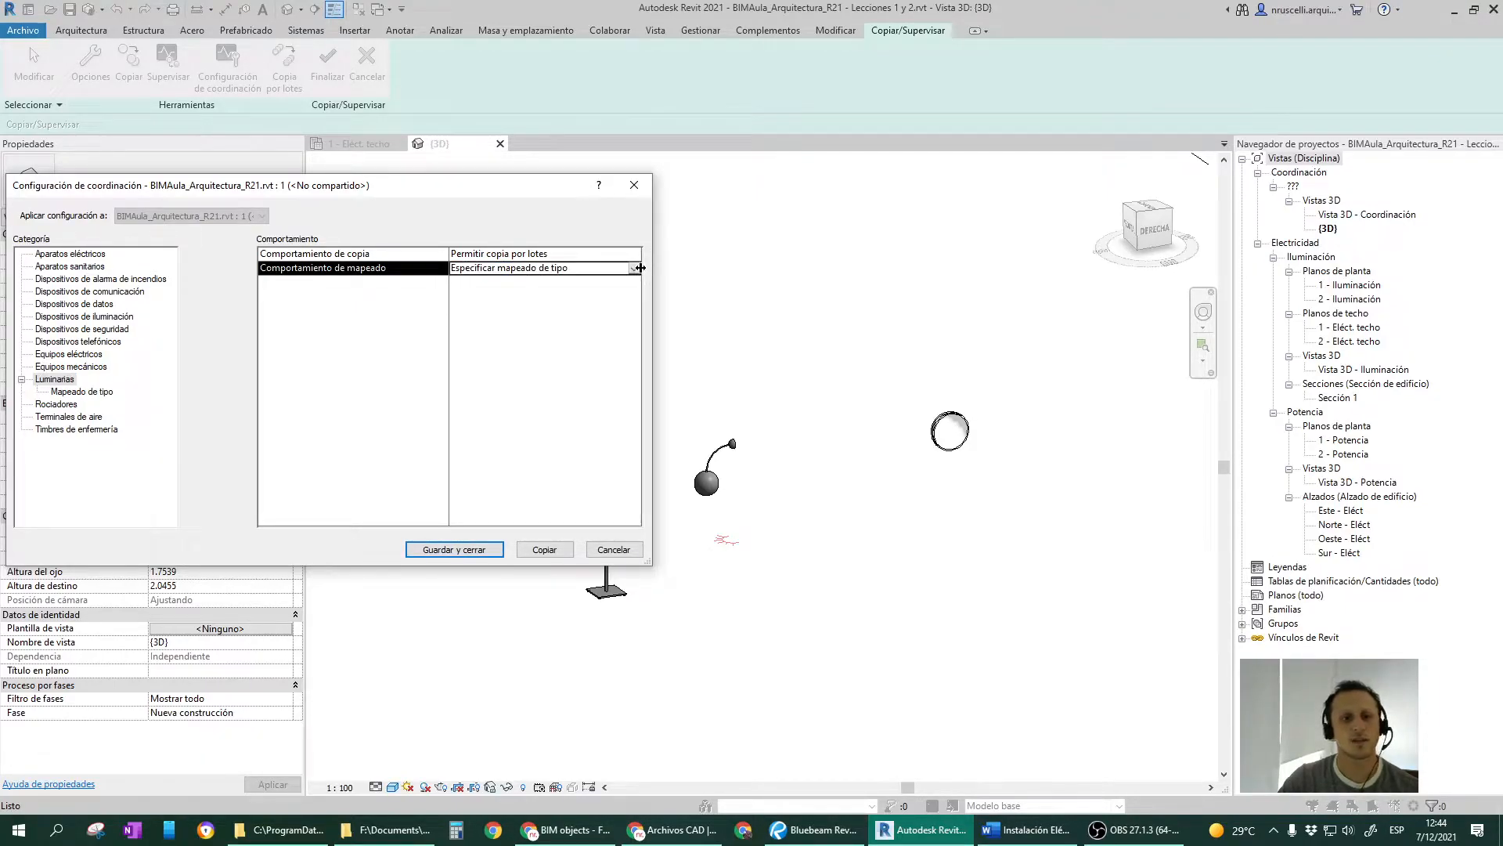
left_click(639, 268)
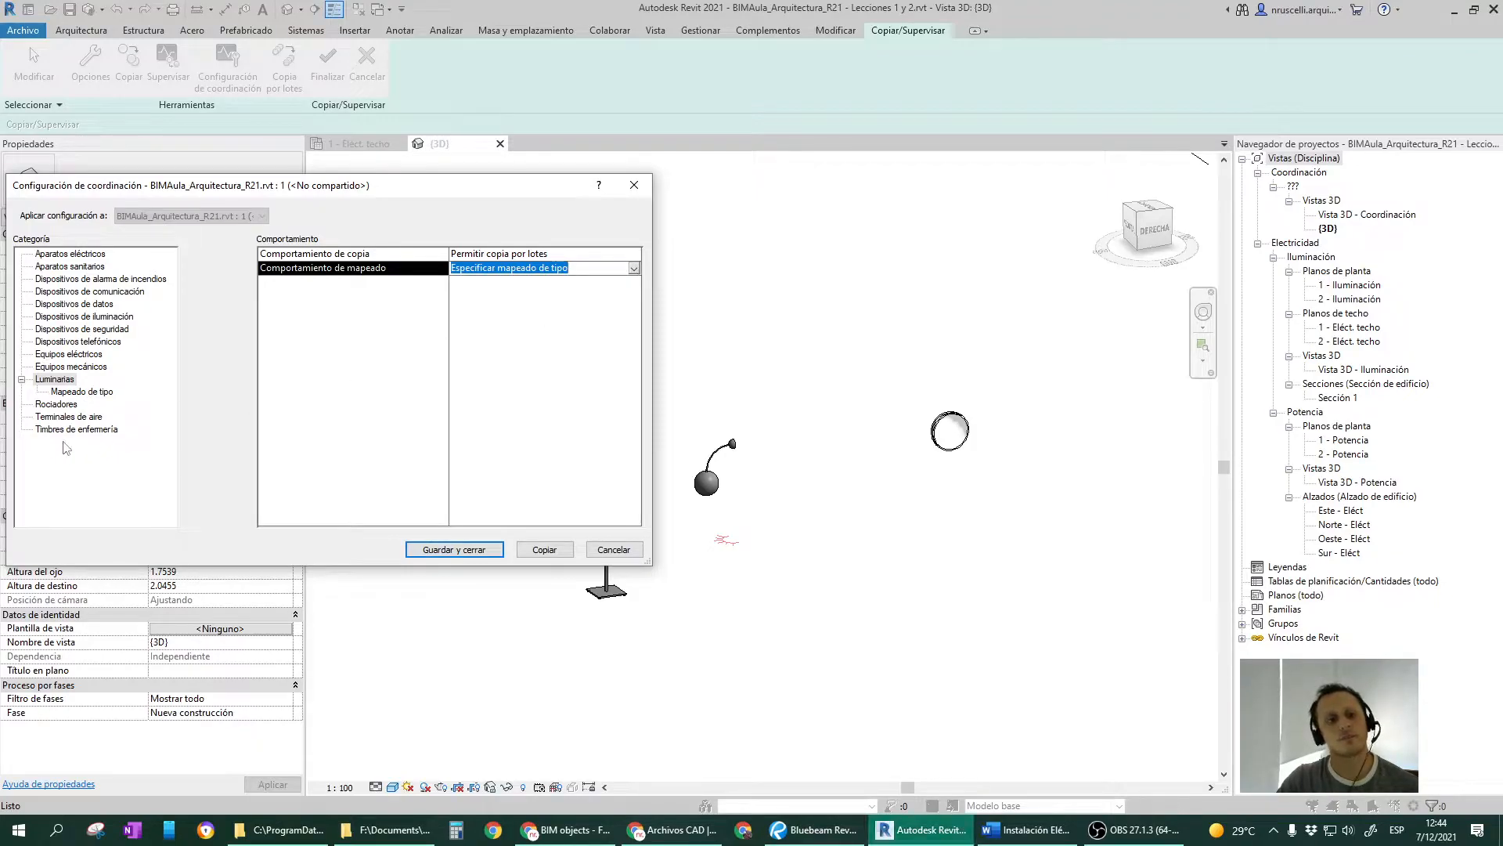
Map the linked type PE_LUM_LuminariaCara to the host type M_Aplique - Esfera : 100W - 120V and save the coordination settings.
left_click(78, 392)
left_click(78, 394)
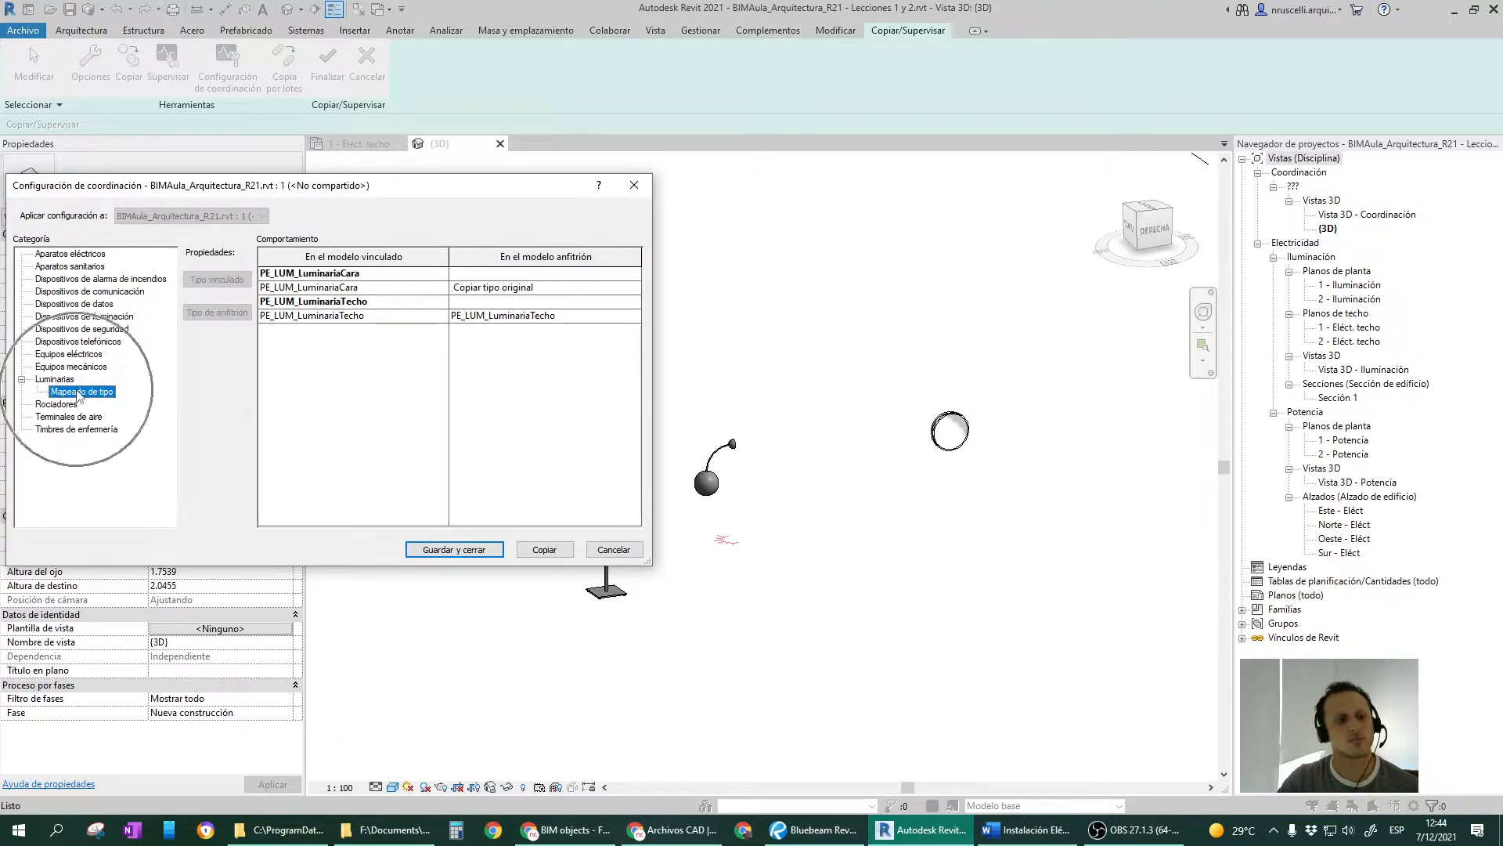
left_click(23, 380)
left_click(22, 380)
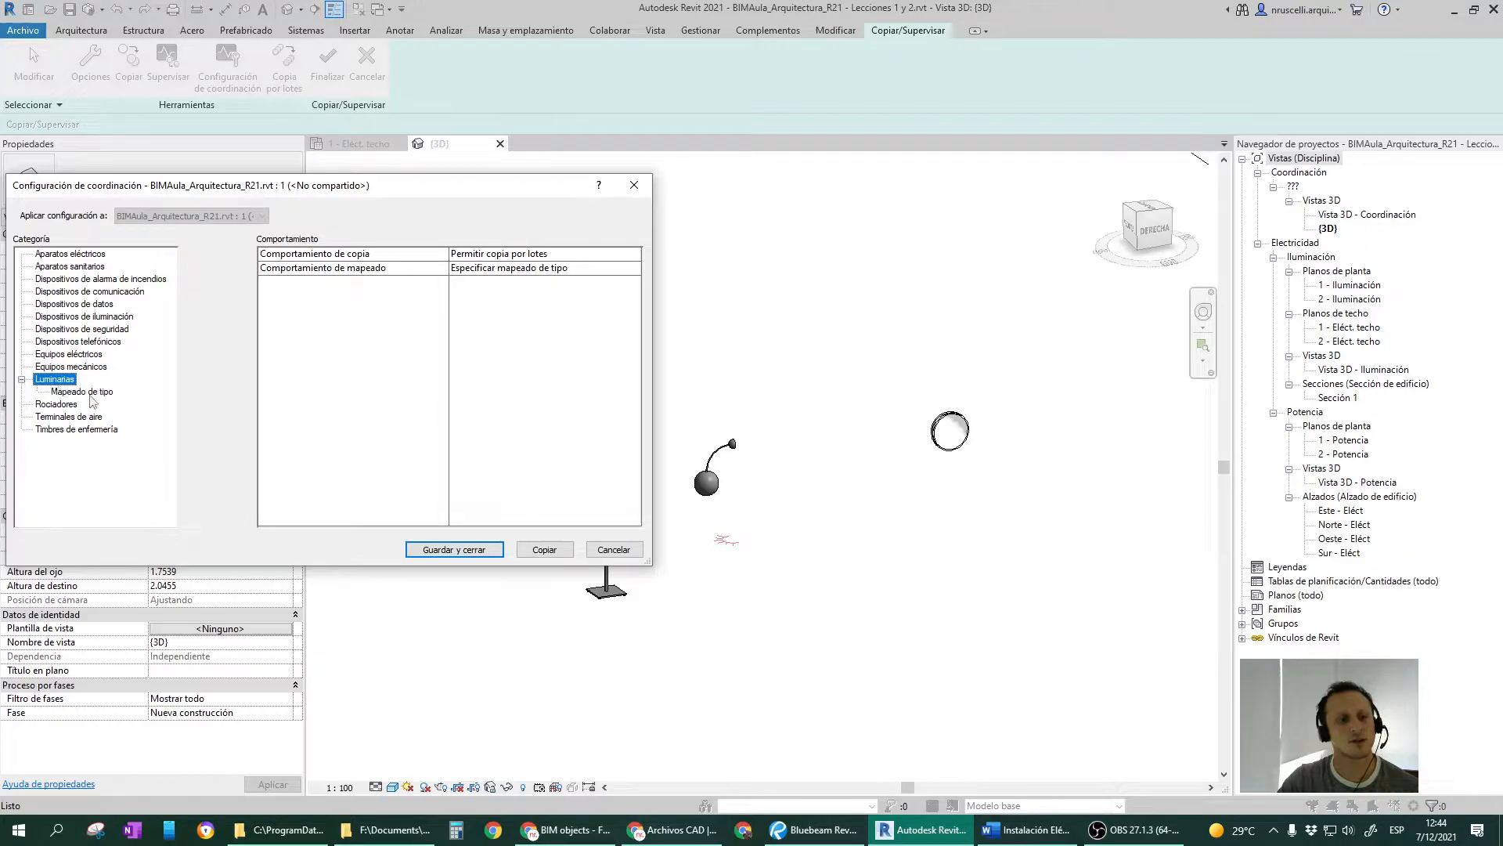
left_click(104, 394)
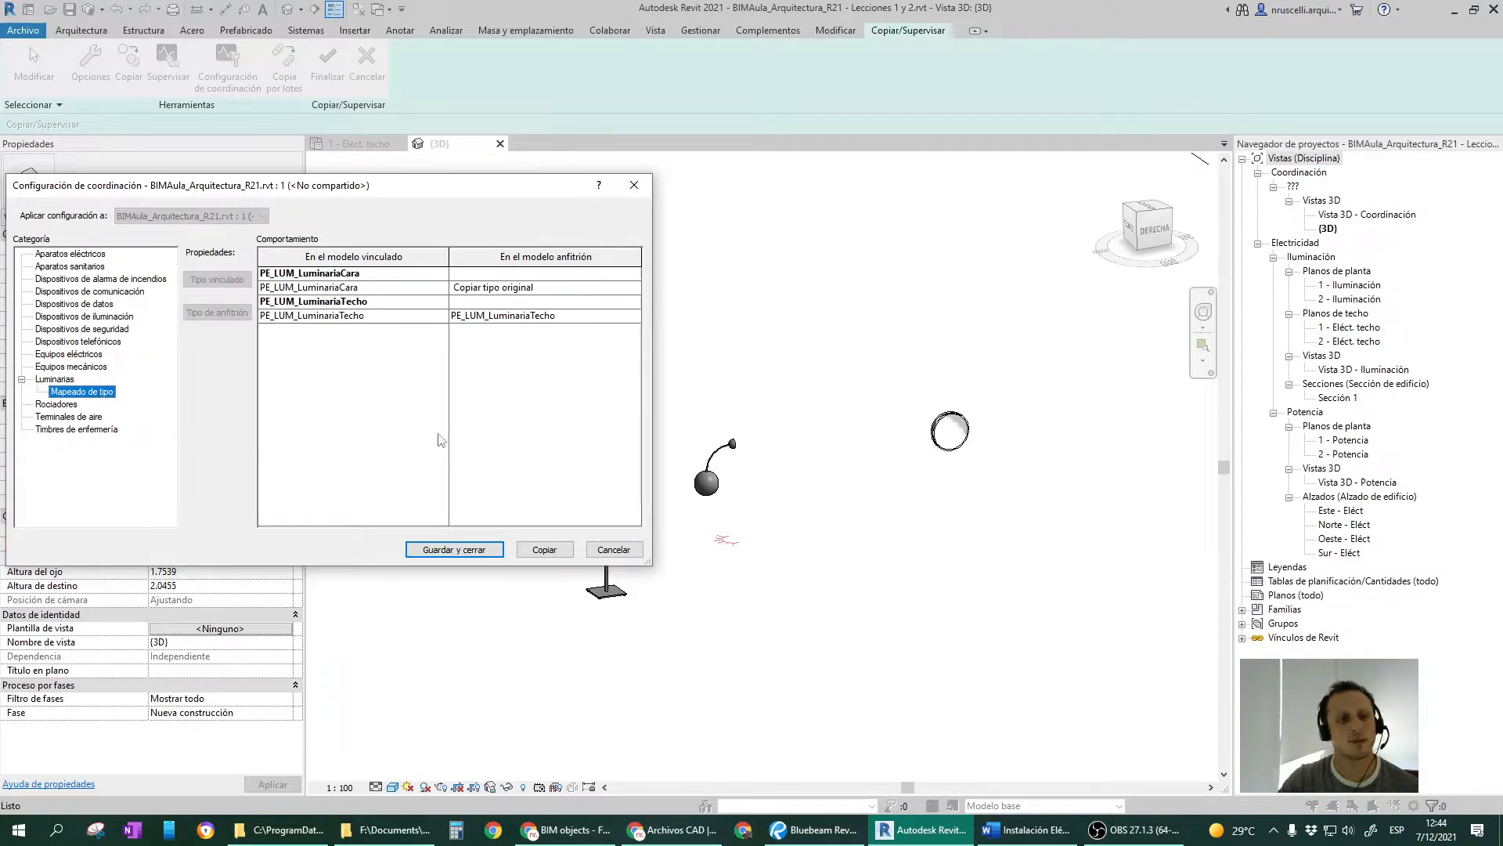
left_click(553, 289)
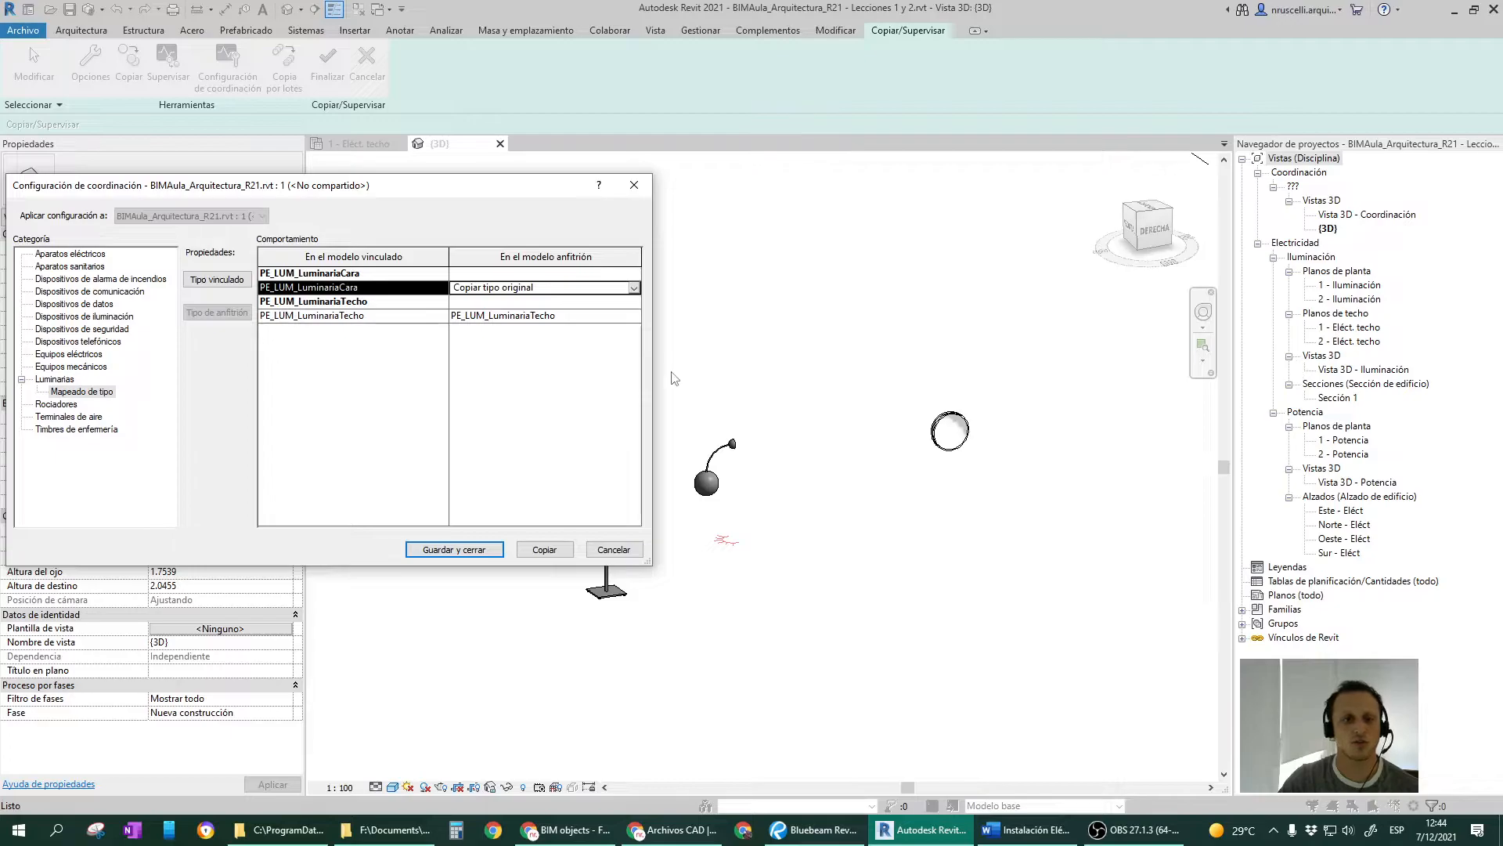
left_click(635, 288)
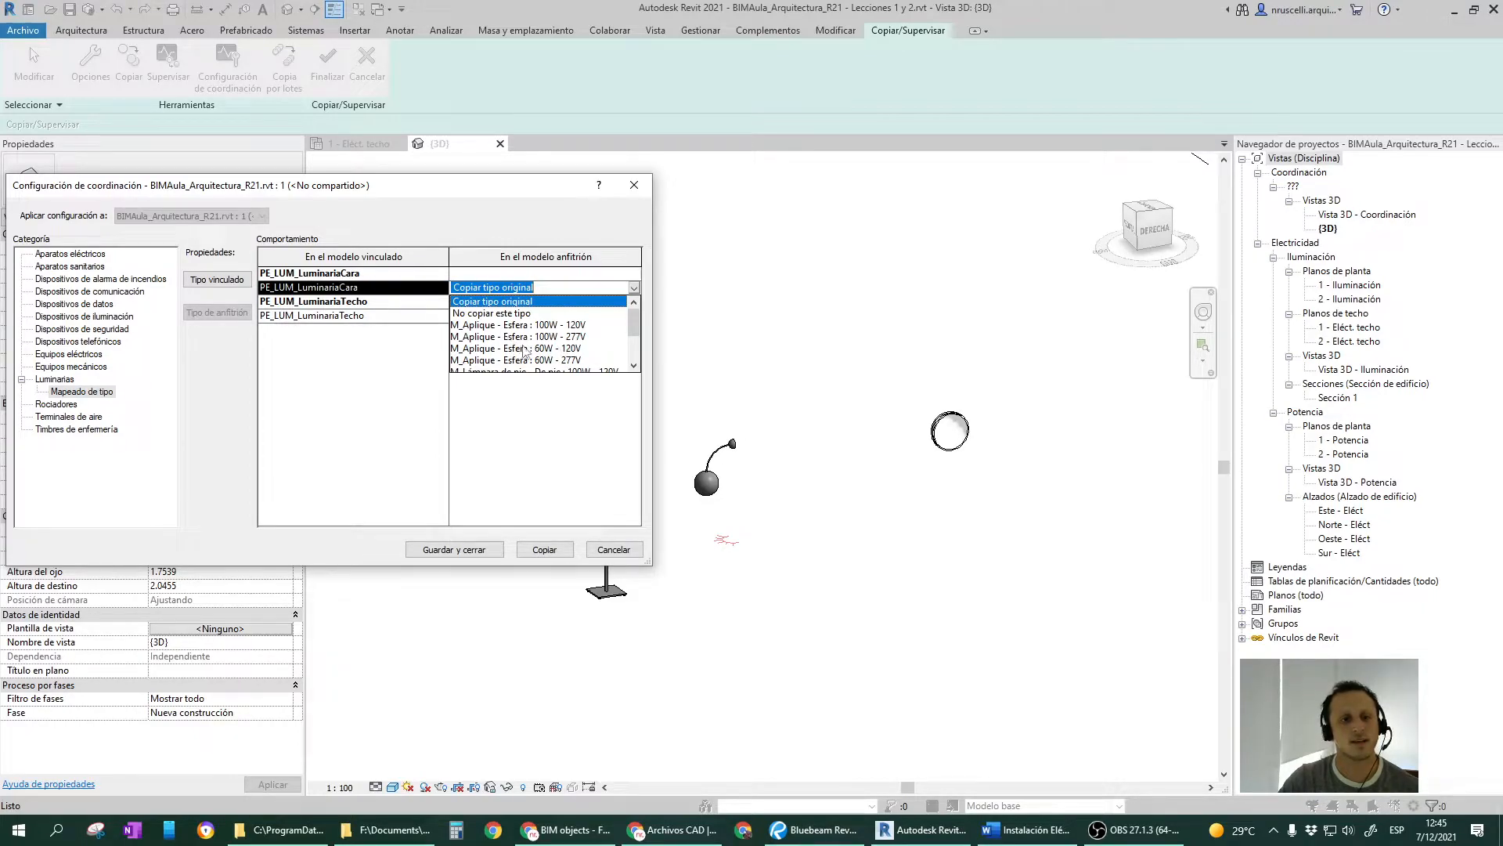
left_click(531, 325)
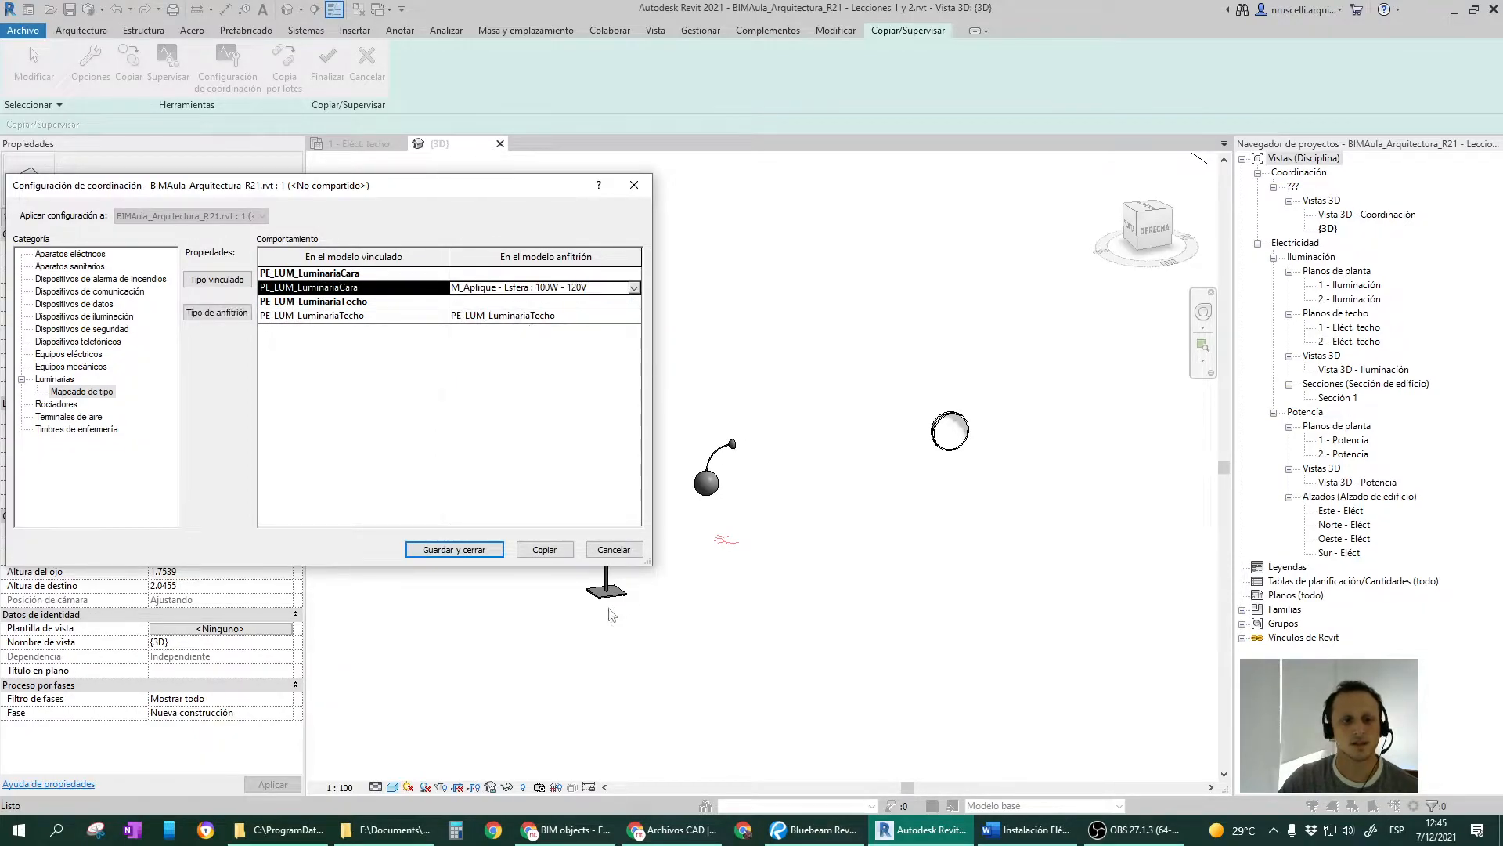
left_click(479, 549)
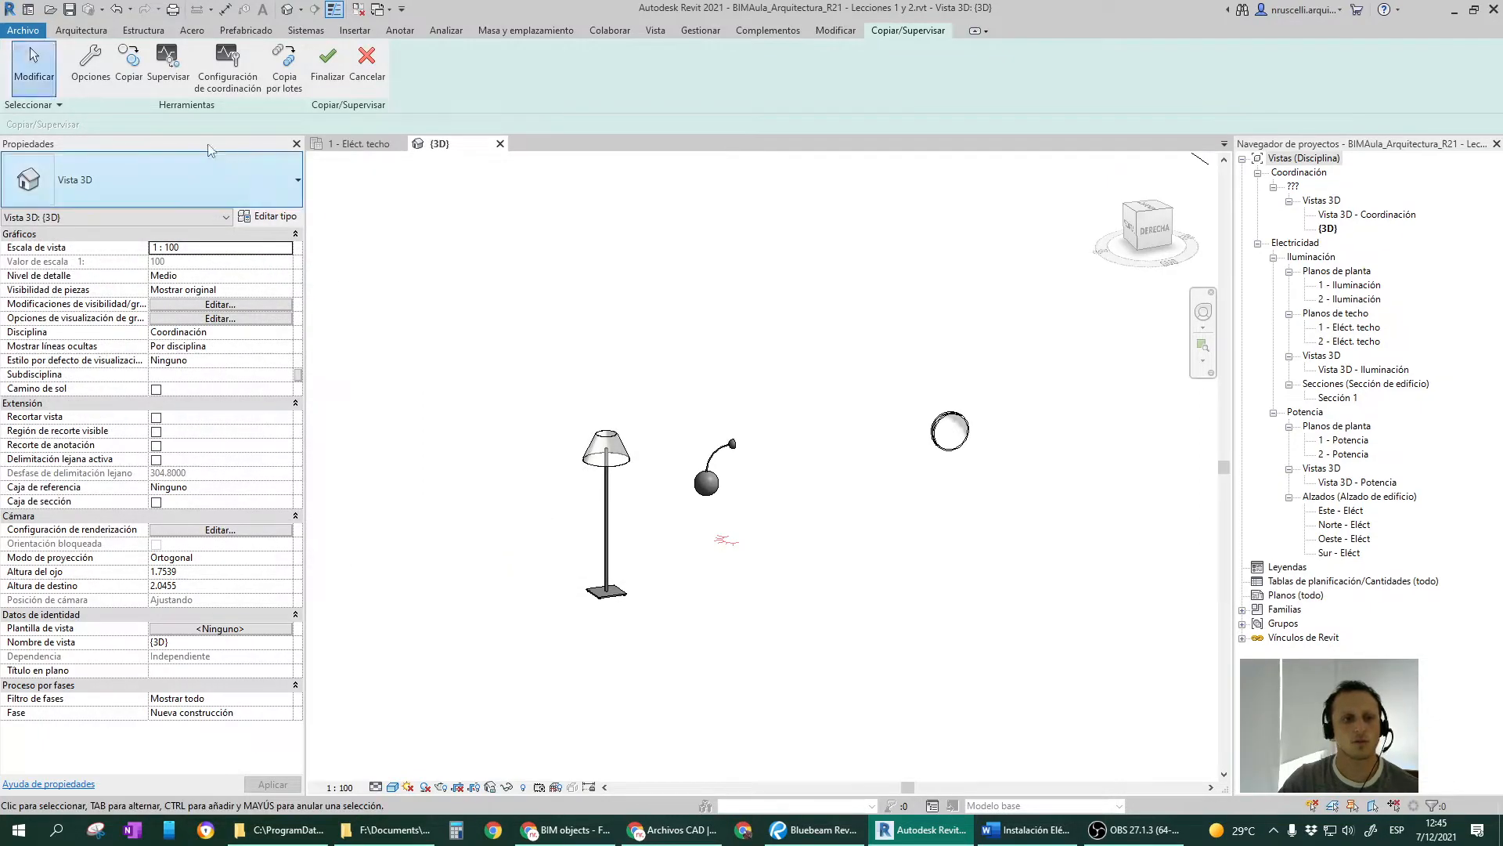
Copy the linked wall lamp into the host model with the mapped type and finish the Copy/Monitor session.
left_click(131, 73)
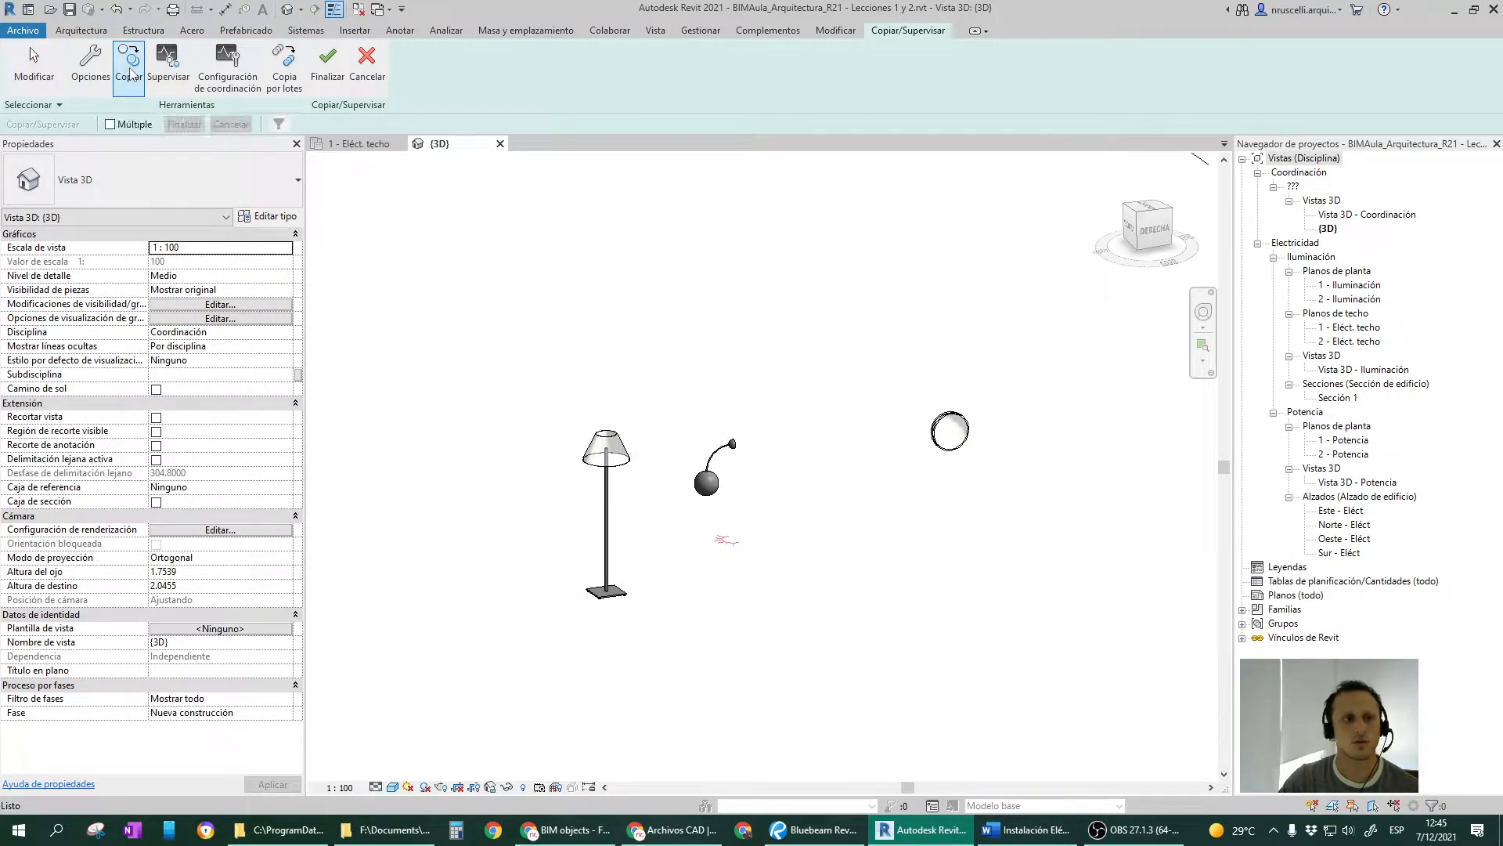
left_click(721, 491)
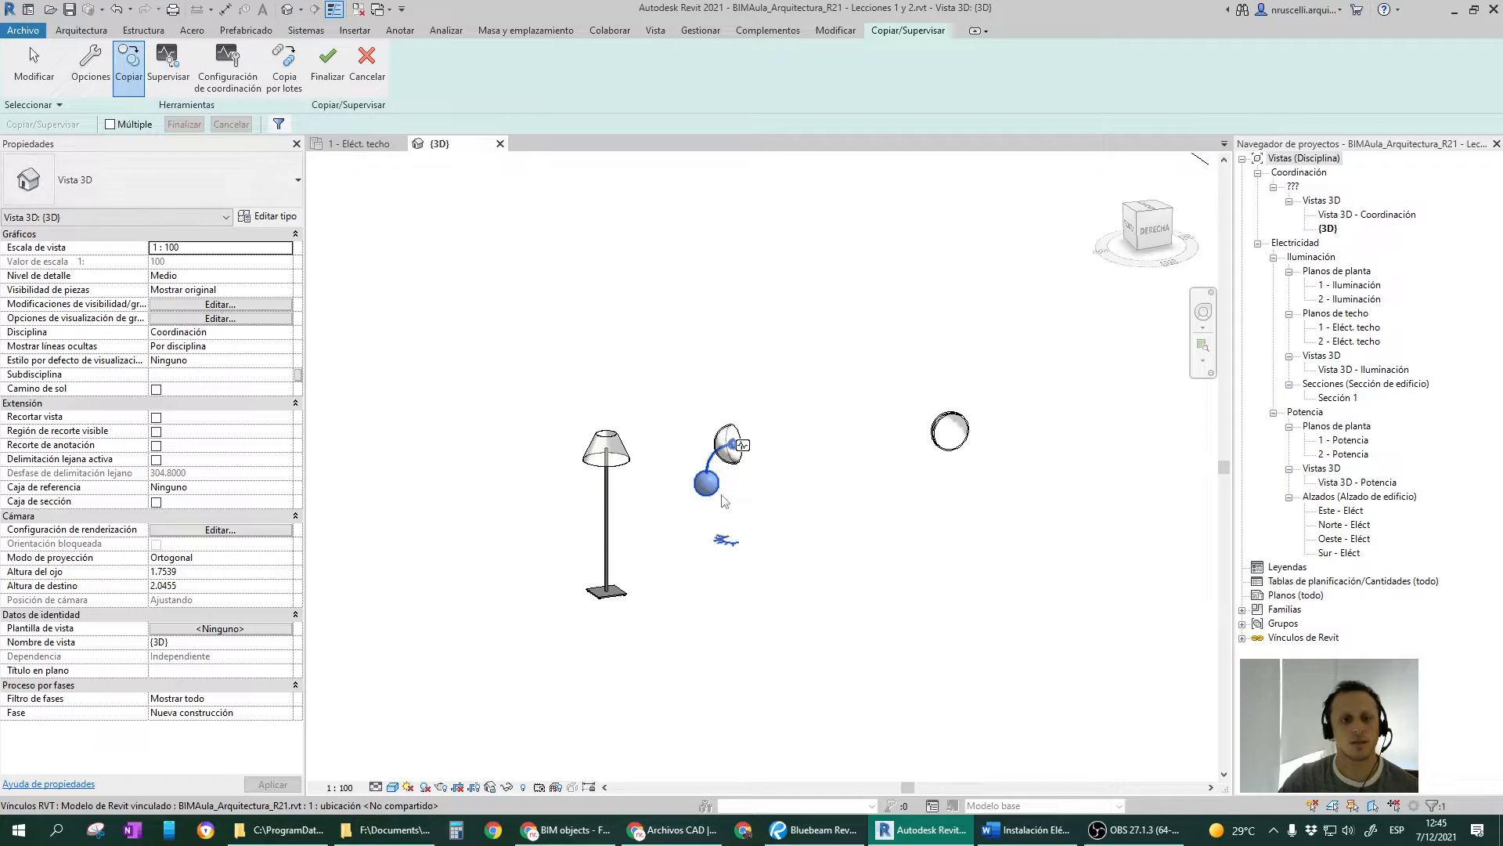
scroll(729, 507, "up", 2)
scroll(748, 517, "up", 2)
key("Escape")
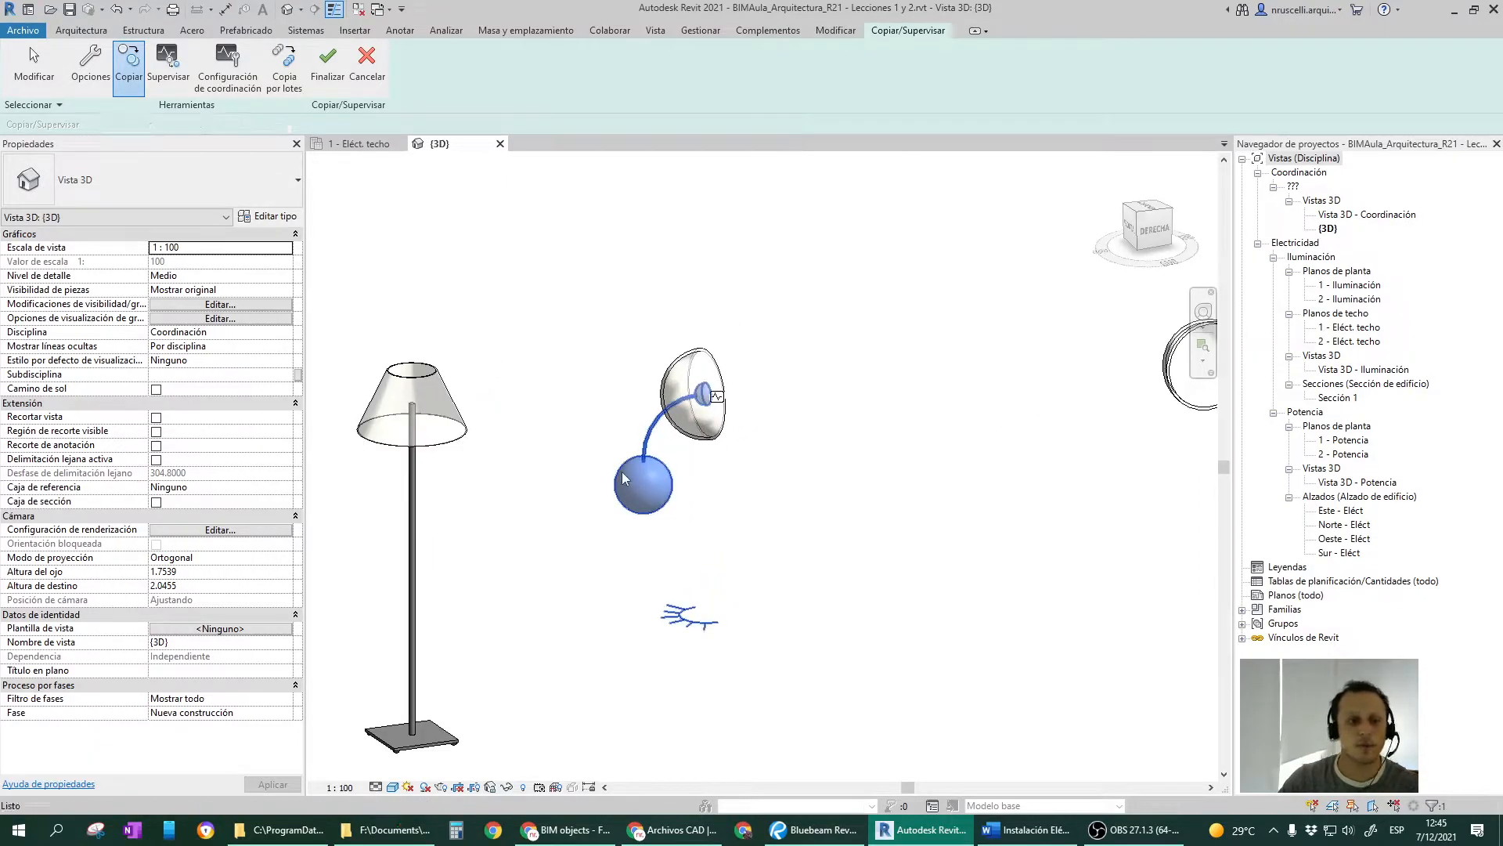
scroll(771, 529, "down", 3)
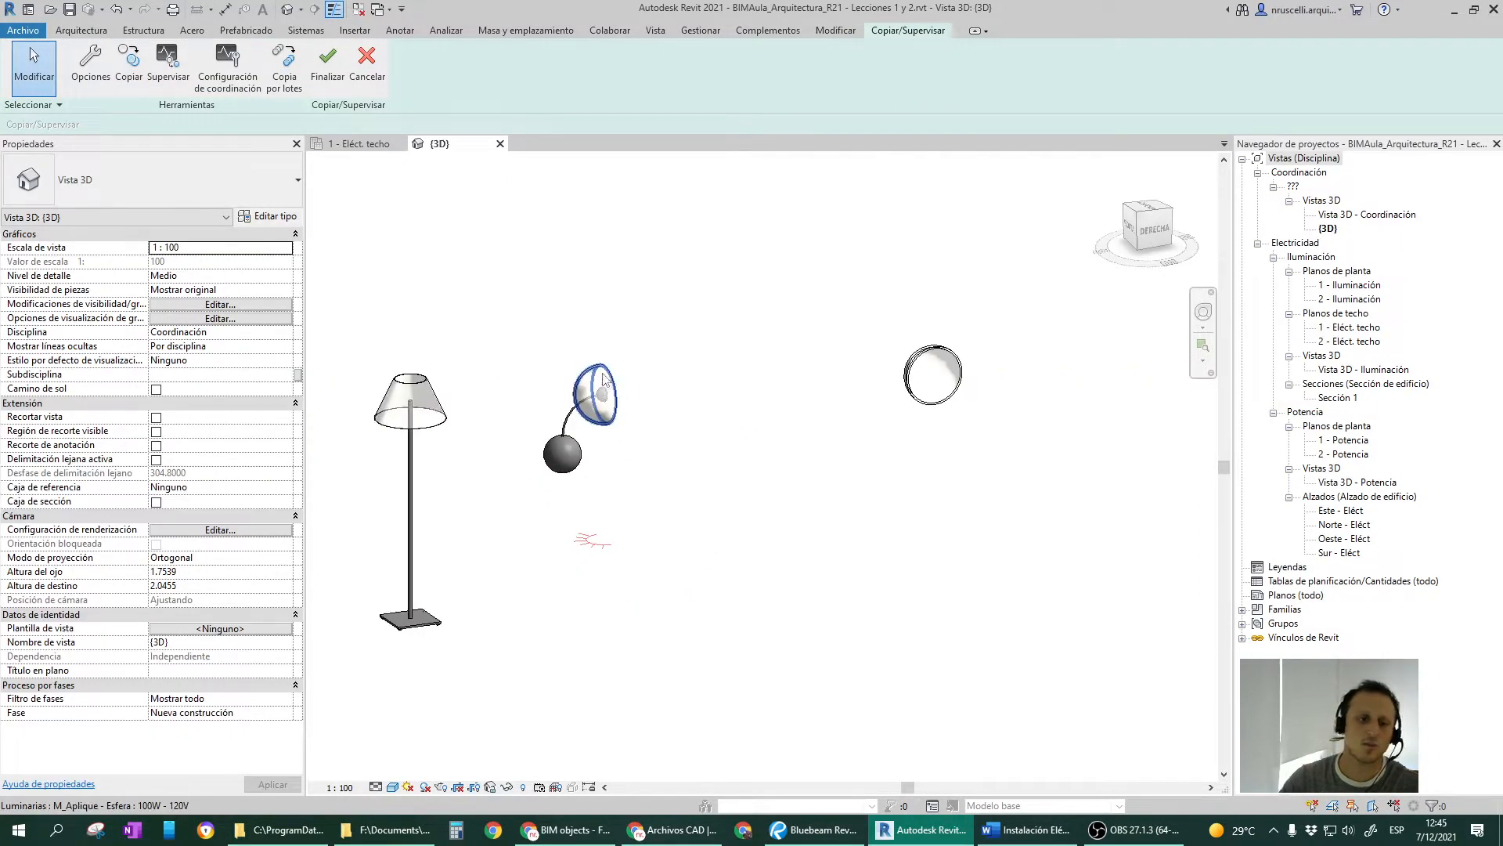
key("Escape")
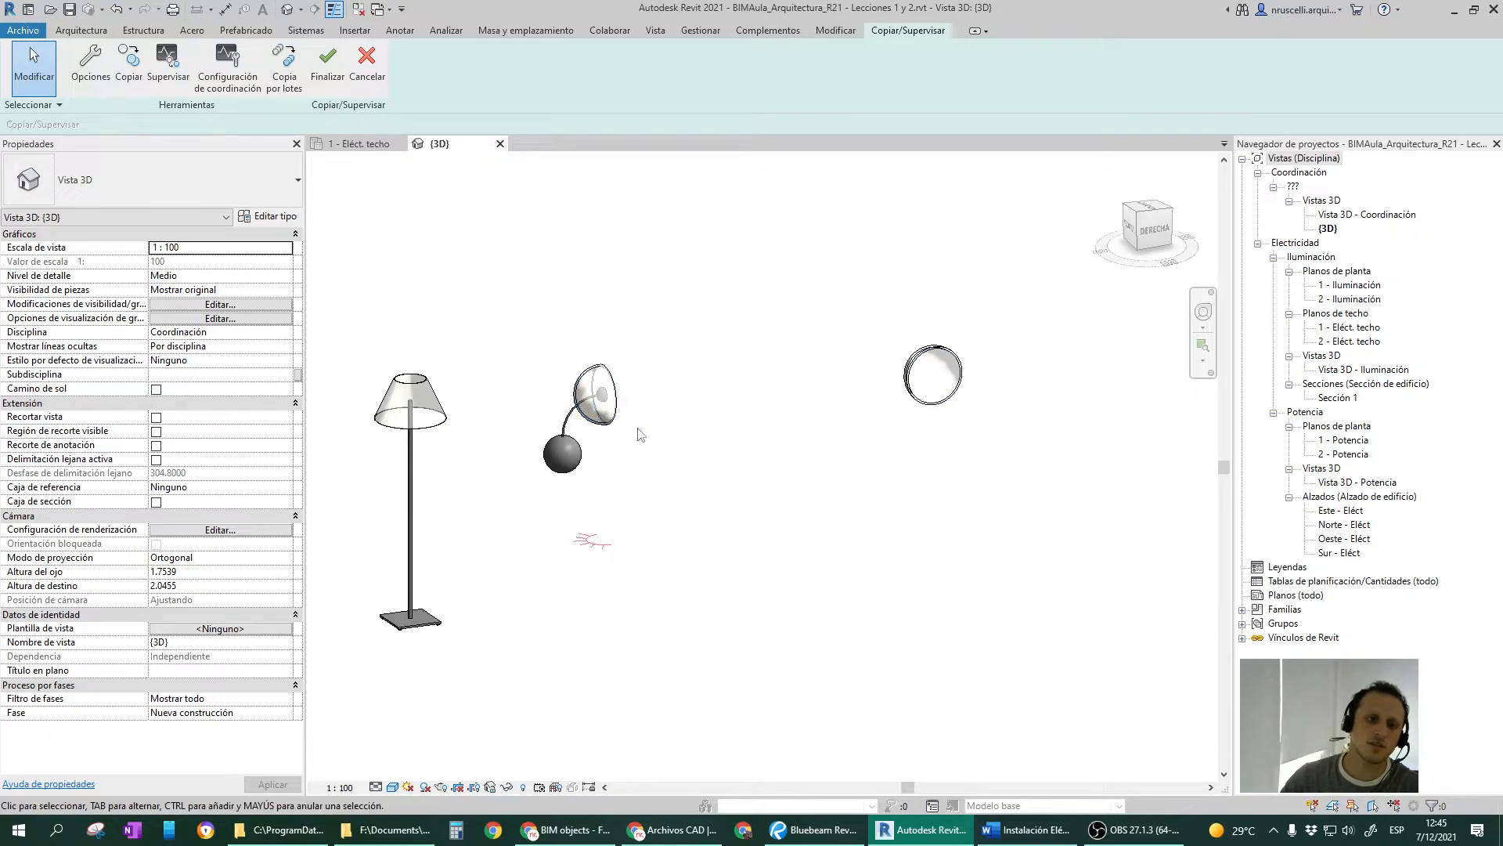
left_click(329, 82)
Examine the copied wall luminaire against the linked wall lamp and check its type and properties.
scroll(777, 530, "down", 3)
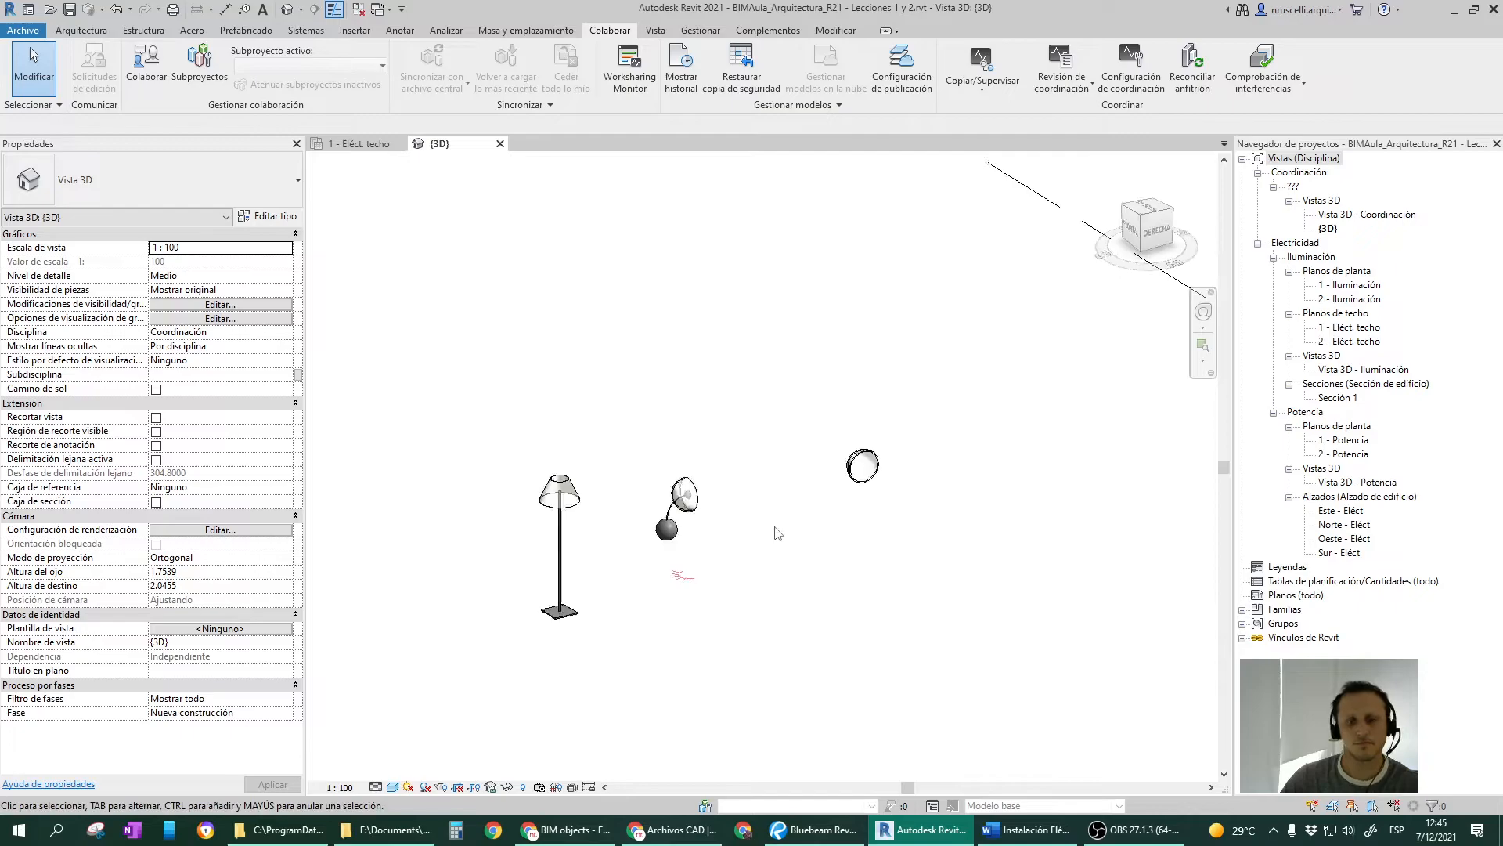
scroll(725, 471, "down", 5)
scroll(722, 495, "up", 10)
scroll(585, 438, "down", 10)
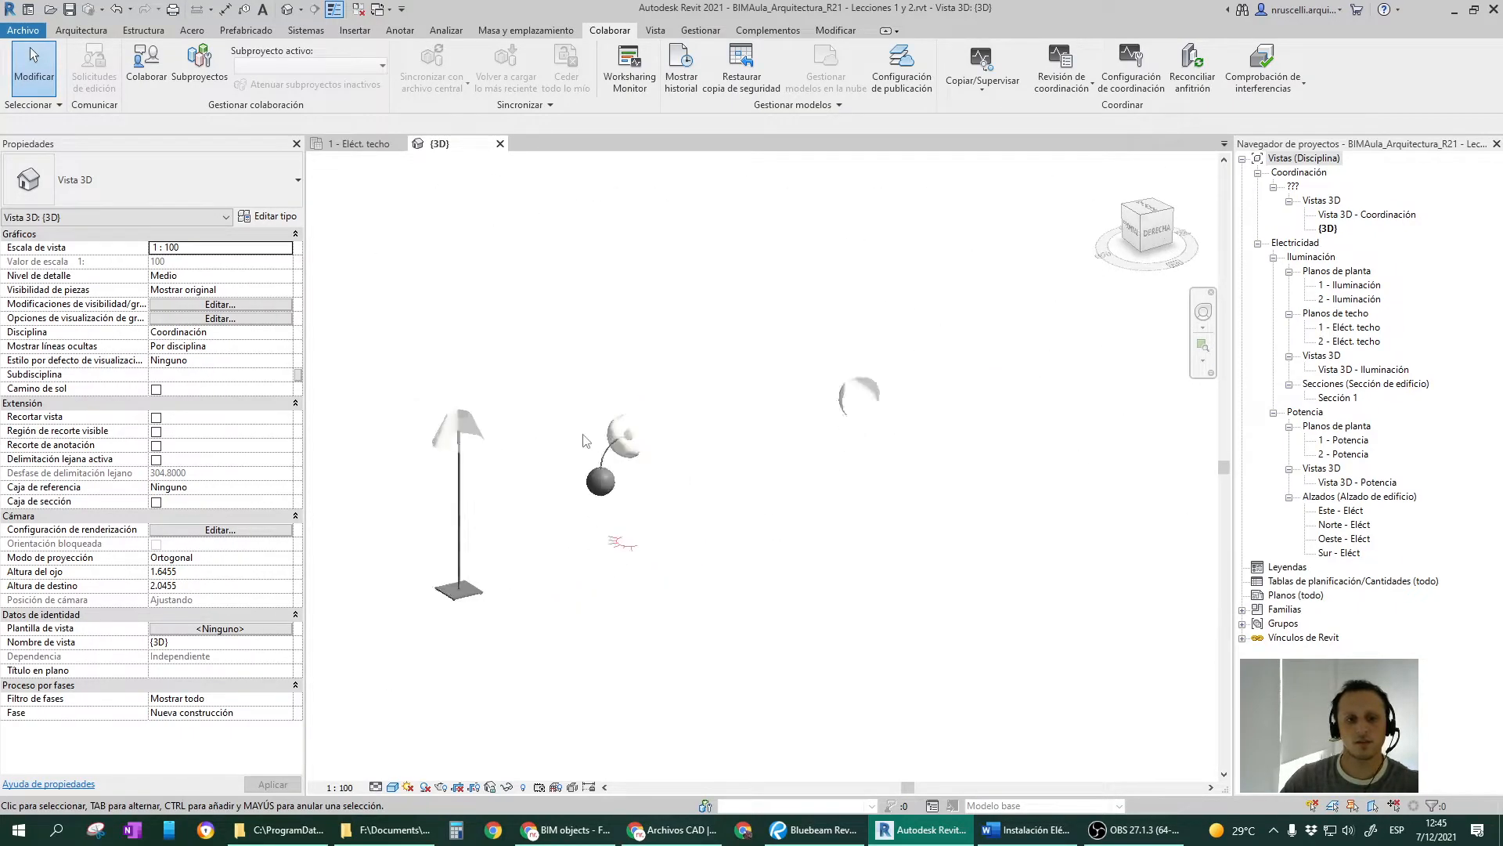
scroll(947, 365, "up", 6)
scroll(976, 374, "down", 5)
scroll(564, 490, "up", 6)
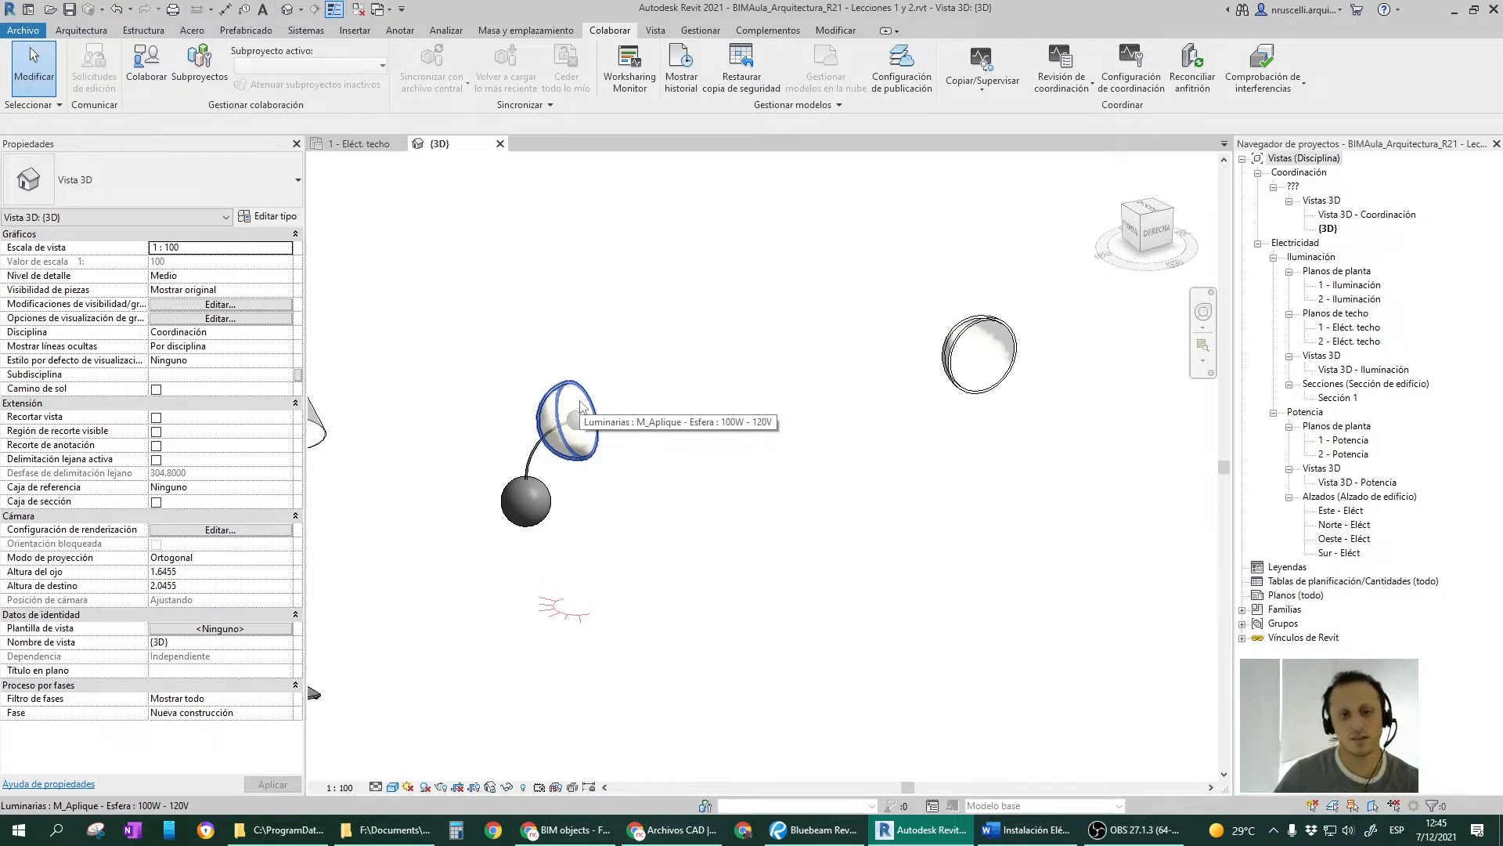
left_click(581, 407)
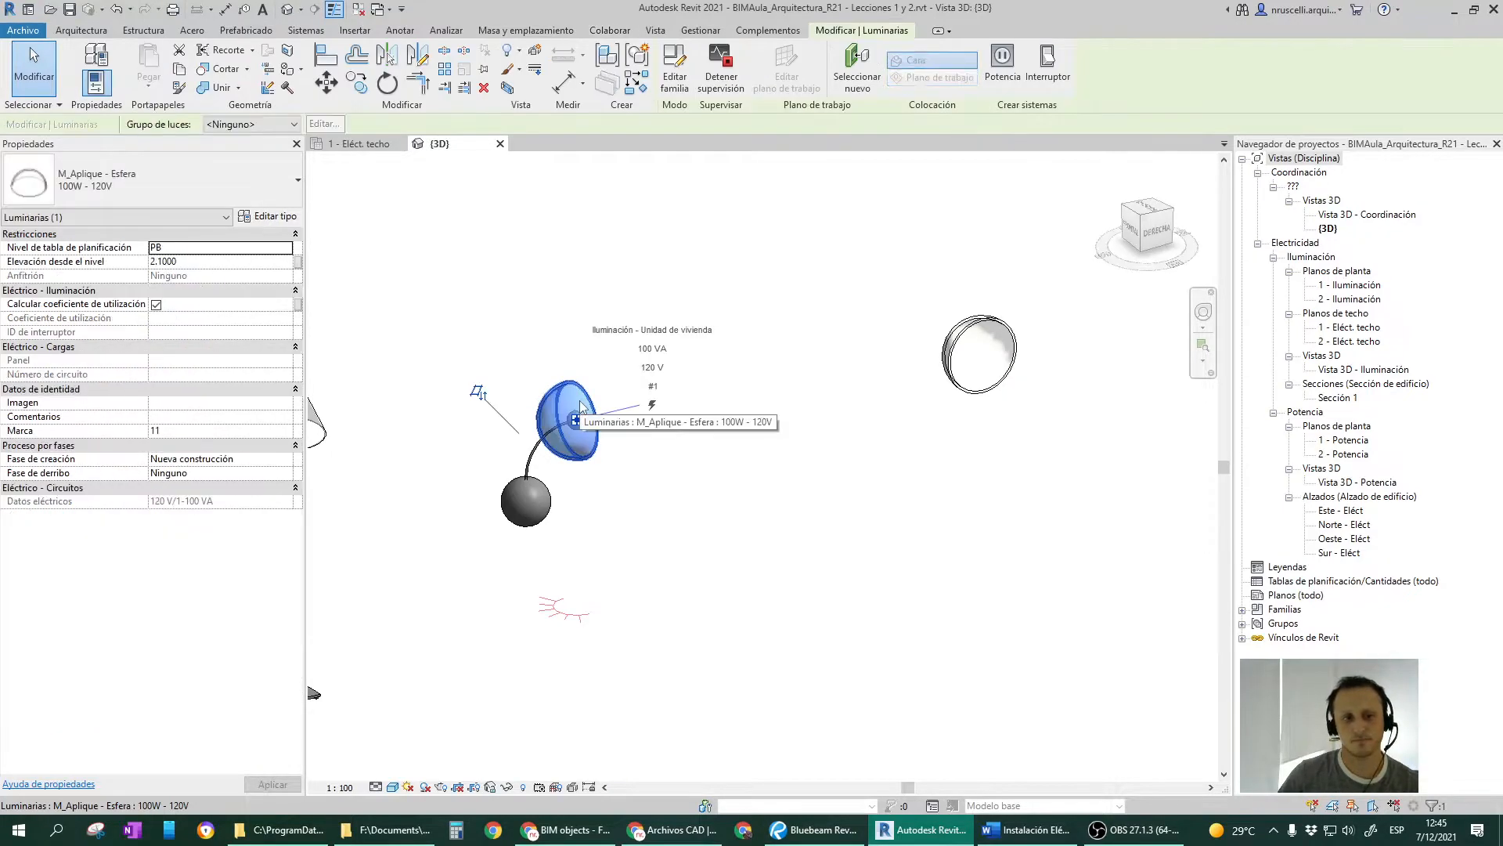
Set the ballast voltage of the separate round wall luminaire's 60W - 120V type to 120 V.
left_click(954, 371)
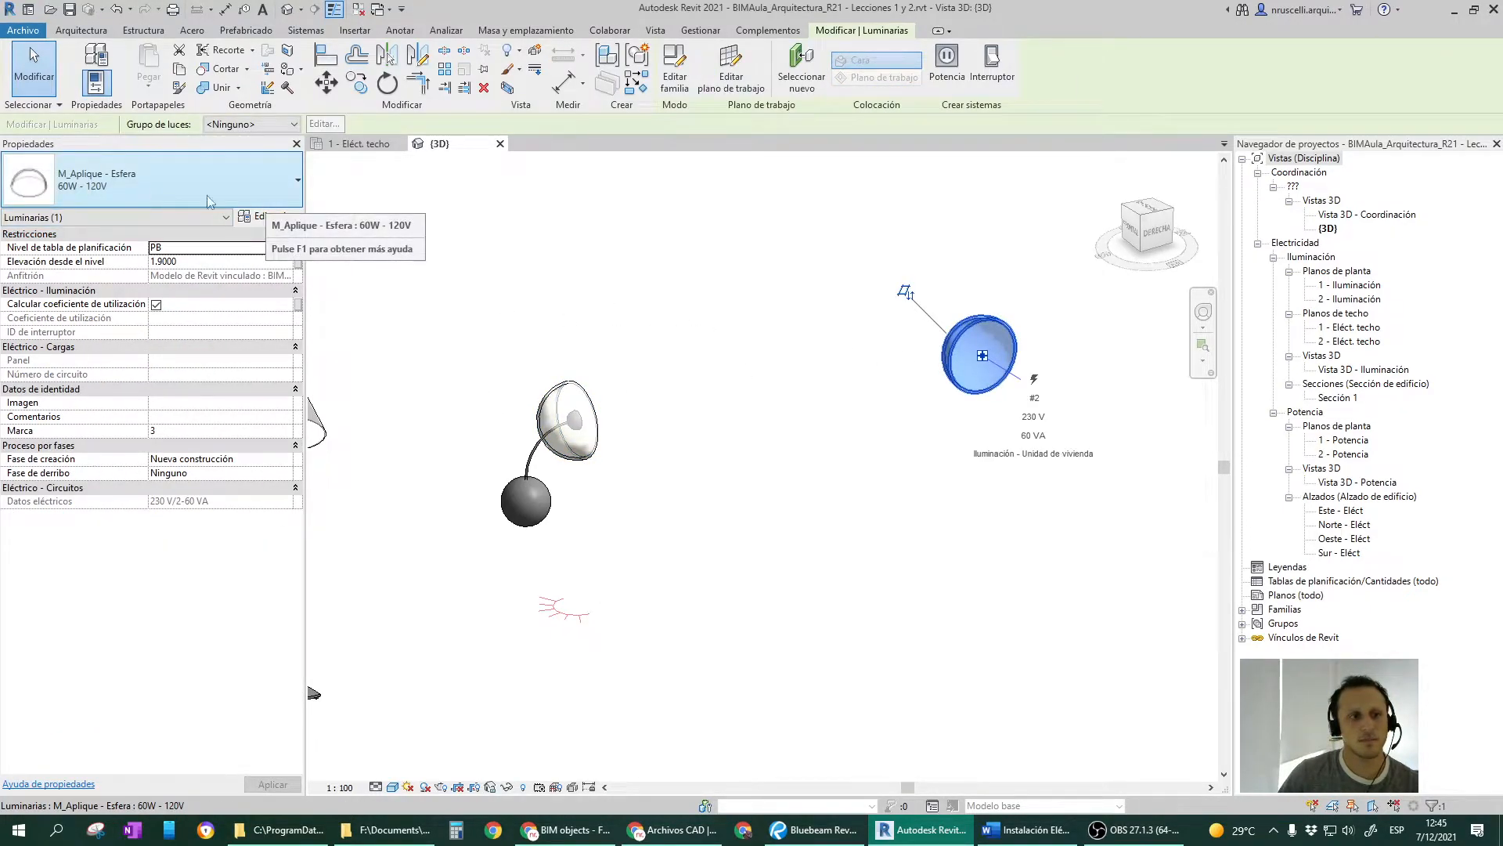
left_click(267, 216)
left_click(799, 377)
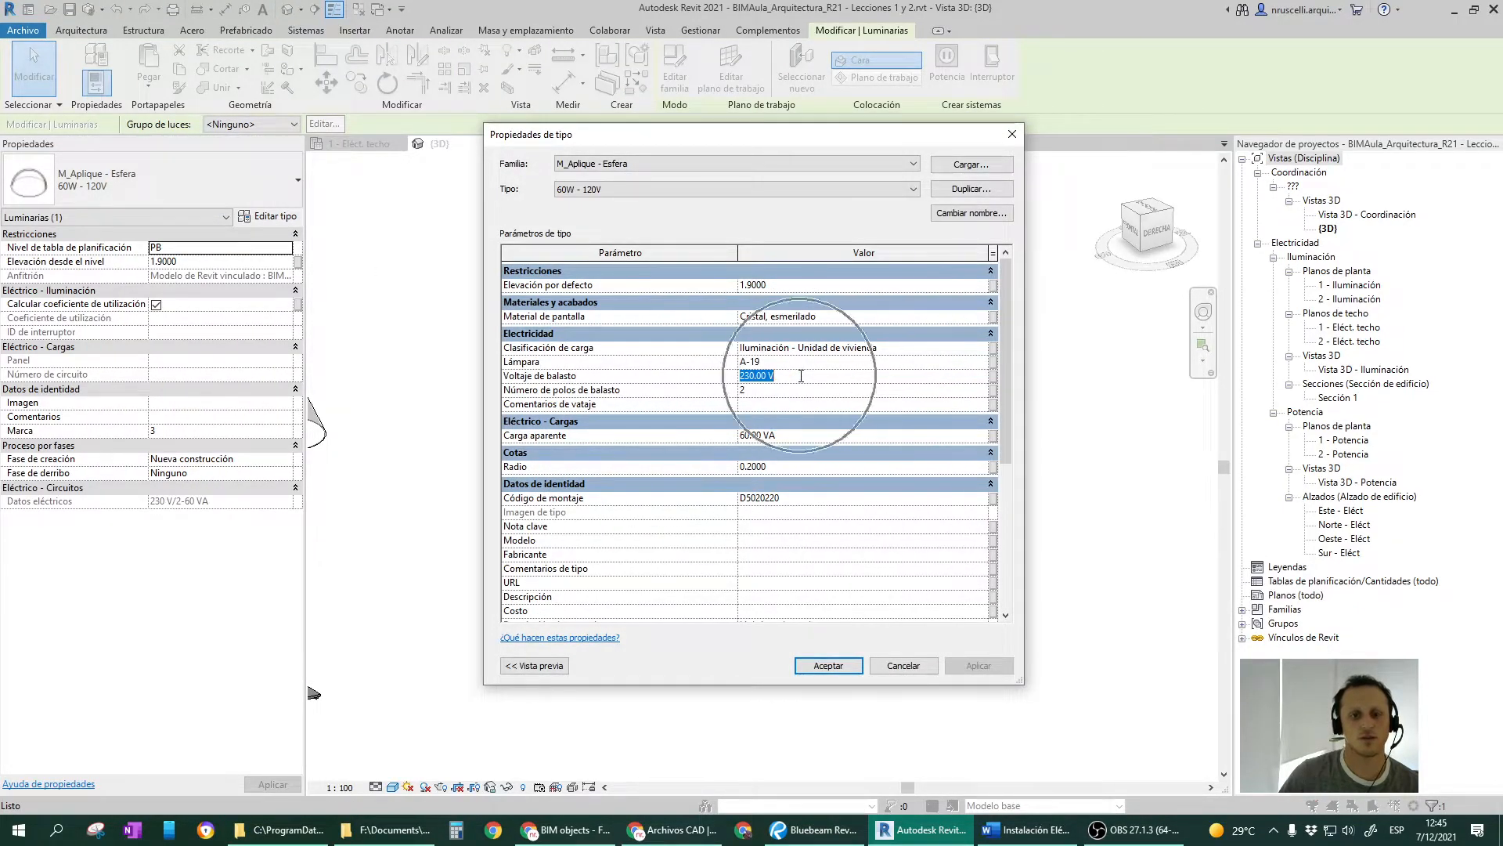
left_click(971, 190)
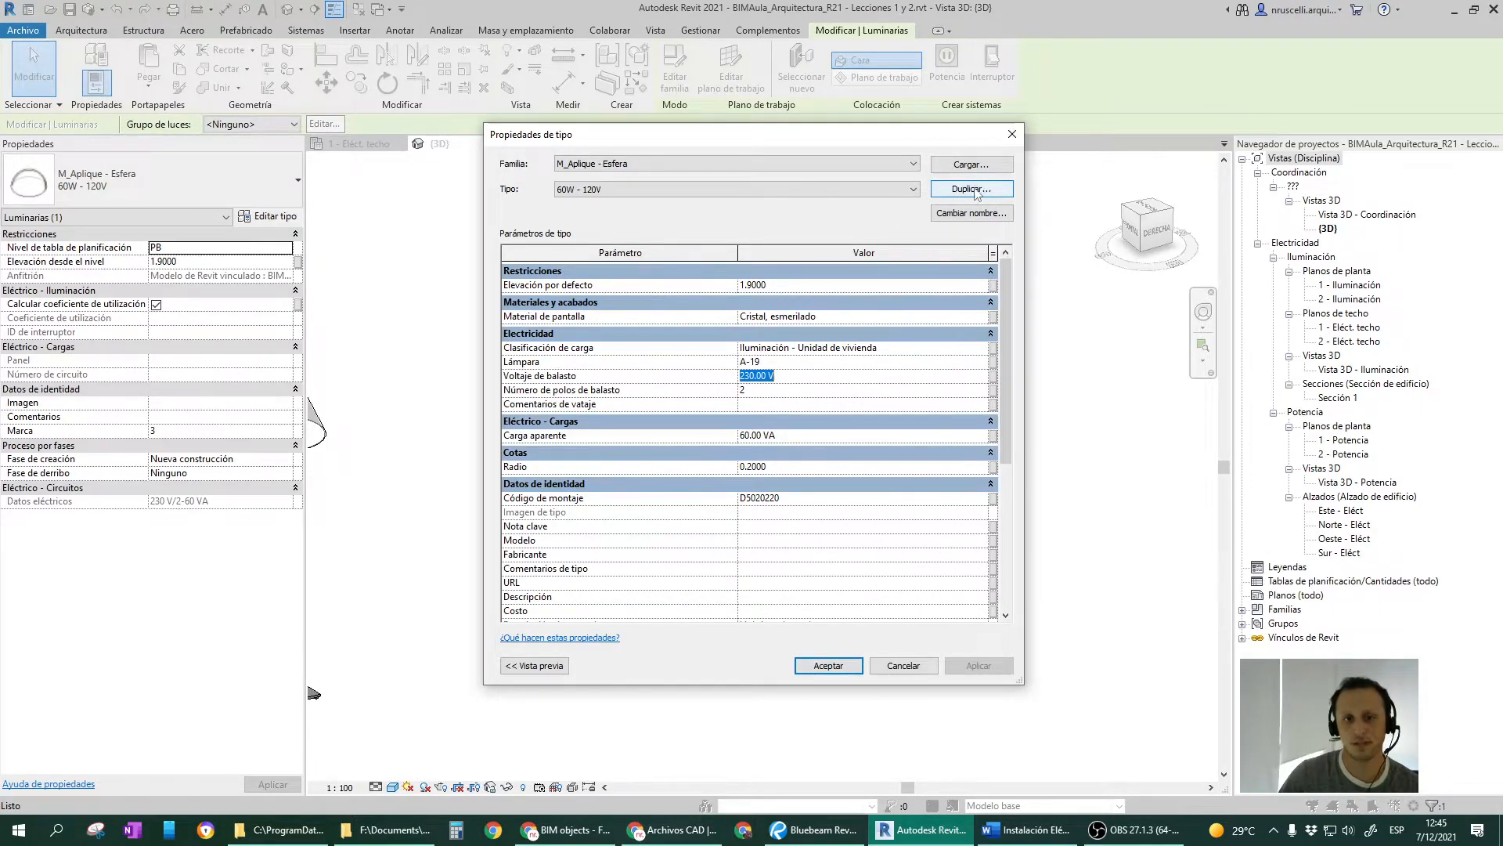
type("120")
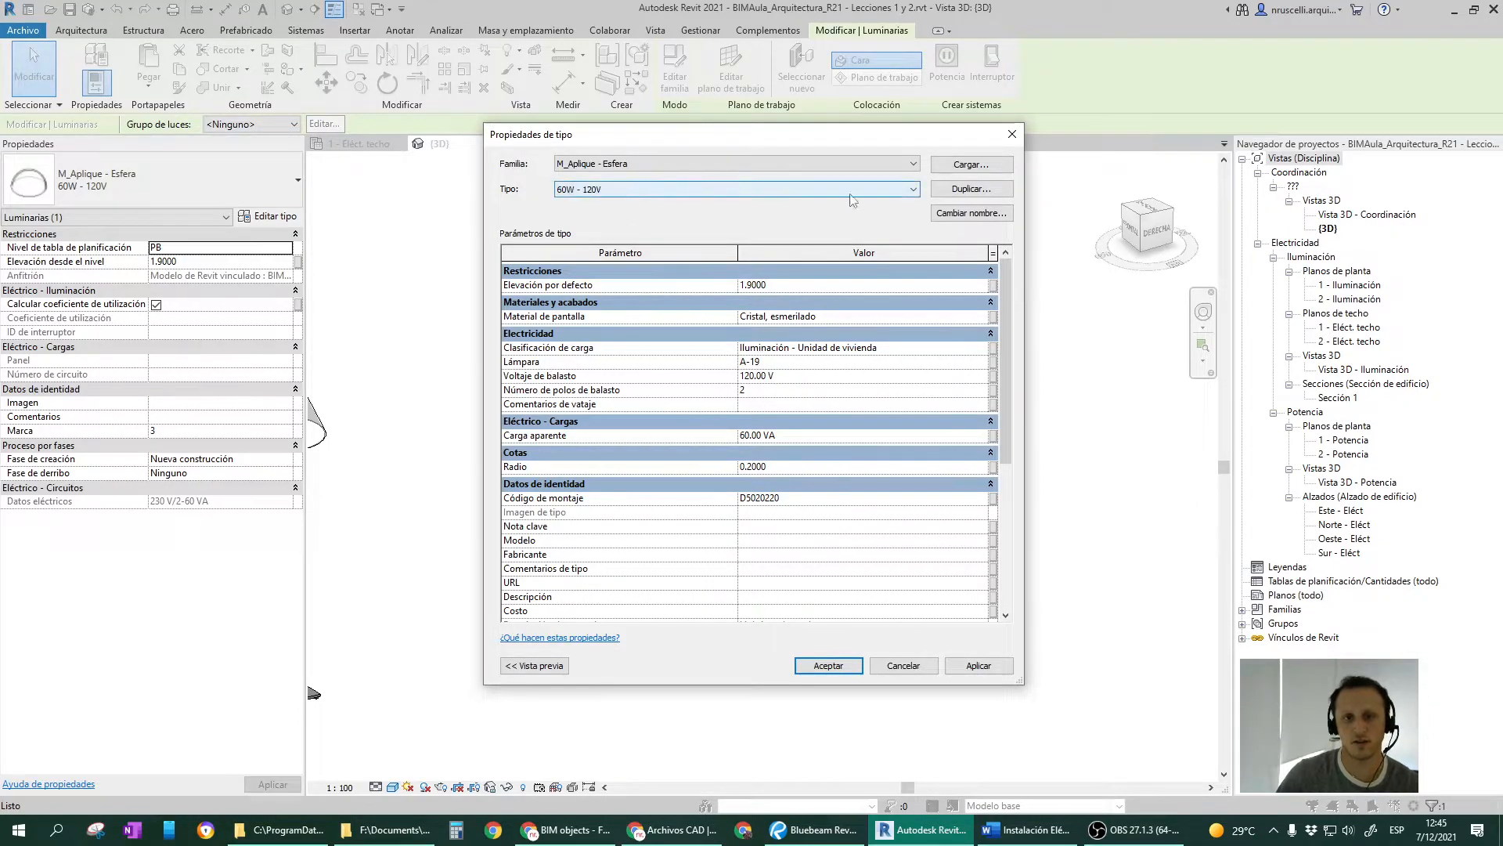
Duplicate the 60W - 120V type as 60W - 230V and set the new type's ballast voltage to 230 V.
left_click(970, 188)
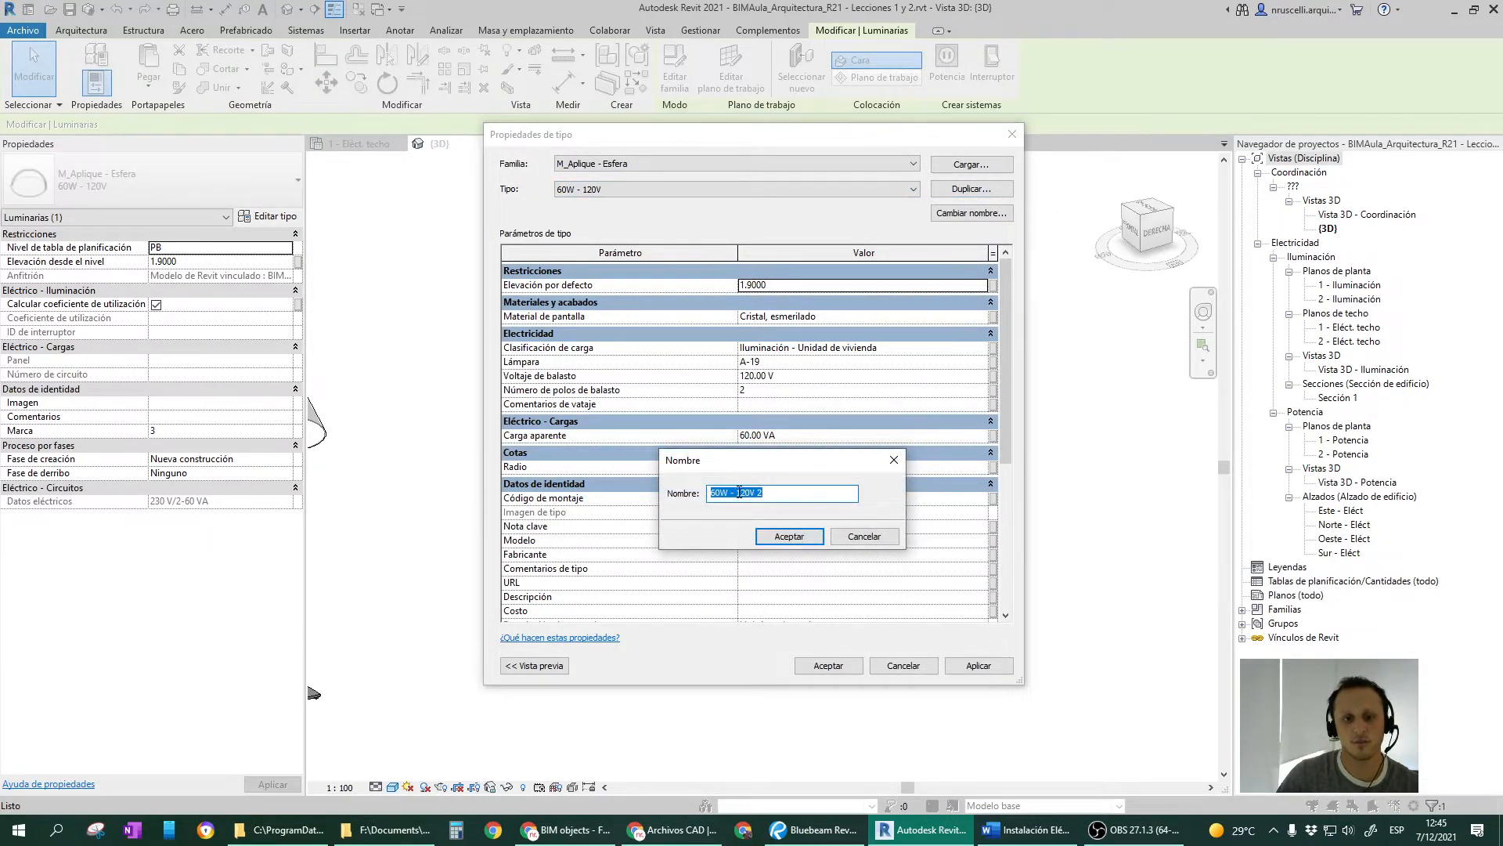
type("60W - 230")
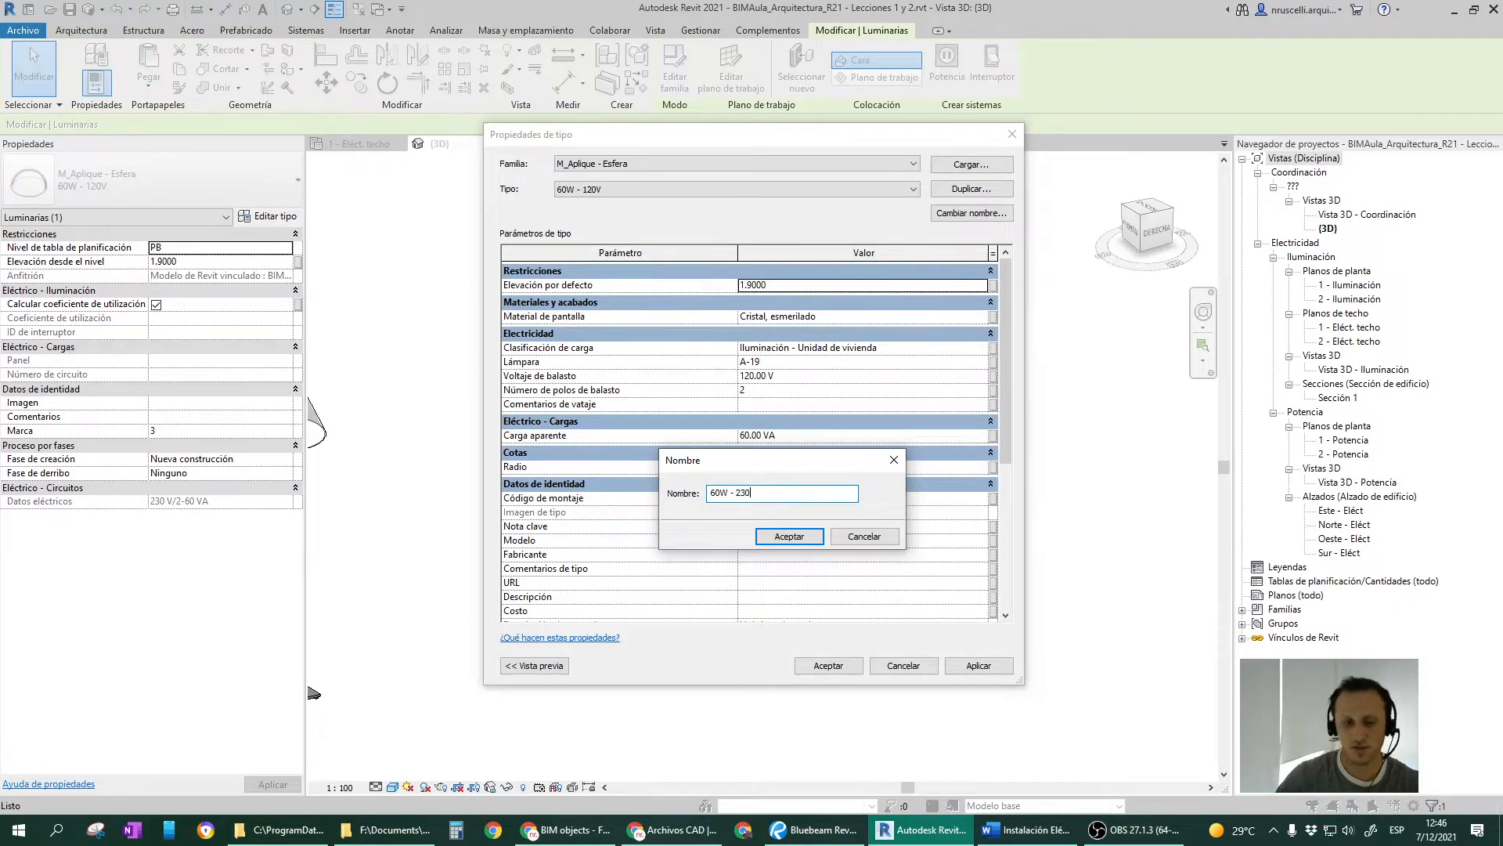
type("V")
key("Return")
left_click(810, 376)
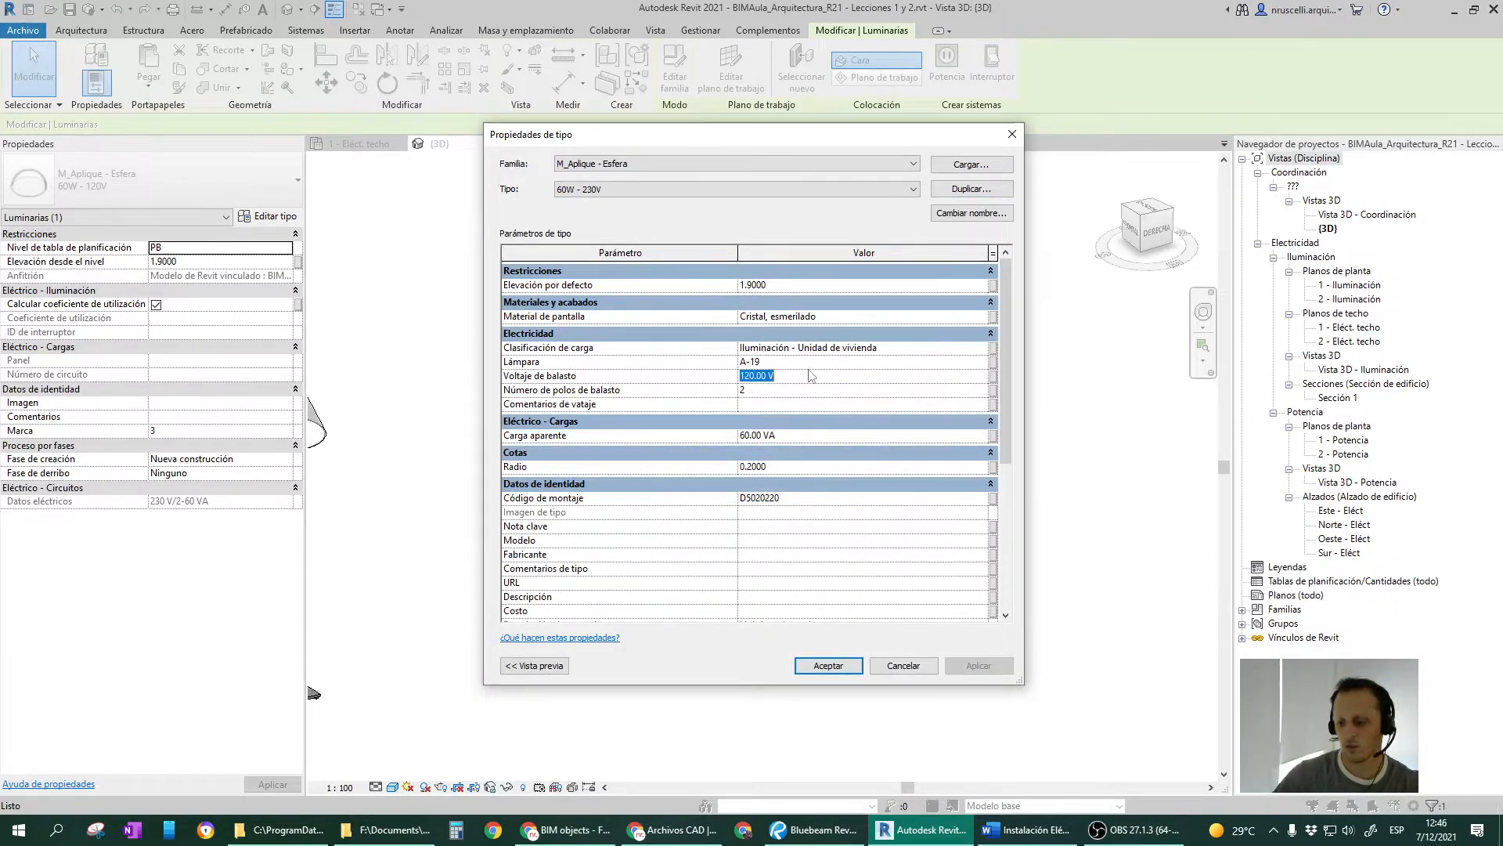
left_click(829, 664)
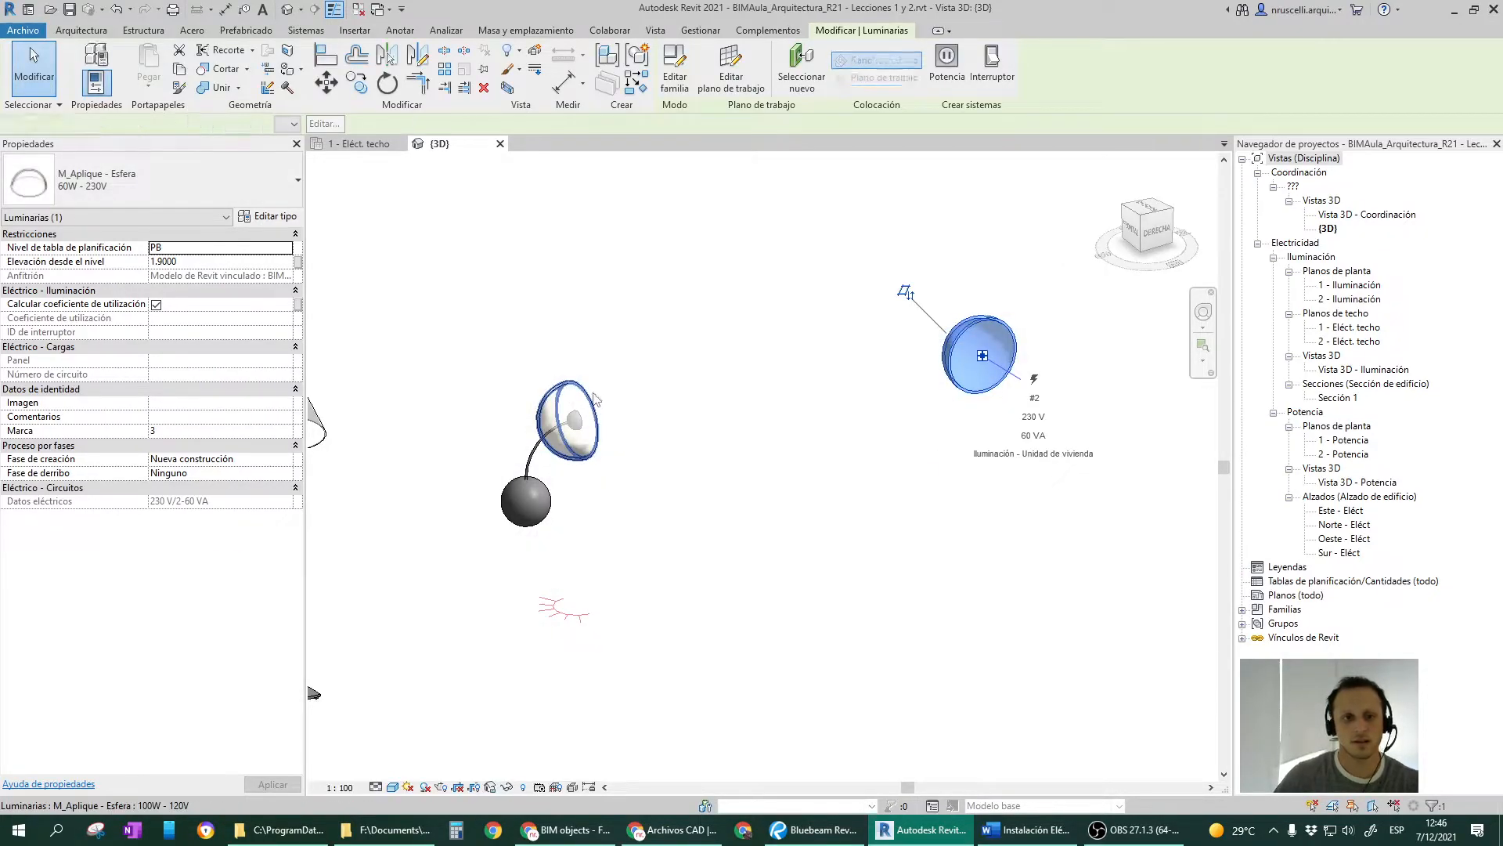
Change the copied wall luminaire's type to M_Aplique - Esfera 60W - 230V and bring the coordination warning into view.
left_click(592, 403)
left_click(138, 182)
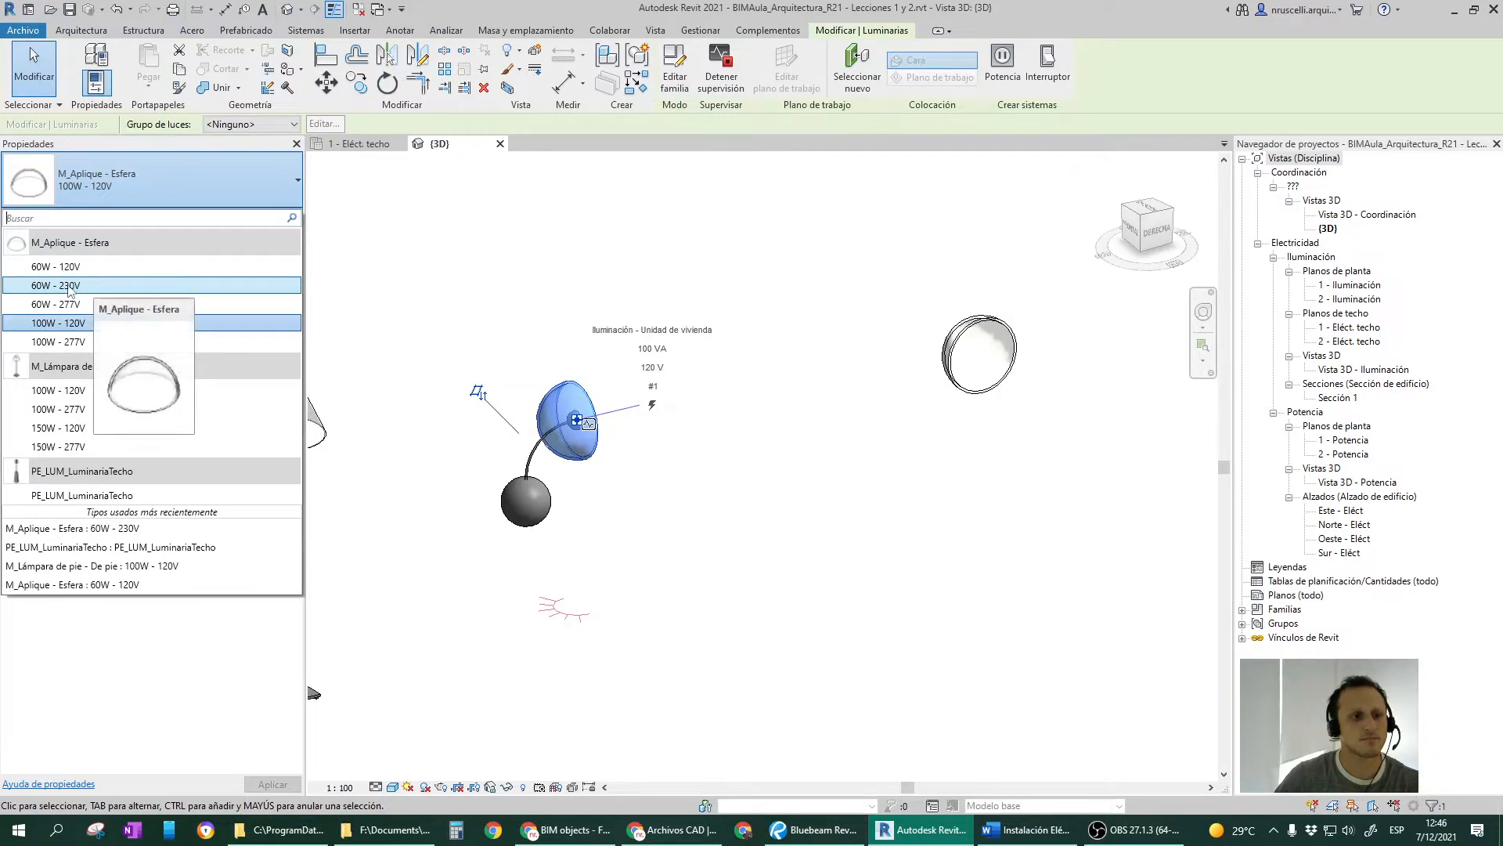
left_click(86, 285)
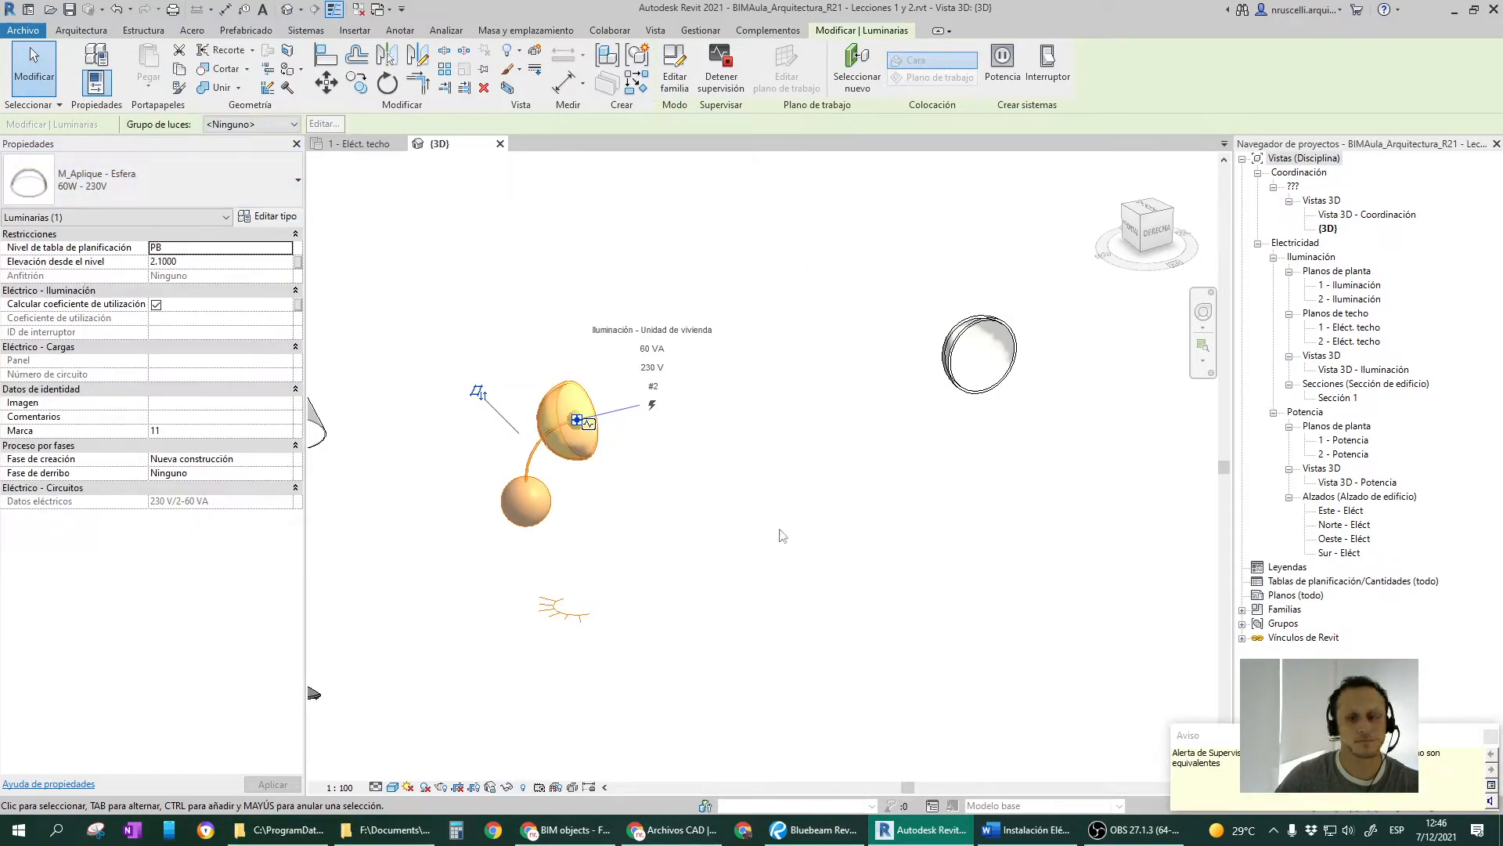
left_click_drag(1268, 743, 838, 412)
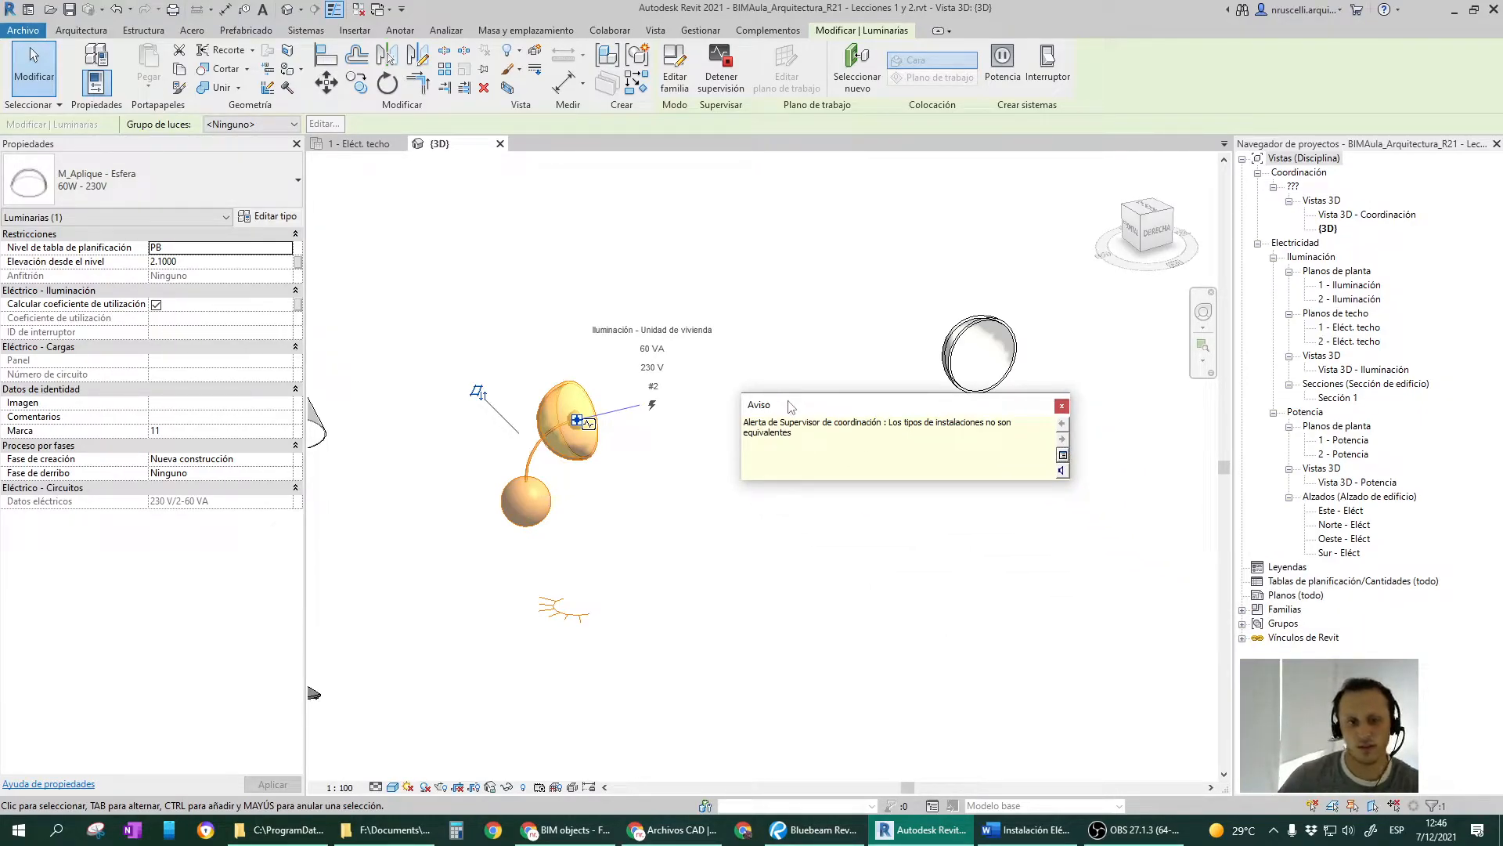
Move the coordination warning out of the way and stop monitoring the copied wall luminaire.
left_click_drag(791, 404, 1213, 707)
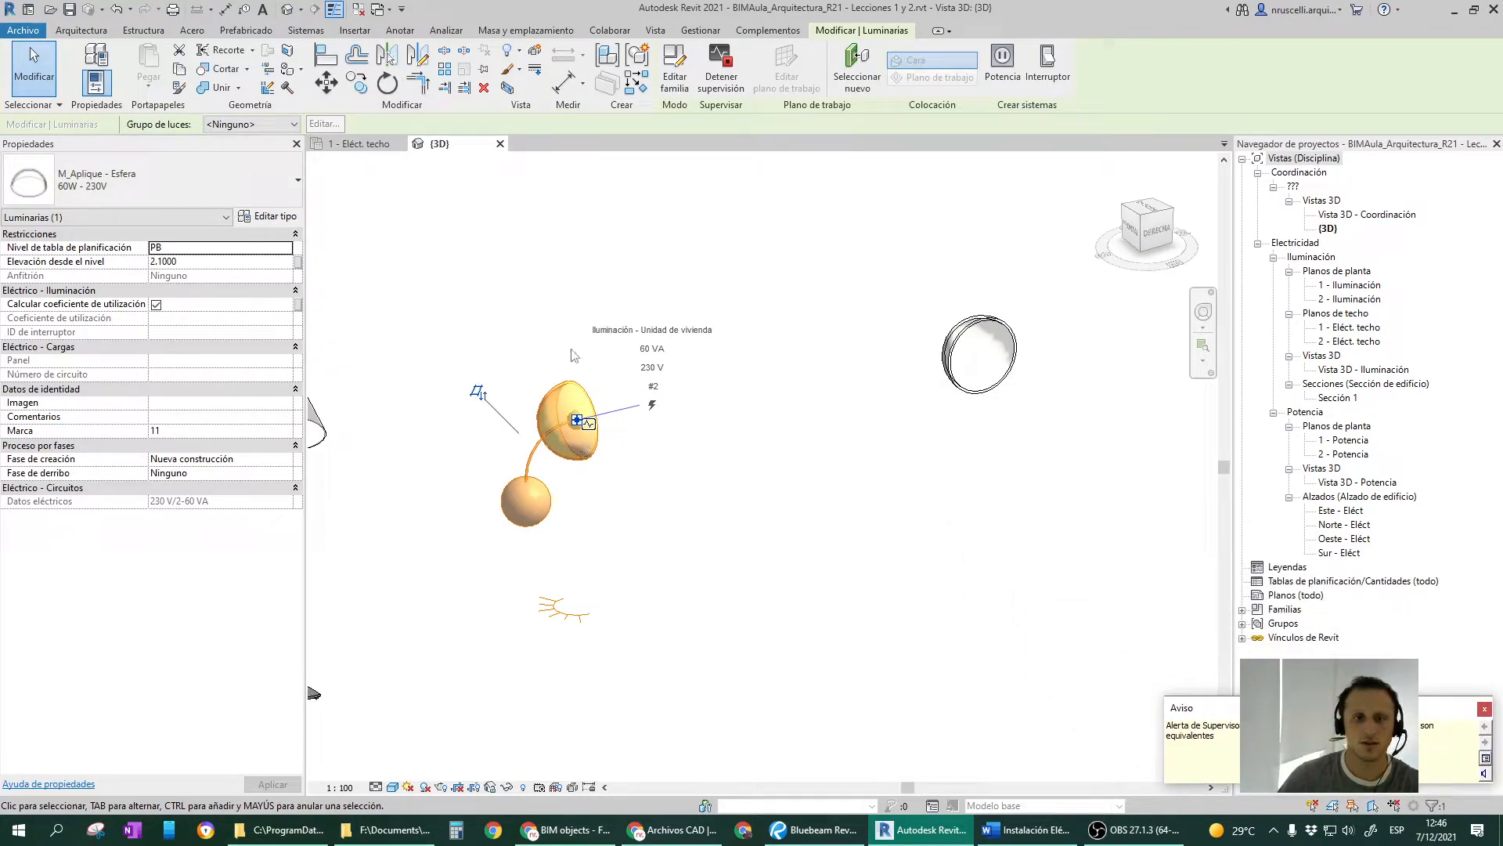
middle_click_drag(600, 441, 586, 471, "shift")
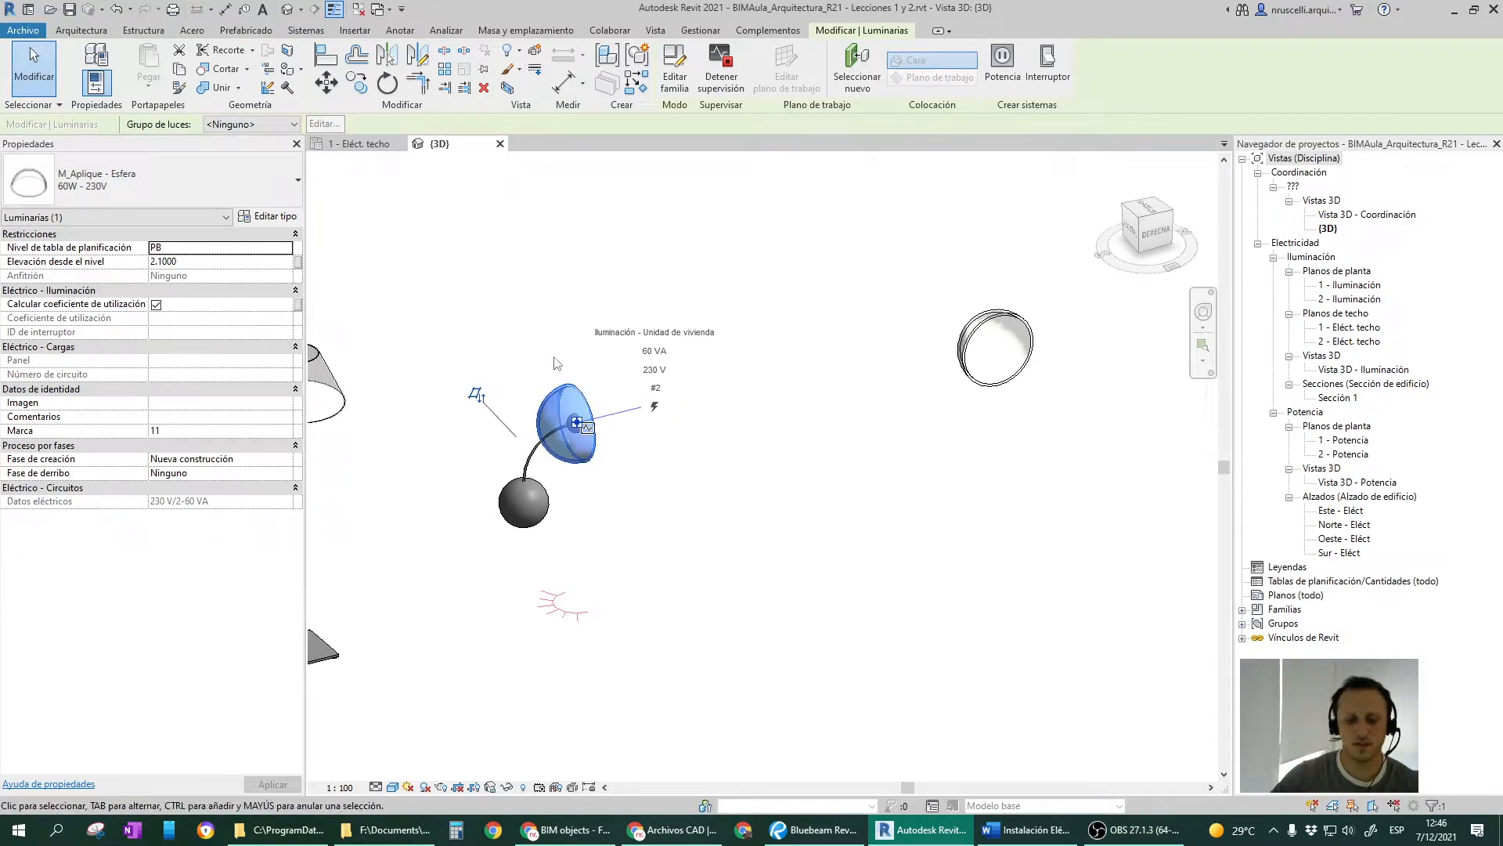
left_click(734, 80)
Examine the arrangement of the copied pendant, floor and wall luminaires in the 3D view from several sides.
scroll(562, 384, "down", 6)
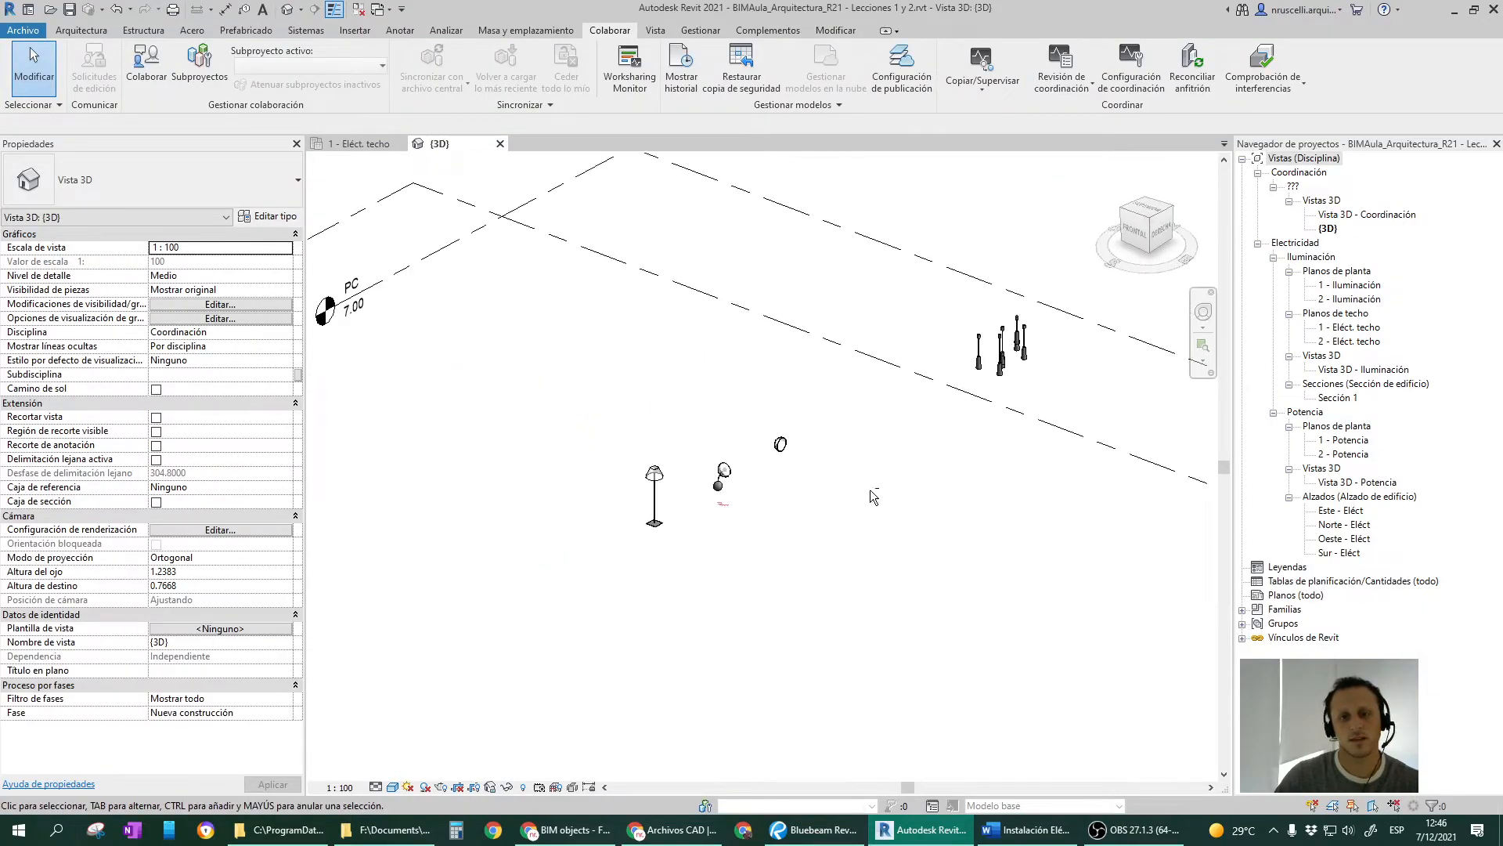
scroll(872, 497, "down", 5)
mouse_move(939, 510)
middle_mouse_down("shift")
mouse_move(980, 524)
mouse_move(943, 517)
middle_mouse_up("shift")
scroll(974, 407, "up", 4)
middle_click_drag(841, 571, 727, 493)
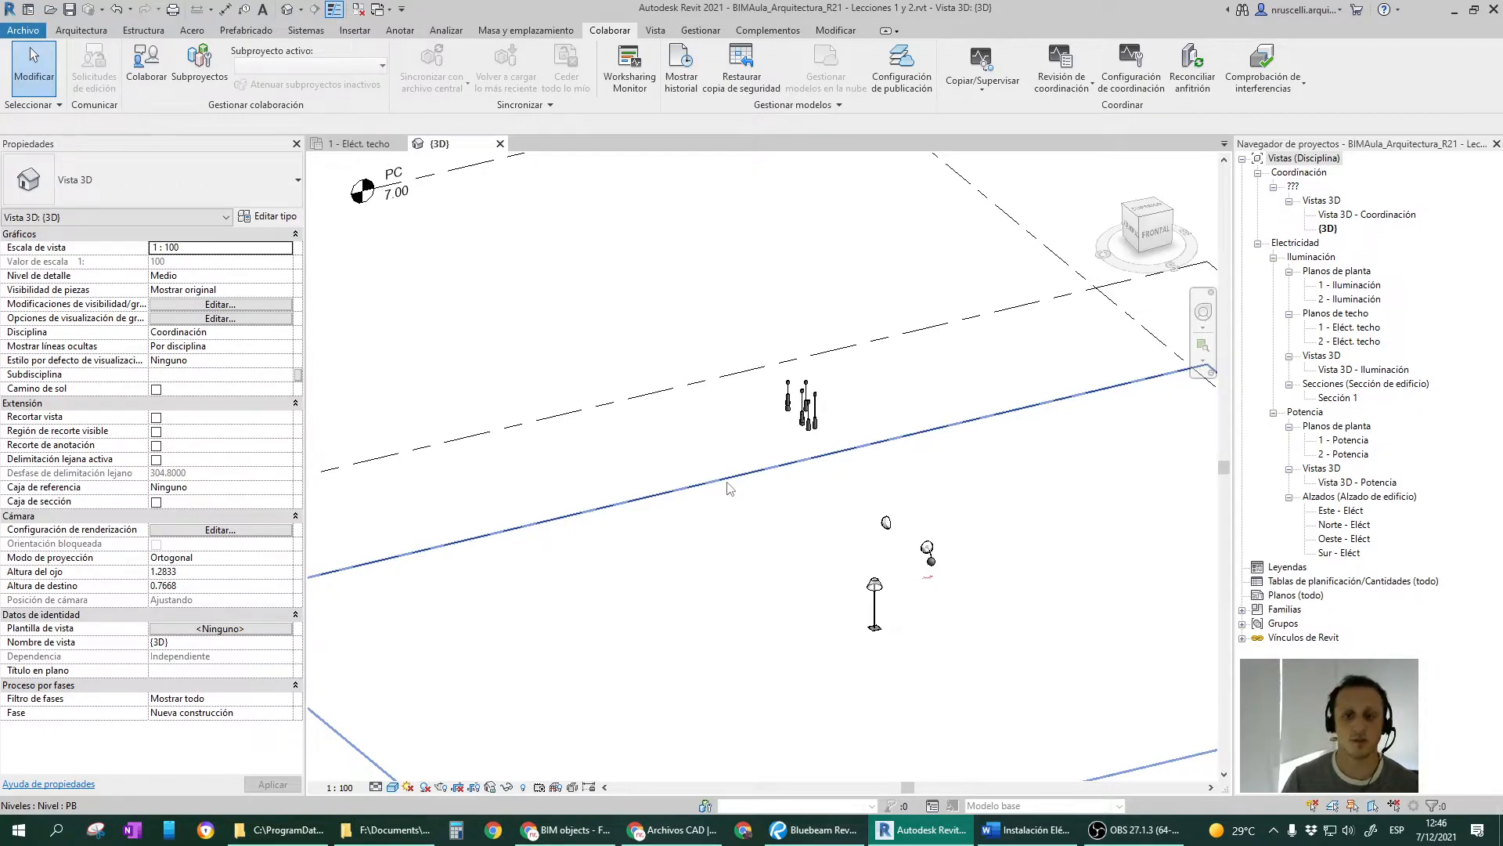
middle_click_drag(749, 329, 868, 387, "shift")
middle_click_drag(691, 478, 802, 355)
scroll(797, 362, "up", 2)
middle_click_drag(828, 404, 775, 442, "shift")
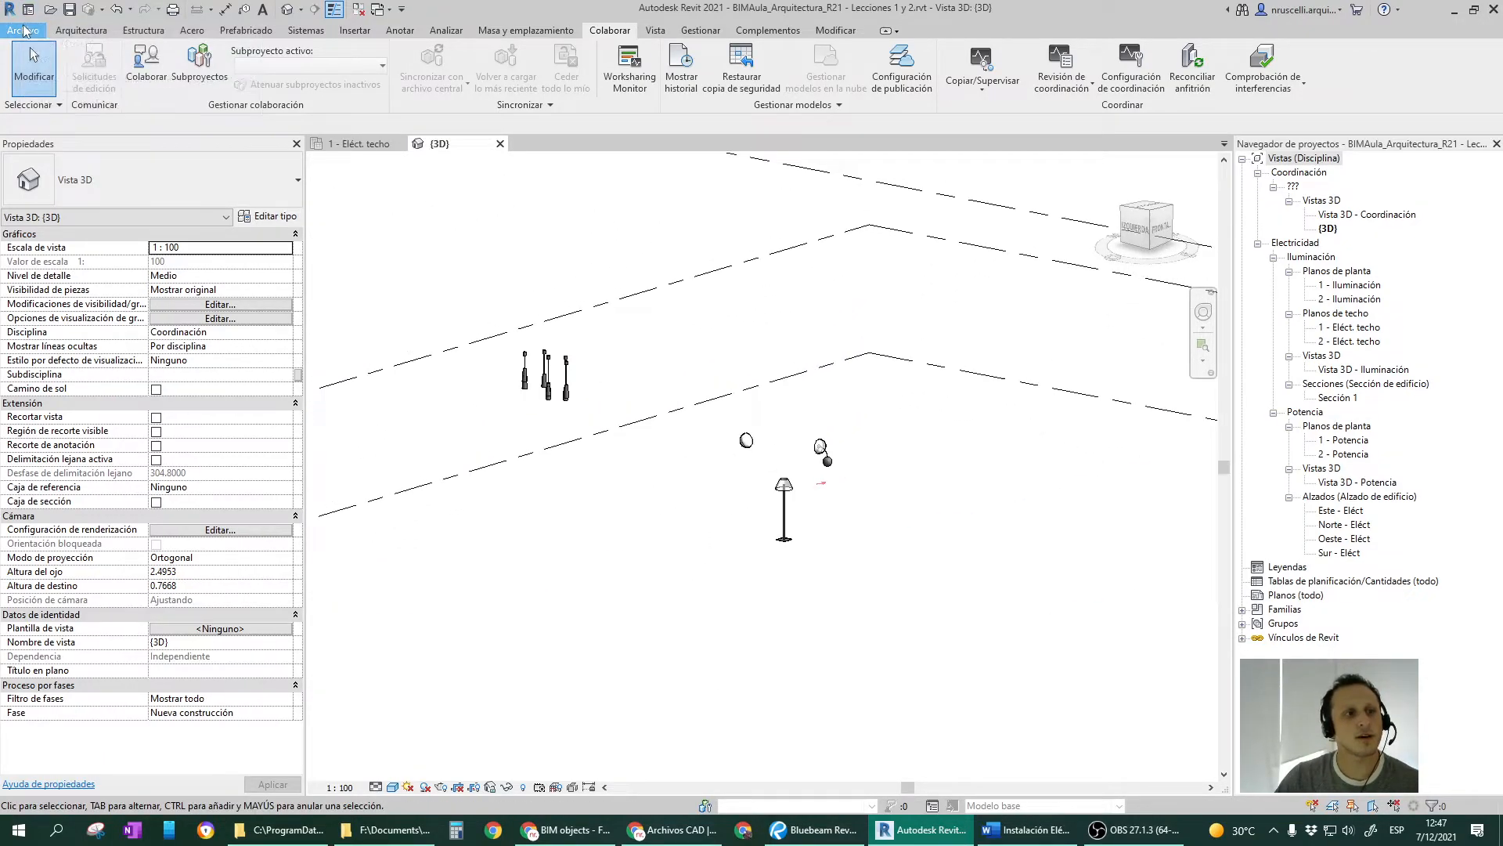
Start a new family and compare the previews of the point and linear luminaire templates, including the wall-based and ceiling-based ones.
left_click(25, 30)
mouse_move(81, 86)
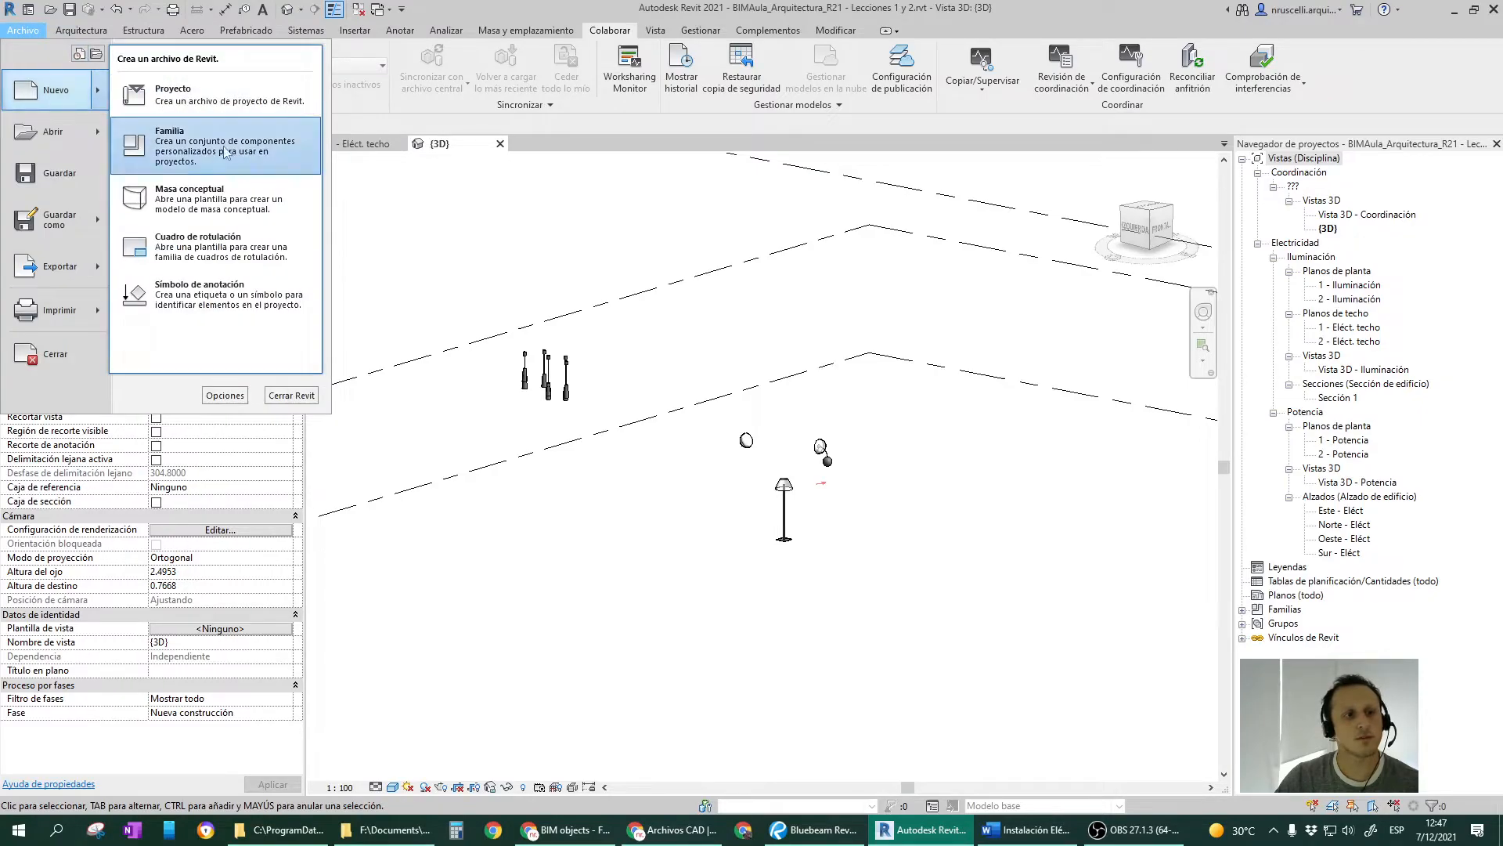
left_click(225, 152)
left_click(900, 488)
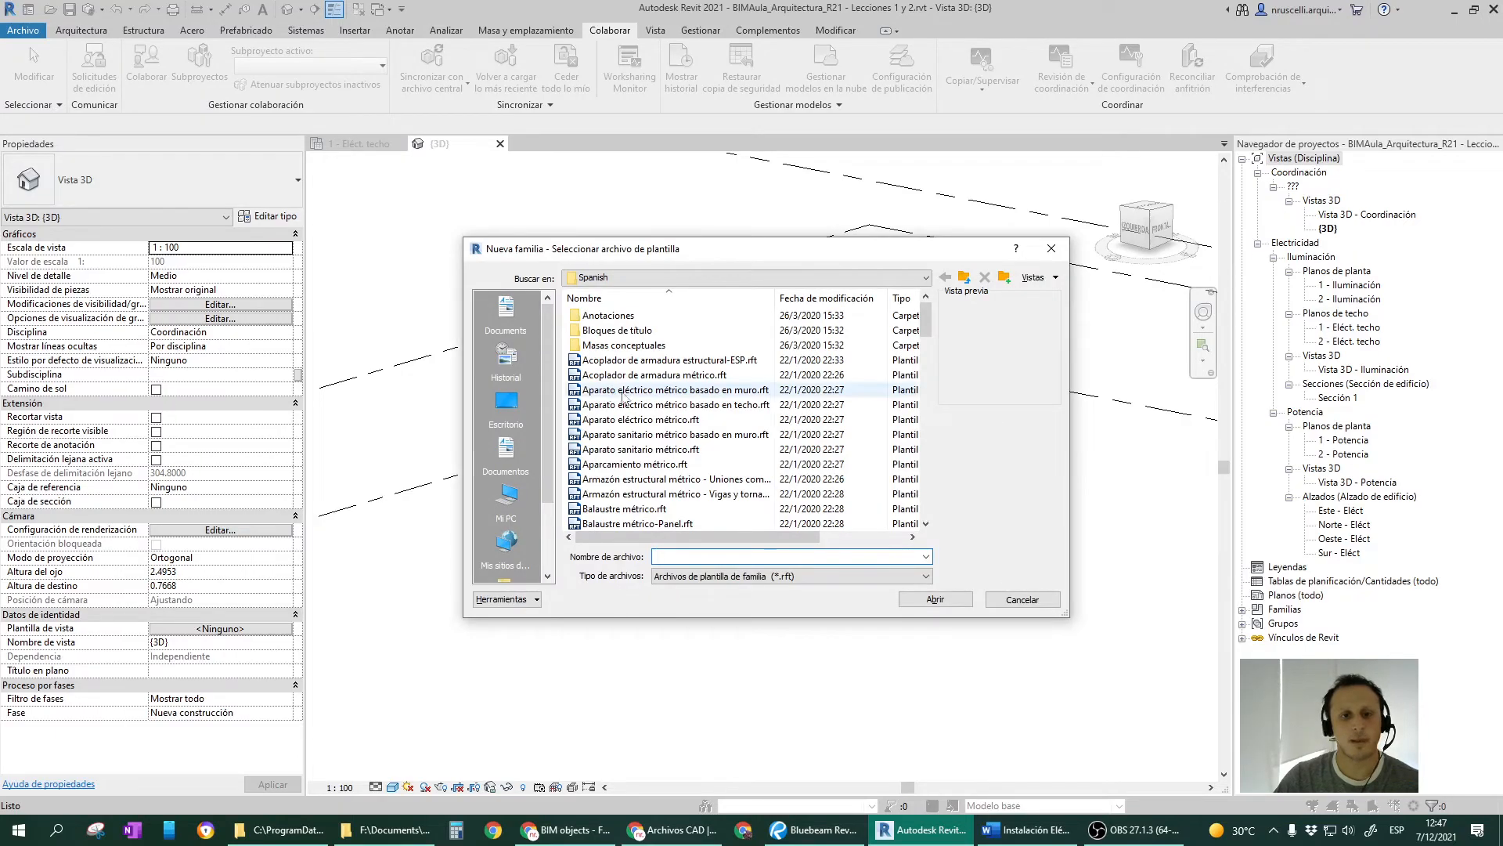
scroll(615, 393, "down", 15)
scroll(640, 409, "up", 2)
left_click(640, 404)
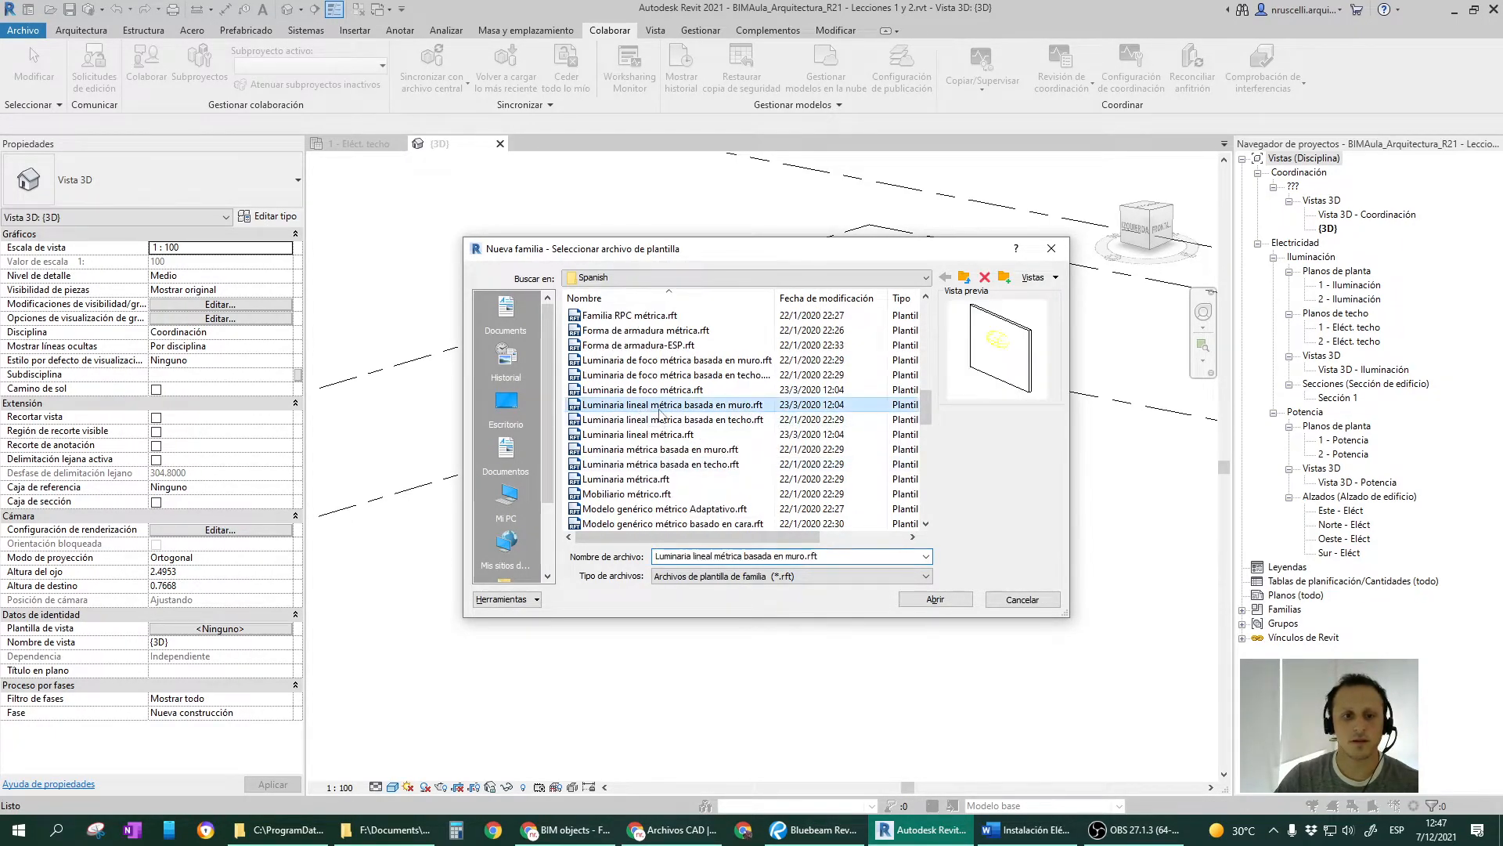
left_click(648, 480)
left_click(655, 464)
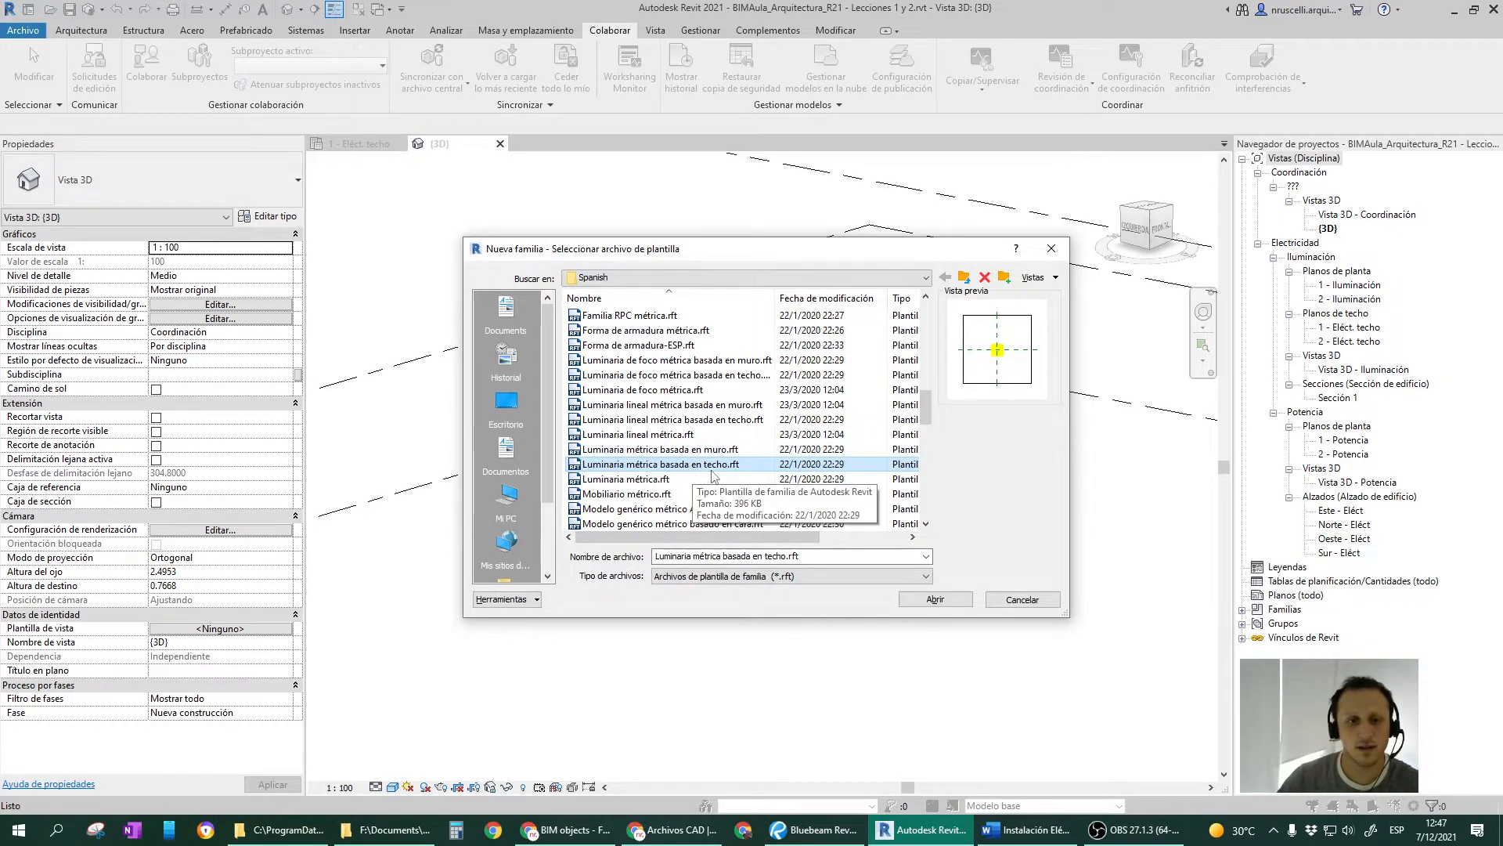
left_click(729, 451)
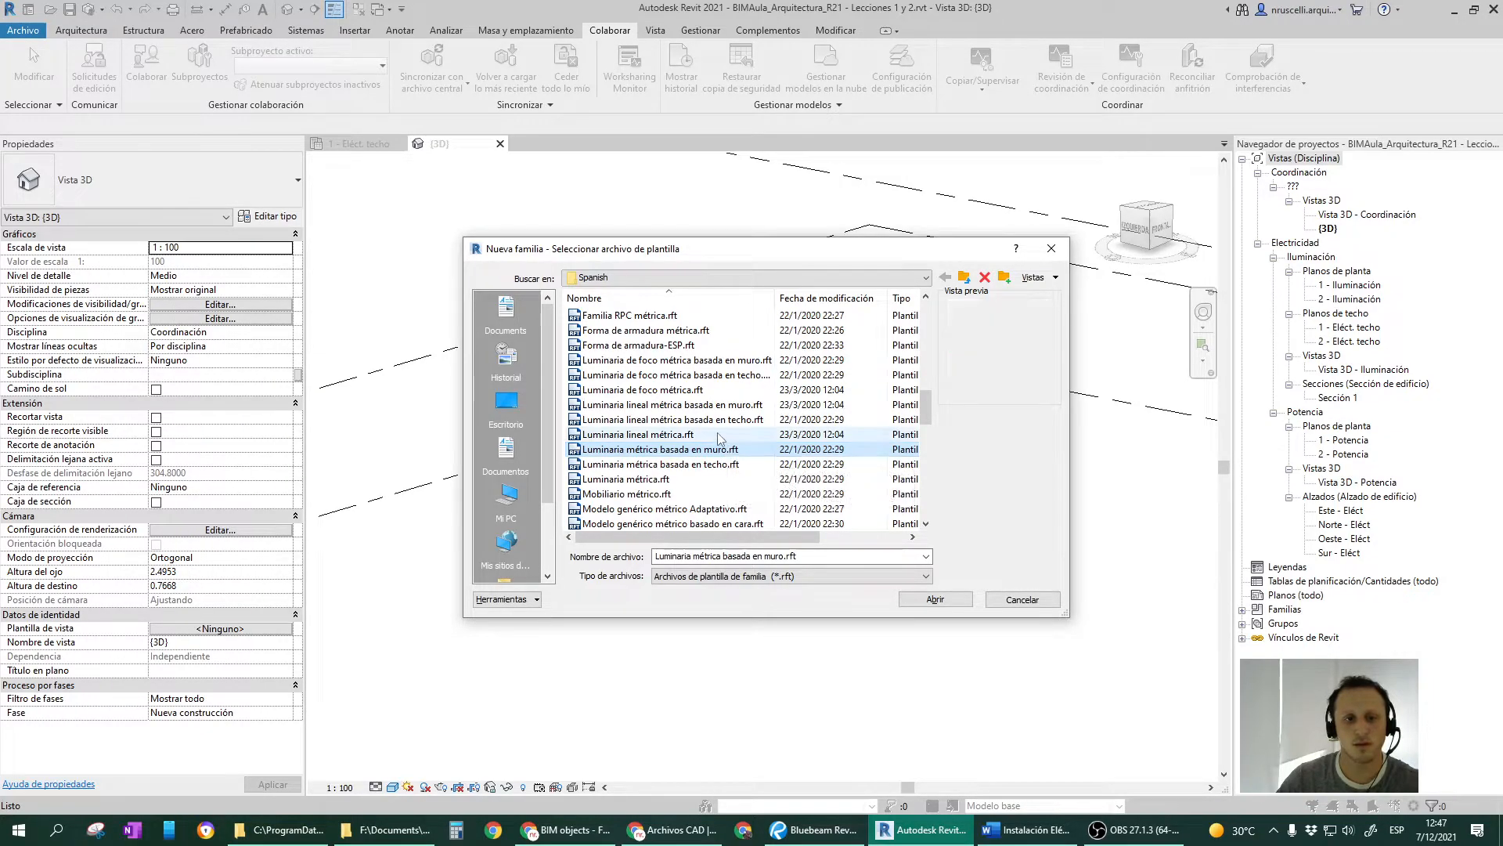
left_click(720, 437)
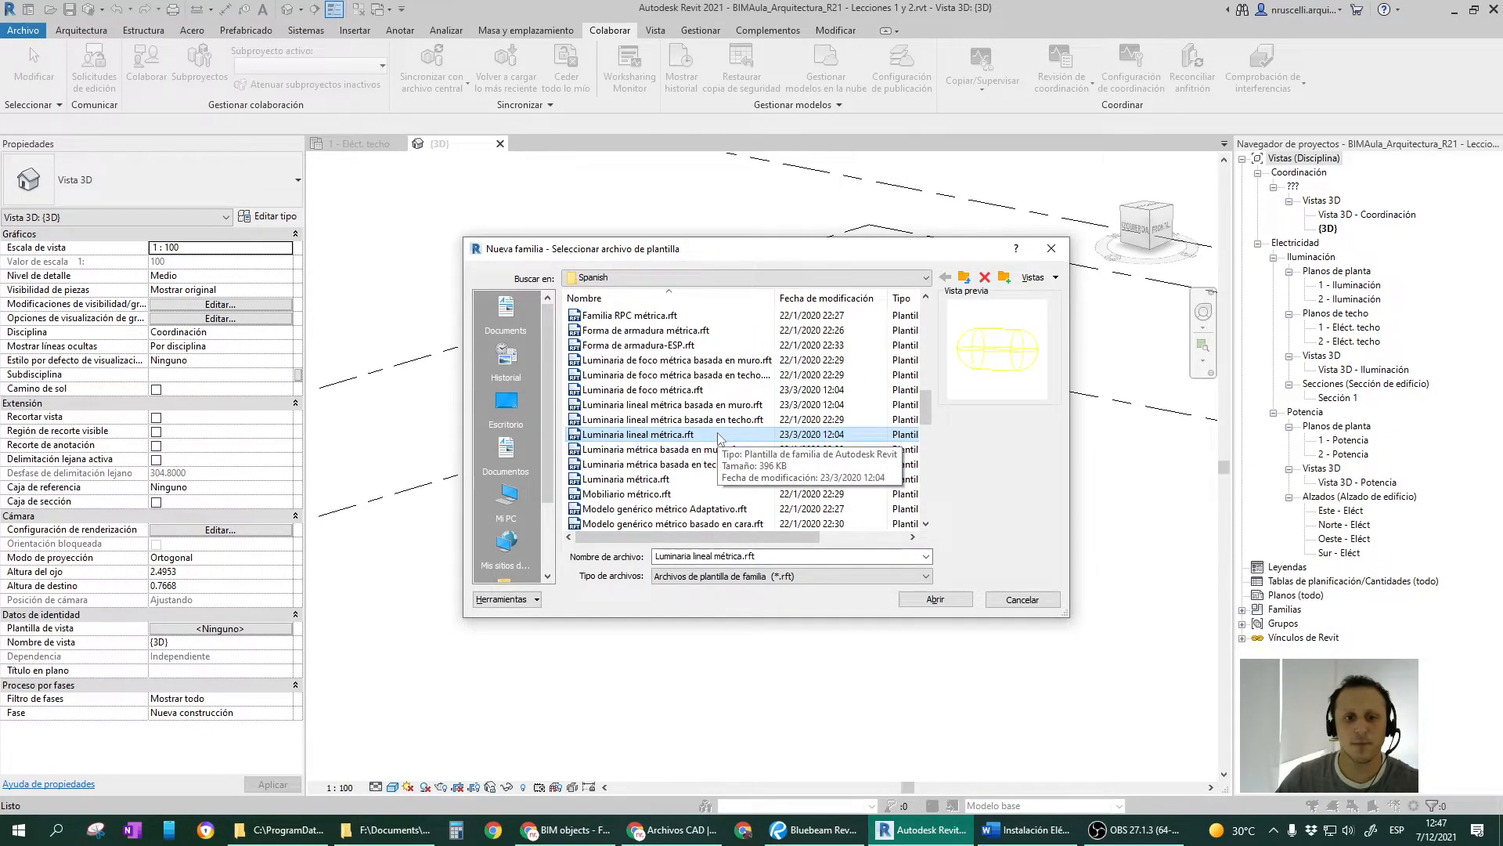
left_click(695, 420)
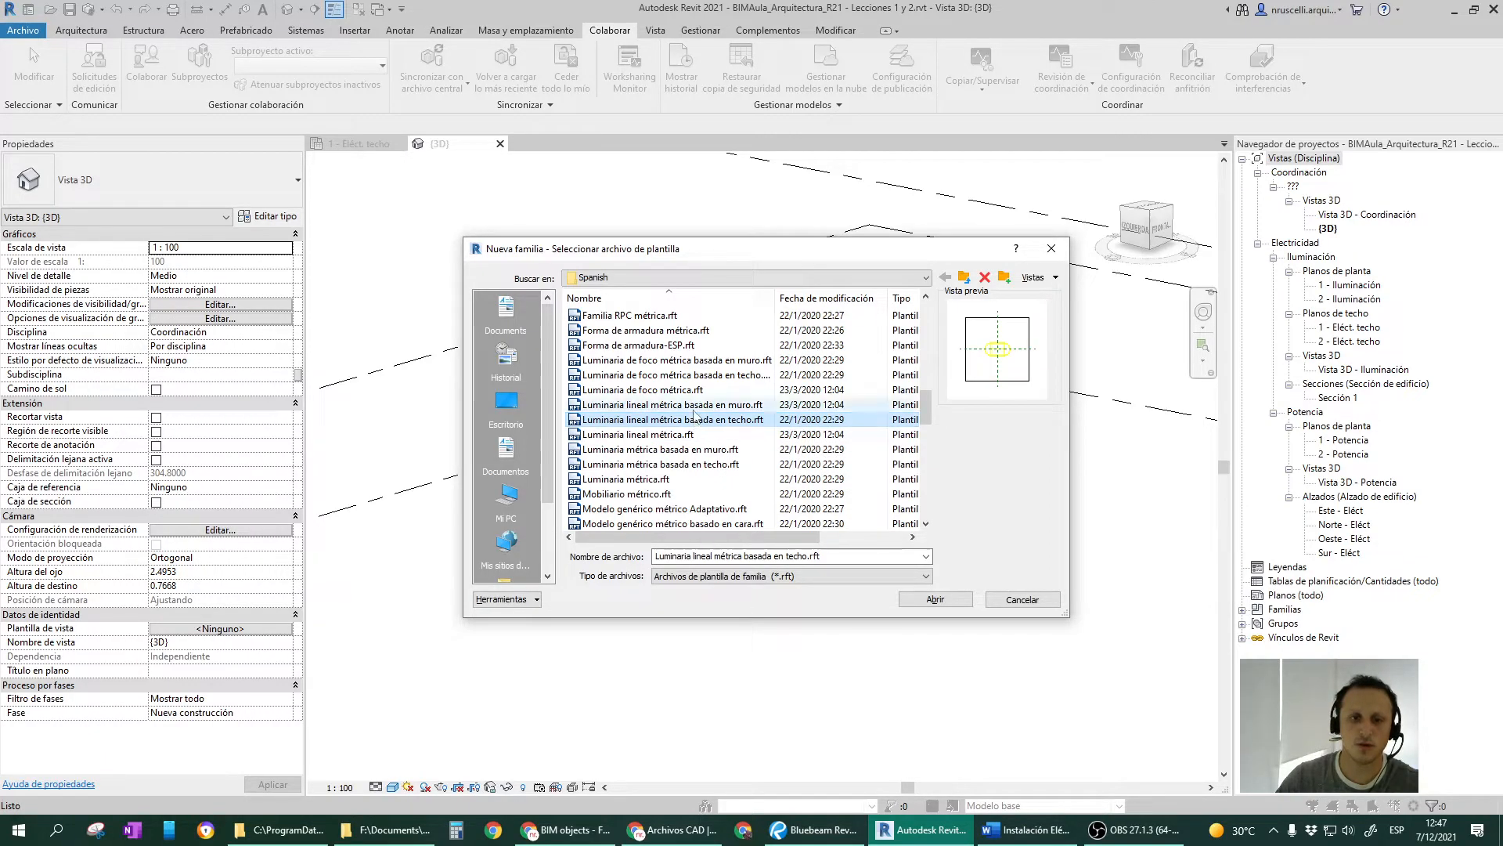
left_click(694, 405)
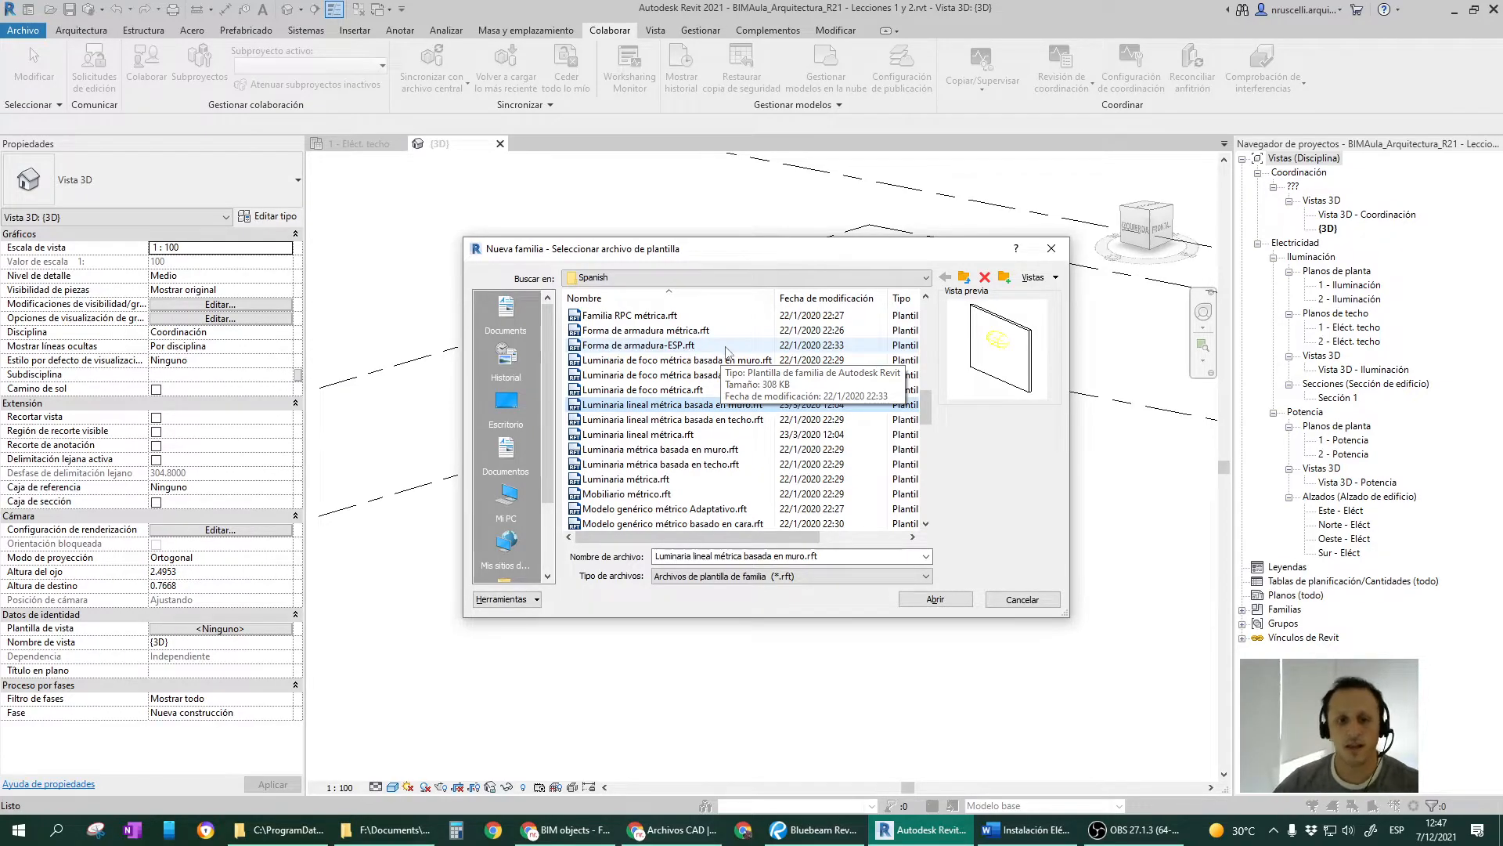
Create the new family from the template Luminaria métrica basada en muro.rft and list its floor plans.
left_click(687, 453)
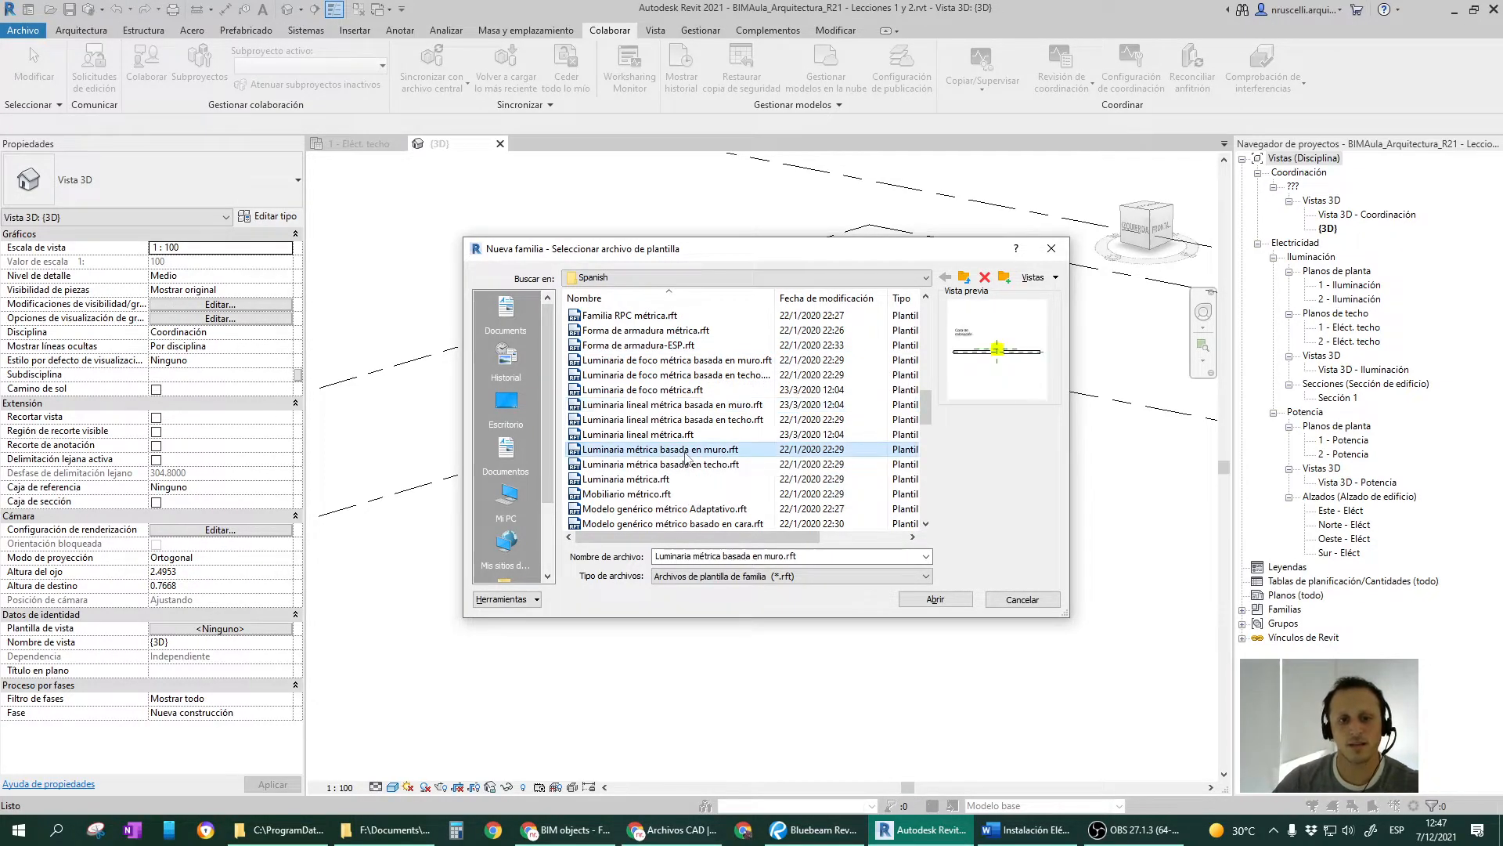
left_click(935, 599)
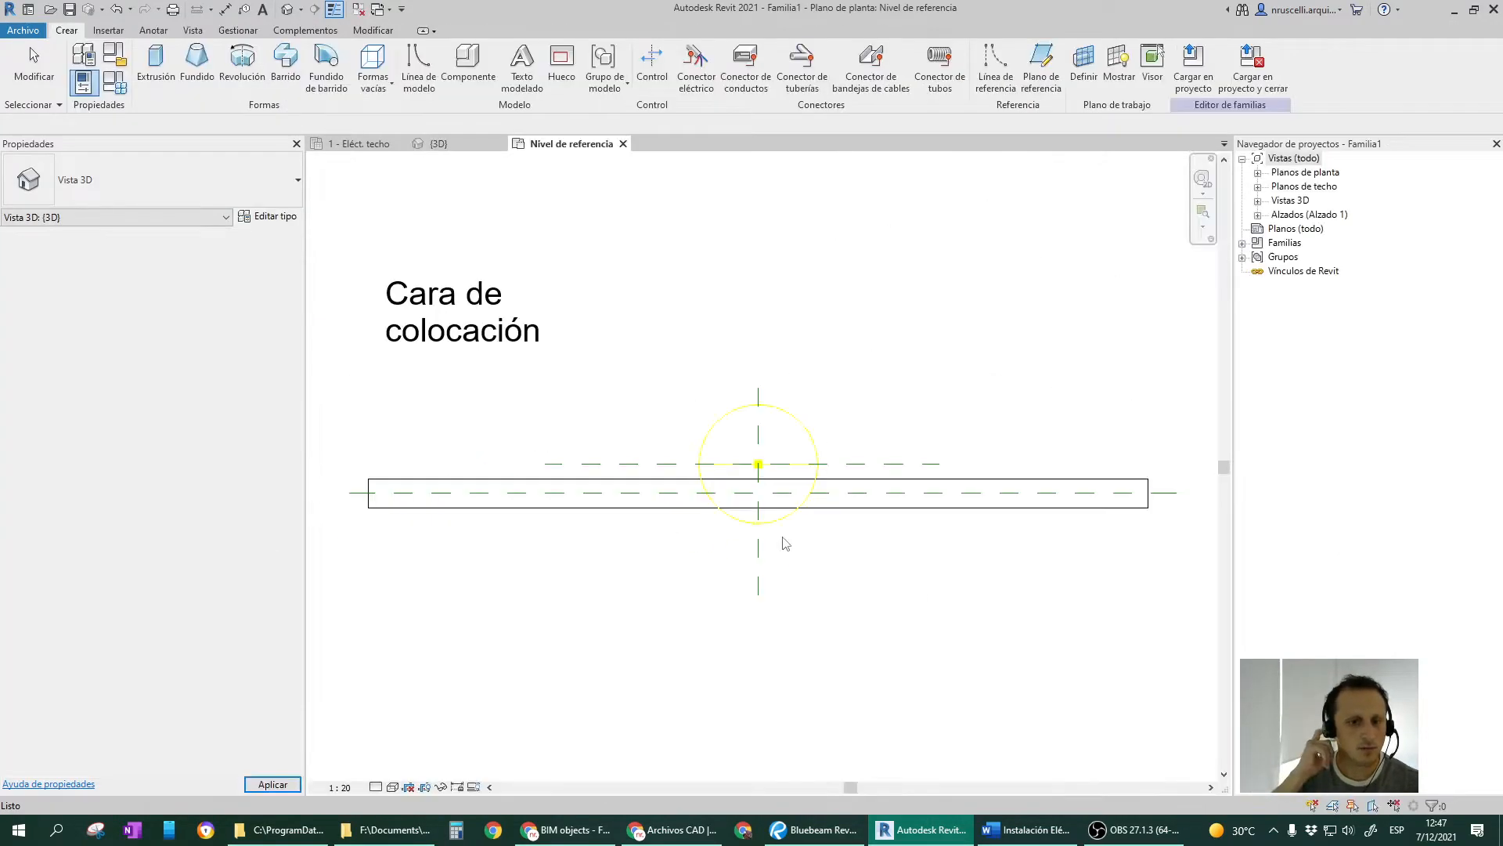
scroll(783, 437, "down", 3)
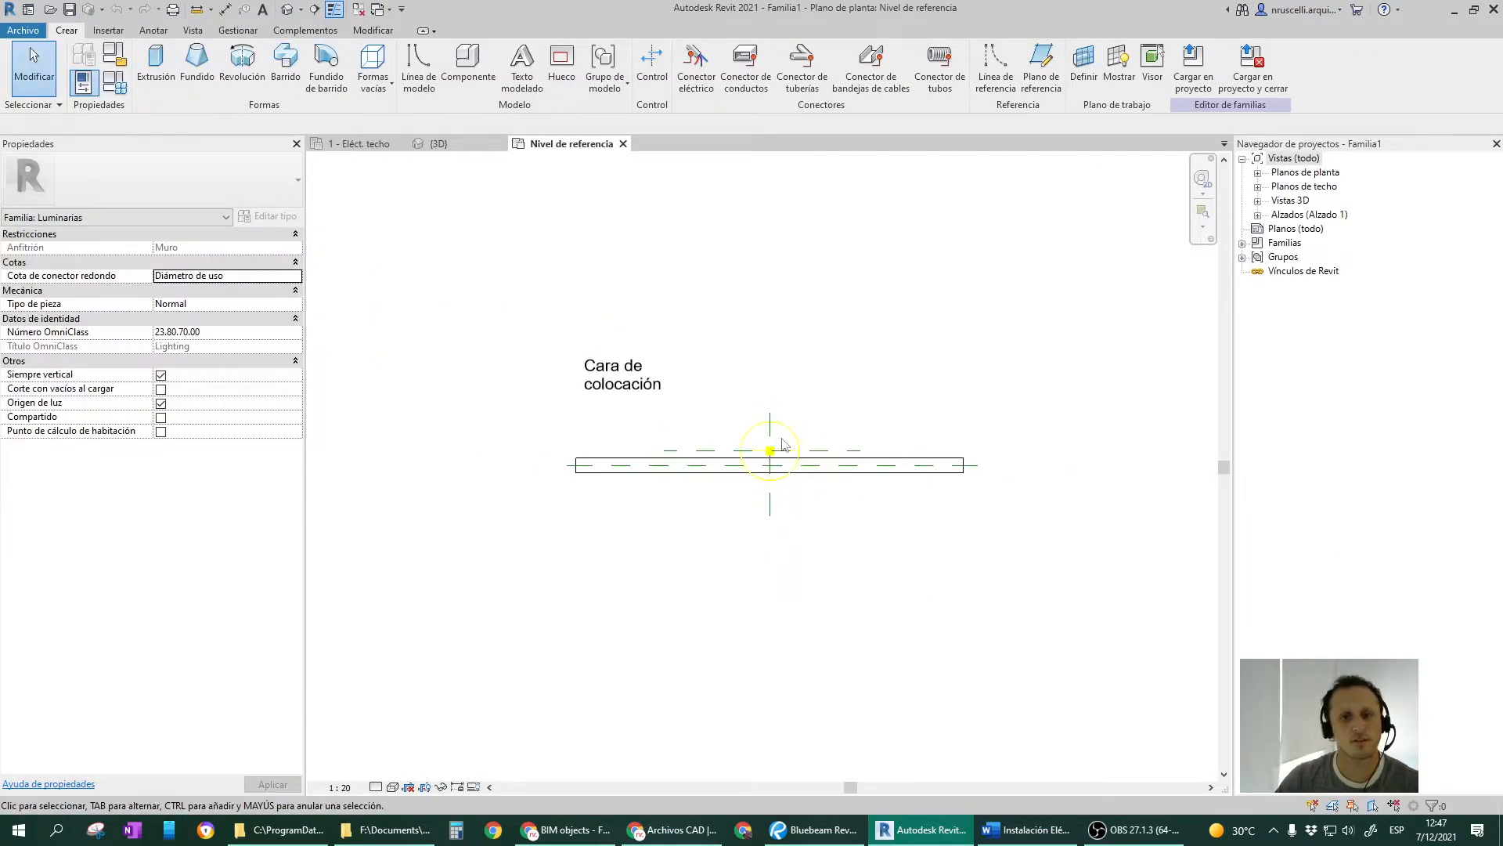
double_click(1283, 174)
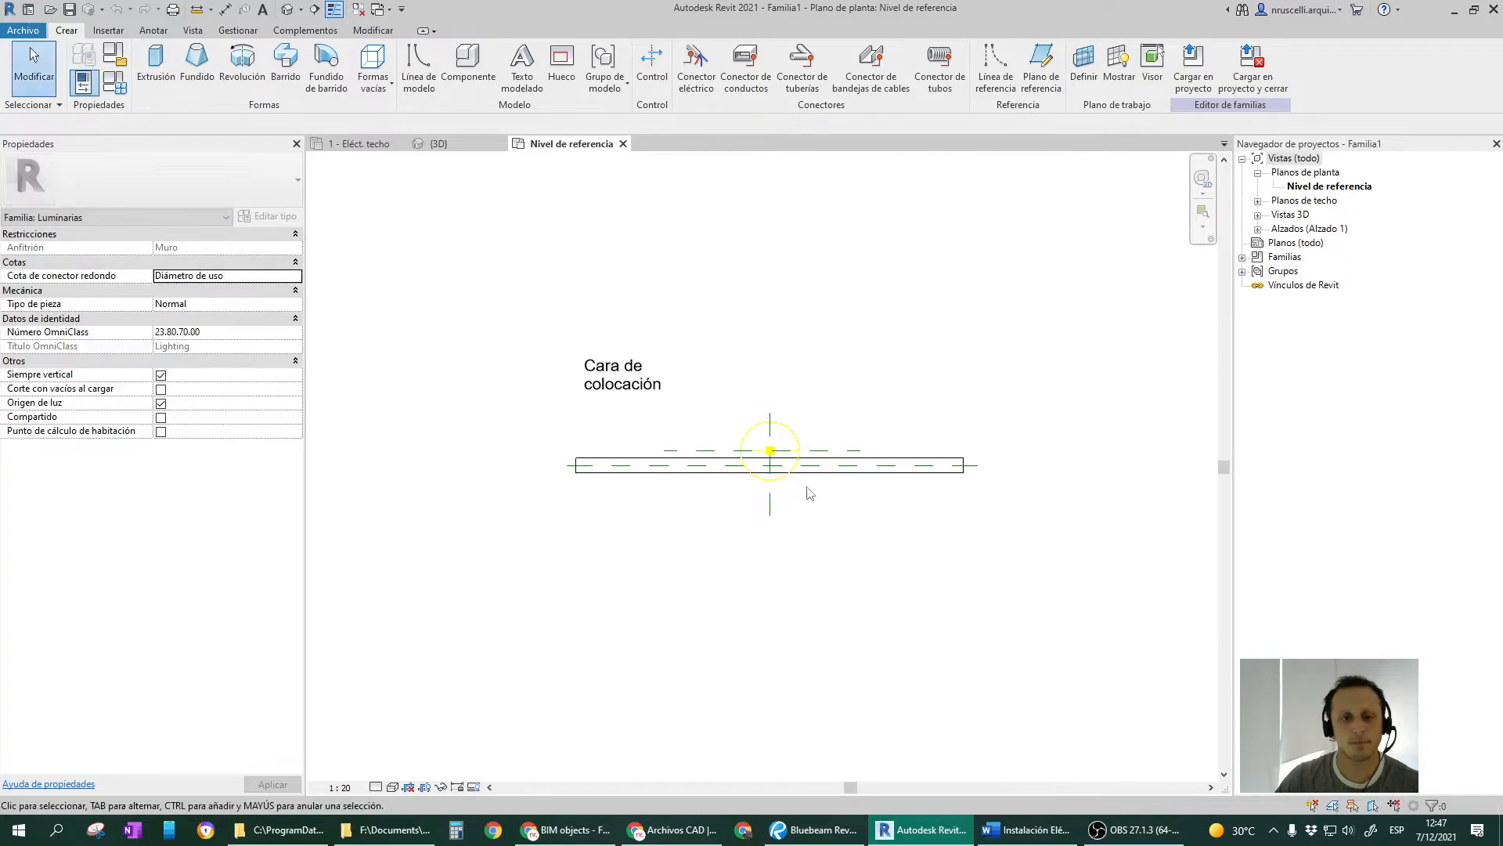
Examine the template's host wall in plan and 3D, along with the Cara de colocación note in the reference-level plan.
scroll(805, 486, "up", 2)
left_click(462, 441)
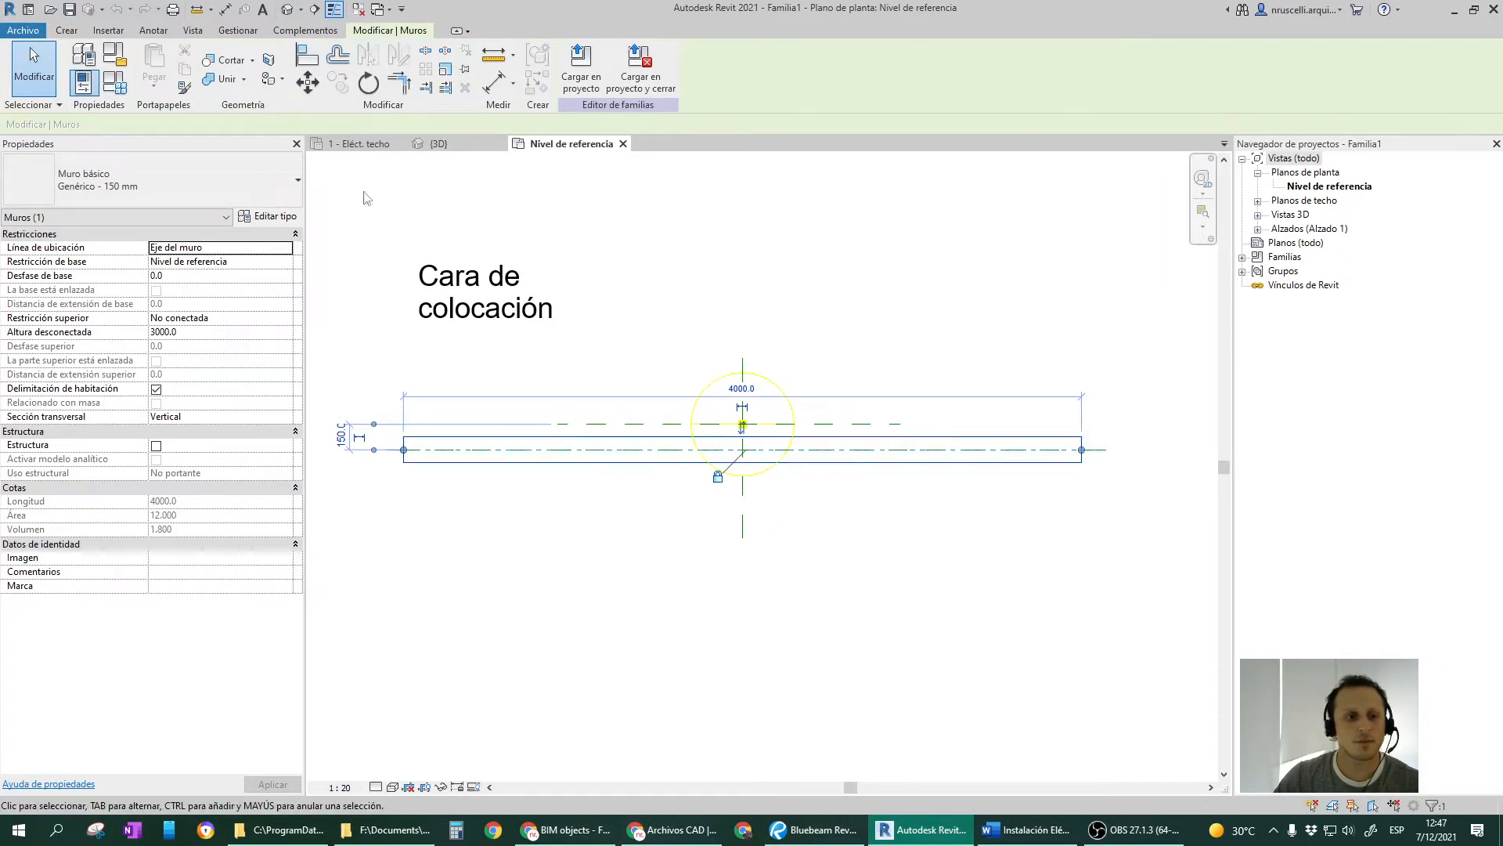
left_click(287, 10)
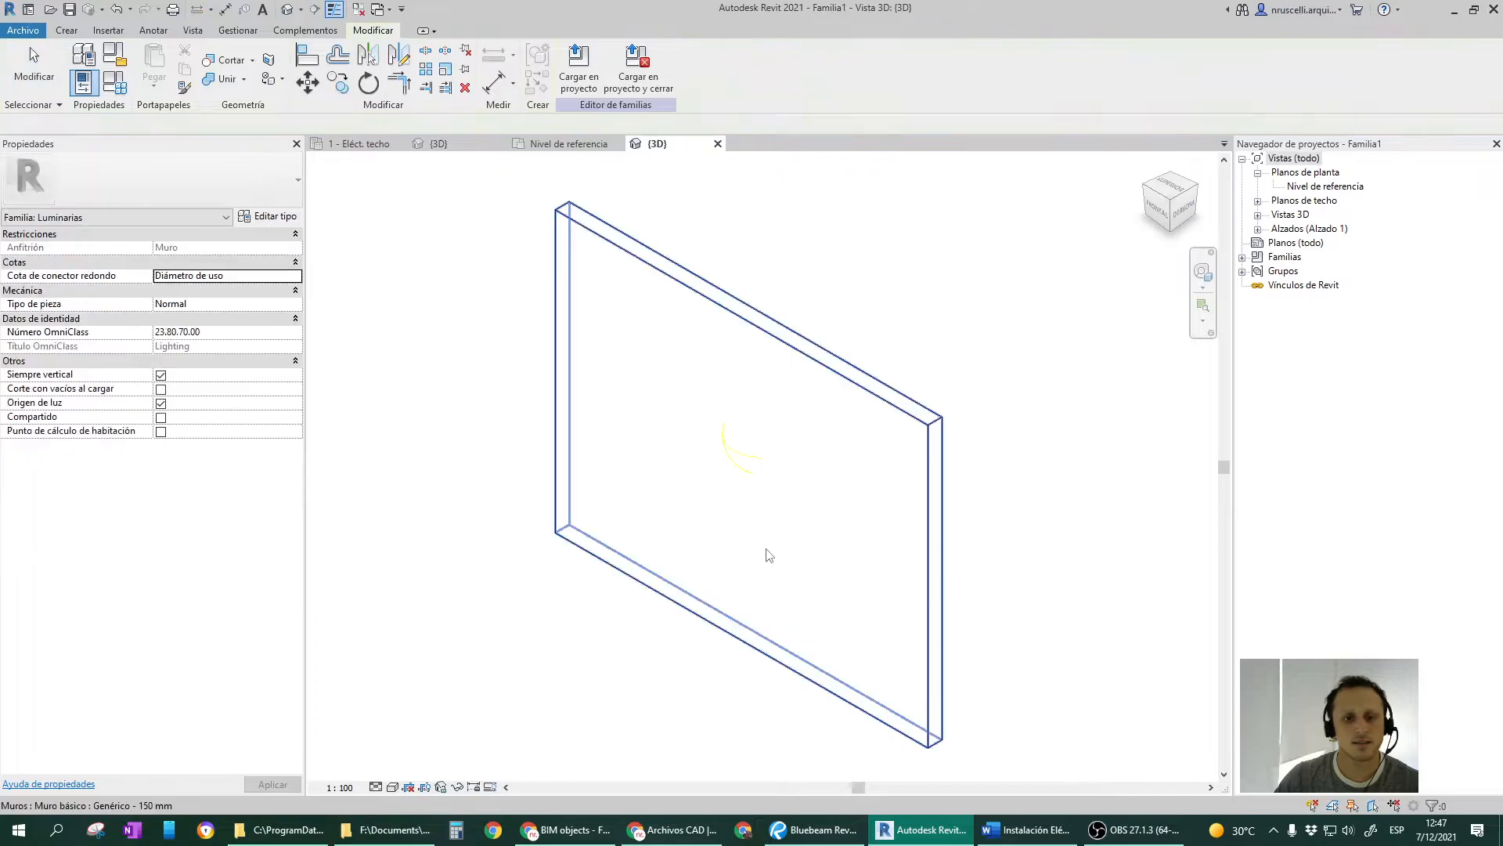
middle_click_drag(979, 565, 906, 564, "shift")
key("Escape")
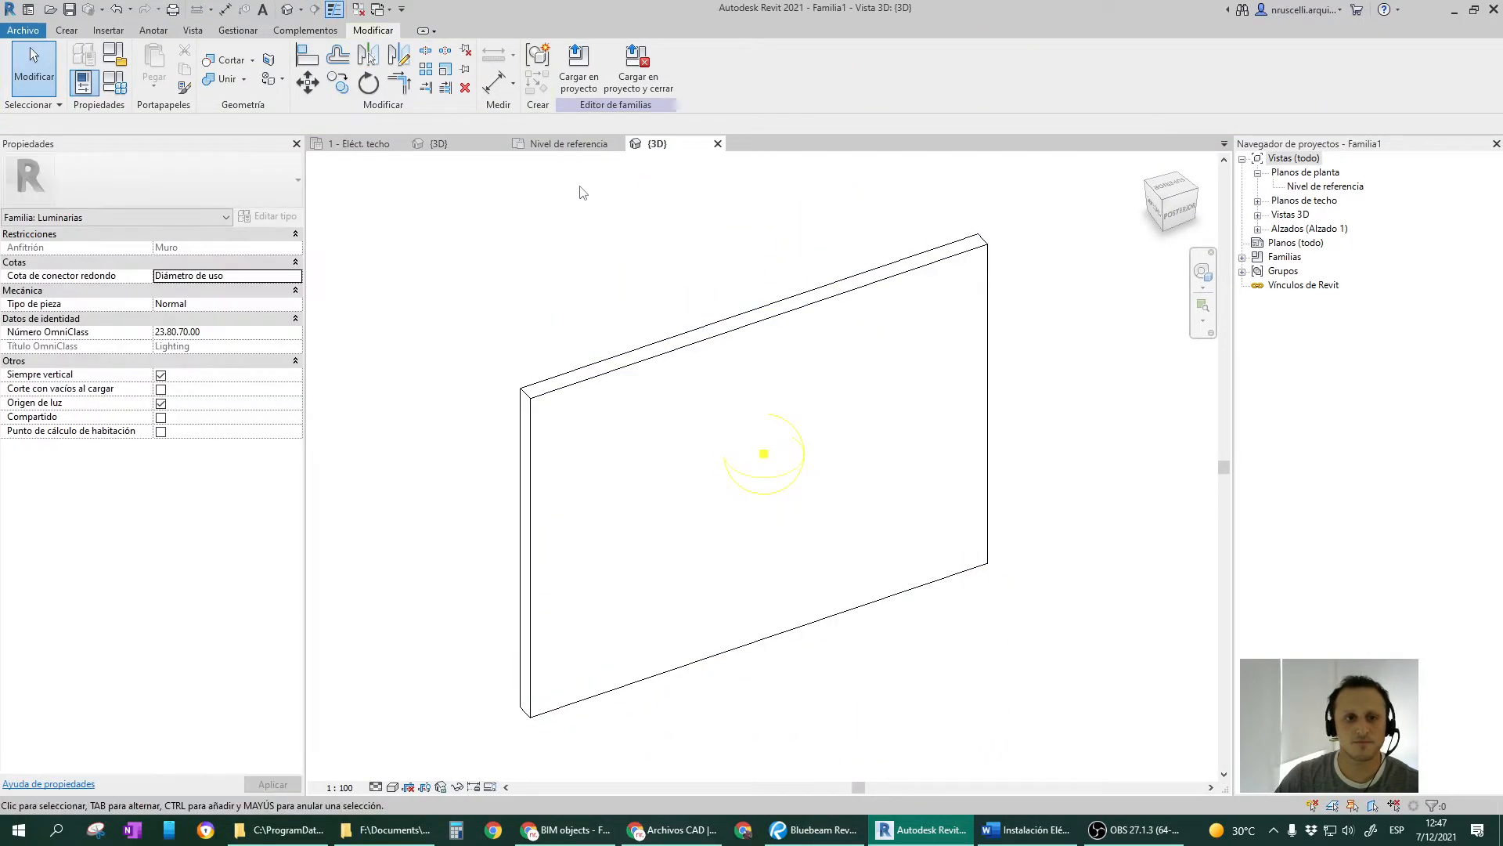
left_click(561, 143)
middle_click_drag(676, 429, 700, 471)
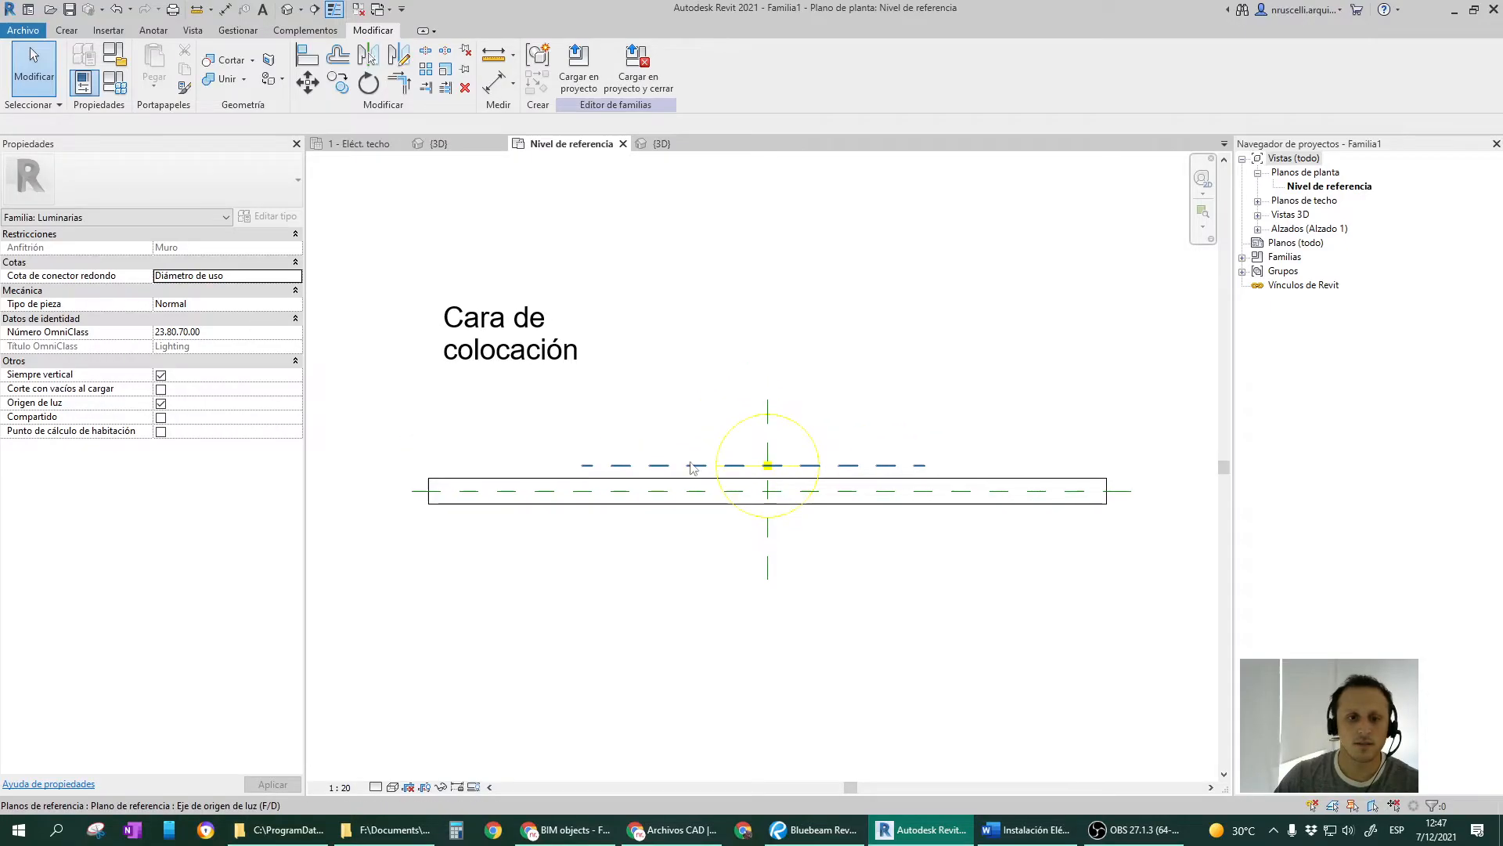
left_click(470, 352)
scroll(470, 353, "down", 1)
key("Escape")
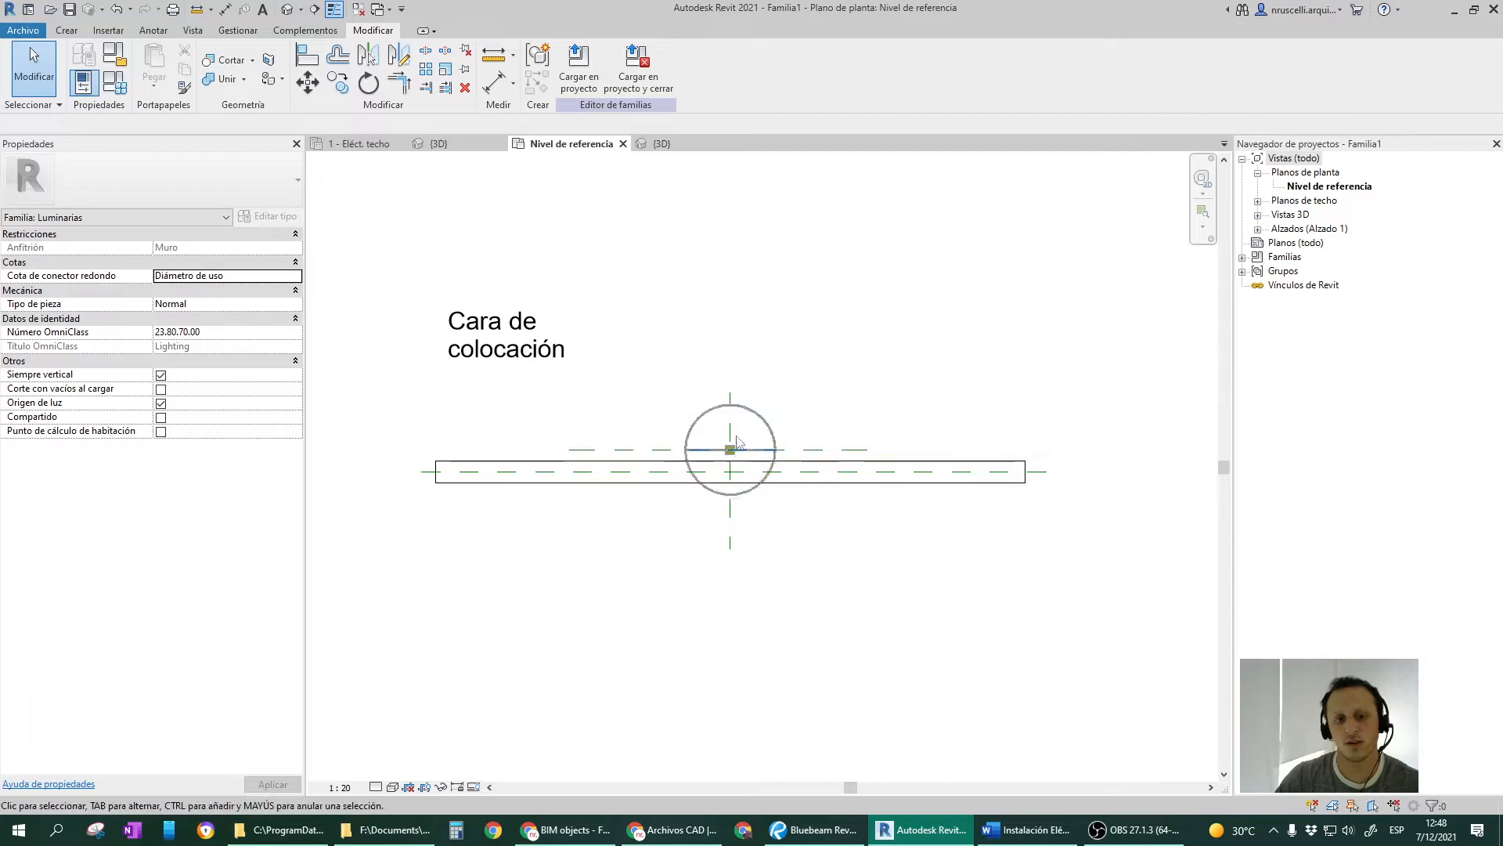
Inspect the emission shape and light distribution options in the definition of the family's light source.
scroll(709, 458, "up", 2)
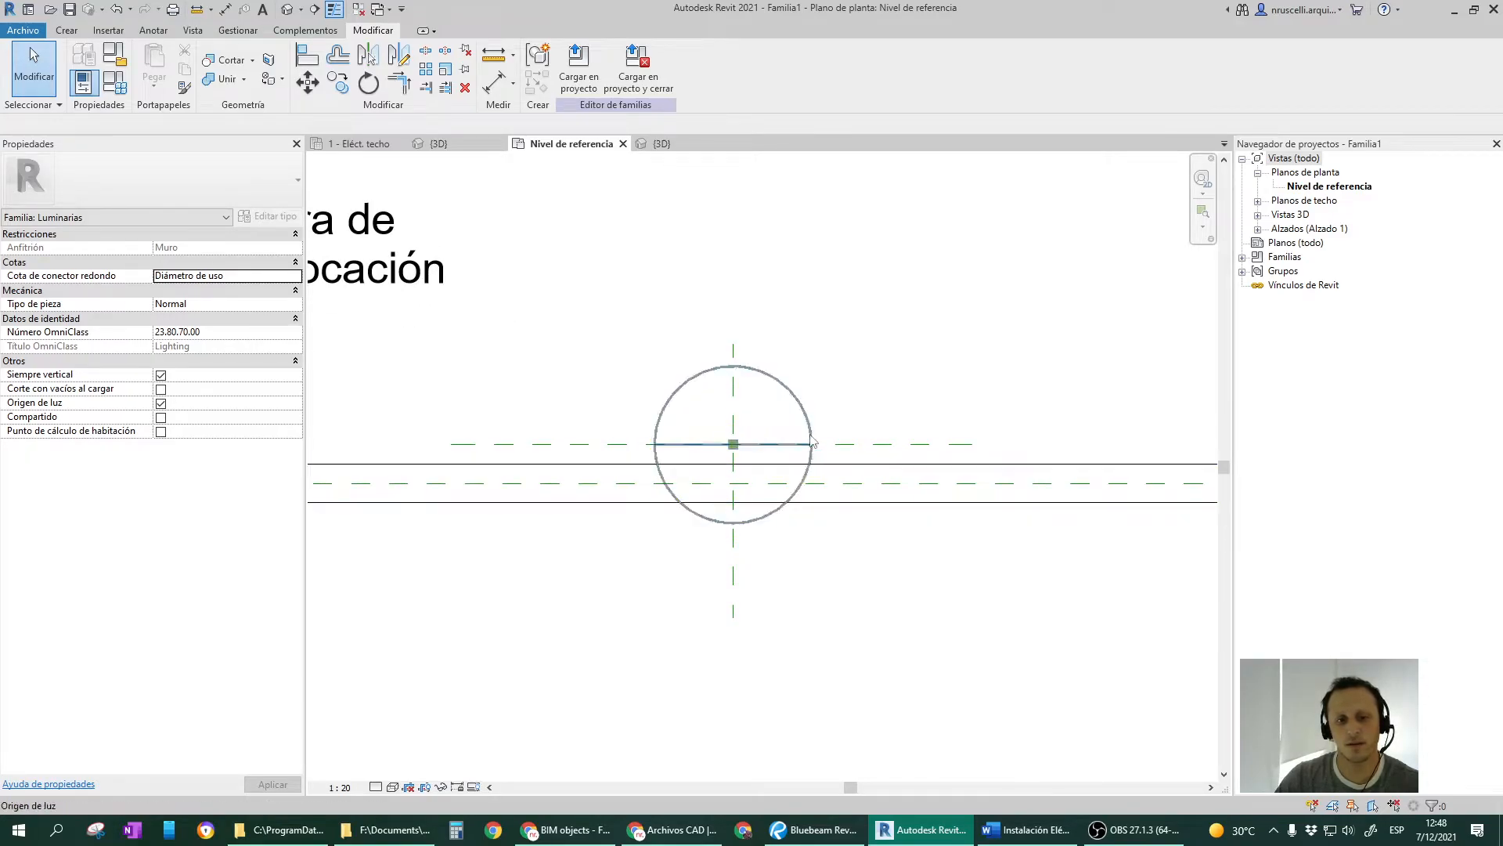
left_click(777, 393)
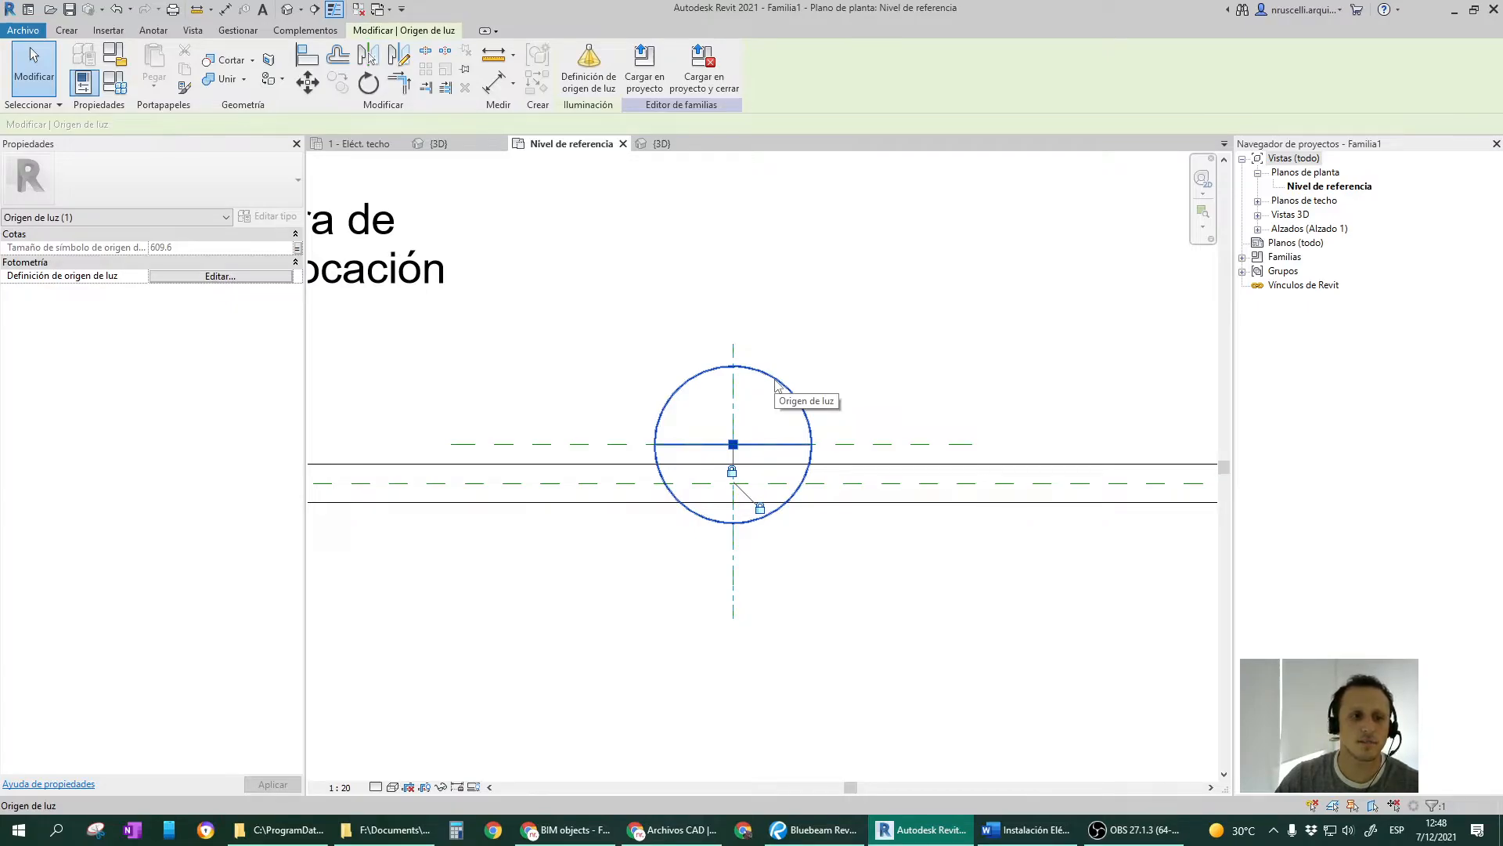
middle_click_drag(776, 383, 797, 445)
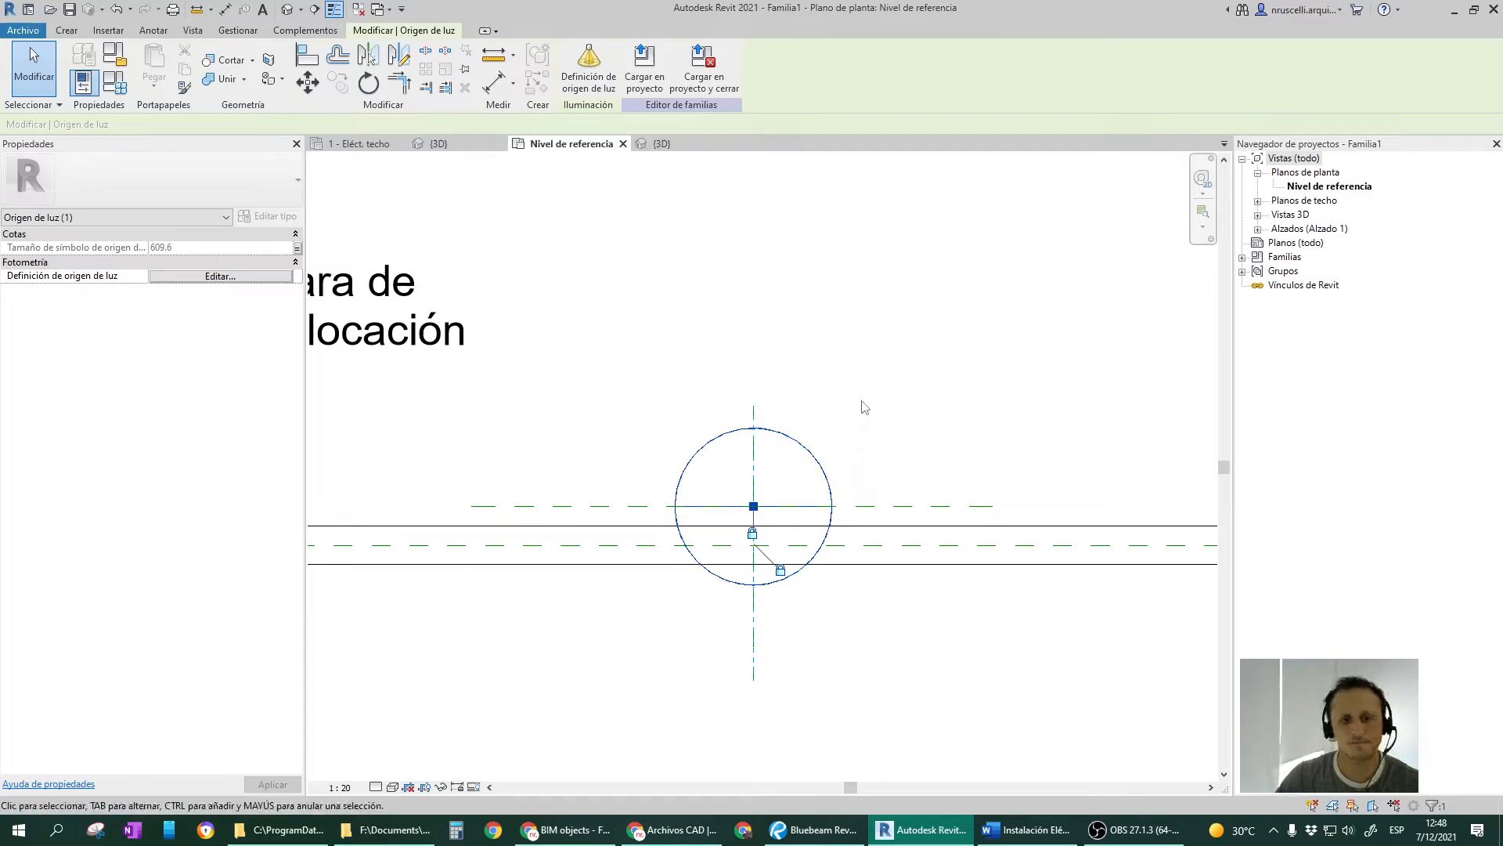
left_click(588, 66)
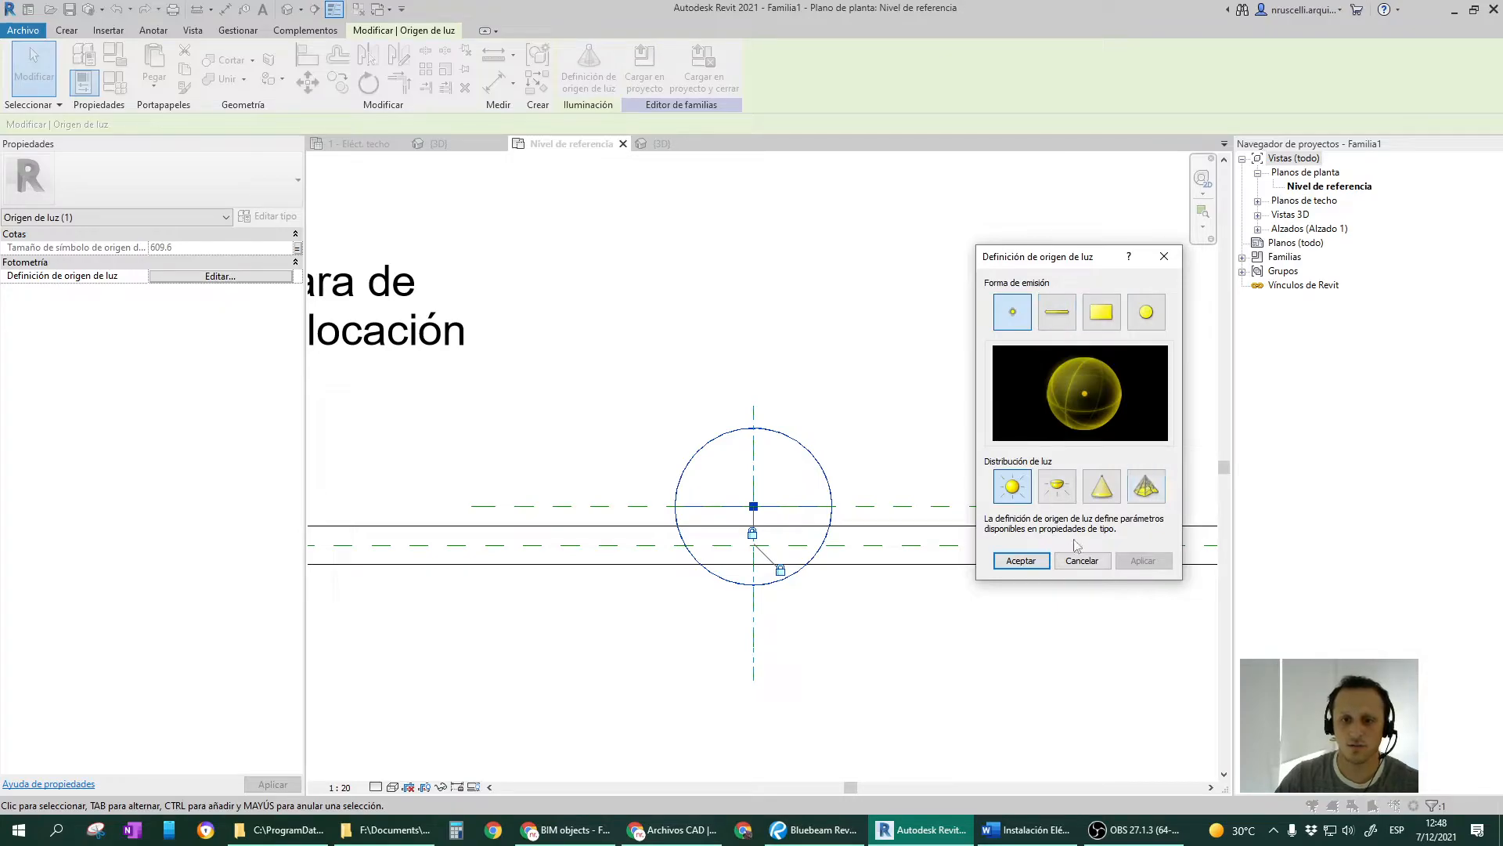
left_click(1079, 560)
Review the photometric and electrical parameters in the family types without changing them.
left_click(115, 82)
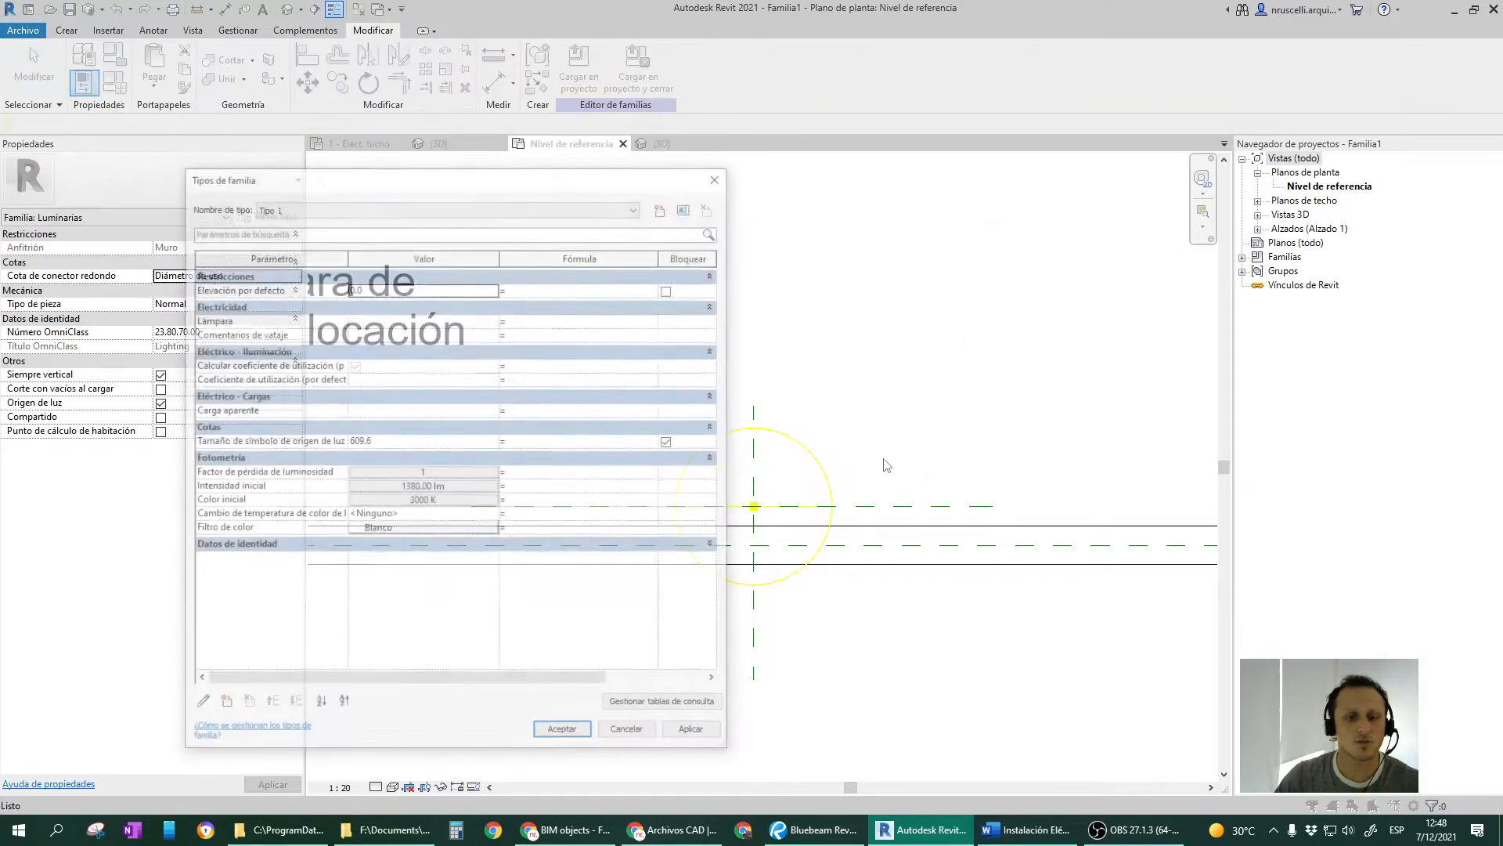
left_click(589, 546)
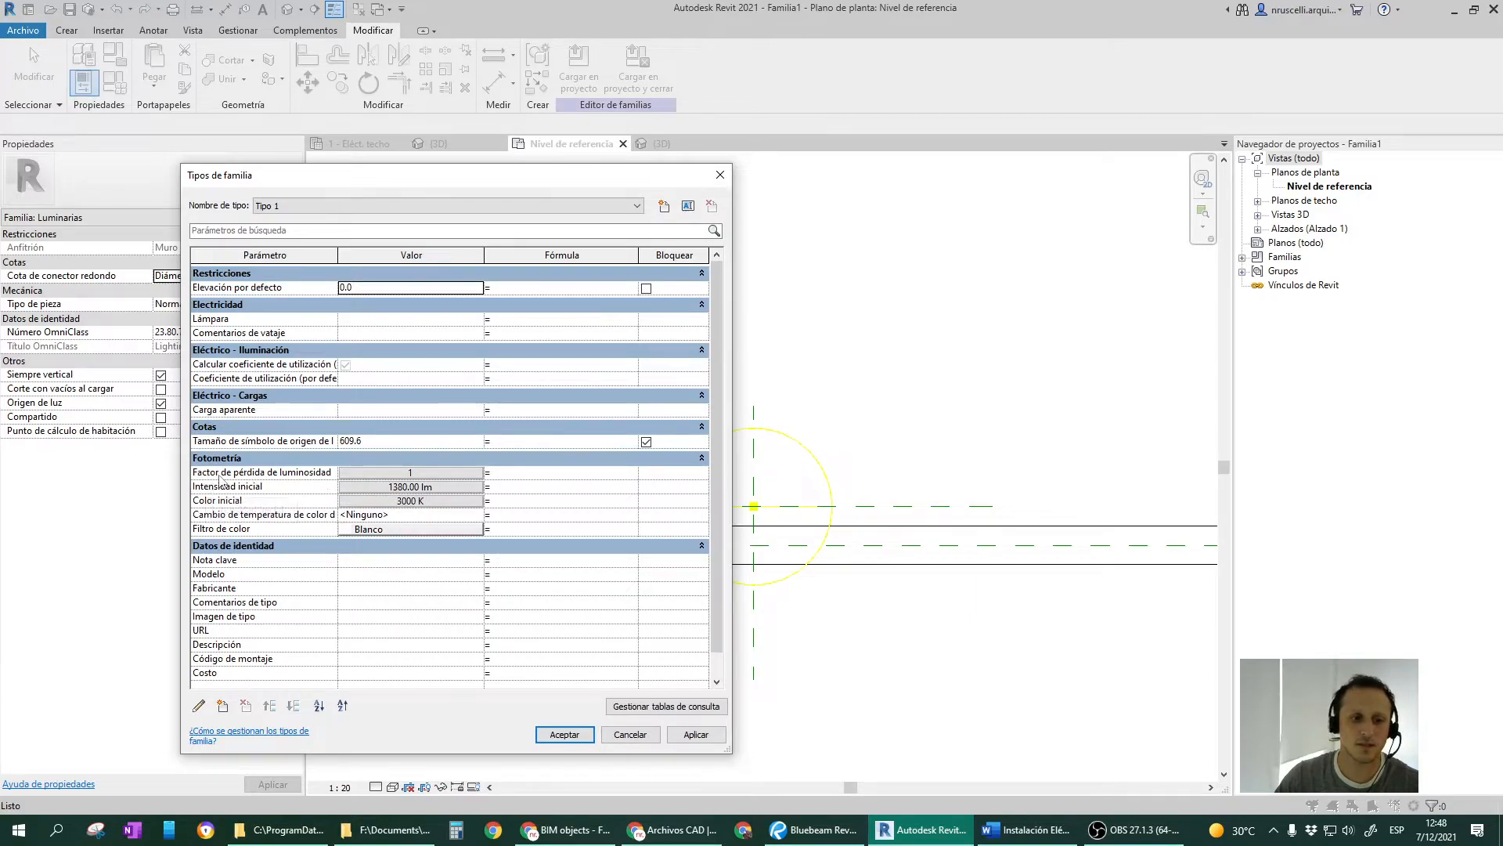
left_click(630, 735)
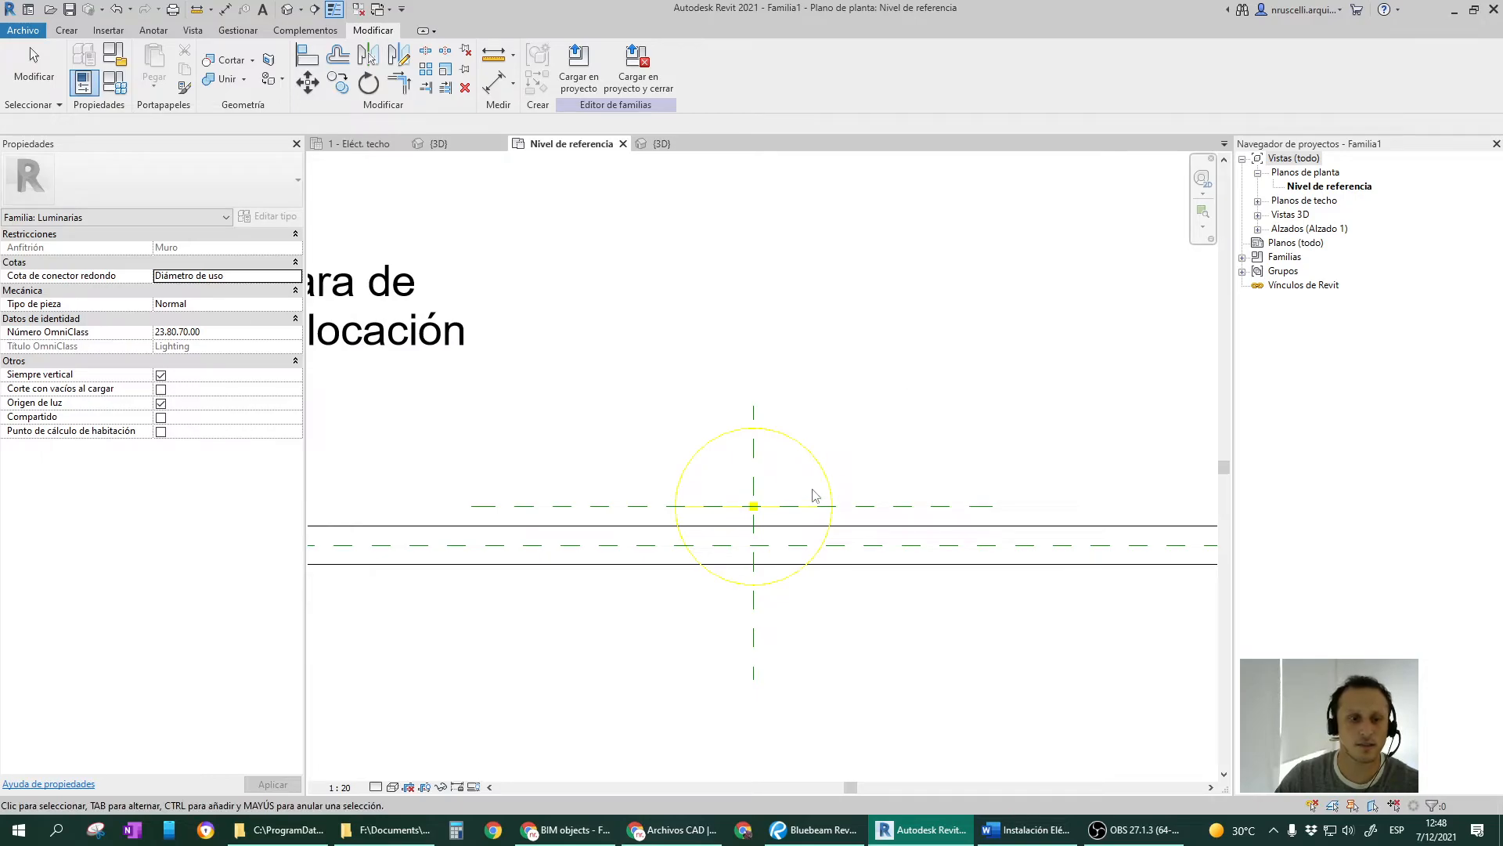
Check the light source's position relative to the host wall in the reference-level plan and in the 3D view.
scroll(813, 490, "down", 2)
left_click(810, 464)
middle_click_drag(799, 509, 830, 489)
key("Escape")
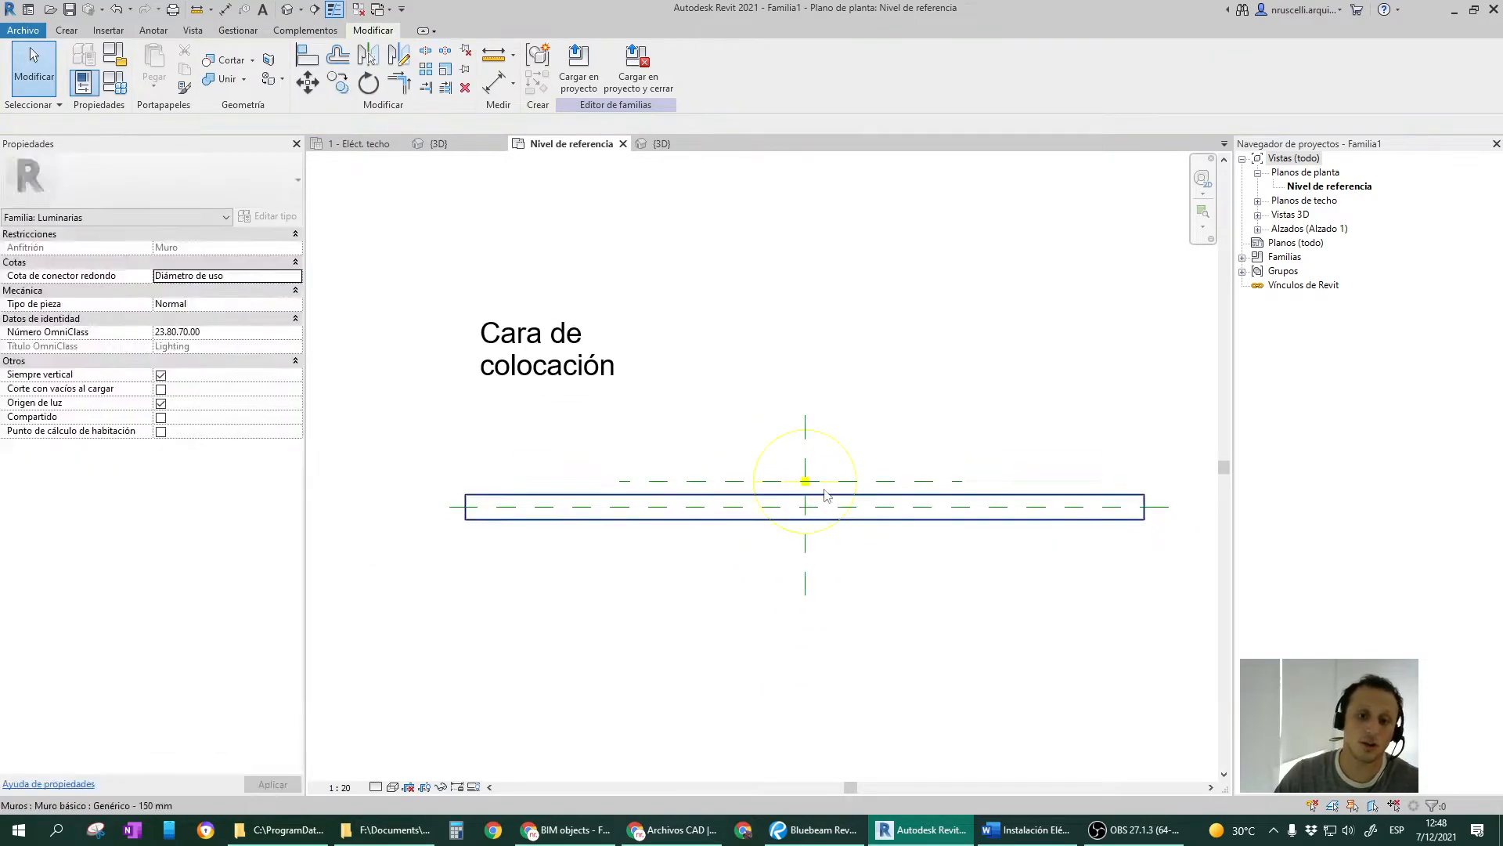
scroll(769, 507, "up", 2)
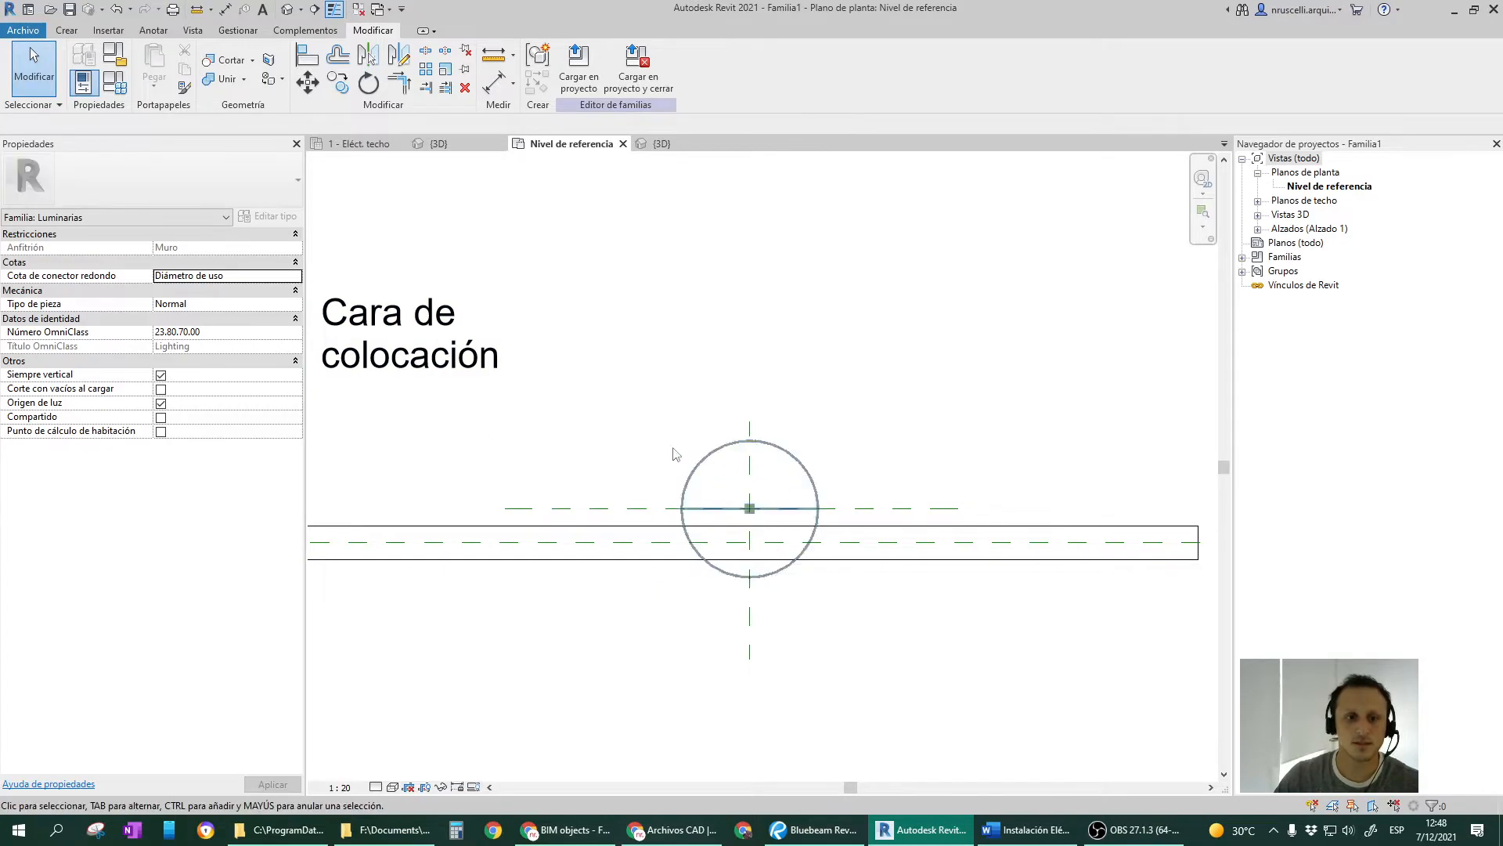
left_click(663, 144)
middle_click_drag(785, 453, 837, 470, "shift")
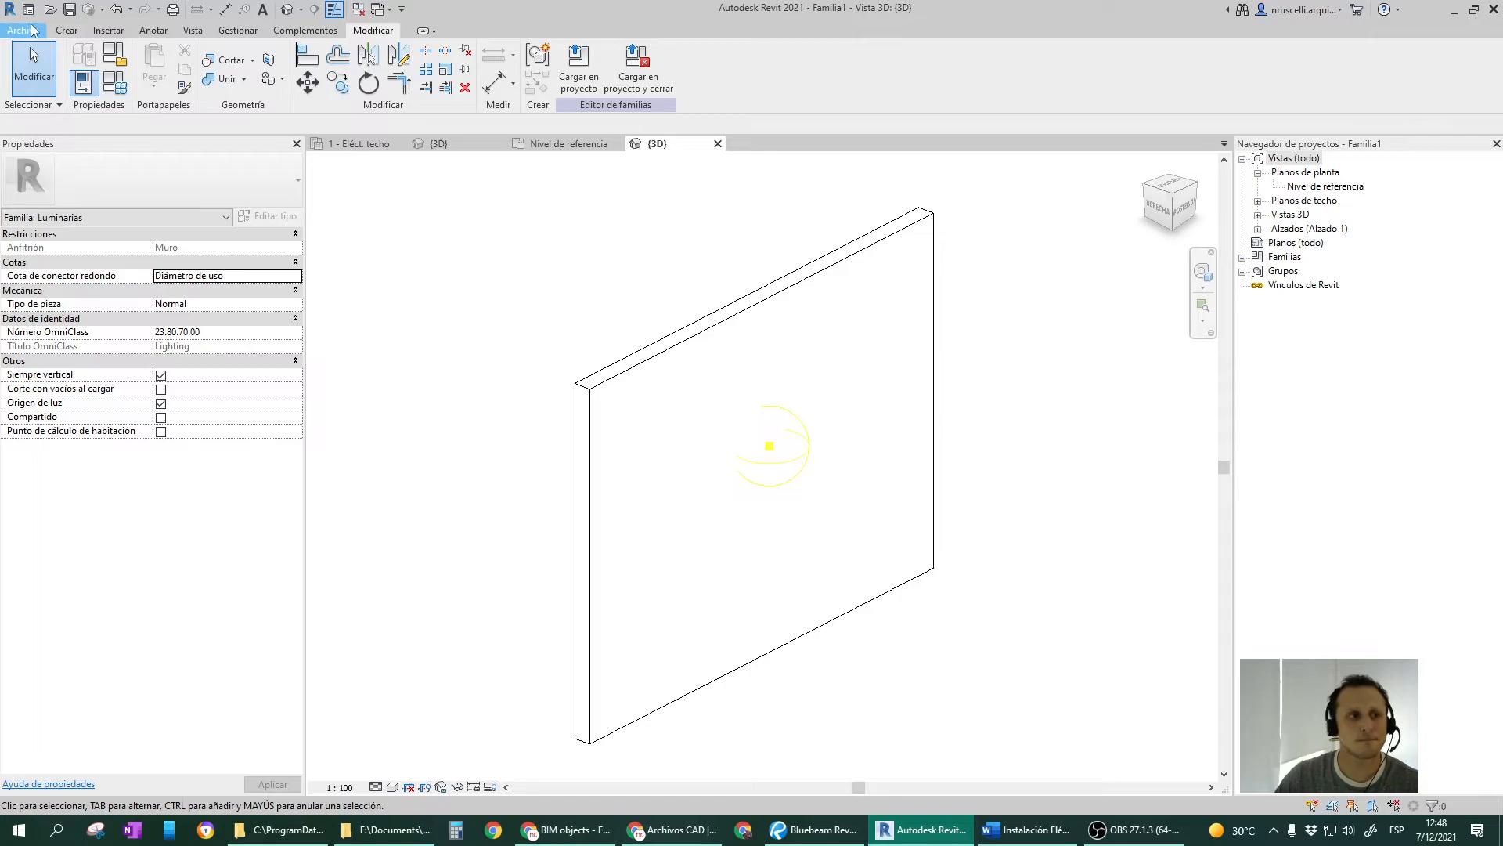
Create another new family from the template Luminaria métrica basada en techo.rft.
left_click(24, 30)
mouse_move(55, 90)
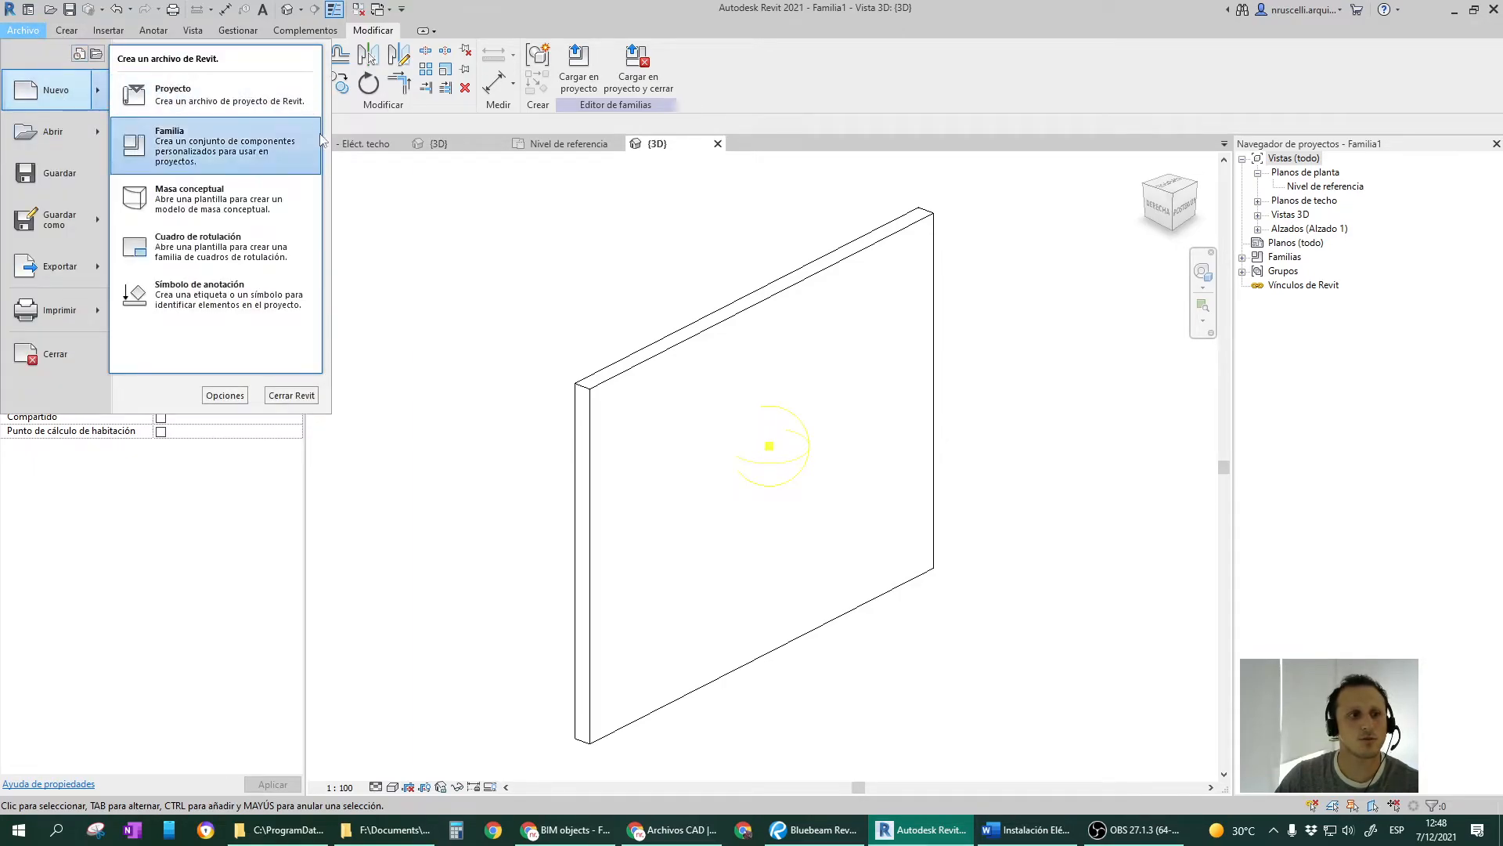
left_click(221, 154)
scroll(702, 491, "down", 10)
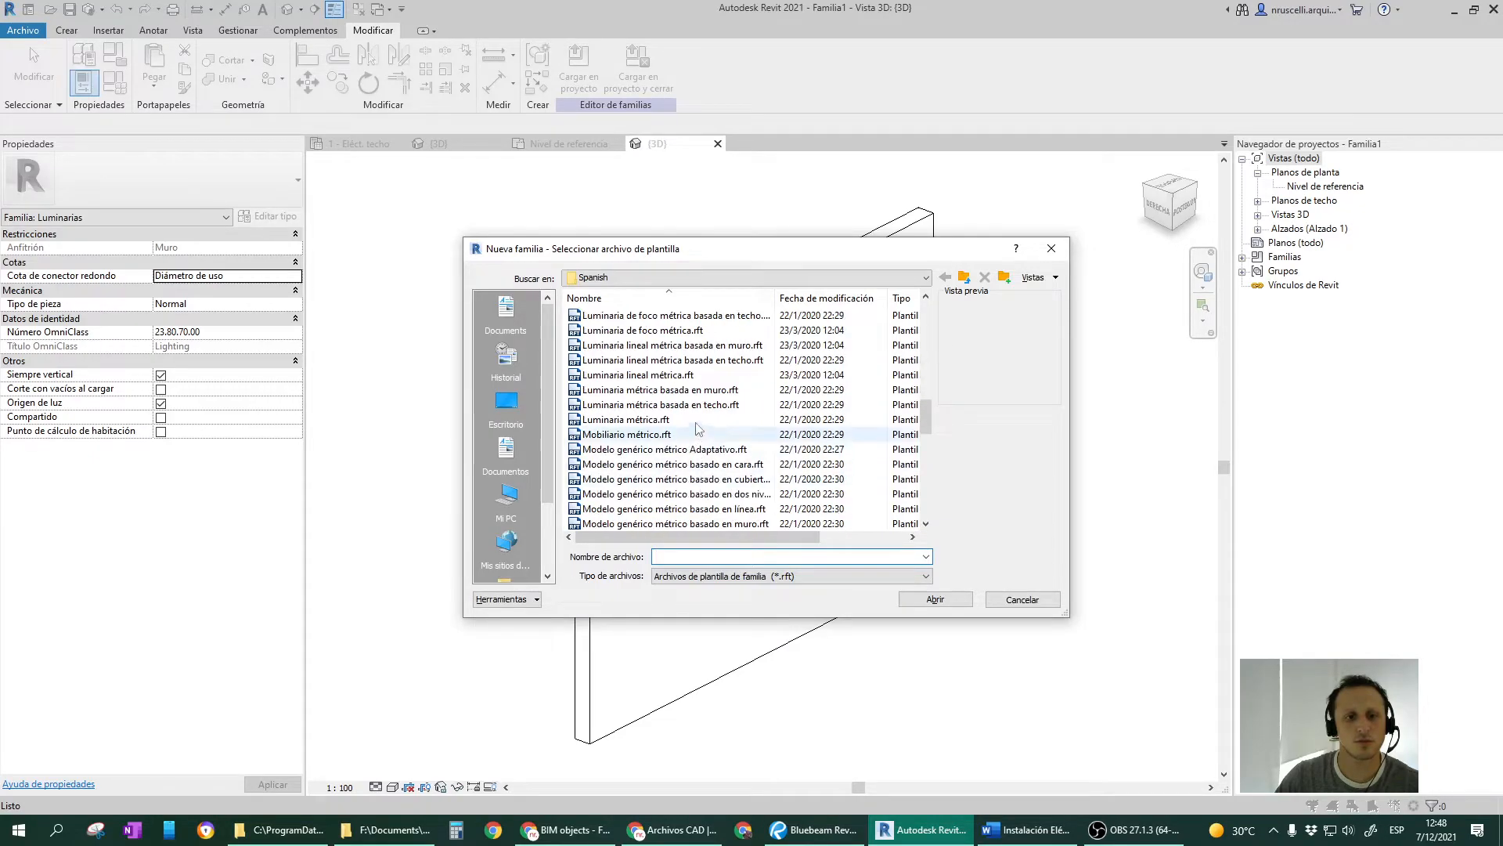
left_click(660, 404)
left_click(936, 599)
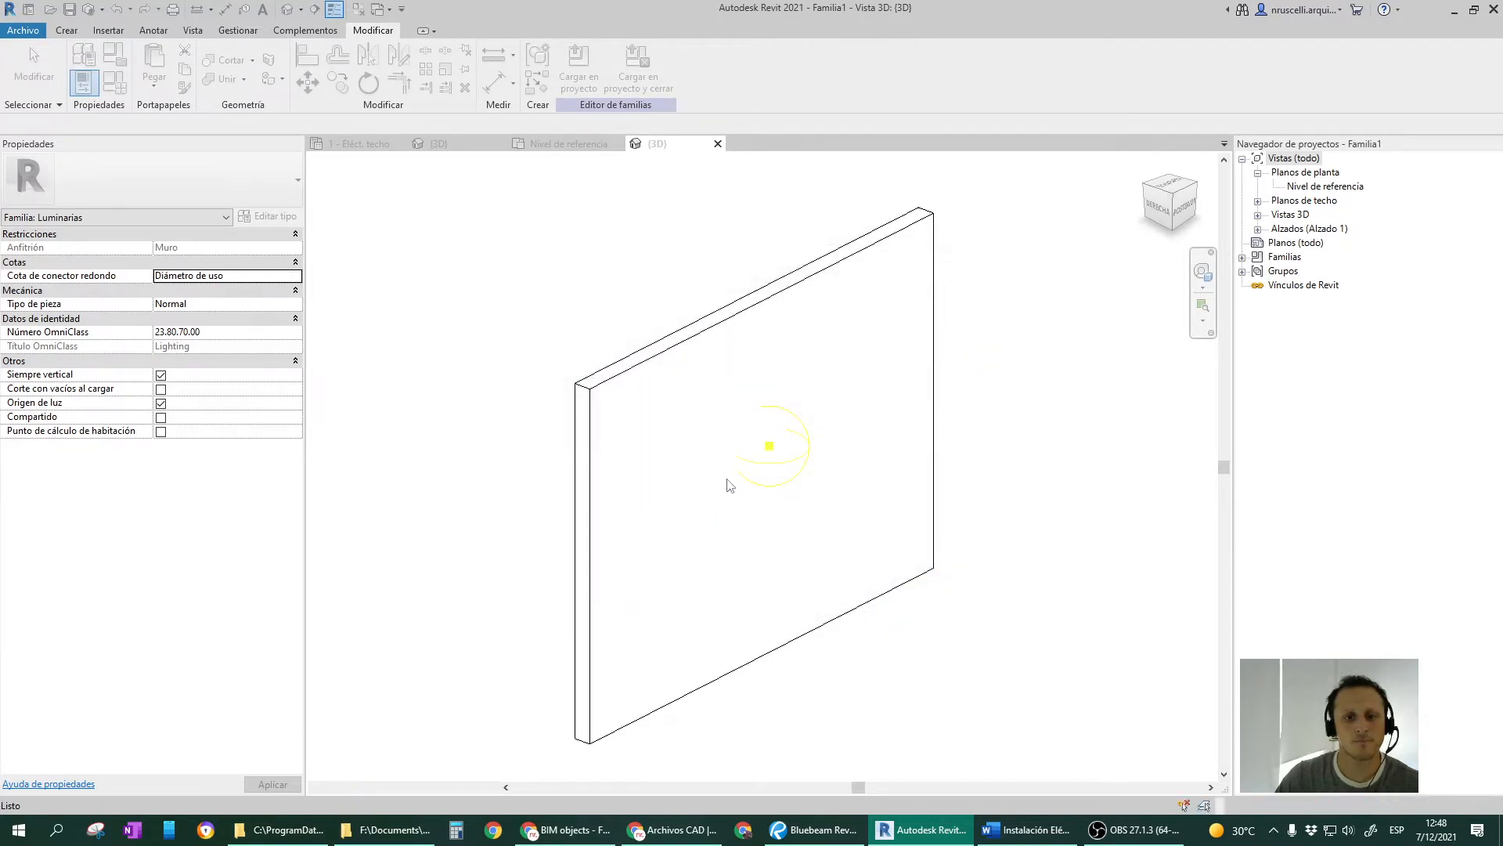
Display the ceiling-based family's 3D view in the Sombreado visual style and examine the light source against the host ceiling.
scroll(857, 440, "up", 2)
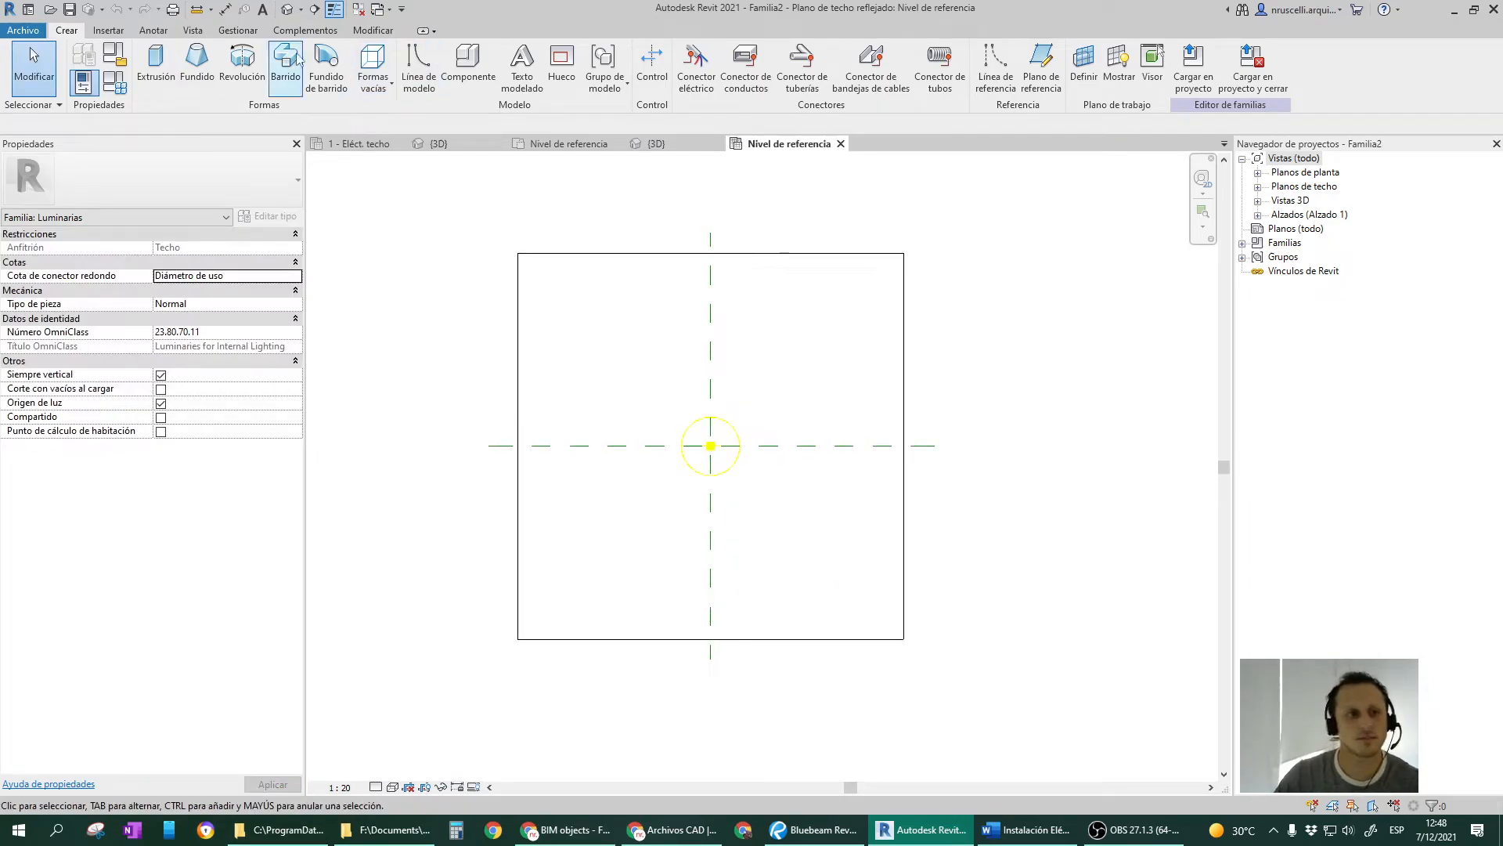
left_click(286, 9)
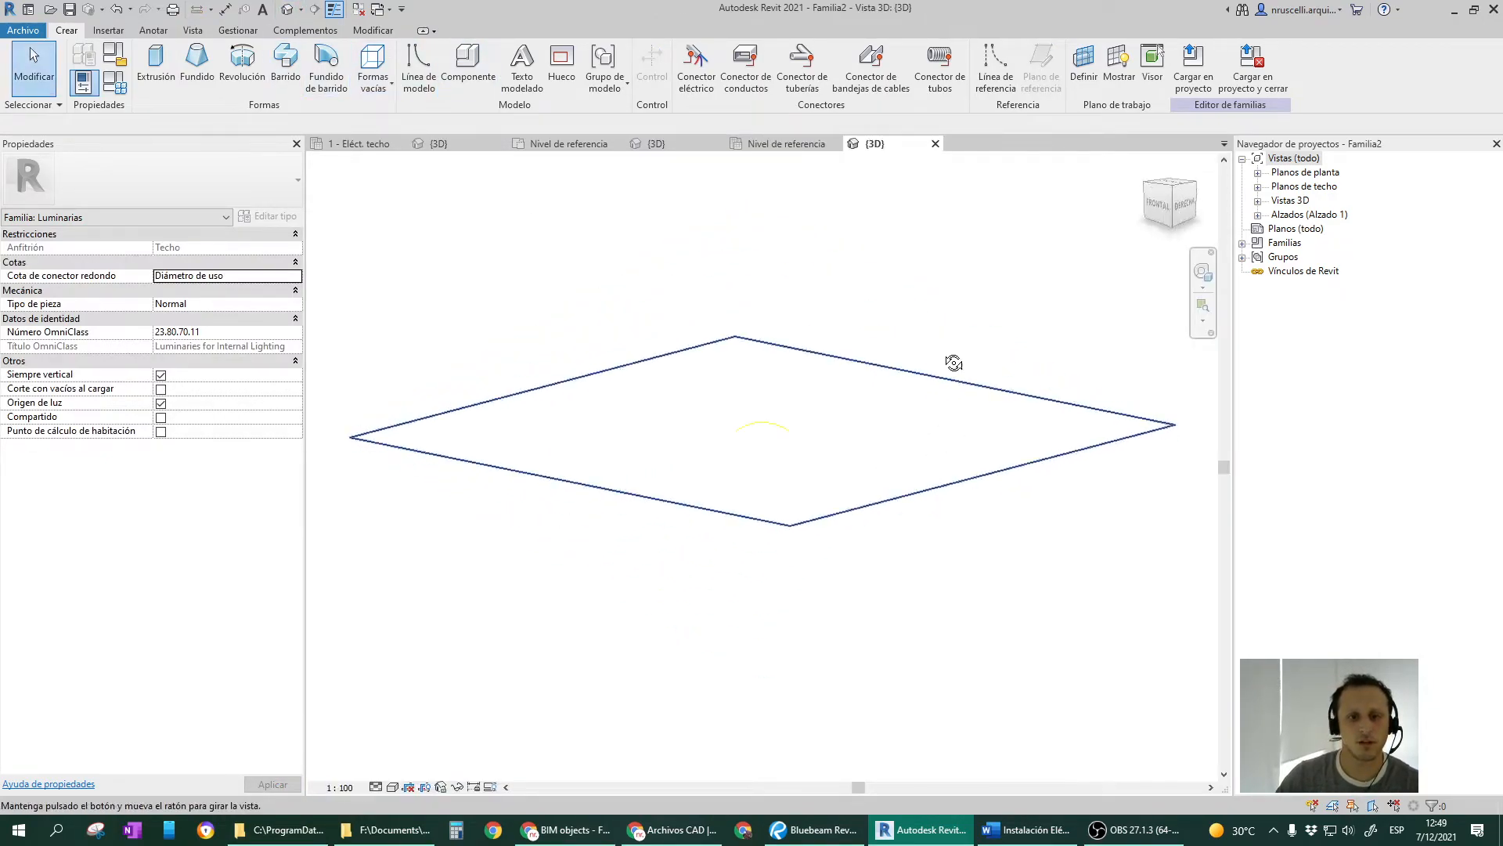
left_click(392, 786)
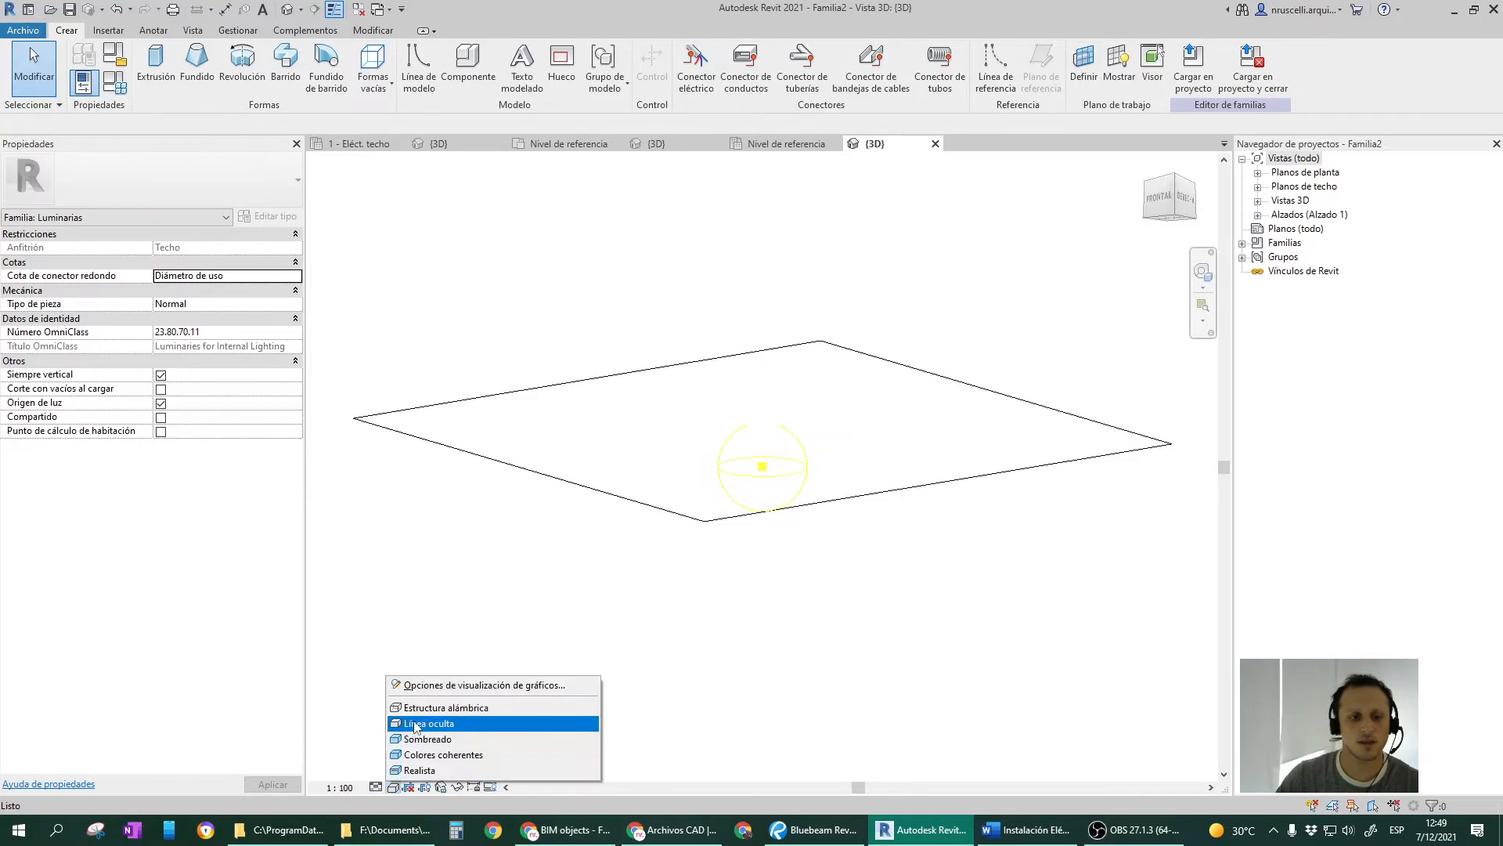
left_click(419, 736)
middle_click_drag(740, 513, 882, 346, "shift")
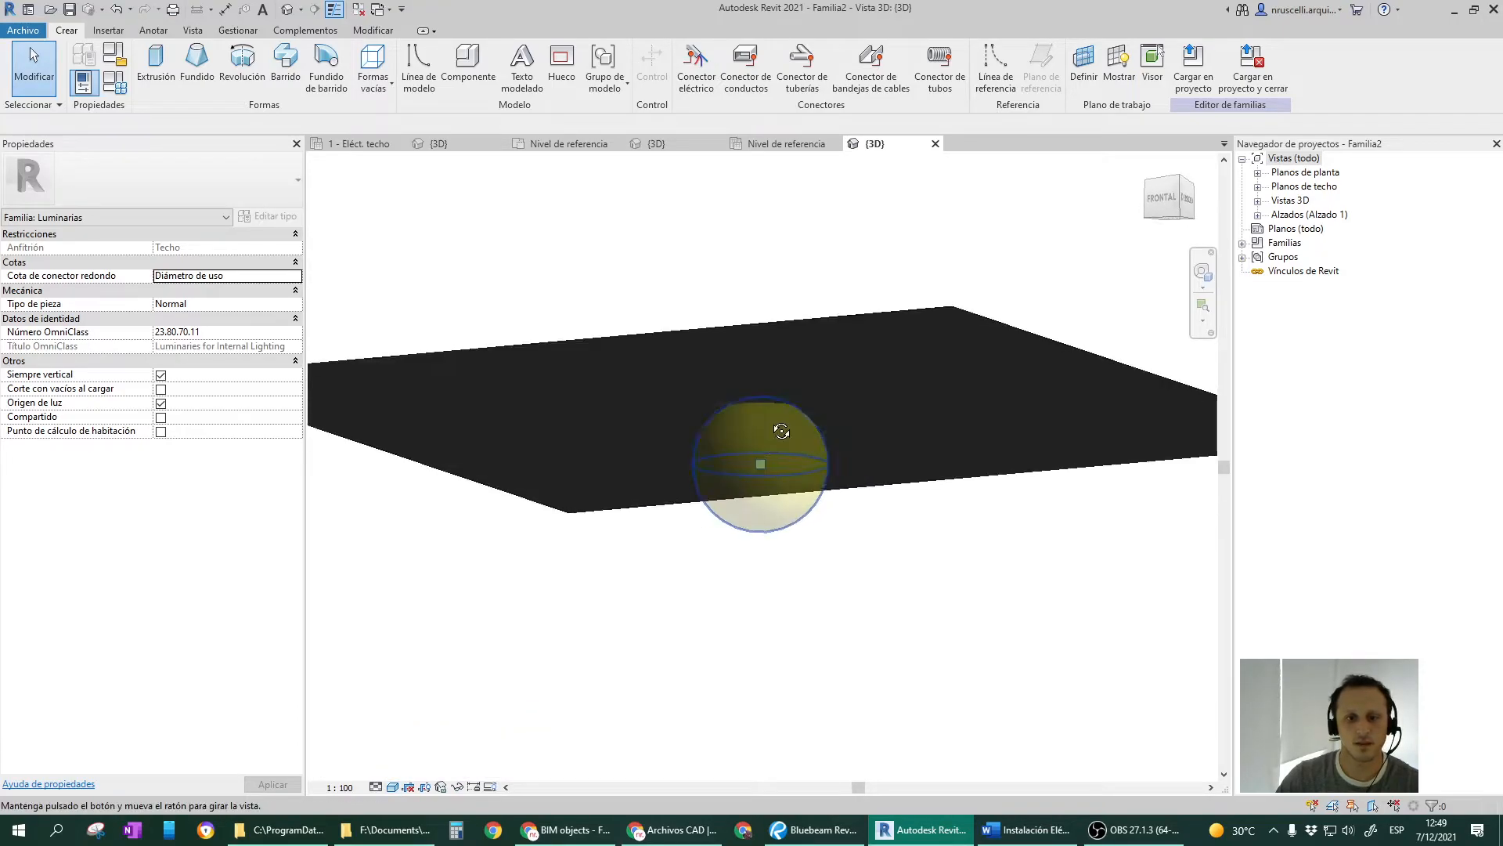
left_click(926, 484)
middle_click_drag(925, 485, 932, 450, "shift")
left_click(956, 601)
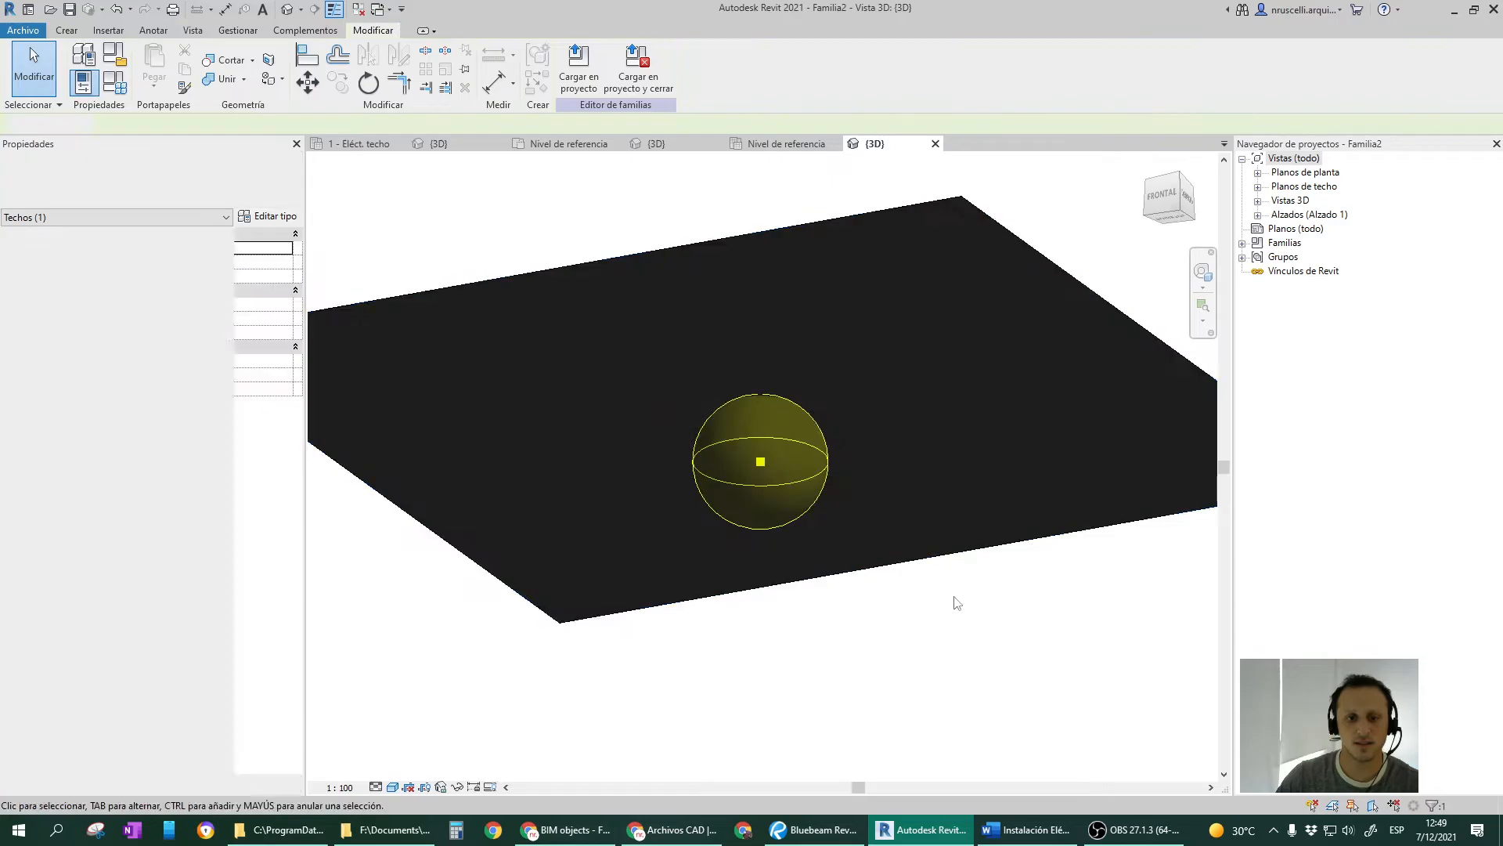
left_click(772, 476)
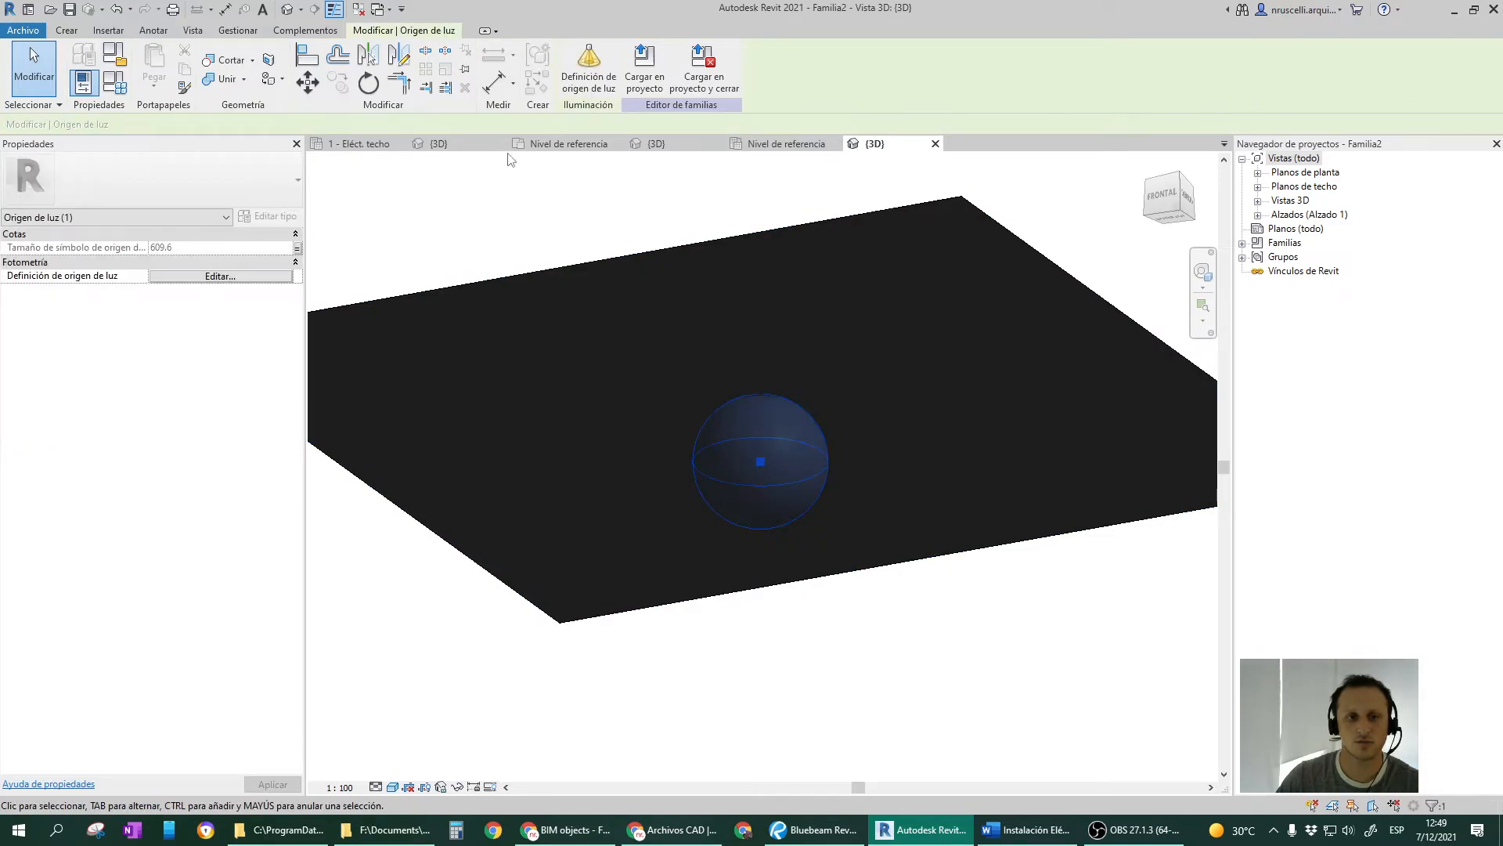
left_click(860, 162)
Set the wall-based family's 3D view to the Sombreado visual style.
left_click(657, 143)
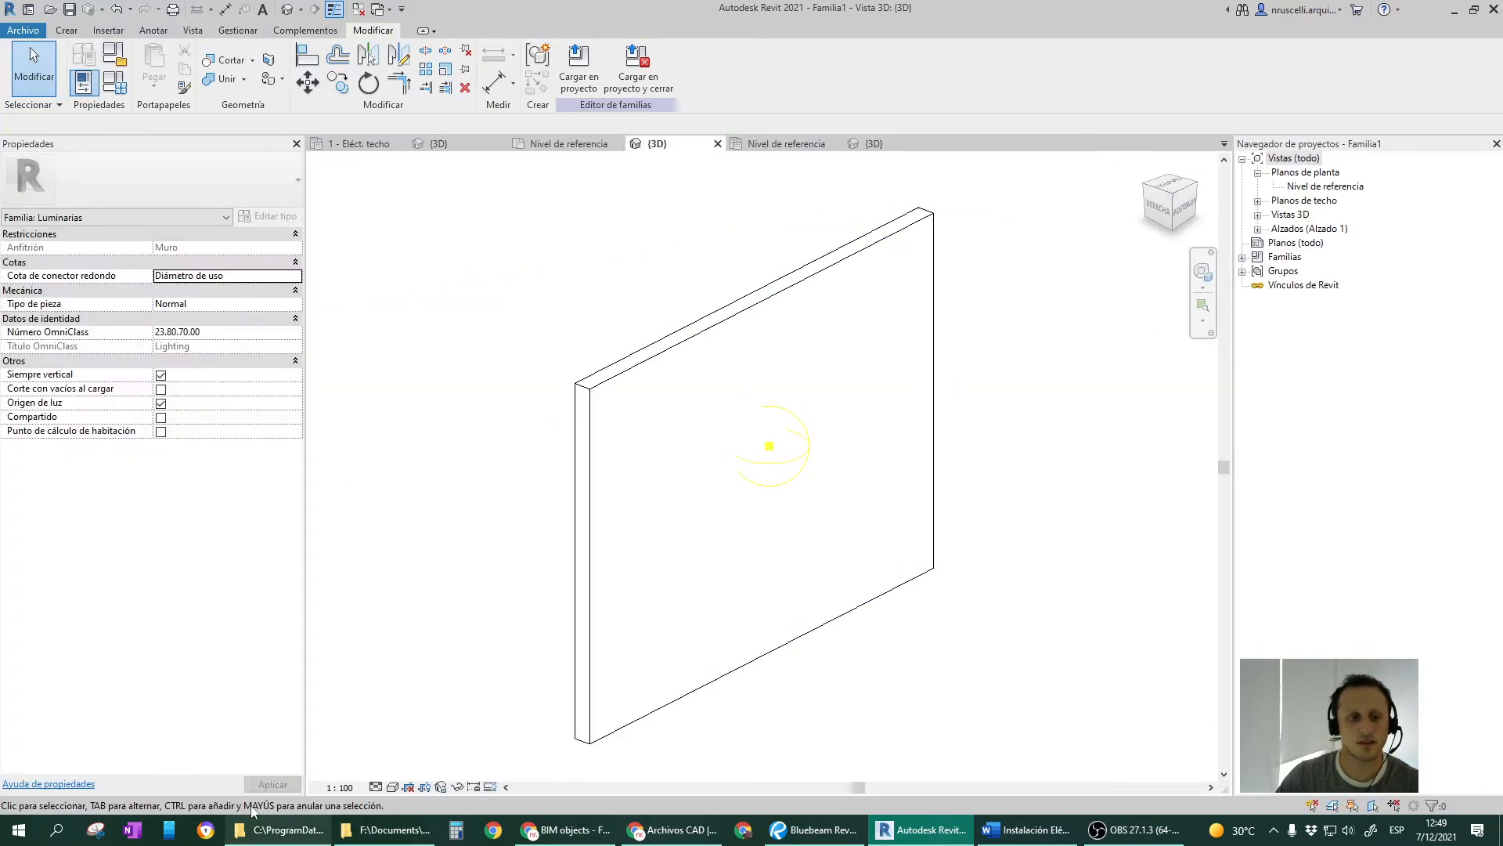
left_click(393, 787)
left_click(411, 742)
Examine the host wall and the light source's position on it from several angles in the wall-based family.
left_click(598, 431)
mouse_move(565, 714)
middle_mouse_down("shift")
mouse_move(520, 715)
mouse_move(439, 650)
mouse_move(552, 662)
middle_mouse_up("shift")
left_click(552, 663)
middle_click_drag(930, 546, 841, 605, "shift")
left_click(641, 335)
mouse_move(798, 652)
middle_mouse_down("shift")
mouse_move(772, 648)
mouse_move(805, 627)
middle_mouse_up("shift")
scroll(749, 609, "up", 1)
key("Escape")
left_click(641, 502)
scroll(915, 597, "down", 1)
middle_click_drag(910, 627, 883, 631, "shift")
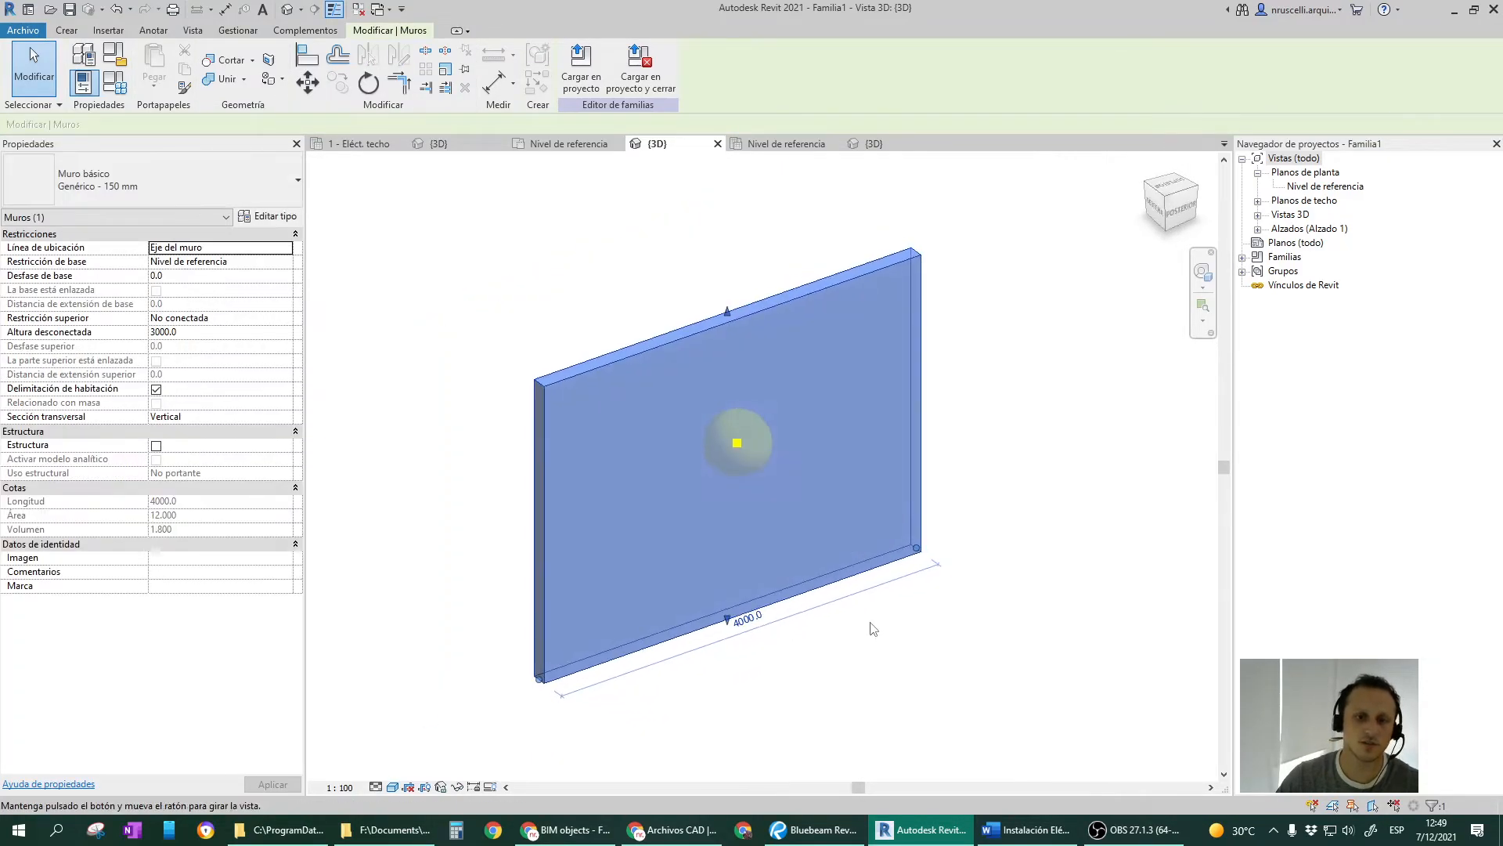
scroll(736, 415, "up", 3)
middle_click_drag(747, 473, 717, 465)
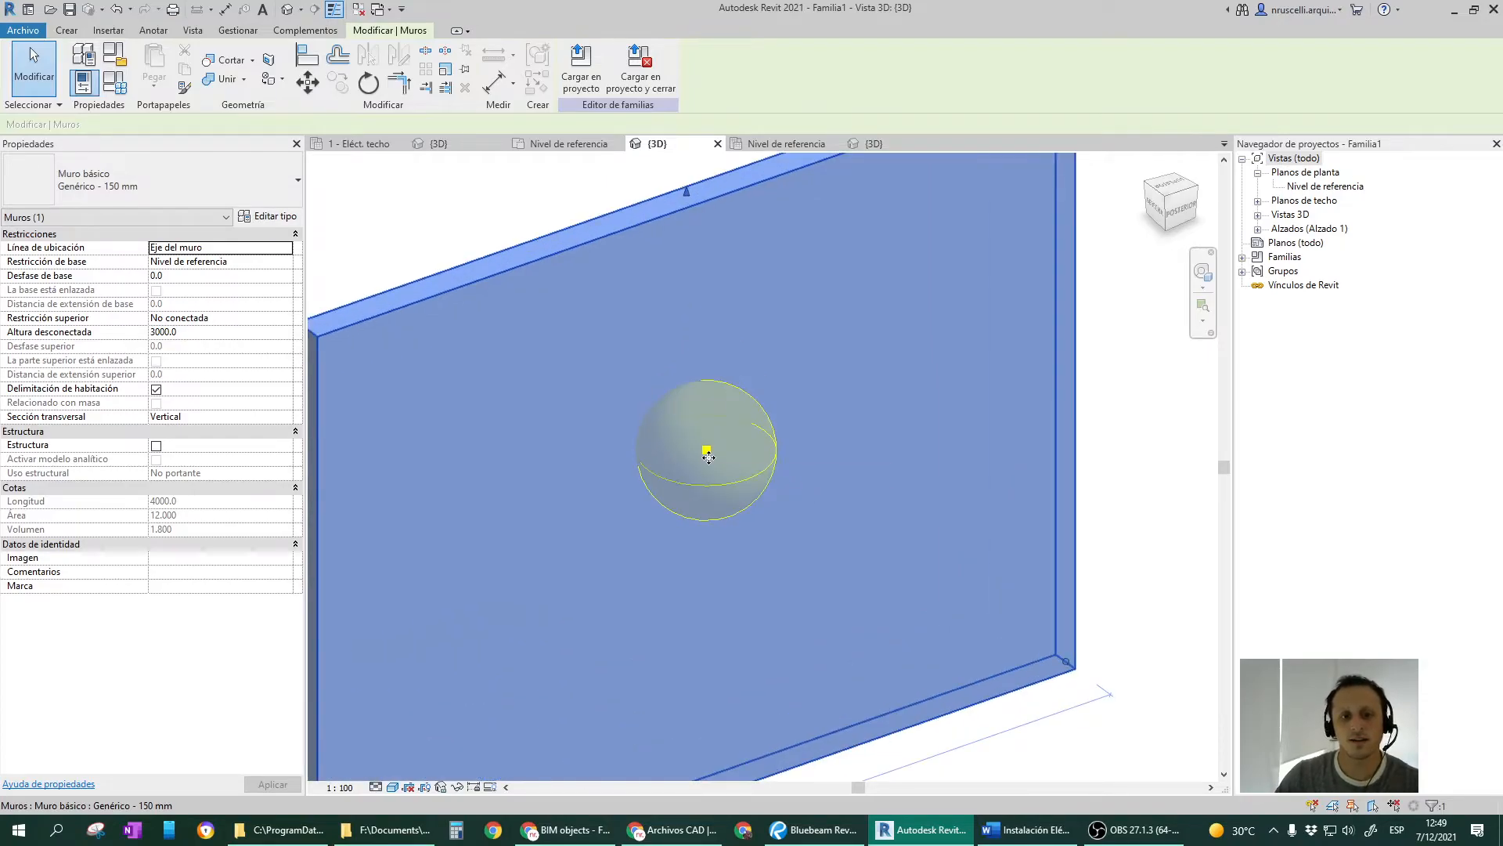
scroll(713, 462, "down", 3)
key("Escape")
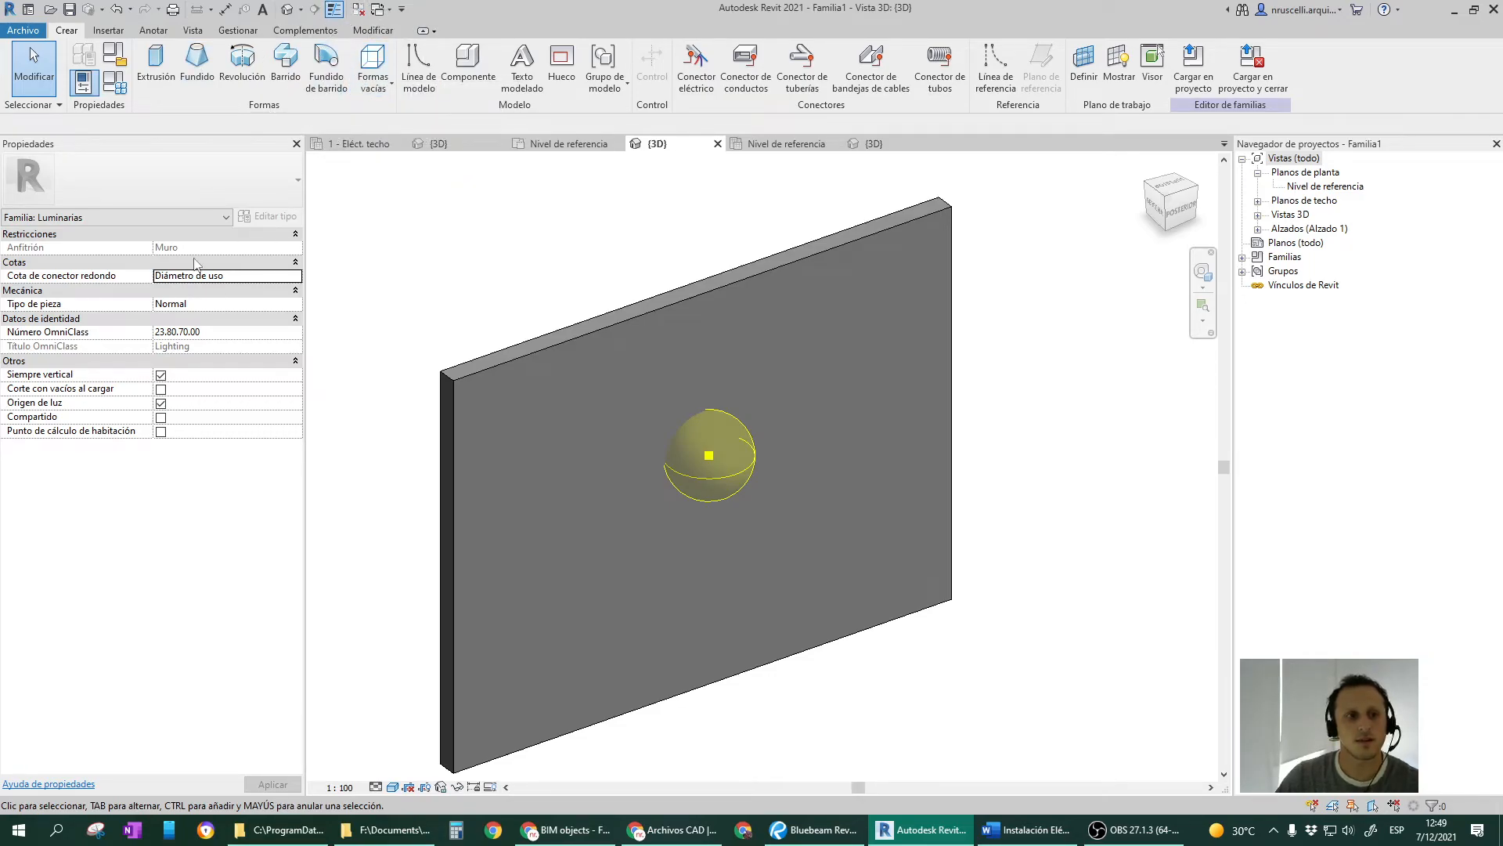
Review the electrical and photometric parameters of Tipo 1 in the wall-based family's types without changing them.
left_click(125, 92)
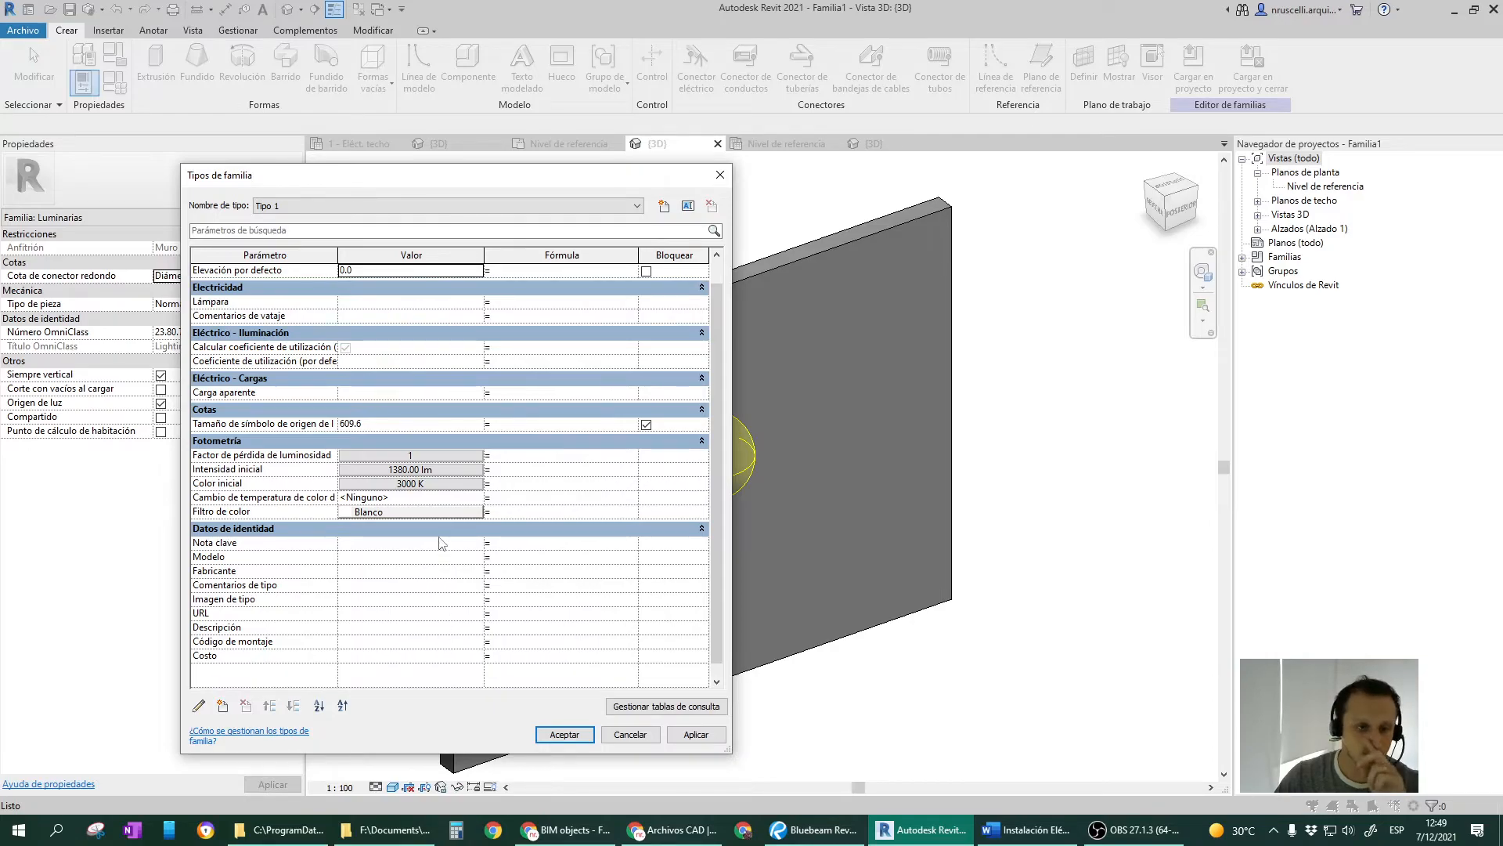
left_click(634, 735)
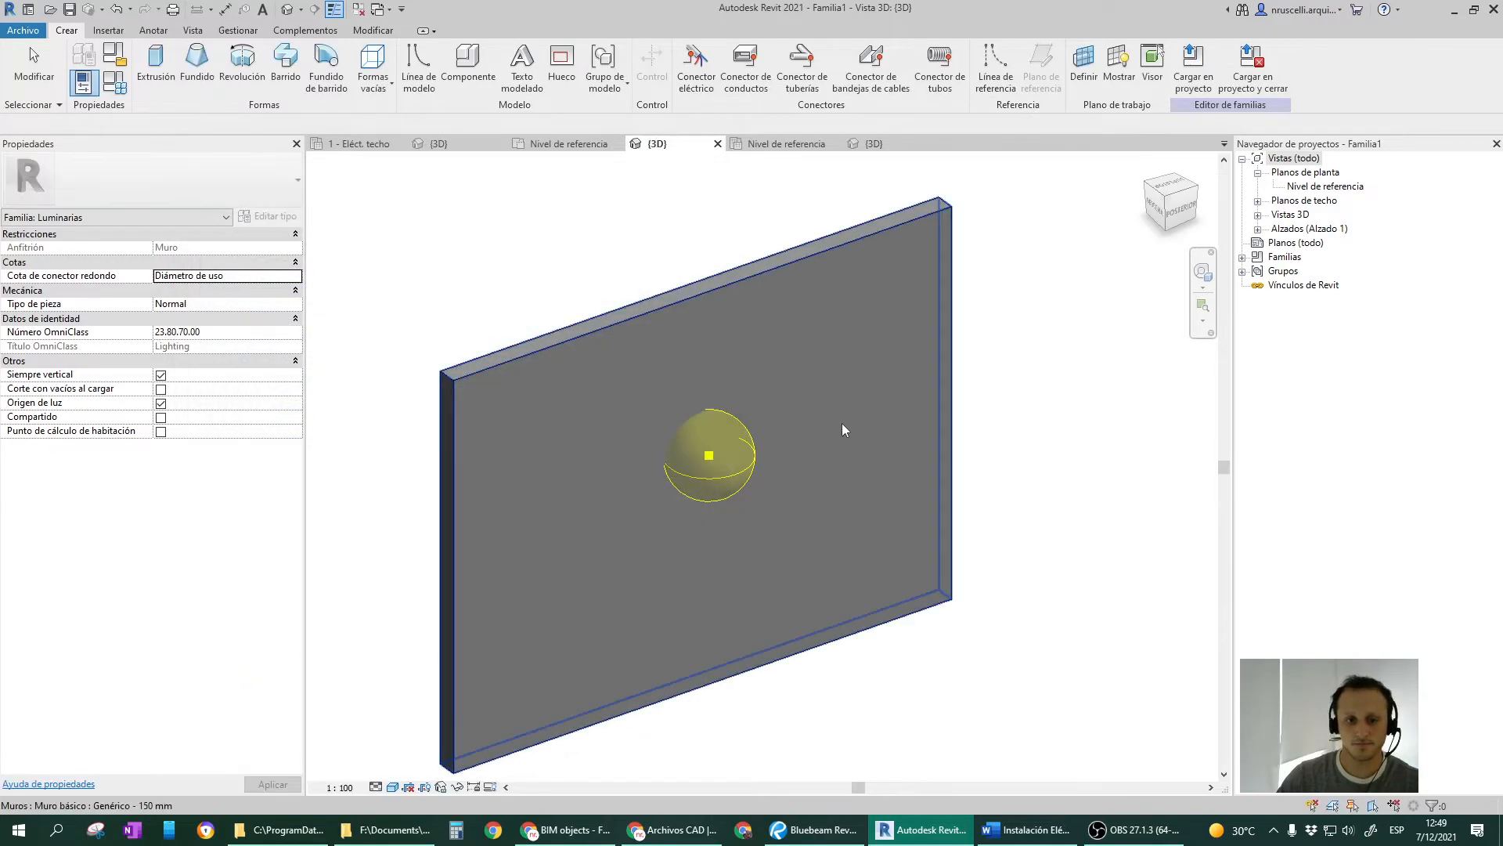
middle_click_drag(758, 475, 680, 396, "shift")
scroll(745, 404, "down", 2)
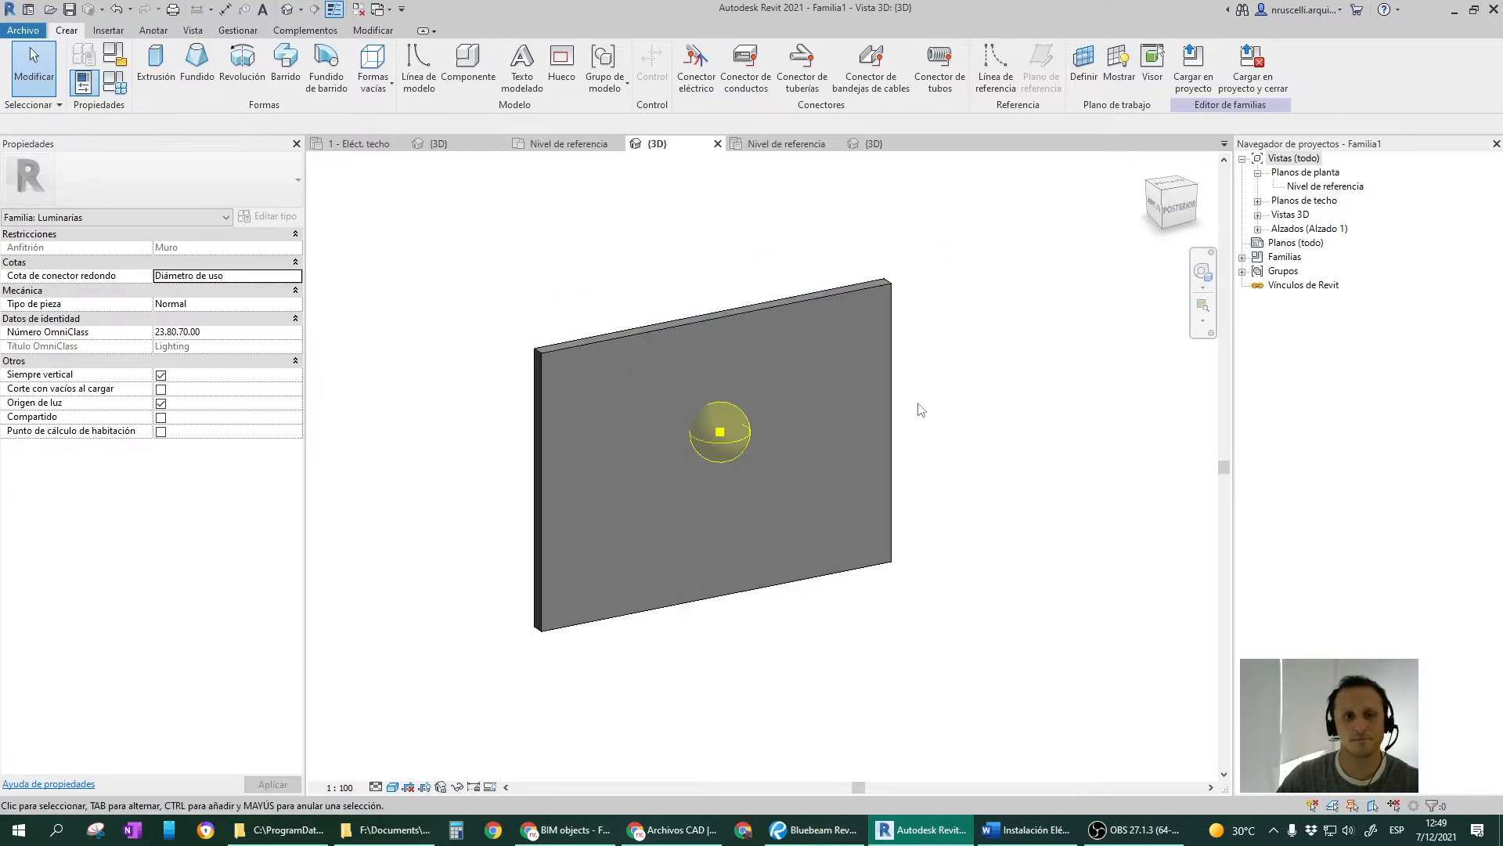
Enable Punto de cálculo de habitación in the wall-based family and check the calculation point's location relative to the wall.
left_click(160, 432)
middle_click_drag(722, 432, 761, 488, "shift")
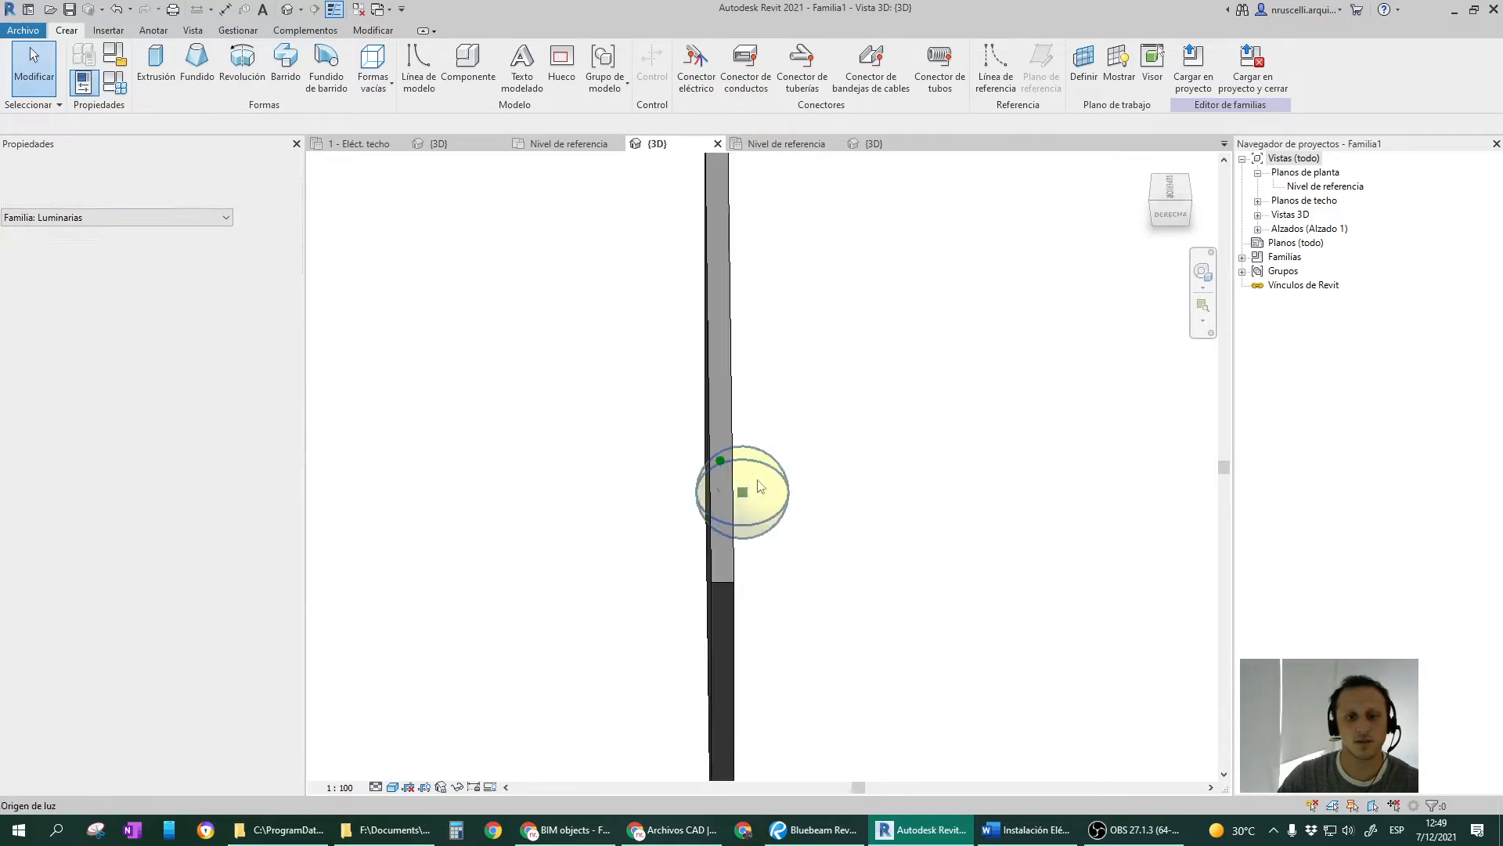
left_click(721, 460)
left_click_drag(756, 459, 840, 481)
left_click(919, 597)
middle_click_drag(919, 597, 750, 566, "shift")
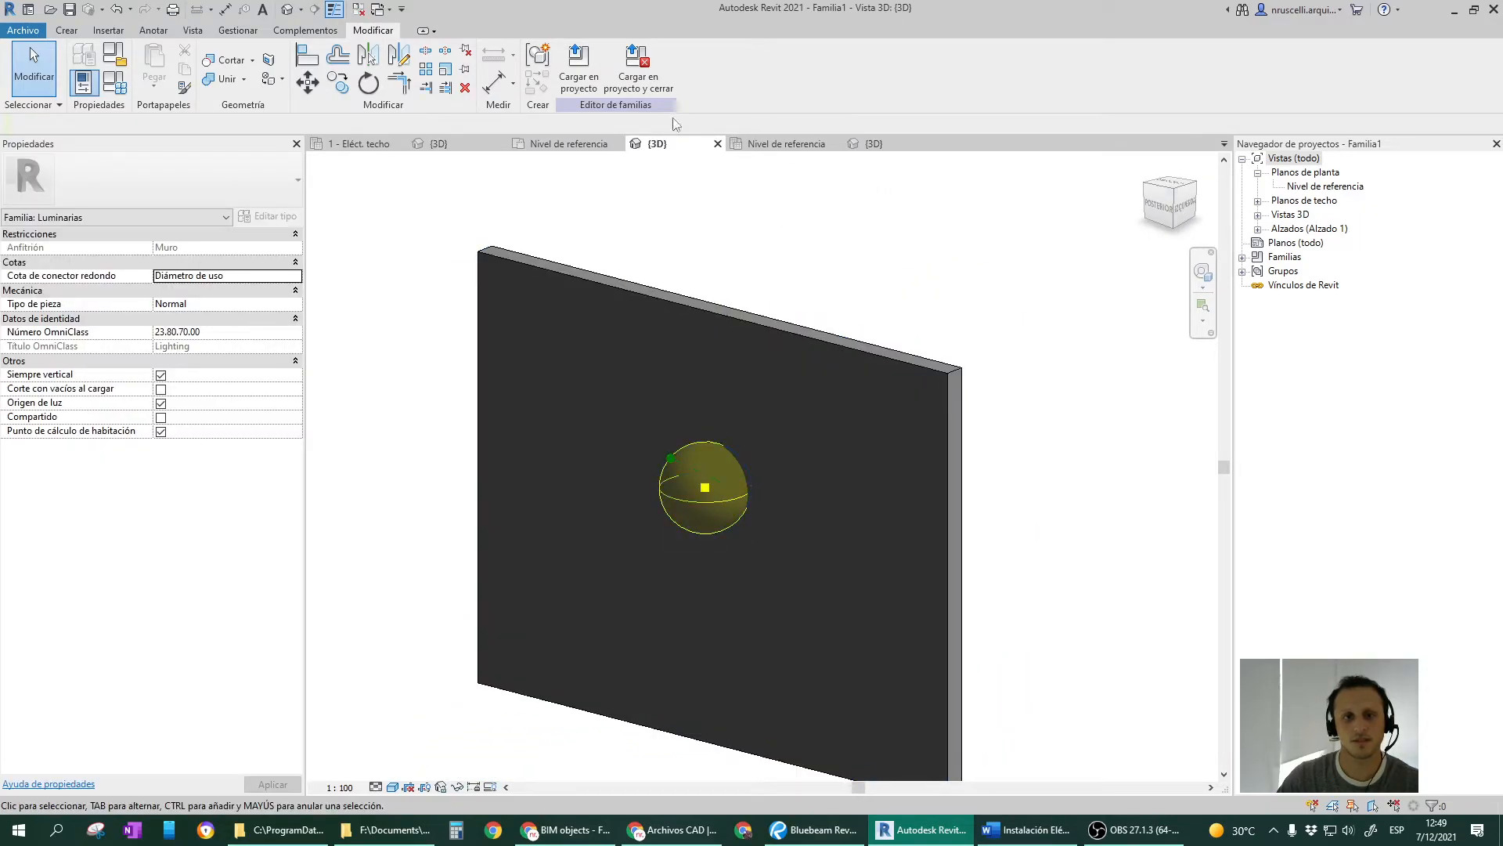
Close the inactive views and both new luminaire families without saving, returning to the project's 3D view.
left_click(362, 10)
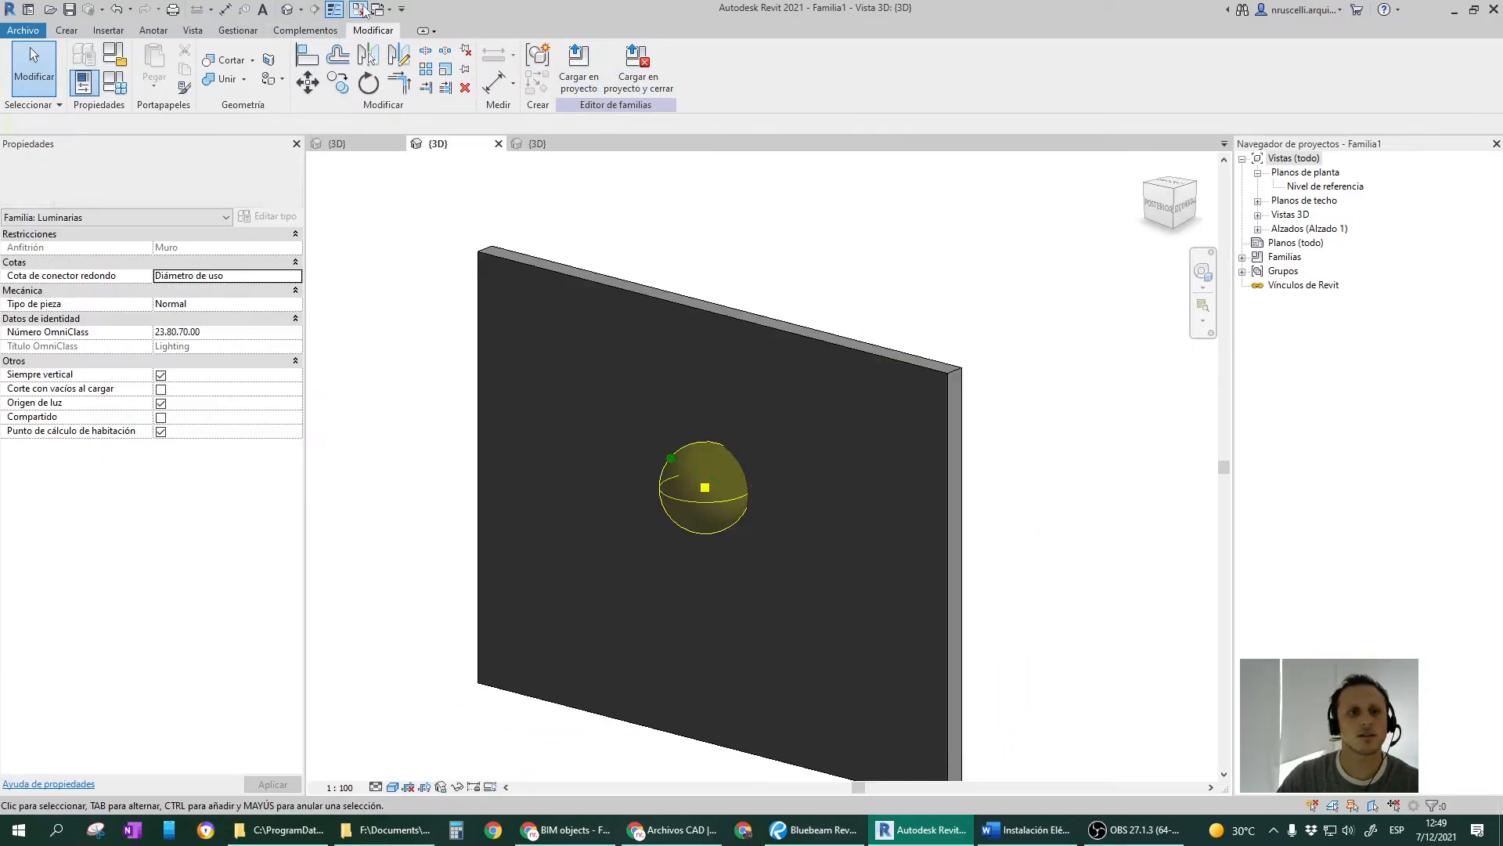
left_click(499, 144)
left_click(779, 424)
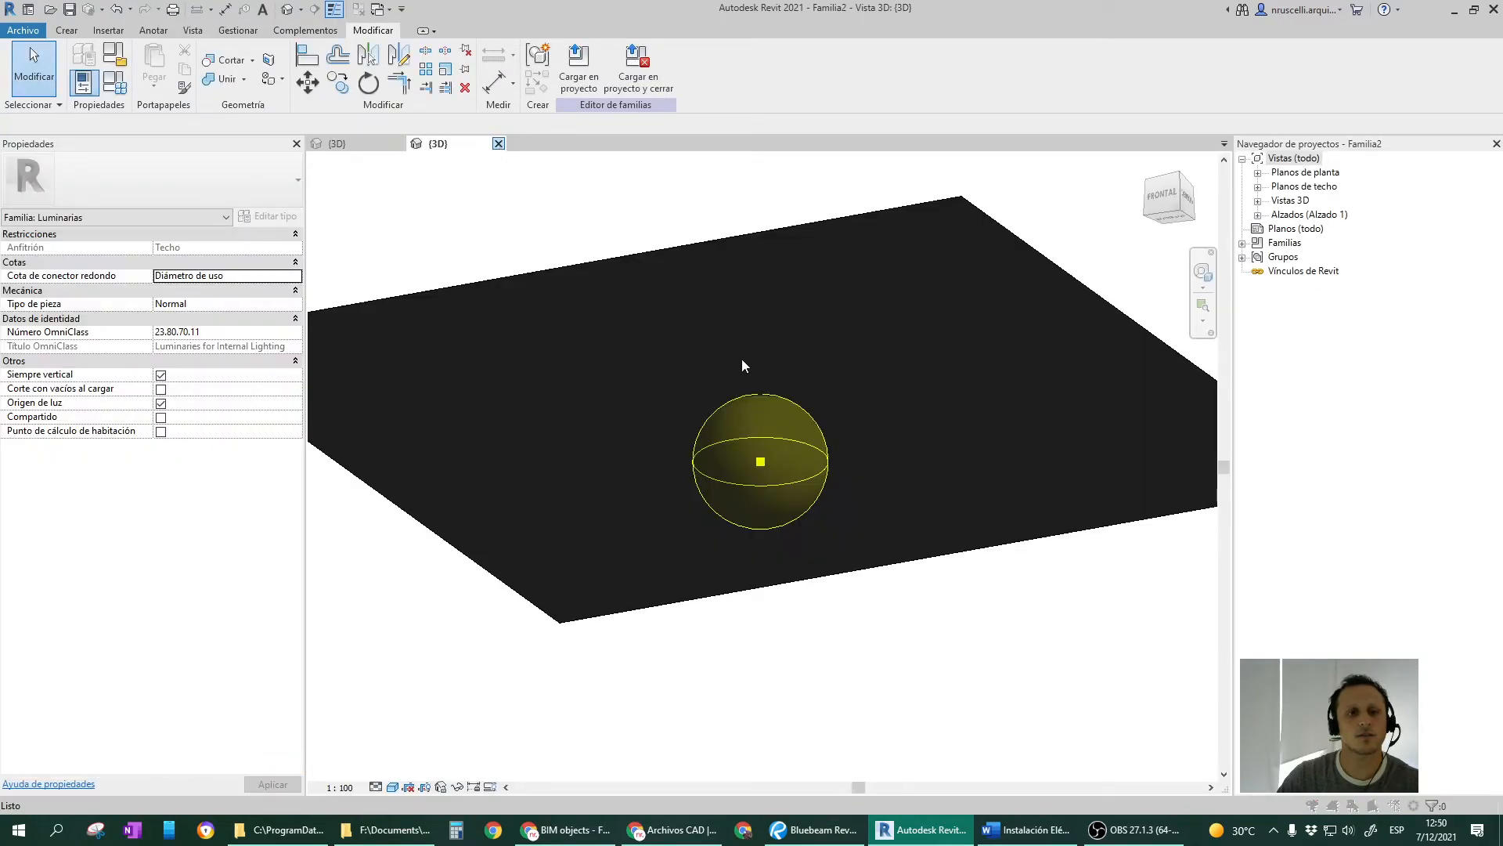
left_click(771, 423)
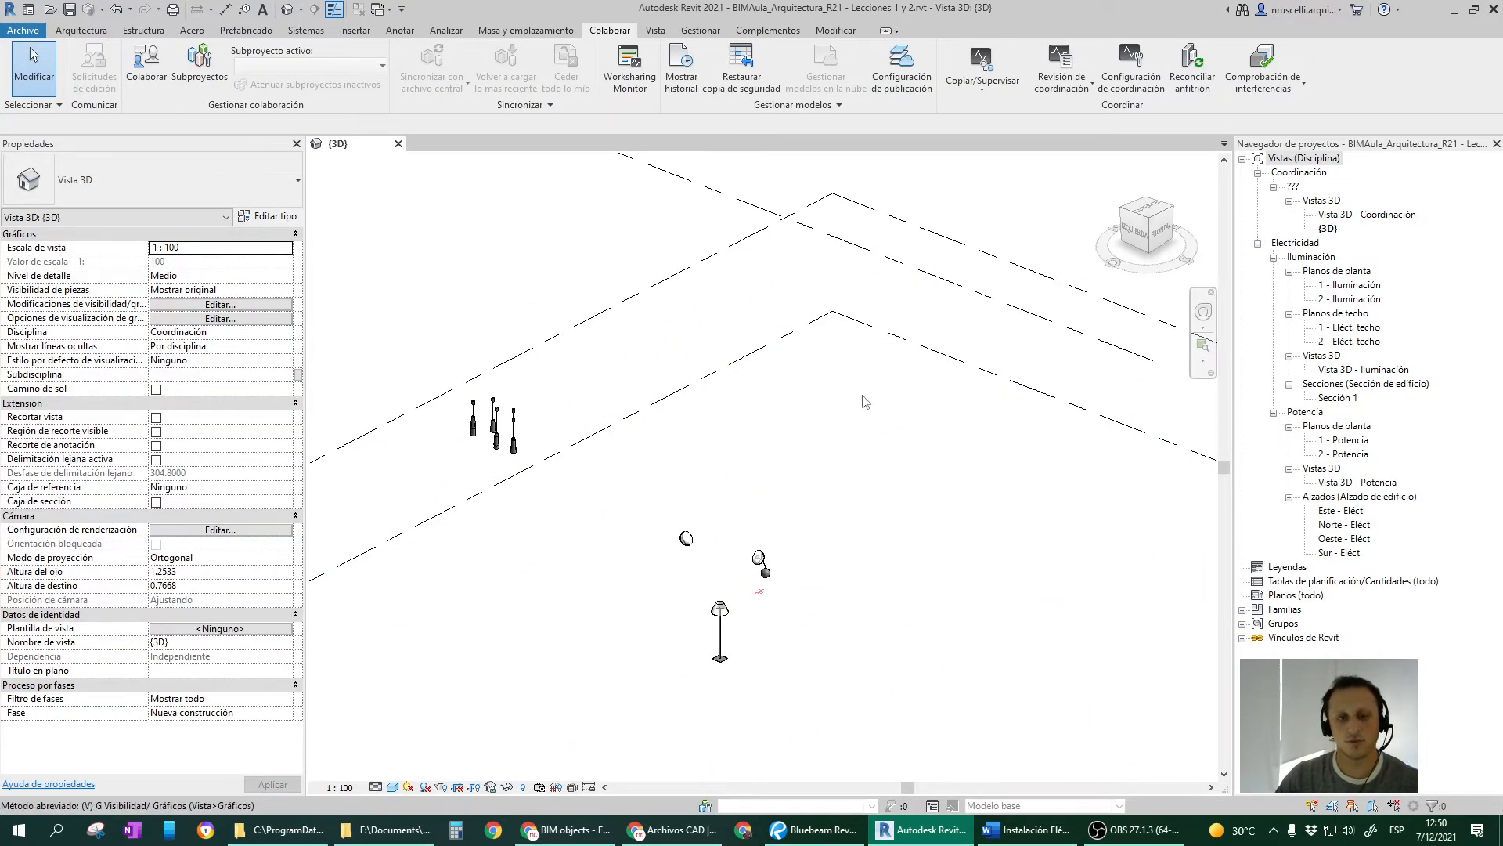
Set the linked model BIMAula_Arquitectura_R21.rvt to display Por vista de anfitrión in the 3D view, discarding its custom settings.
key("v")
key("g")
left_click(908, 205)
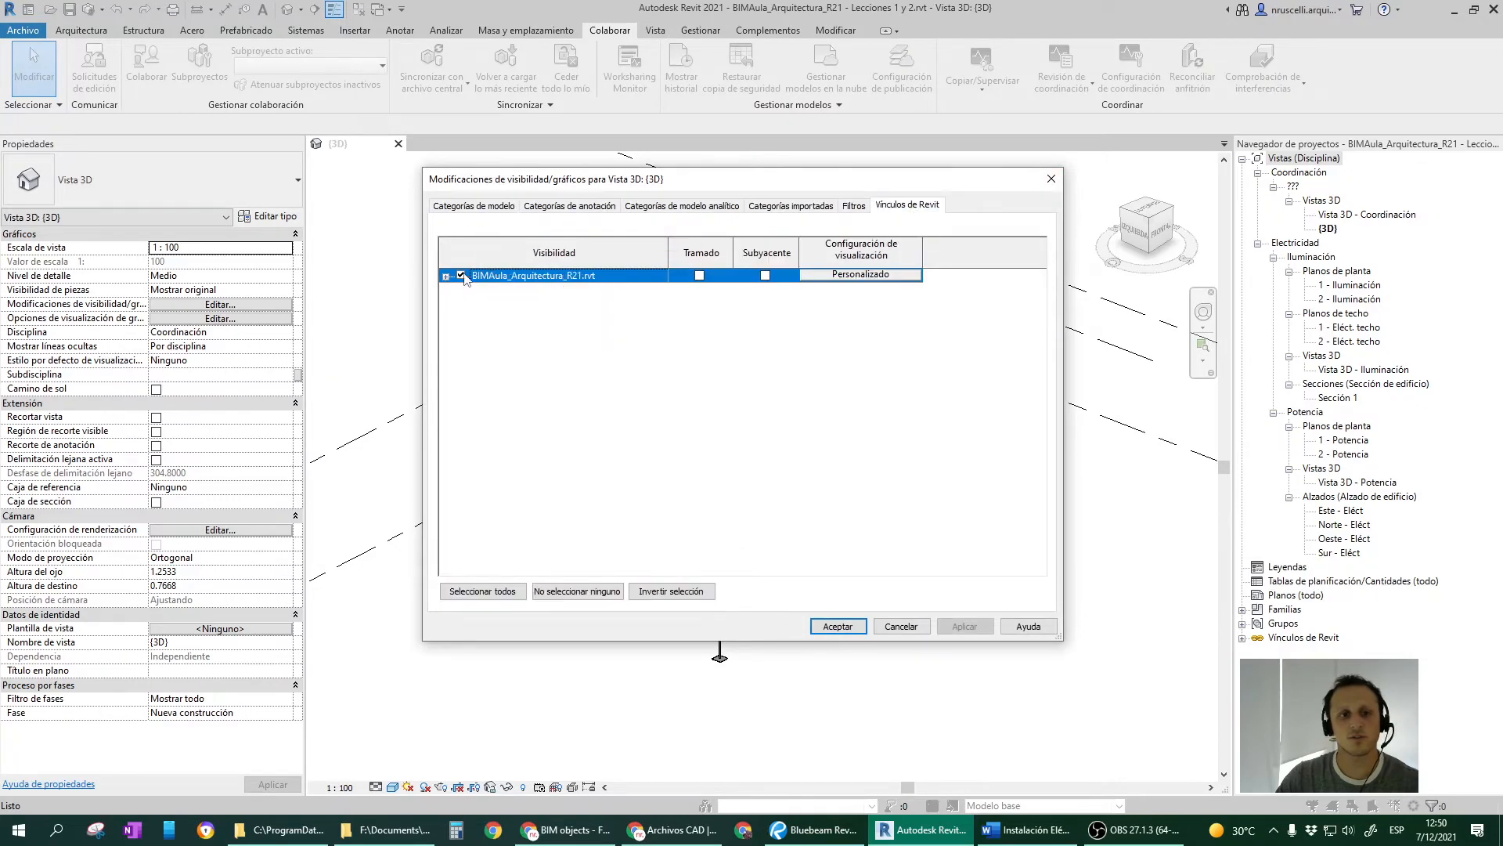
left_click(838, 278)
left_click(519, 214)
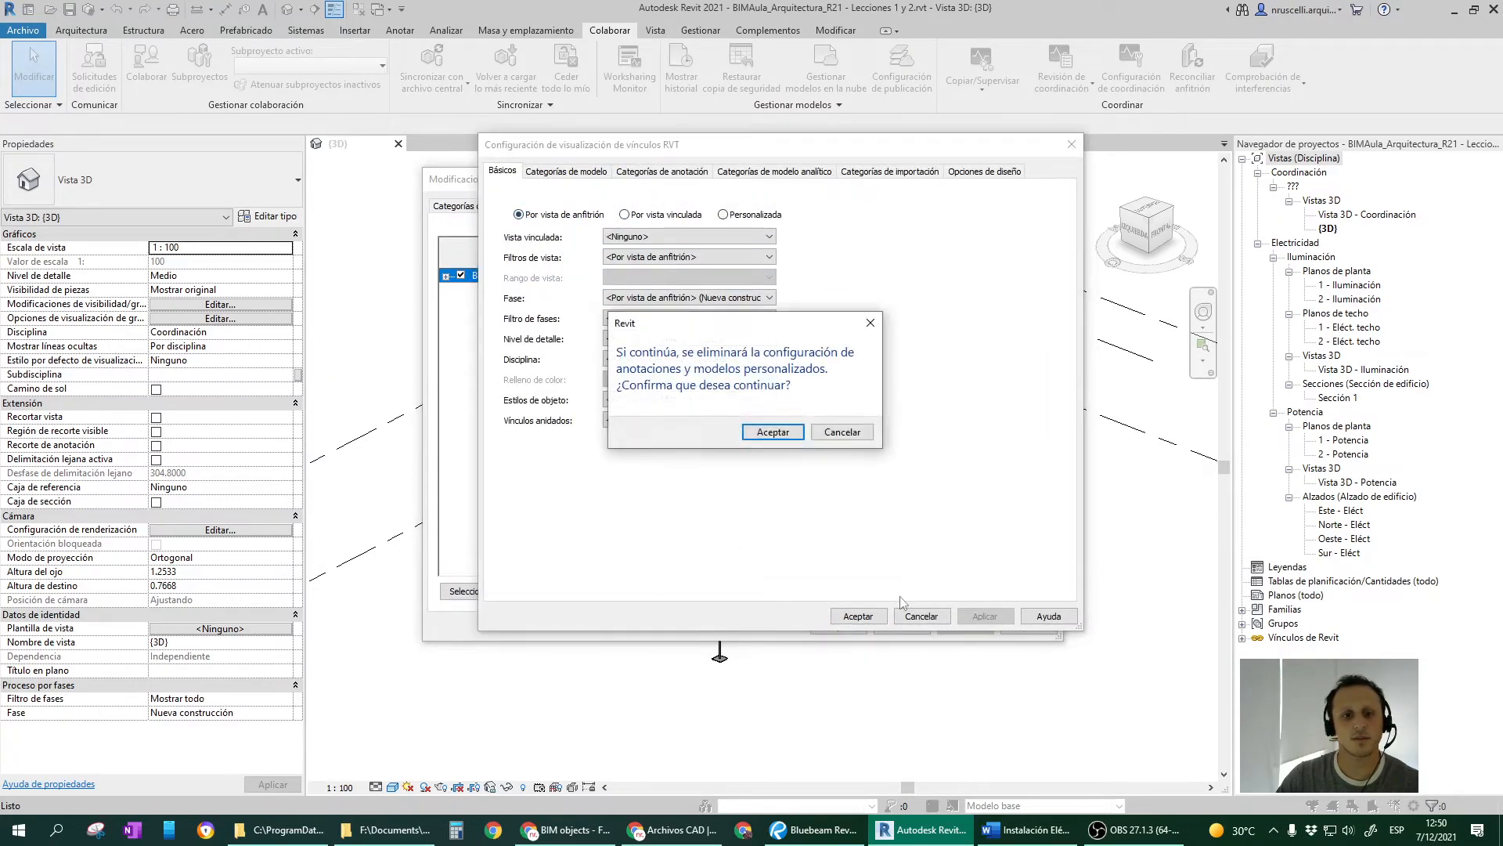
left_click(773, 431)
left_click(858, 616)
left_click(842, 630)
middle_click_drag(830, 560, 814, 587, "shift")
scroll(830, 560, "down", 2)
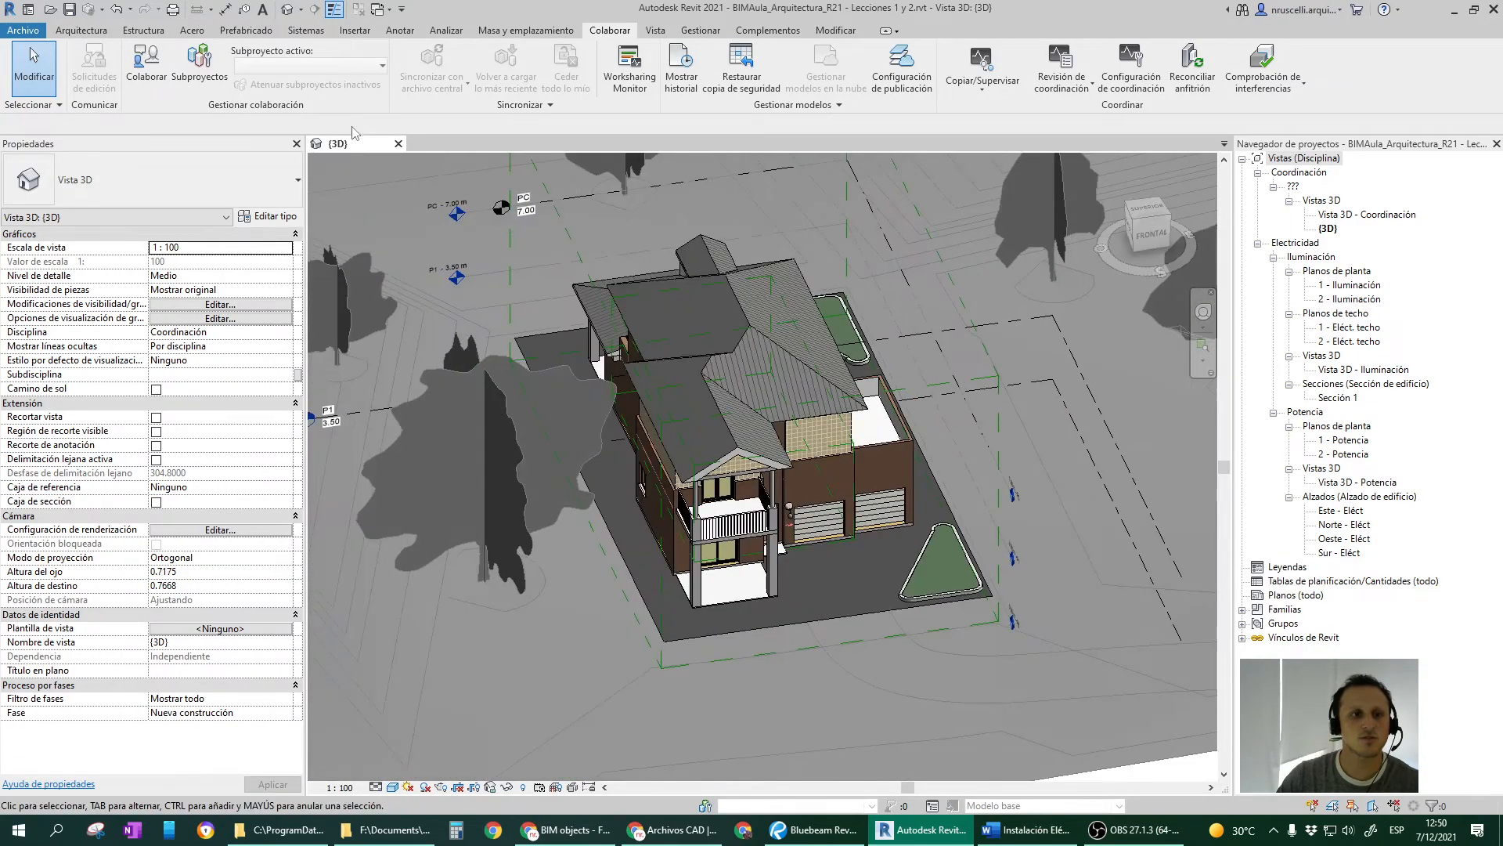
Open the lighting ceiling plan 1 - Eléct. techo and frame the ground-floor rooms.
left_click(1358, 337)
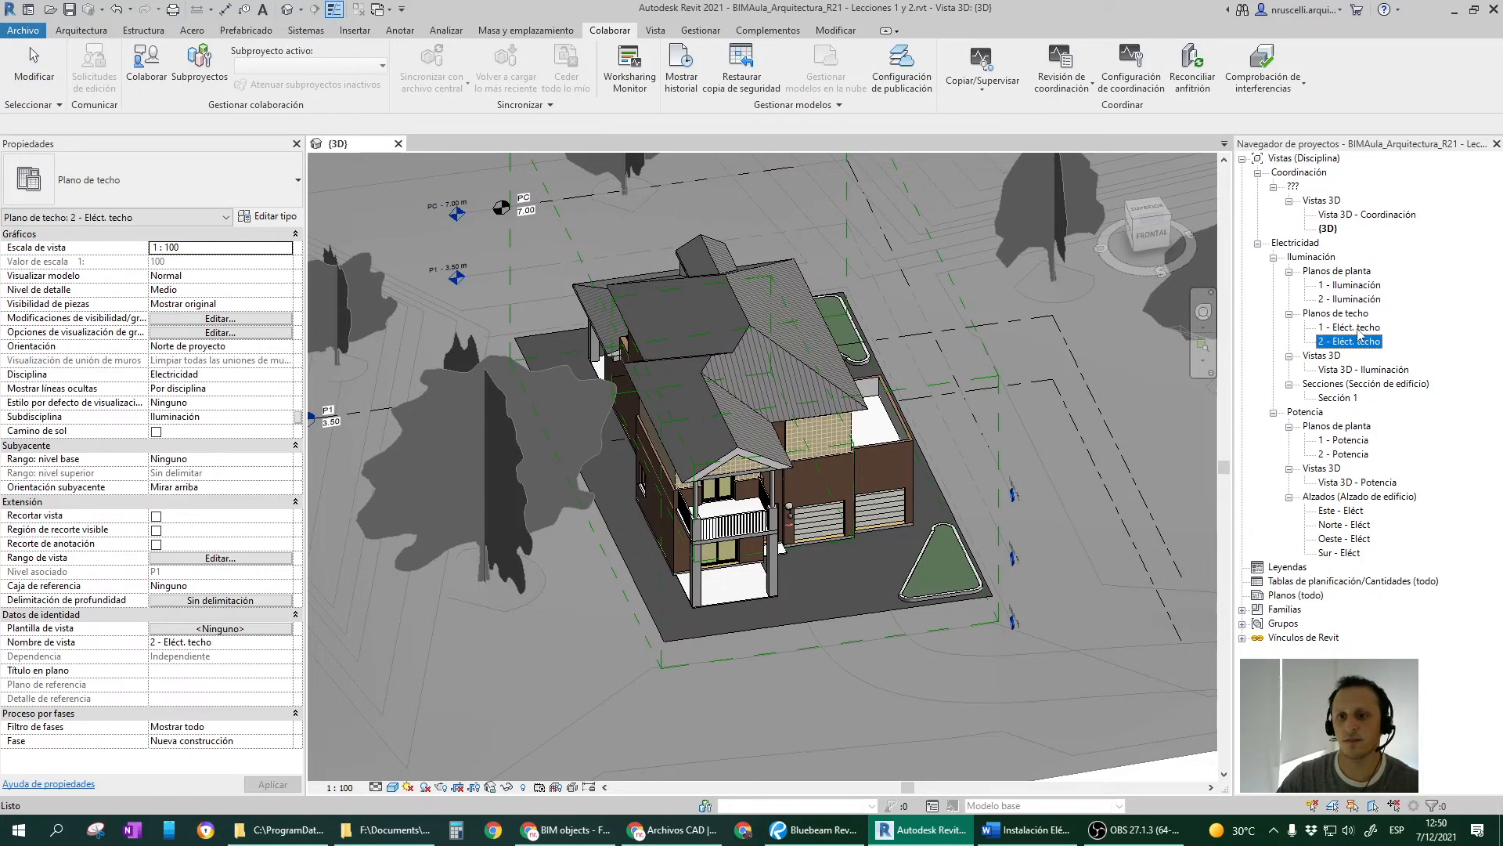
left_click(1311, 257)
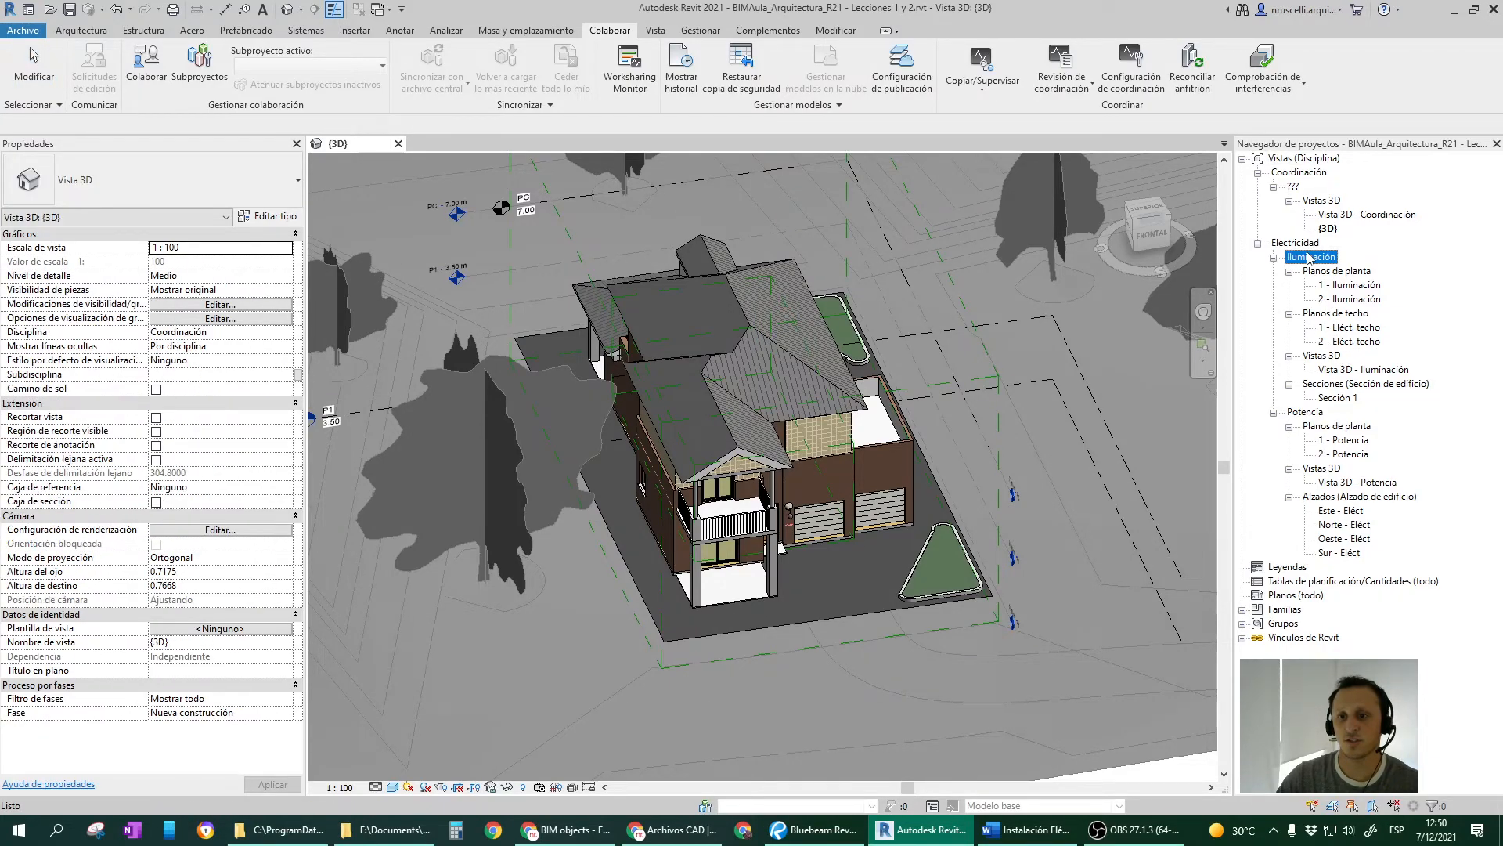
double_click(1357, 328)
scroll(813, 449, "up", 7)
middle_click_drag(831, 550, 788, 489)
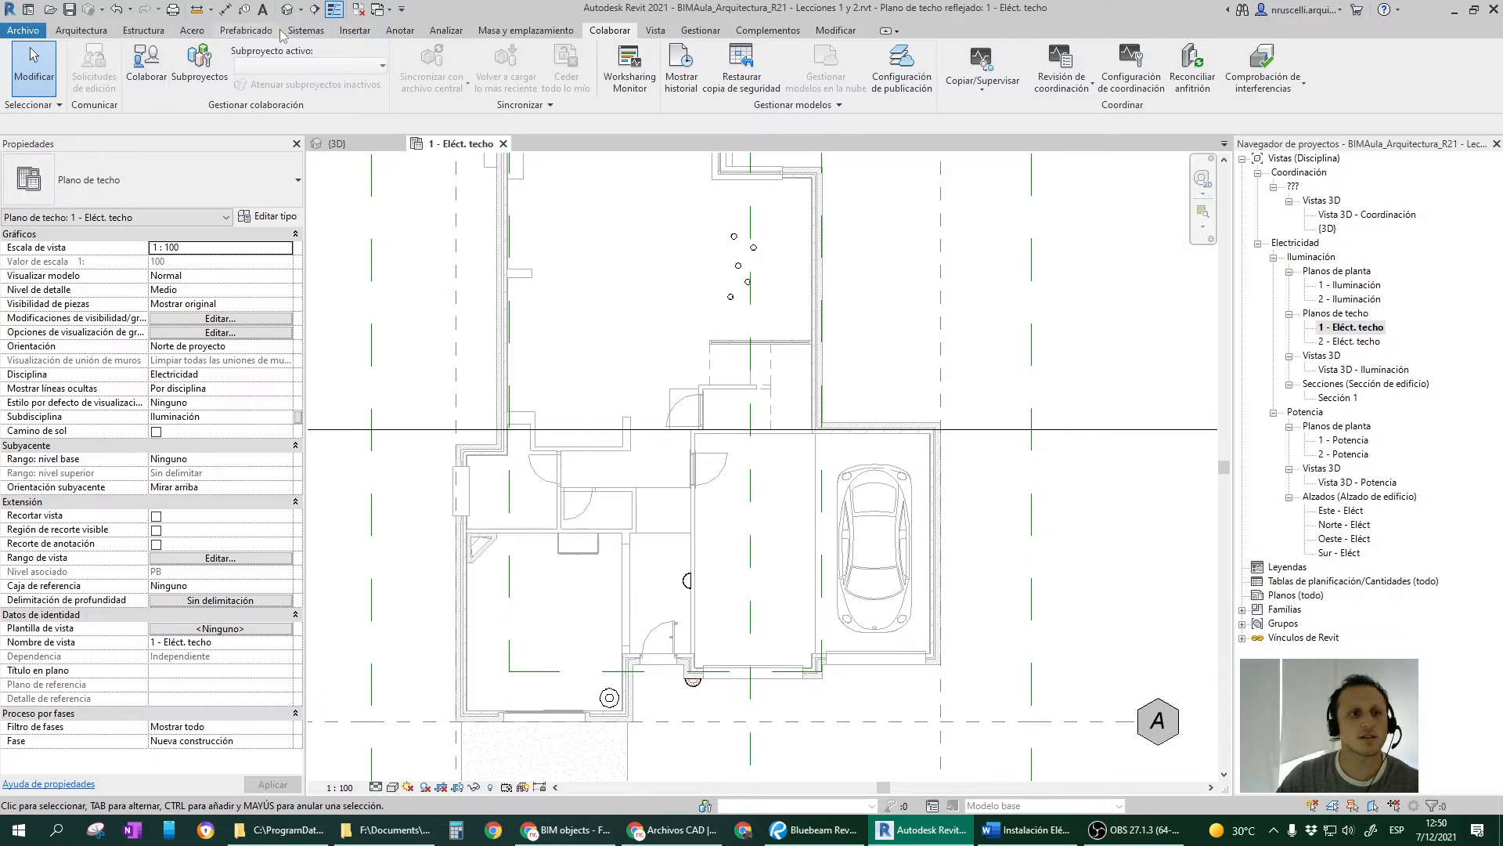
Load the family M_Luminaria colgante.rfa from the Interno folder into the project.
left_click(355, 31)
left_click(801, 66)
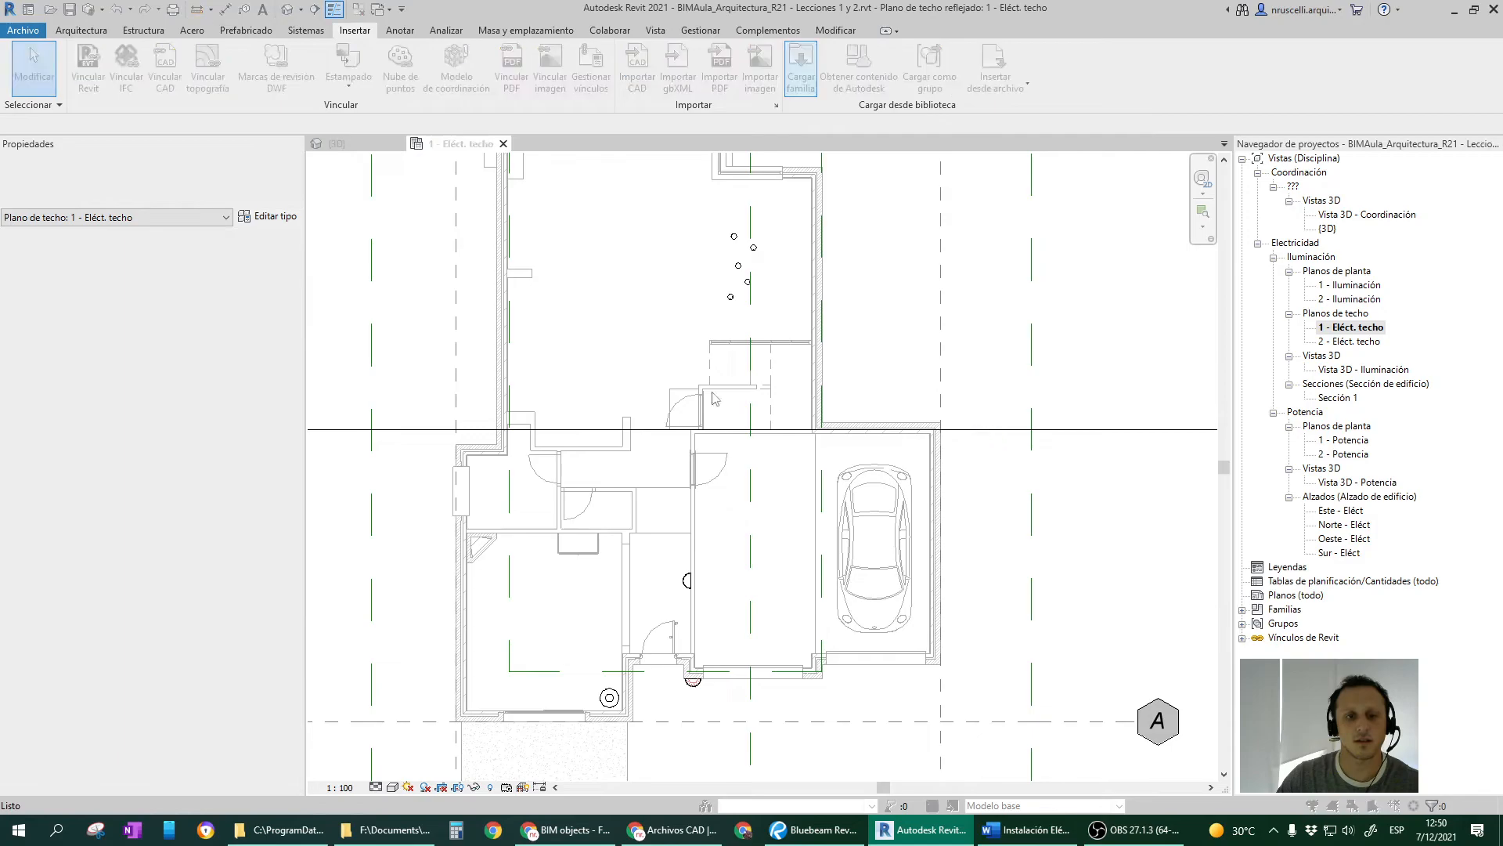
left_click(689, 421)
scroll(703, 415, "down", 4)
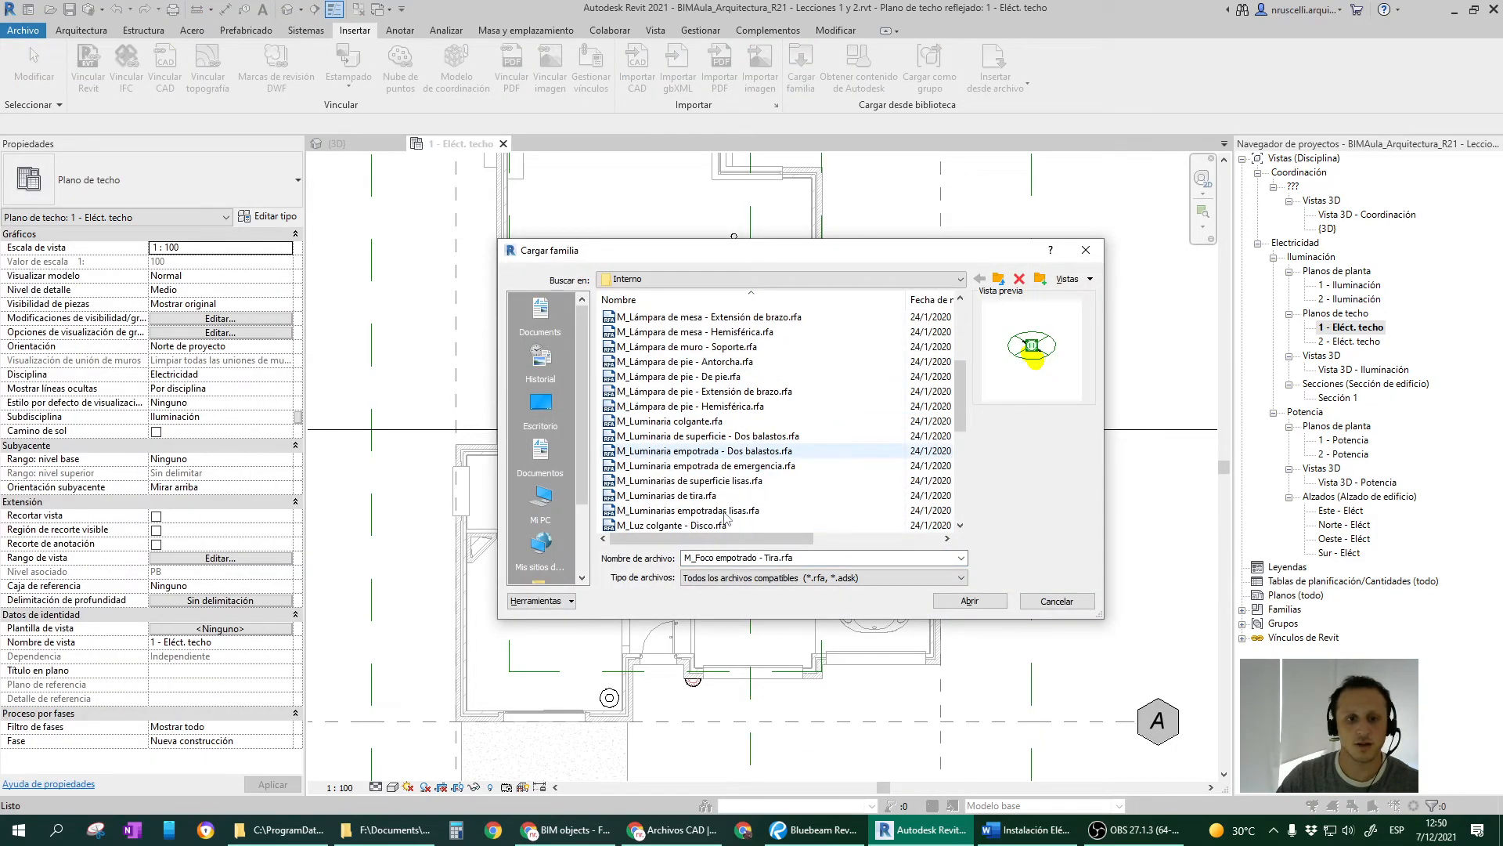
left_click(692, 423)
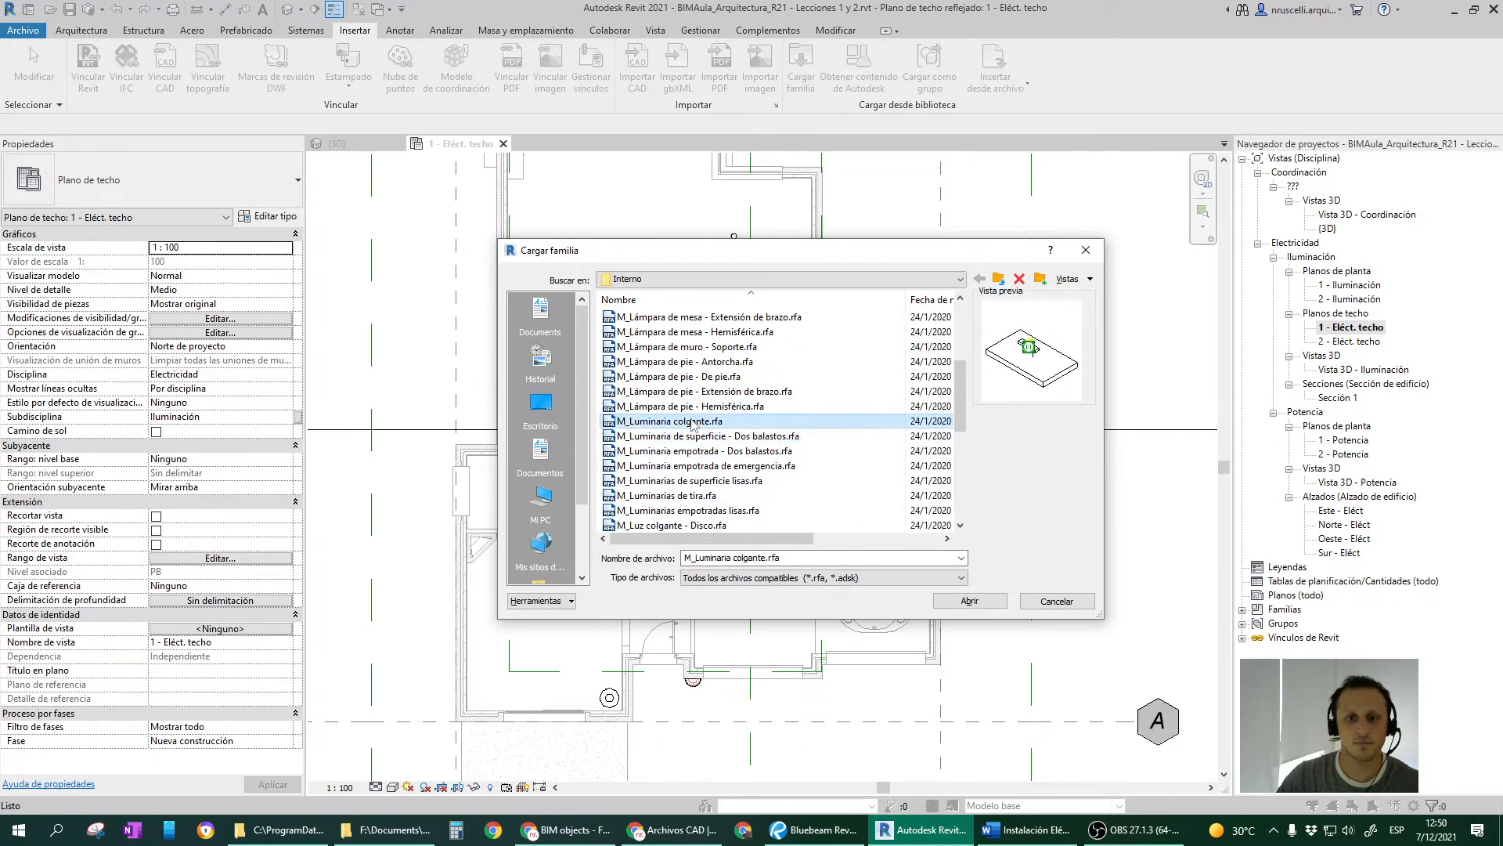
left_click(949, 601)
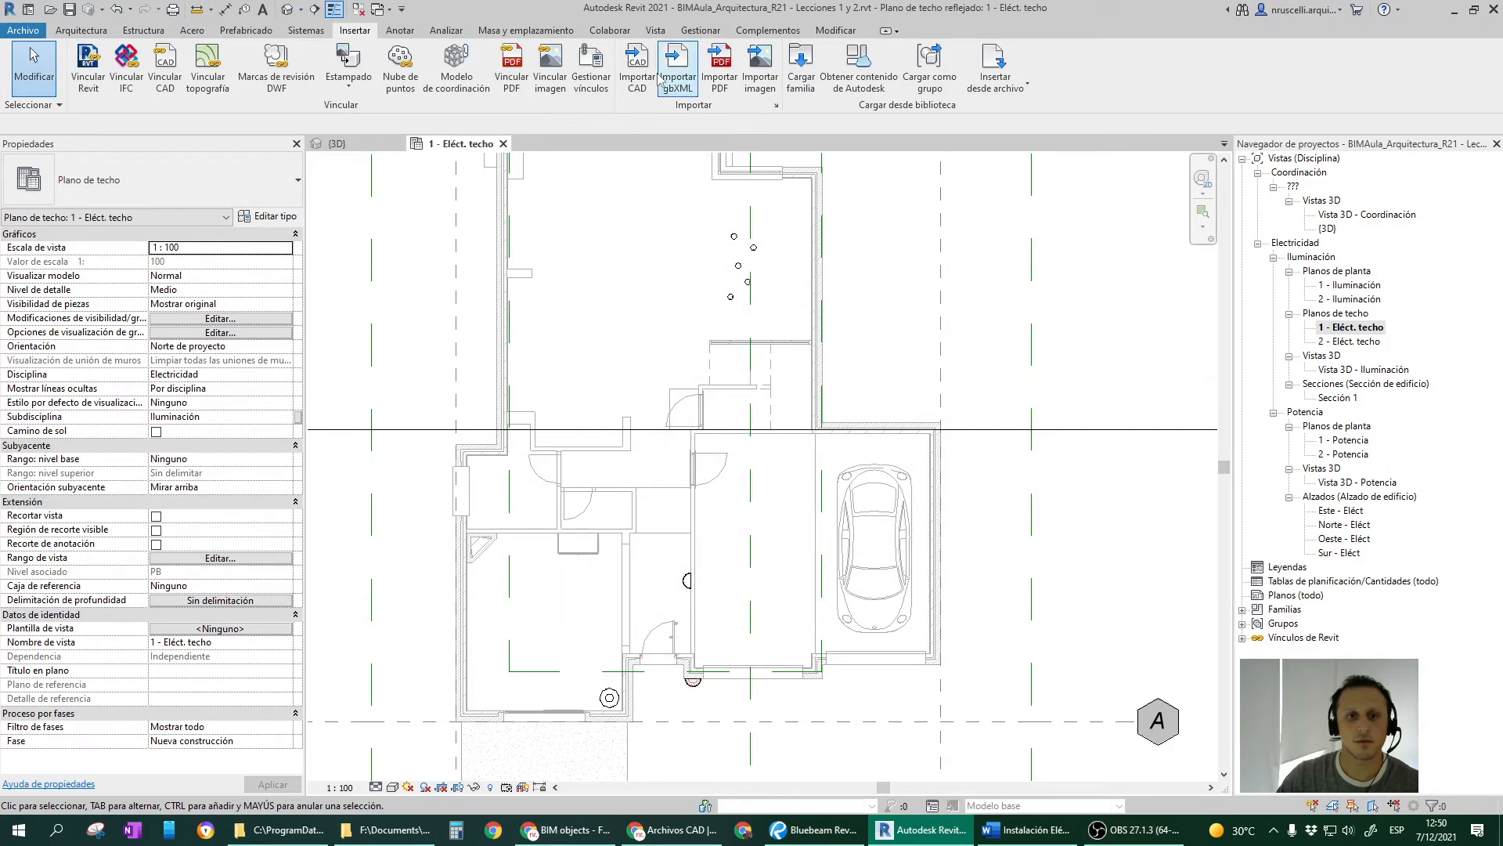
Place one M_Luminaria colgante 300x1200 - 120V on the linked ceiling face of the large room, using face placement.
left_click(302, 30)
left_click(1239, 66)
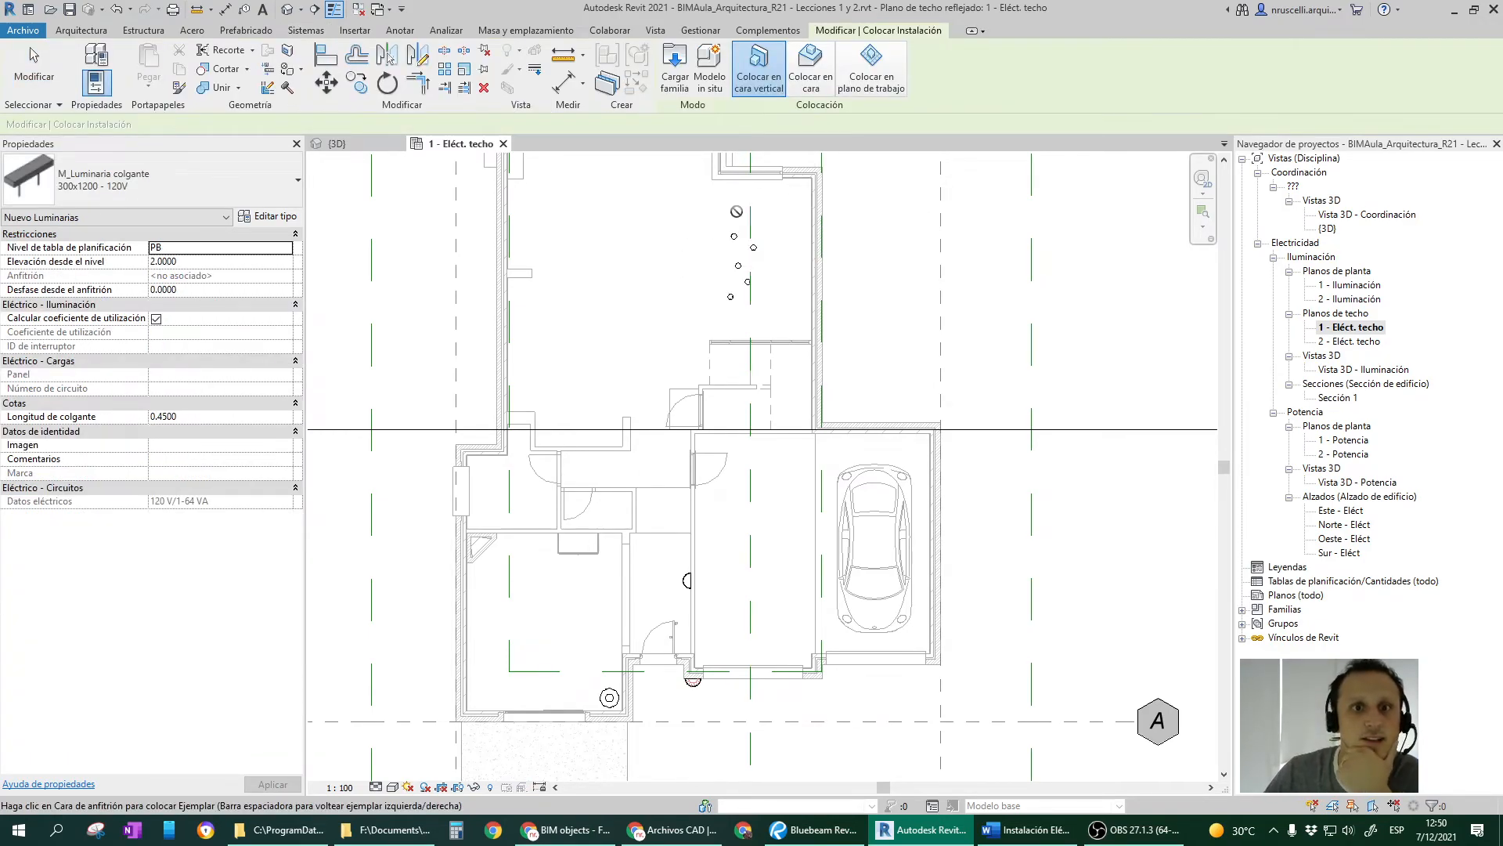
scroll(719, 301, "up", 3)
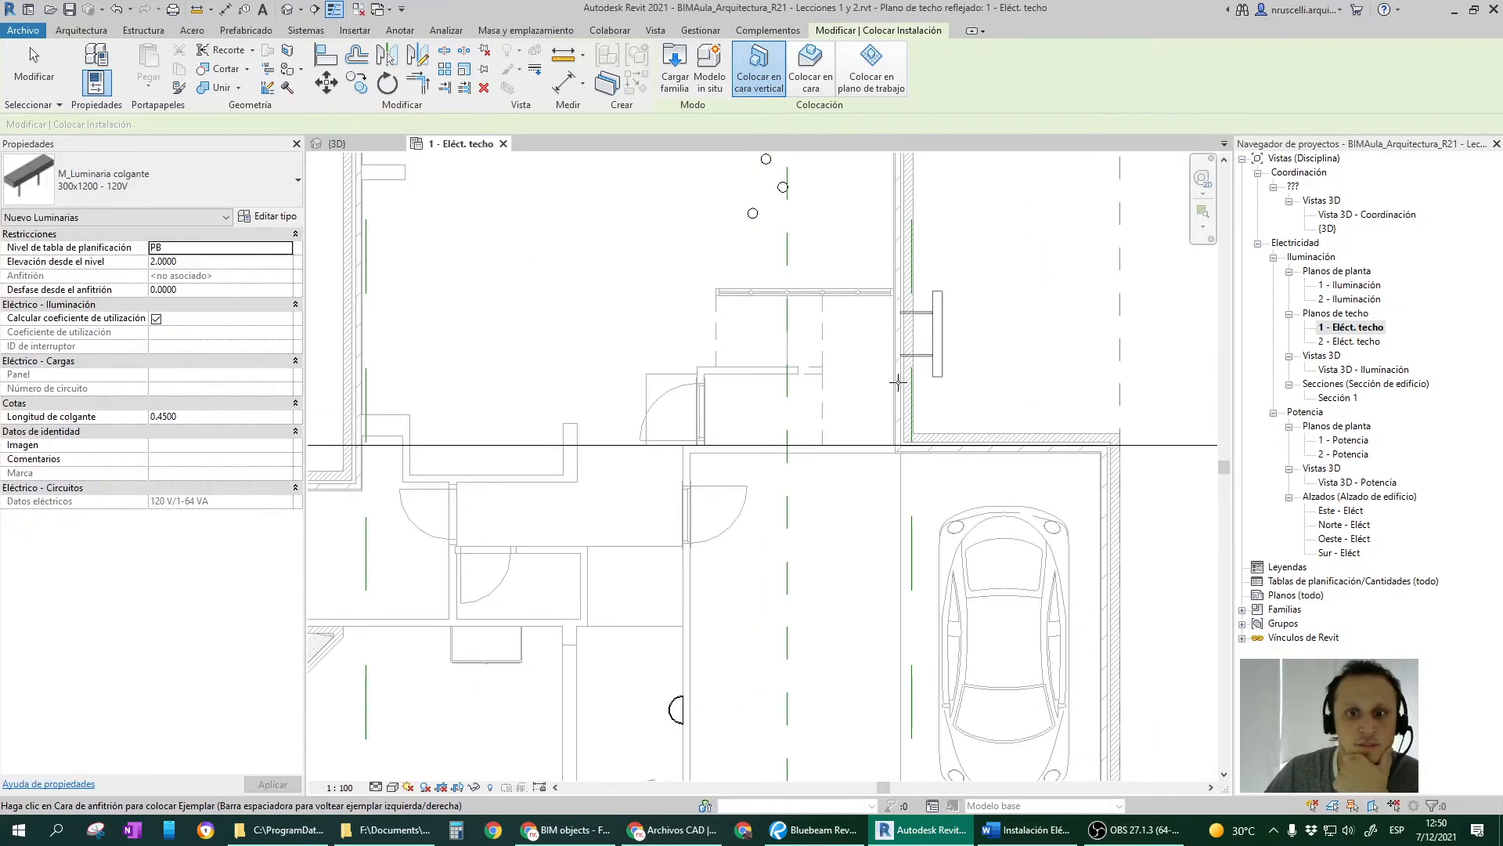
left_click(802, 73)
scroll(736, 343, "down", 2)
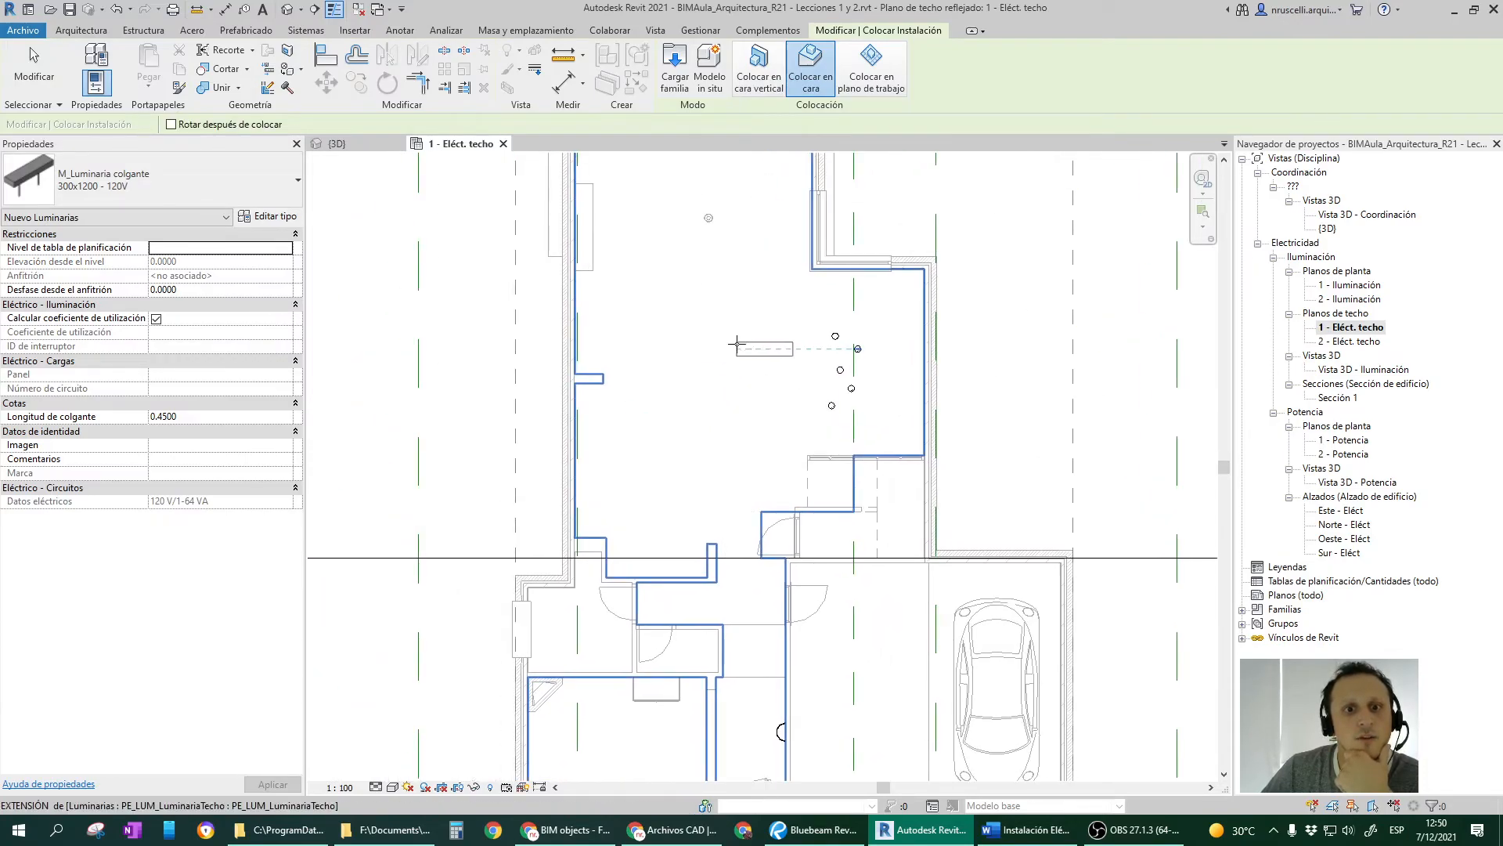
middle_click_drag(736, 366, 711, 216)
scroll(743, 327, "up", 1)
middle_click_drag(742, 324, 752, 424)
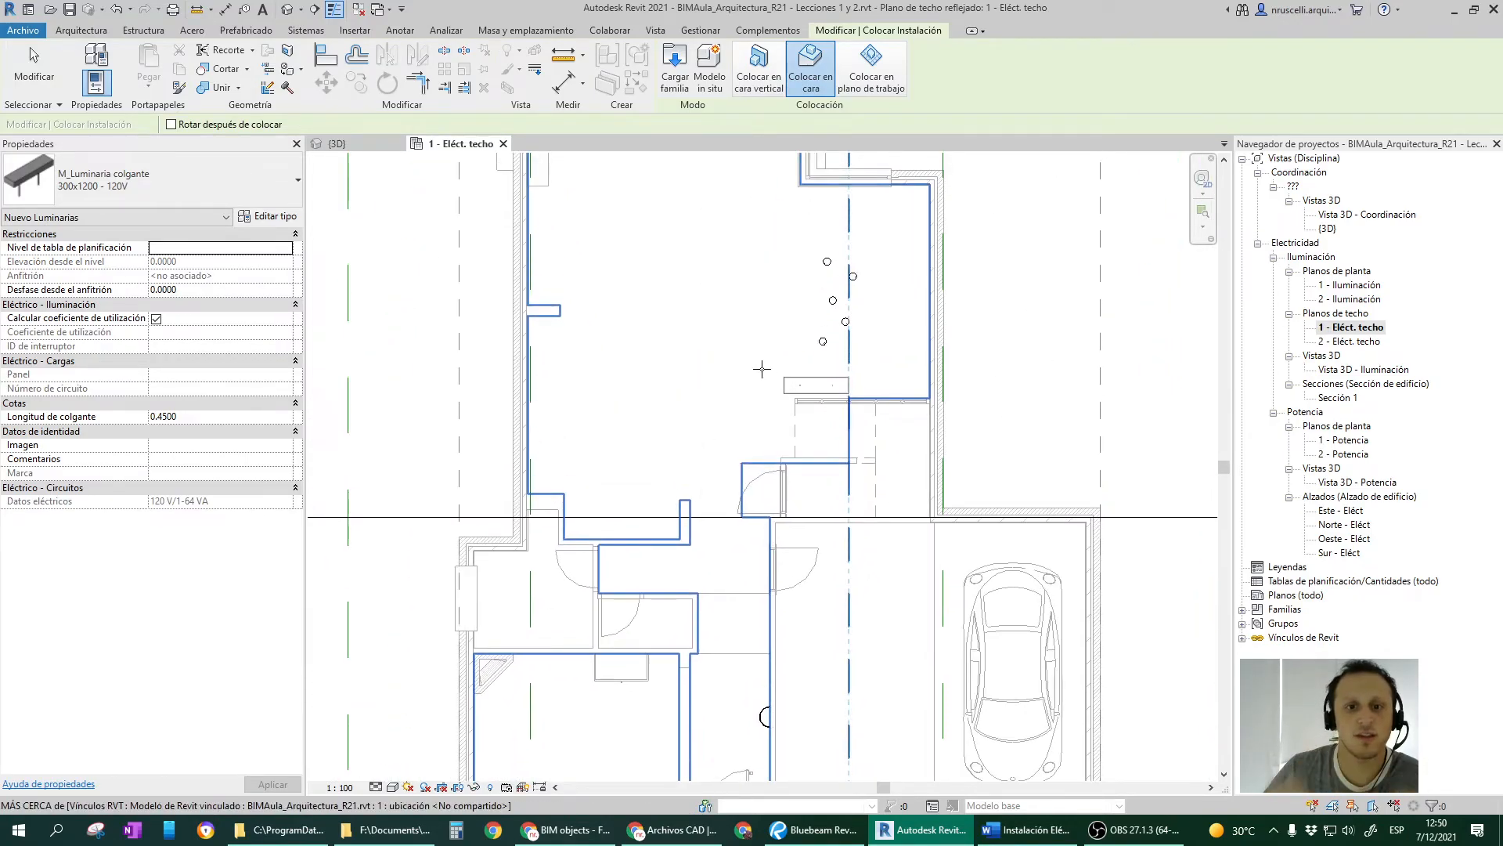
left_click(651, 299)
scroll(697, 337, "down", 2)
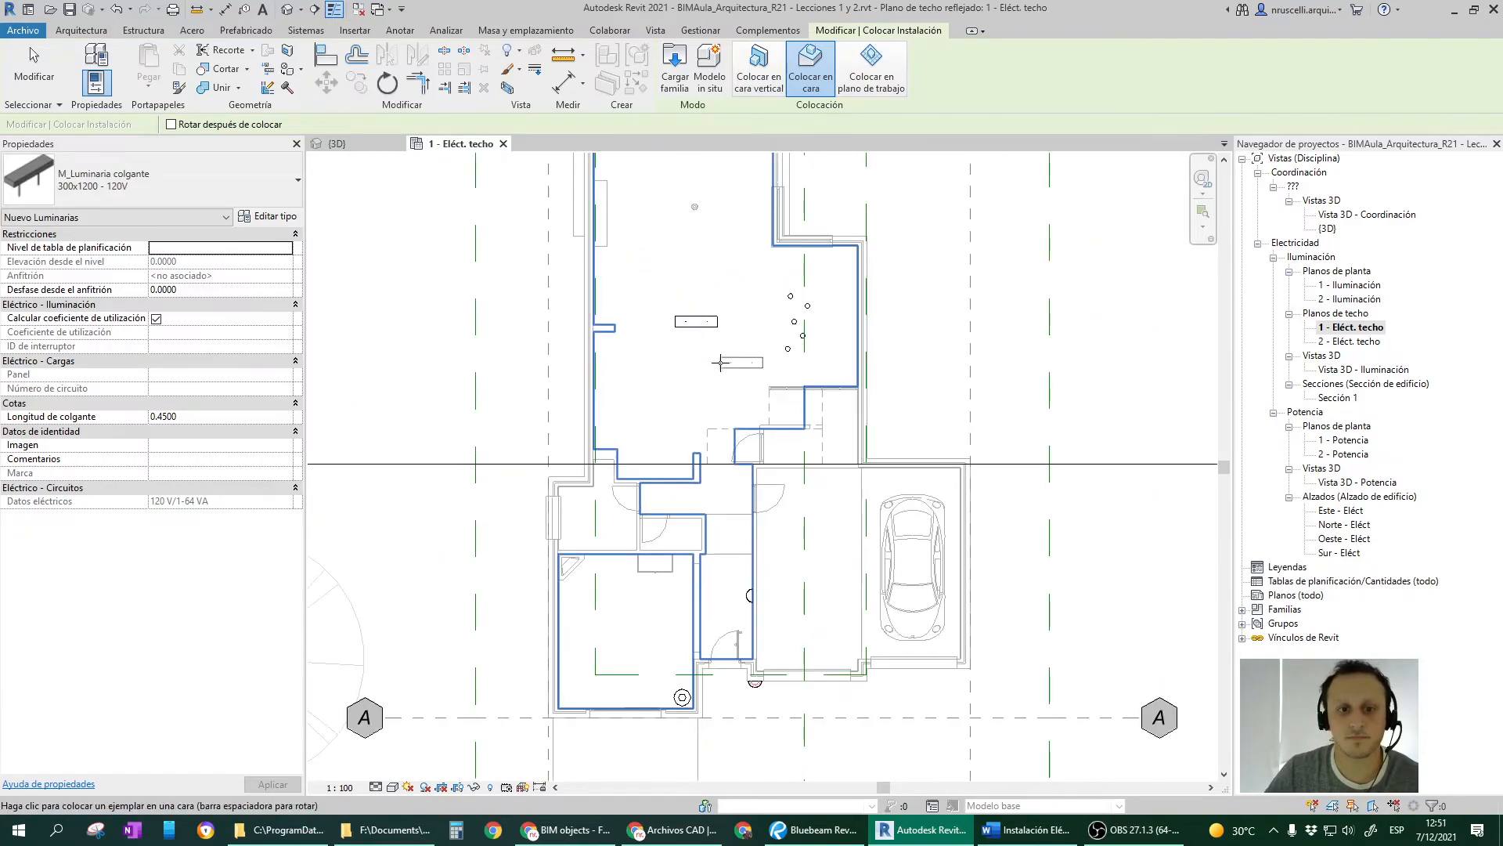
key("Escape")
Isolate the placed pendant luminaire in the 3D view with a selection box around it.
left_click(704, 321)
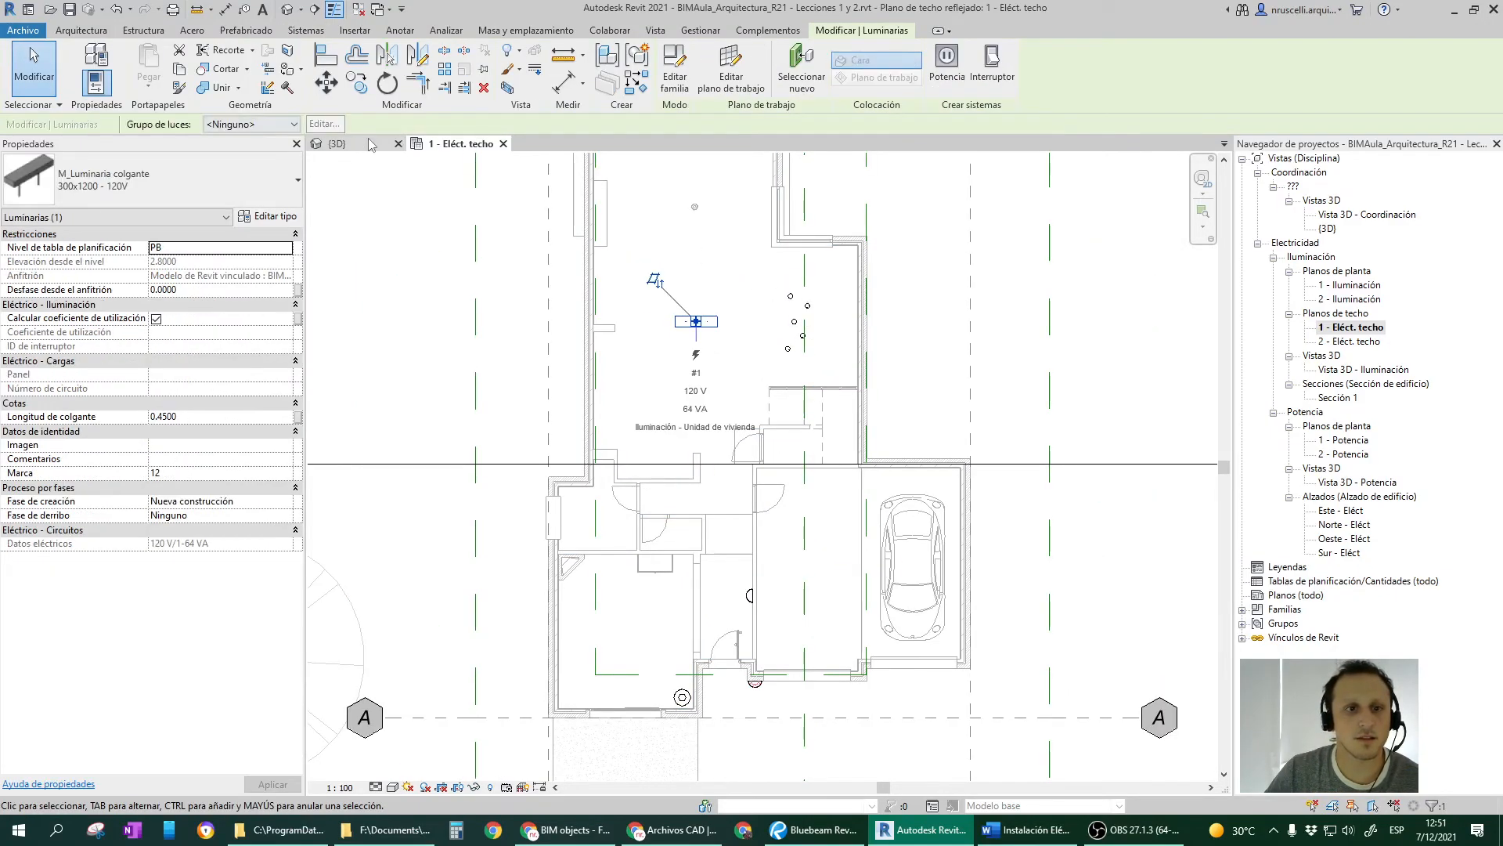
left_click(484, 87)
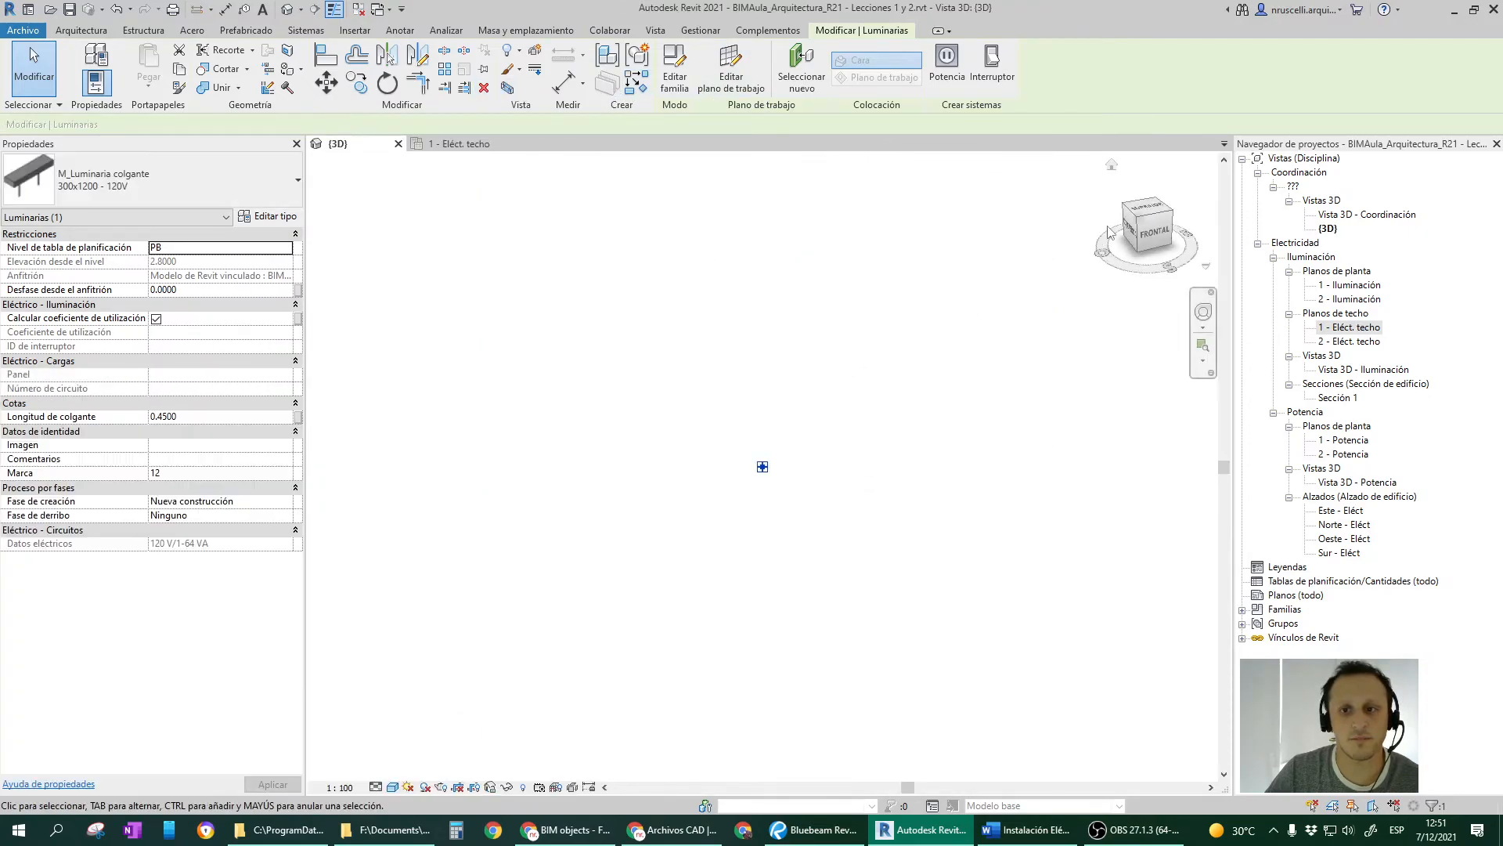
left_click(1140, 224)
scroll(879, 352, "down", 3)
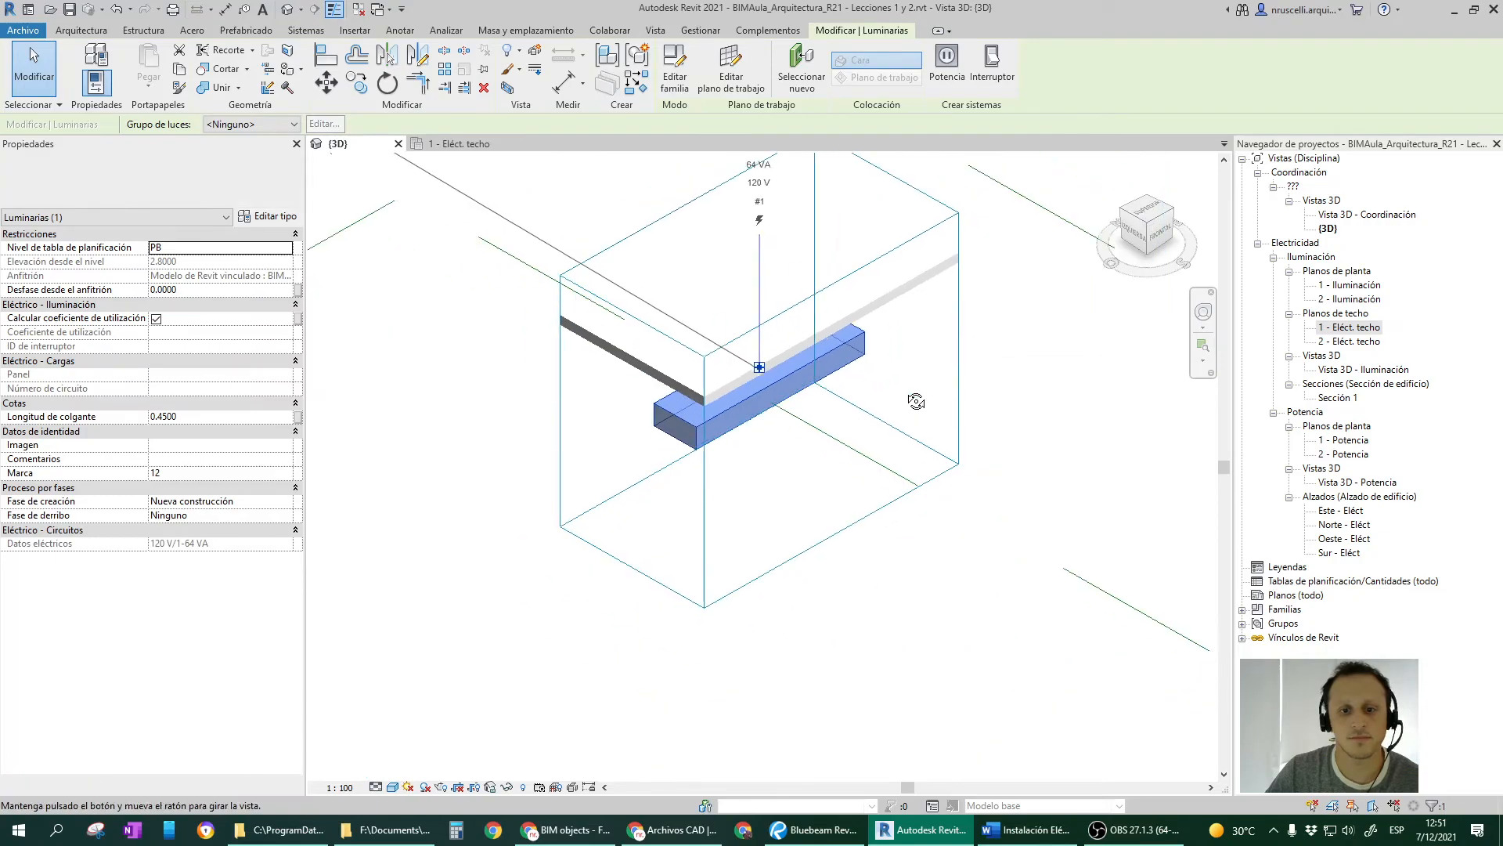
middle_click_drag(909, 413, 896, 392, "shift")
scroll(896, 393, "down", 3)
Enlarge the 3D section box down to the ground floor and sideways to take in the dining area and staircase.
left_click(888, 406)
left_click_drag(823, 405, 823, 568)
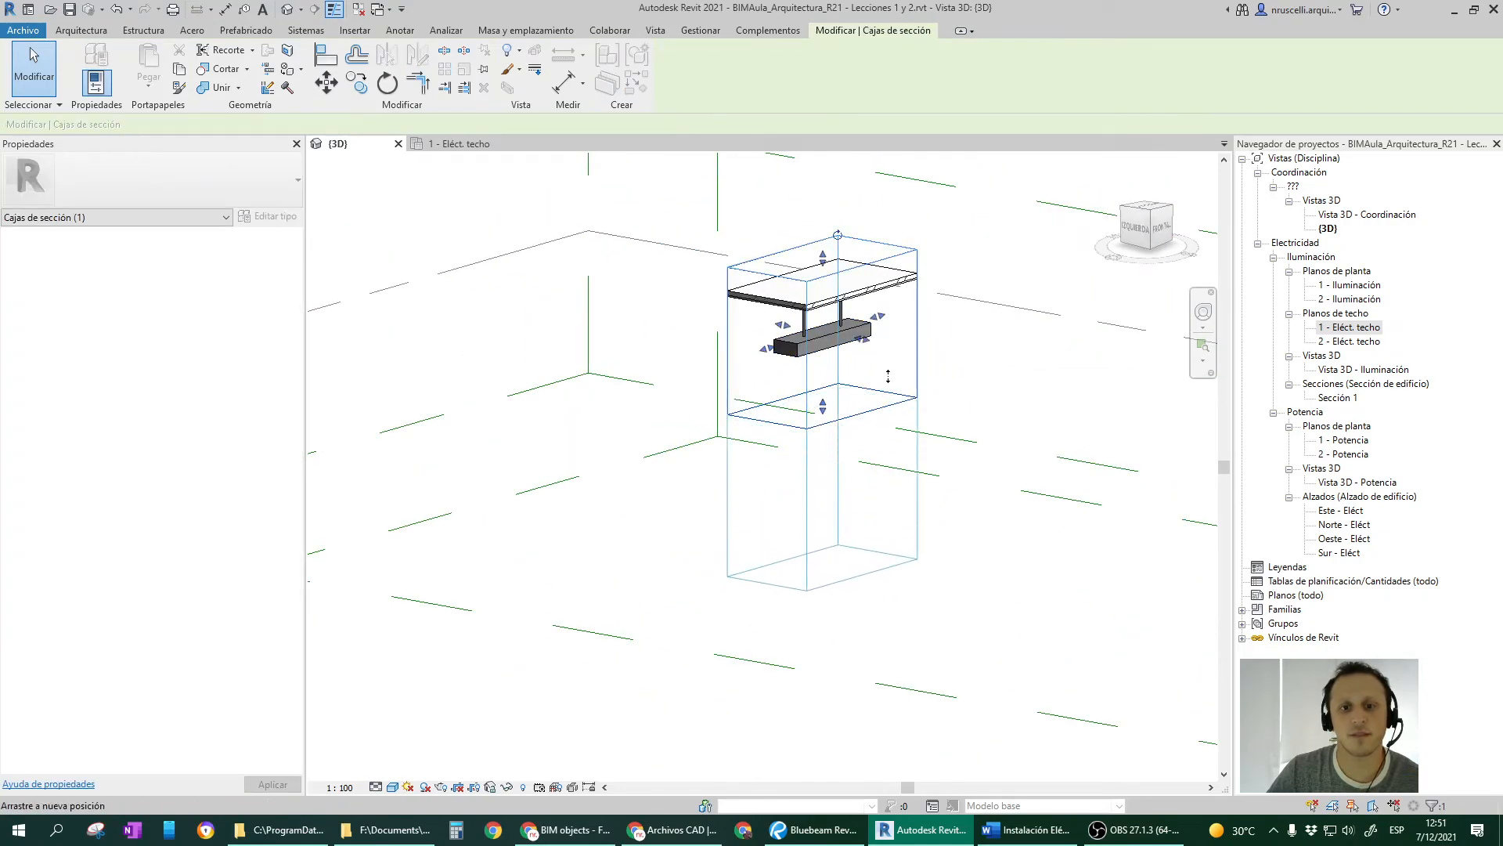
left_click_drag(877, 397, 949, 451)
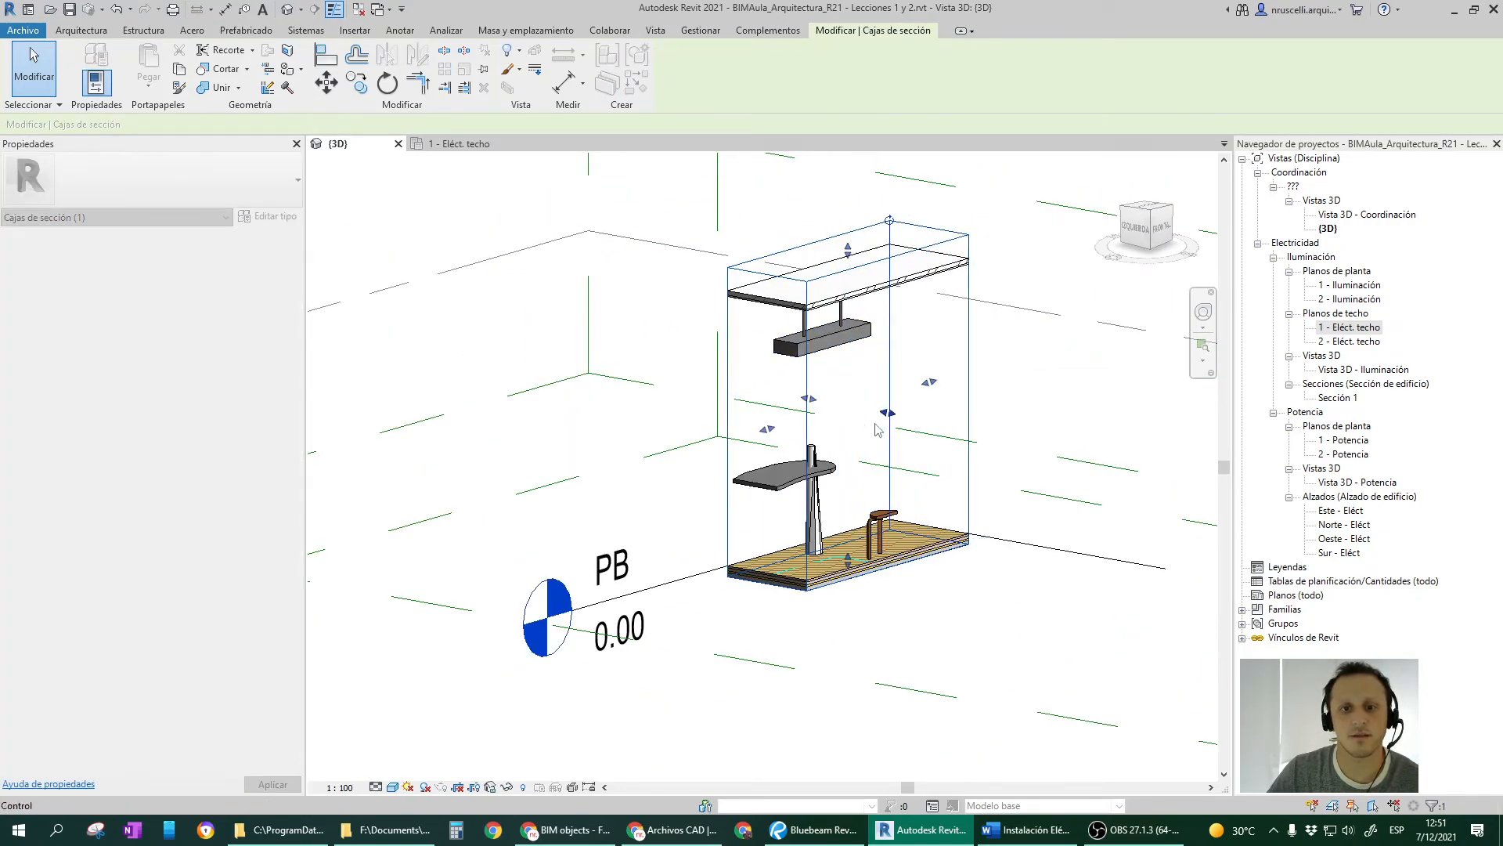
middle_click_drag(900, 439, 958, 457, "shift")
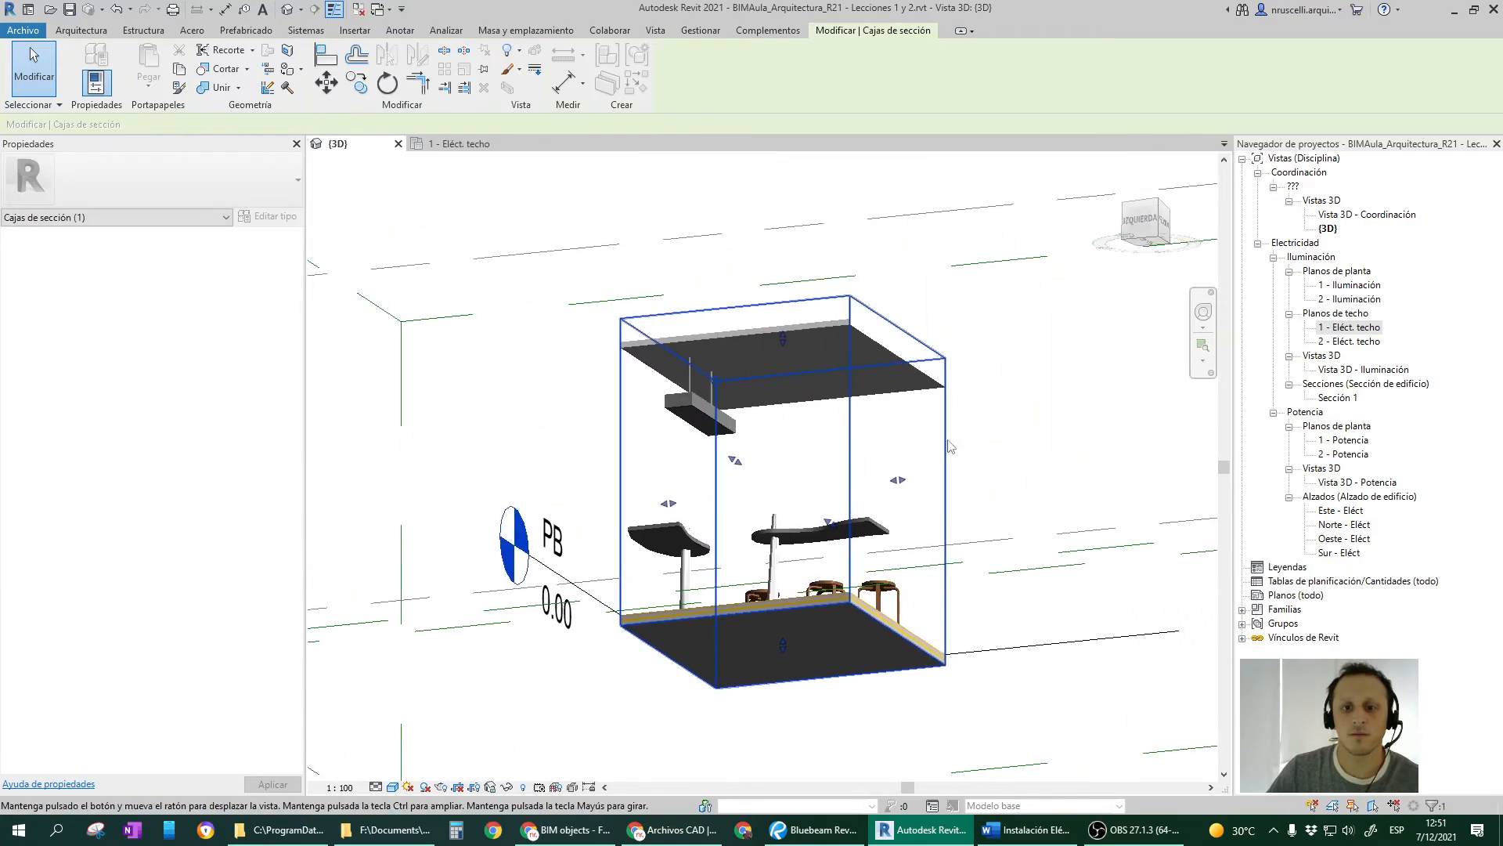
left_click_drag(899, 482, 1022, 469)
scroll(741, 483, "down", 2)
left_click_drag(693, 496, 556, 489)
middle_click_drag(798, 436, 746, 510, "shift")
left_click_drag(789, 495, 881, 497)
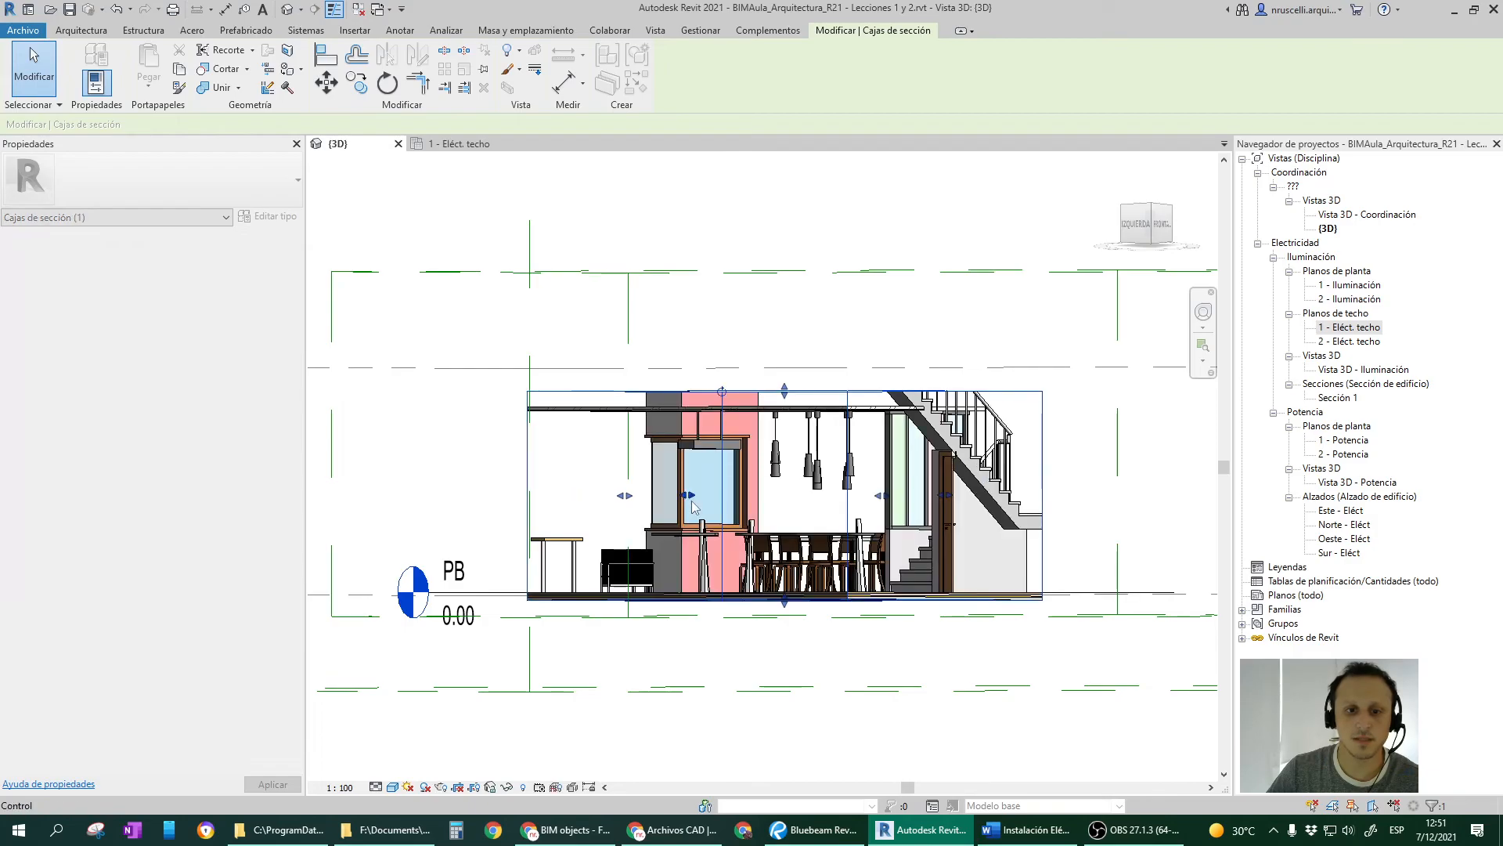
Set the Longitud de colgante of the 300x1200 pendant luminaire on the linked ceiling to 1.0000.
middle_click_drag(692, 507, 785, 368, "shift")
scroll(692, 443, "up", 4)
key("Escape")
scroll(752, 421, "up", 3)
left_click(760, 409)
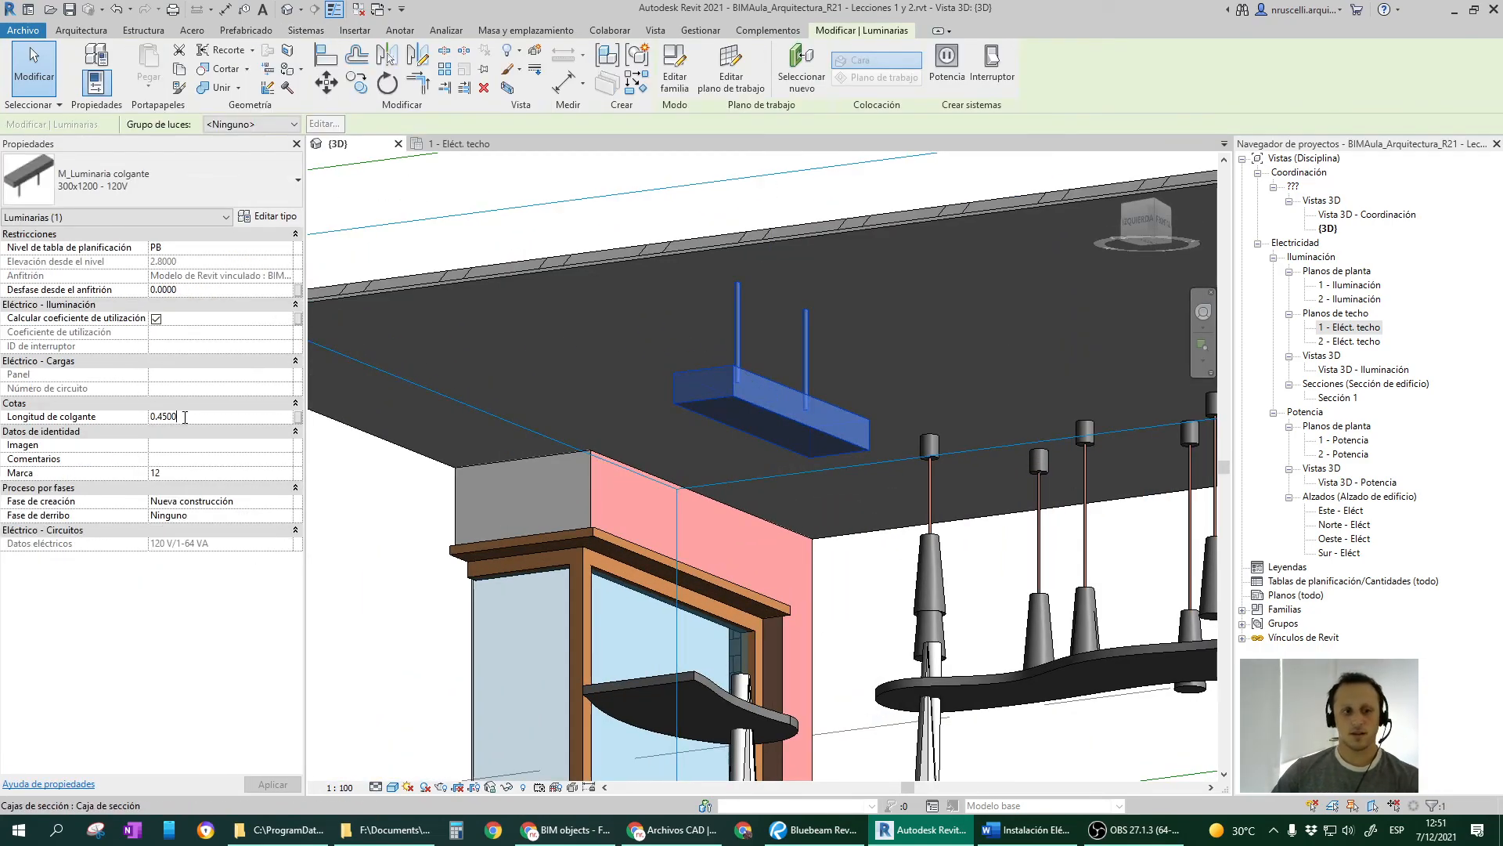
type("1")
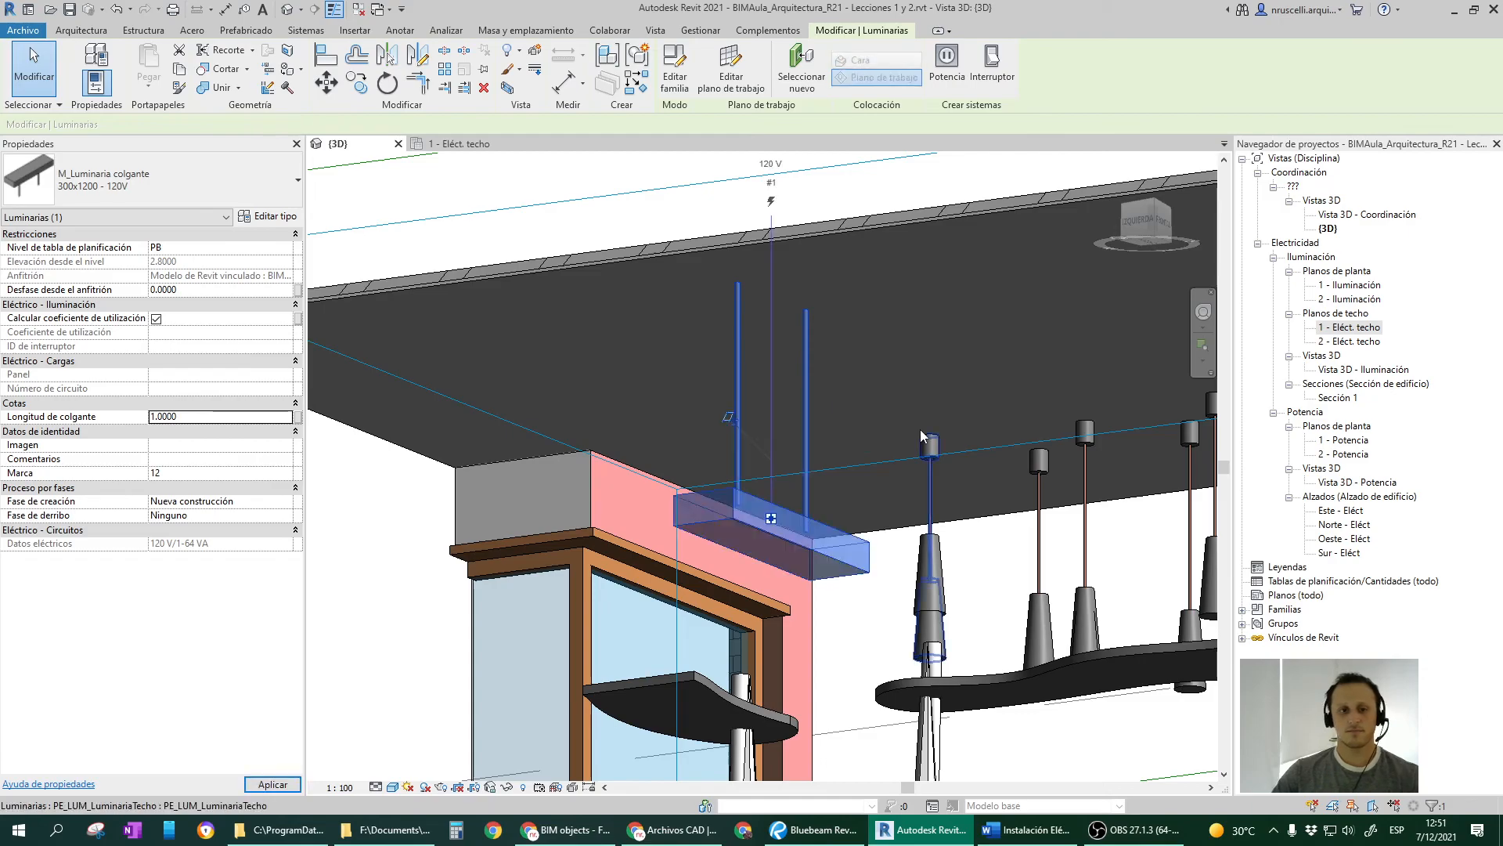
Examine the type properties of M_Luminaria colgante 300x1200 - 120V, including its Fotometría parameters and photometric web file.
left_click(267, 216)
scroll(836, 383, "down", 2)
scroll(836, 384, "down", 5)
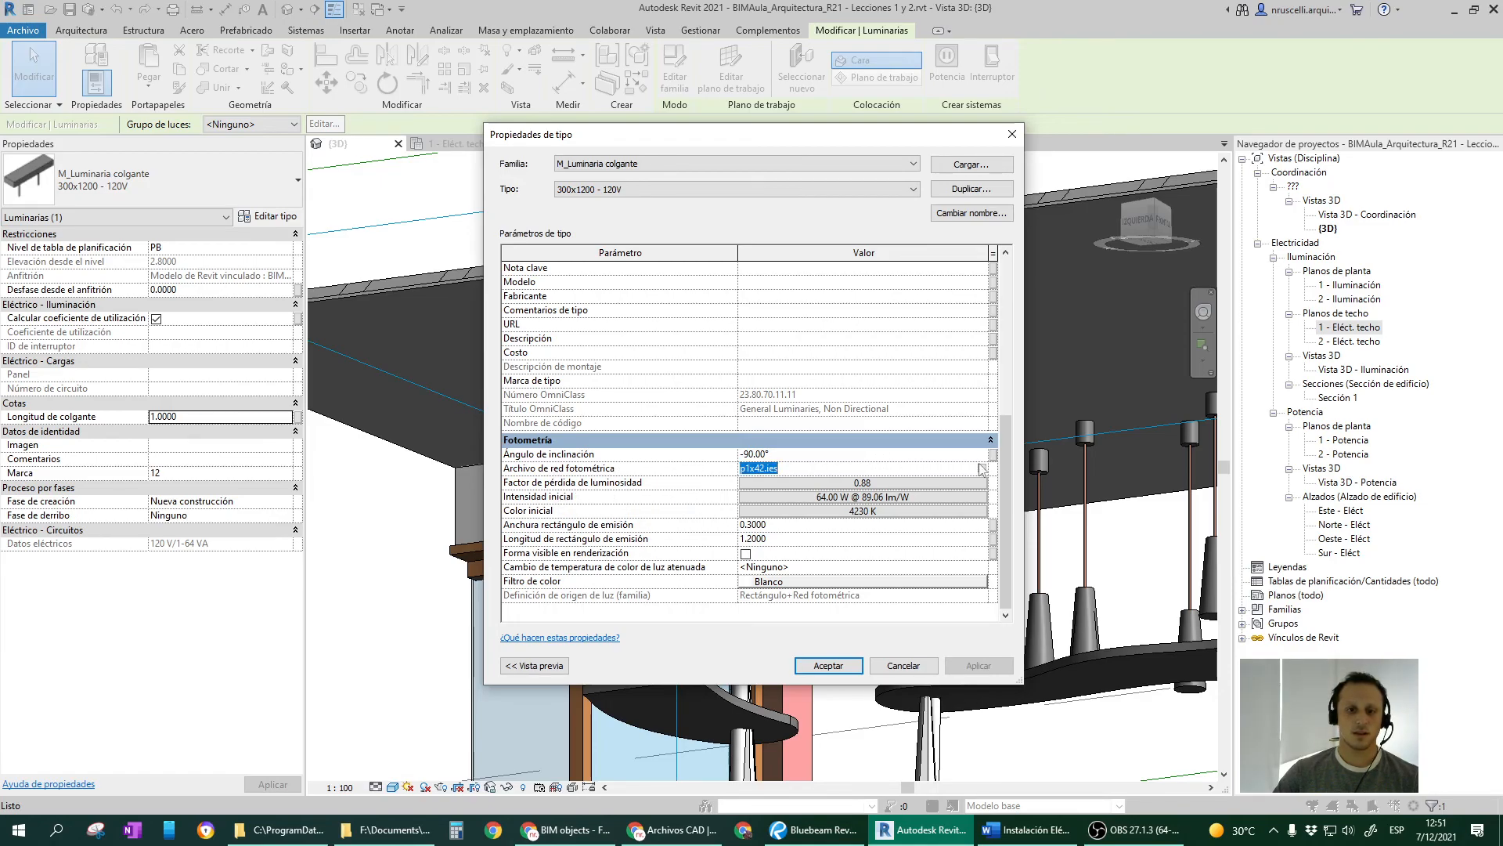
left_click(850, 666)
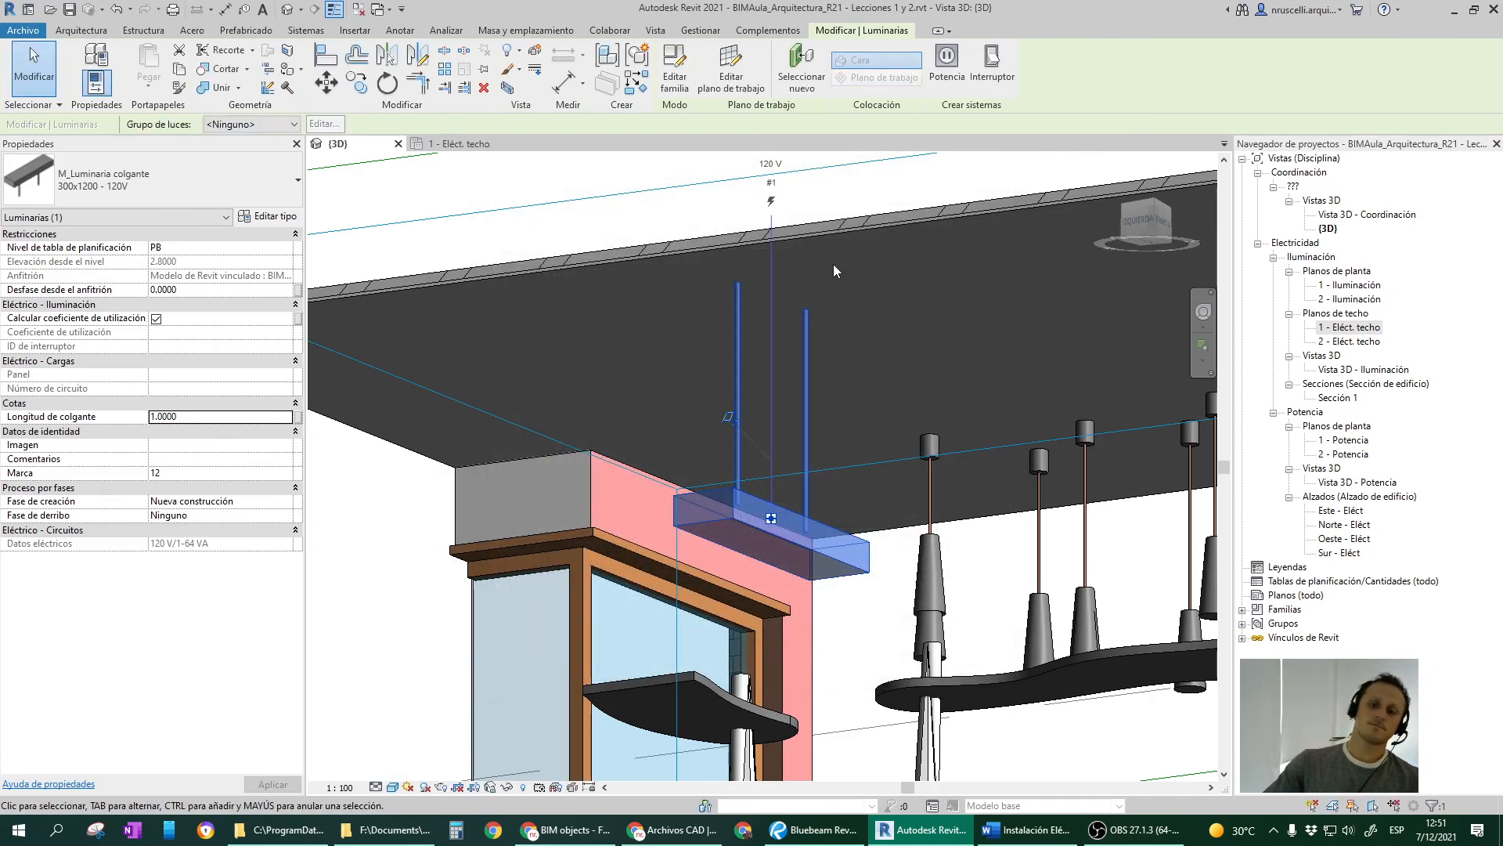
left_click(641, 179)
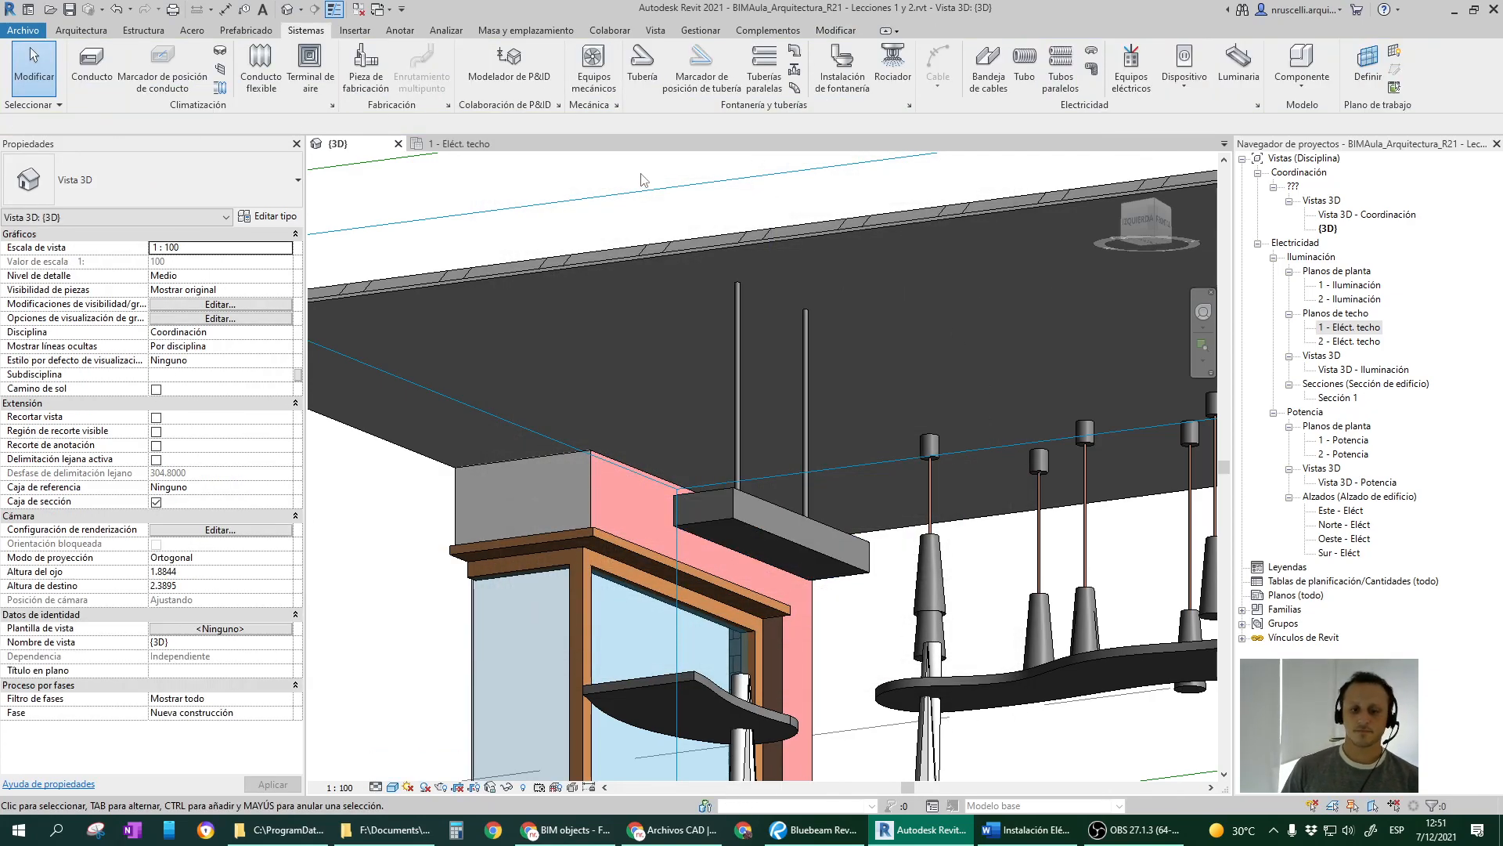